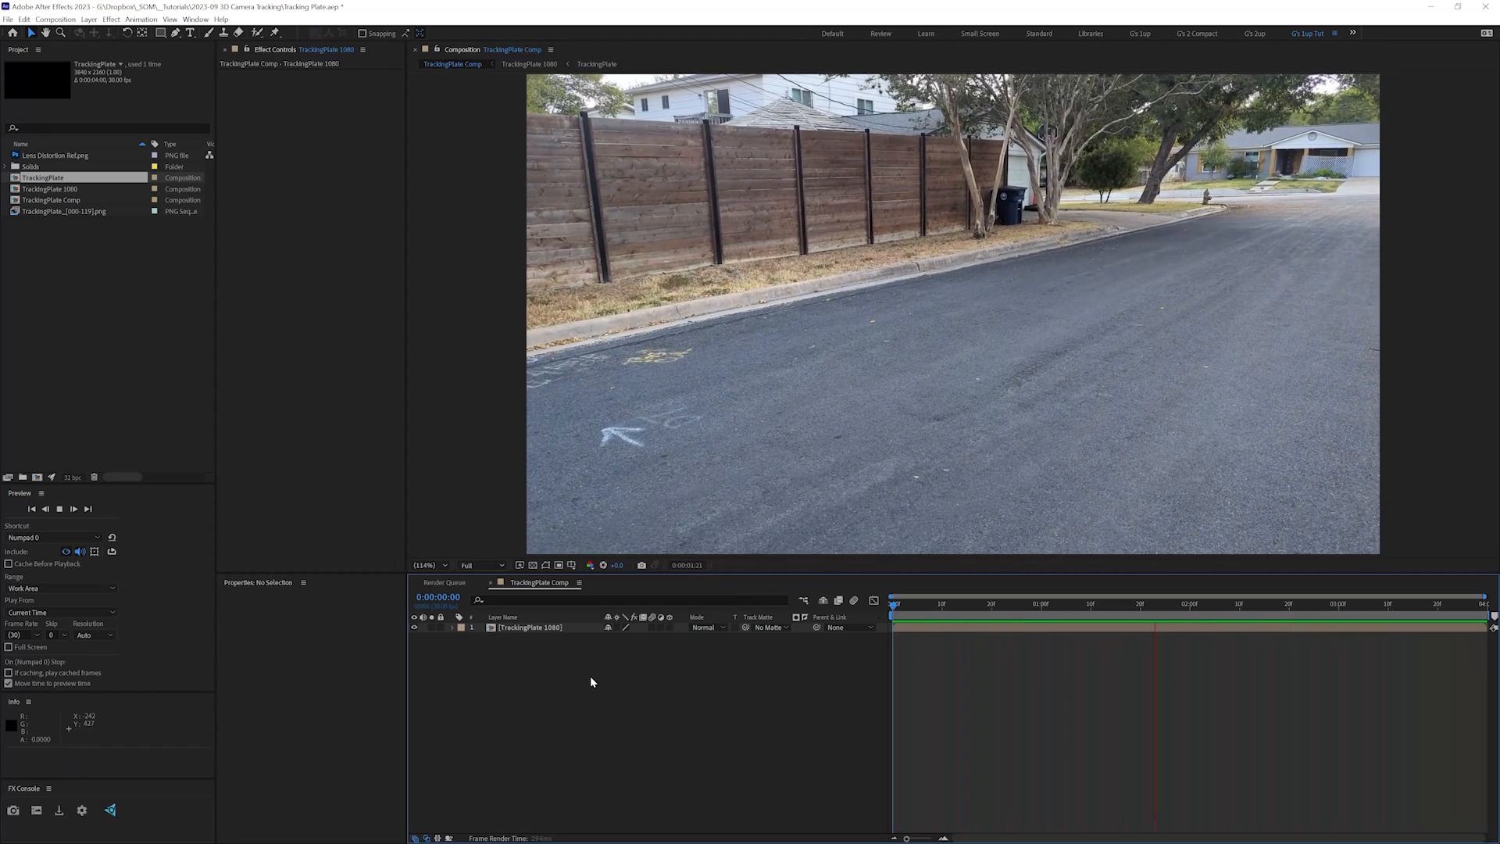
- Stop the tracking plate preview, return to the first frame, and switch to Cinema 4D
{"action": "key", "text": "space"}
{"action": "key", "text": "Home"}
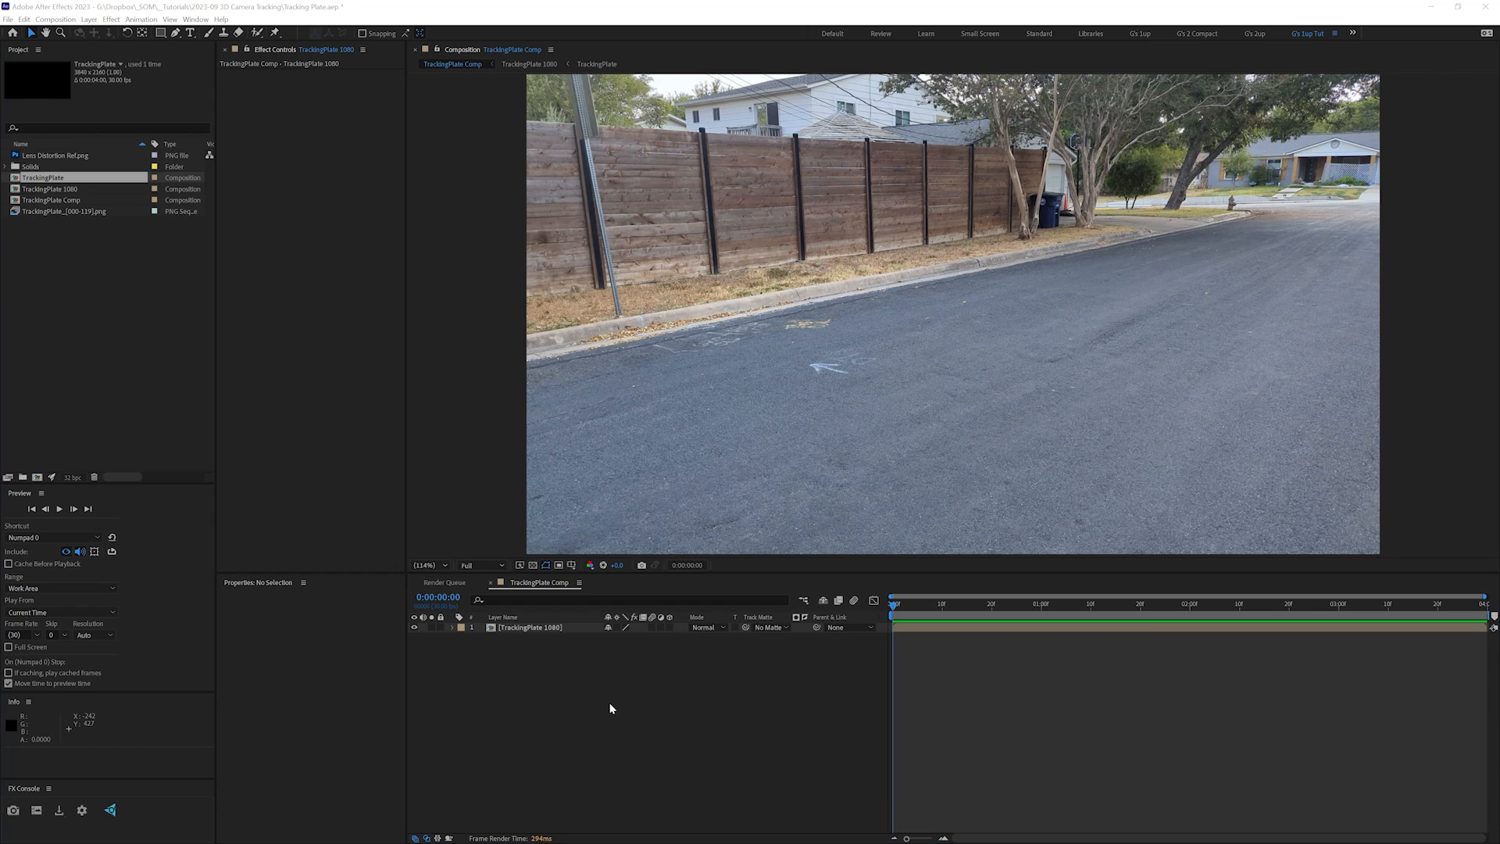
{"action": "key", "text": "alt+Tab"}
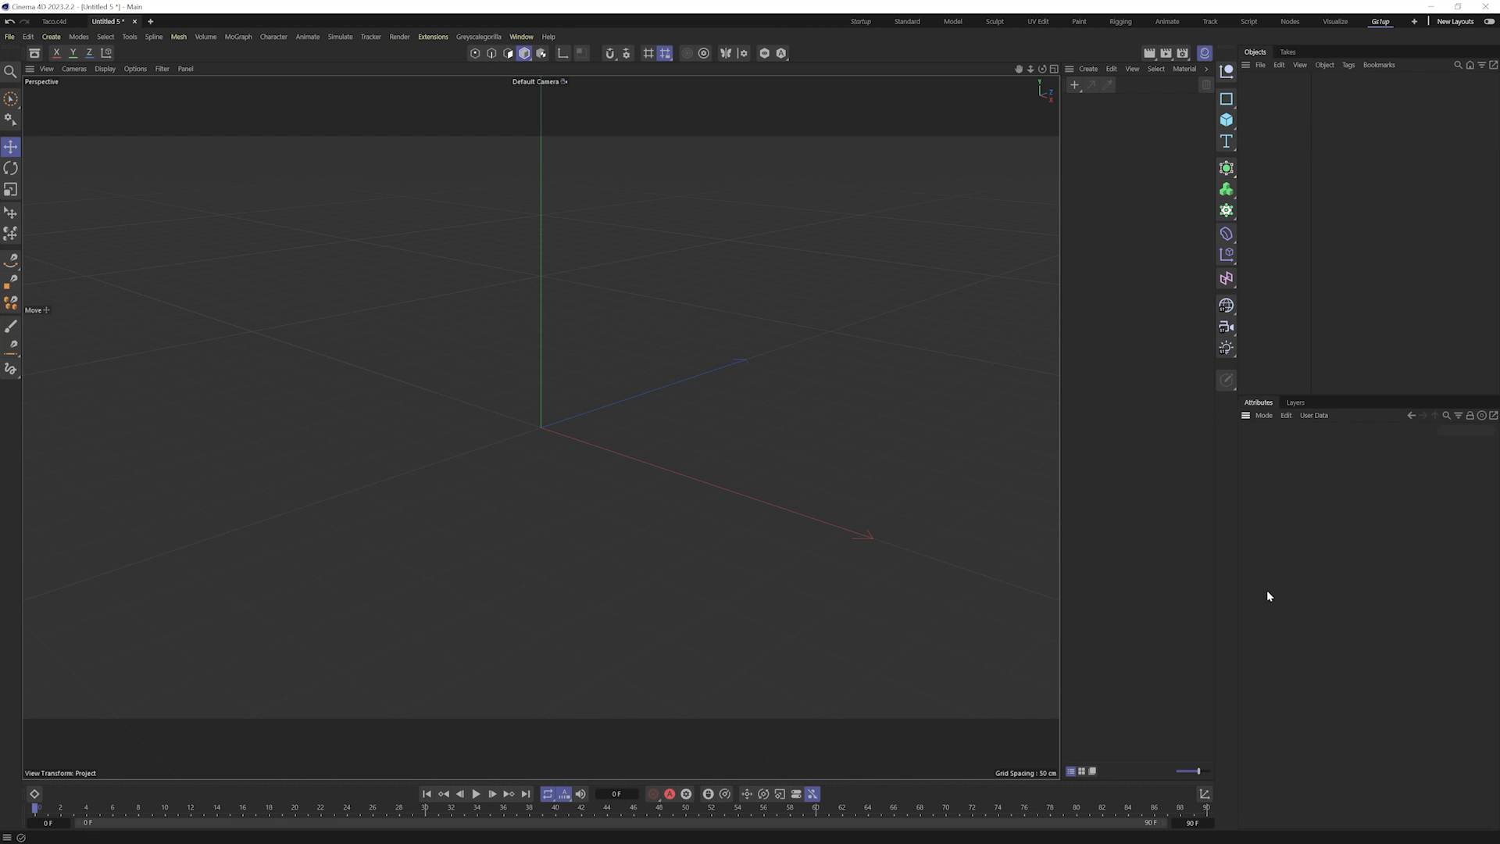
- Set the project's maximum time to 120 frames in the project settings
{"action": "key", "text": "ctrl+d"}
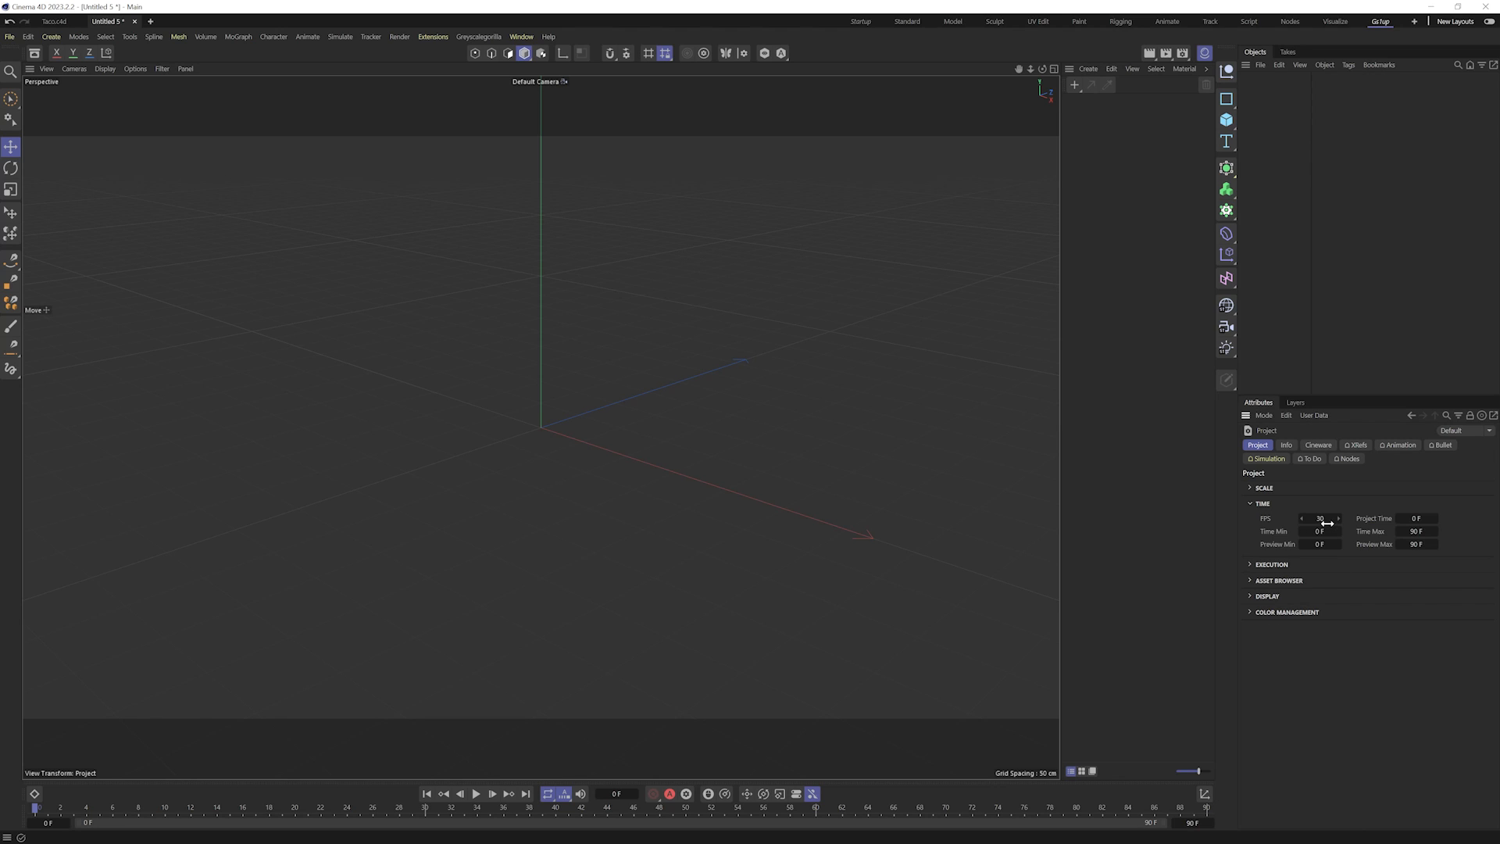
{"action": "left_click", "coordinate": [1418, 531]}
{"action": "type", "text": "1"}
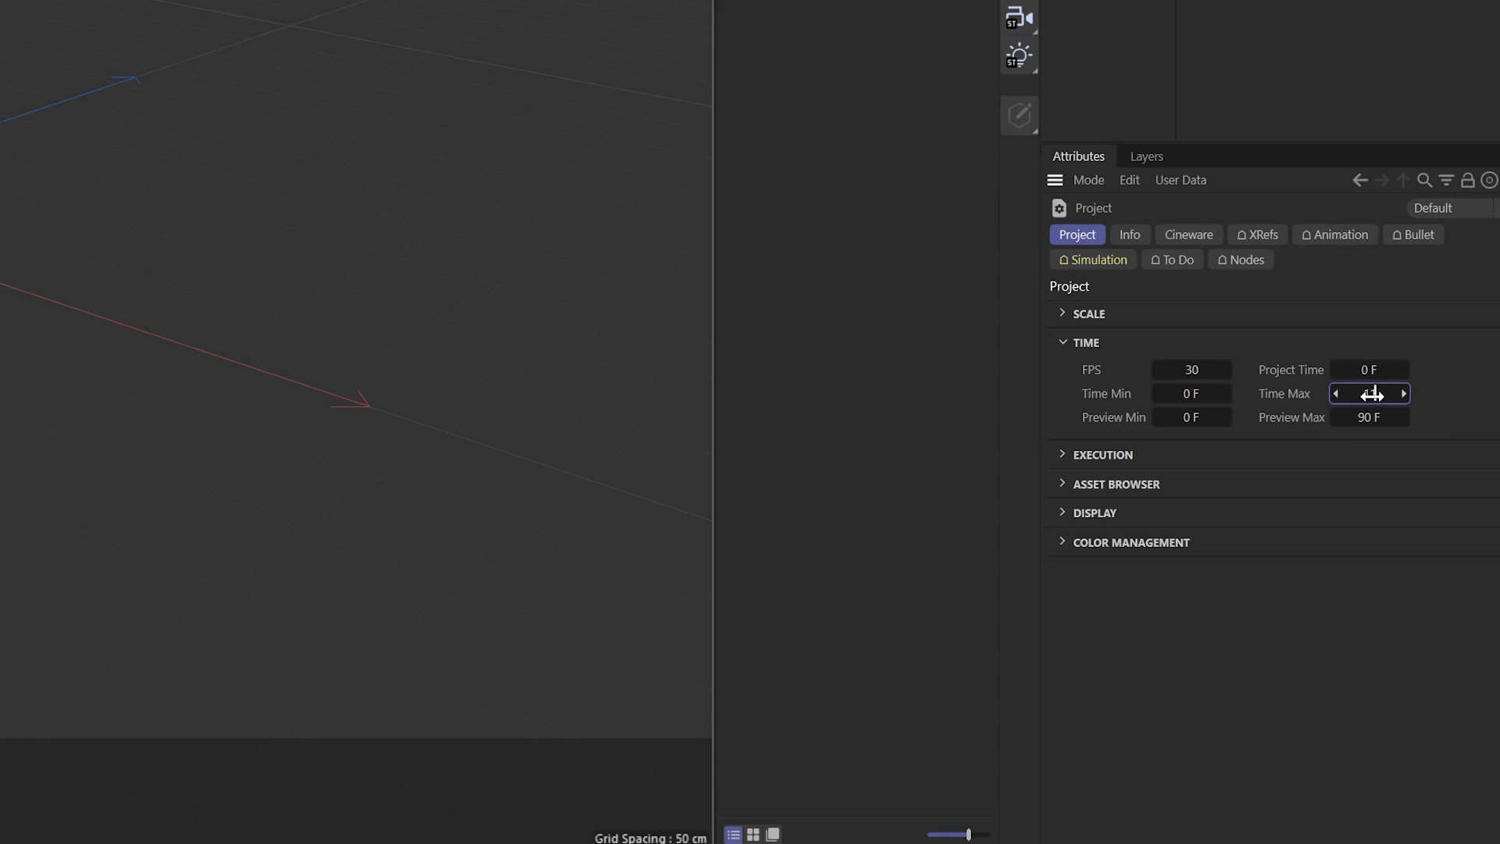
{"action": "type", "text": "20"}
{"action": "key", "text": "Return"}
- Set the gravity of the project's Bullet dynamics to 981 cm
{"action": "left_click", "coordinate": [1417, 234]}
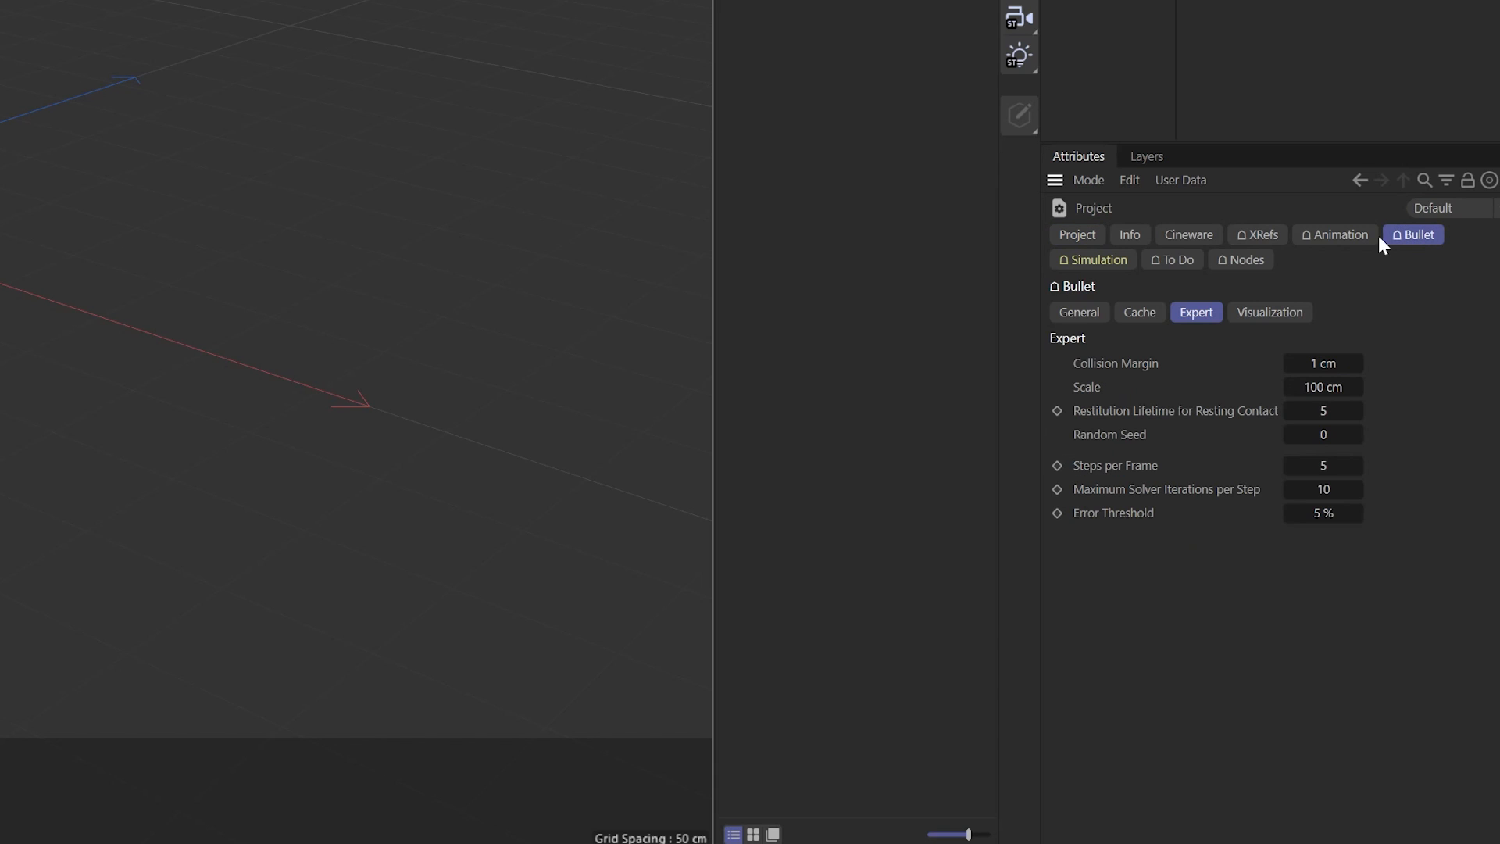
{"action": "left_click", "coordinate": [1079, 312]}
{"action": "left_click", "coordinate": [1233, 439]}
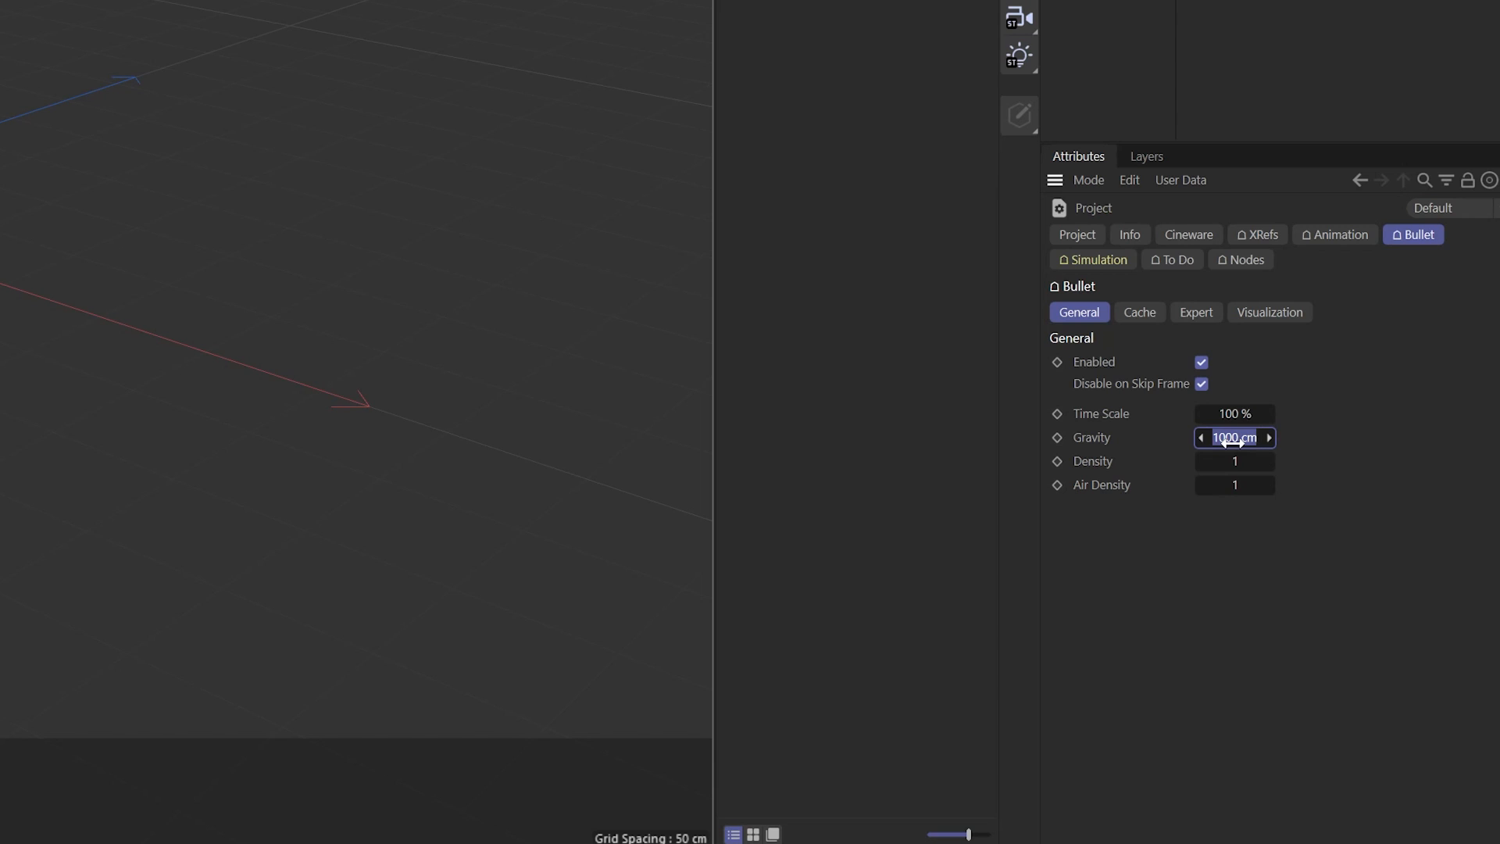
{"action": "type", "text": "981"}
{"action": "key", "text": "Return"}
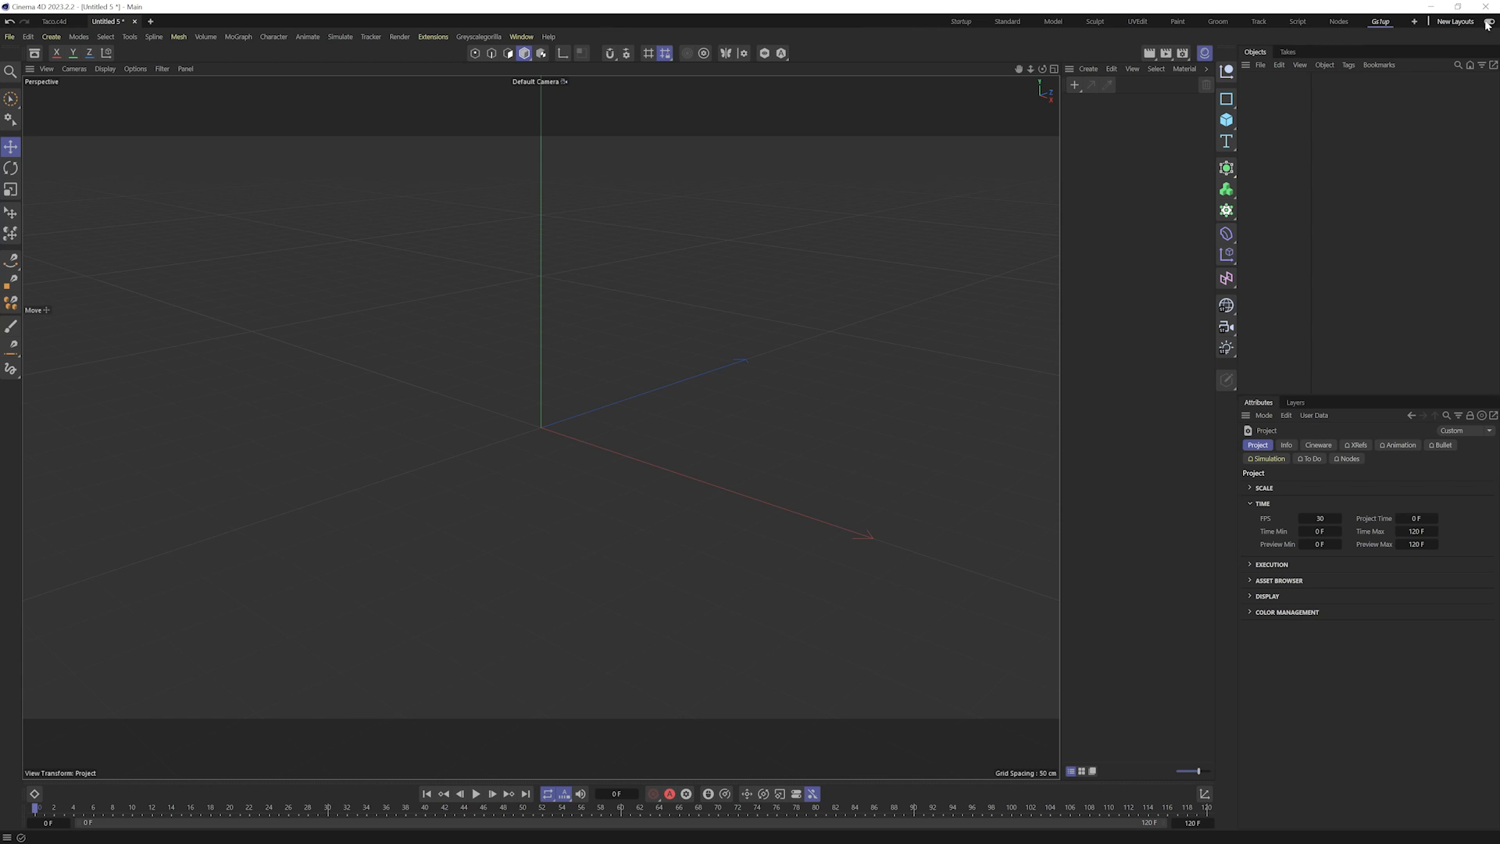
- Enable the new layouts and switch the workspace to the Track layout
{"action": "left_click", "coordinate": [1260, 22]}
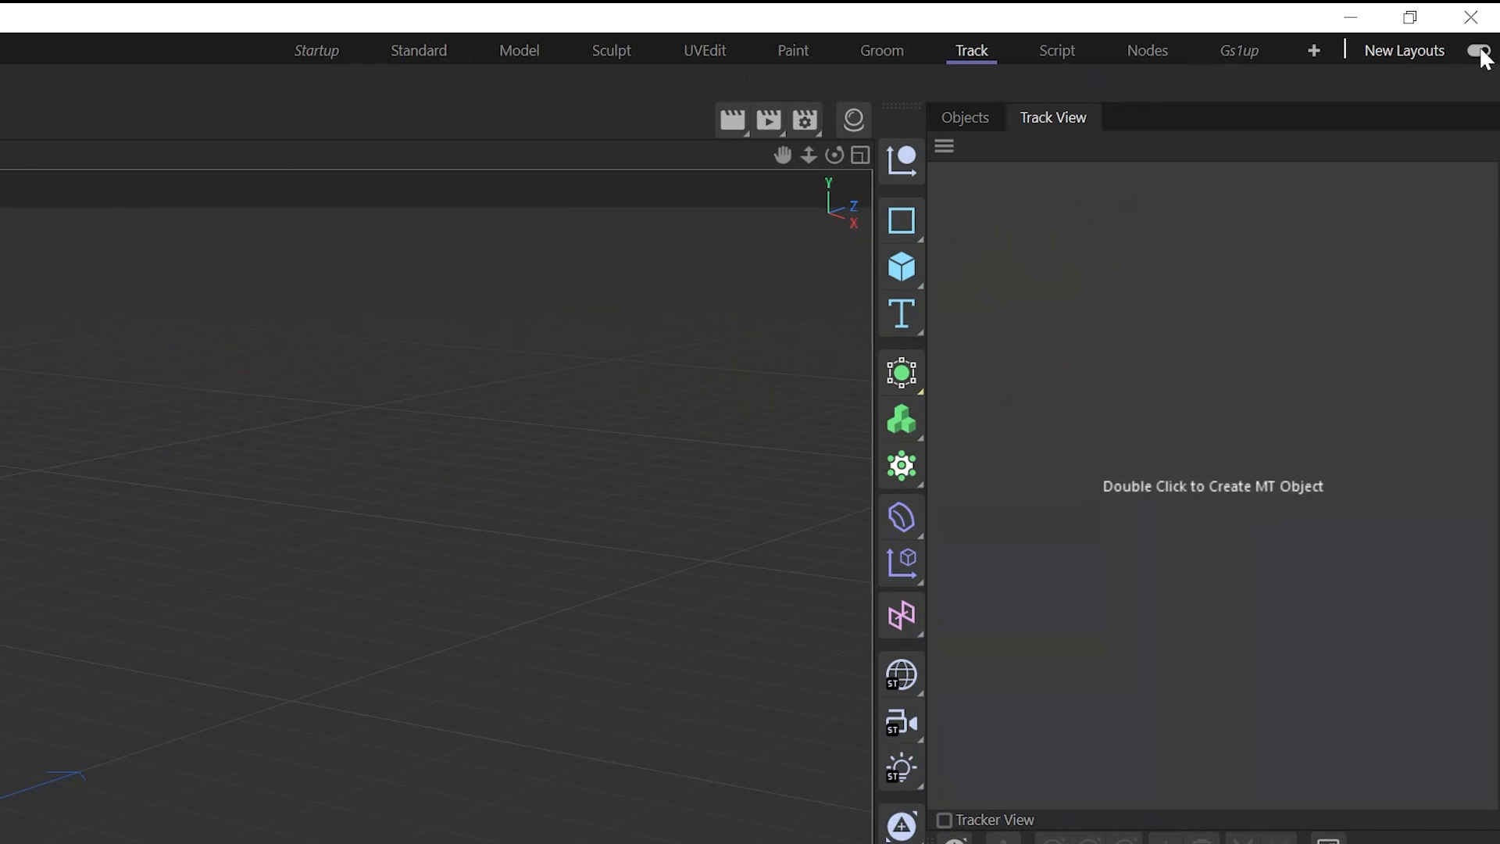
{"action": "left_click", "coordinate": [1479, 52]}
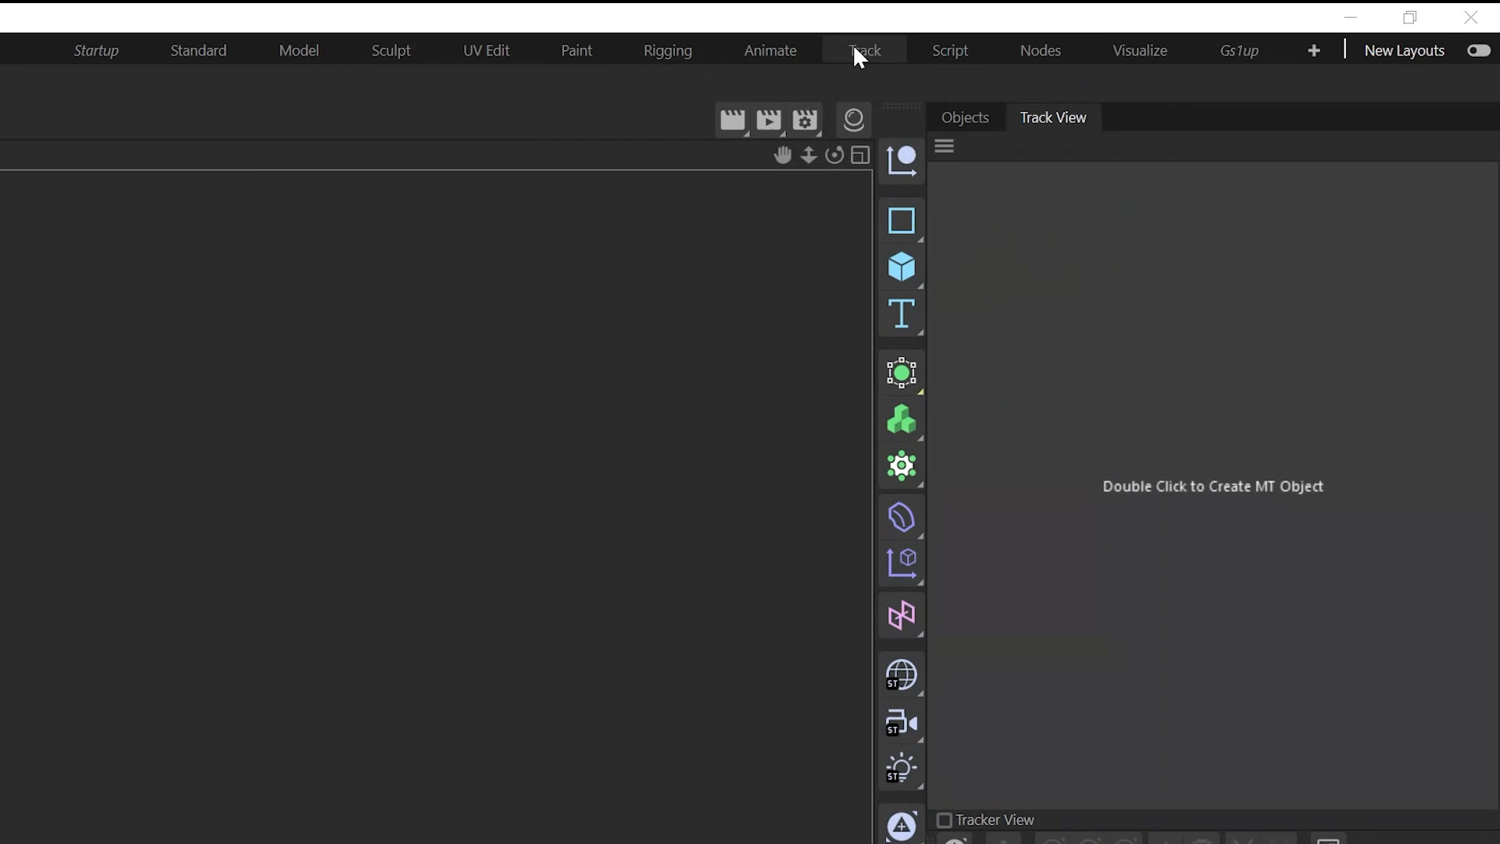
{"action": "left_click", "coordinate": [858, 48]}
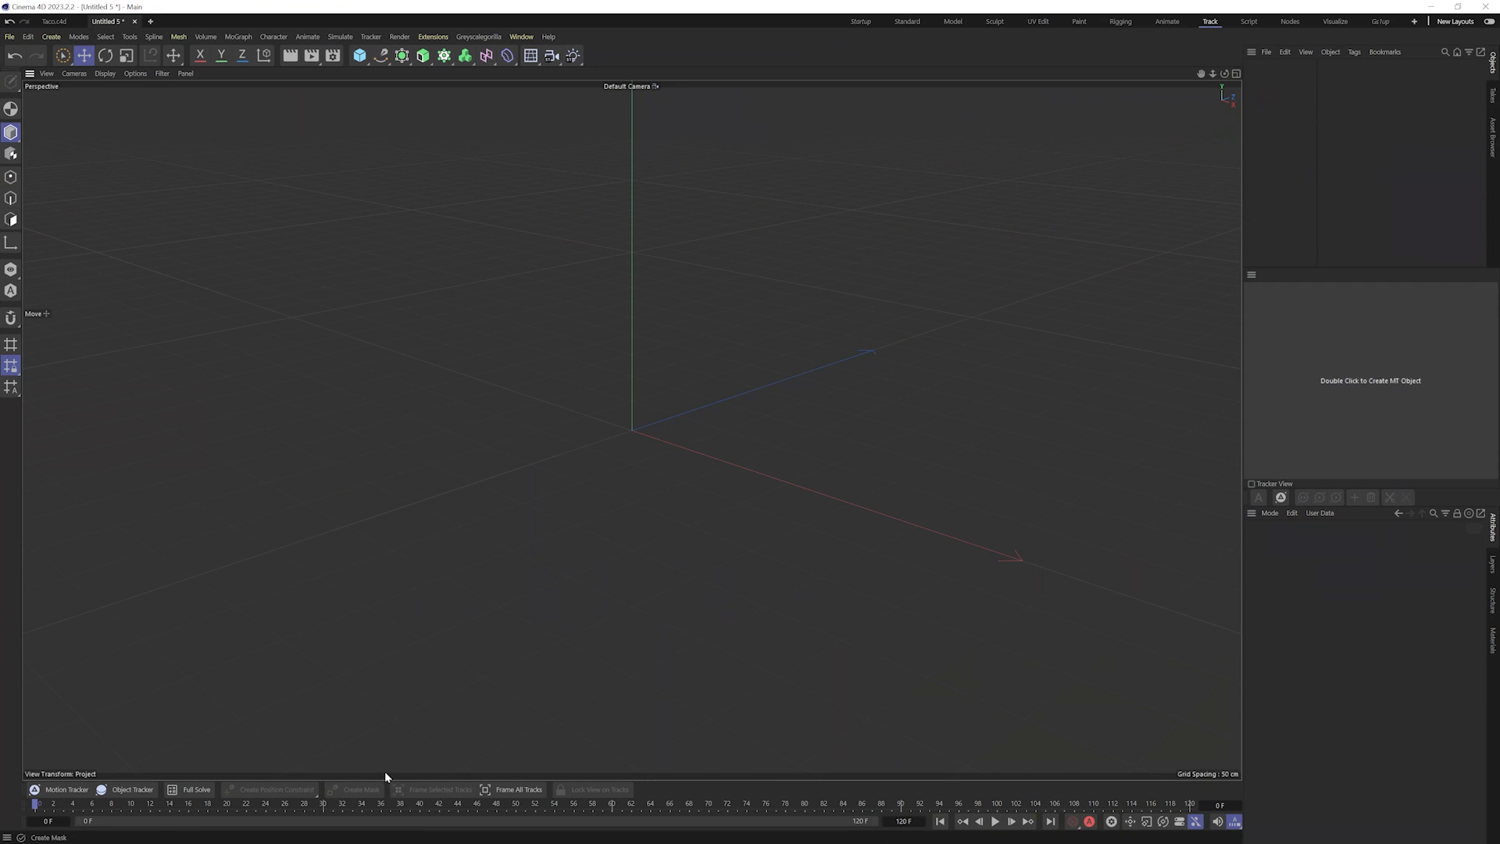
- Create a Motion Tracker object and load the TrackingPlate image sequence as its footage, starting from TrackingPlate_000.png
{"action": "double_click", "coordinate": [1334, 366]}
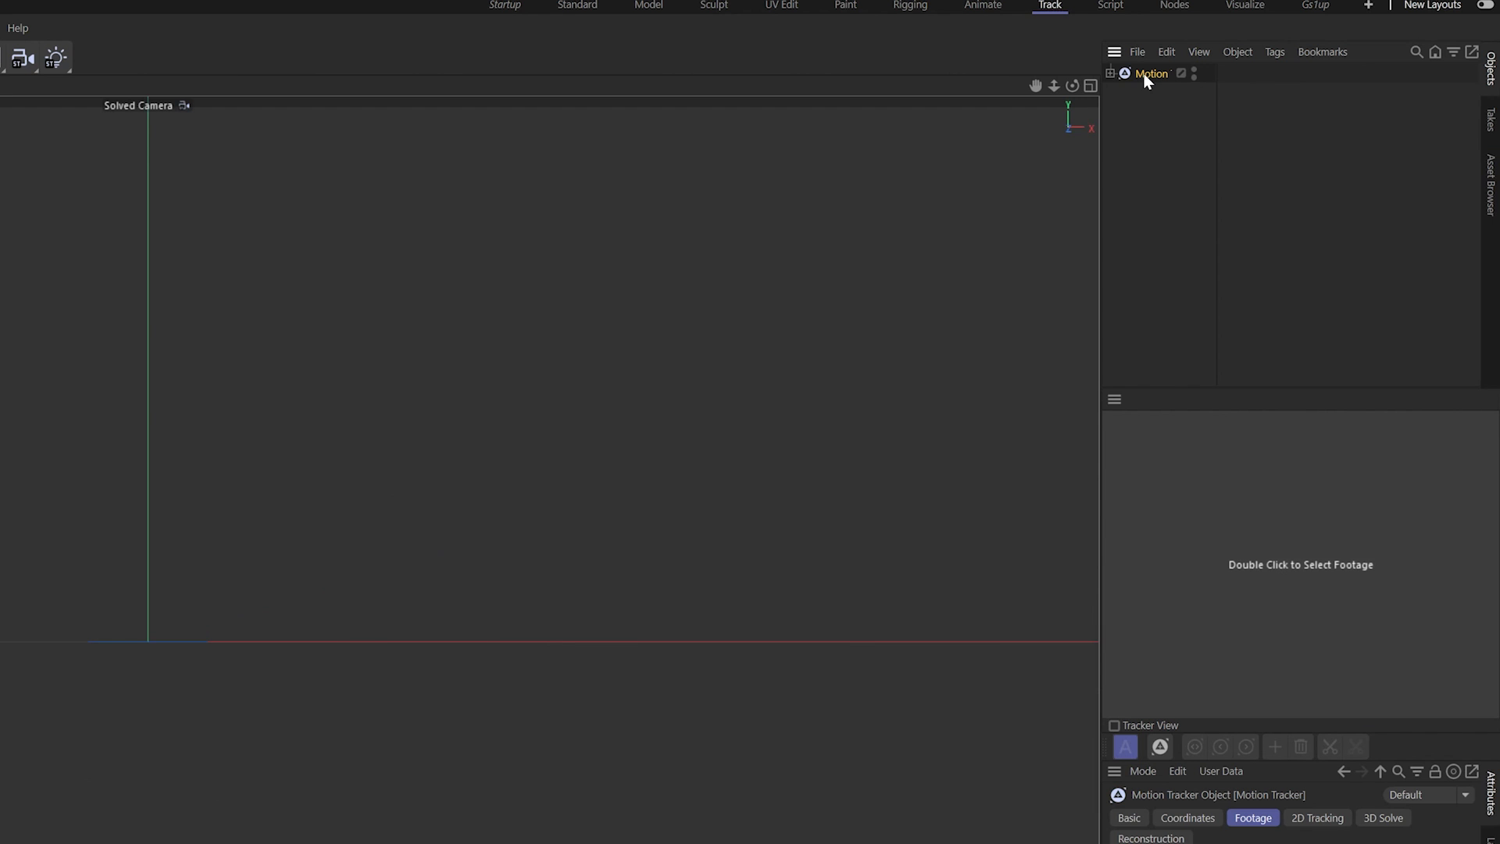
{"action": "left_click", "coordinate": [1110, 74]}
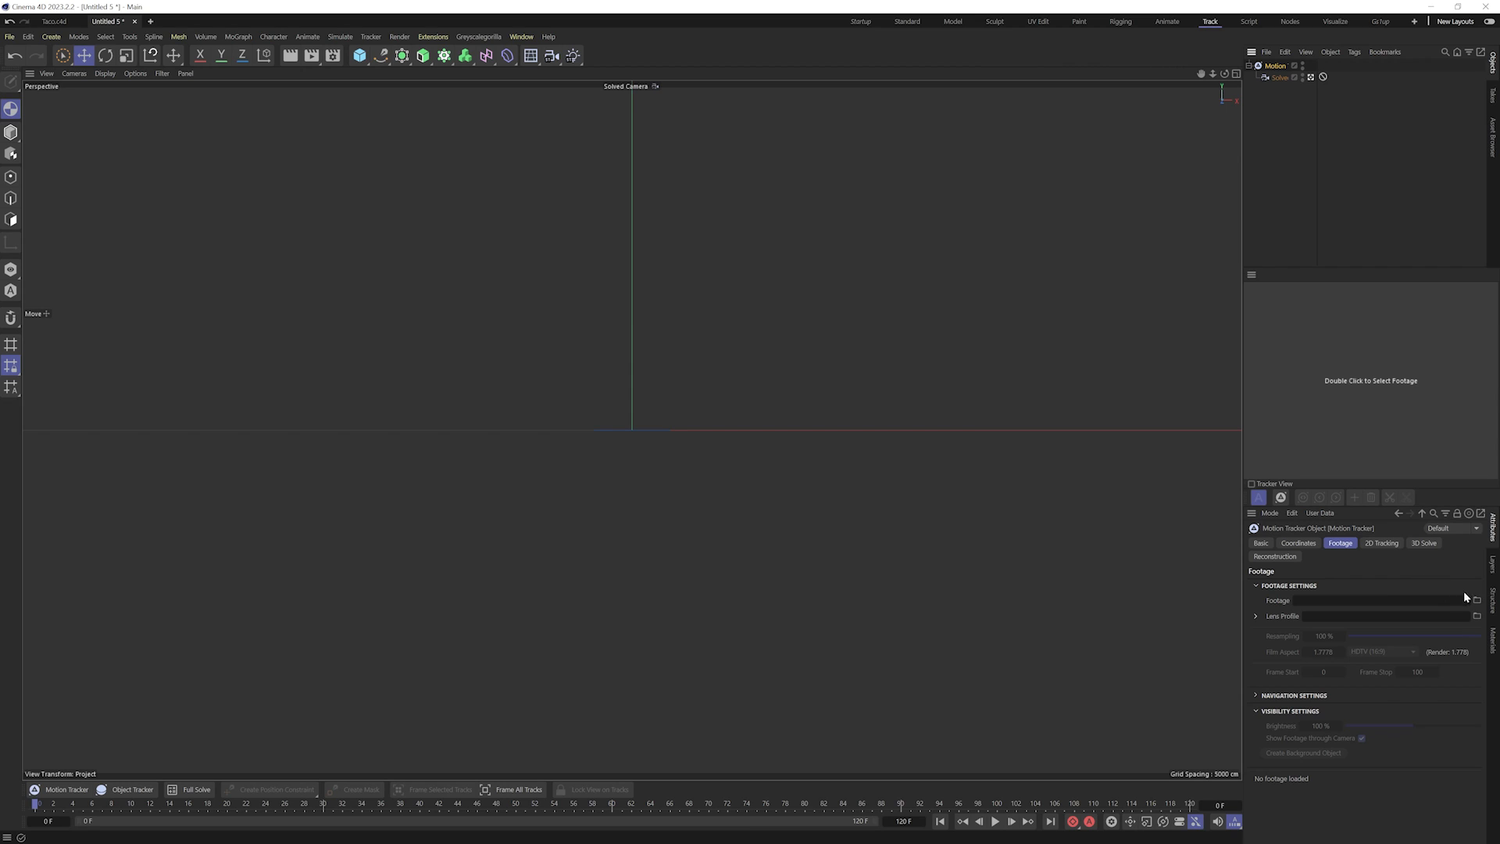
{"action": "left_click", "coordinate": [1477, 600]}
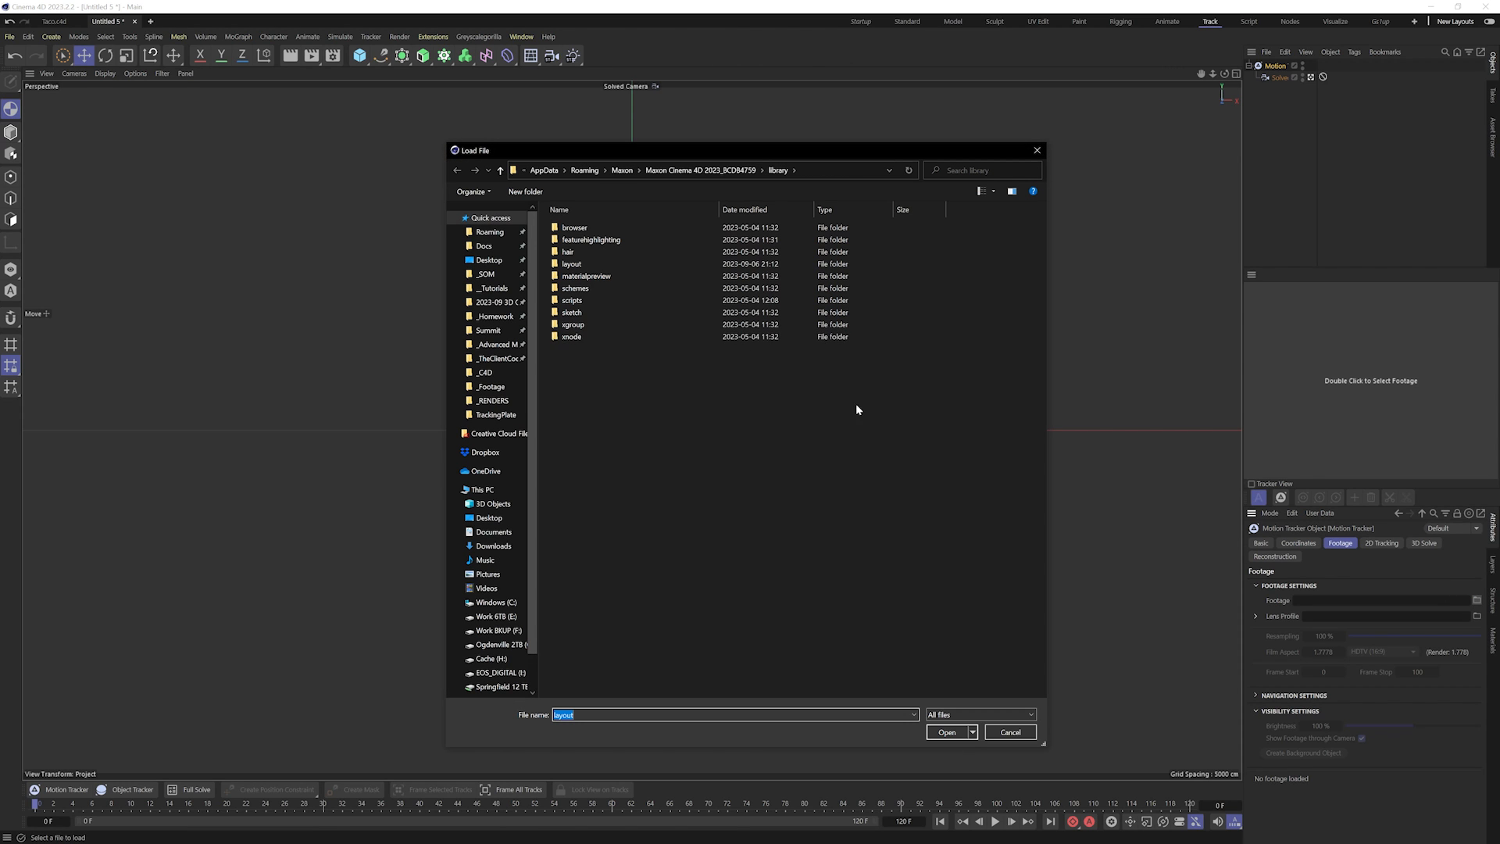
{"action": "left_click", "coordinate": [495, 301]}
{"action": "double_click", "coordinate": [574, 241]}
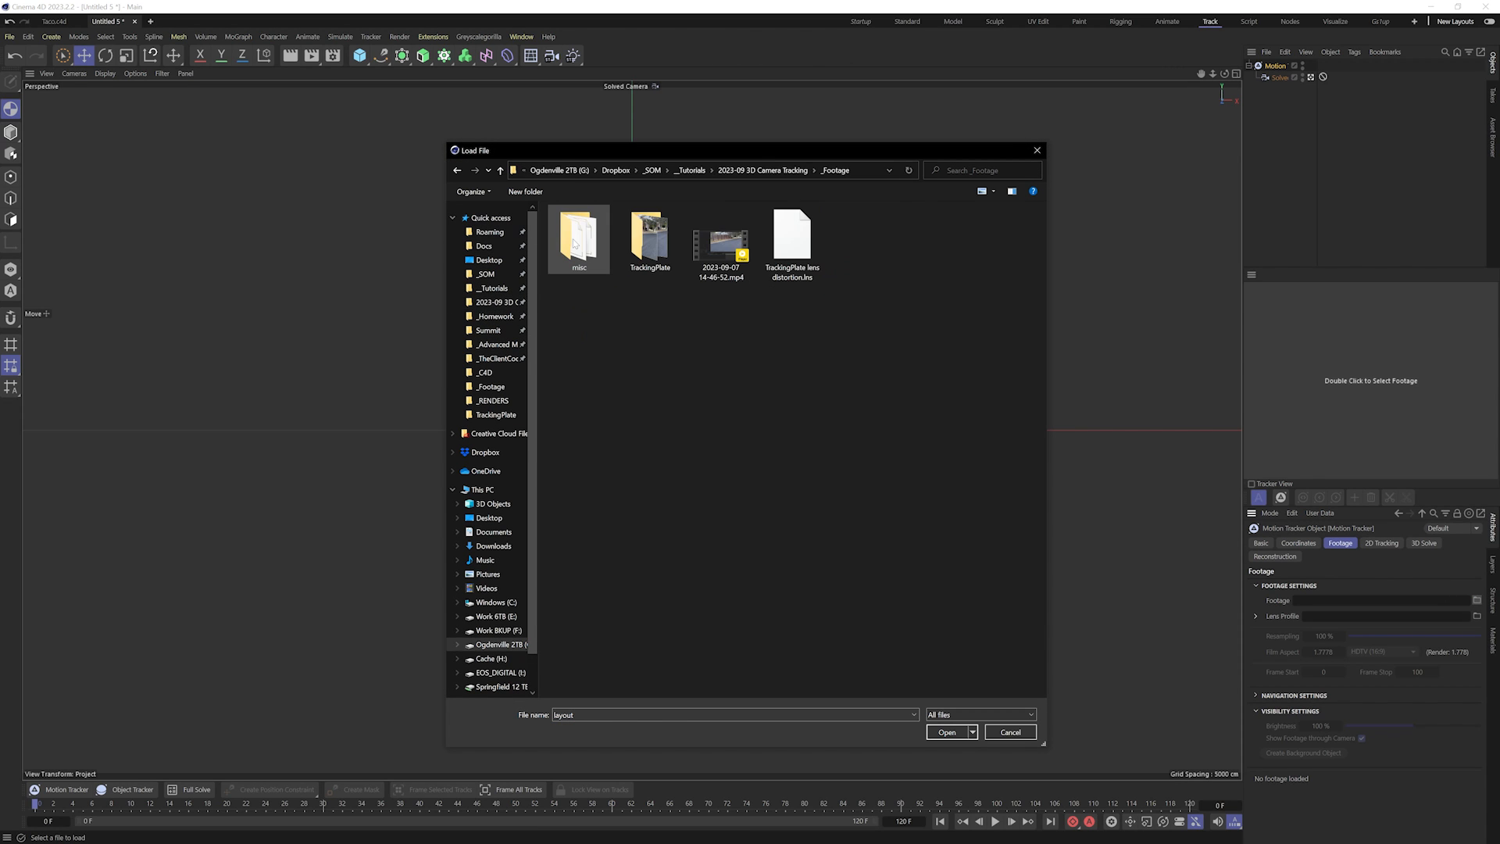
{"action": "double_click", "coordinate": [650, 244]}
{"action": "left_click", "coordinate": [578, 244]}
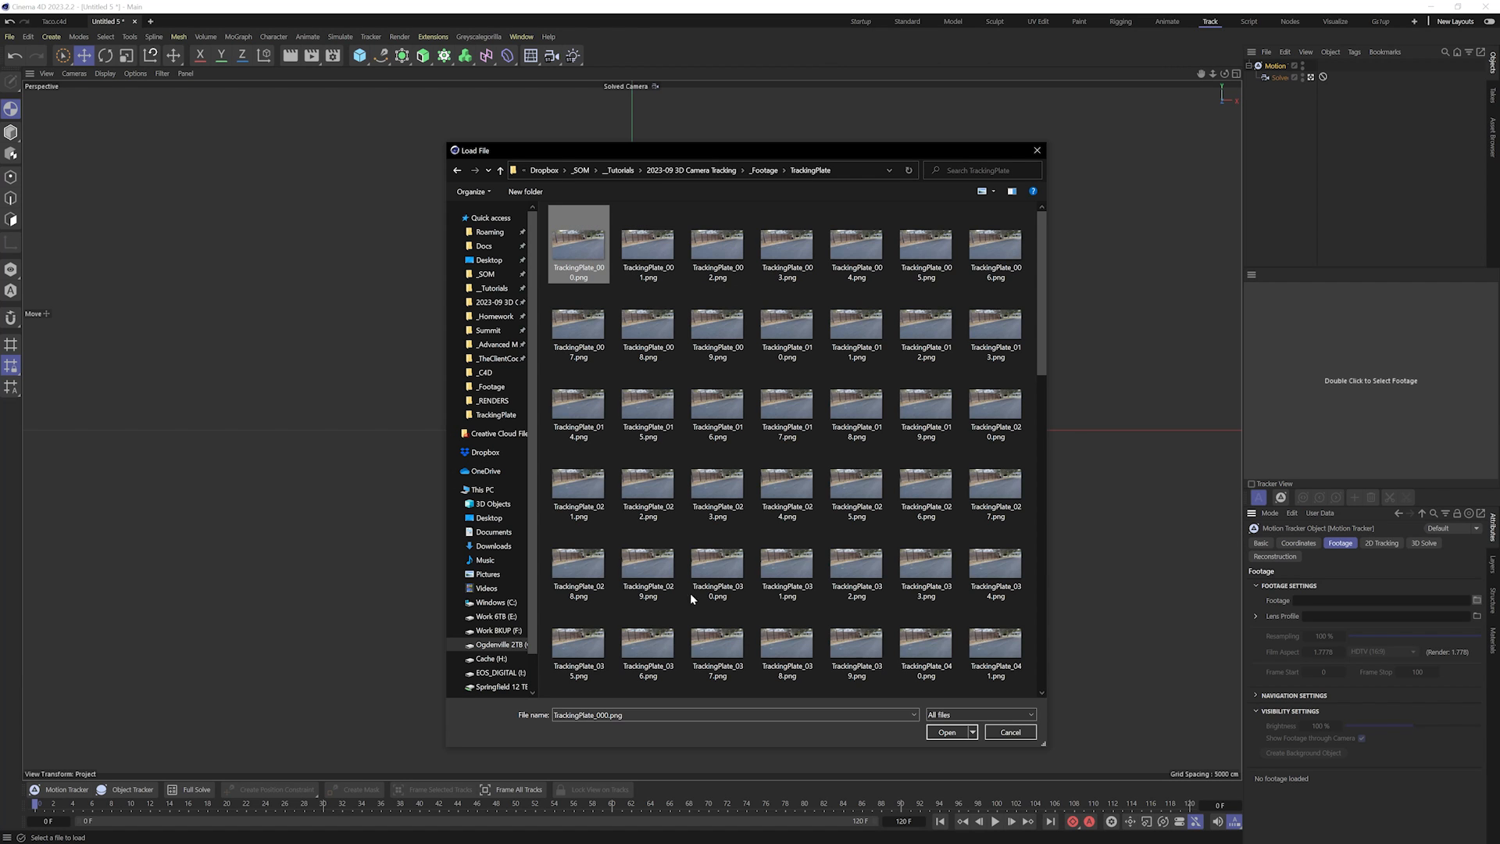
{"action": "left_click", "coordinate": [946, 733]}
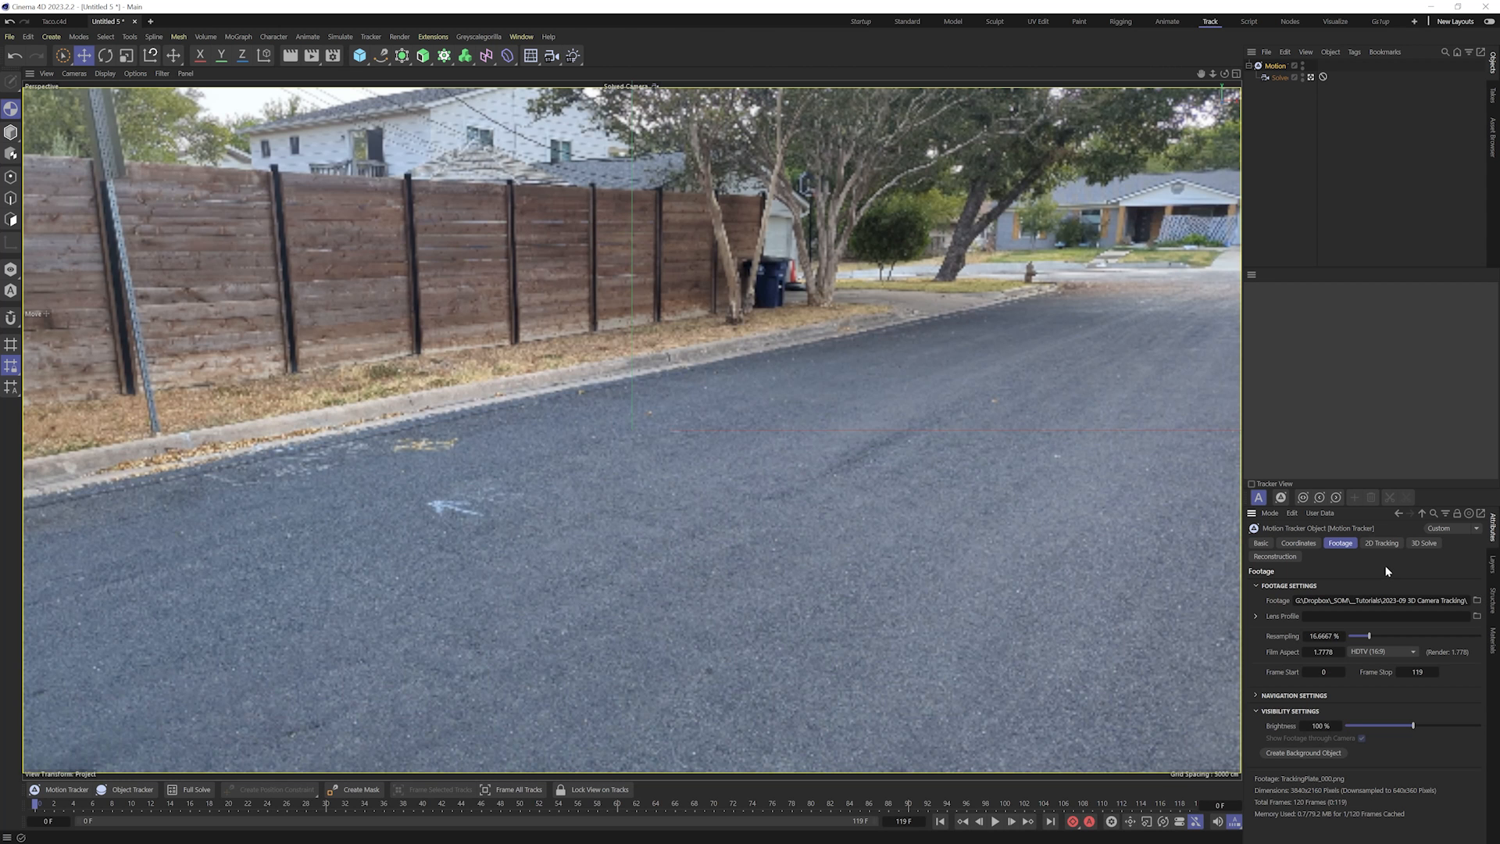
- Set the Motion Tracker footage resampling to 50 % and deselect the tracker
{"action": "left_click", "coordinate": [1333, 635]}
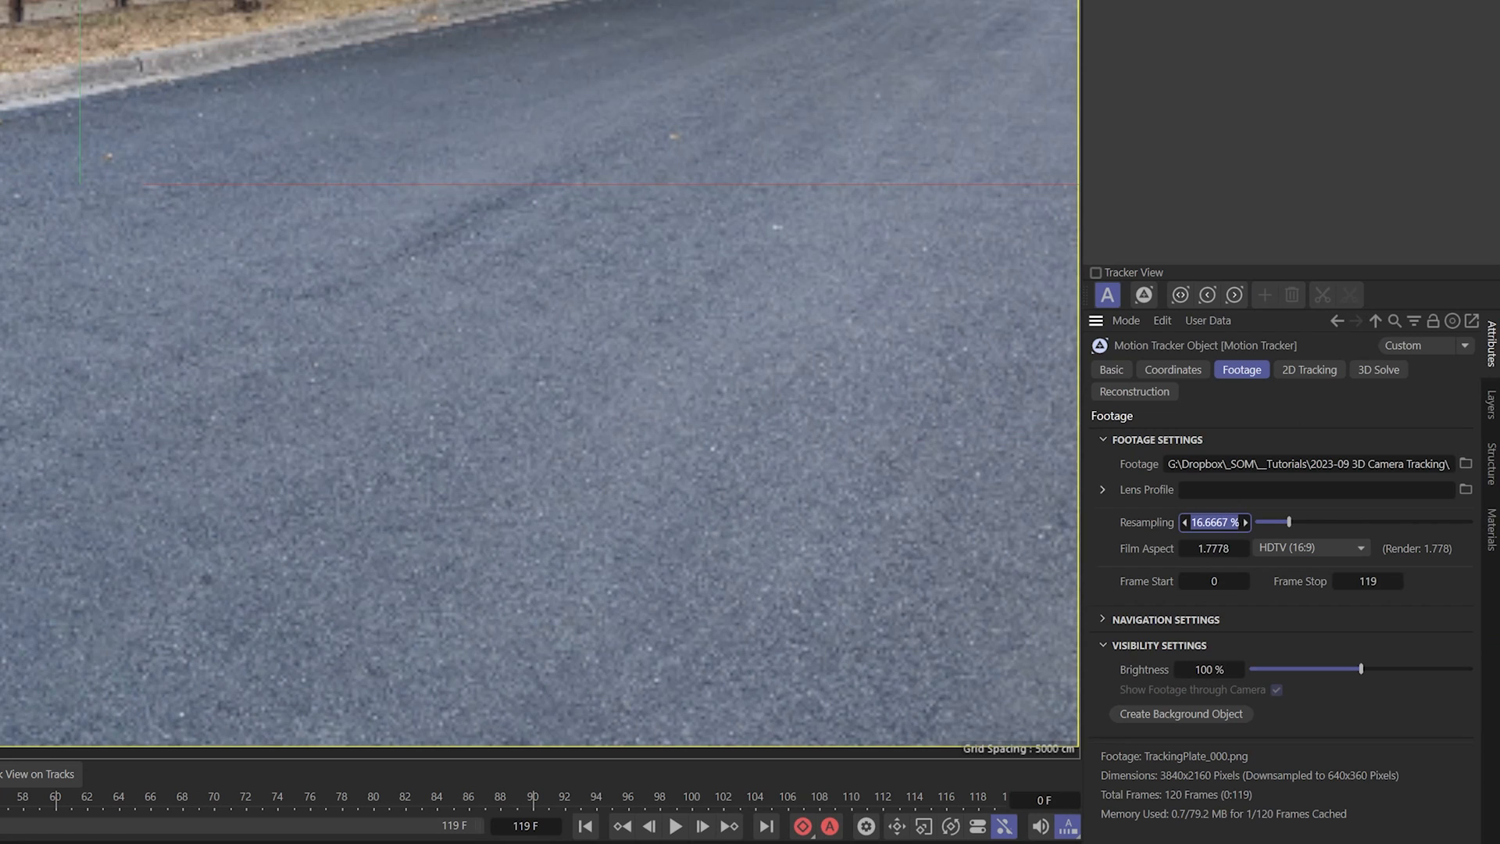
{"action": "type", "text": "50"}
{"action": "key", "text": "Return"}
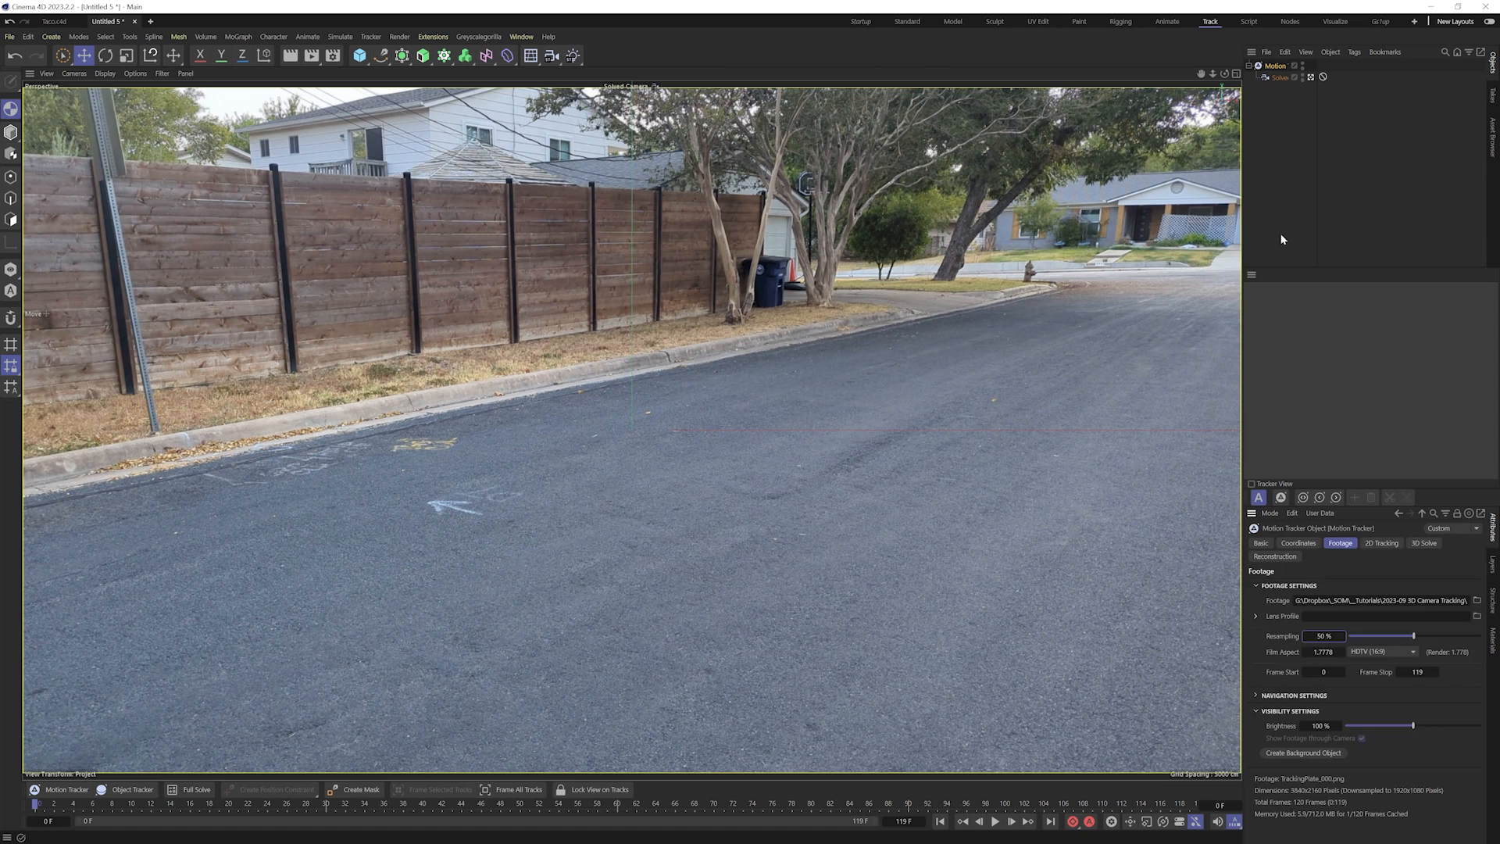
{"action": "left_click", "coordinate": [1281, 240]}
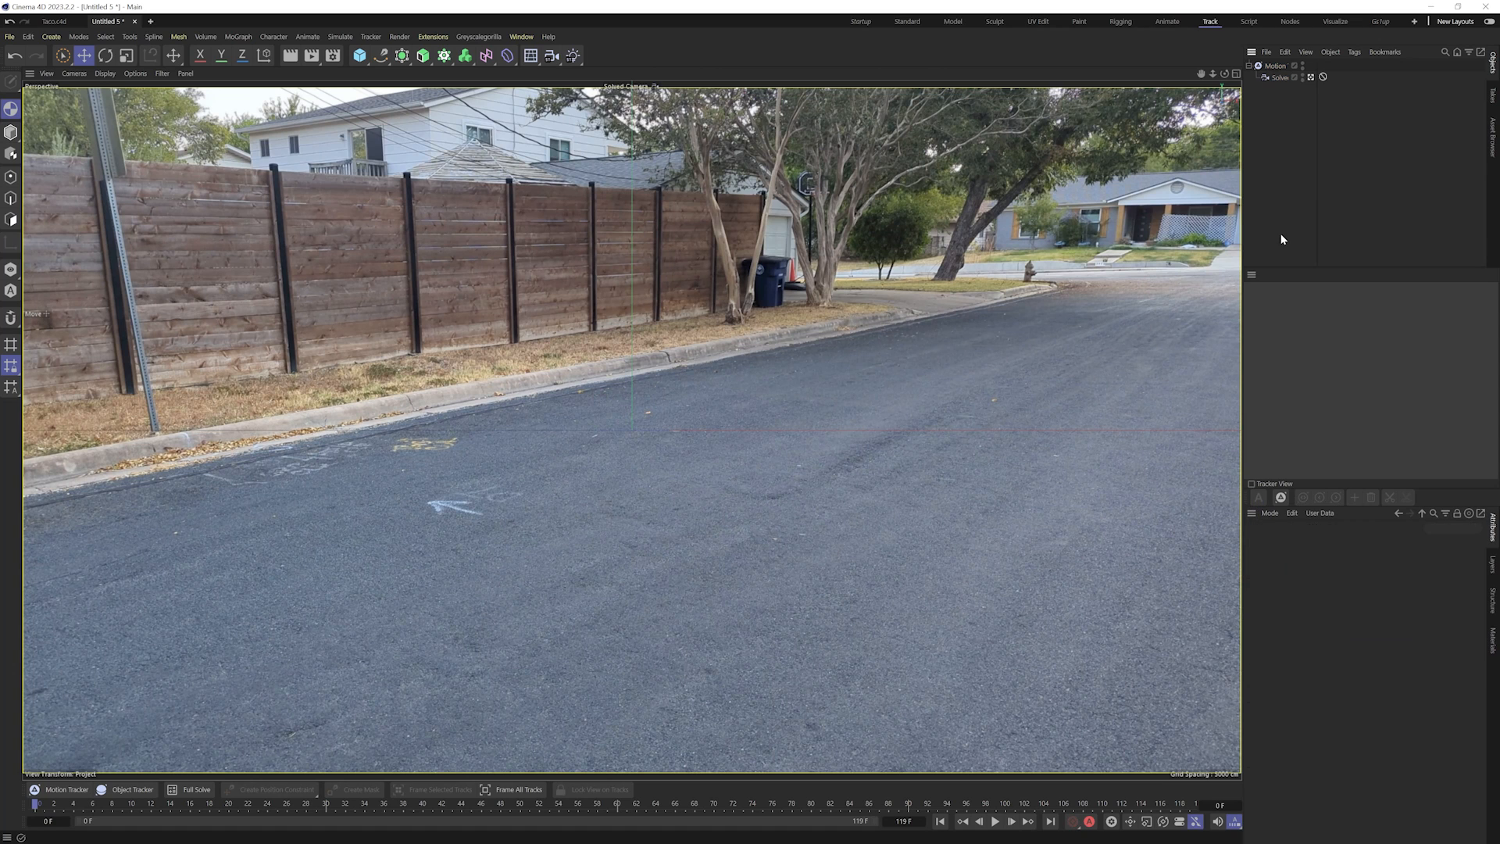
- Set the render output size to 1920 × 1080 pixels in the render settings
{"action": "key", "text": "ctrl+b"}
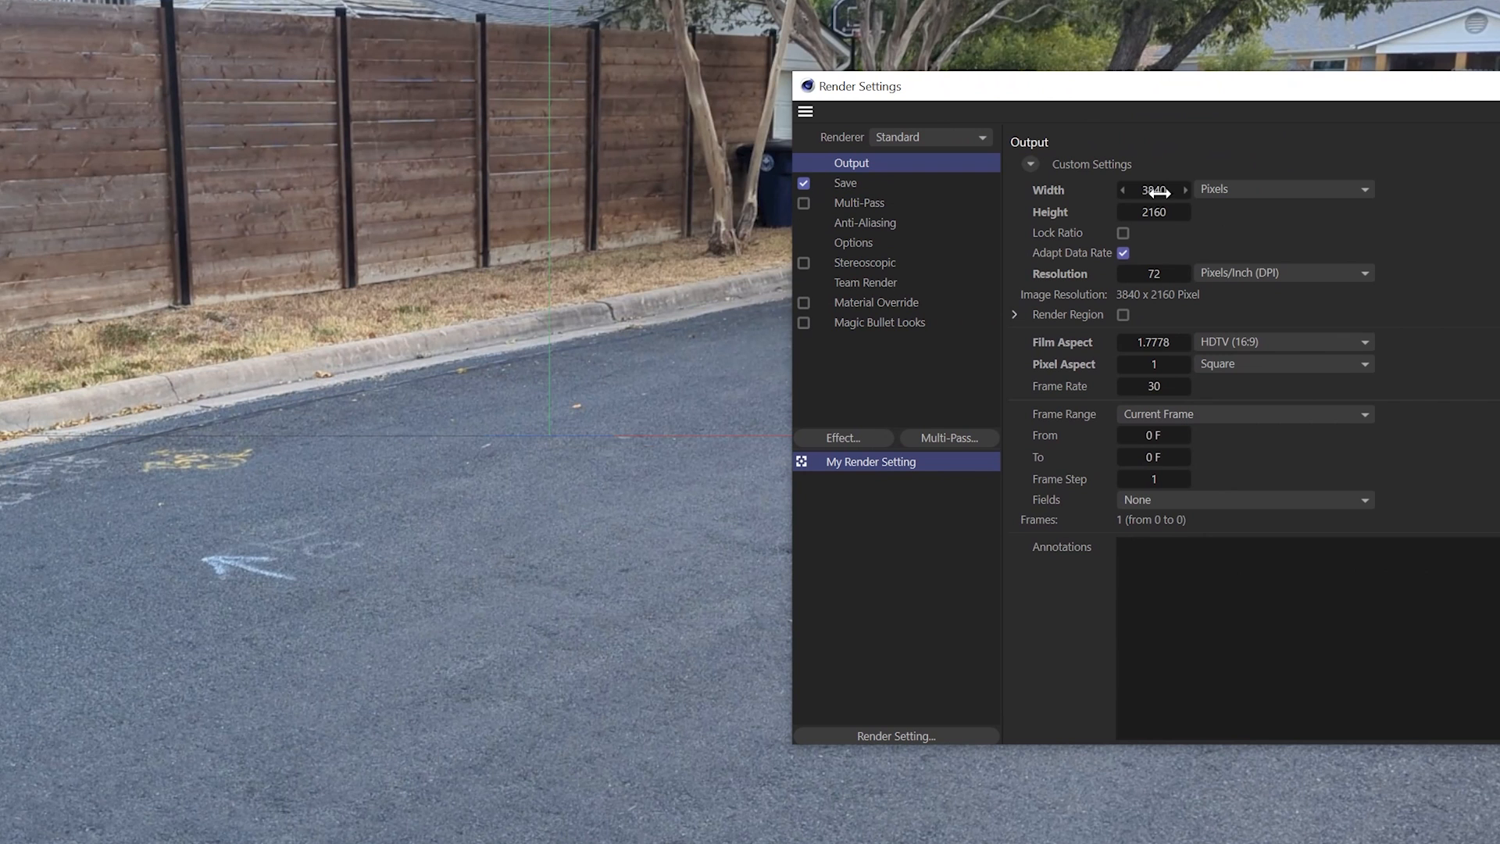
{"action": "left_click", "coordinate": [1205, 286]}
{"action": "type", "text": "1920"}
{"action": "key", "text": "Return"}
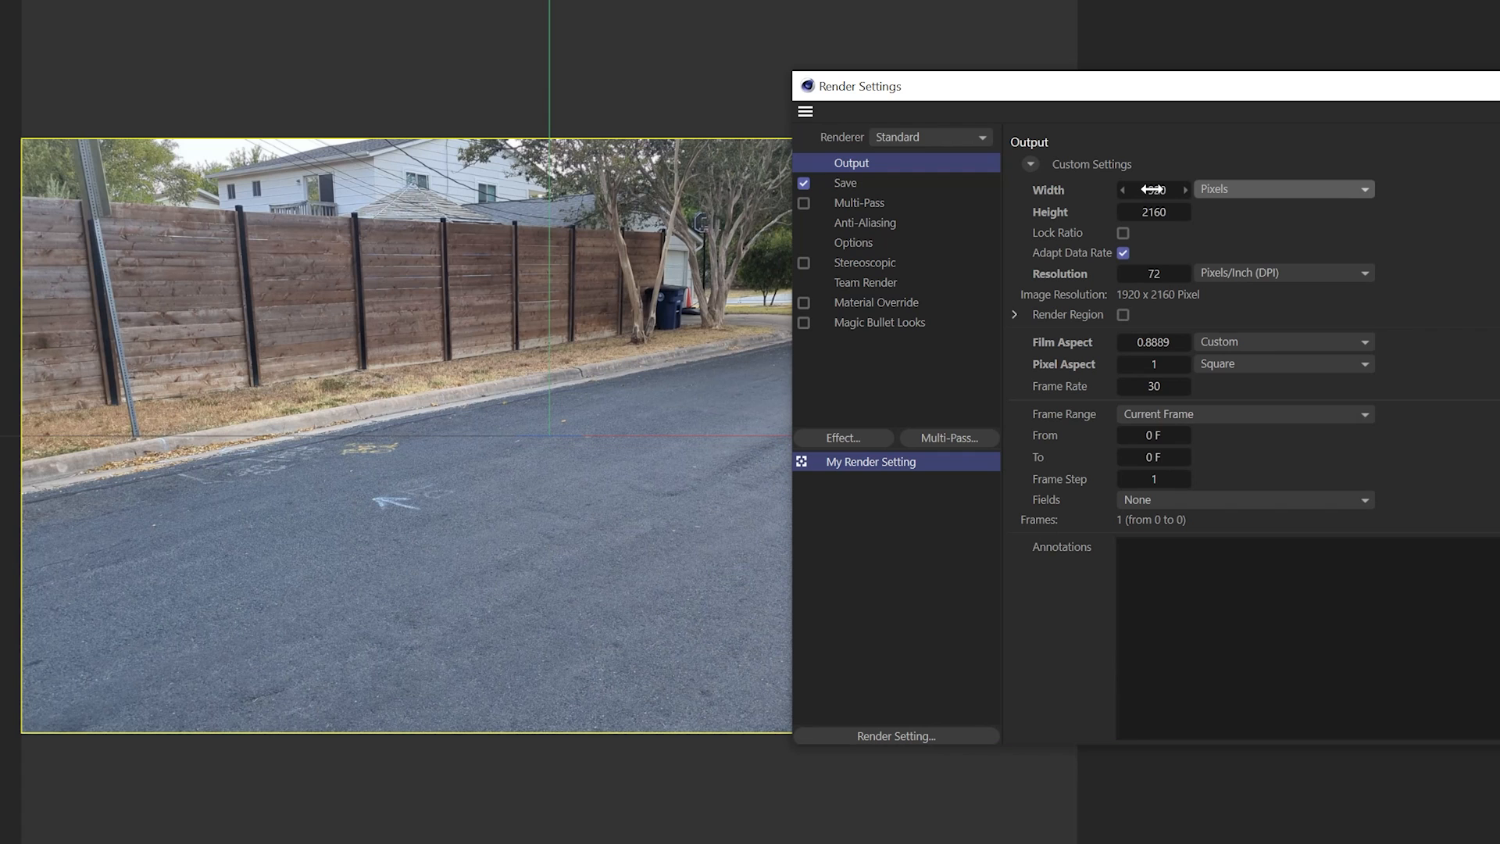
{"action": "key", "text": "Tab"}
{"action": "type", "text": "1080"}
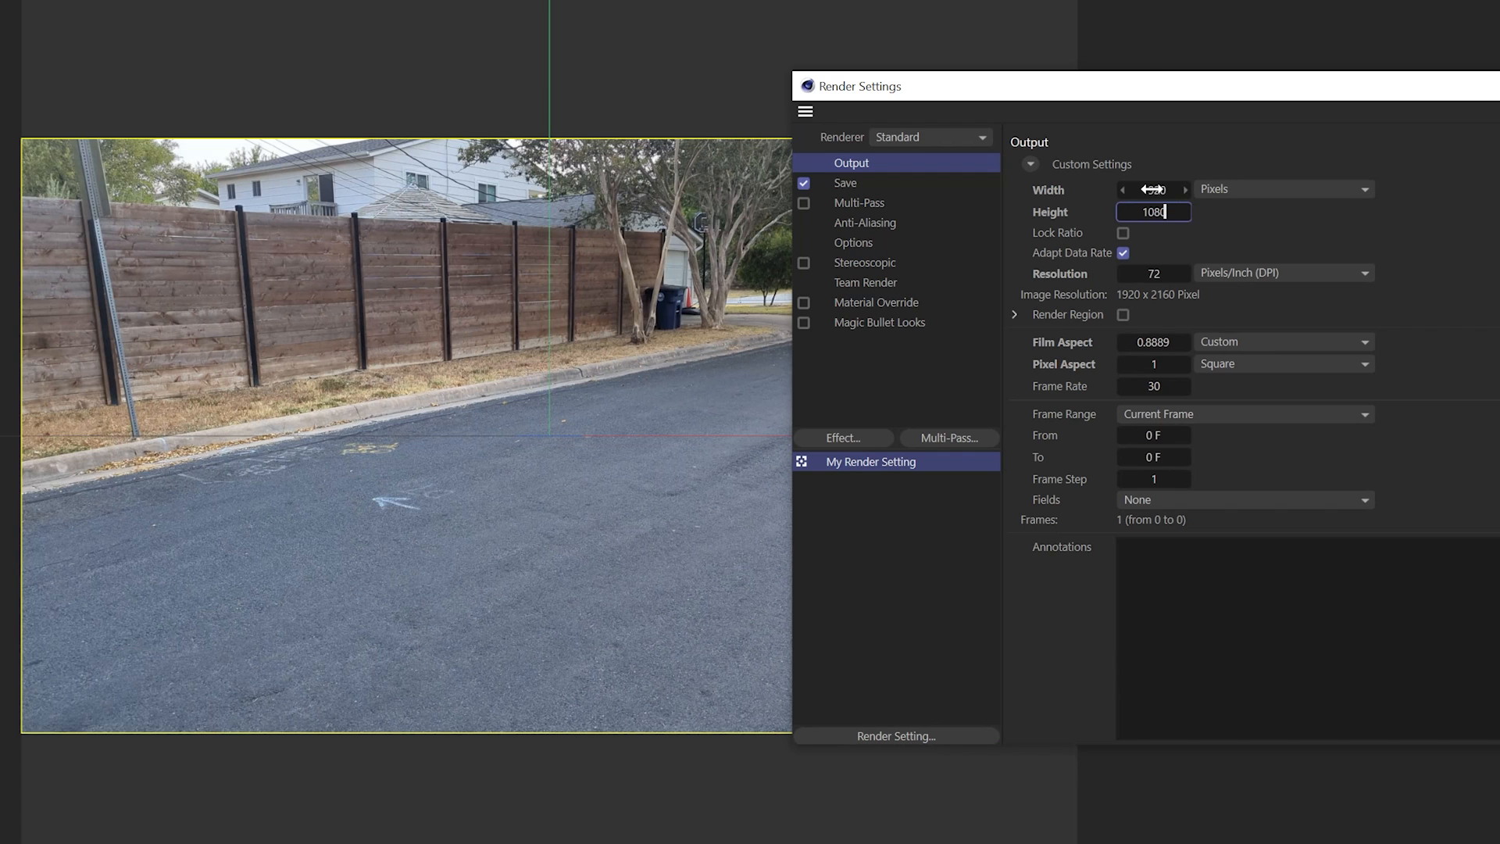
{"action": "key", "text": "Return"}
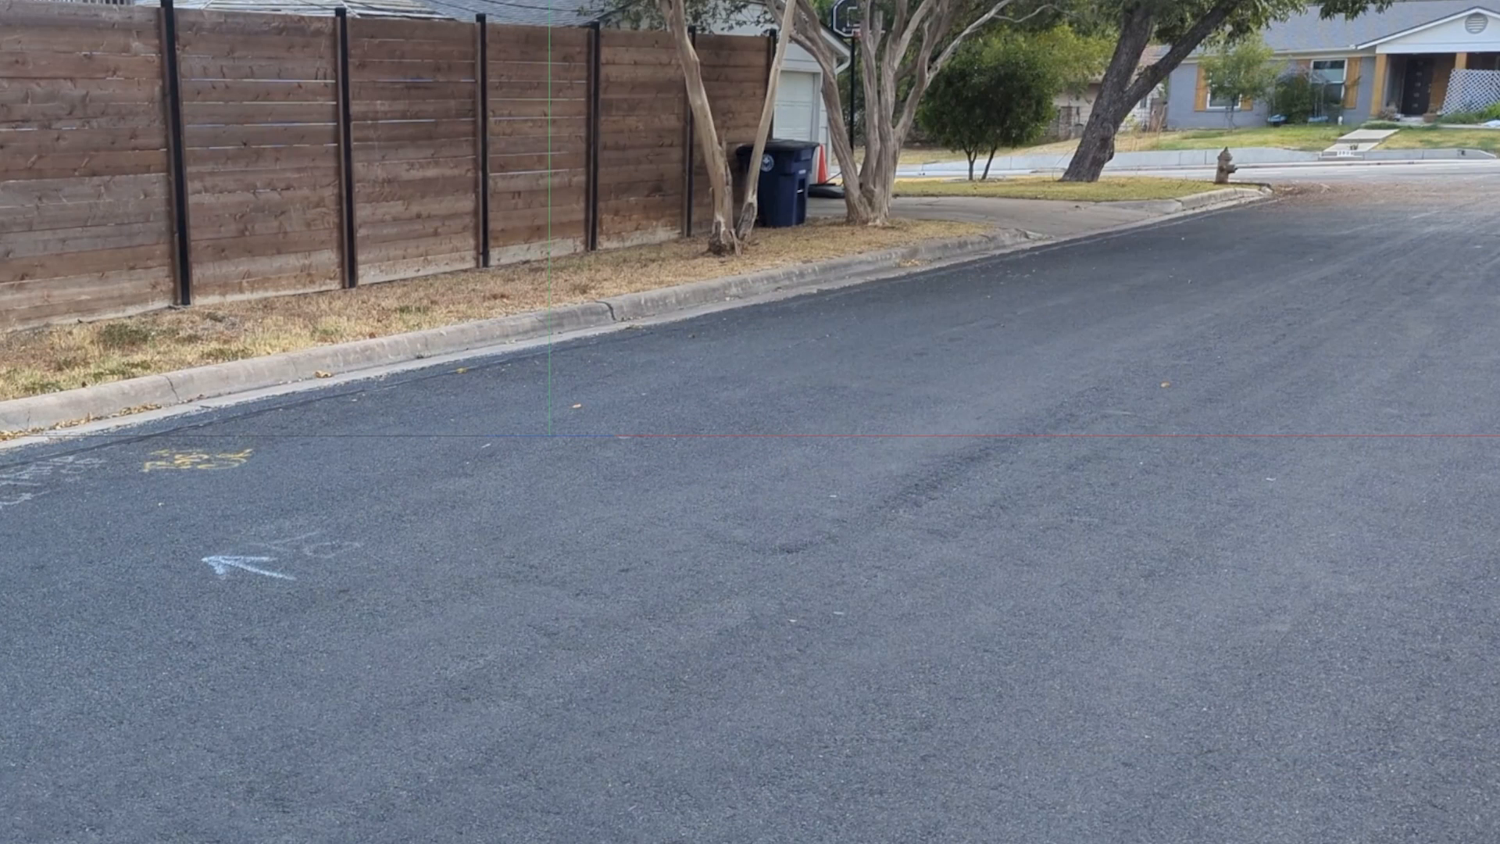
- Save the project as It's Raining Tacos.c4d in the _C4D folder, replacing the existing file
{"action": "key", "text": "ctrl+s"}
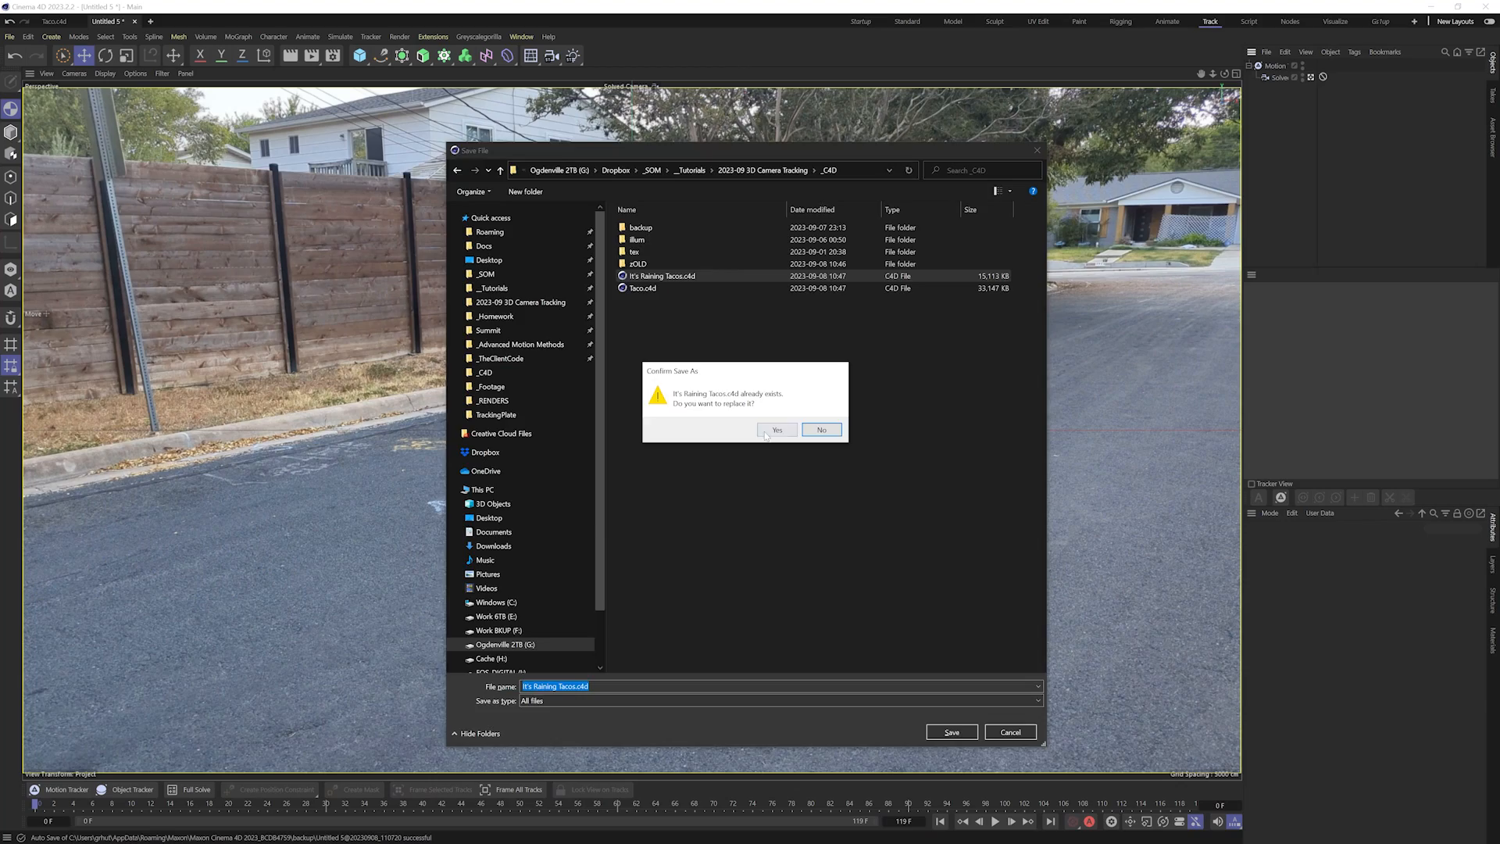
{"action": "left_click", "coordinate": [816, 430]}
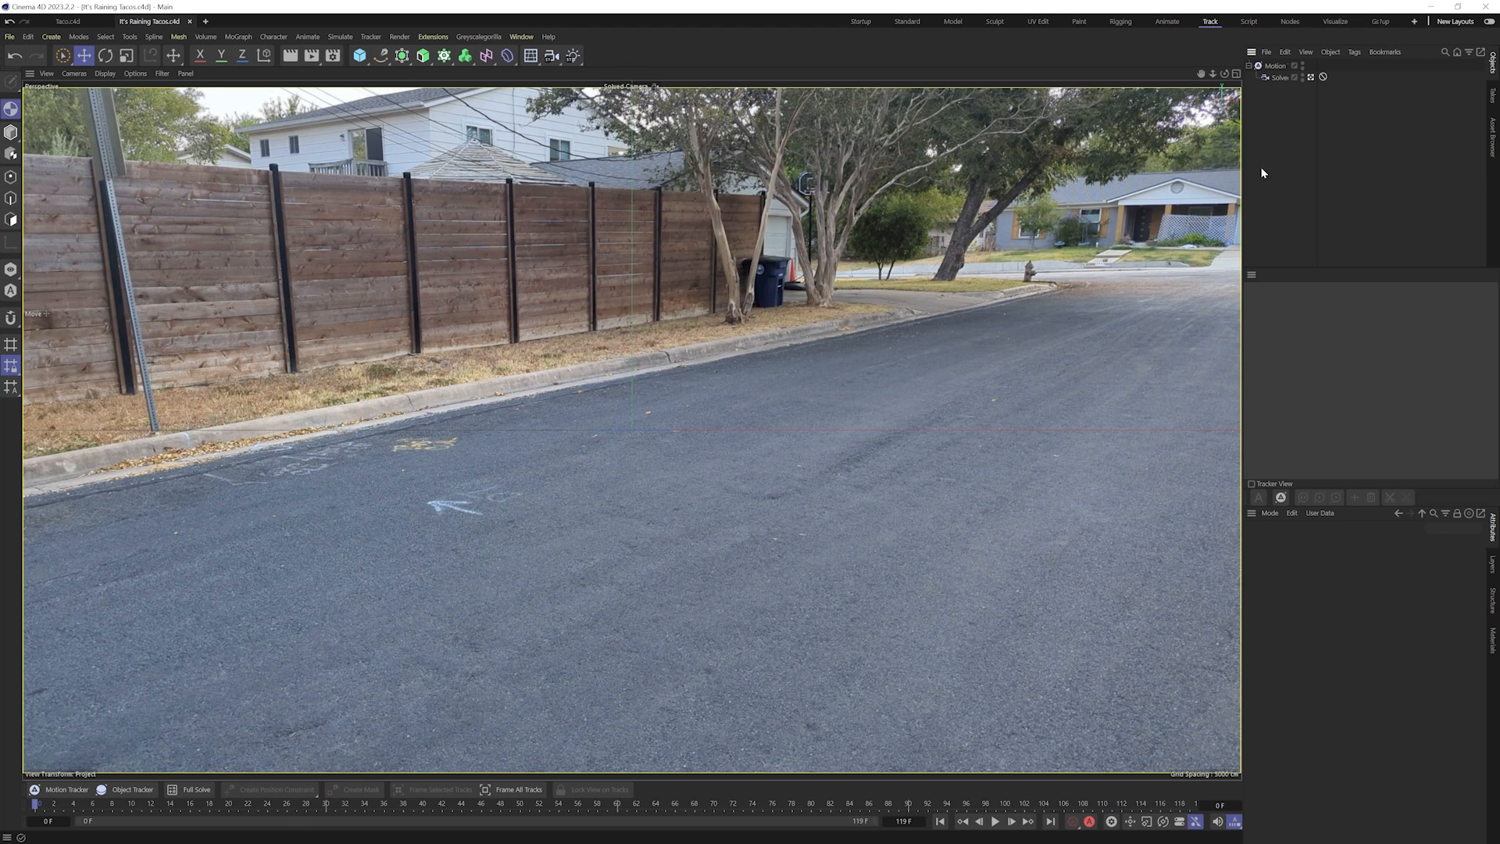
- Create automatic 2D tracks on the Motion Tracker with 1500 tracks and a minimum spacing of 25
{"action": "left_click", "coordinate": [1276, 66]}
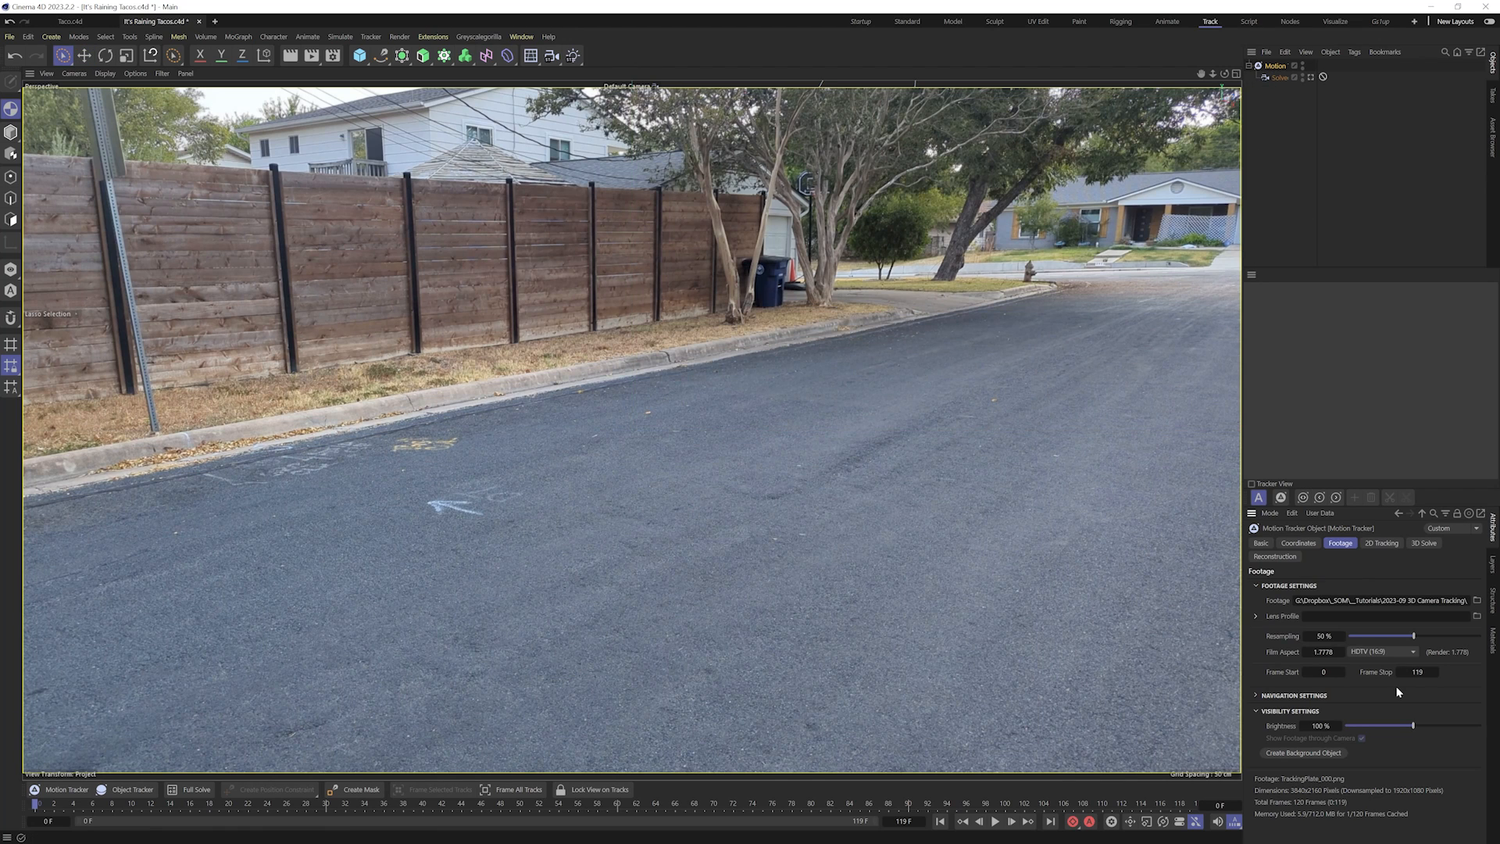
{"action": "left_click", "coordinate": [1374, 546]}
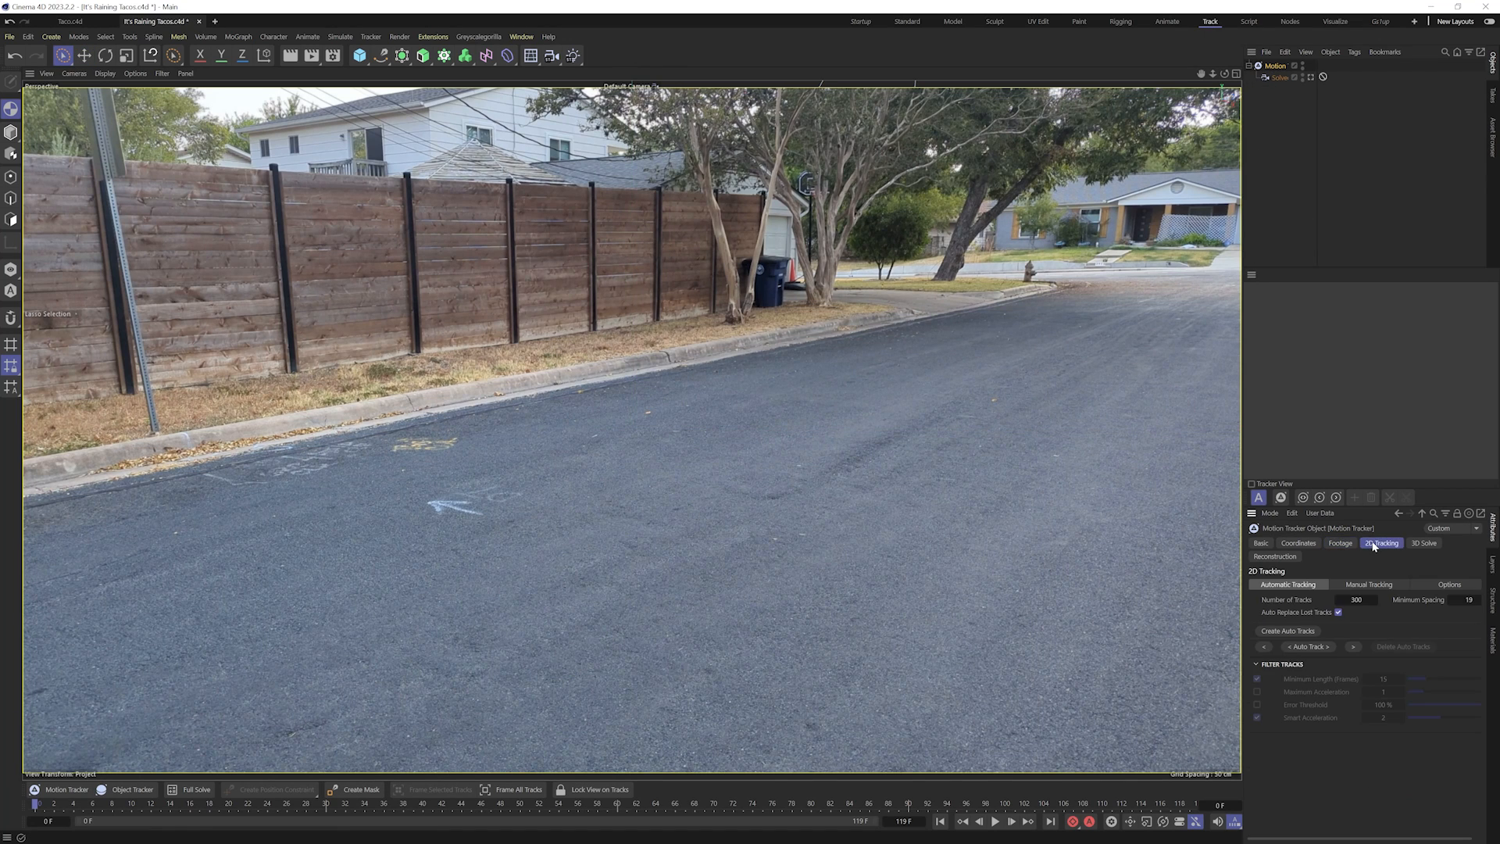
{"action": "left_click", "coordinate": [1354, 602]}
{"action": "type", "text": "1500"}
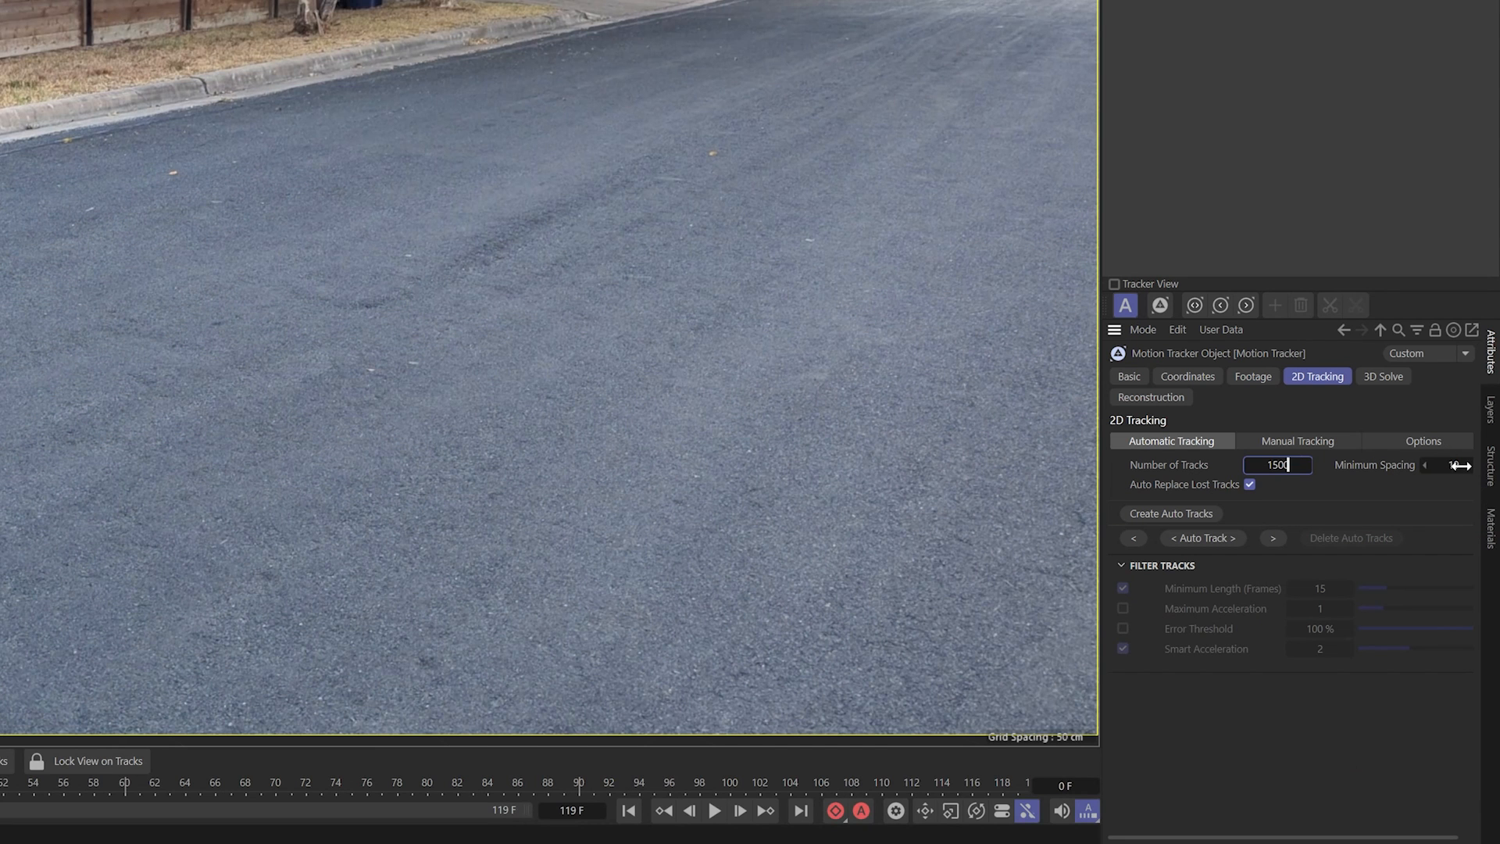
{"action": "left_click", "coordinate": [1450, 464]}
{"action": "type", "text": "25"}
{"action": "key", "text": "Return"}
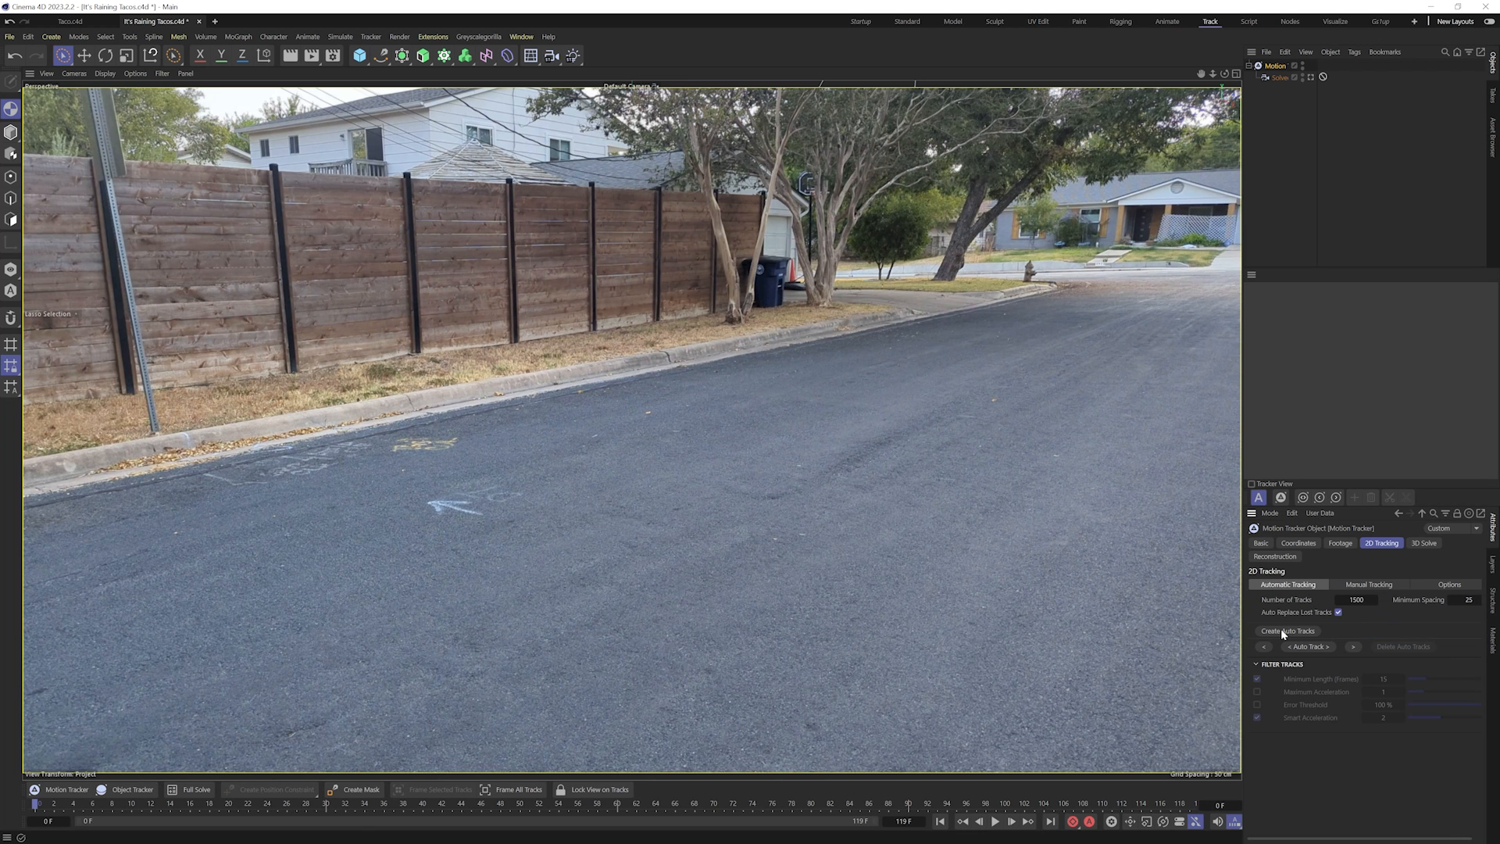
{"action": "left_click", "coordinate": [1282, 630]}
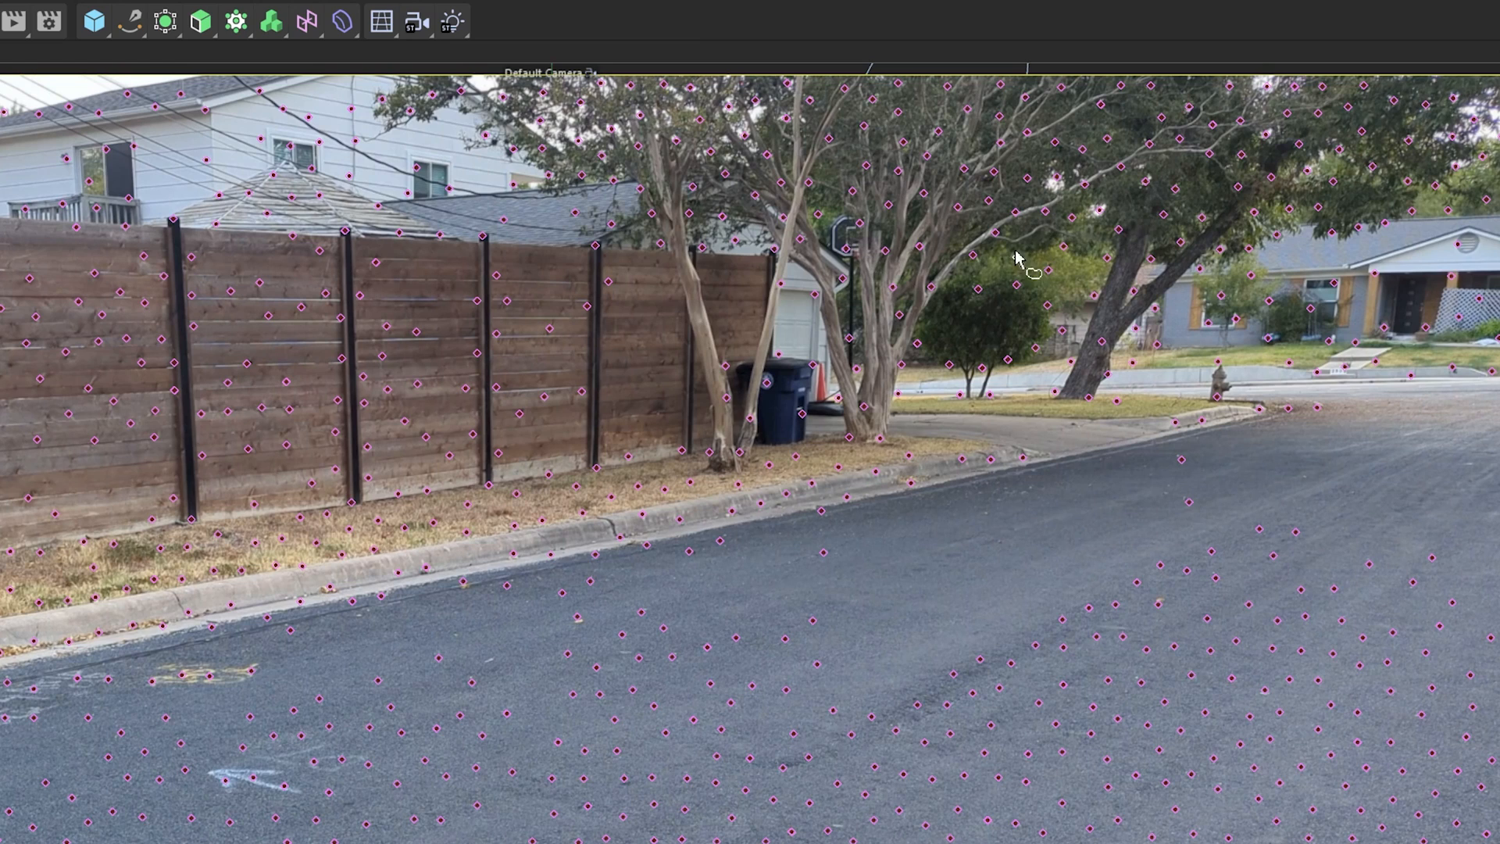
- Lasso the auto tracks on the tree branches and foliage above the street and delete them
{"action": "mouse_move", "coordinate": [727, 274]}
{"action": "left_mouse_down"}
{"action": "mouse_move", "coordinate": [519, 218]}
{"action": "mouse_move", "coordinate": [347, 91]}
{"action": "mouse_move", "coordinate": [1112, 0]}
{"action": "mouse_move", "coordinate": [1499, 31]}
{"action": "mouse_move", "coordinate": [1499, 228]}
{"action": "left_mouse_up"}
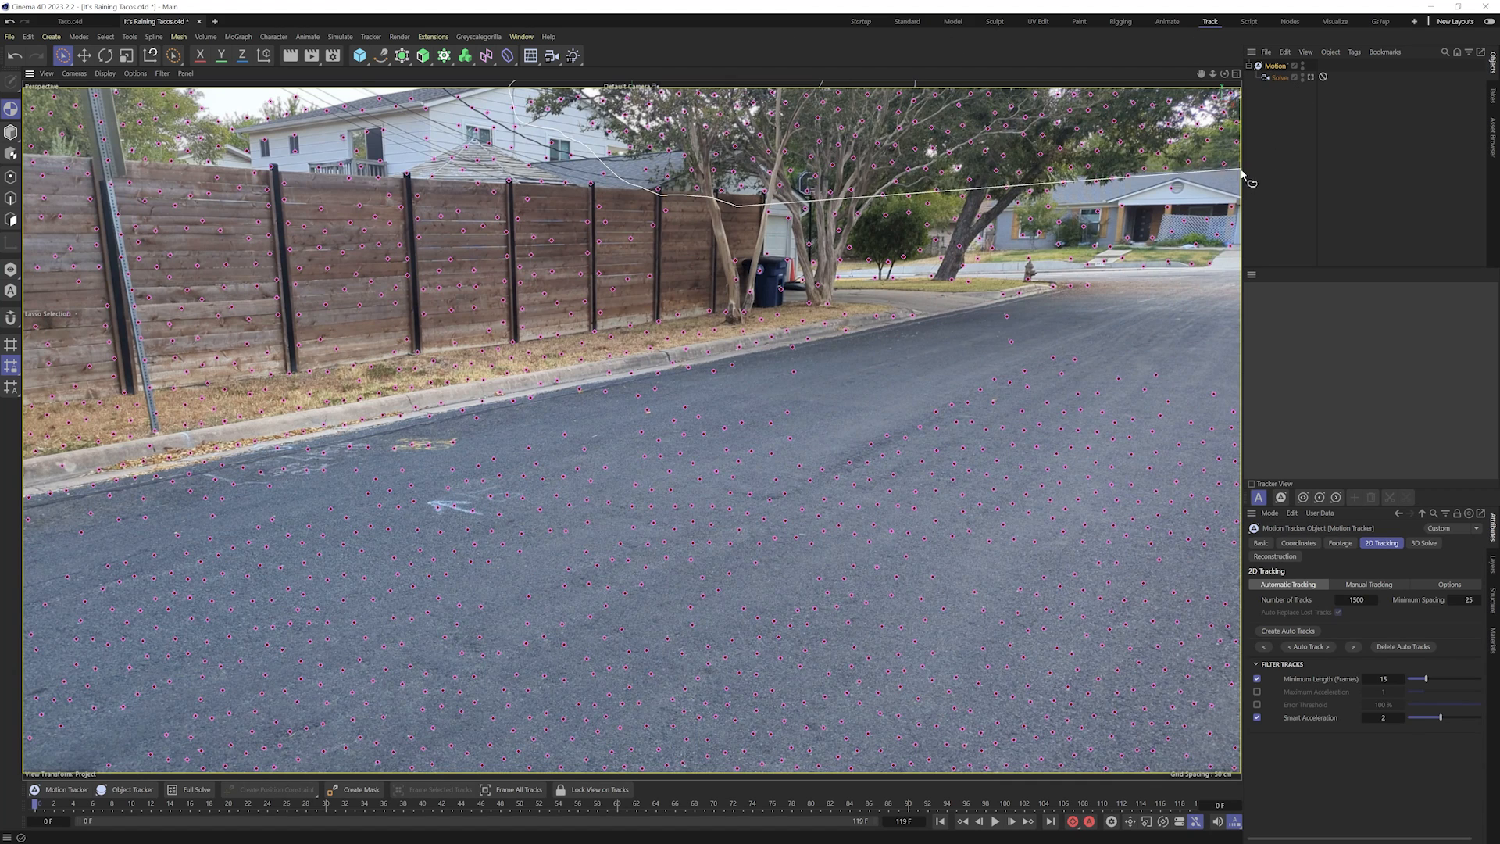
{"action": "left_click_drag", "start_coordinate": [1244, 177], "coordinate": [1232, 190]}
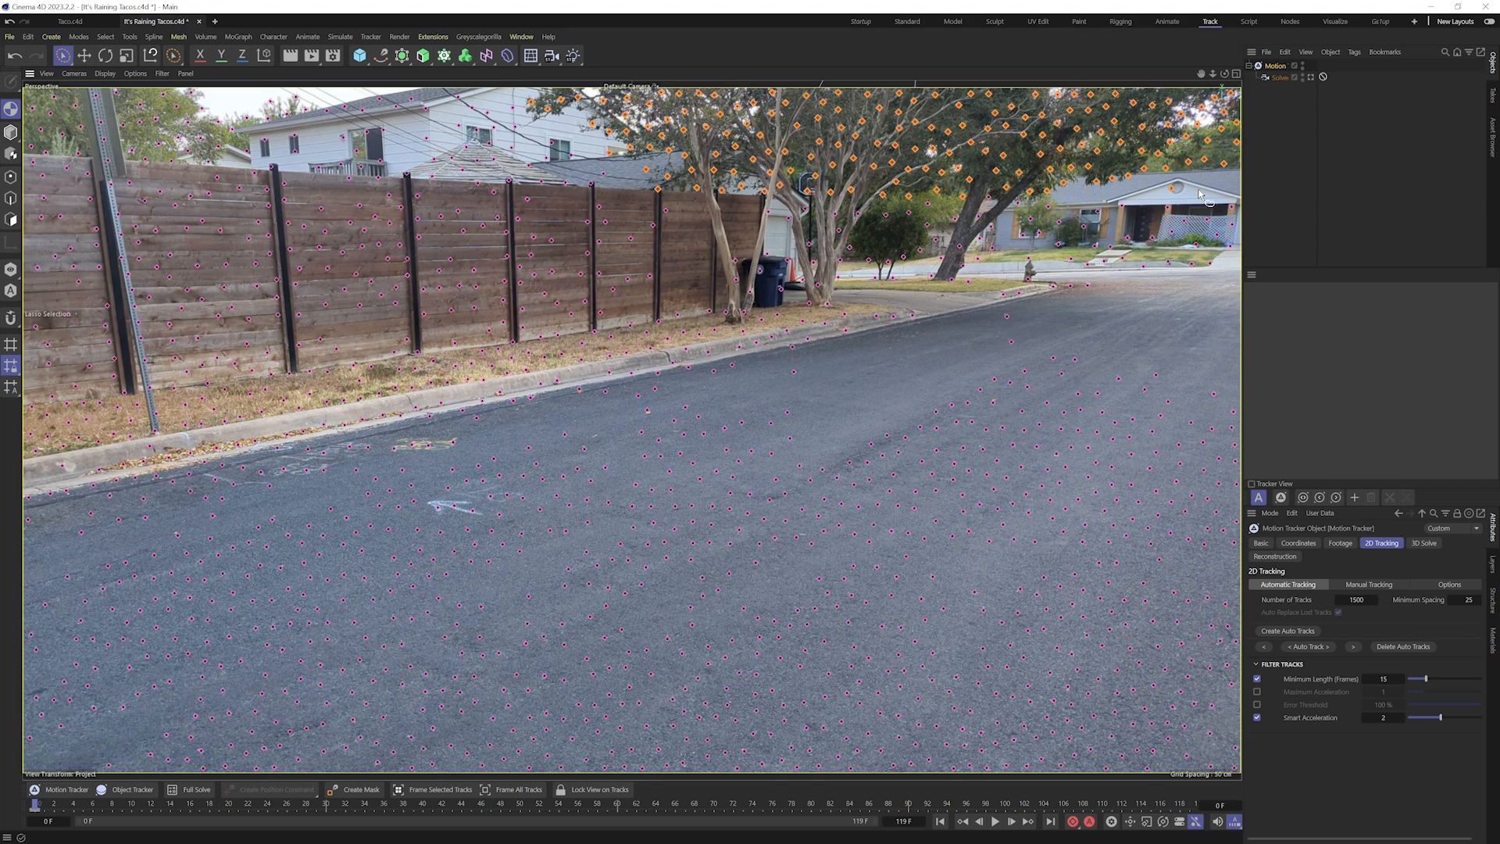
{"action": "key", "text": "Delete"}
- Run the auto tracking forward through the footage and scrub to frame 119 to review the track paths
{"action": "left_click", "coordinate": [1357, 646]}
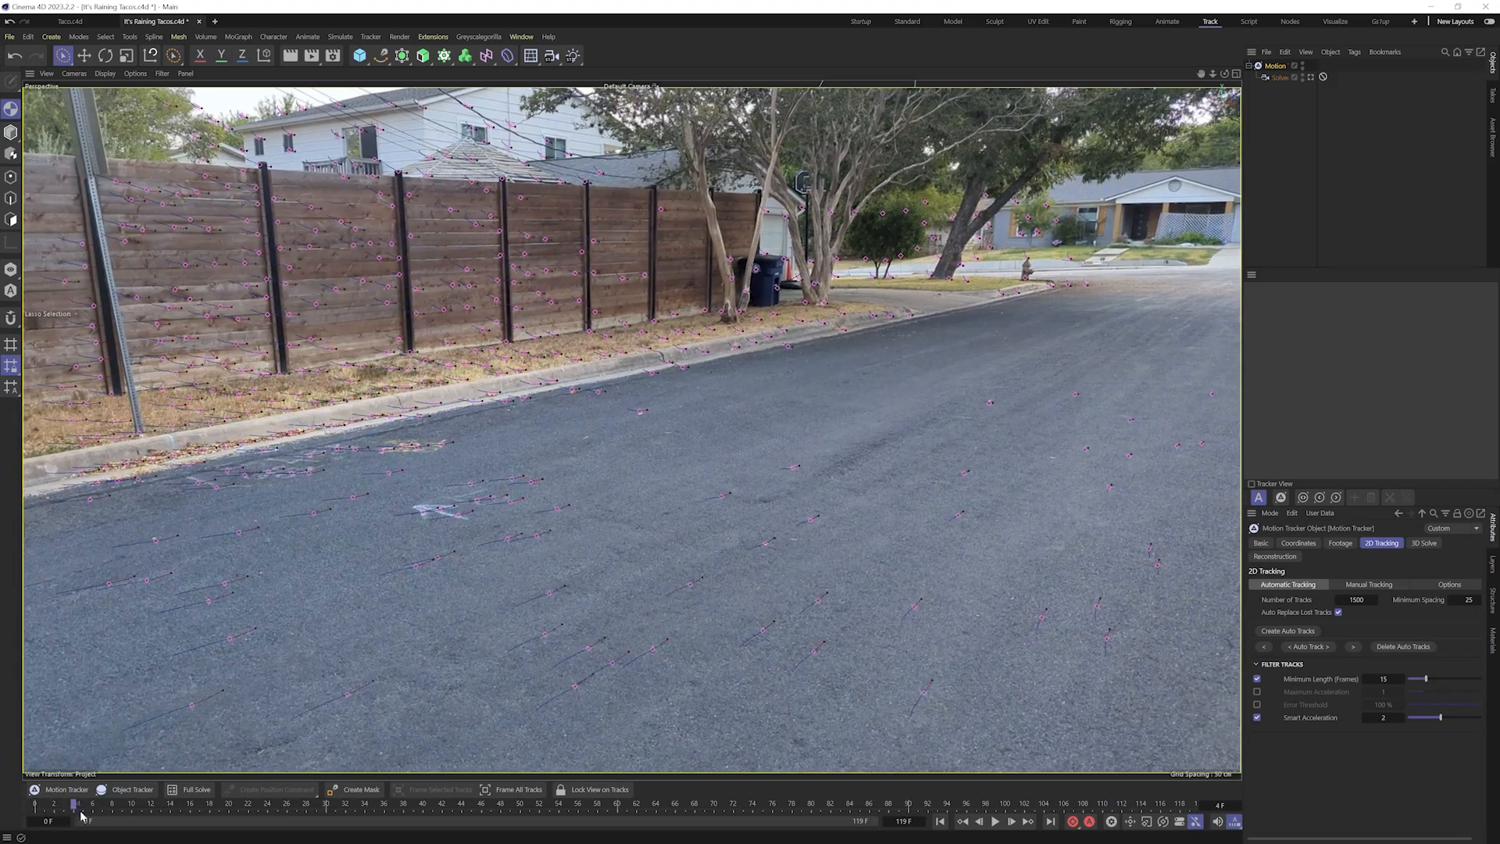
{"action": "left_click_drag", "start_coordinate": [70, 810], "coordinate": [1236, 829]}
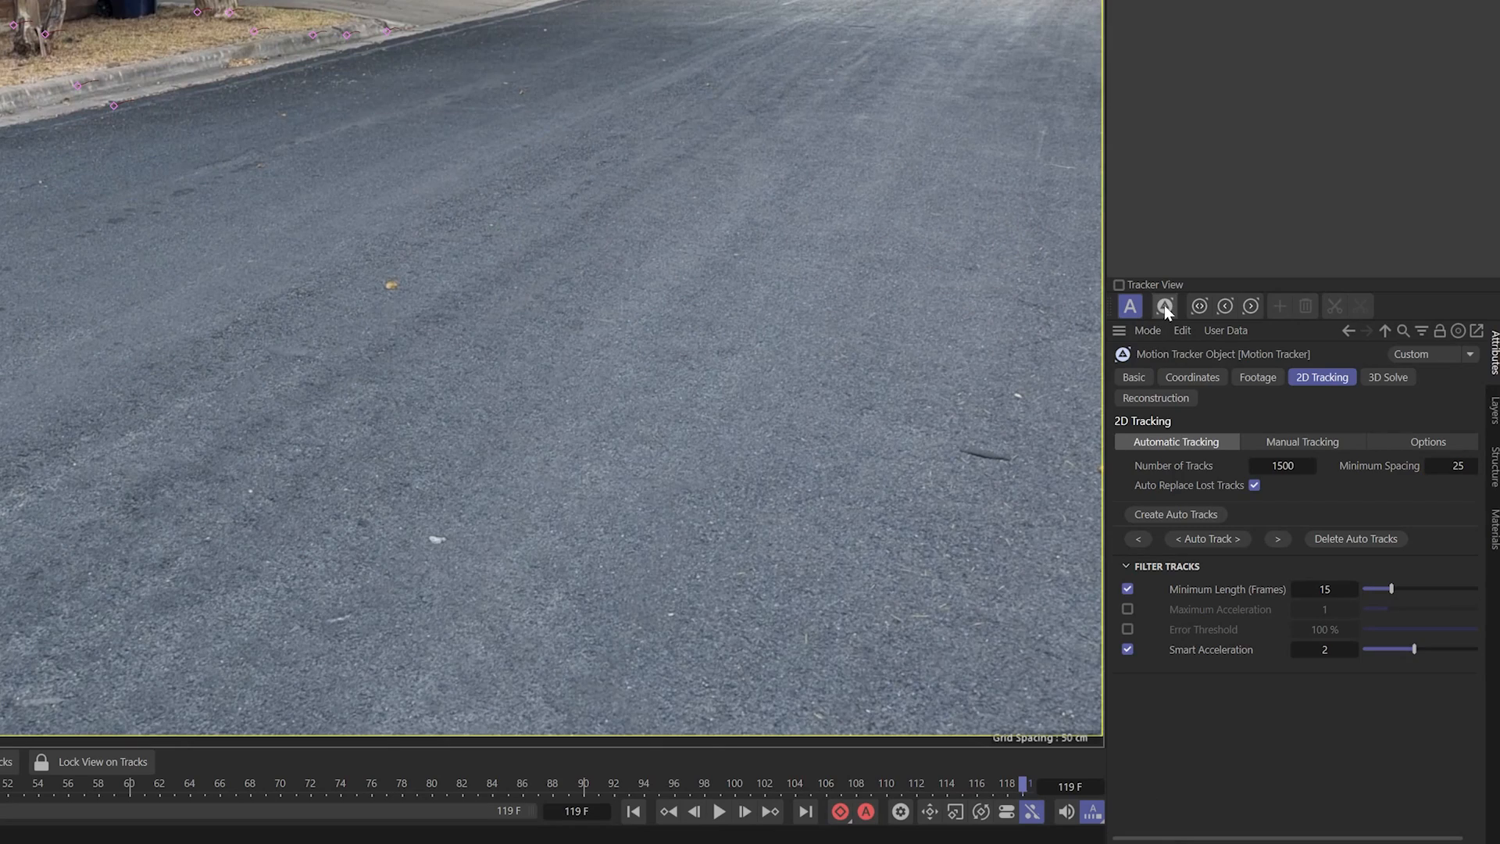
- Open the Motion Tracker Graph View, enlarge it and frame all tracks to review their lengths
{"action": "left_click", "coordinate": [1165, 305]}
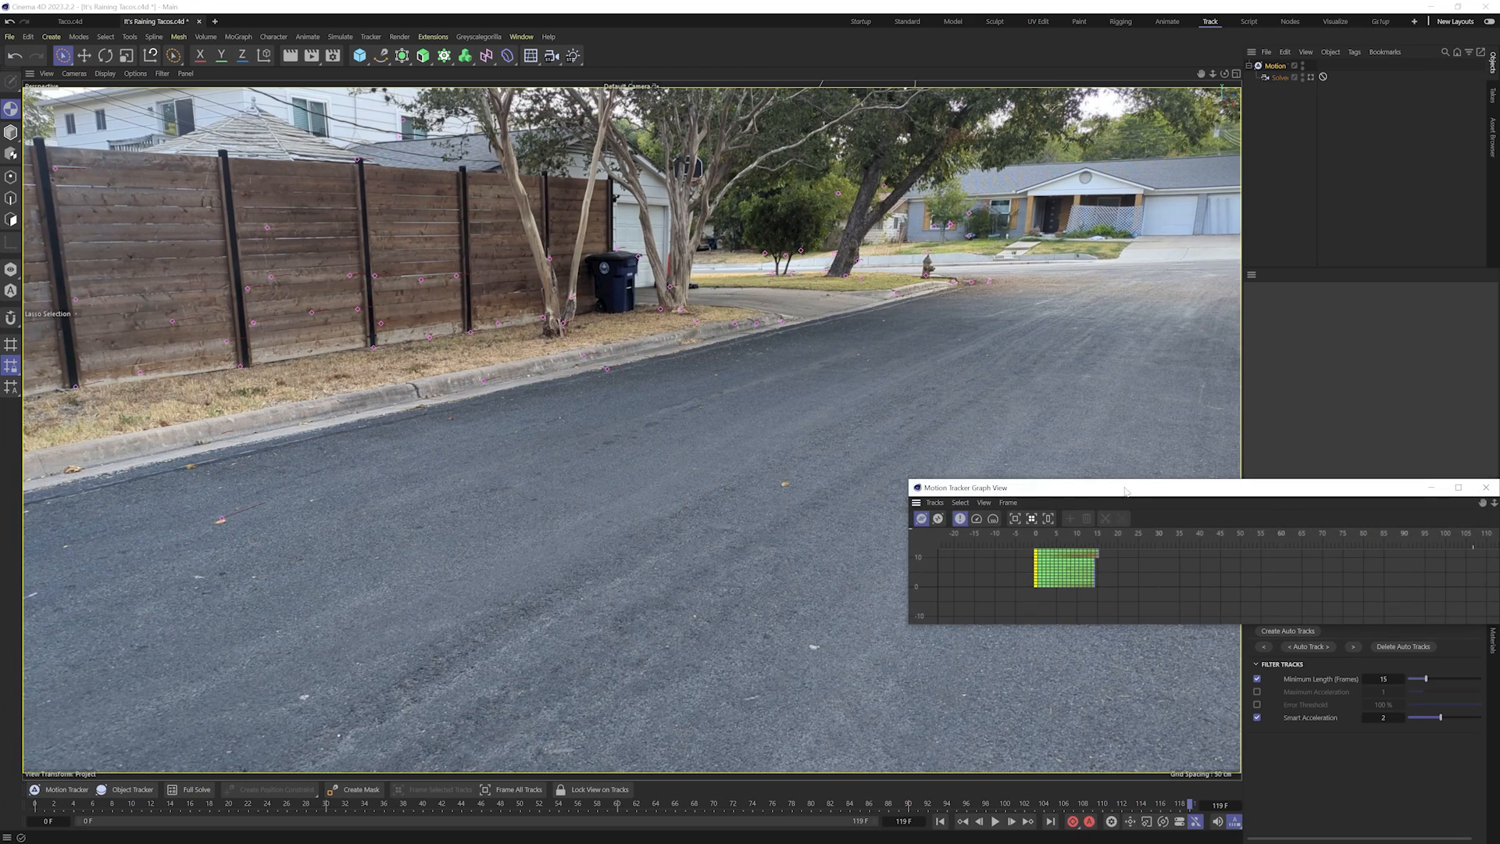
{"action": "left_click_drag", "start_coordinate": [913, 292], "coordinate": [100, 0]}
{"action": "left_click_drag", "start_coordinate": [594, 297], "coordinate": [582, 281]}
{"action": "left_click_drag", "start_coordinate": [682, 417], "coordinate": [678, 797]}
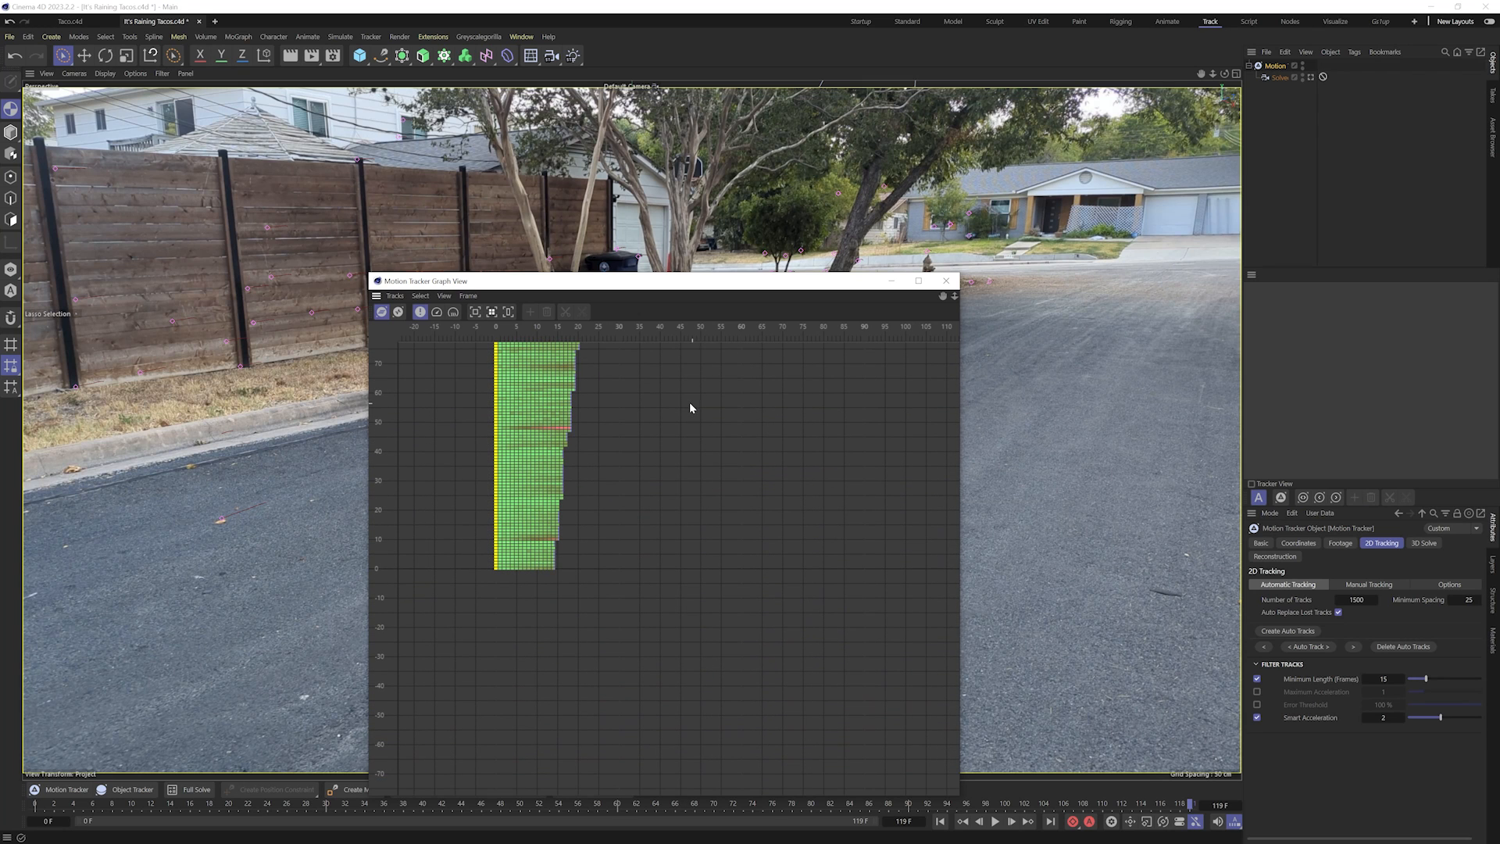
{"action": "key", "text": "h"}
{"action": "scroll", "coordinate": [756, 514], "scroll_direction": "down", "scroll_amount": 3}
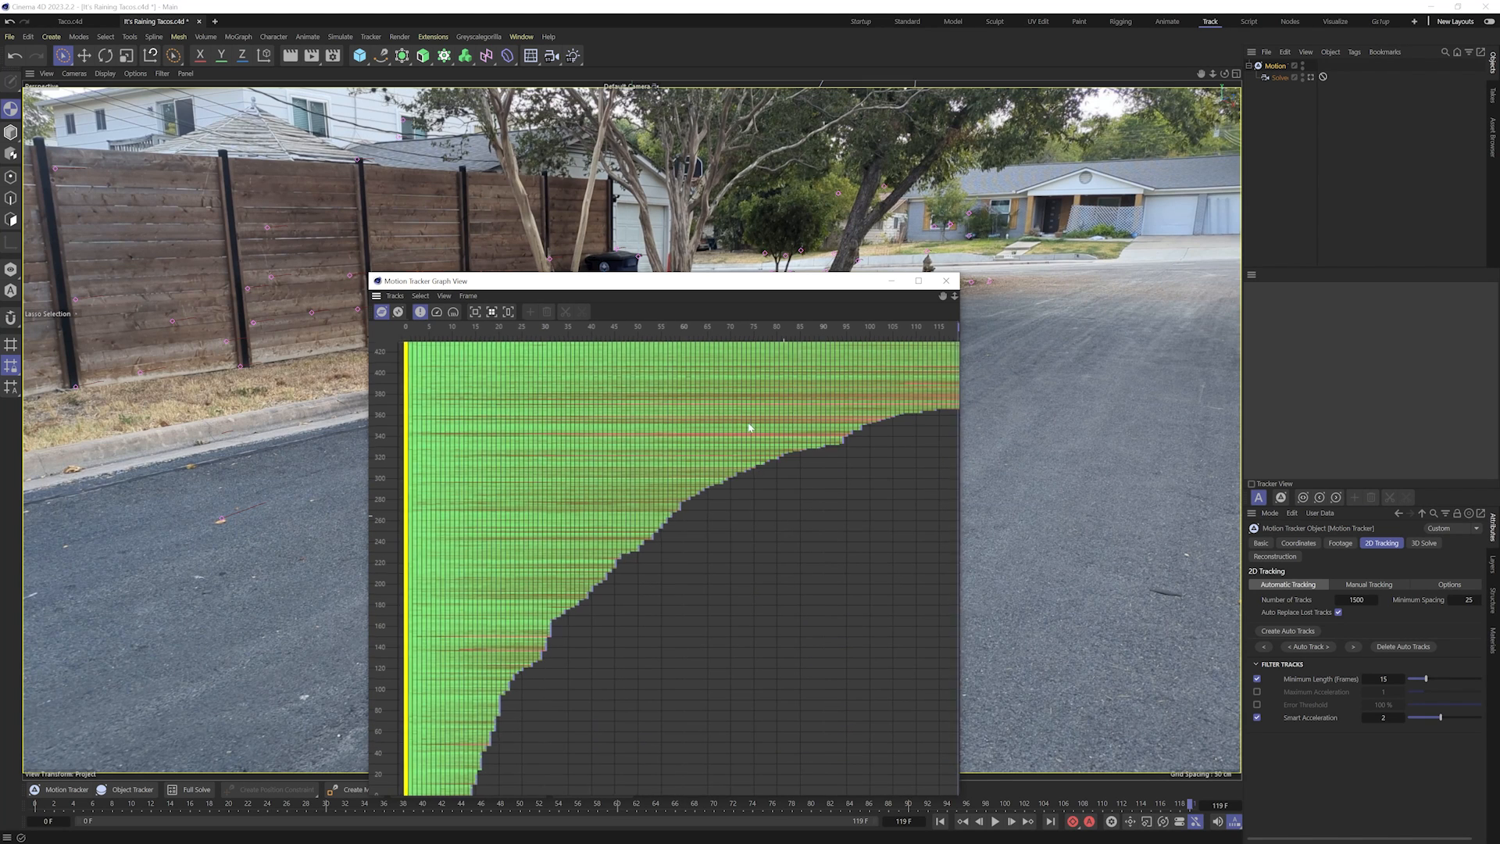
{"action": "mouse_move", "coordinate": [733, 565]}
{"action": "middle_mouse_down", "text": "alt"}
{"action": "mouse_move", "coordinate": [761, 425]}
{"action": "mouse_move", "coordinate": [729, 556]}
{"action": "middle_mouse_up", "text": "alt"}
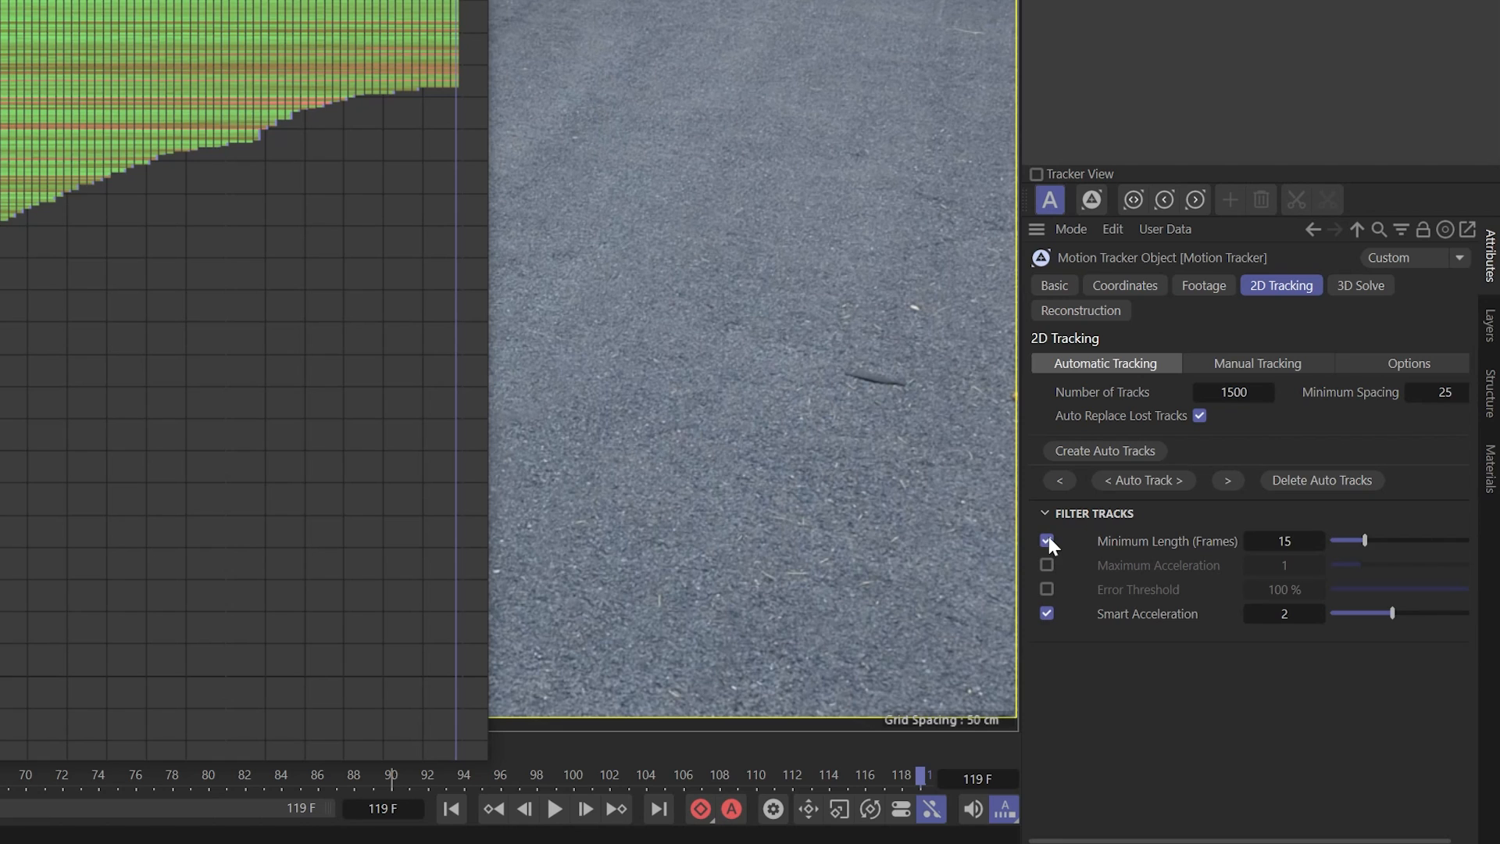
- Disable the Minimum Length and Smart Acceleration track filters and inspect the unfiltered tracks in the graph
{"action": "left_click", "coordinate": [1047, 540]}
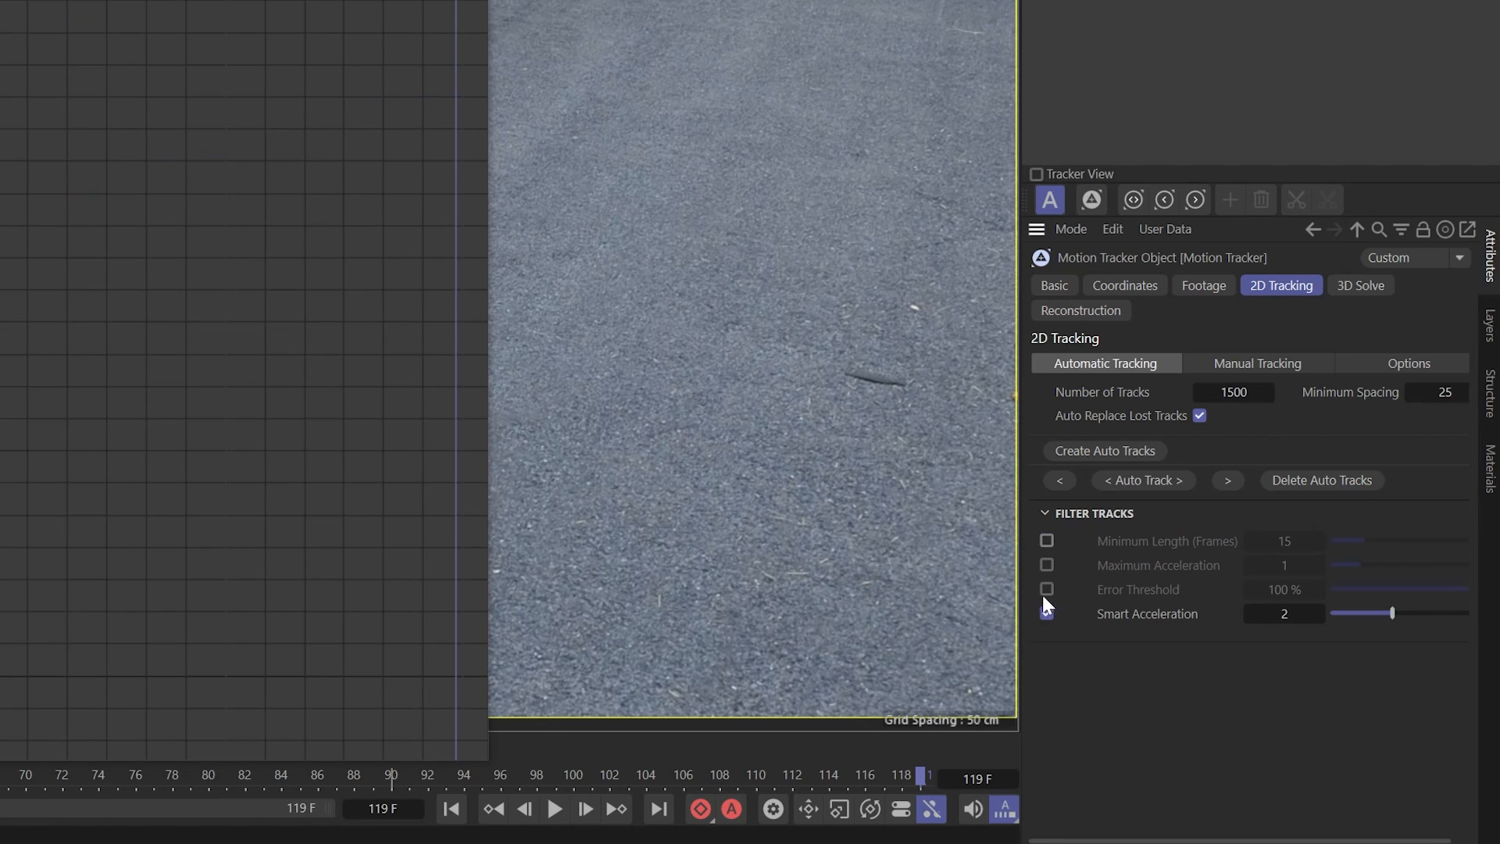
{"action": "left_click", "coordinate": [1046, 613]}
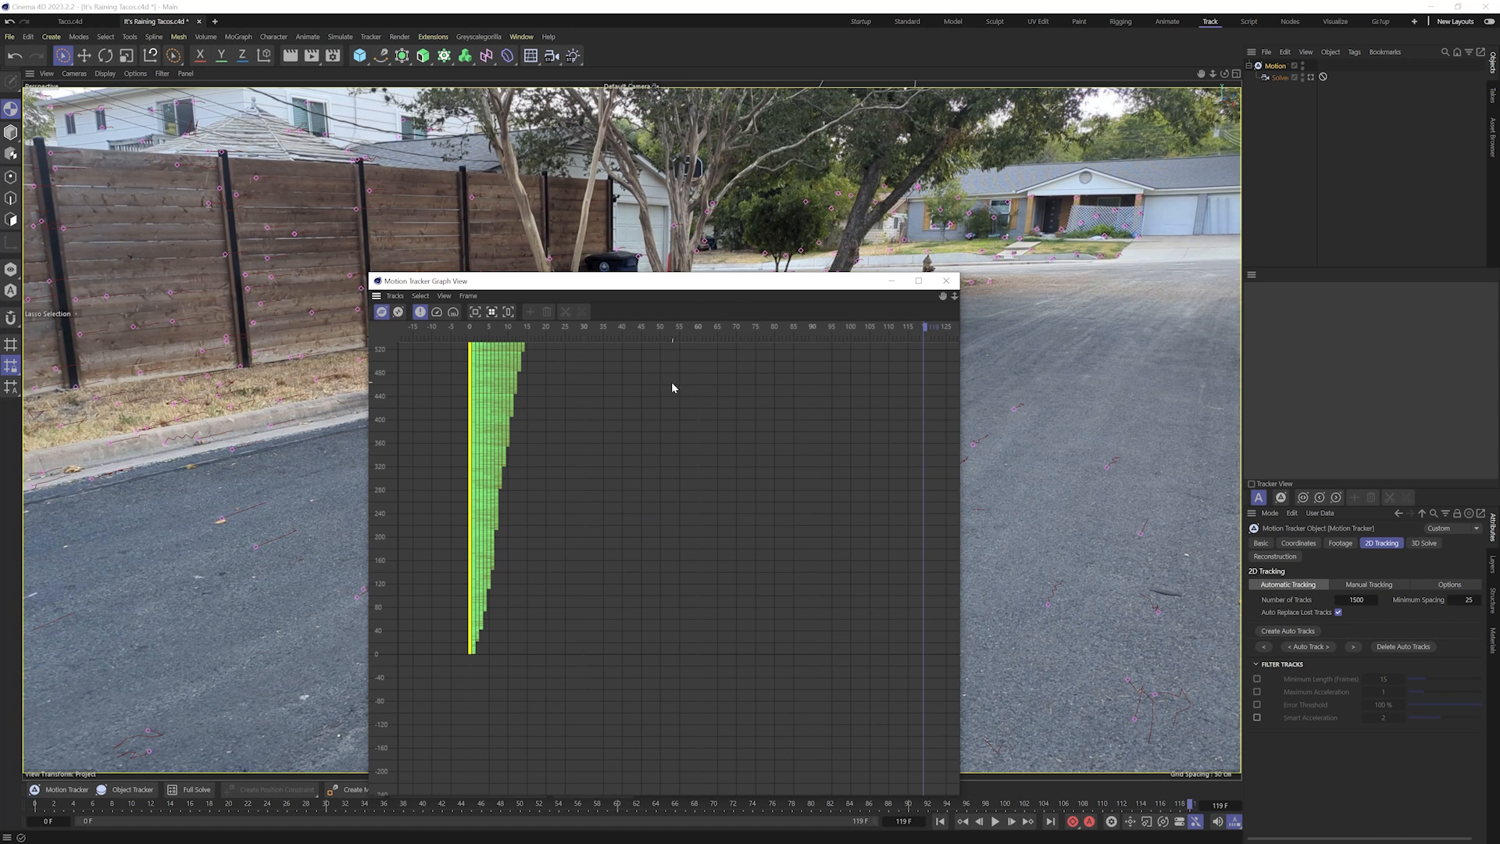
{"action": "middle_click_drag", "start_coordinate": [640, 377], "coordinate": [737, 654], "text": "alt"}
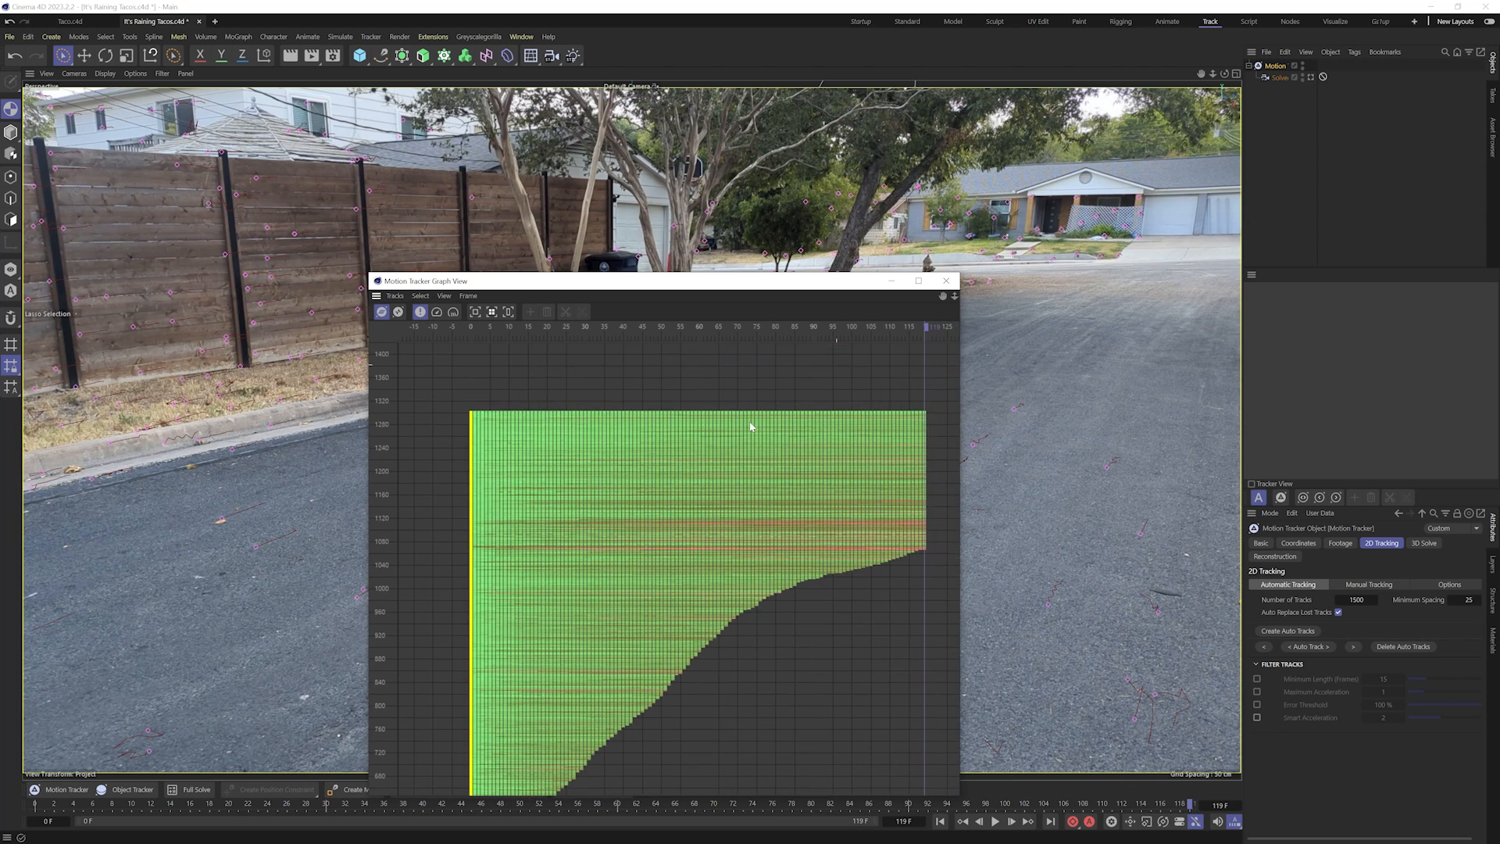
{"action": "middle_click_drag", "start_coordinate": [749, 422], "coordinate": [751, 410], "text": "alt"}
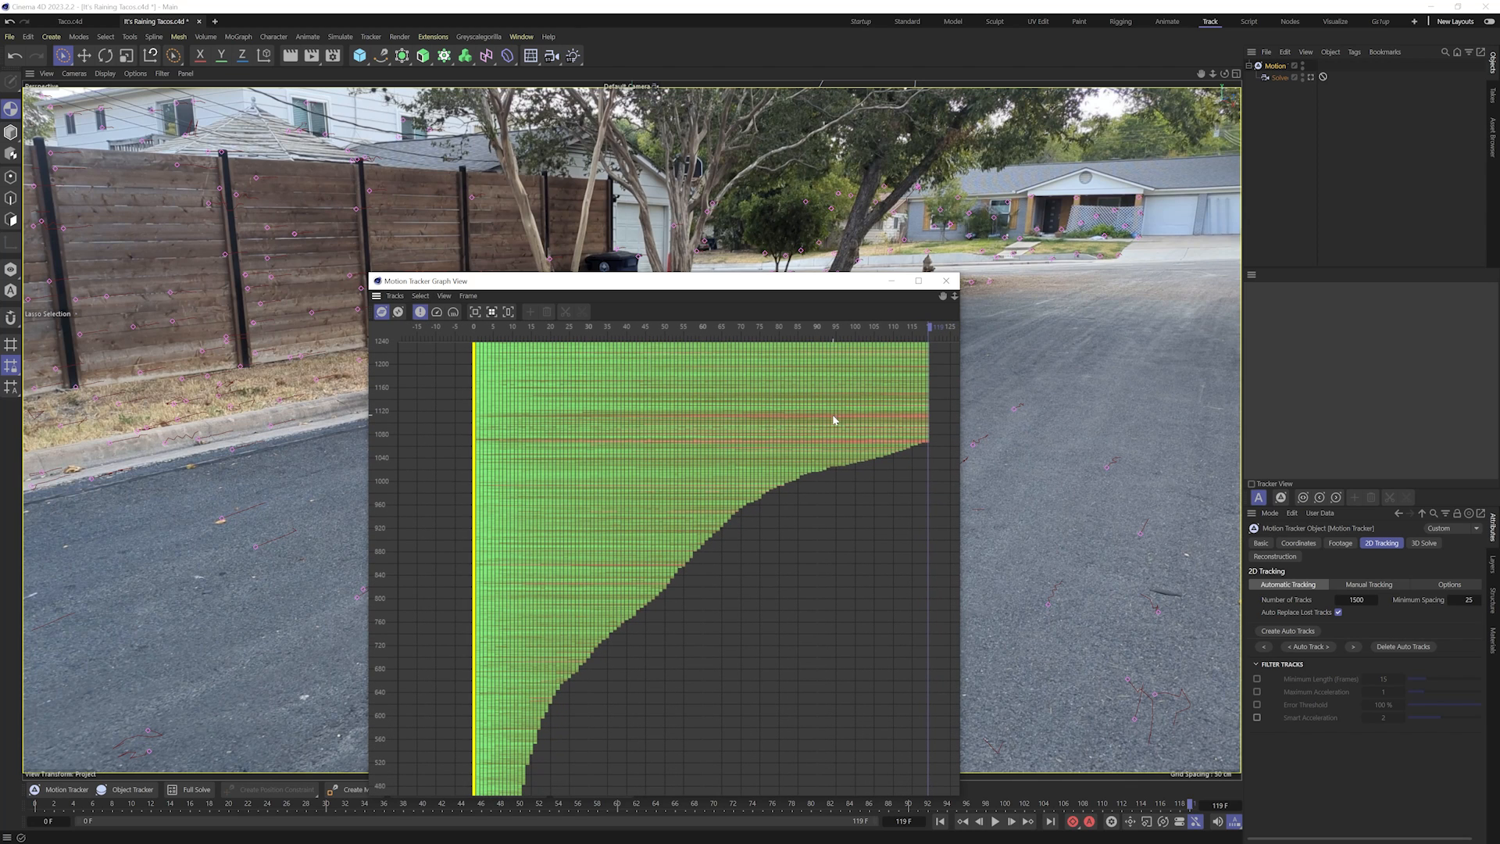
- Switch the graph to the error curves and scrub to frame 31 to examine the unfiltered tracks in the footage
{"action": "left_click", "coordinate": [393, 313]}
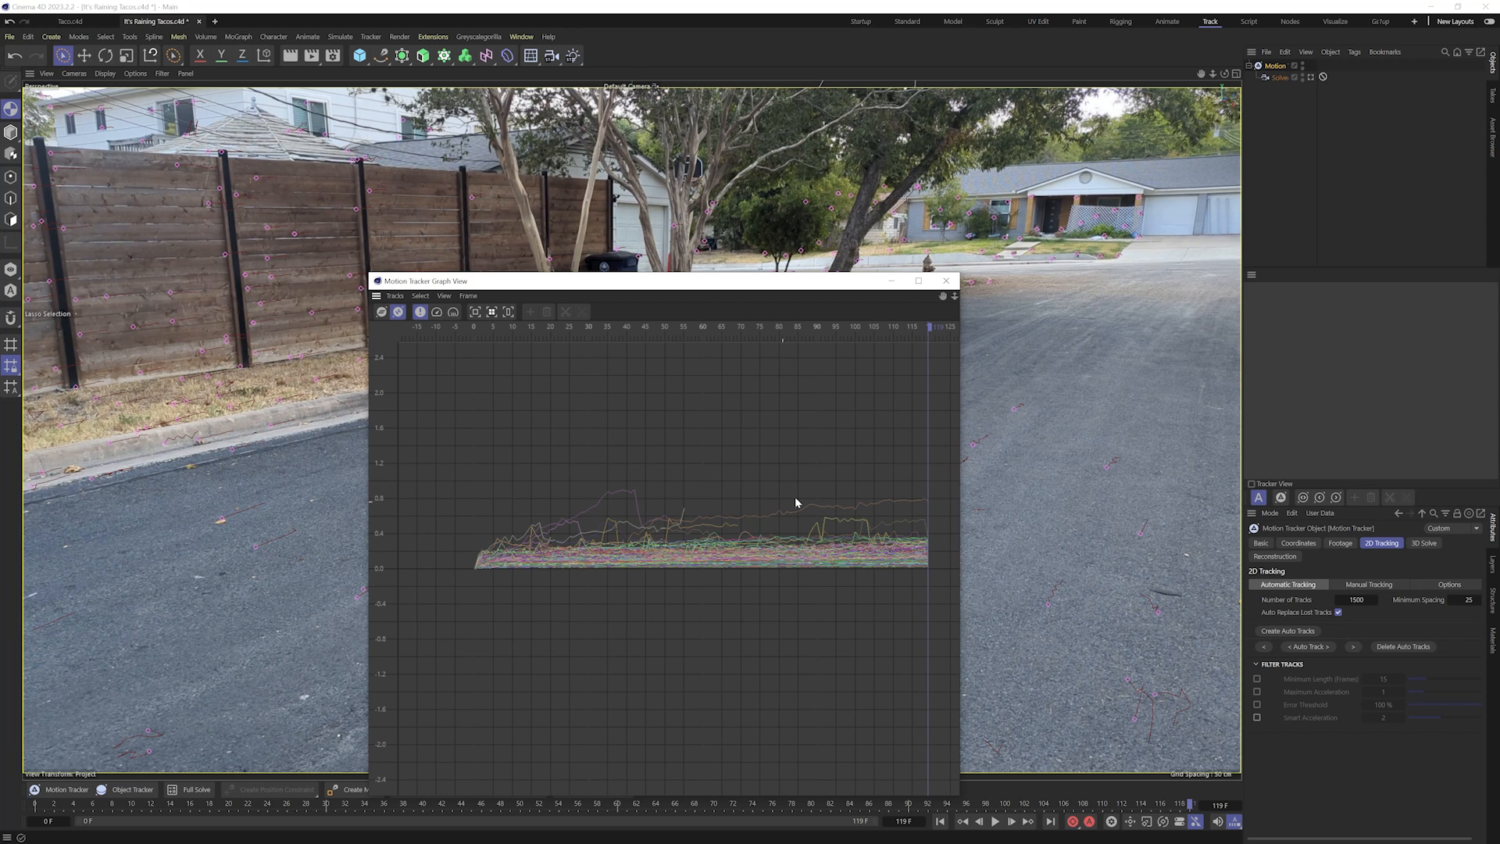
{"action": "left_click_drag", "start_coordinate": [689, 281], "coordinate": [1246, 583]}
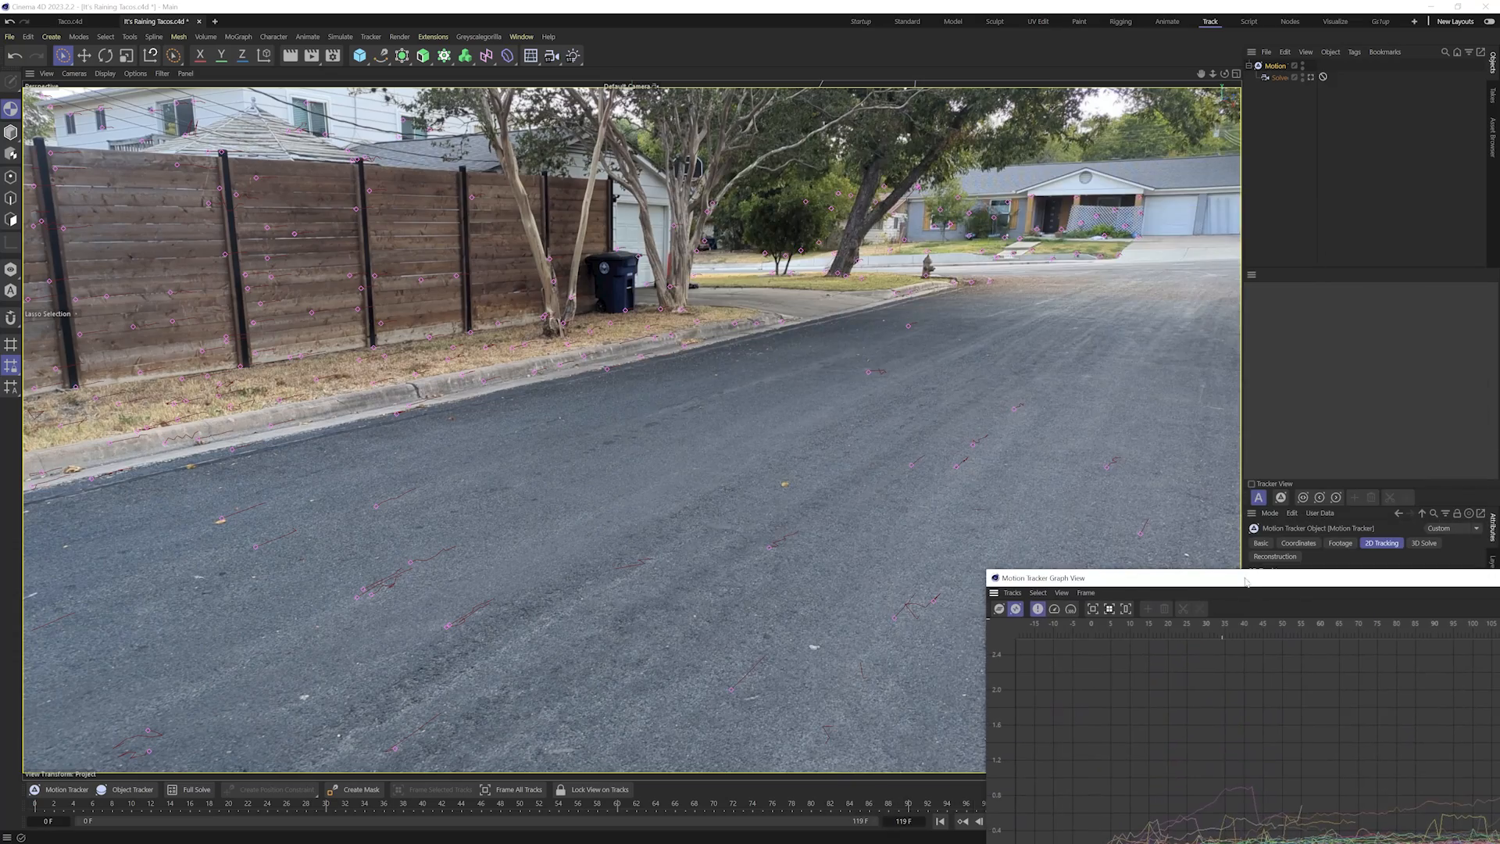
{"action": "left_click_drag", "start_coordinate": [662, 796], "coordinate": [335, 820]}
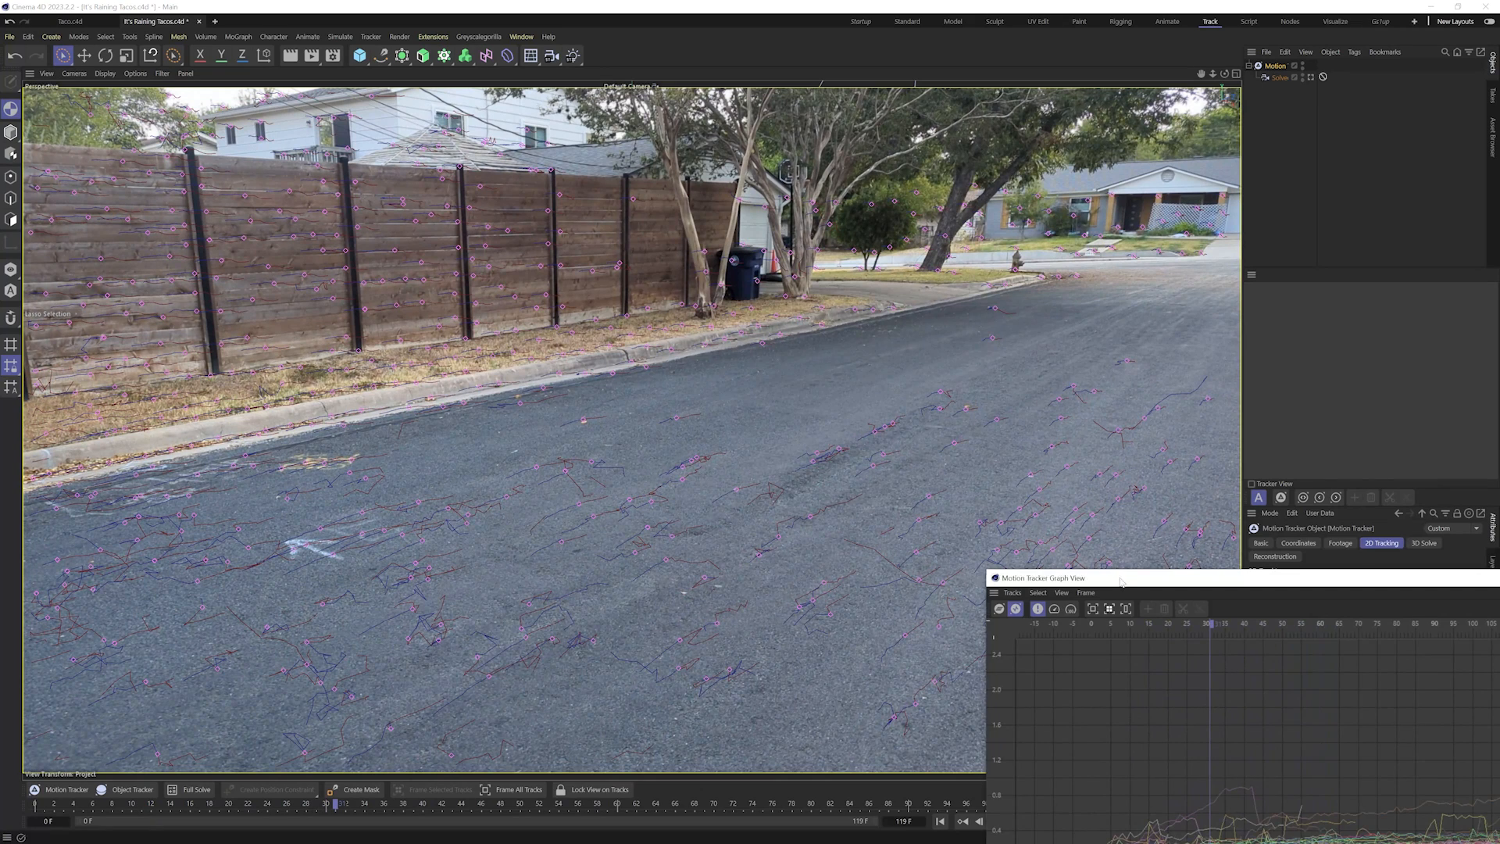
{"action": "left_click_drag", "start_coordinate": [1122, 579], "coordinate": [610, 189]}
- Re-enable the Minimum Length and Smart Acceleration filters and return the graph to the track length display, framing all tracks
{"action": "left_click", "coordinate": [1257, 679]}
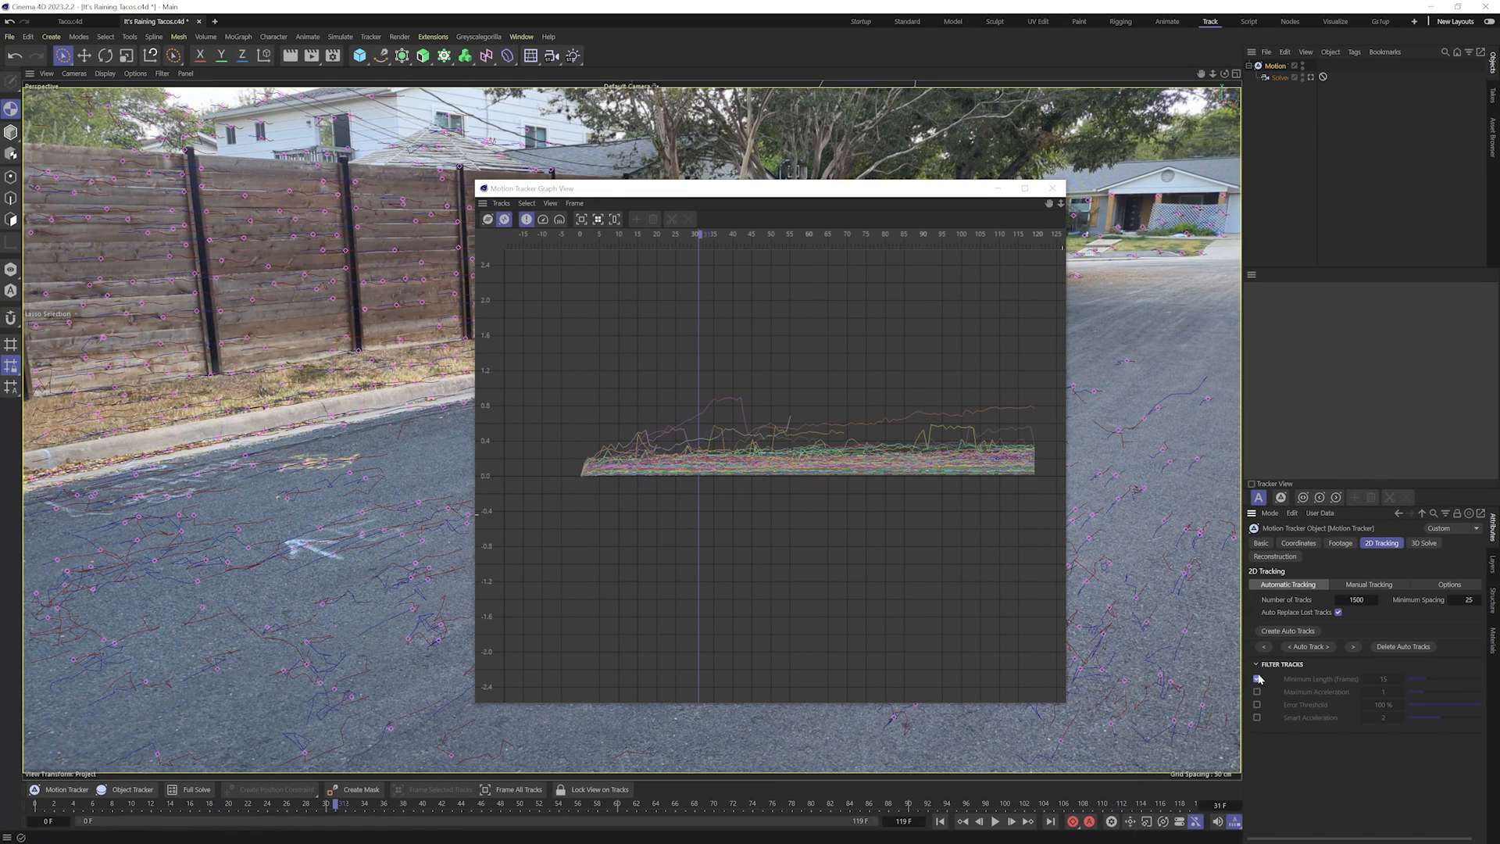
{"action": "left_click", "coordinate": [1257, 717]}
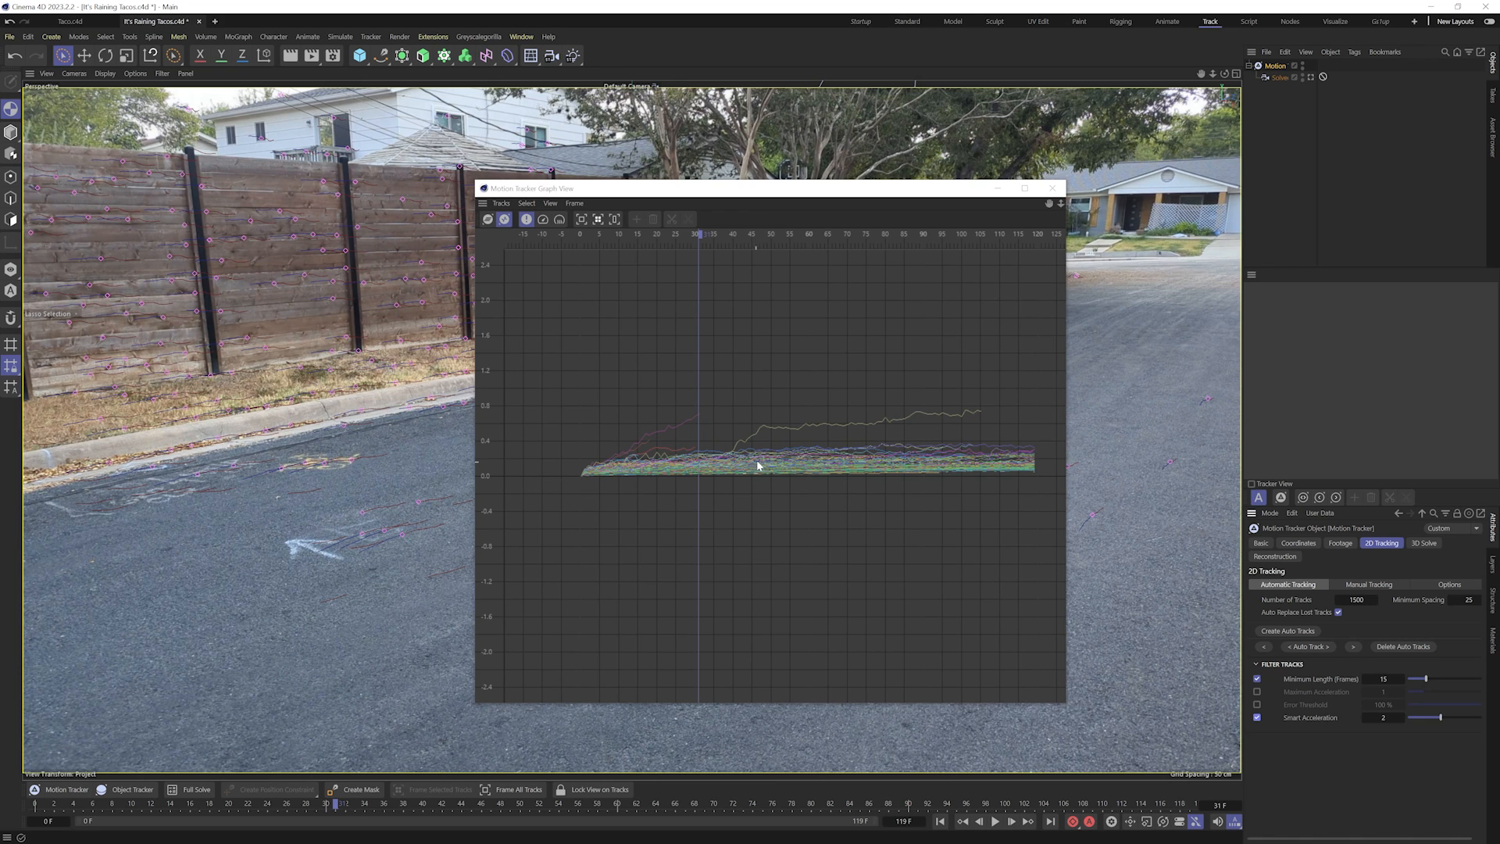
{"action": "left_click", "coordinate": [488, 219]}
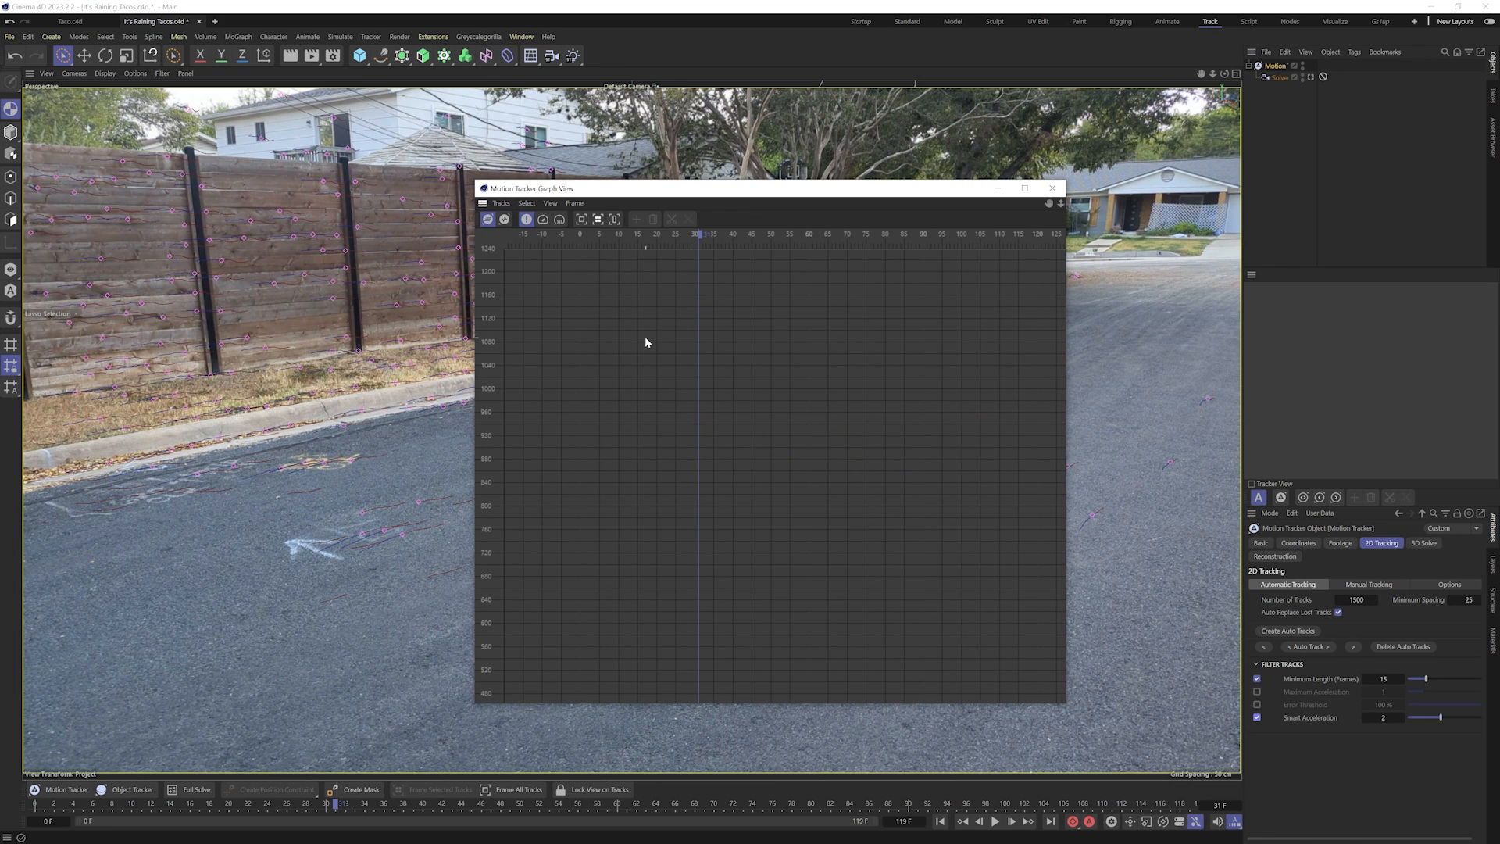
{"action": "key", "text": "h"}
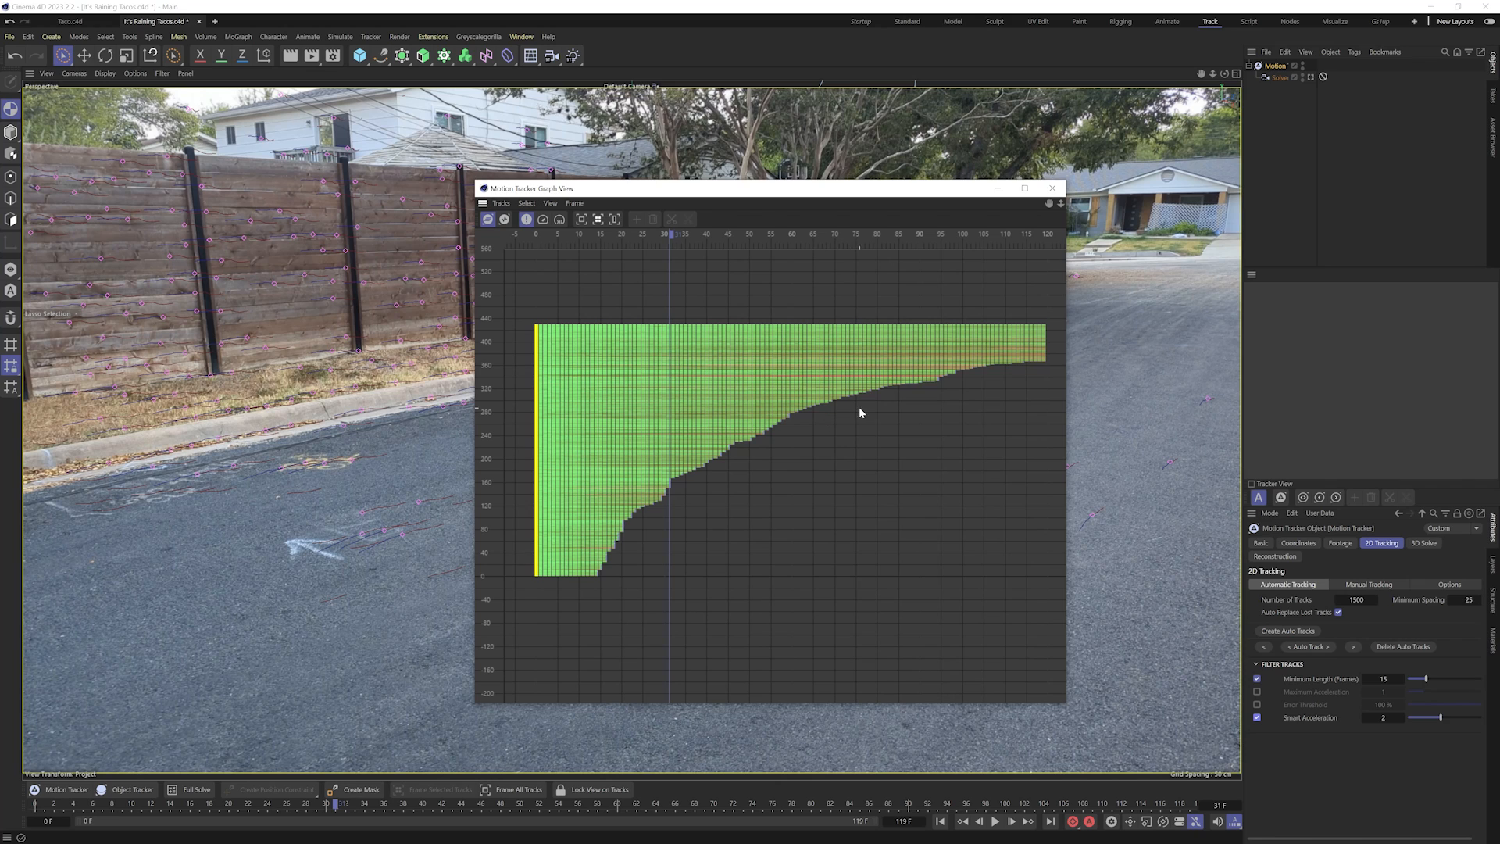
- Set the filter's Minimum Length to 30 frames and enable Error Threshold at 12 %
{"action": "left_click", "coordinate": [1382, 678]}
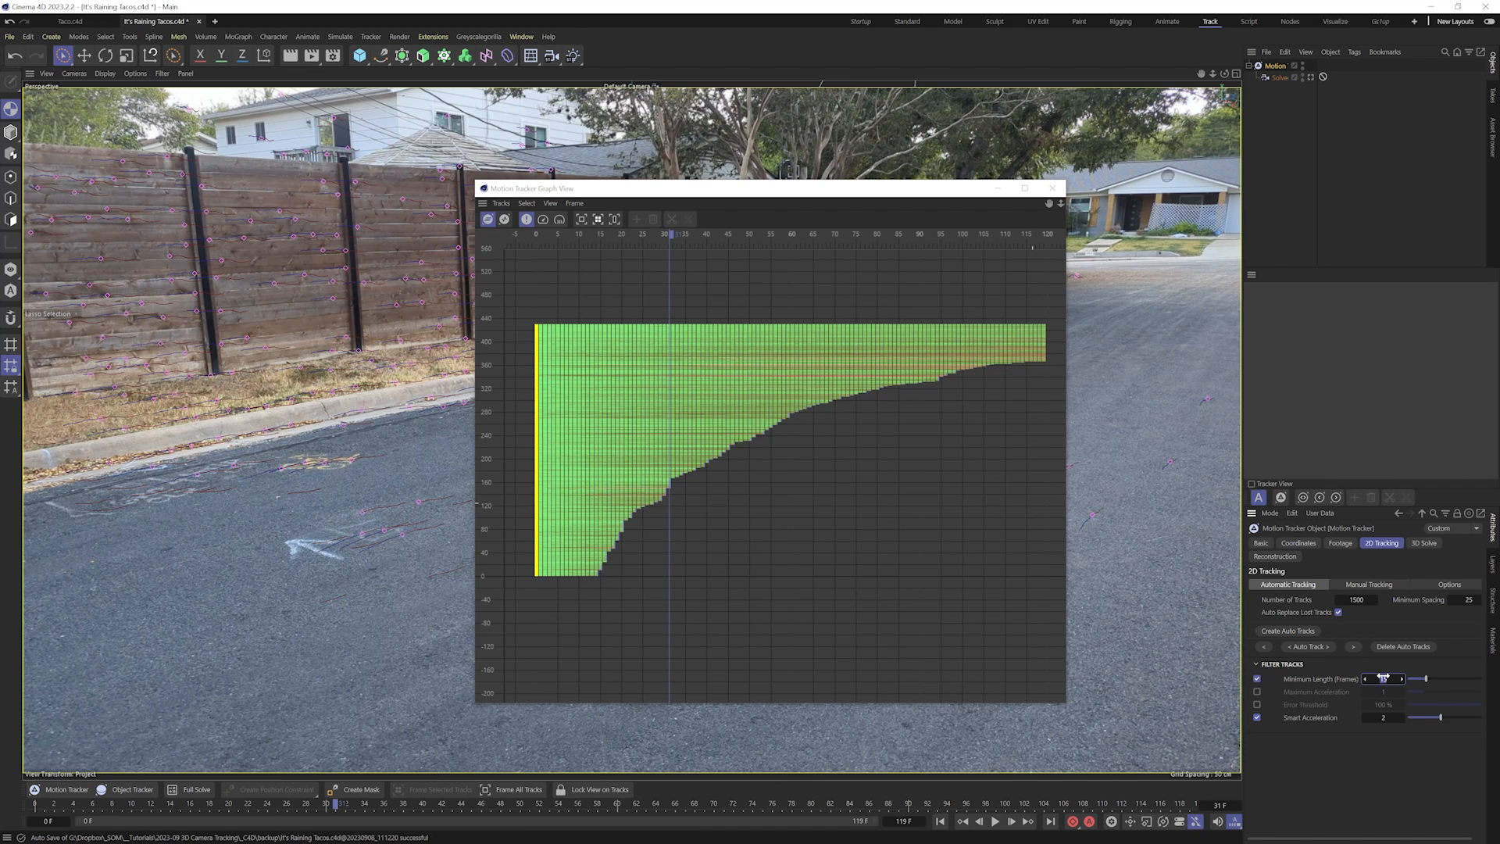
{"action": "type", "text": "30"}
{"action": "key", "text": "Return"}
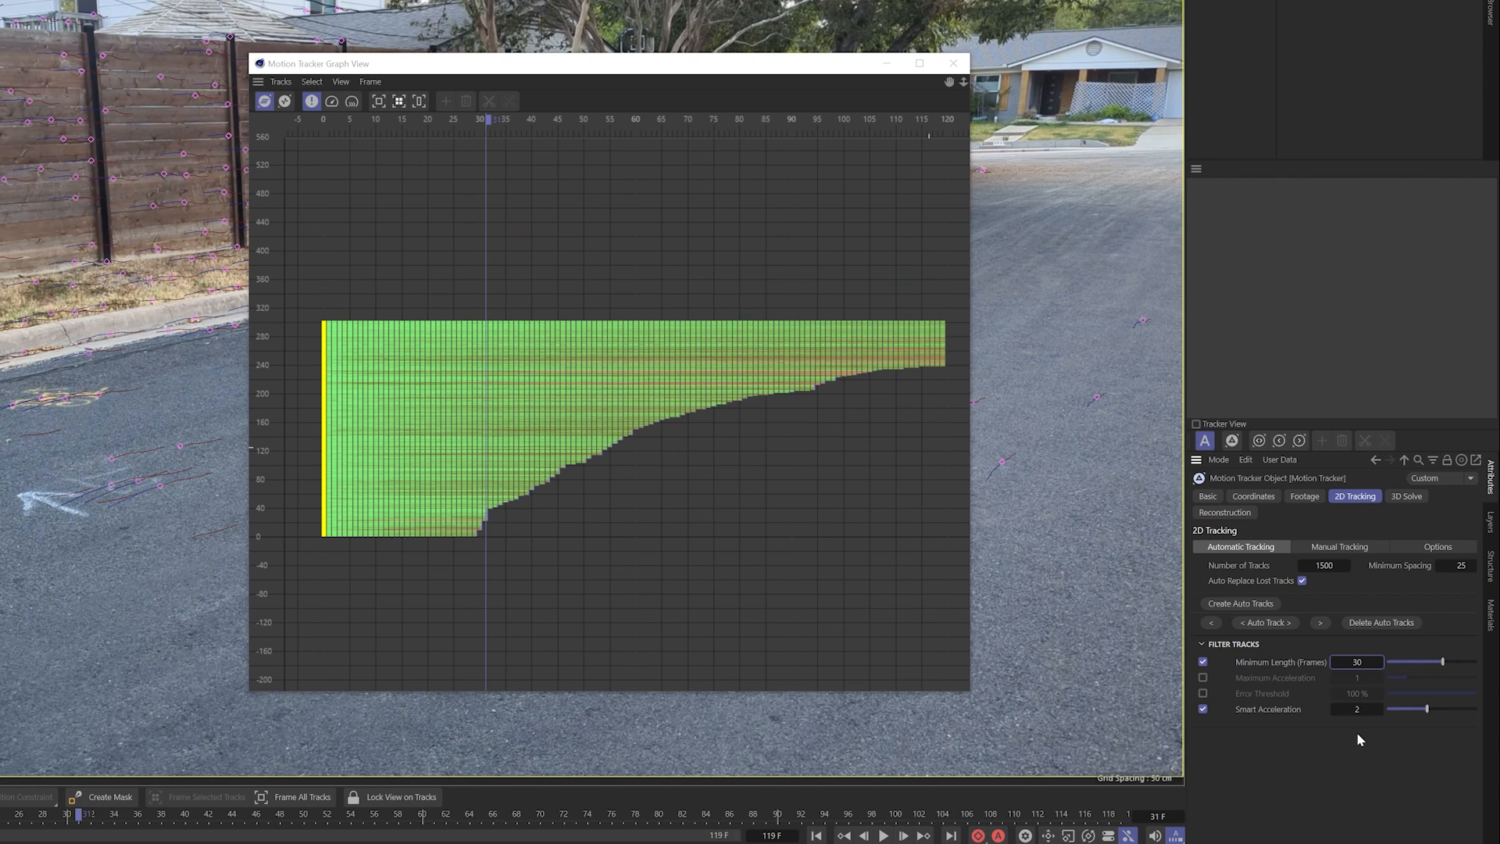
{"action": "left_click", "coordinate": [1202, 693]}
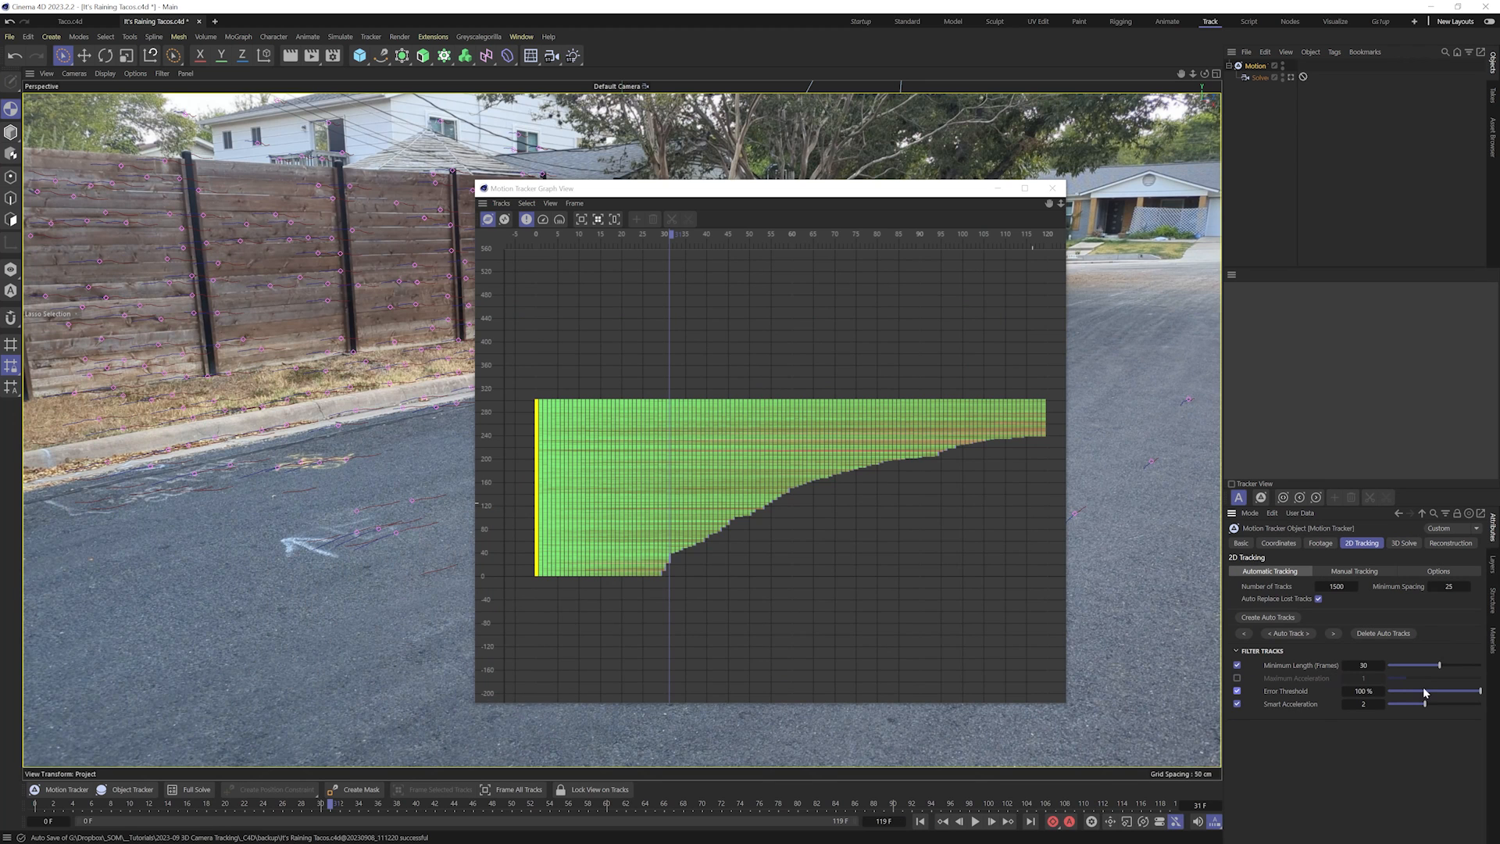
{"action": "left_click_drag", "start_coordinate": [1425, 692], "coordinate": [1397, 696]}
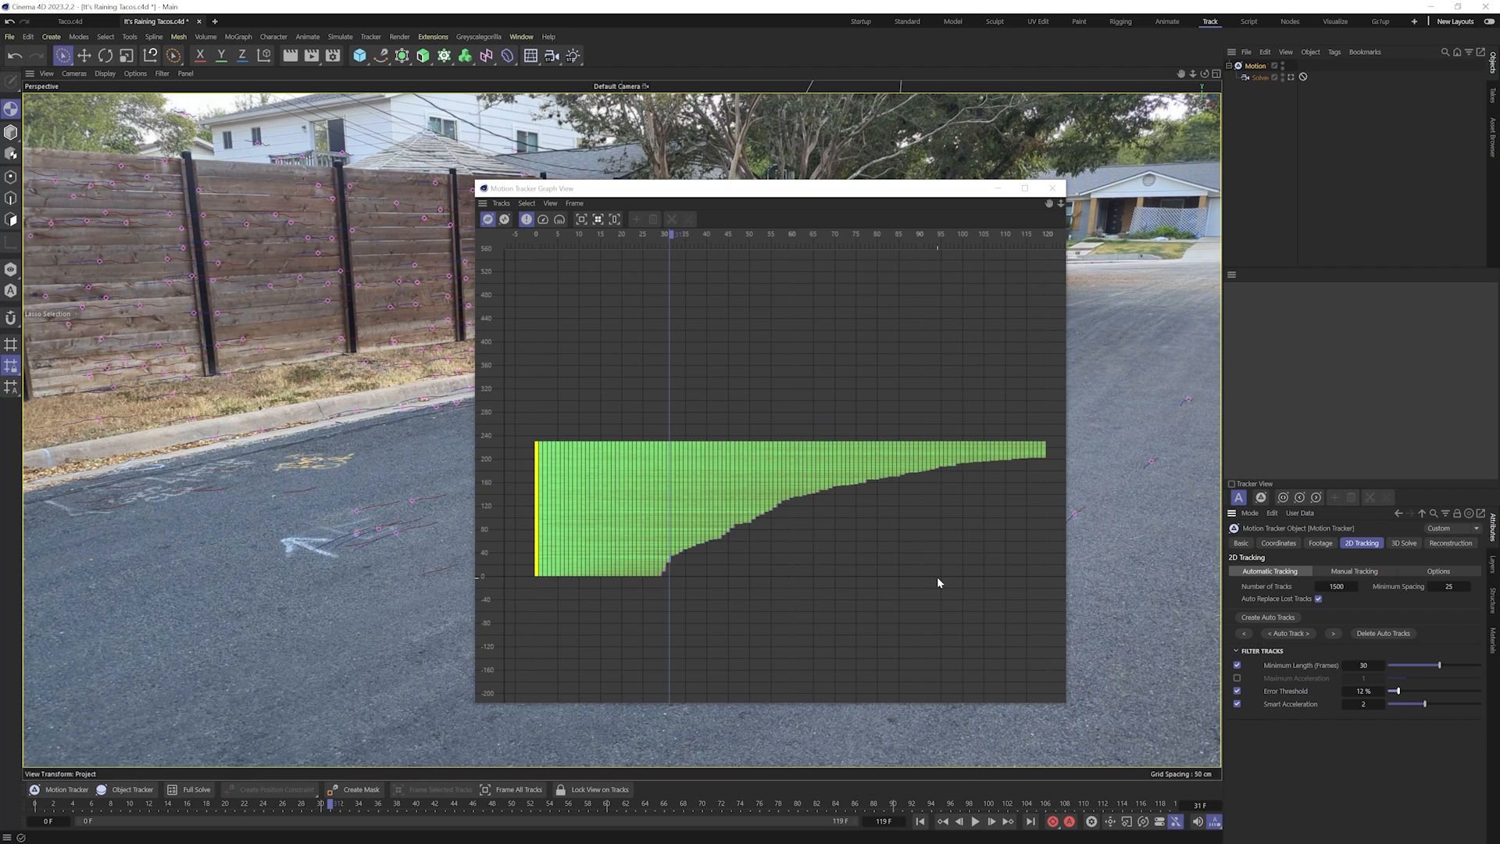
- Create new auto tracks at the last frame, 119, and auto track them backward through the footage
{"action": "key", "text": "shift+g"}
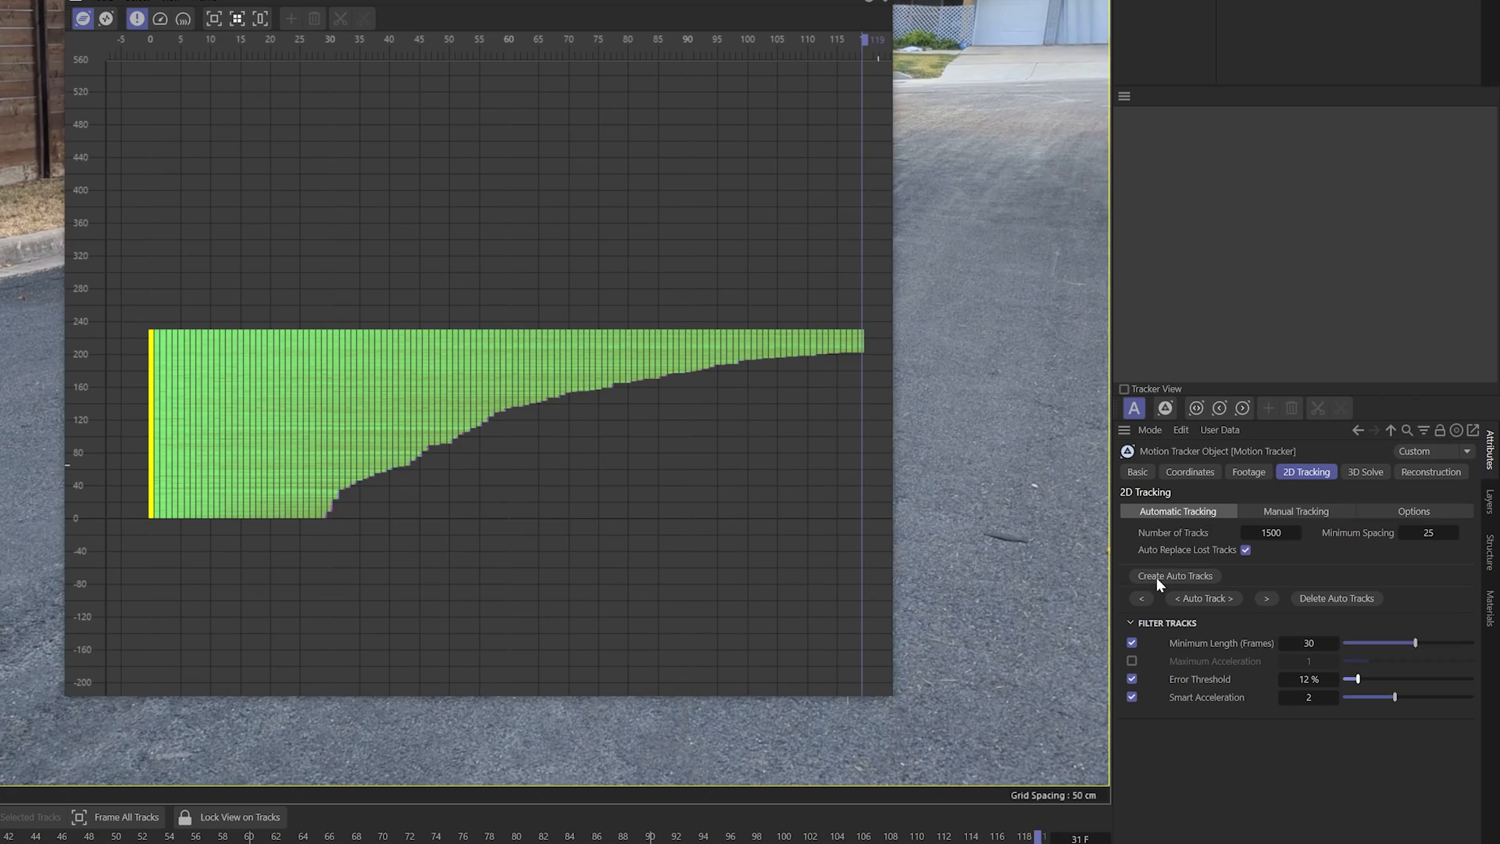
{"action": "left_click", "coordinate": [1156, 575]}
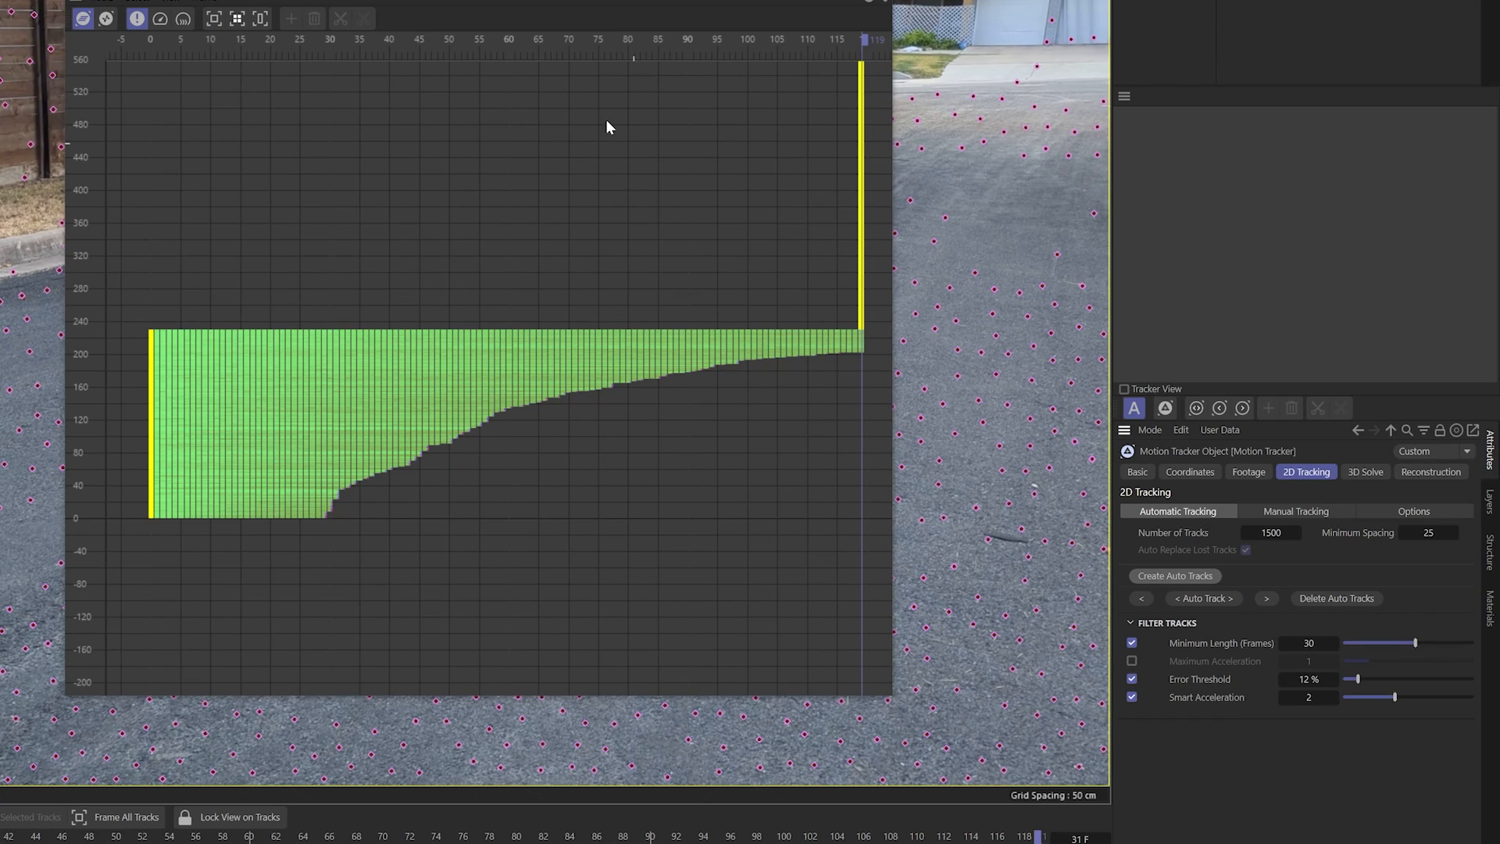
{"action": "left_click_drag", "start_coordinate": [602, 8], "coordinate": [873, 78]}
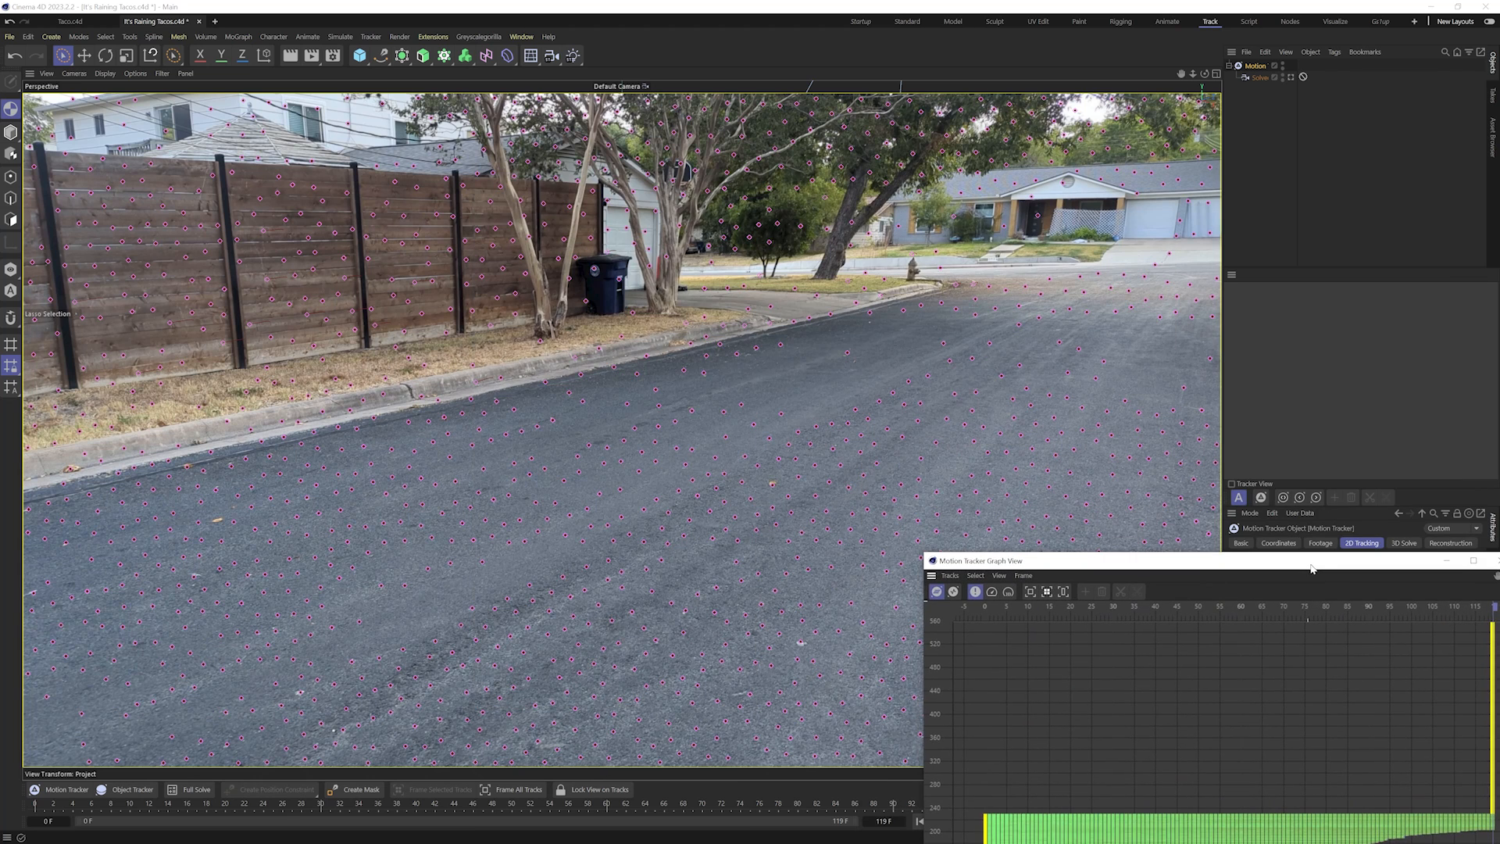
{"action": "left_click_drag", "start_coordinate": [1053, 263], "coordinate": [936, 166]}
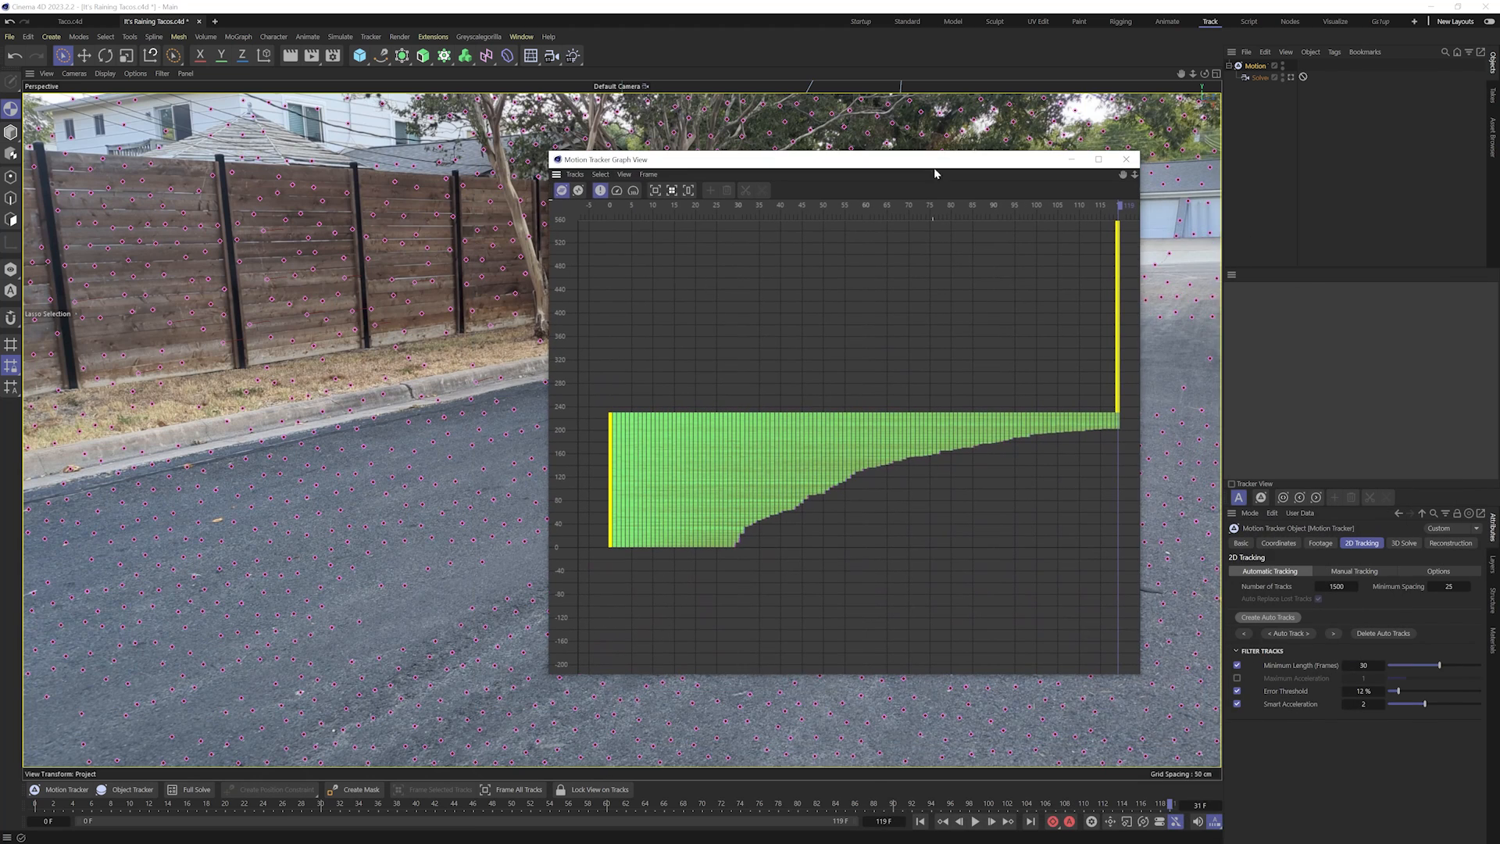
{"action": "left_click", "coordinate": [1246, 634]}
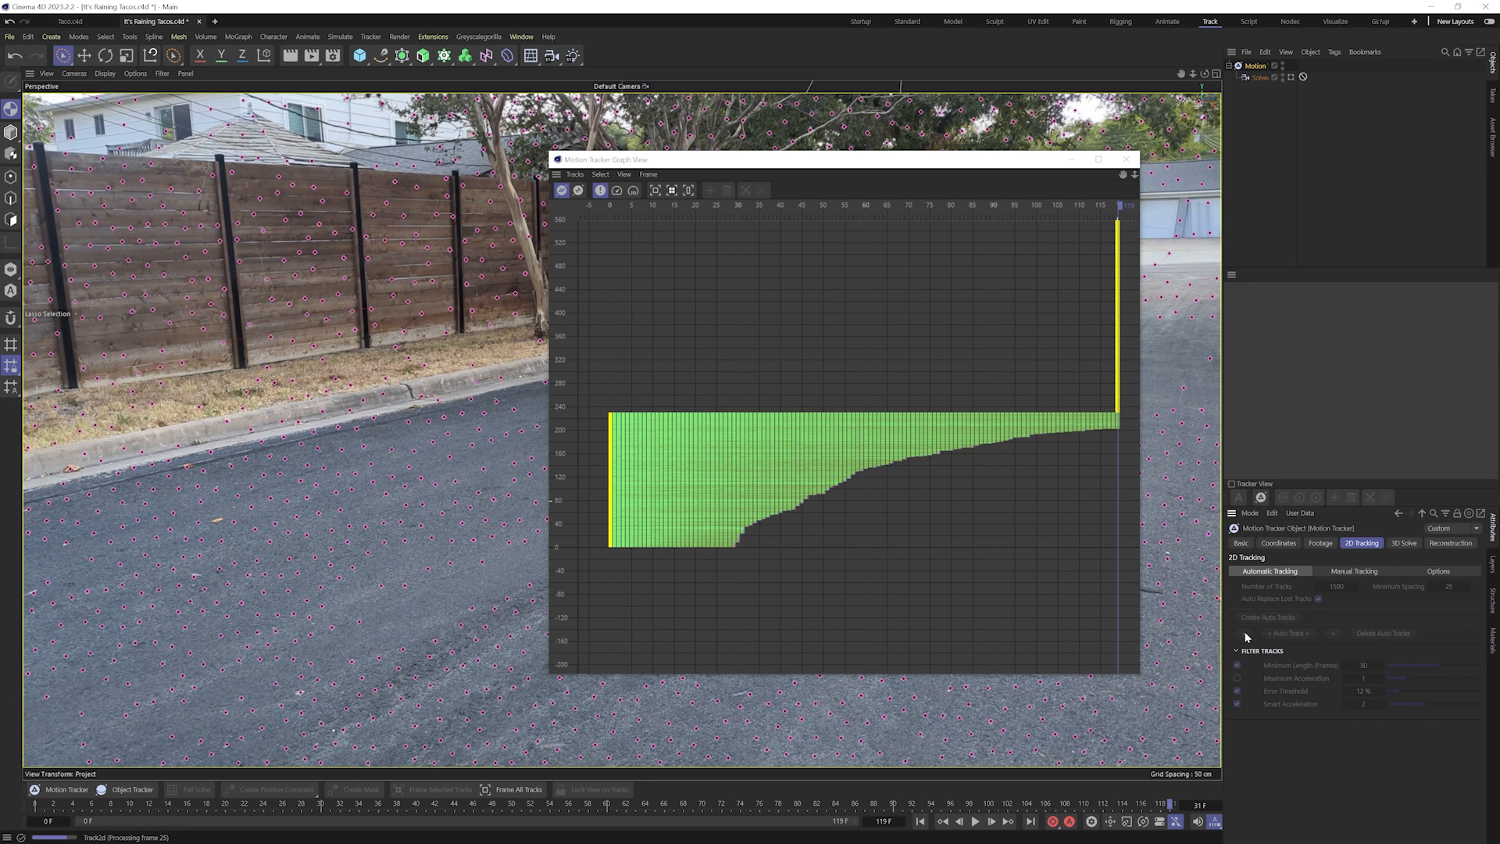
{"action": "middle_click_drag", "start_coordinate": [772, 357], "coordinate": [750, 422], "text": "alt"}
- Create auto tracks at frame 60, auto track them in both directions, review the full graph and close it
{"action": "left_click_drag", "start_coordinate": [950, 209], "coordinate": [847, 226]}
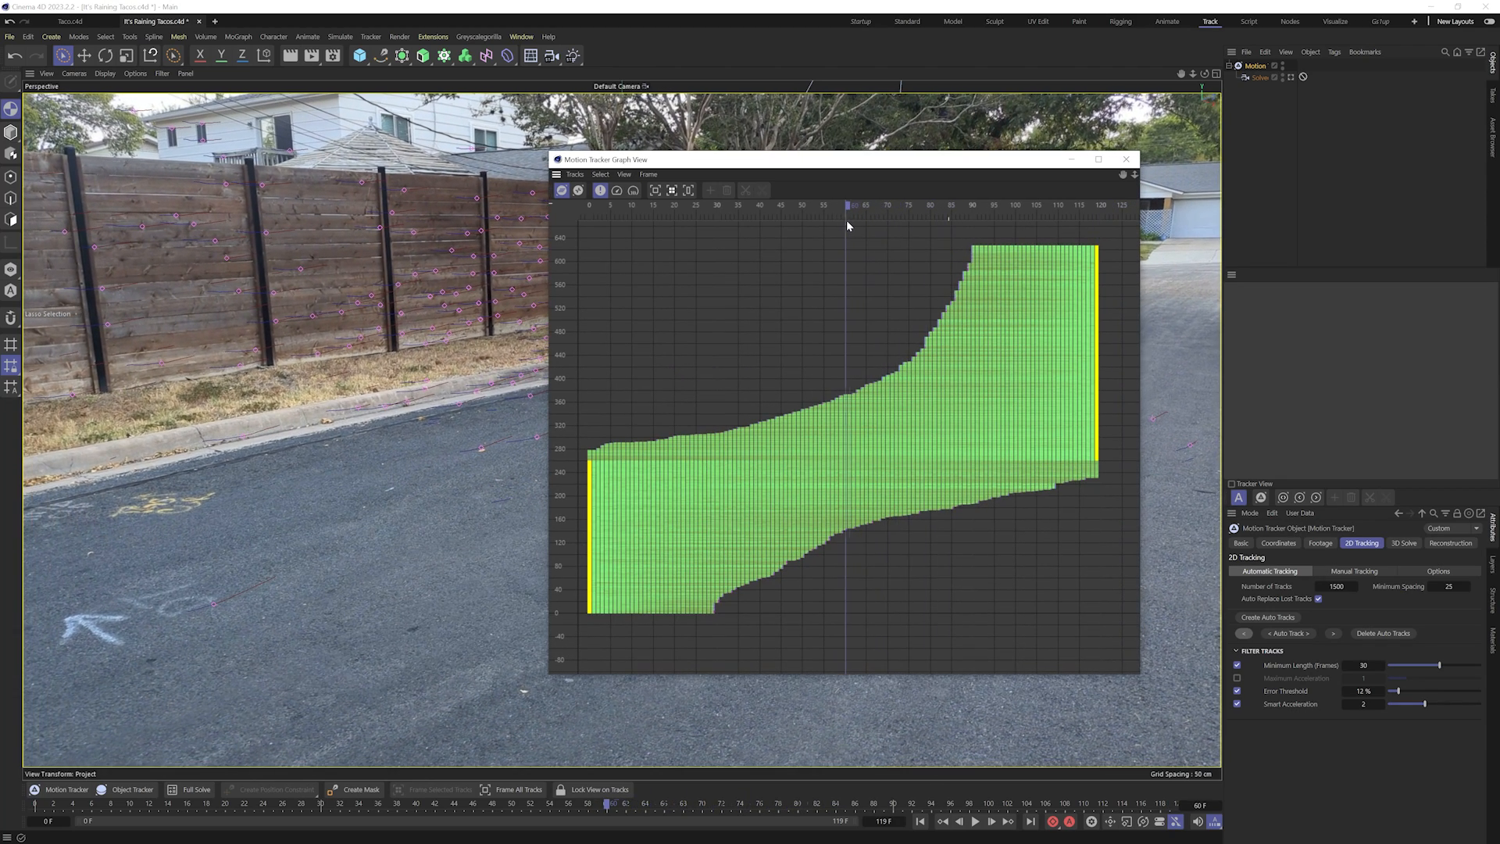
{"action": "left_click", "coordinate": [1269, 617]}
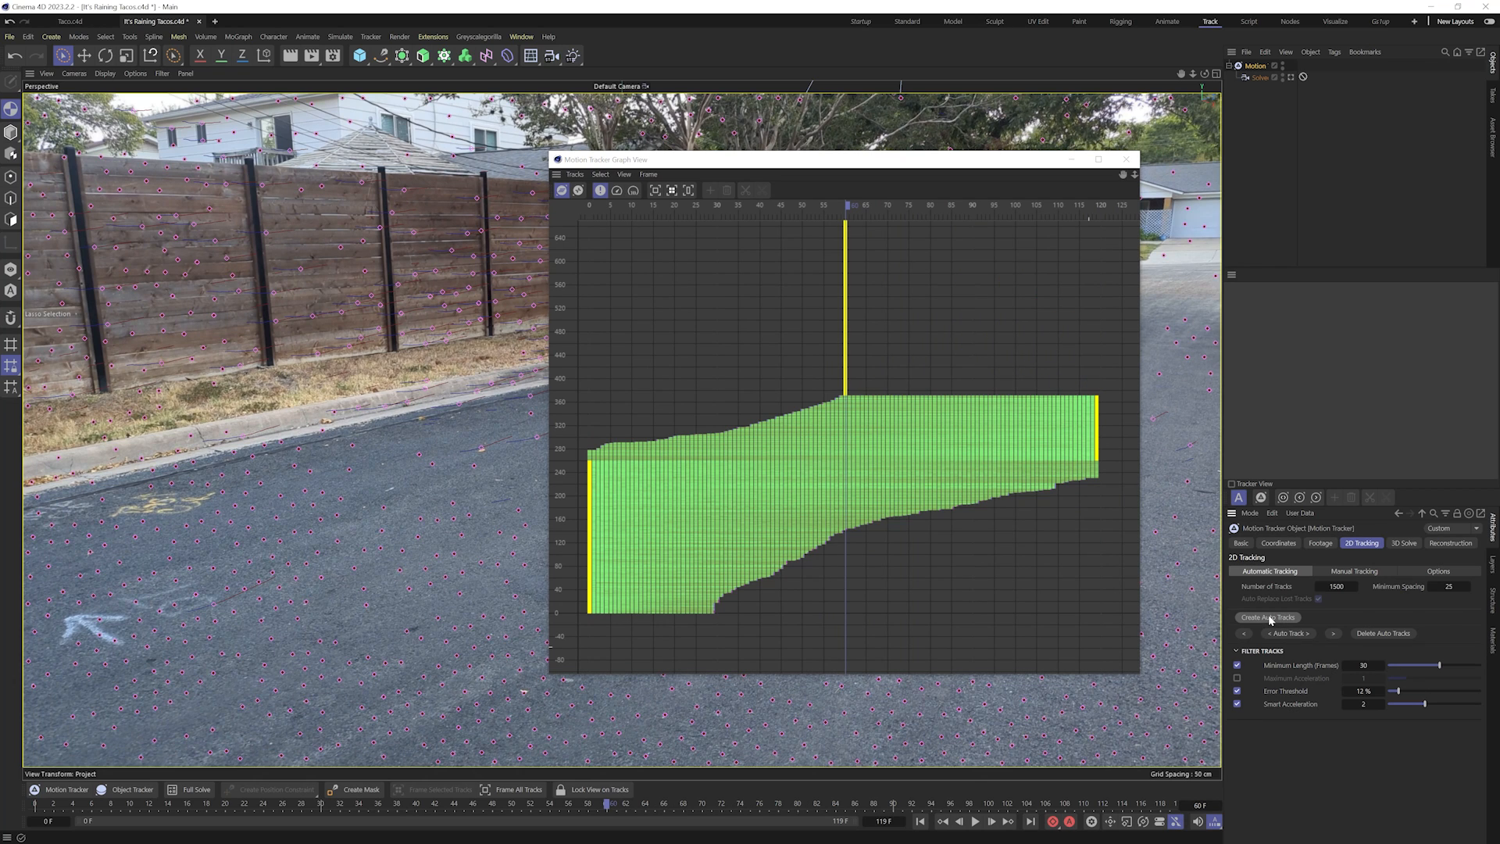
{"action": "left_click", "coordinate": [1280, 634]}
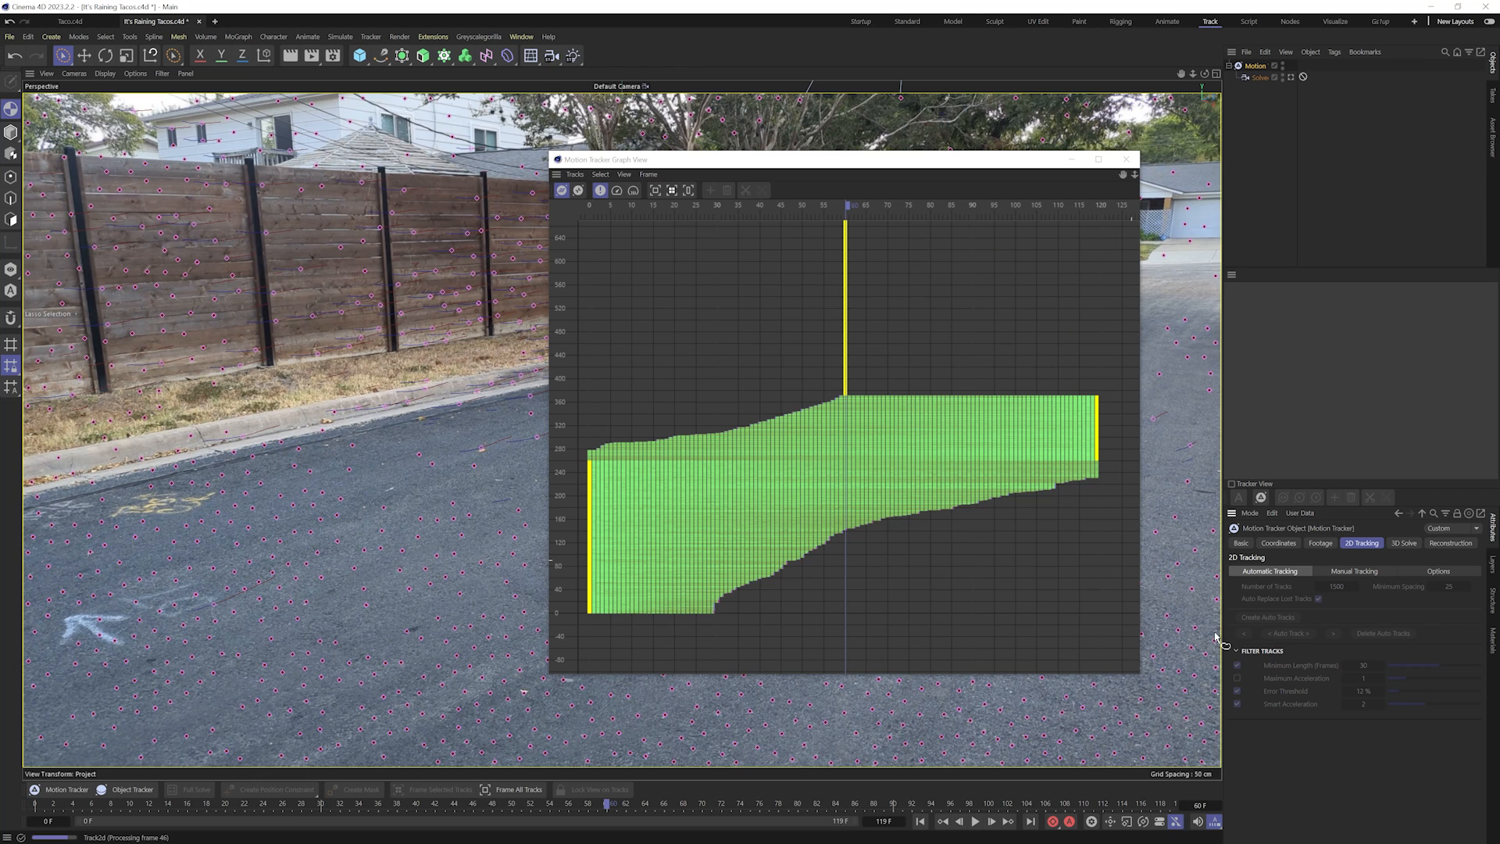
{"action": "middle_click_drag", "start_coordinate": [745, 287], "coordinate": [709, 598], "text": "alt"}
{"action": "key", "text": "h"}
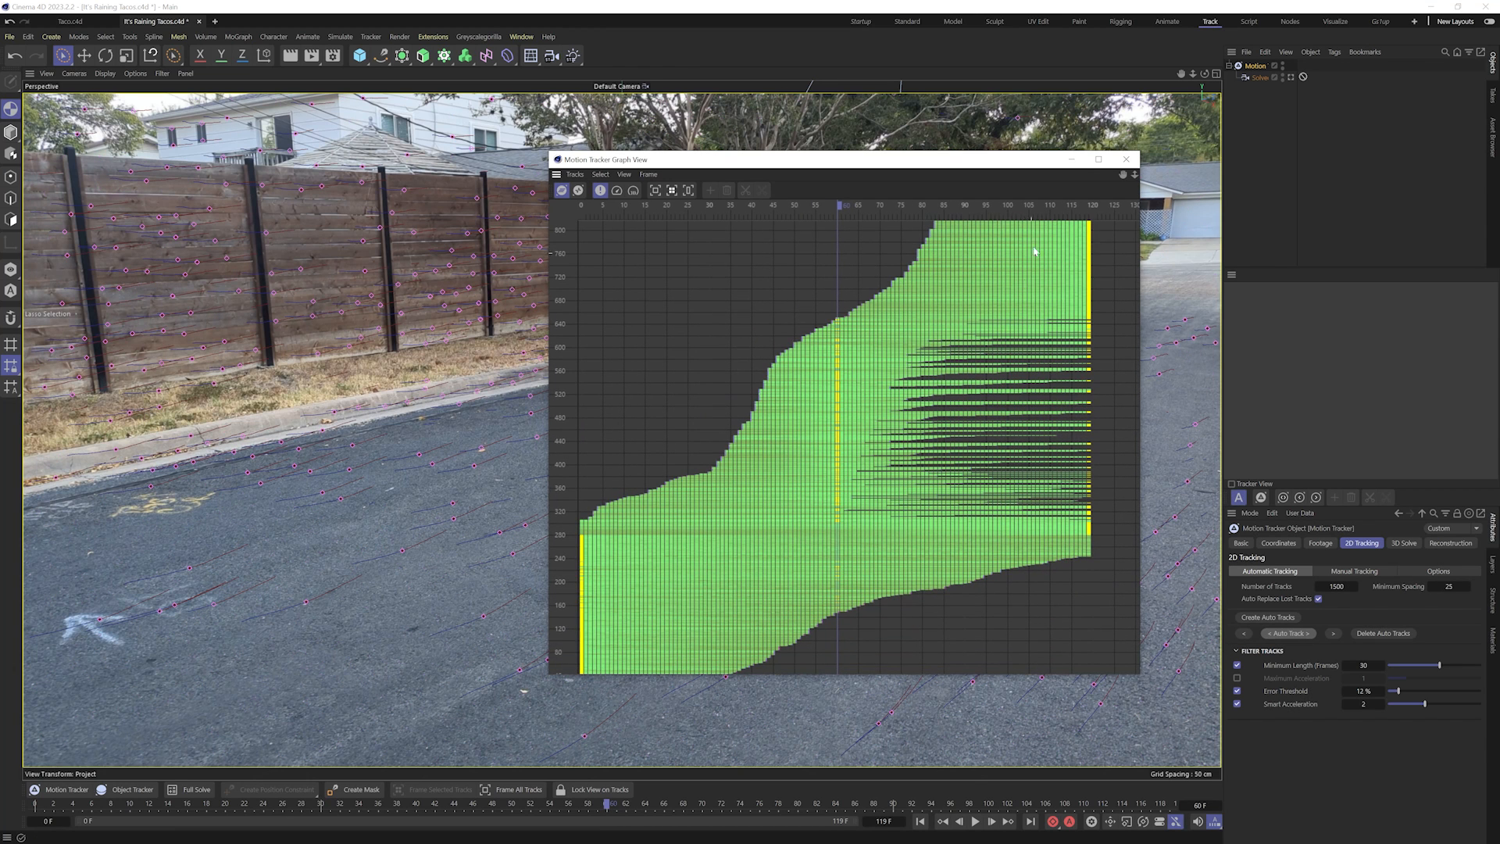
{"action": "left_click", "coordinate": [1126, 160]}
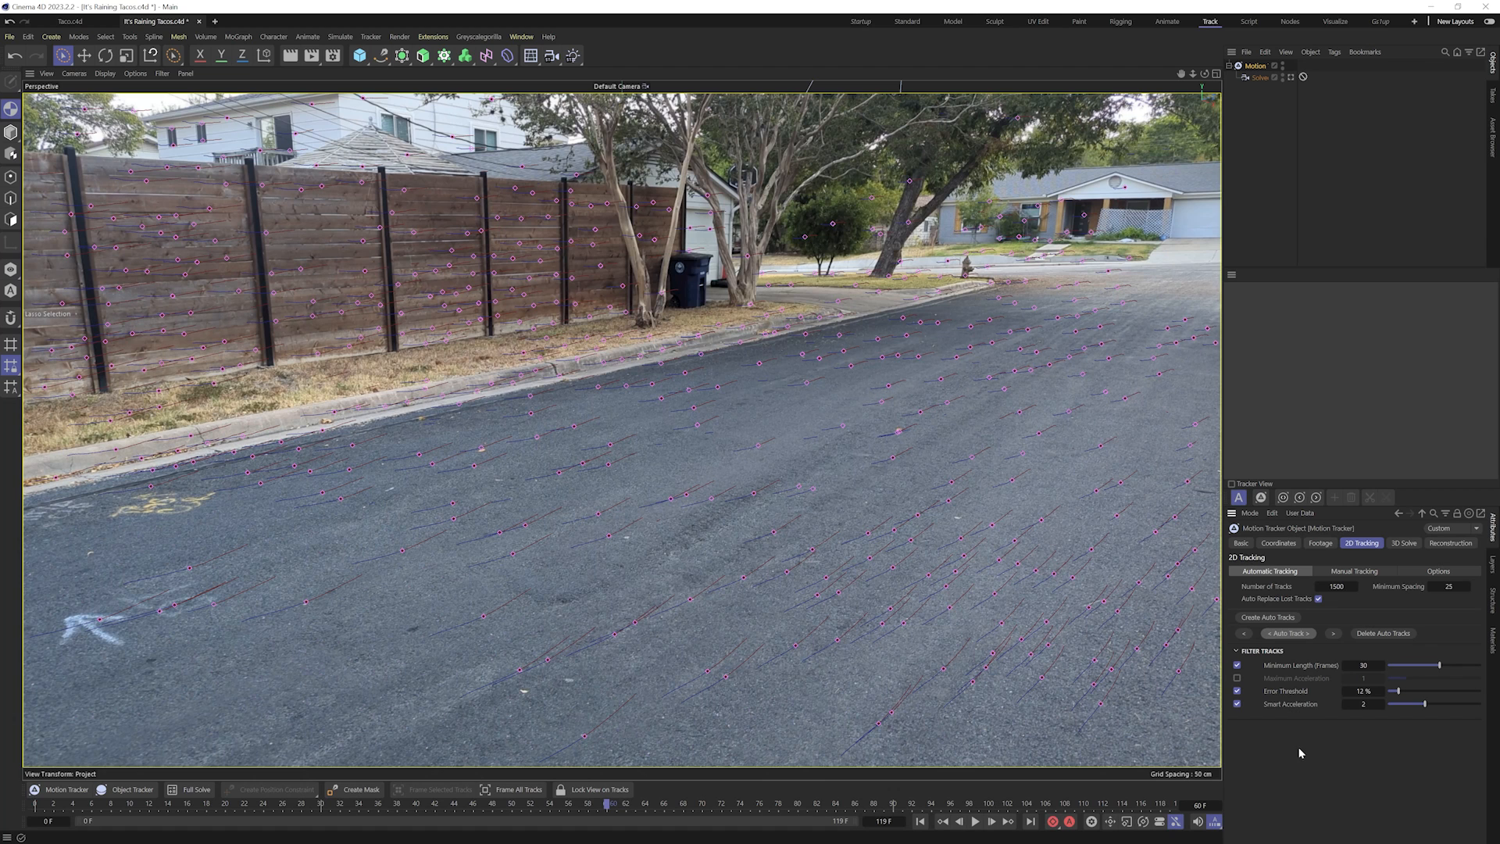
- Run the 3D Solver with Full 3D Reconstruction and an Unknown but Constant focal length, and create a Background object from the footage
{"action": "left_click", "coordinate": [1405, 543]}
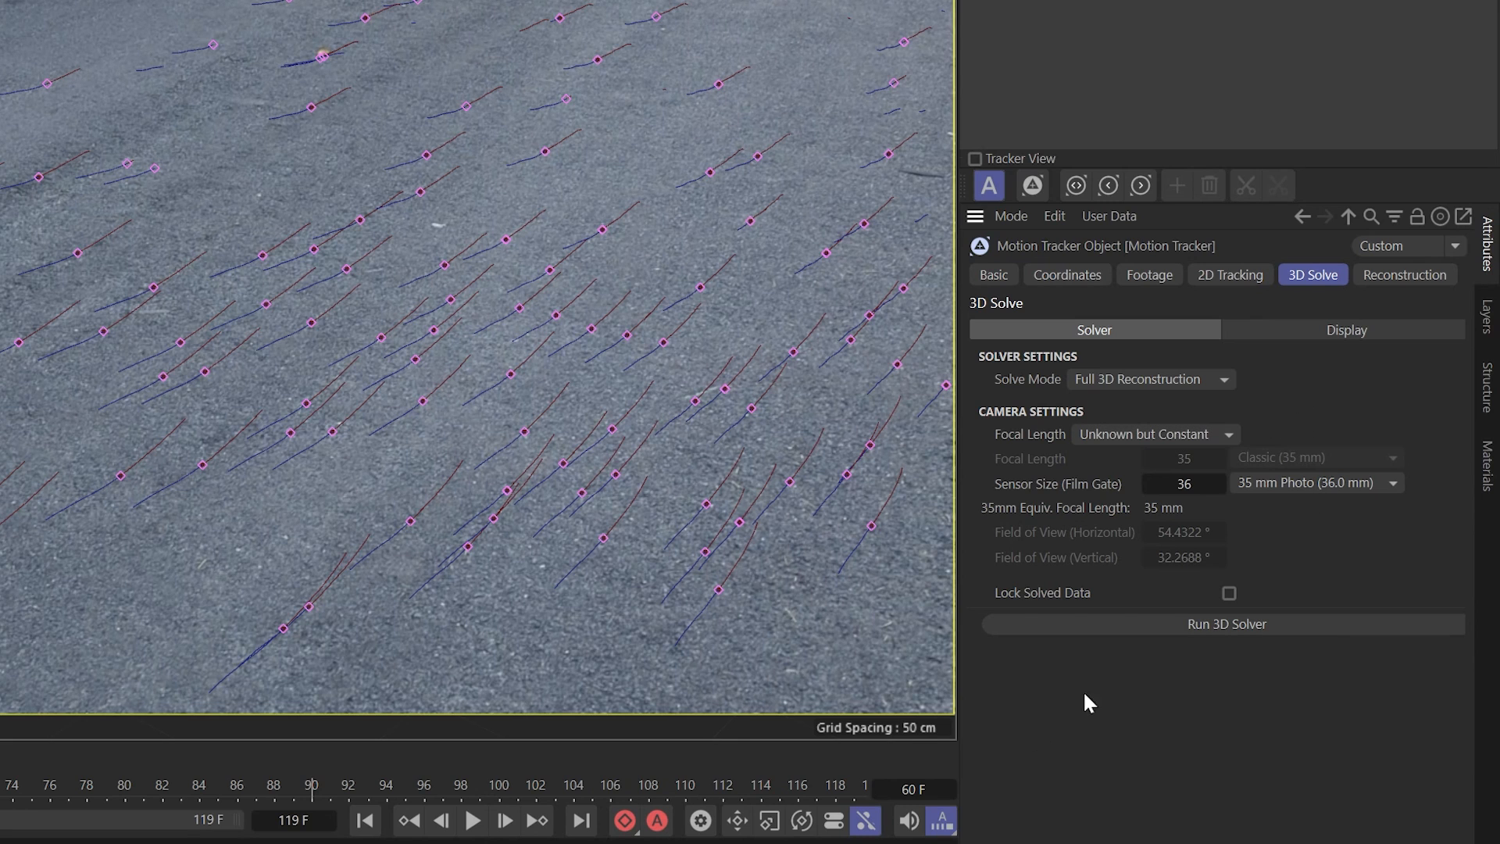
{"action": "left_click", "coordinate": [1193, 623]}
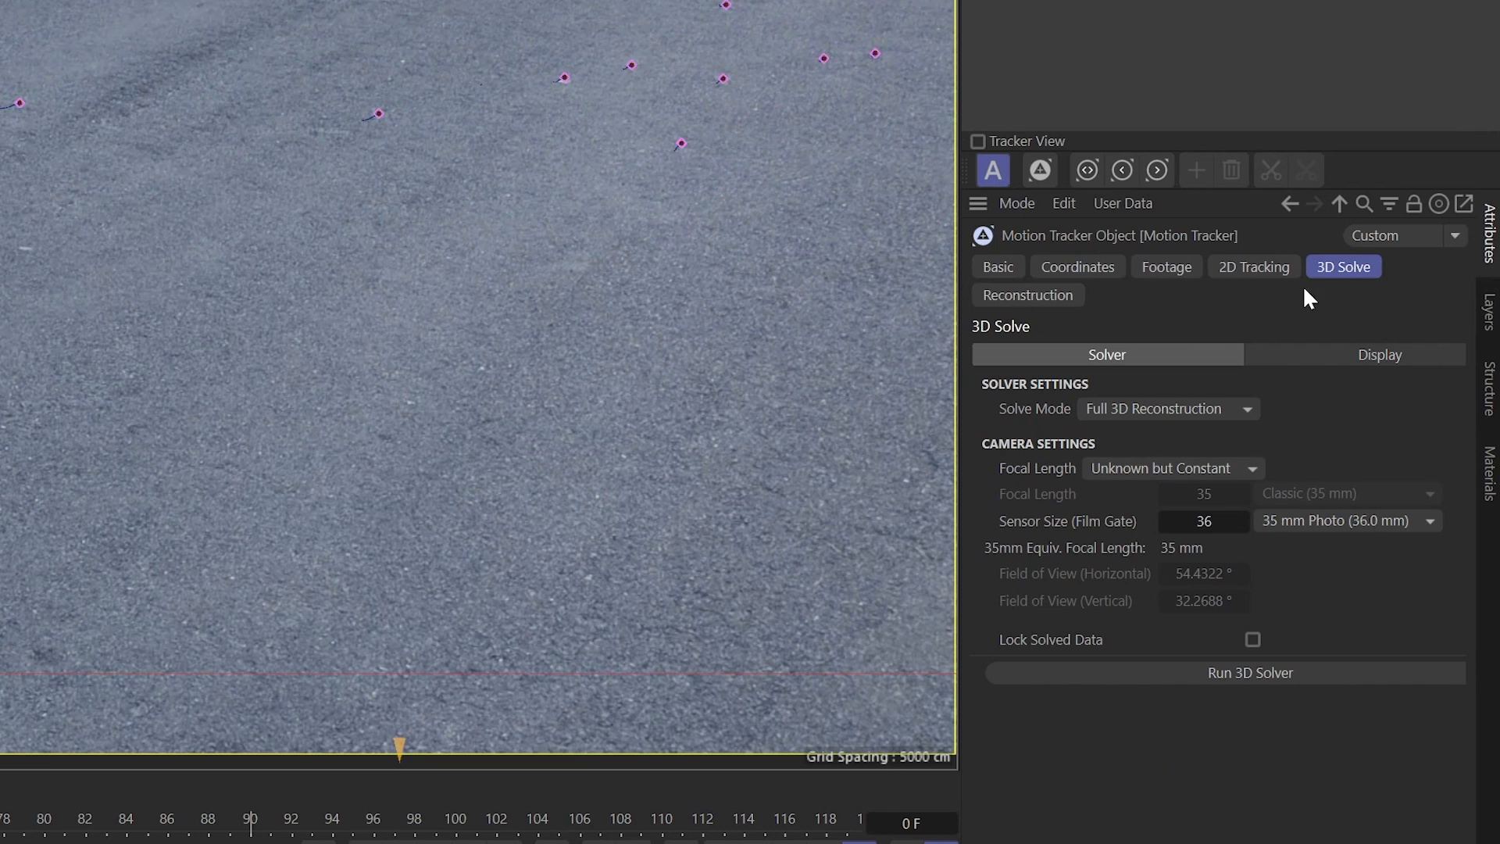
{"action": "left_click", "coordinate": [1164, 269]}
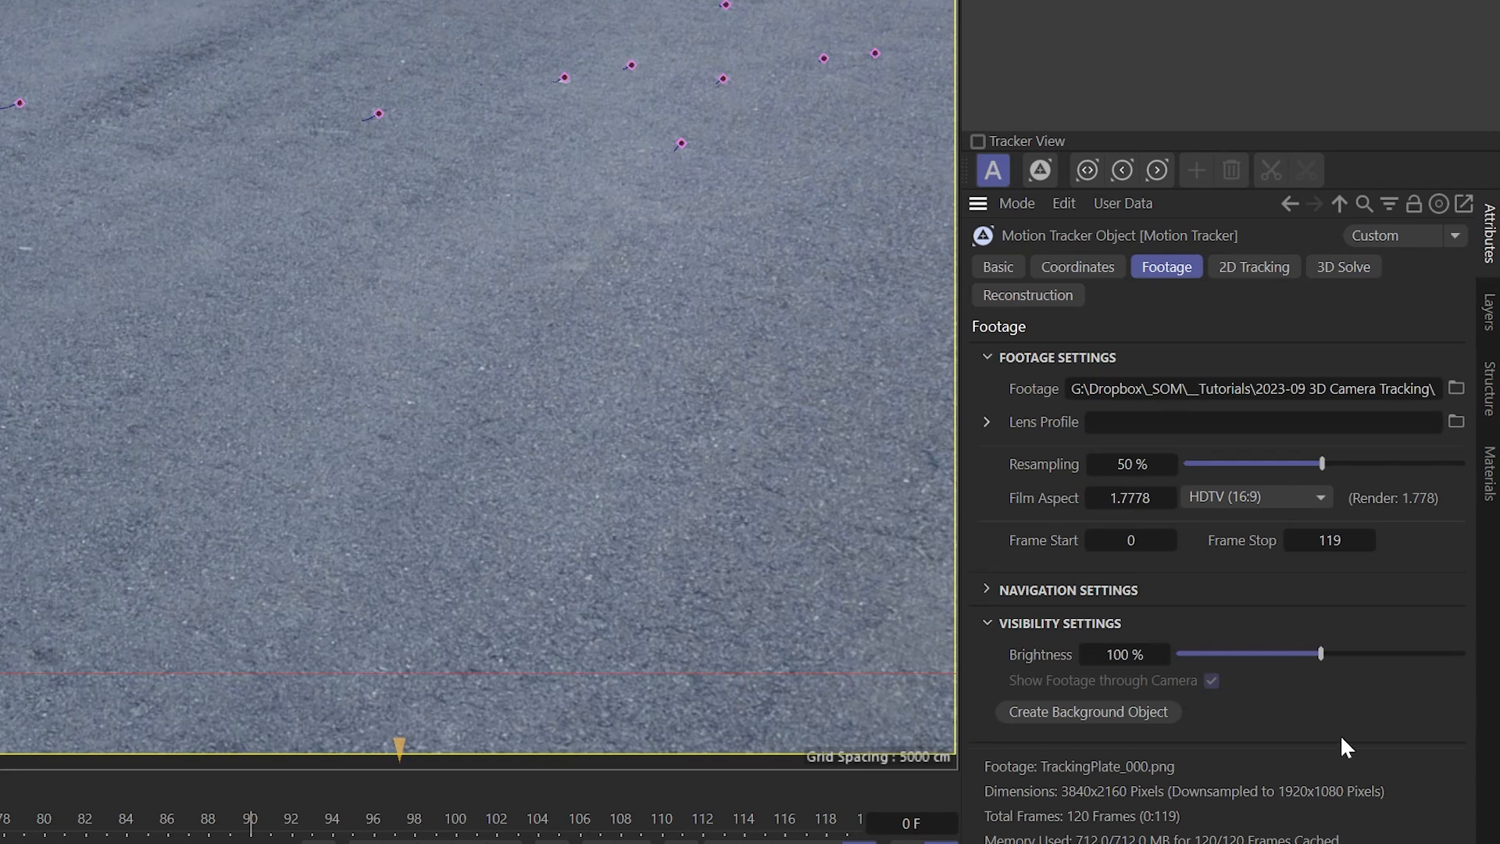
{"action": "left_click", "coordinate": [1100, 711]}
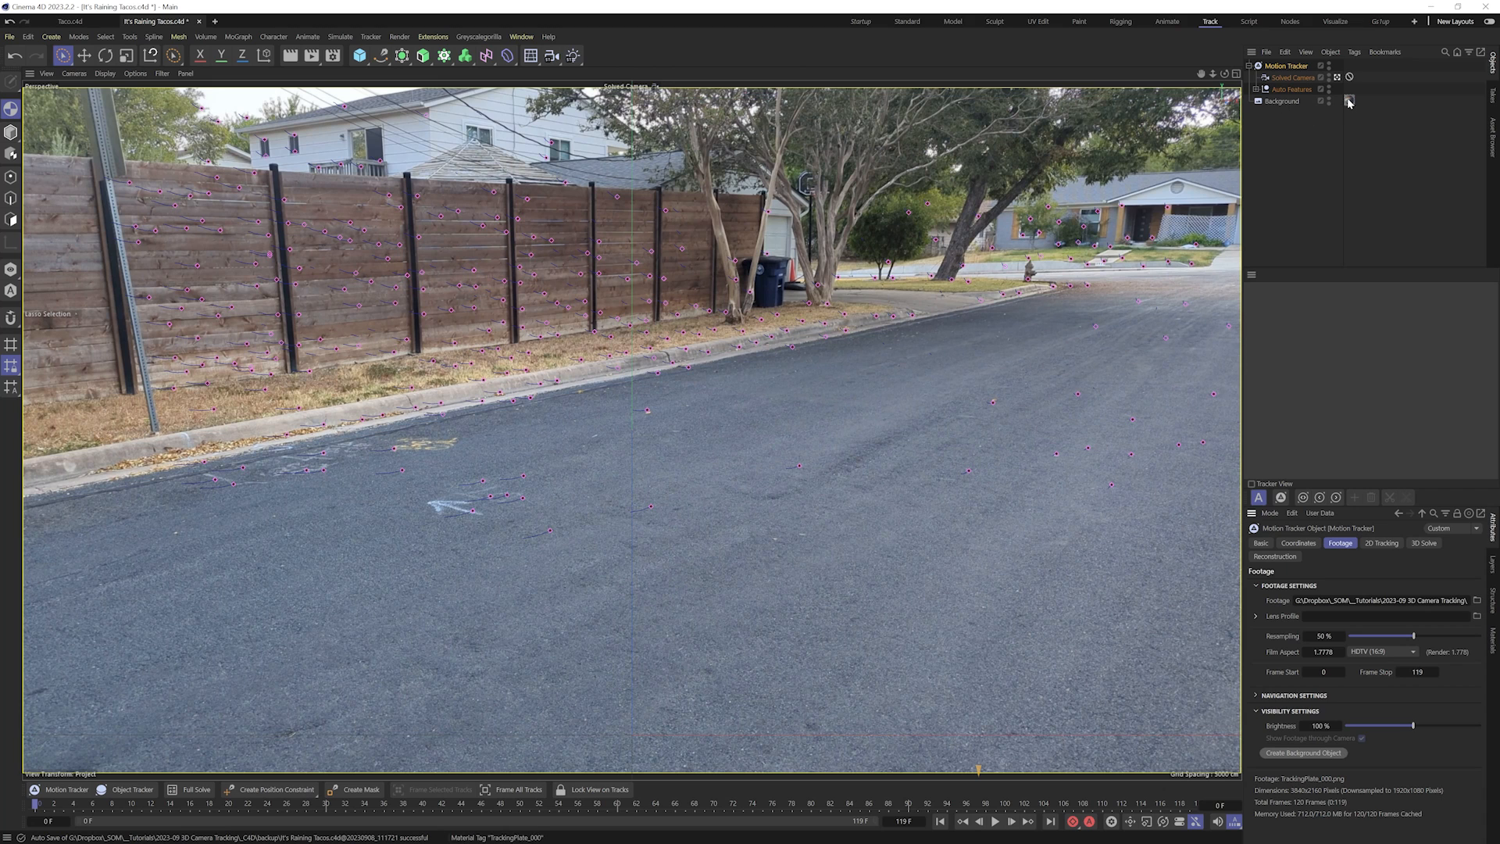
- Deselect all objects and scrub the timeline to frame 66 to review how the solved features follow the footage
{"action": "left_click", "coordinate": [1273, 142]}
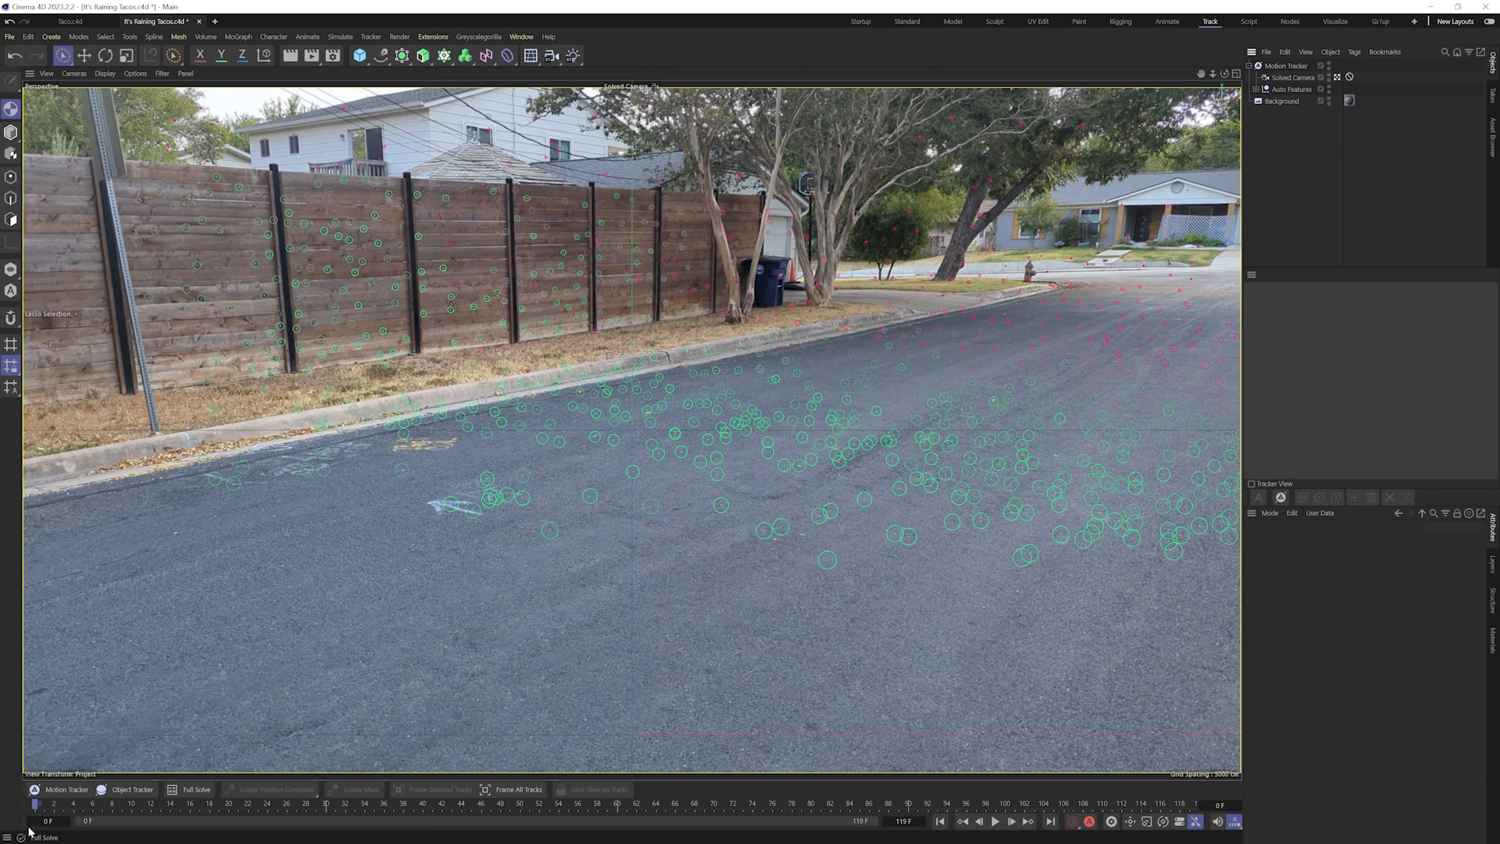
{"action": "left_click", "coordinate": [82, 805]}
{"action": "left_click_drag", "start_coordinate": [138, 819], "coordinate": [675, 840]}
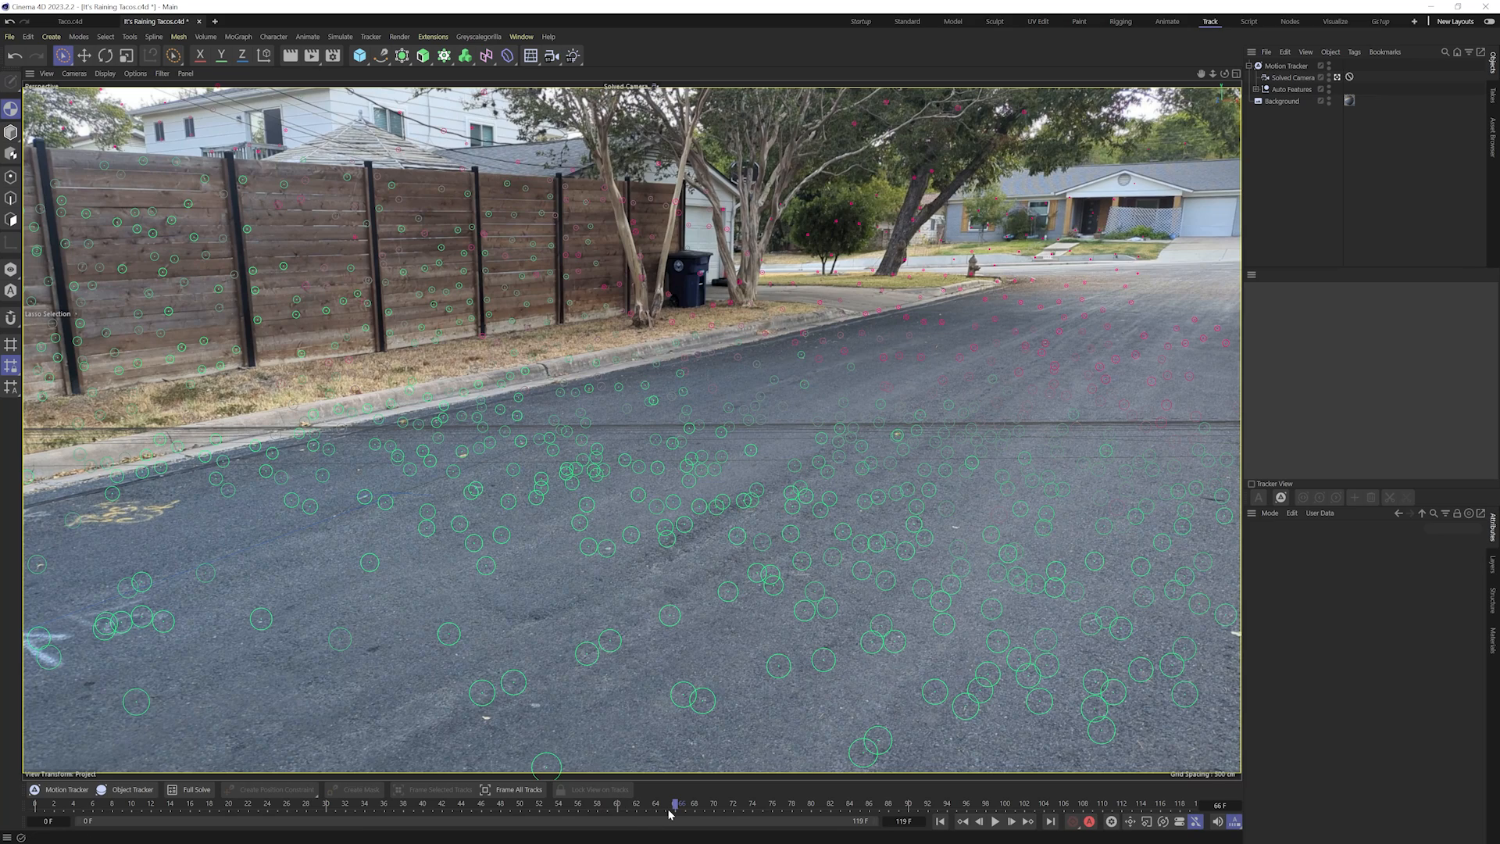
- At frame 0, create a position constraint on the tracked feature in the middle of the road beyond the chalk arrow
{"action": "key", "text": "shift+f"}
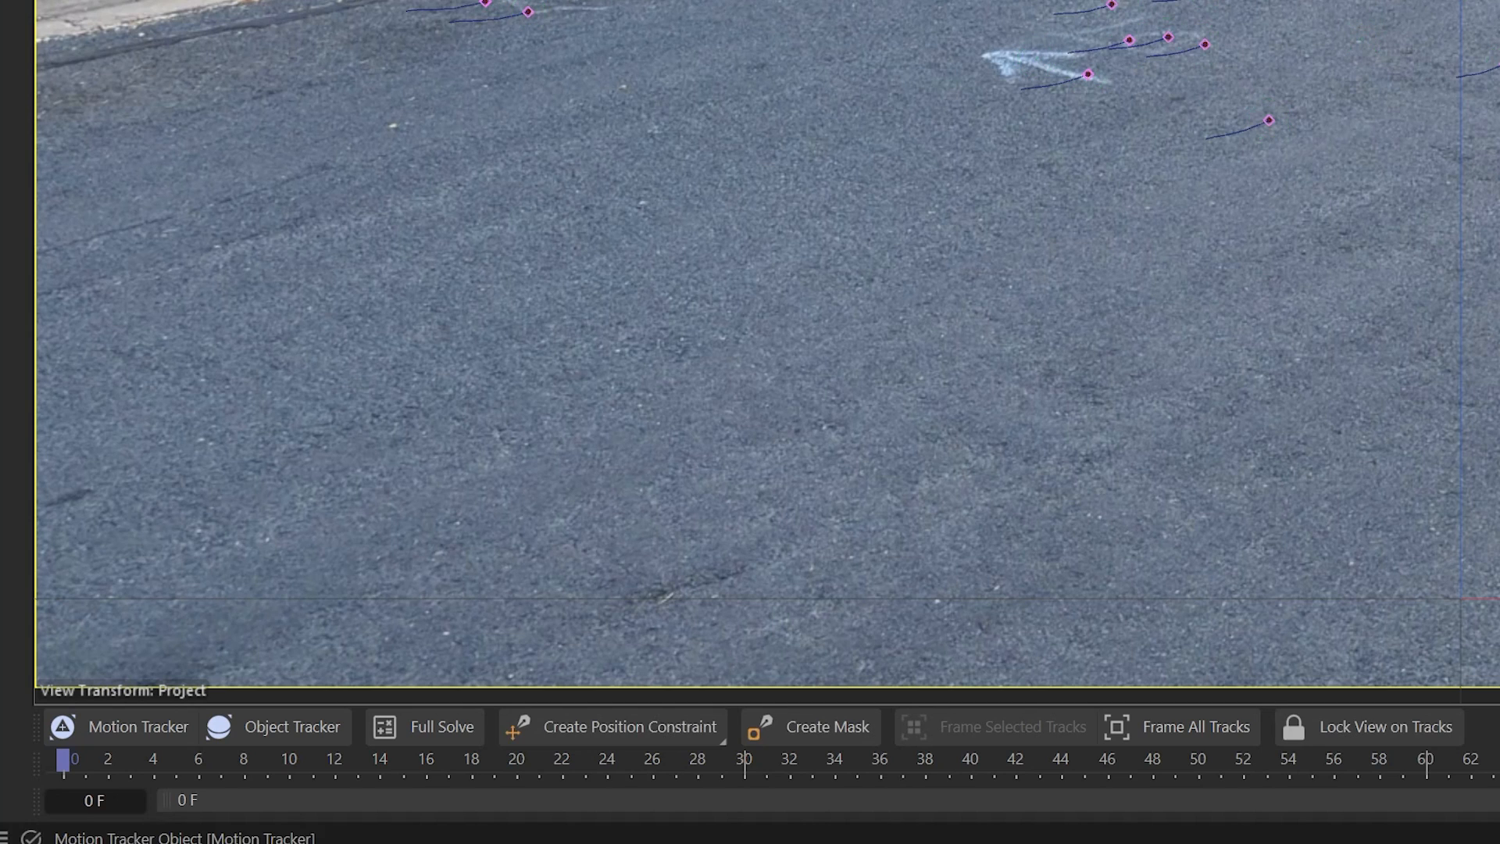
{"action": "left_click", "coordinate": [585, 720]}
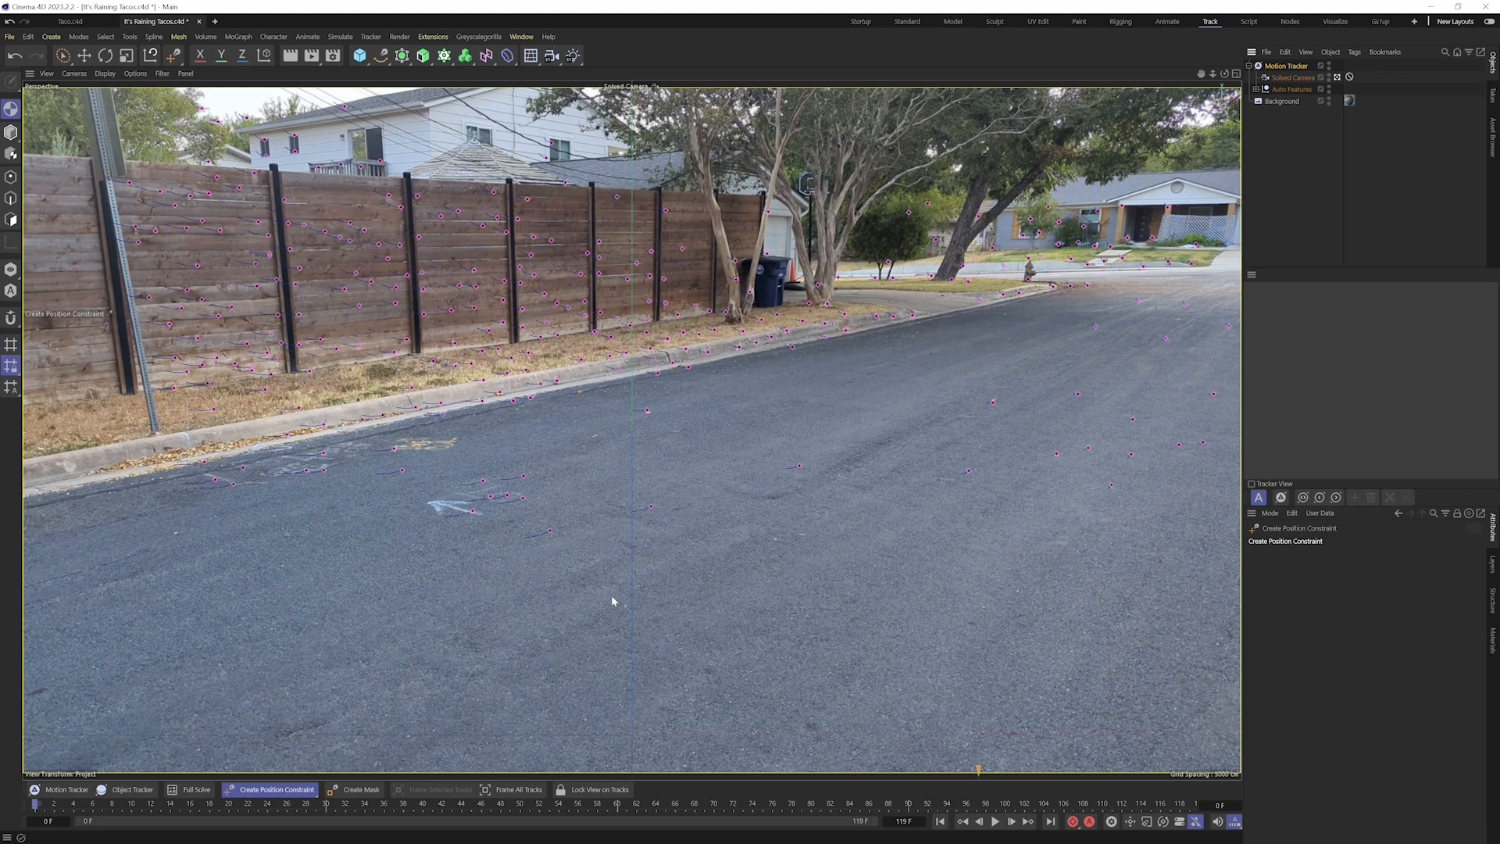
{"action": "mouse_move", "coordinate": [44, 807]}
{"action": "left_mouse_down"}
{"action": "mouse_move", "coordinate": [104, 810]}
{"action": "mouse_move", "coordinate": [35, 813]}
{"action": "left_mouse_up"}
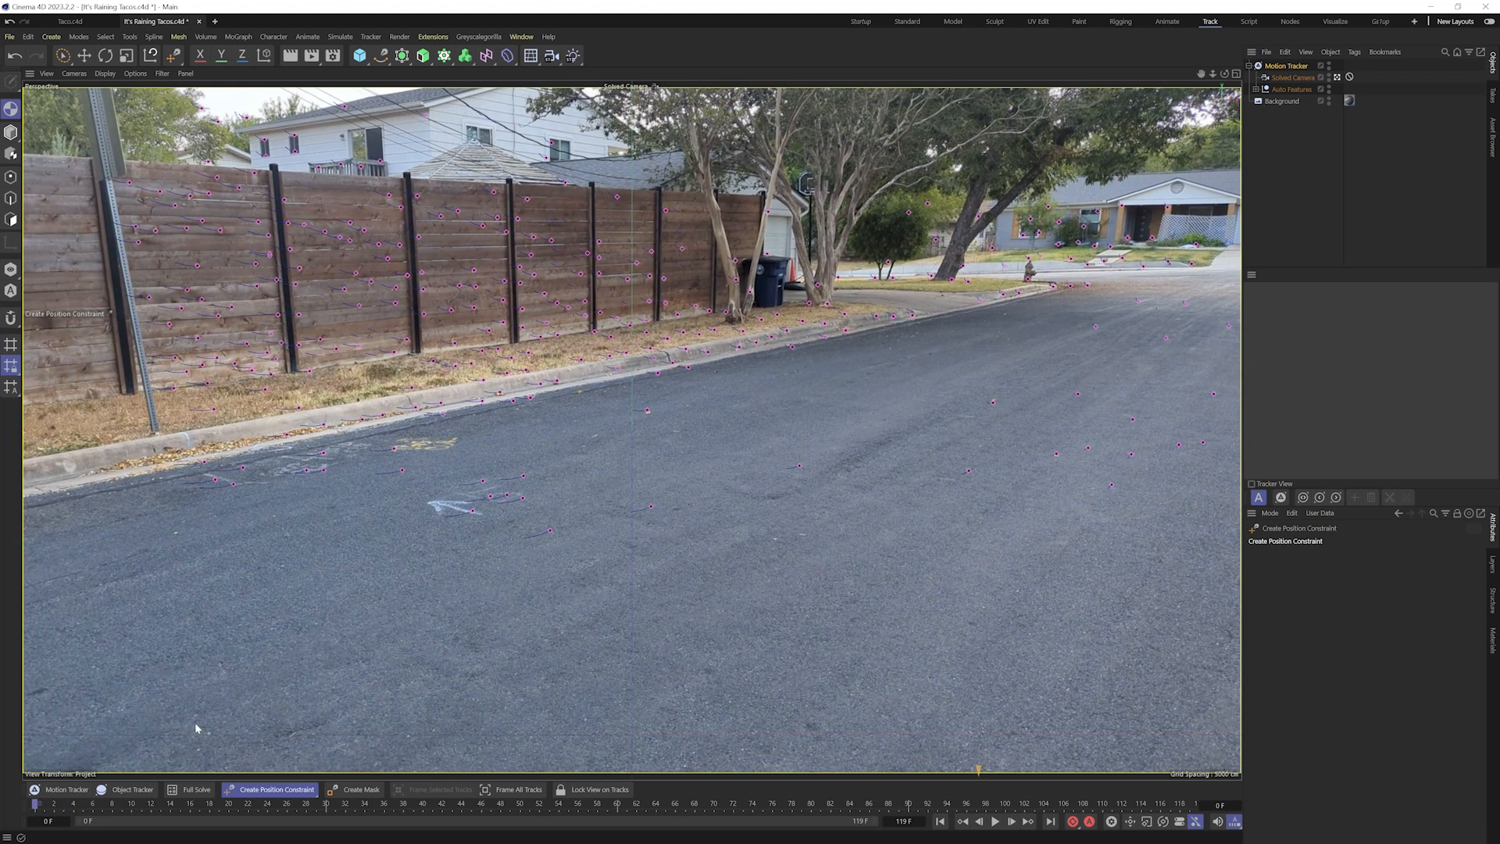
{"action": "left_click", "coordinate": [651, 507]}
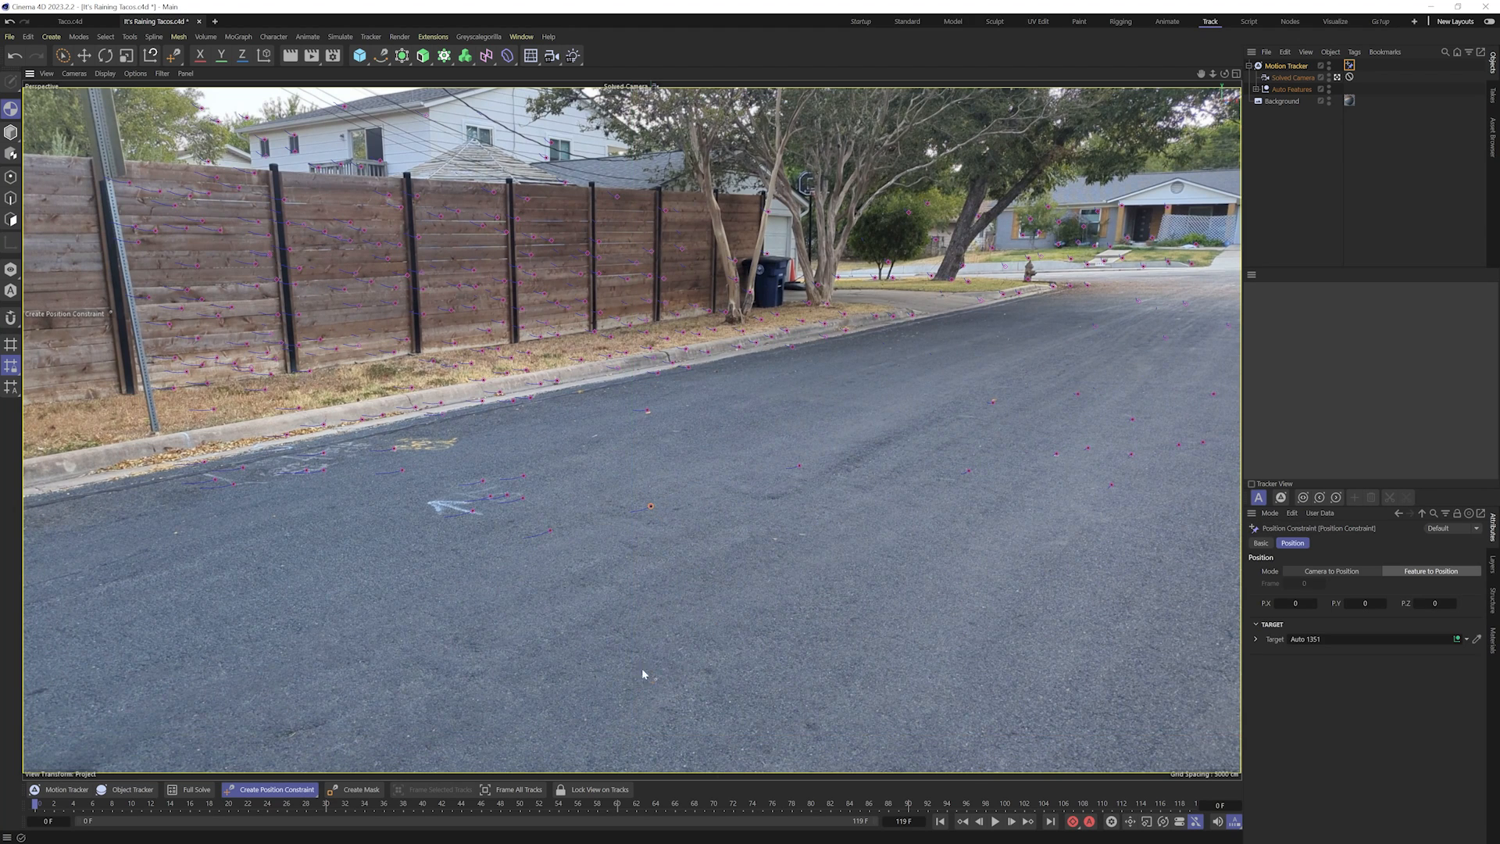
{"action": "left_click", "coordinate": [1296, 160]}
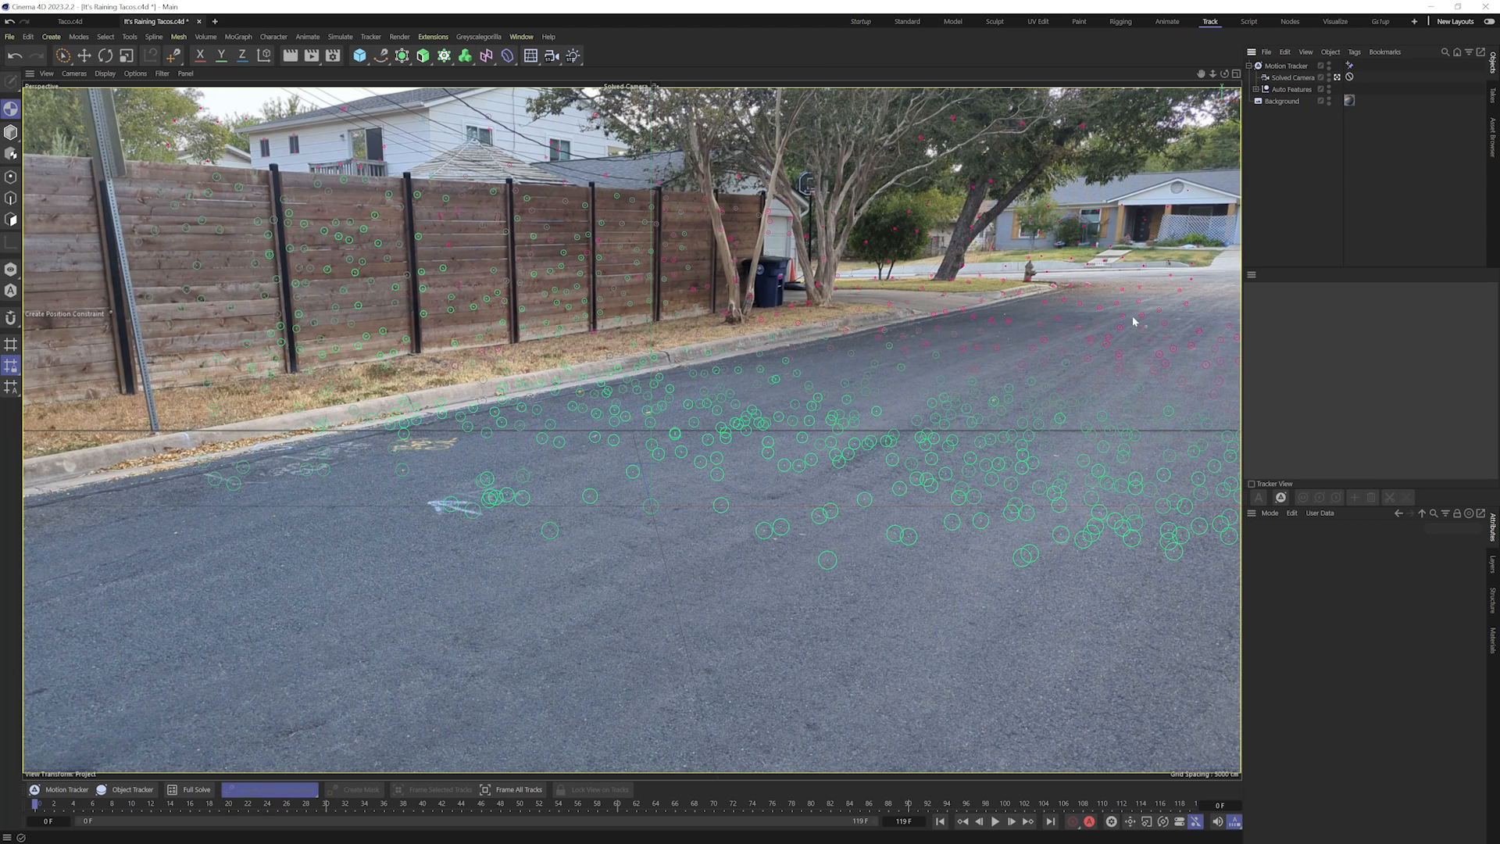
- Create a vector constraint between two features along the curb, set its axis to Z, and check the alignment in the top view
{"action": "left_click", "coordinate": [1286, 66]}
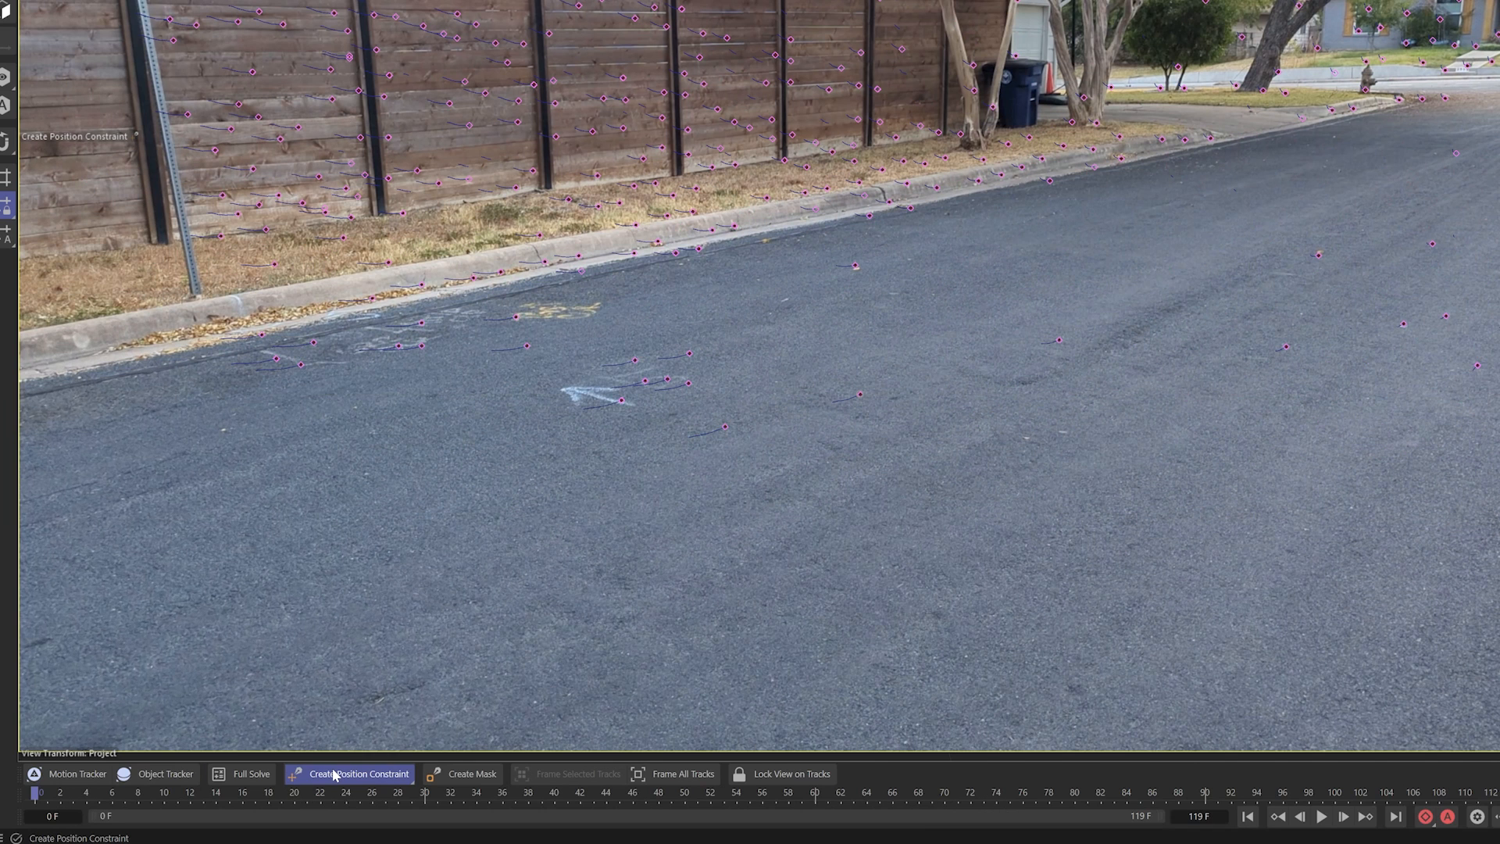
{"action": "left_click", "coordinate": [259, 790]}
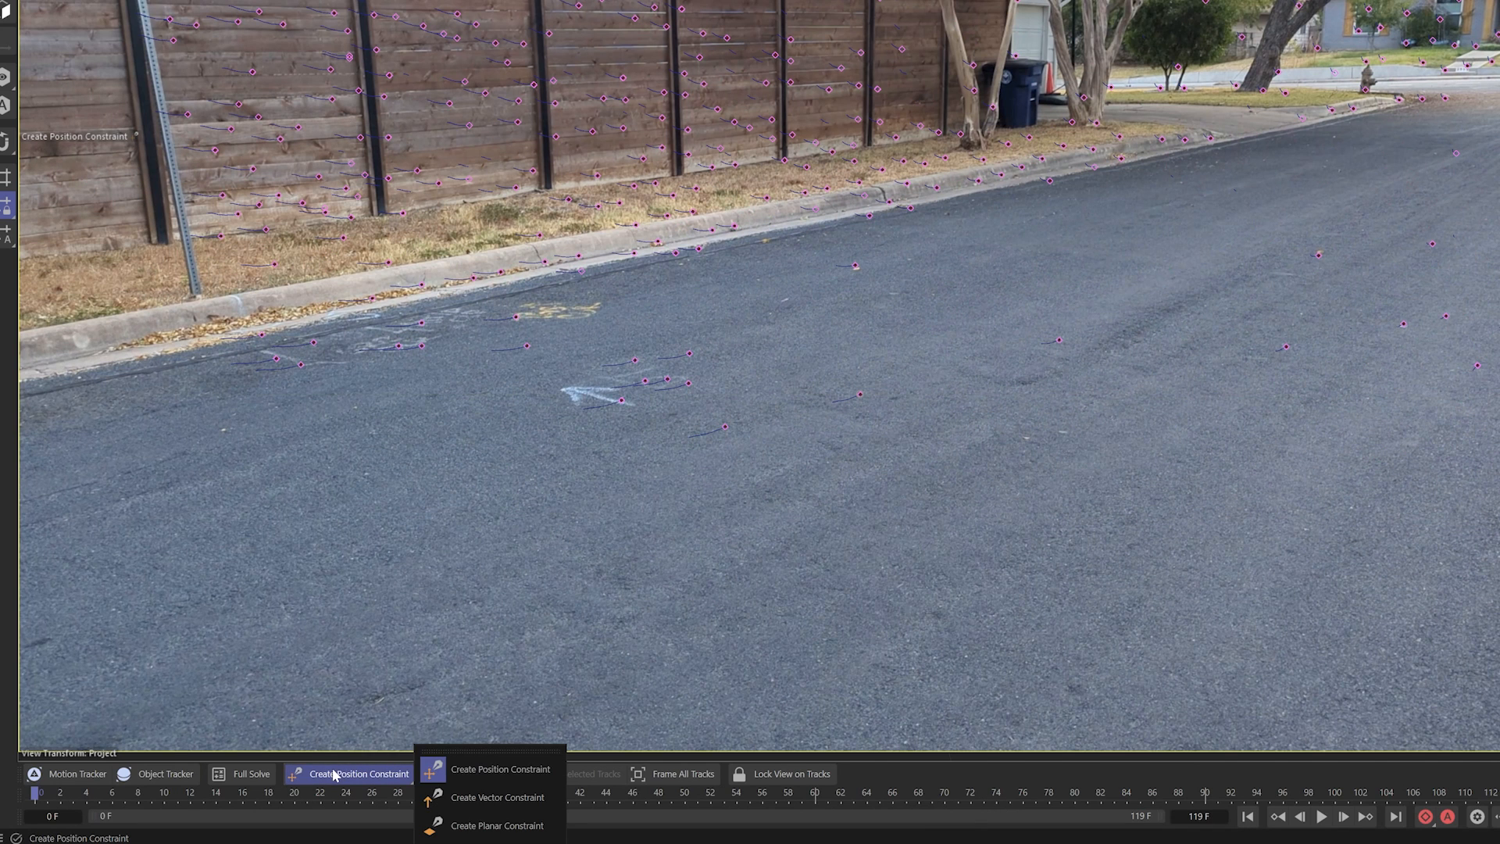
{"action": "left_click", "coordinate": [484, 797]}
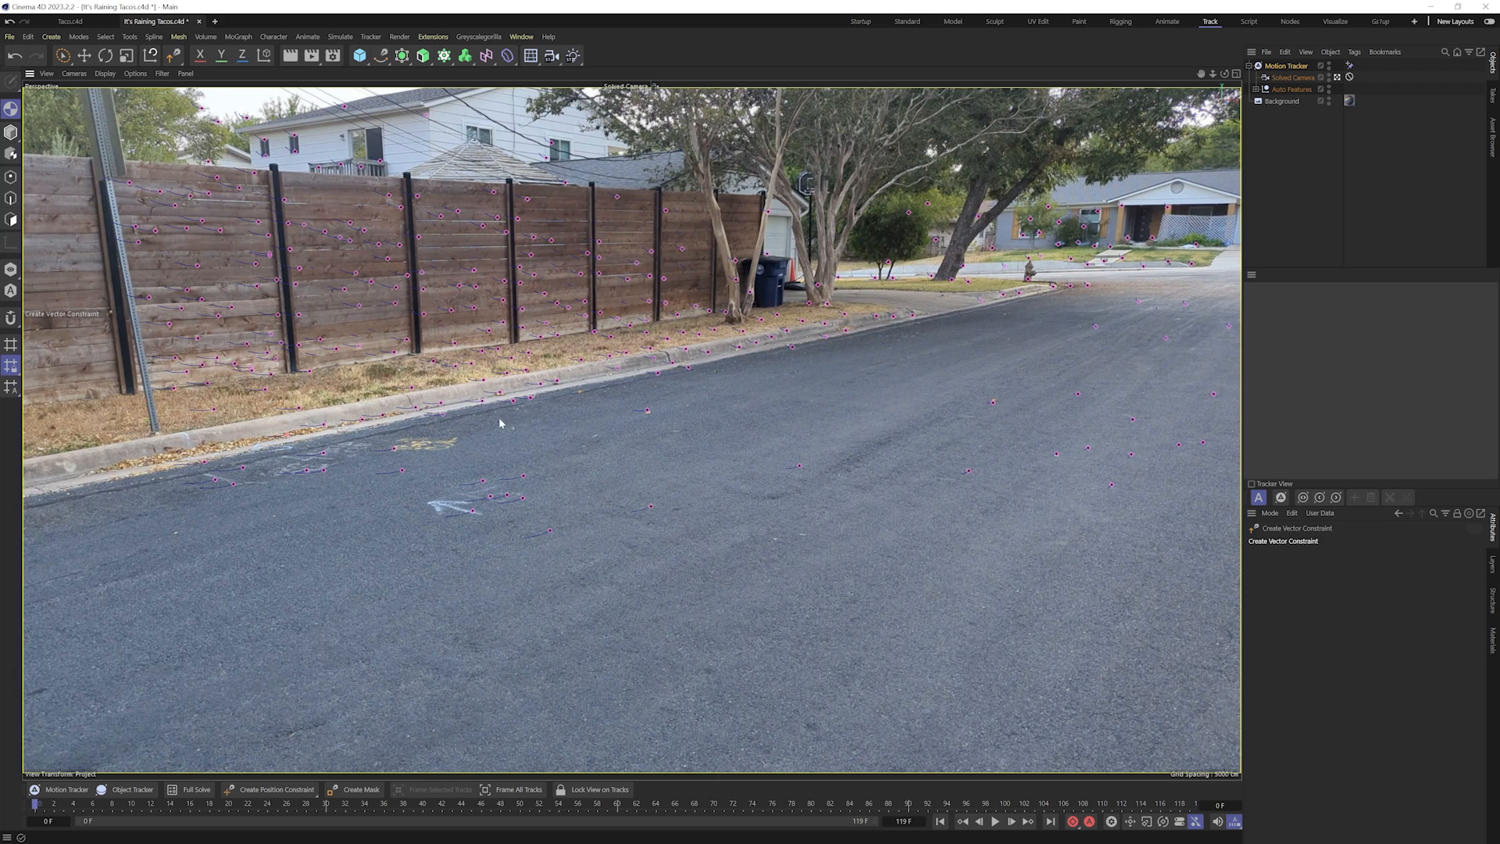
{"action": "left_click", "coordinate": [914, 318]}
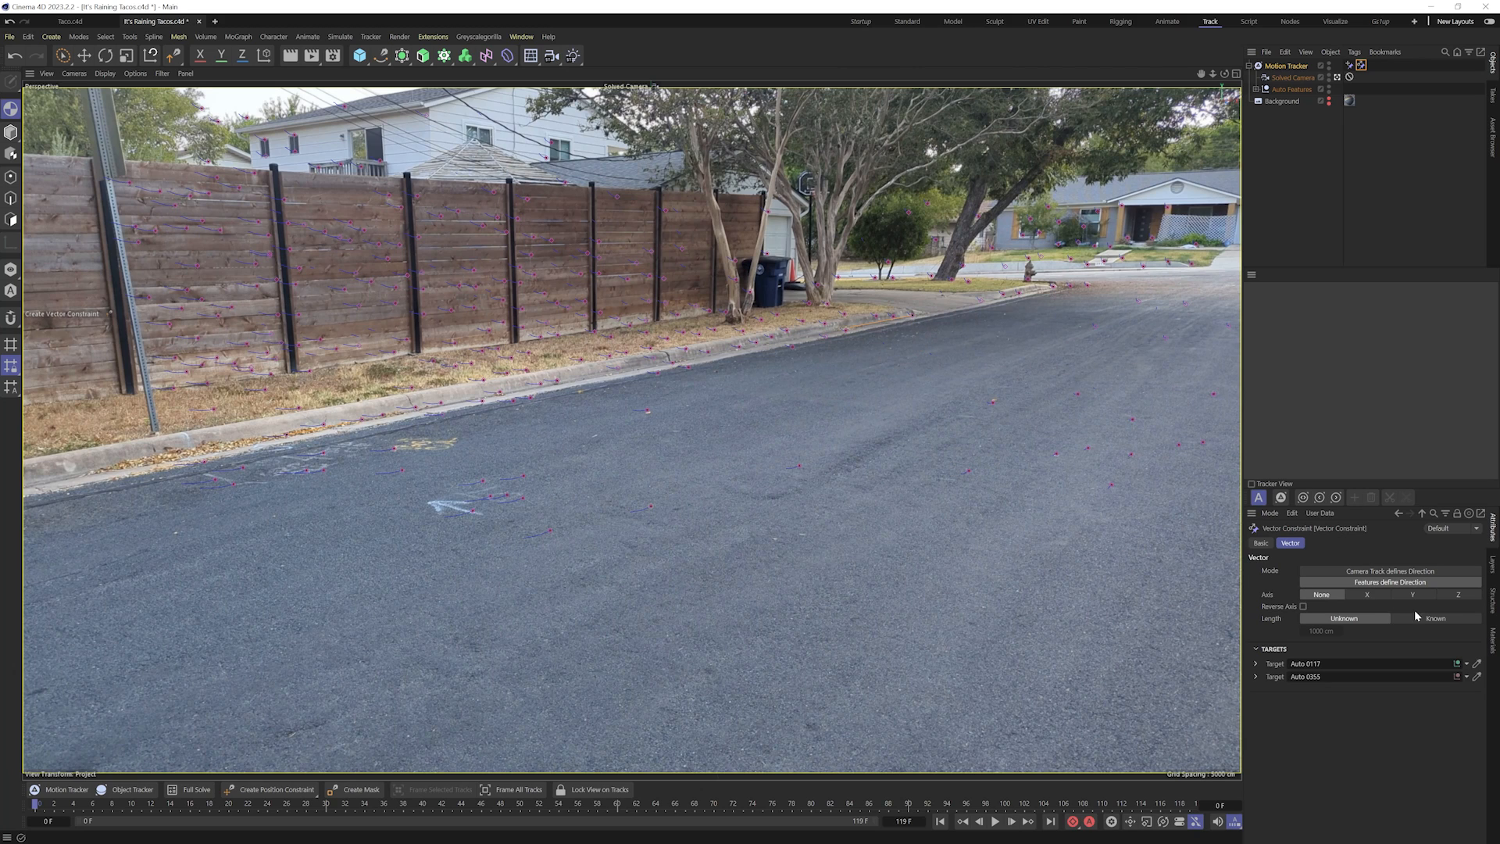
{"action": "left_click", "coordinate": [1458, 595]}
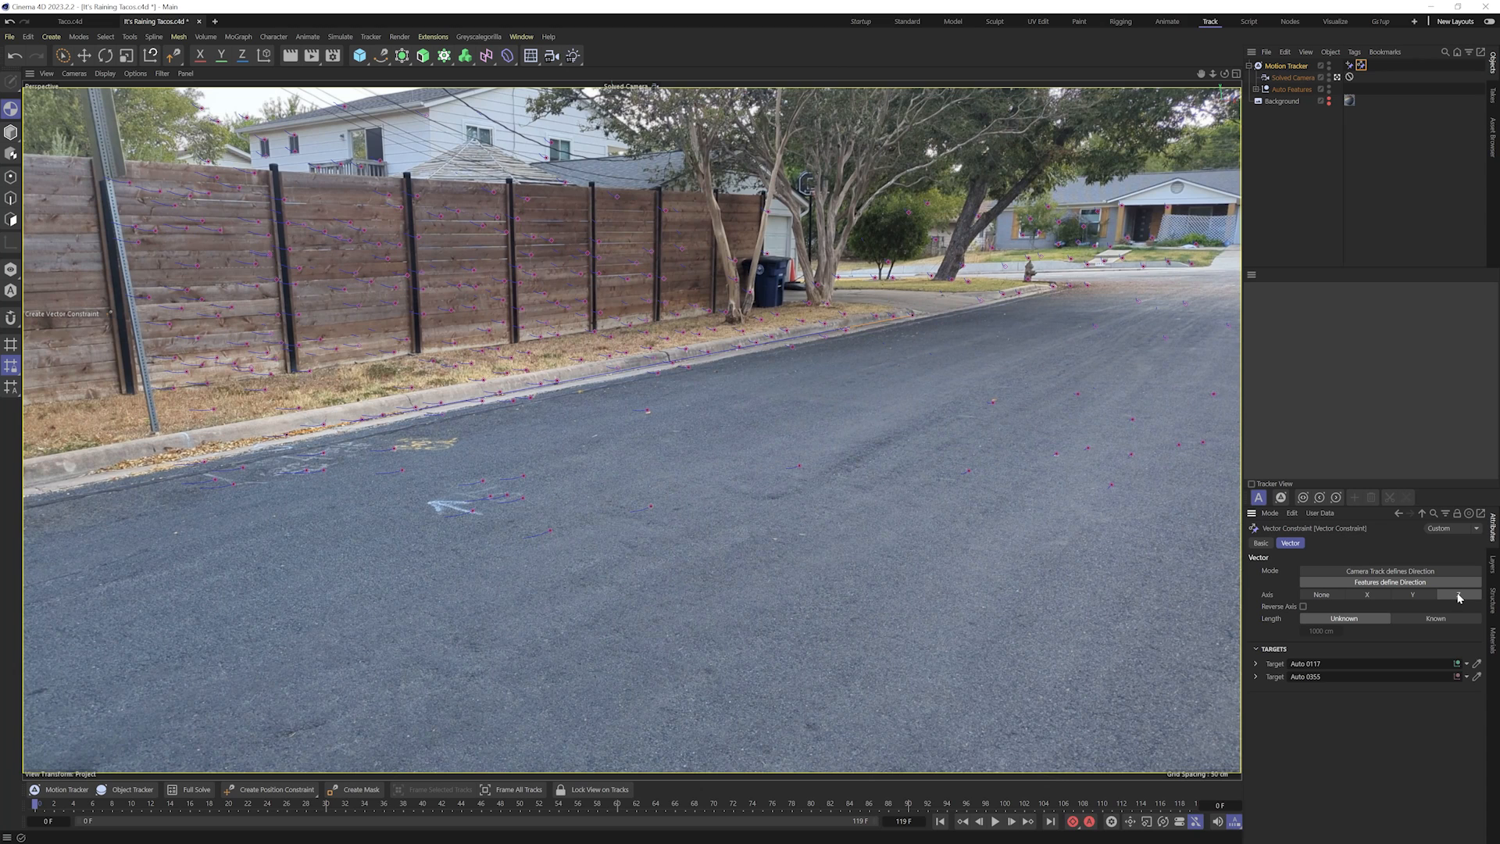
{"action": "left_click", "coordinate": [1284, 187]}
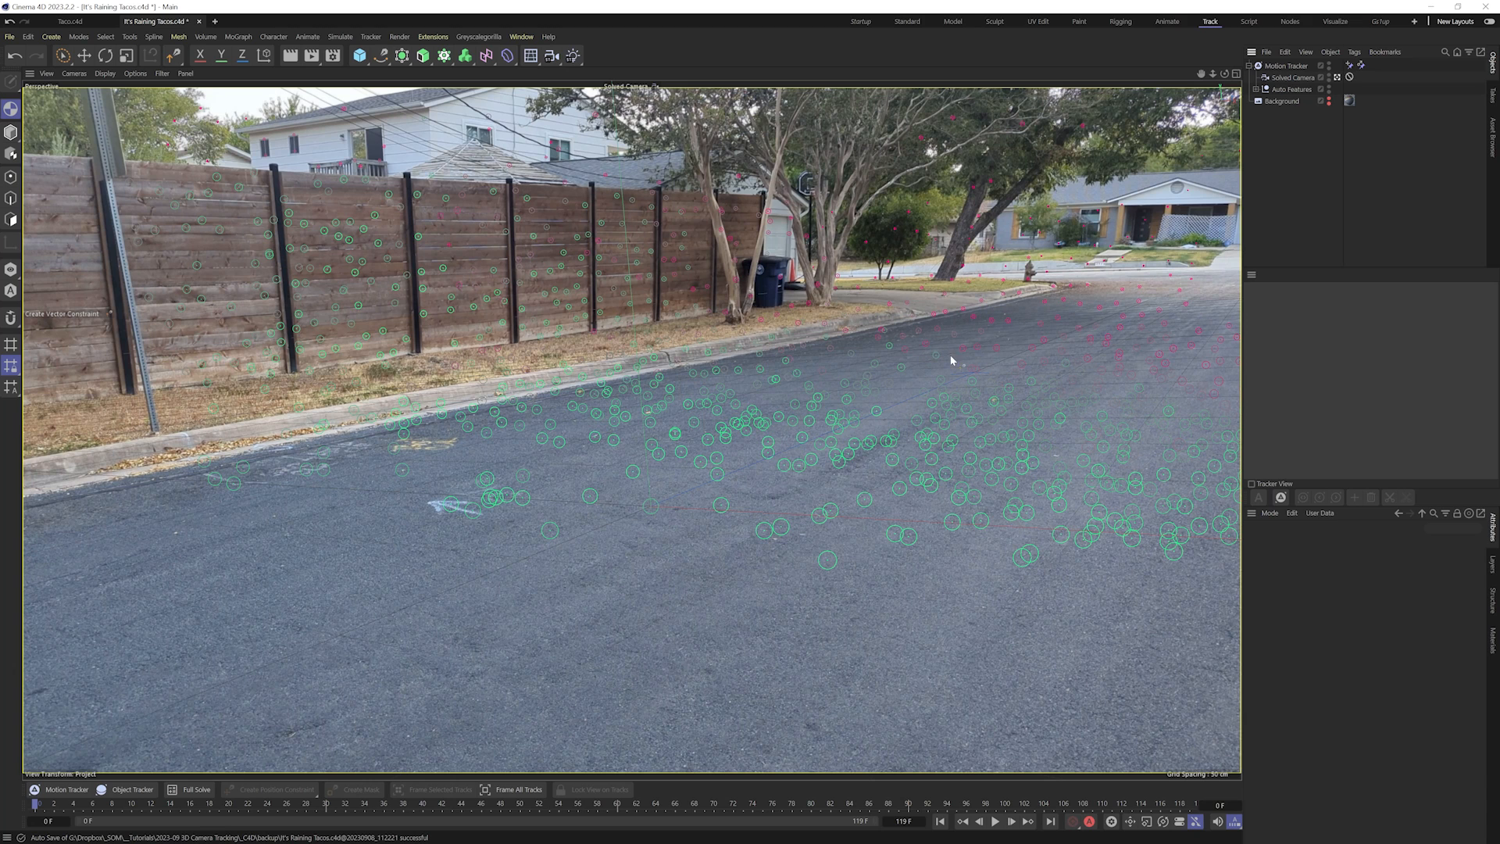
{"action": "middle_click", "coordinate": [481, 295]}
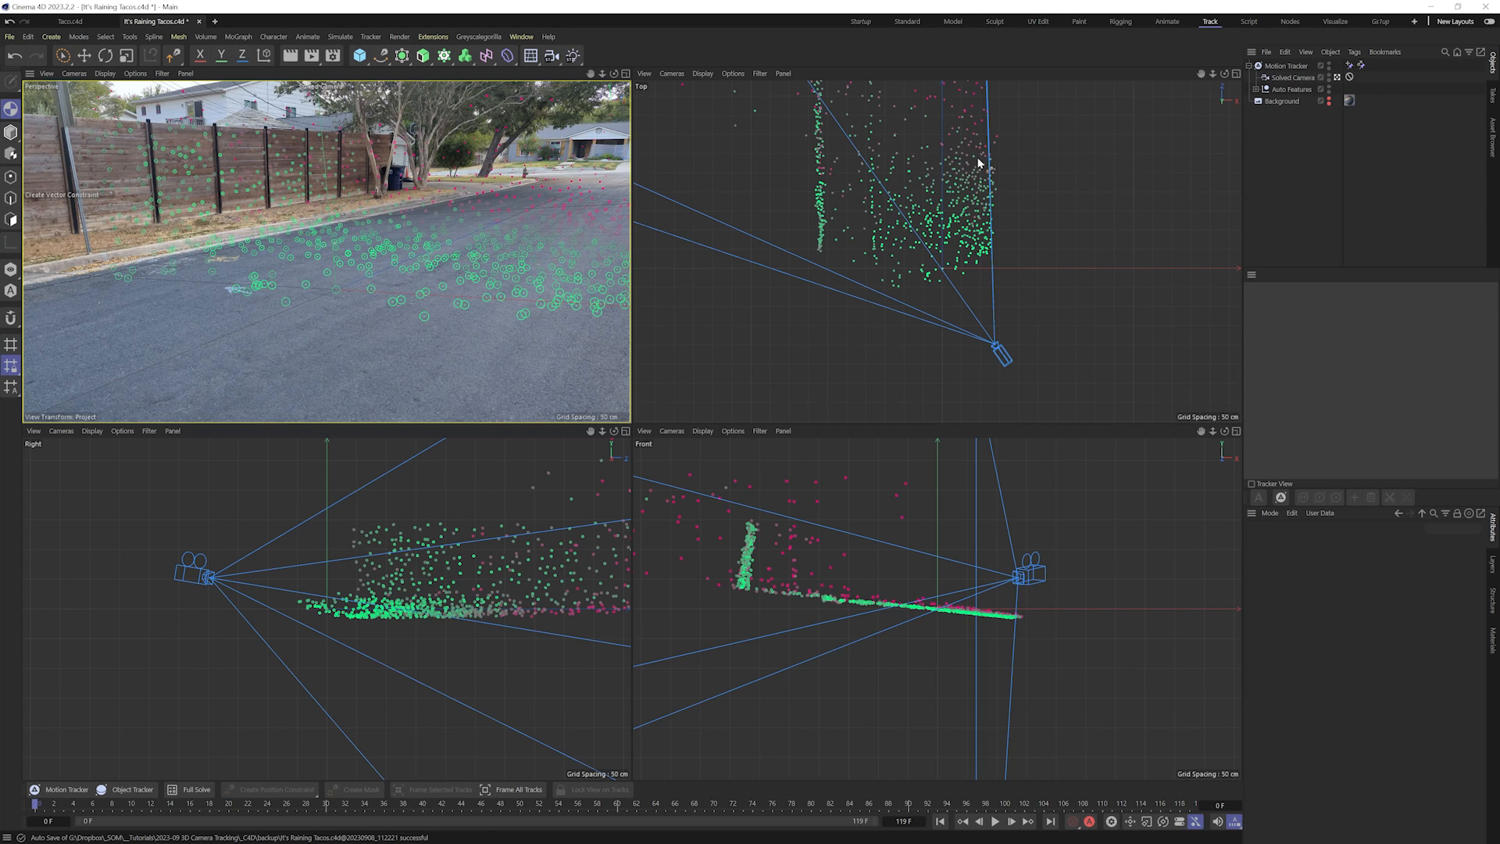
{"action": "middle_click_drag", "start_coordinate": [978, 157], "coordinate": [958, 234], "text": "alt"}
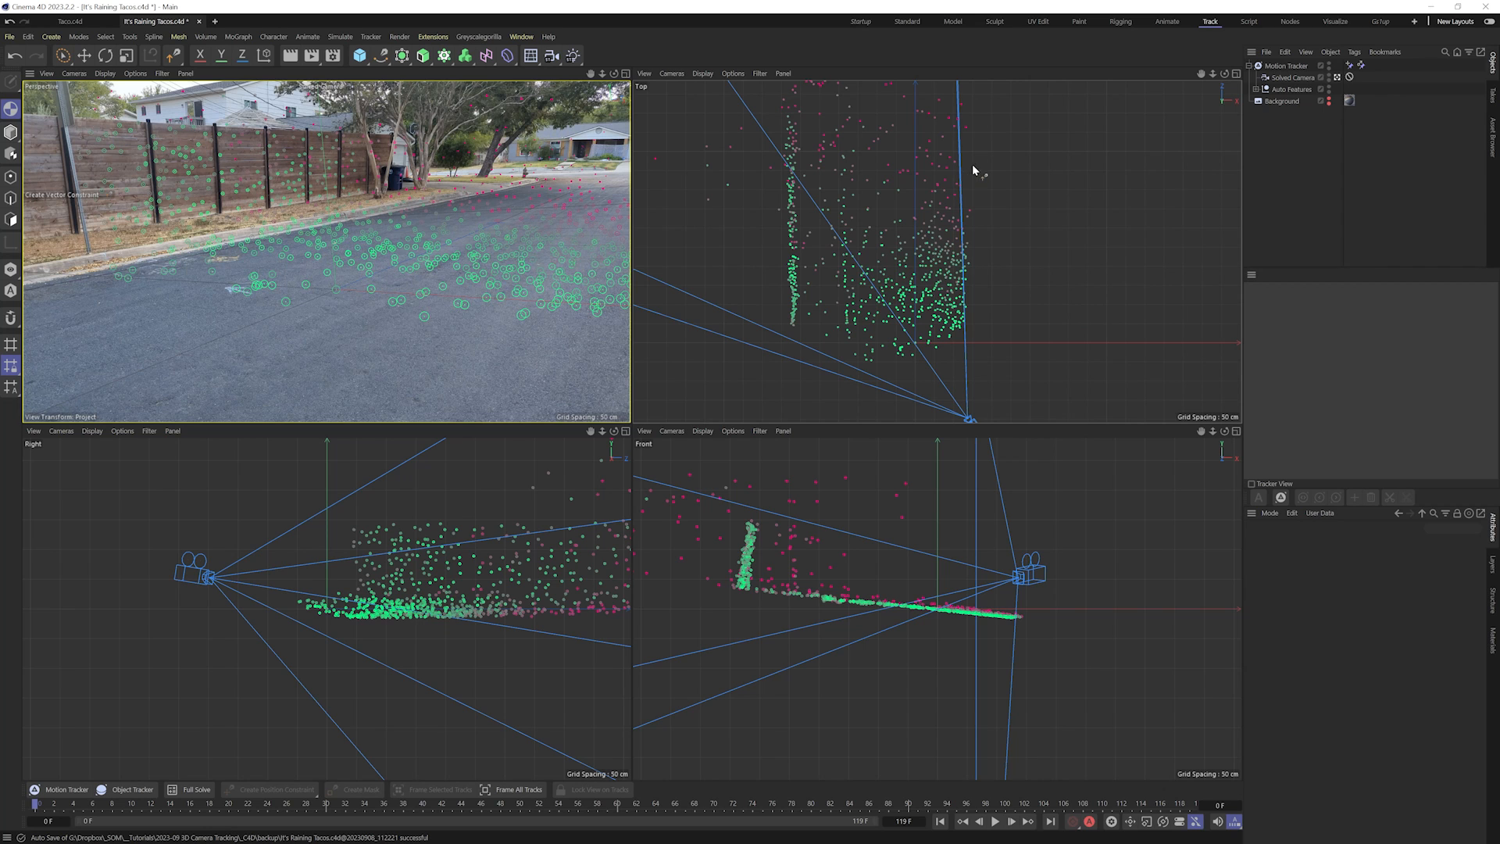
{"action": "middle_click", "coordinate": [439, 180]}
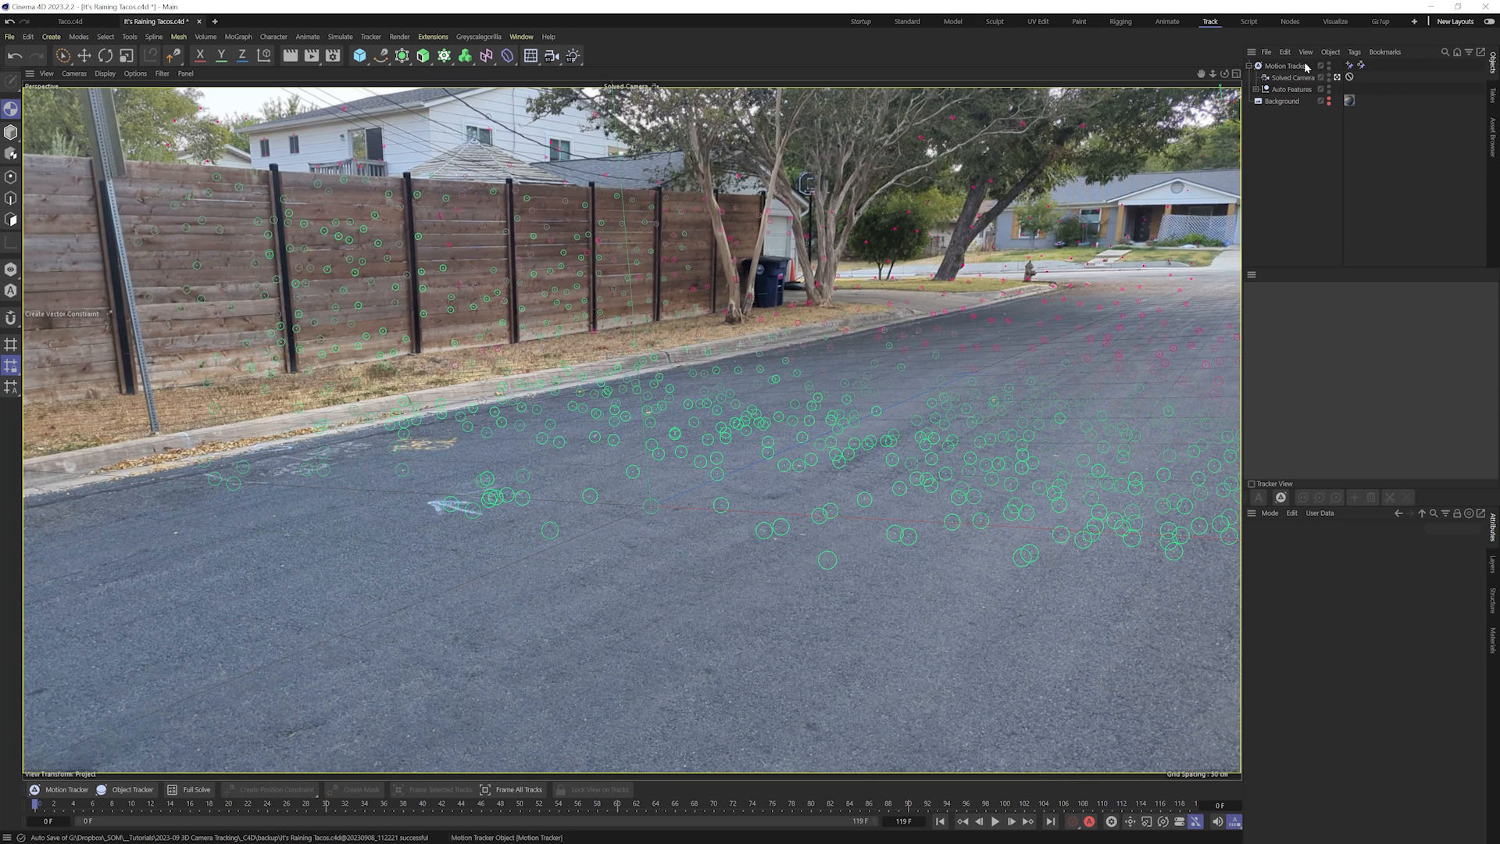
- Create a planar constraint from three widely spaced road features with axis Y, and check it by scrubbing to frame 15
{"action": "left_click", "coordinate": [1270, 67]}
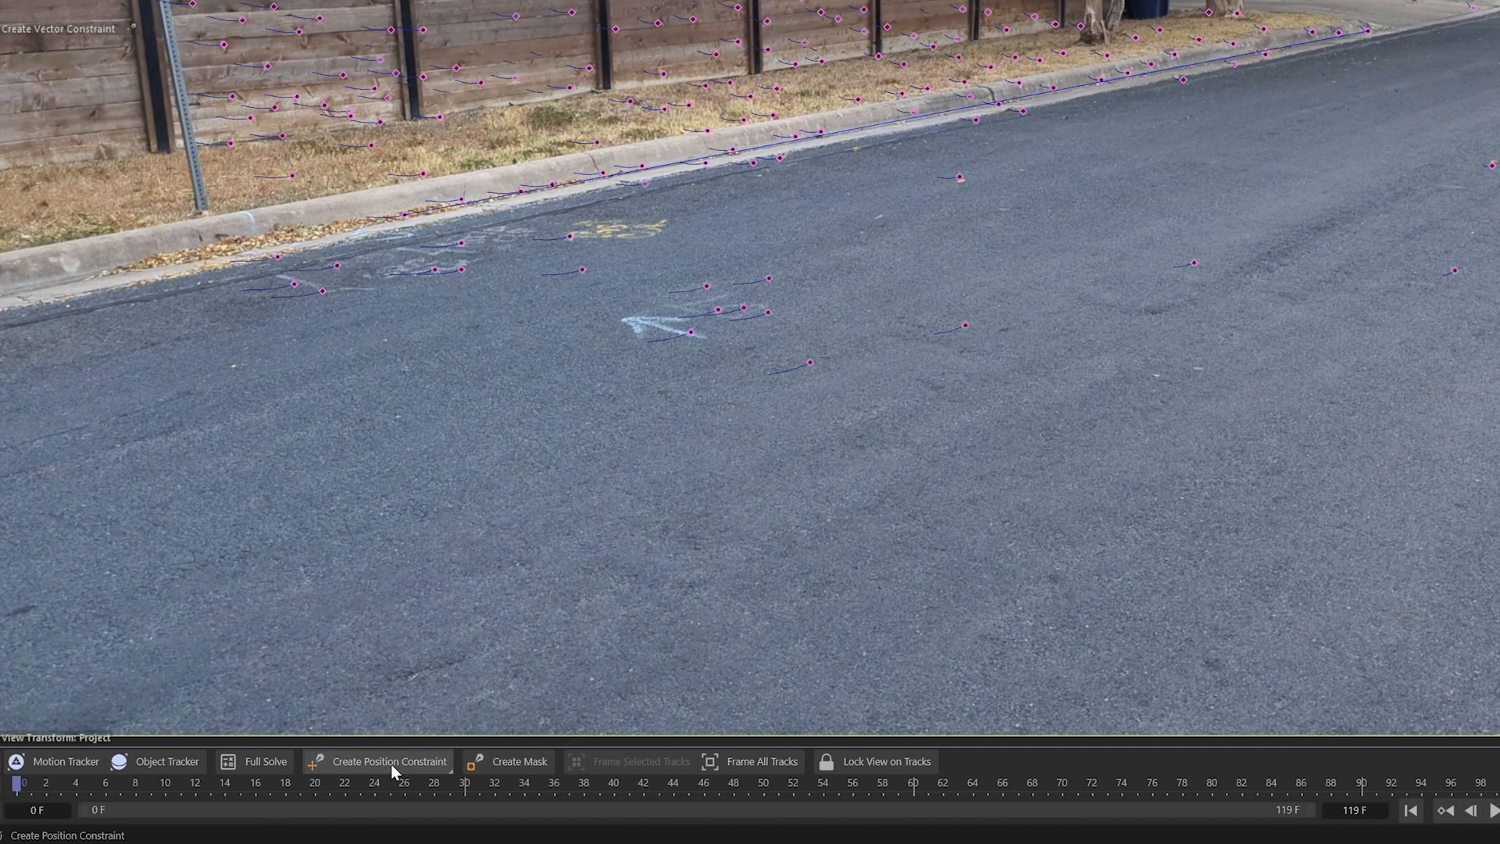
{"action": "left_click_drag", "start_coordinate": [397, 760], "coordinate": [485, 831]}
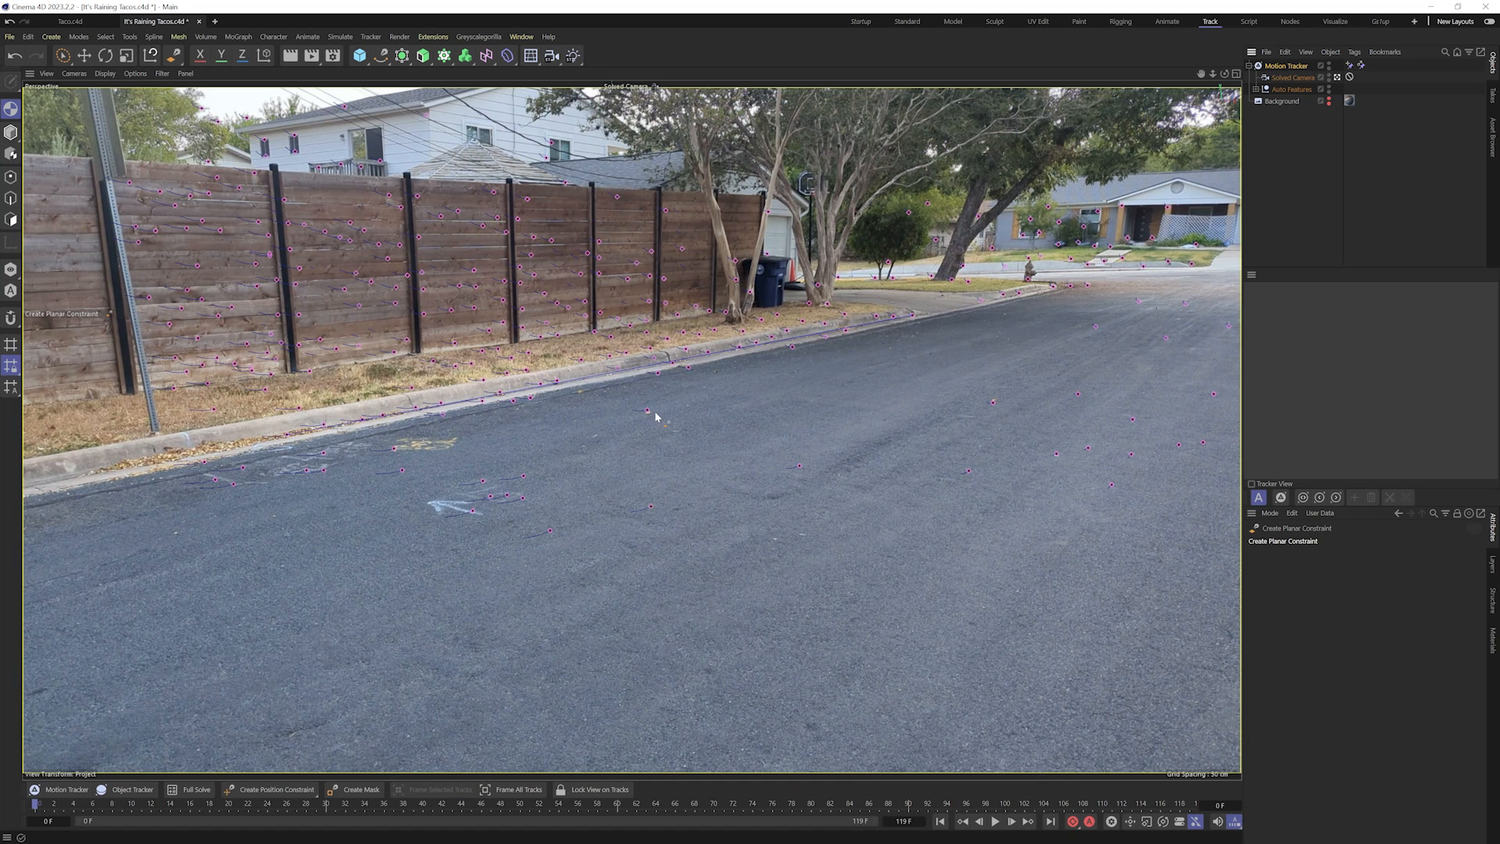
{"action": "left_click", "coordinate": [647, 409]}
{"action": "left_click", "coordinate": [970, 472]}
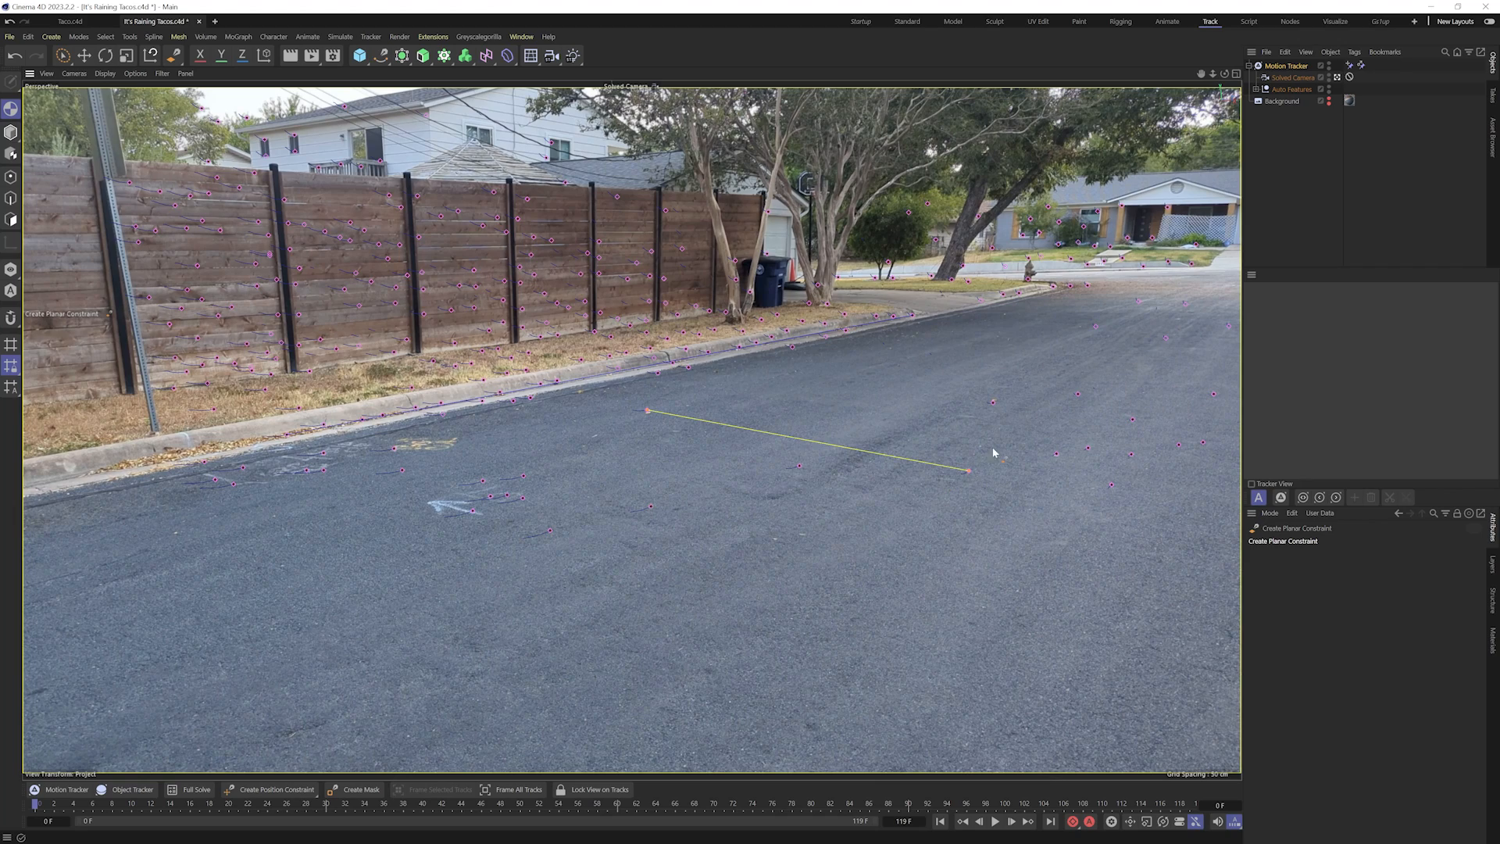
{"action": "left_click", "coordinate": [1095, 329]}
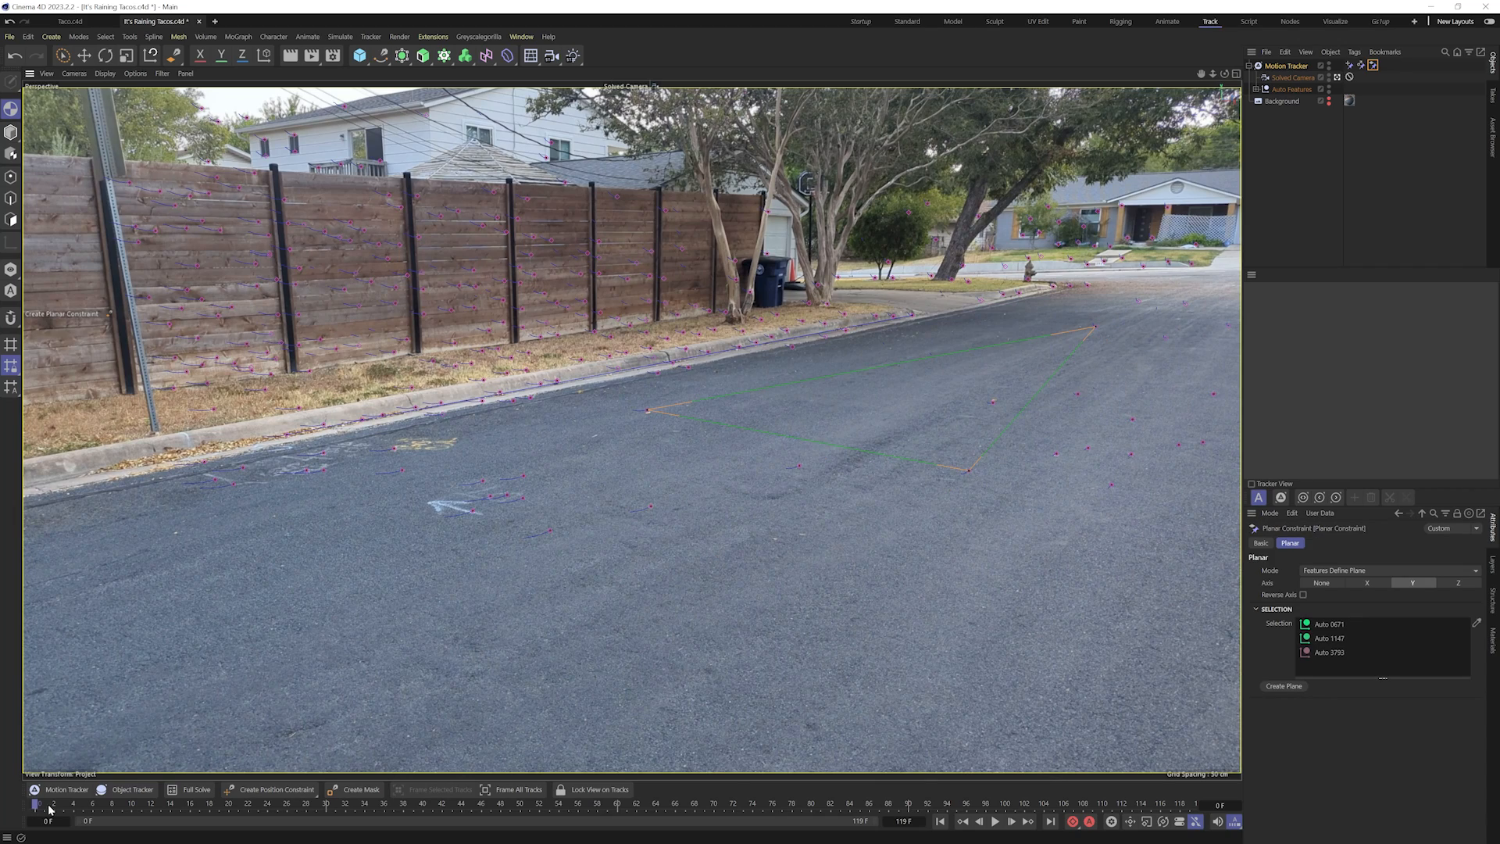
{"action": "left_click_drag", "start_coordinate": [48, 805], "coordinate": [180, 814]}
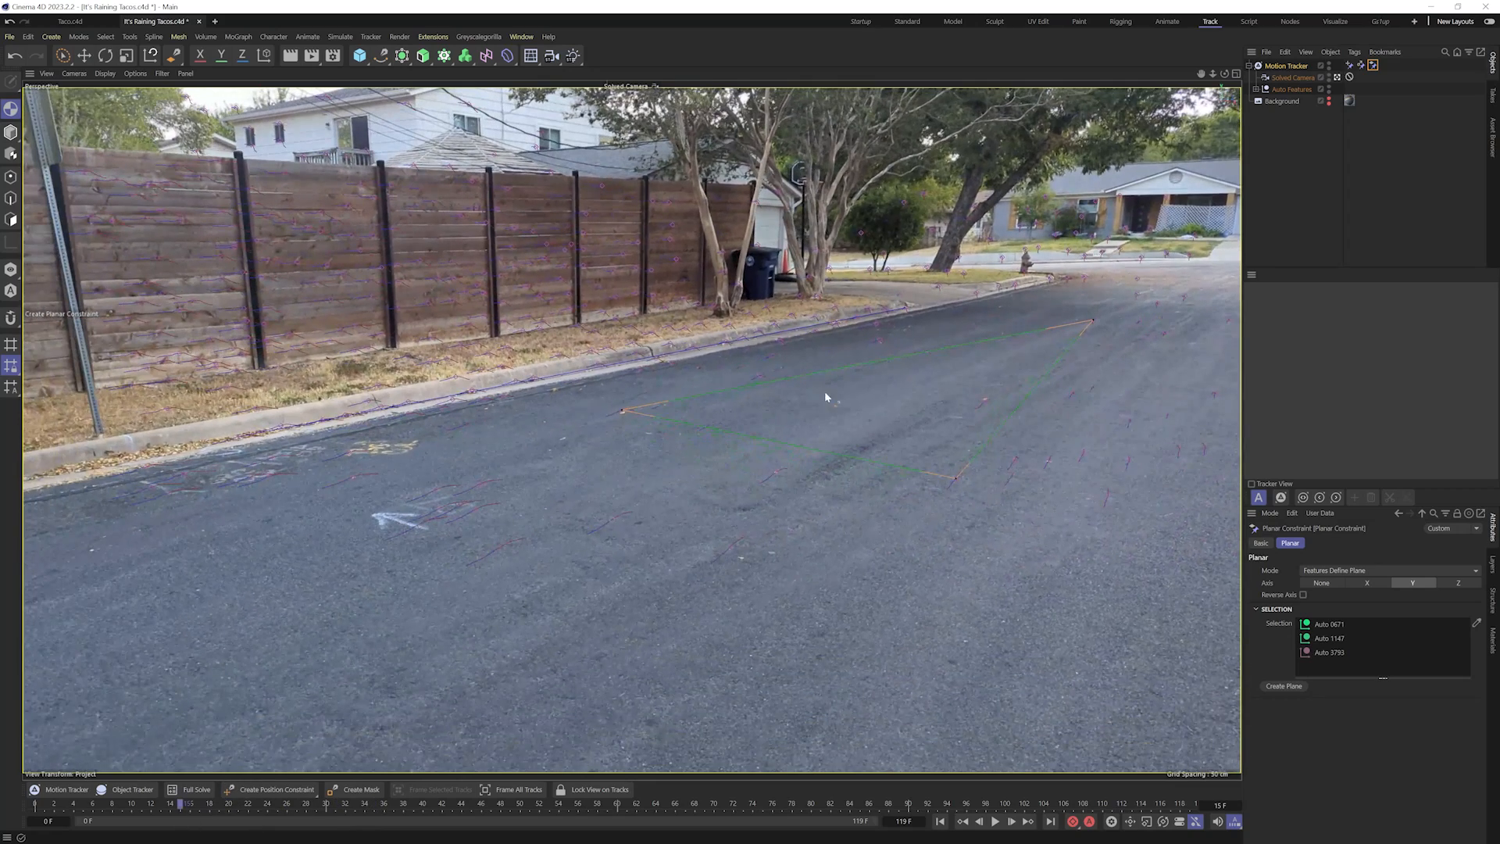
{"action": "left_click", "coordinate": [1294, 158]}
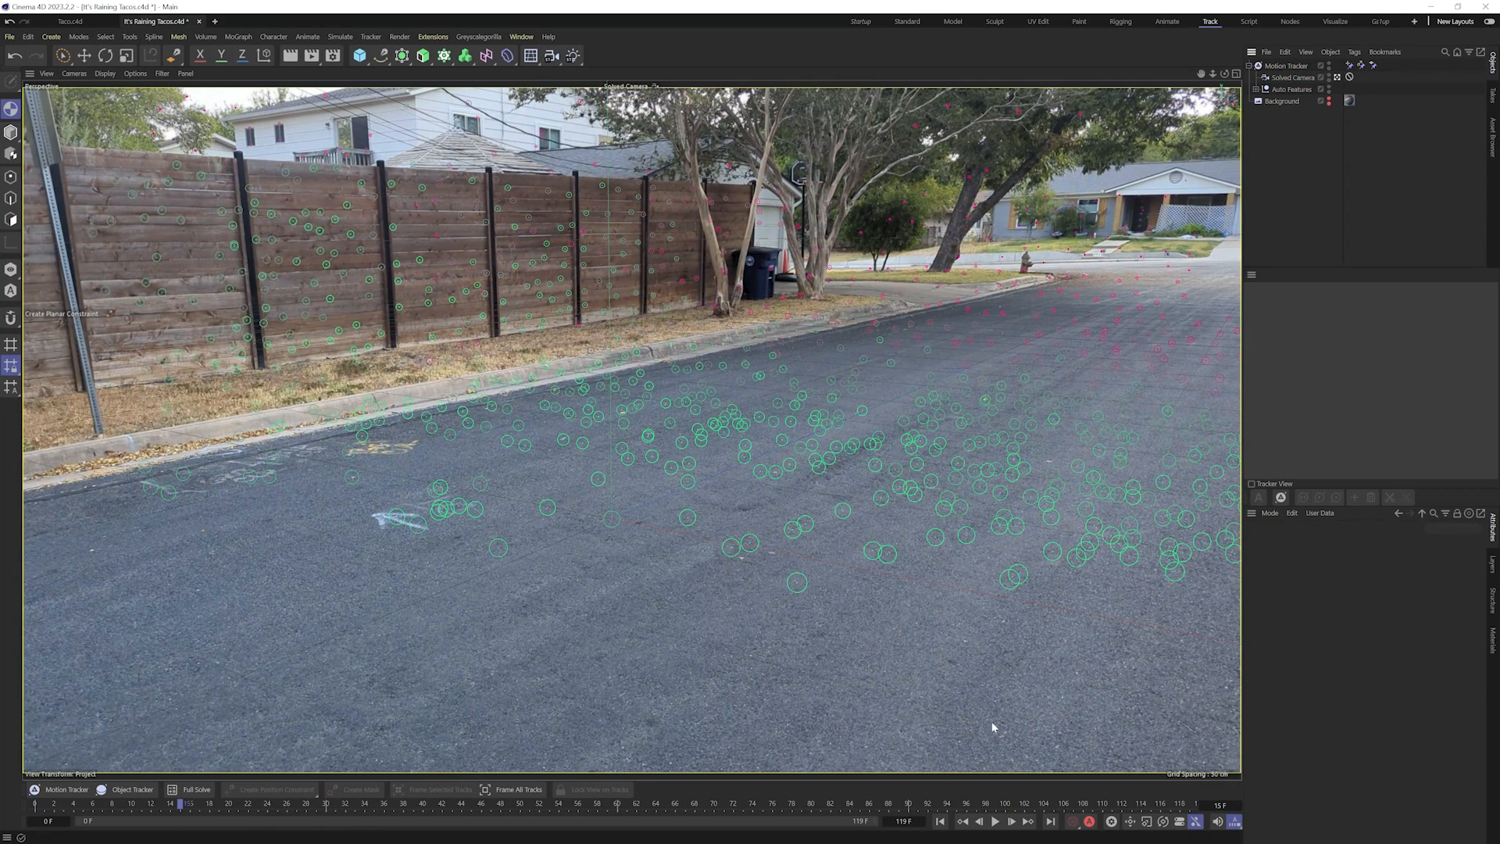
- Hide the Auto Features in the editor and render, and switch from the Track layout to the custom layout
{"action": "left_click", "coordinate": [1329, 87], "text": "alt"}
{"action": "left_click", "coordinate": [1328, 88], "text": "alt"}
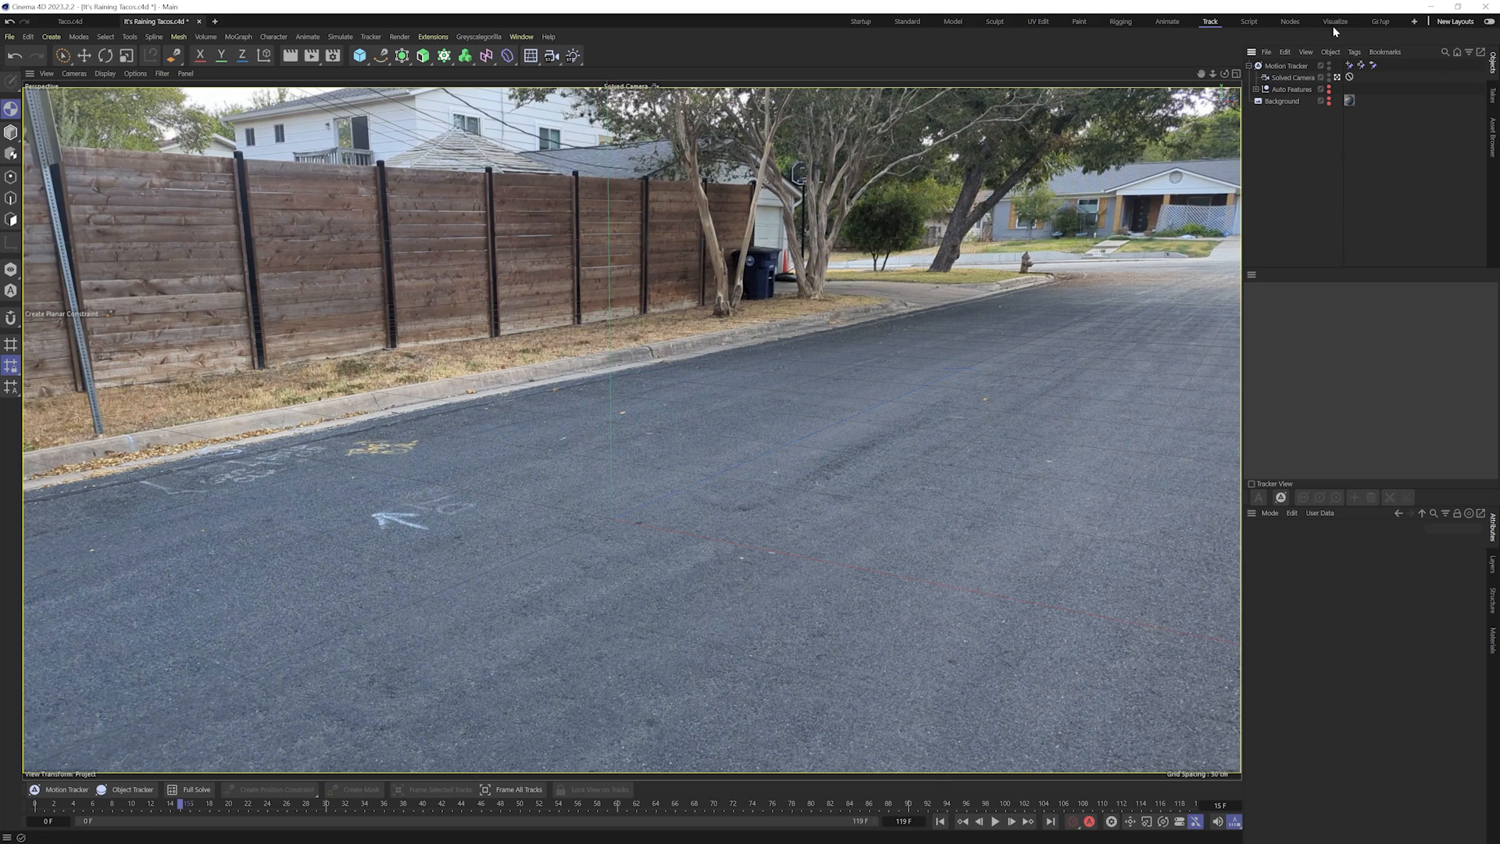
{"action": "left_click", "coordinate": [1379, 21]}
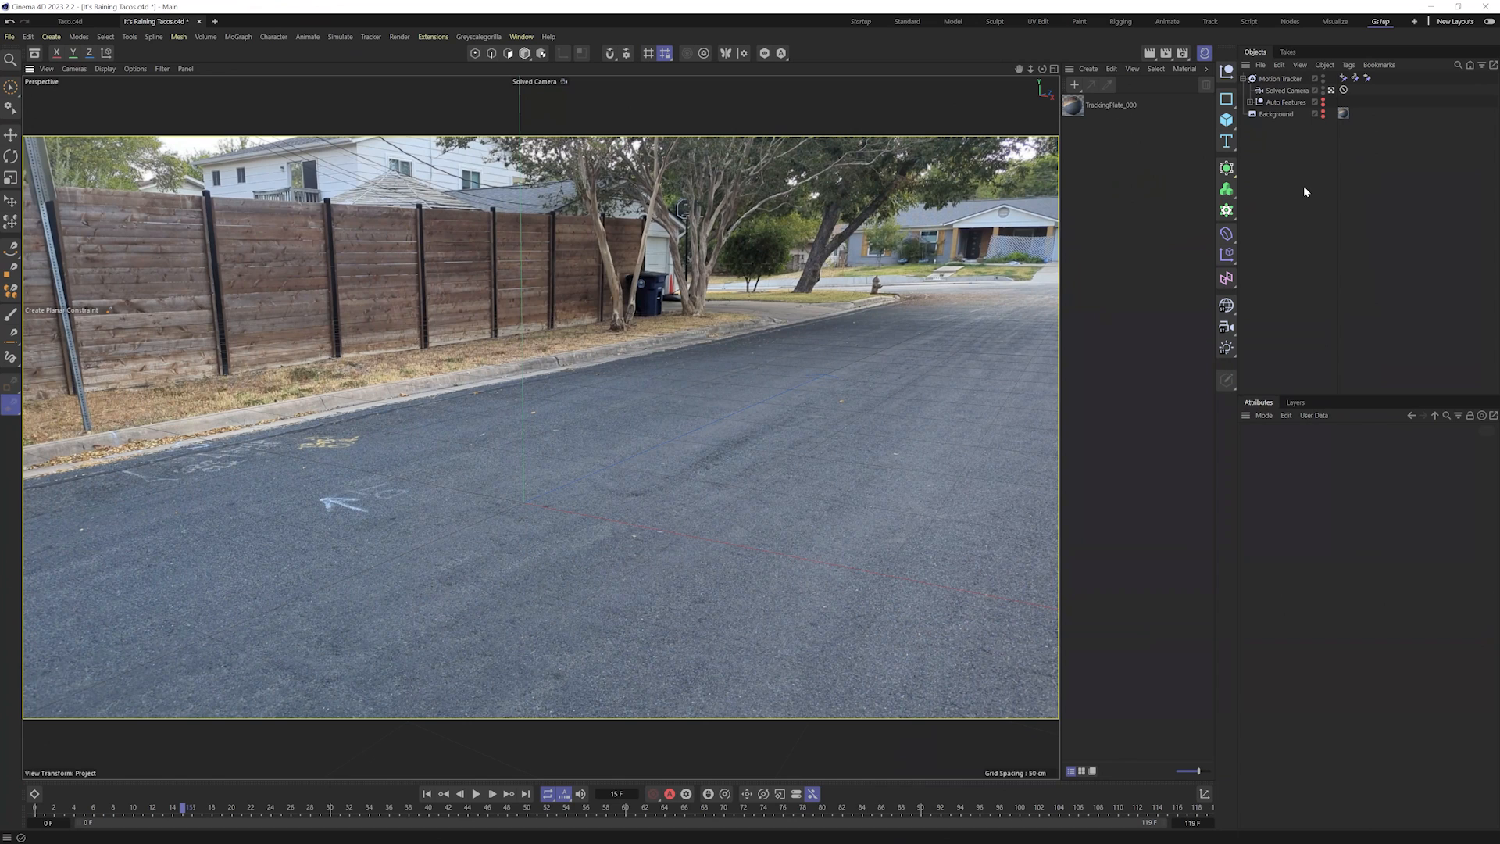
- Add a test cube and set its X, Y and Z sizes to 20 cm
{"action": "left_click", "coordinate": [1226, 118]}
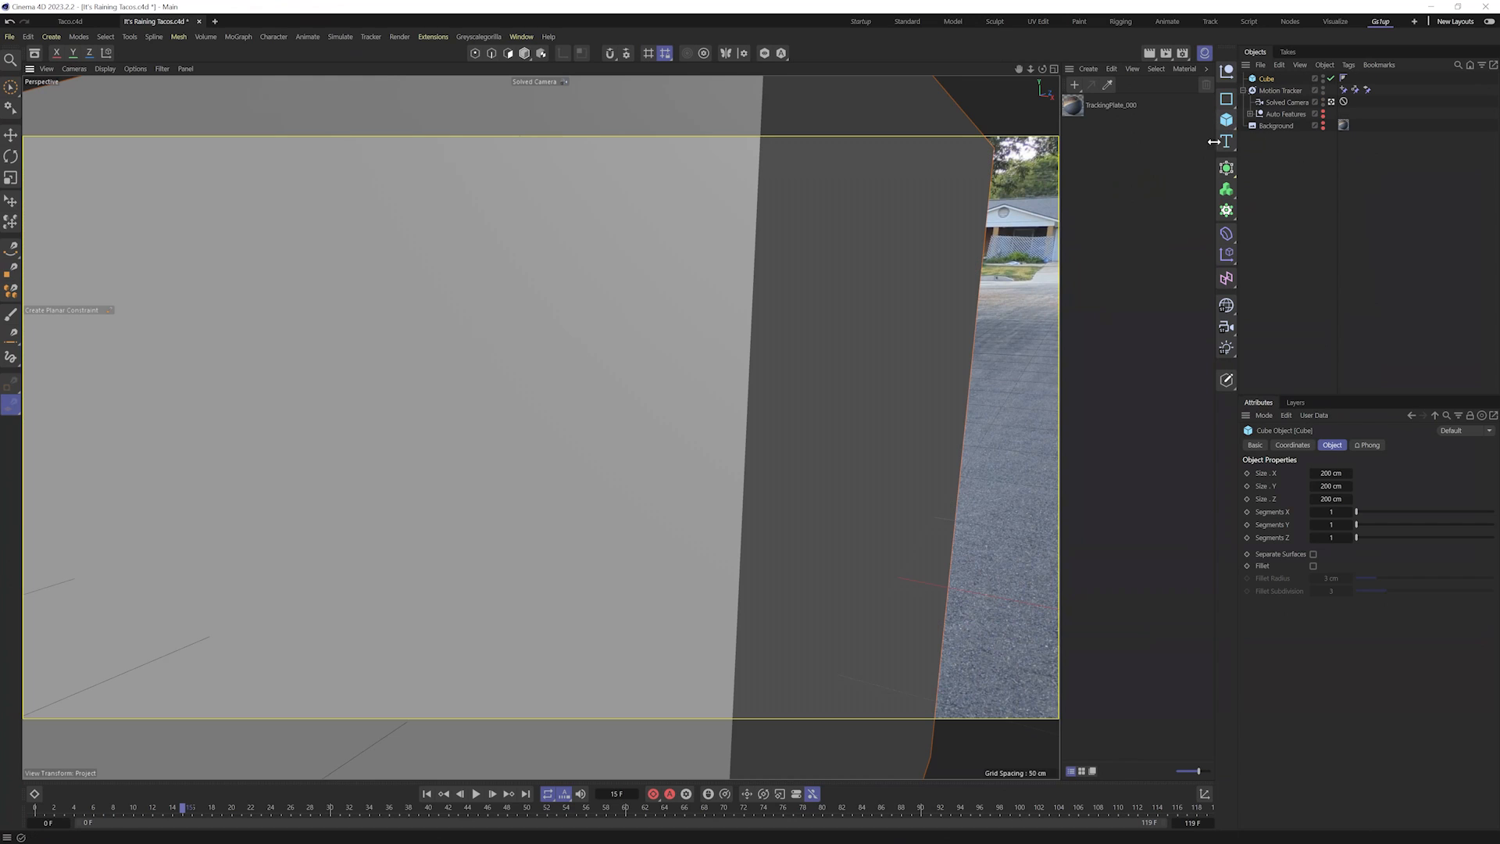
{"action": "left_click", "coordinate": [1330, 483]}
{"action": "left_click", "coordinate": [1328, 474]}
{"action": "type", "text": "20"}
{"action": "key", "text": "Tab"}
{"action": "type", "text": "20"}
{"action": "key", "text": "Tab"}
{"action": "type", "text": "20"}
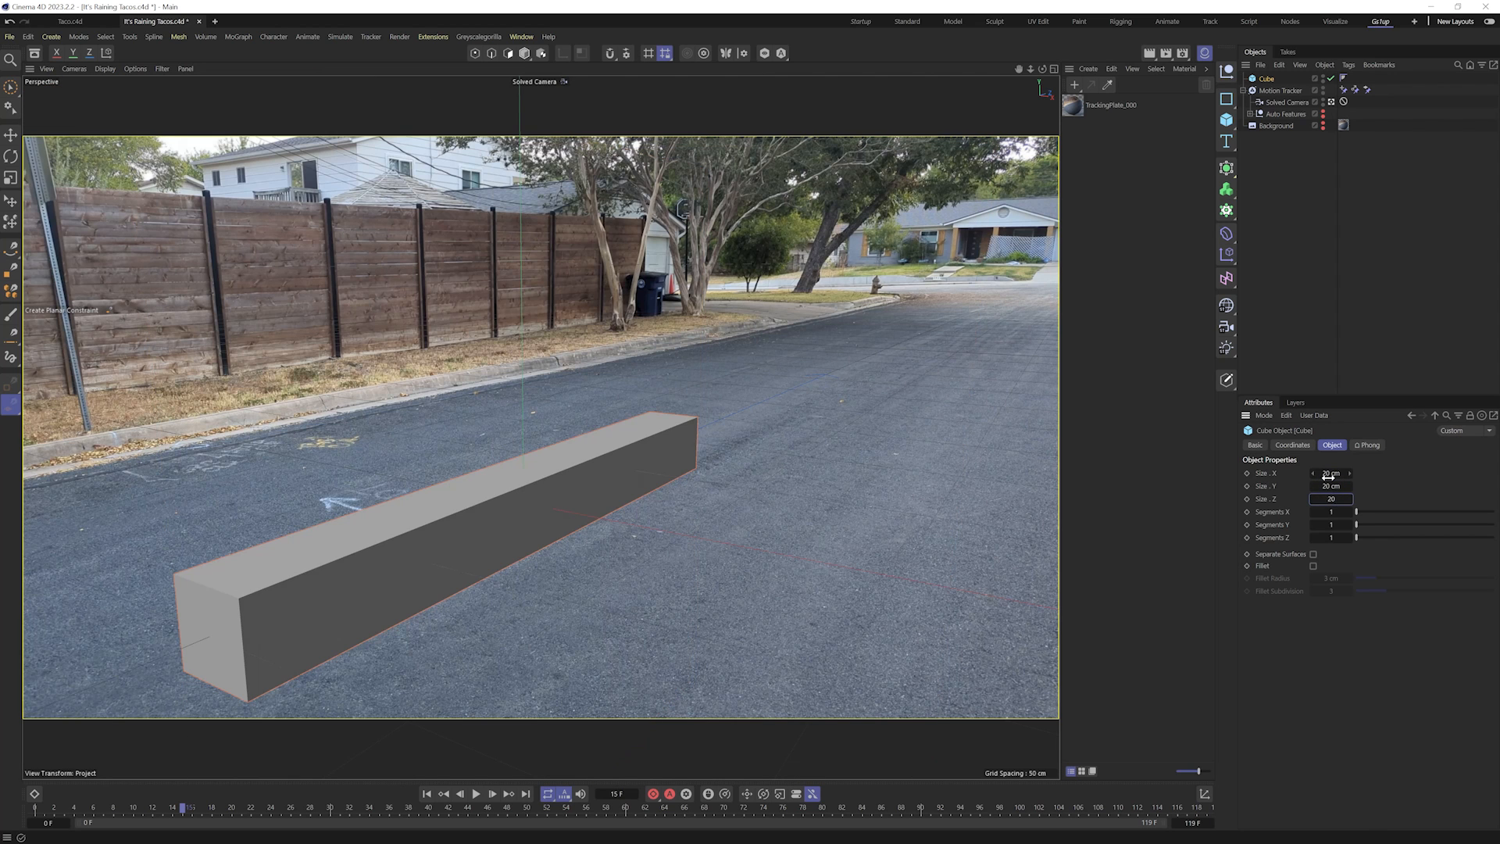
{"action": "key", "text": "Tab"}
- Set the cube's Y position to 10 cm to rest it on the road
{"action": "left_click", "coordinate": [1293, 444]}
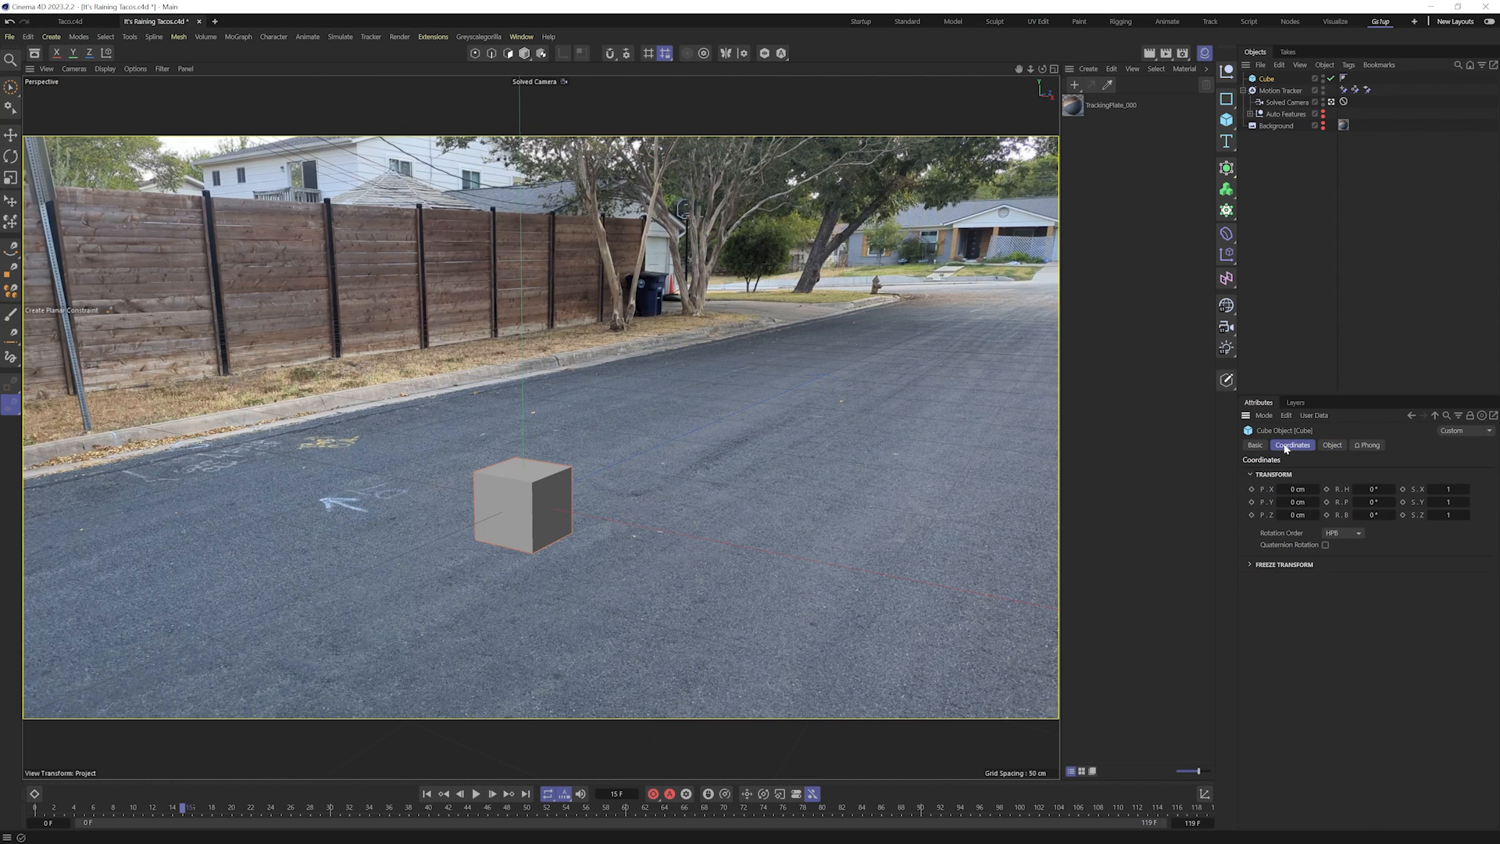
{"action": "left_click", "coordinate": [1296, 502]}
{"action": "type", "text": "10"}
{"action": "key", "text": "Return"}
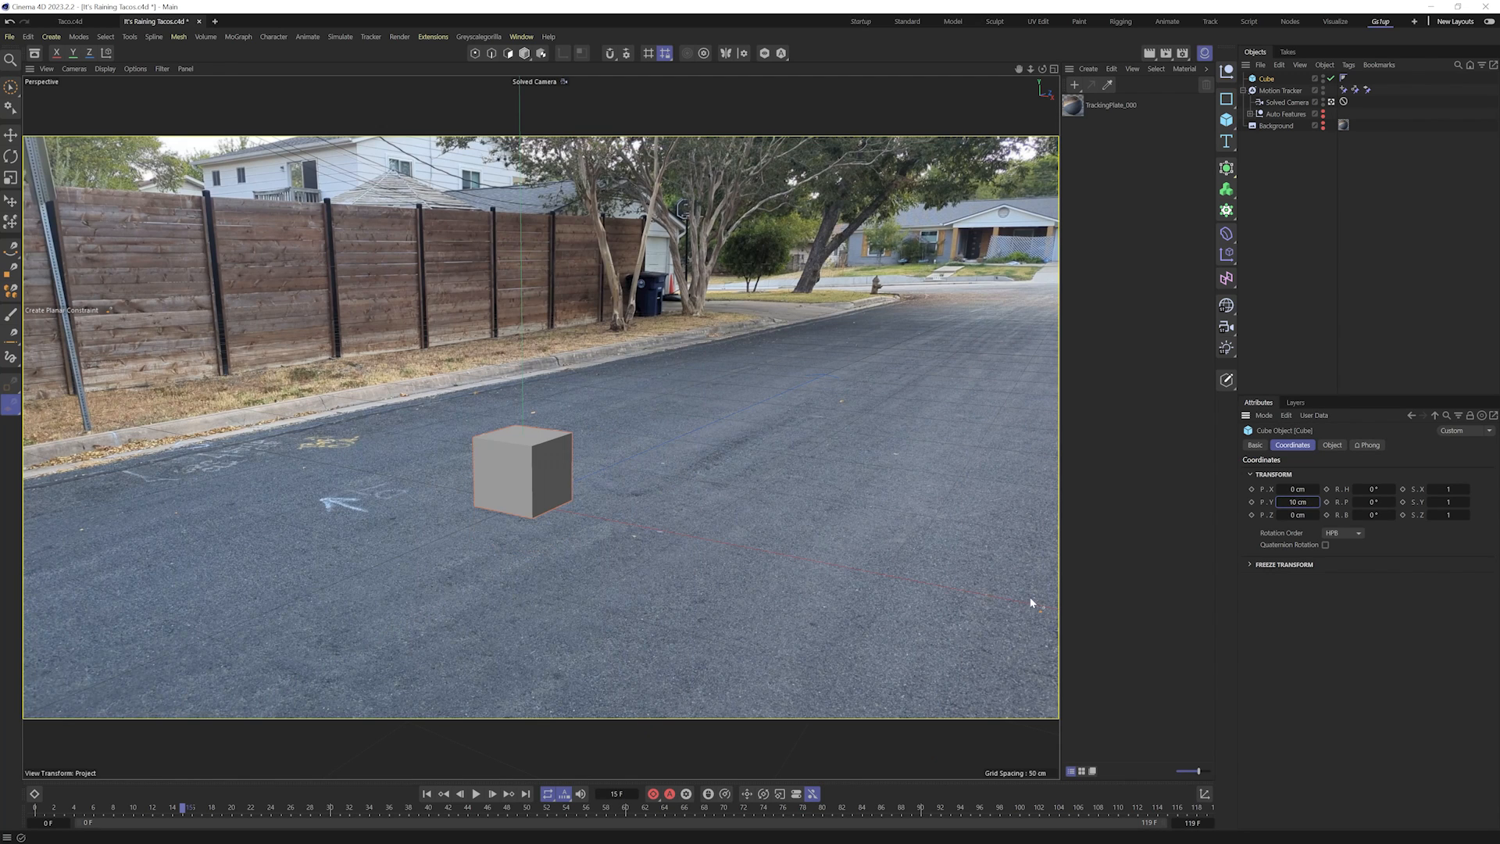
- Play the animation from frame 0 to check that the cube sticks to the road, return to frame 0 and delete the cube
{"action": "left_click_drag", "start_coordinate": [63, 805], "coordinate": [0, 816]}
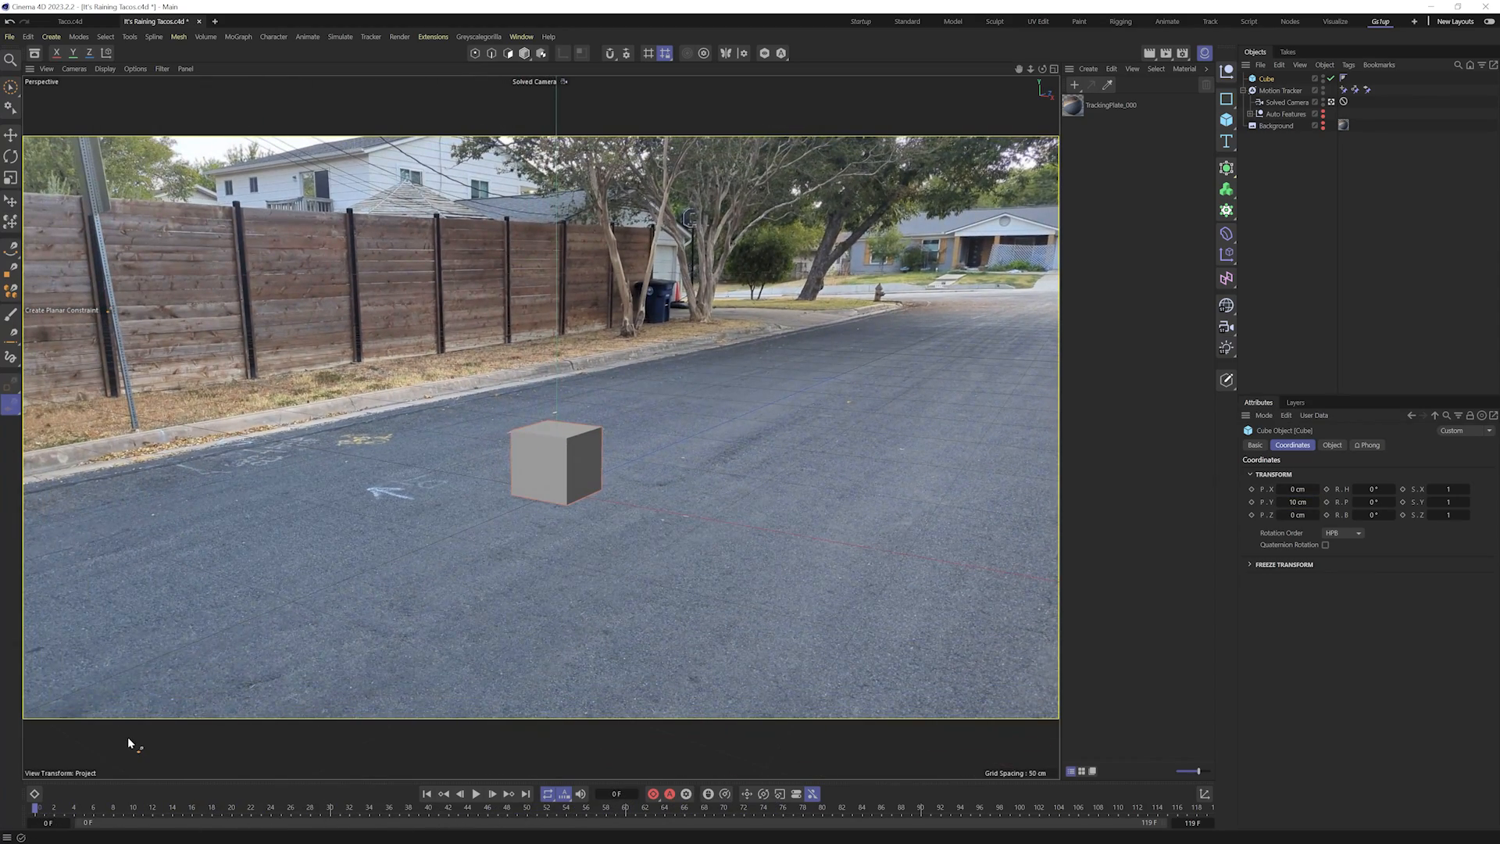
{"action": "key", "text": "F8"}
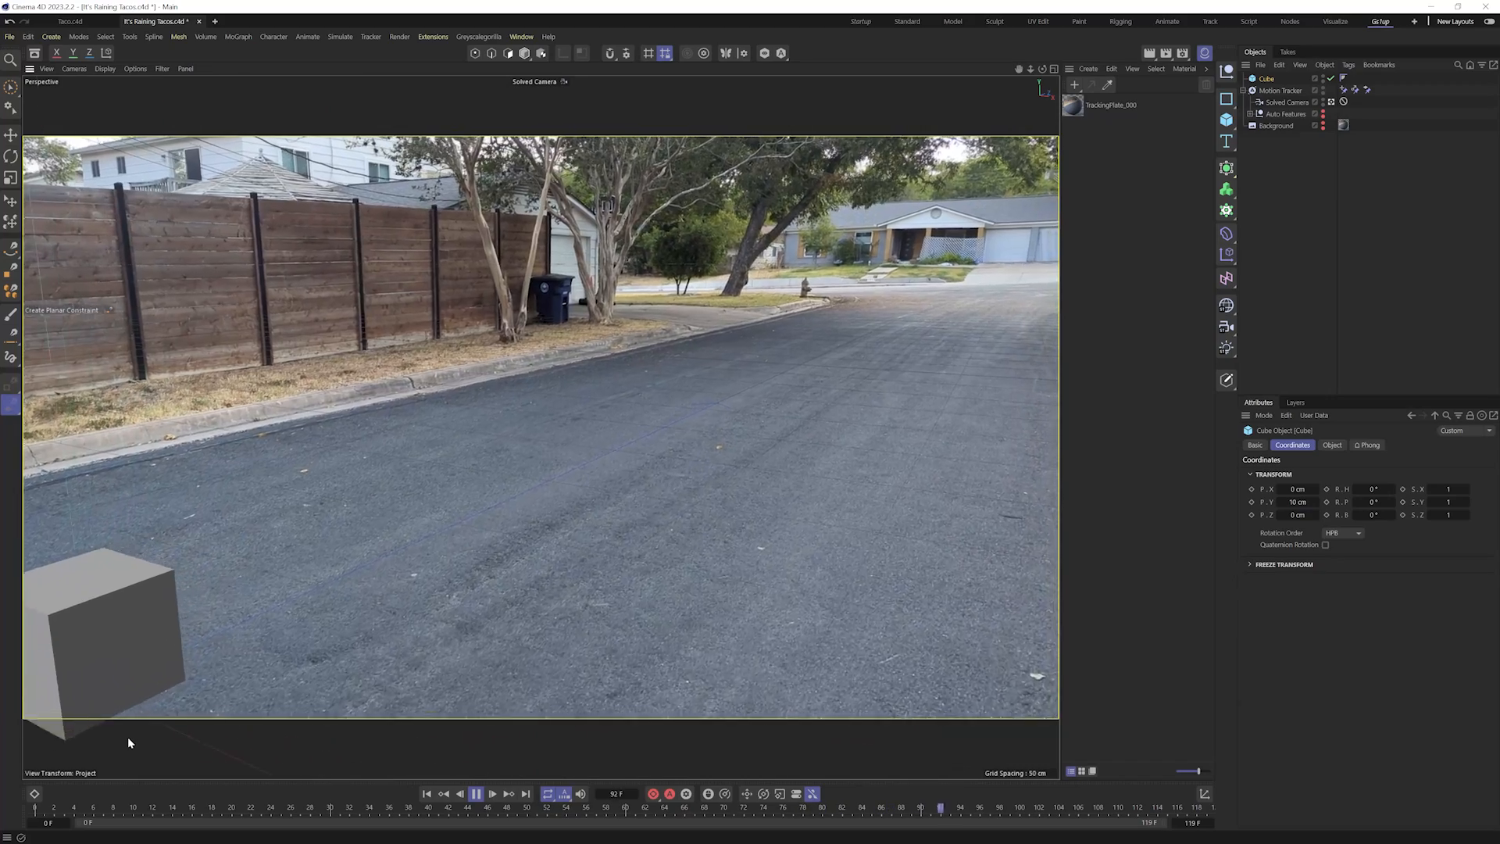
{"action": "key", "text": "F8"}
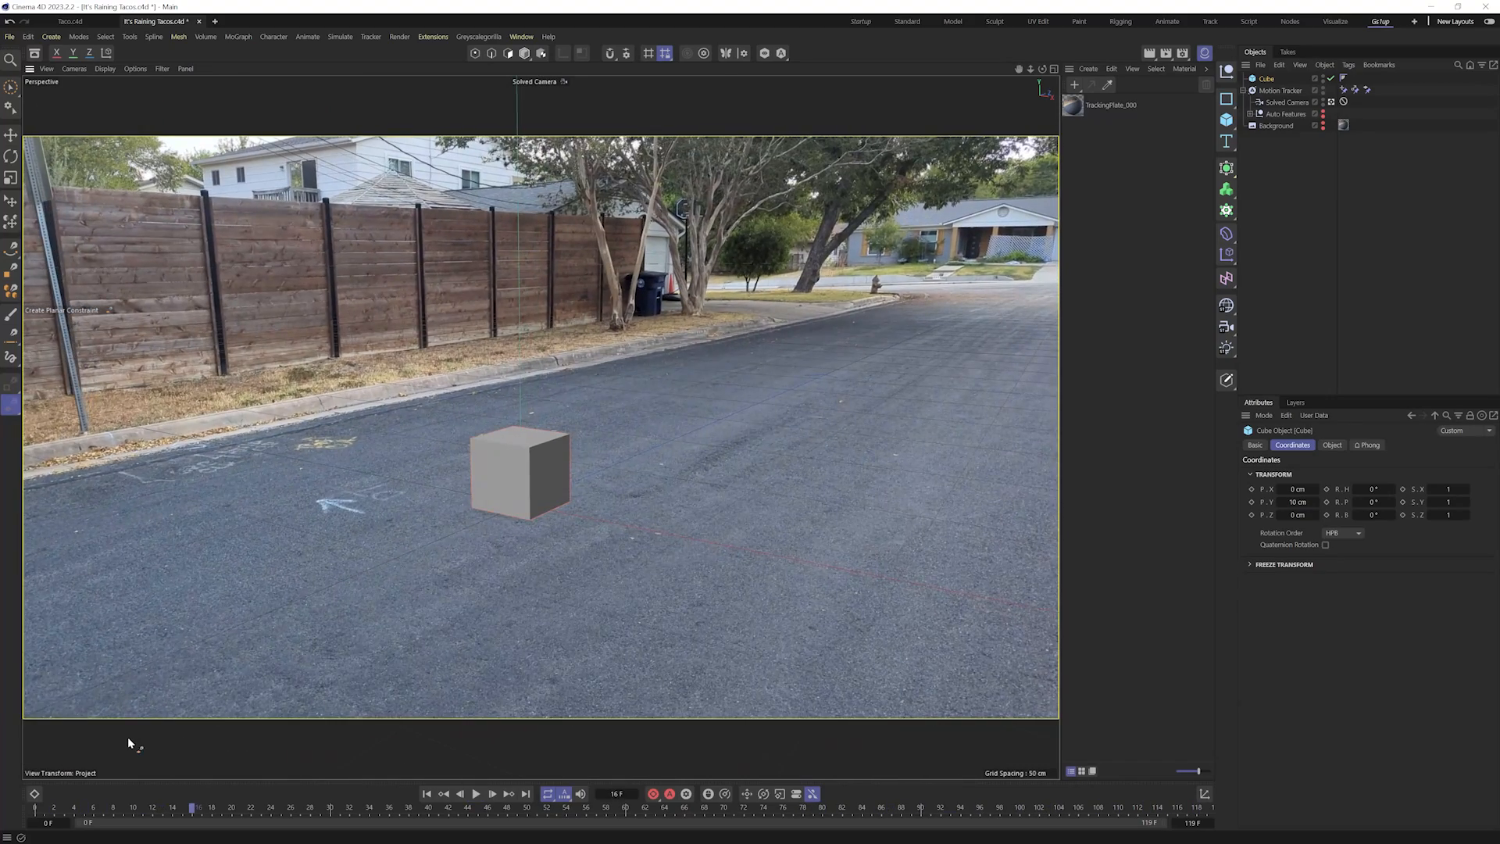
{"action": "left_click_drag", "start_coordinate": [110, 807], "coordinate": [1, 806]}
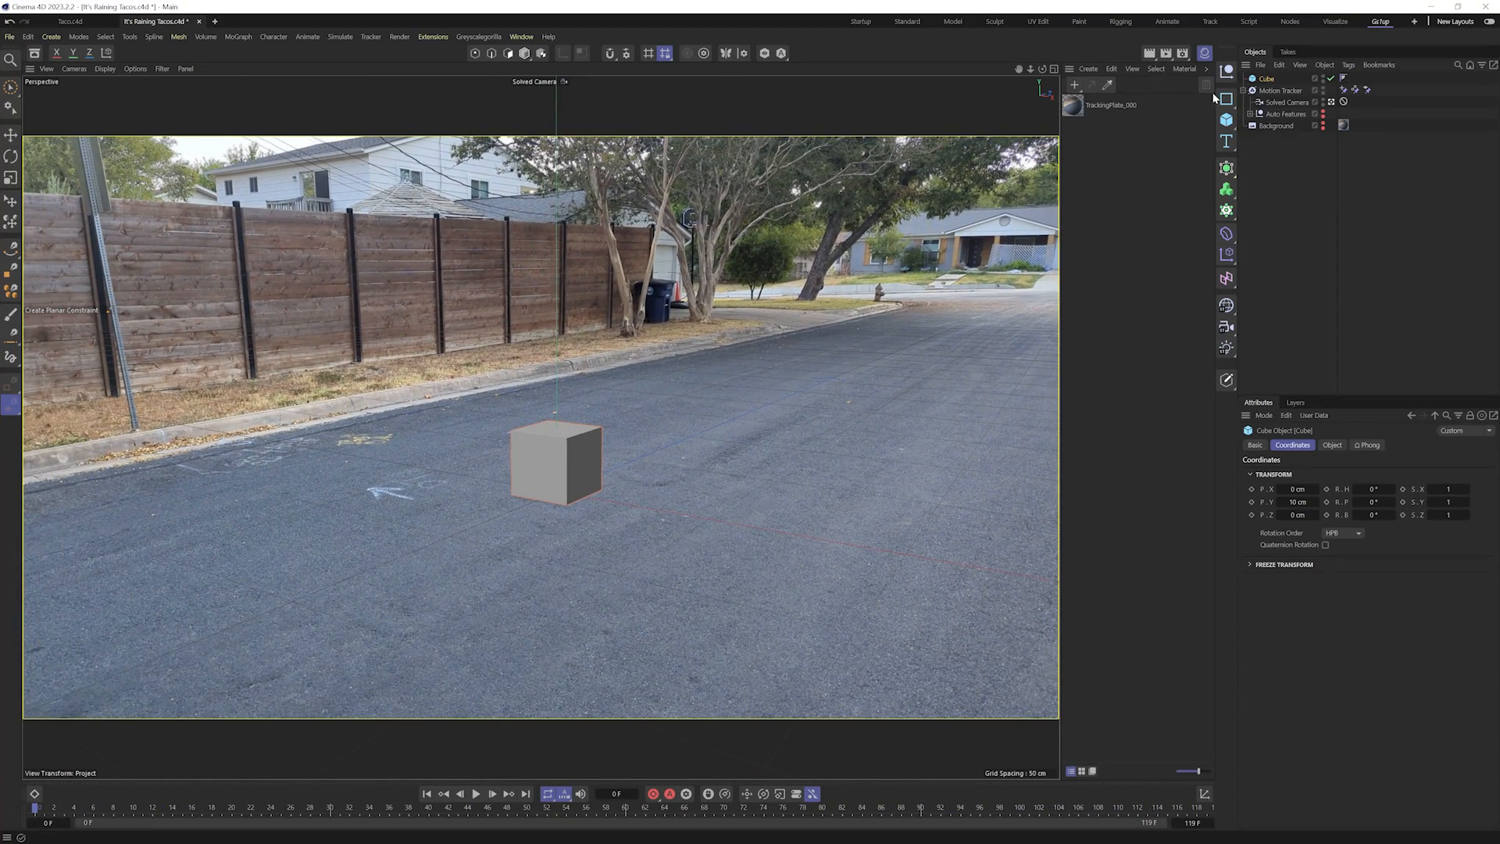
{"action": "key", "text": "Delete"}
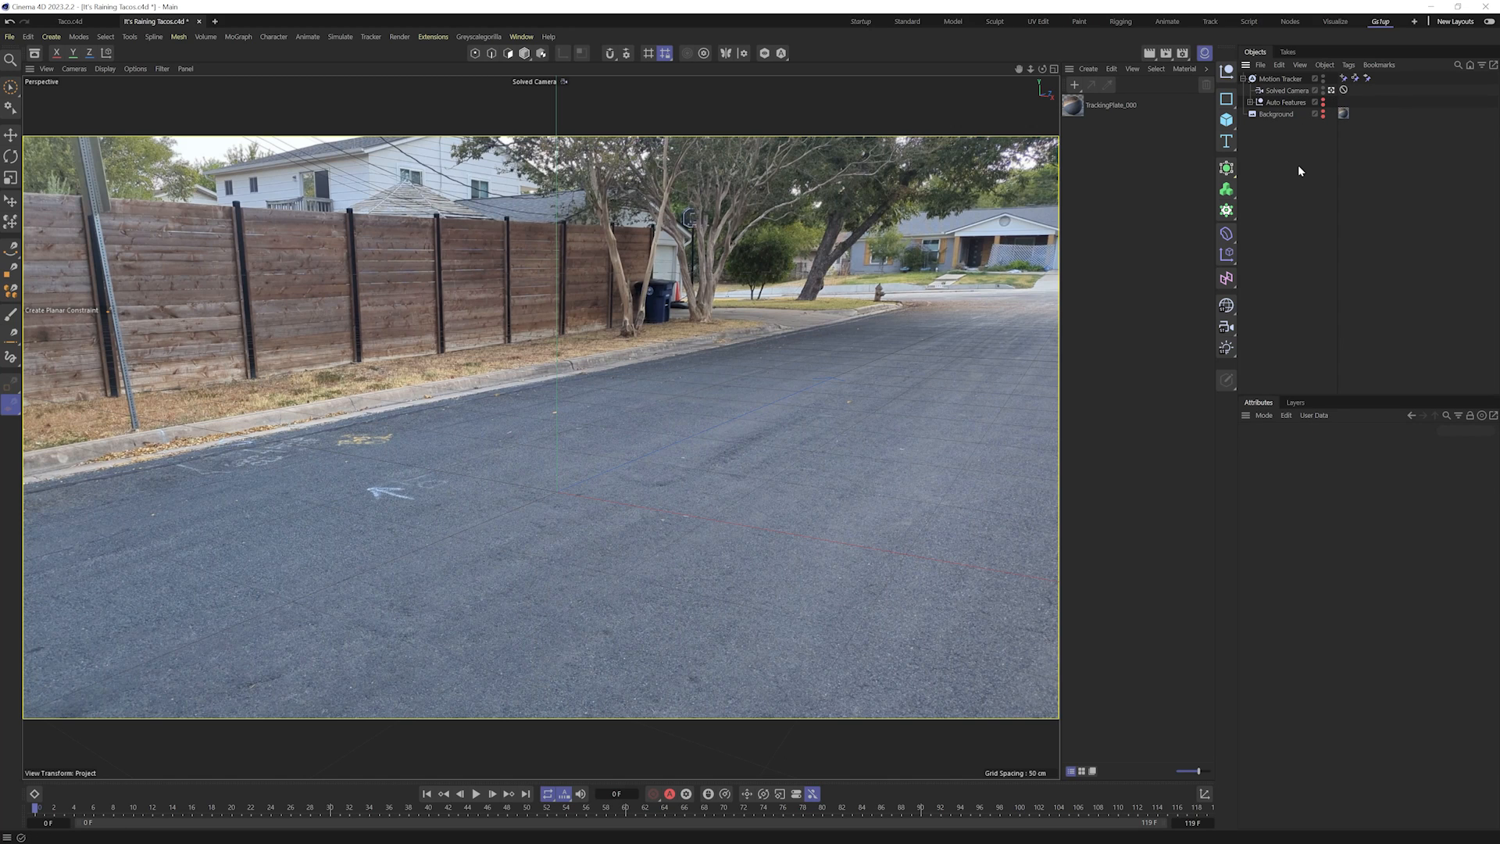
- Add a plane and move it down the road to about X 36.5 cm and Z 479 cm, checking its coverage at frame 119
{"action": "left_click", "coordinate": [1226, 121]}
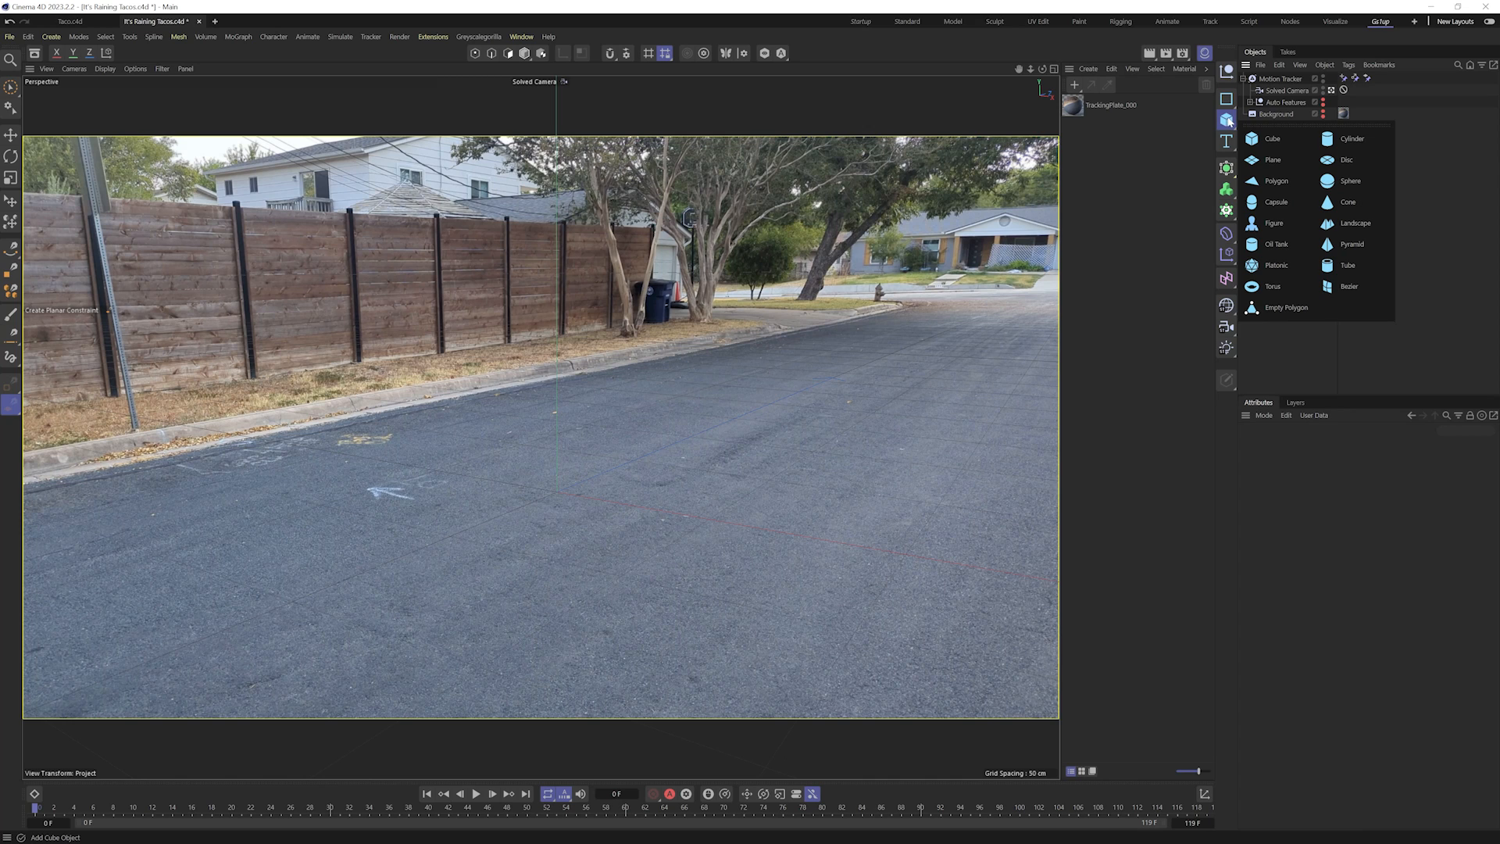
{"action": "left_click", "coordinate": [1266, 161]}
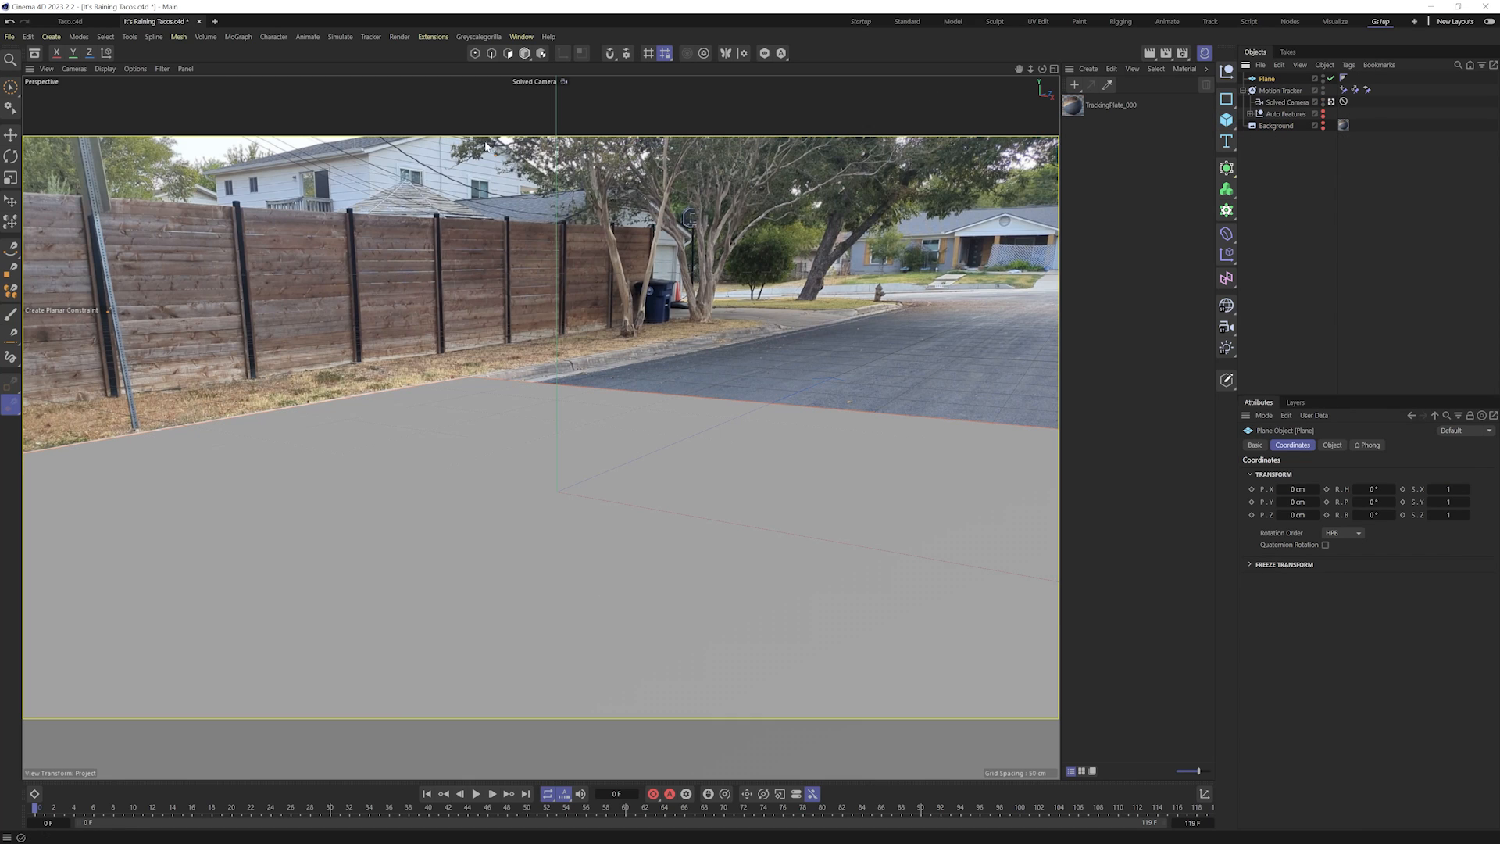
{"action": "left_click", "coordinate": [512, 55]}
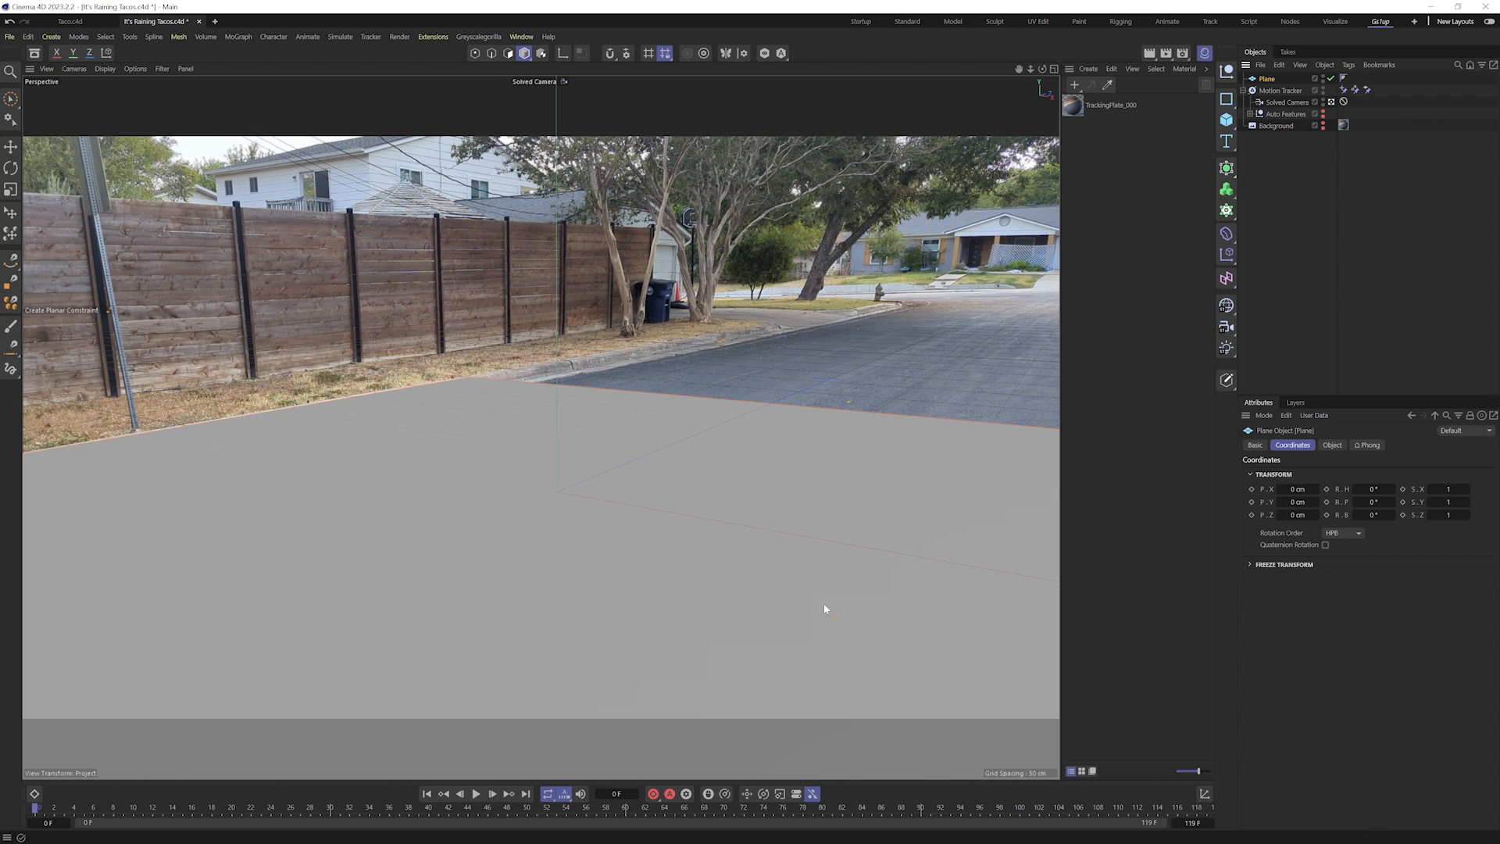
{"action": "key", "text": "9"}
{"action": "mouse_move", "coordinate": [606, 472]}
{"action": "left_mouse_down"}
{"action": "mouse_move", "coordinate": [845, 348]}
{"action": "mouse_move", "coordinate": [1004, 300]}
{"action": "left_mouse_up"}
{"action": "left_click_drag", "start_coordinate": [35, 807], "coordinate": [1260, 504]}
{"action": "left_click_drag", "start_coordinate": [866, 382], "coordinate": [936, 393]}
{"action": "left_click", "coordinate": [1254, 80]}
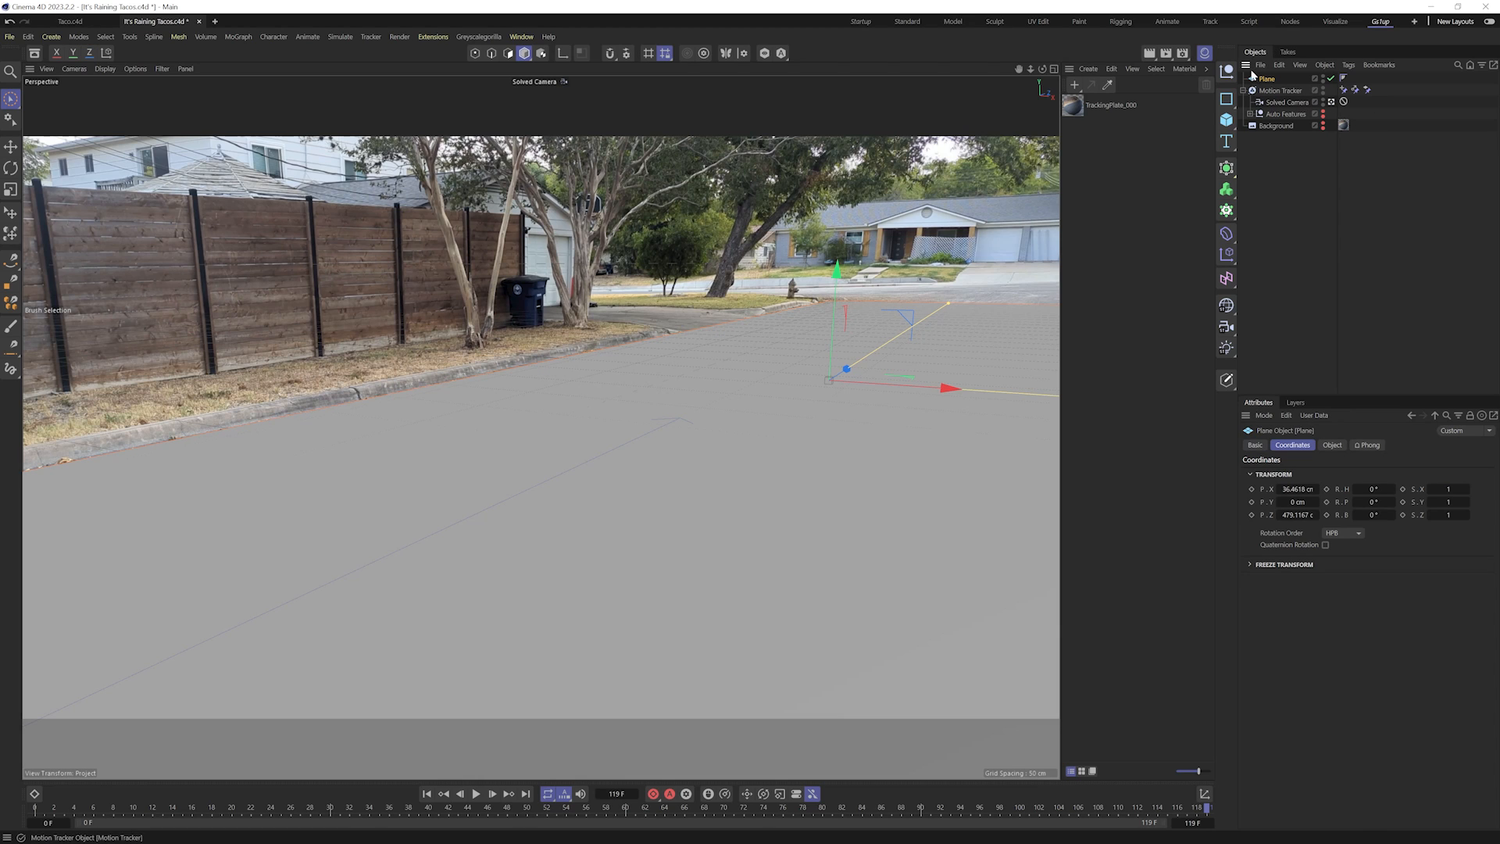
- Set the plane's width and height segments to 1 and make it editable
{"action": "left_click", "coordinate": [1332, 445]}
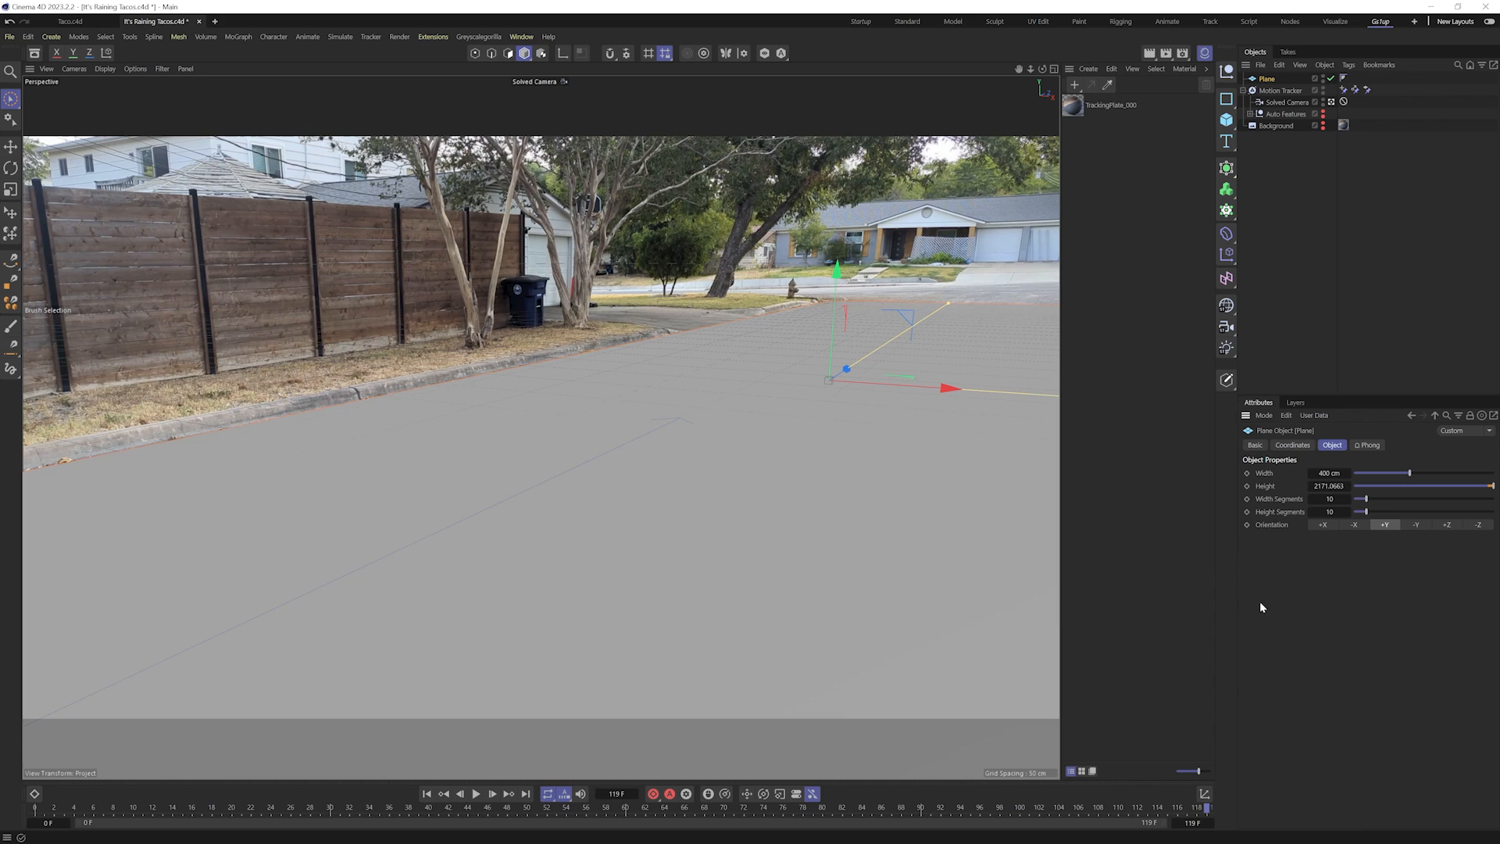
{"action": "left_click", "coordinate": [1327, 499]}
{"action": "type", "text": "1"}
{"action": "key", "text": "Tab"}
{"action": "type", "text": "1"}
{"action": "key", "text": "Return"}
{"action": "key", "text": "c"}
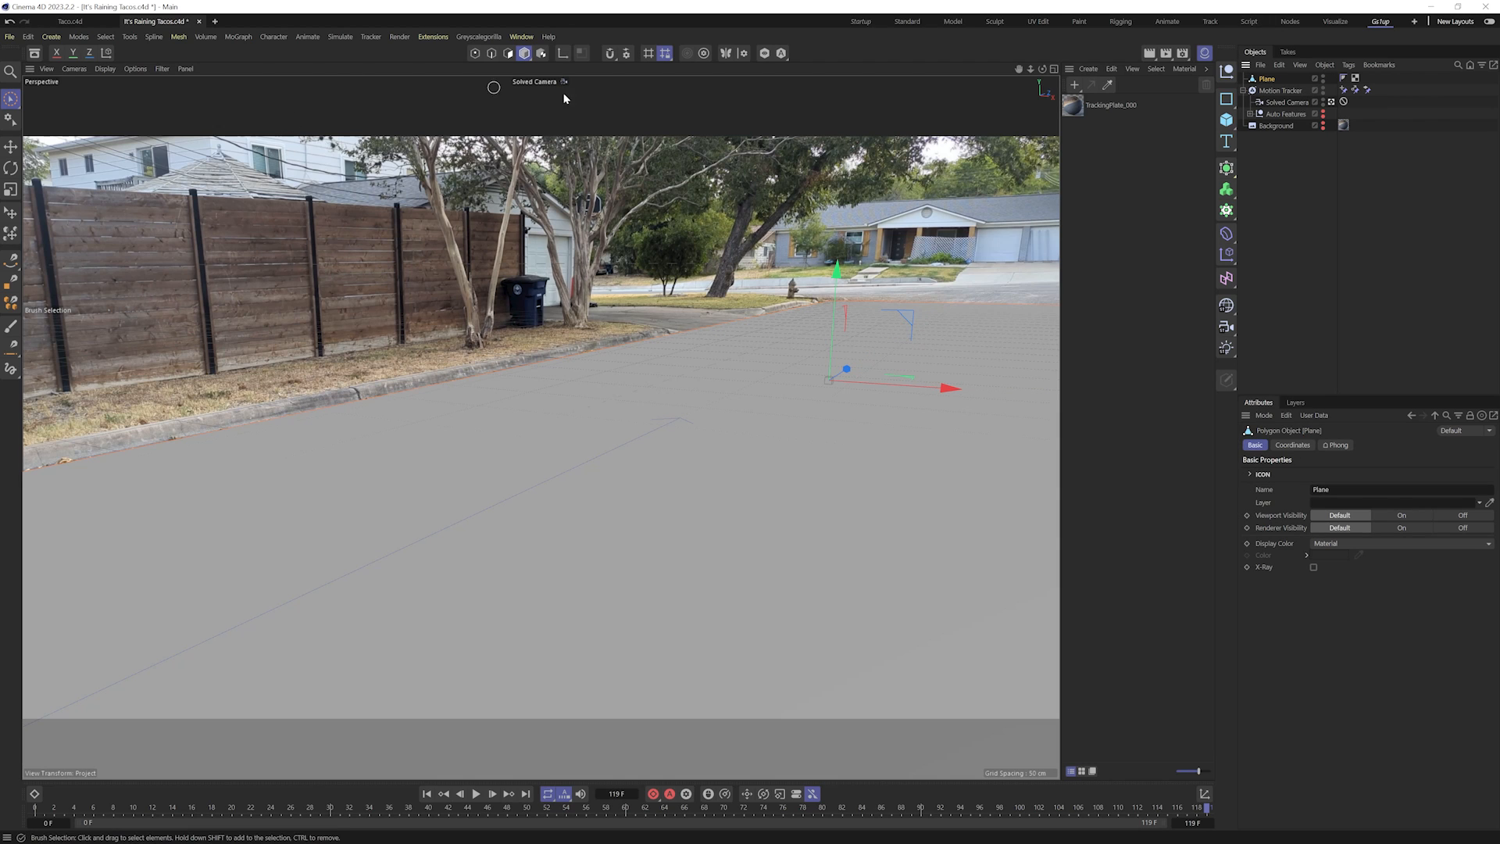
- Select the plane's curb-side edge in edge mode and extrude it up to the height of the curb
{"action": "left_click", "coordinate": [492, 53]}
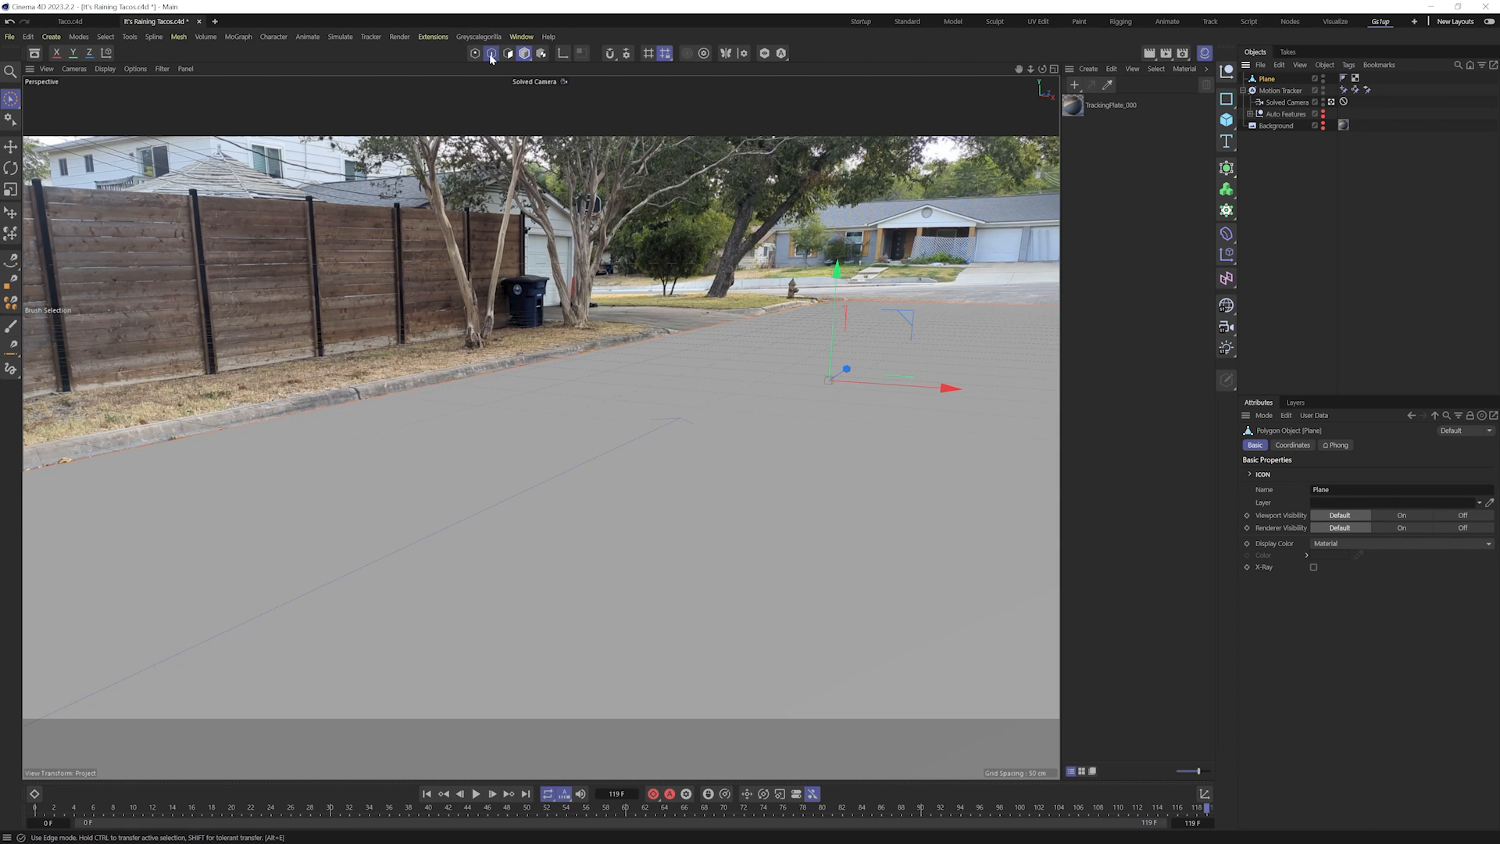
{"action": "left_click", "coordinate": [445, 386]}
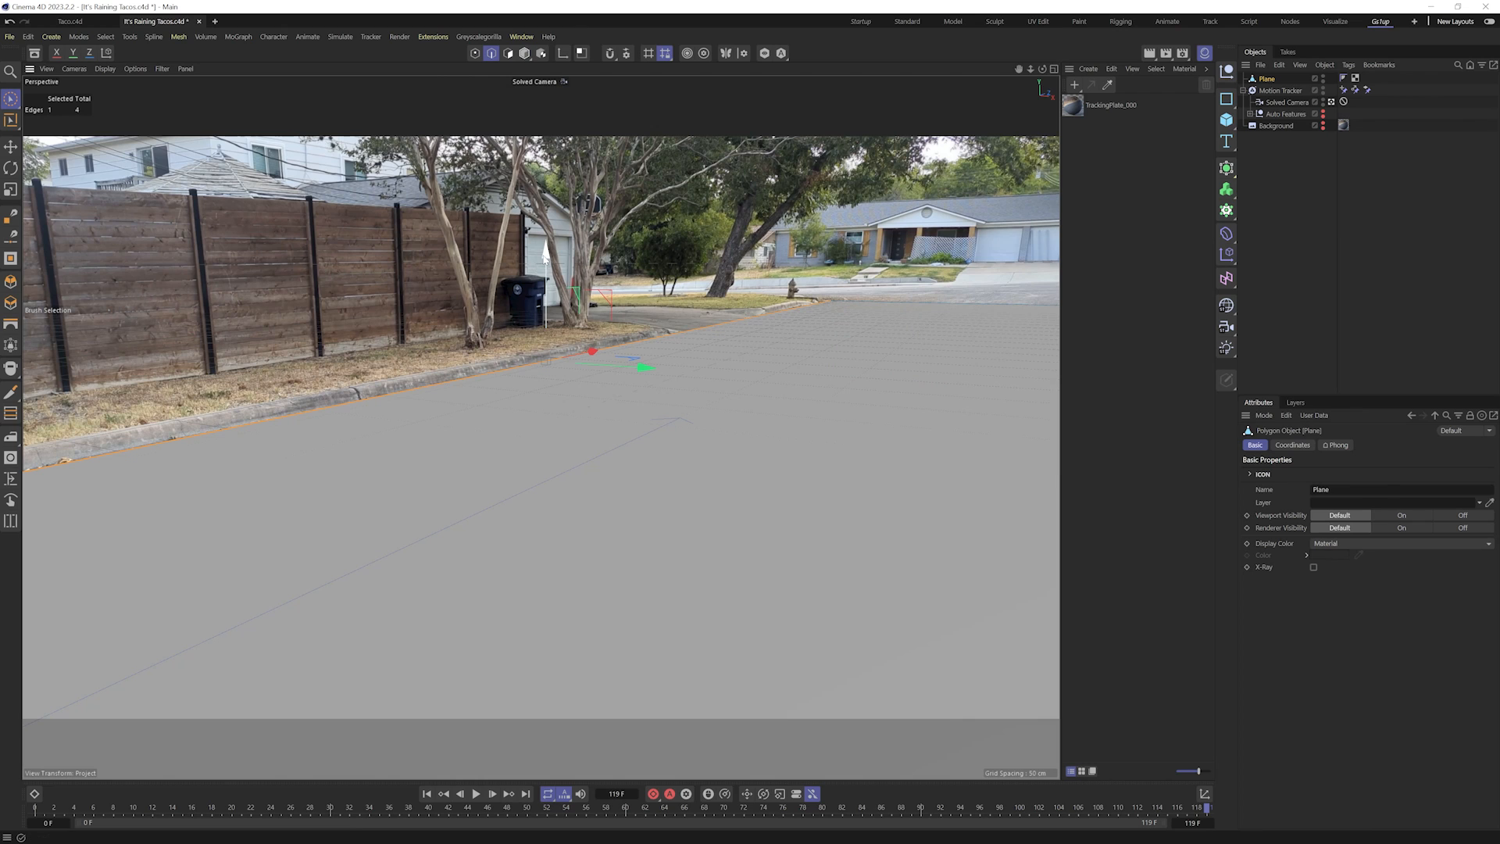
{"action": "left_click_drag", "start_coordinate": [544, 255], "coordinate": [552, 248], "text": "ctrl"}
{"action": "left_click_drag", "start_coordinate": [643, 355], "coordinate": [640, 355]}
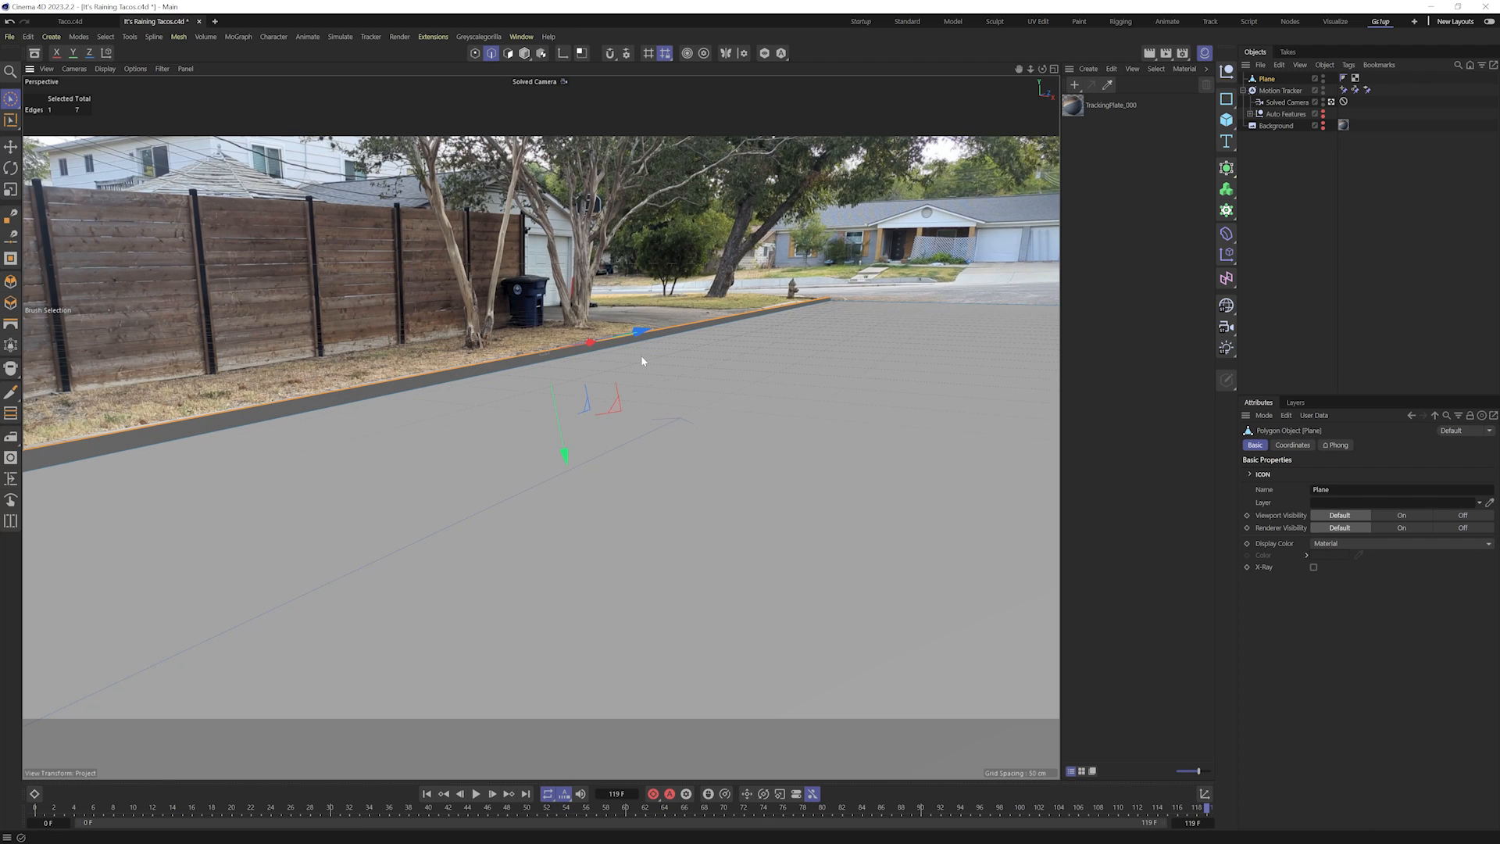
- Extrude the curb's upper edge outward along the world axis to the fence base, aligning it with the fence's track points
{"action": "left_click", "coordinate": [106, 52]}
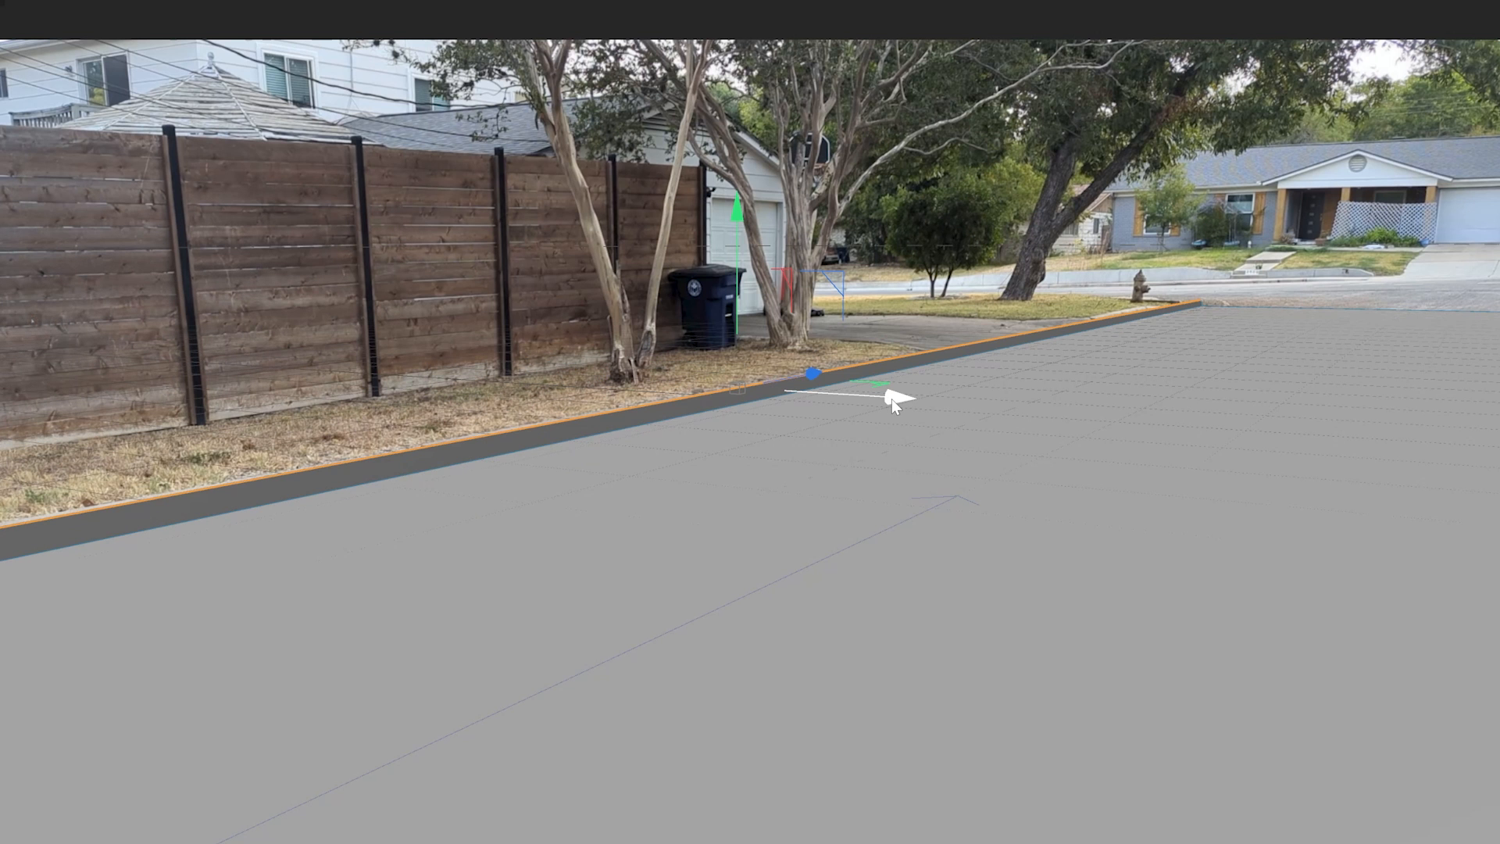
{"action": "left_click_drag", "start_coordinate": [893, 400], "coordinate": [674, 386]}
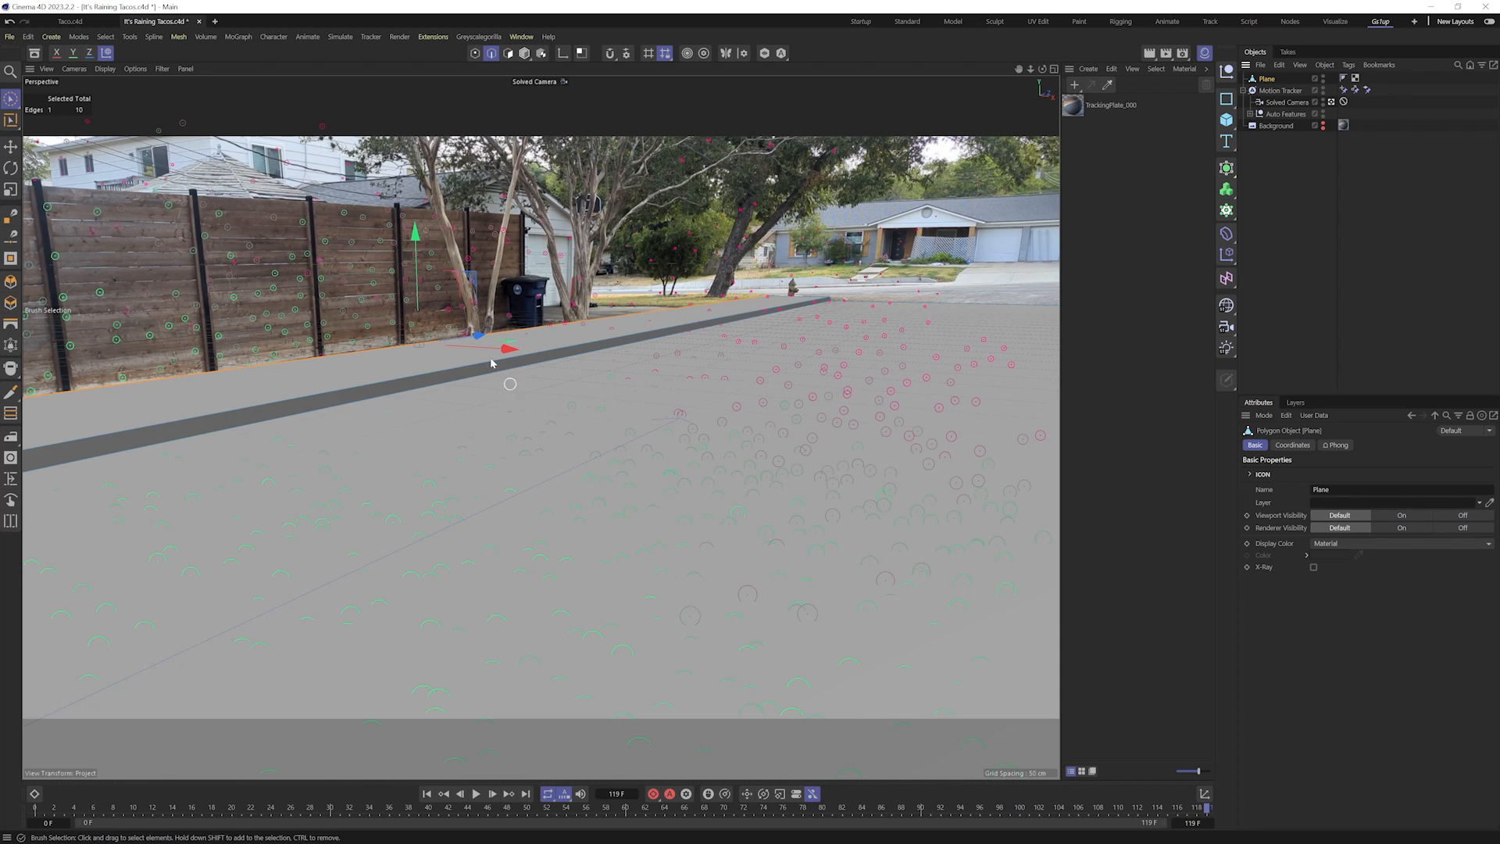
{"action": "middle_click", "coordinate": [383, 332]}
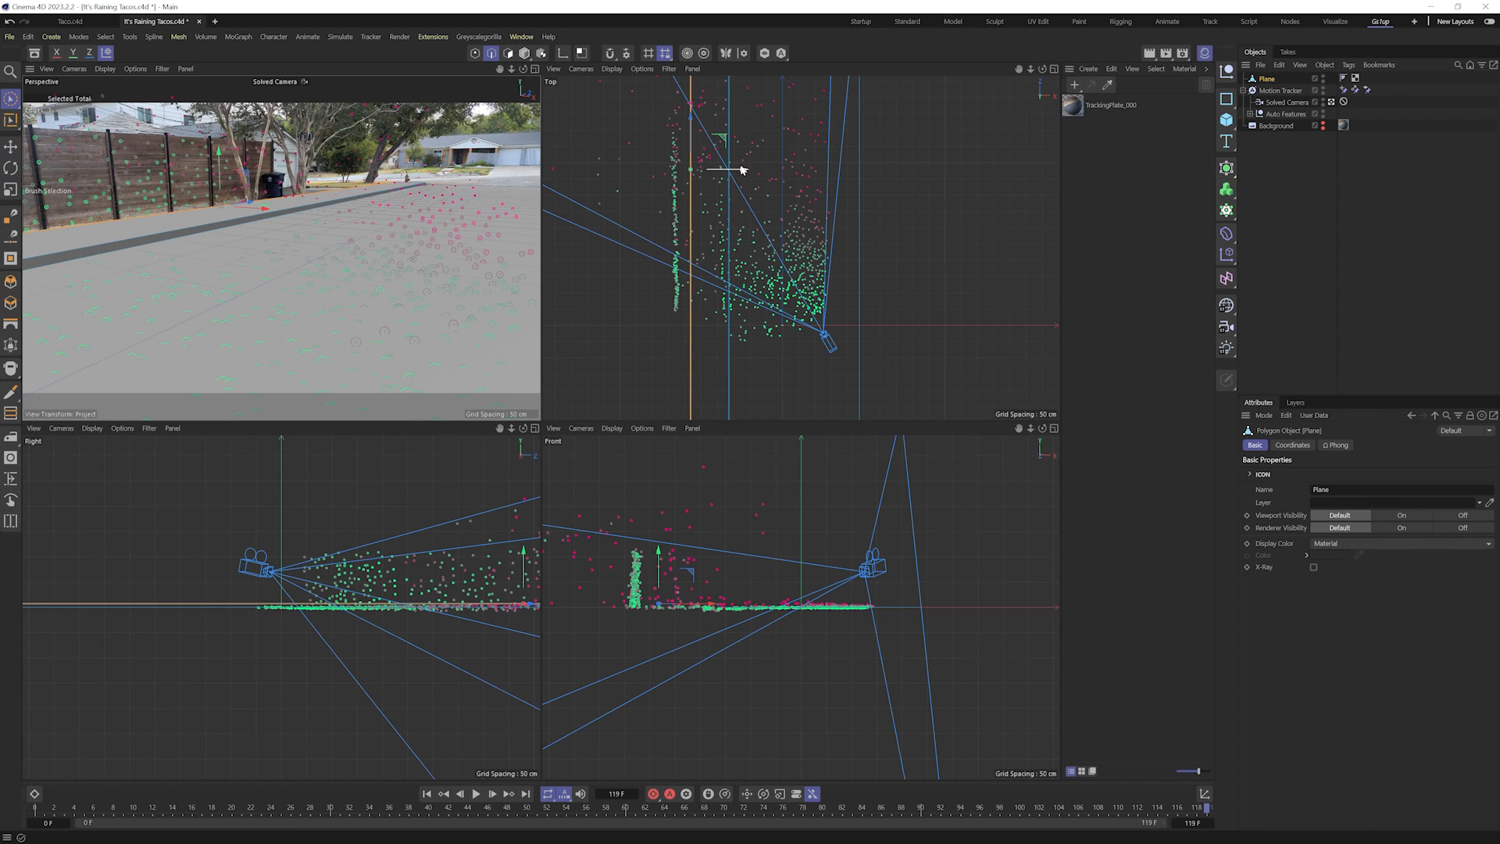
{"action": "left_click_drag", "start_coordinate": [722, 168], "coordinate": [730, 167]}
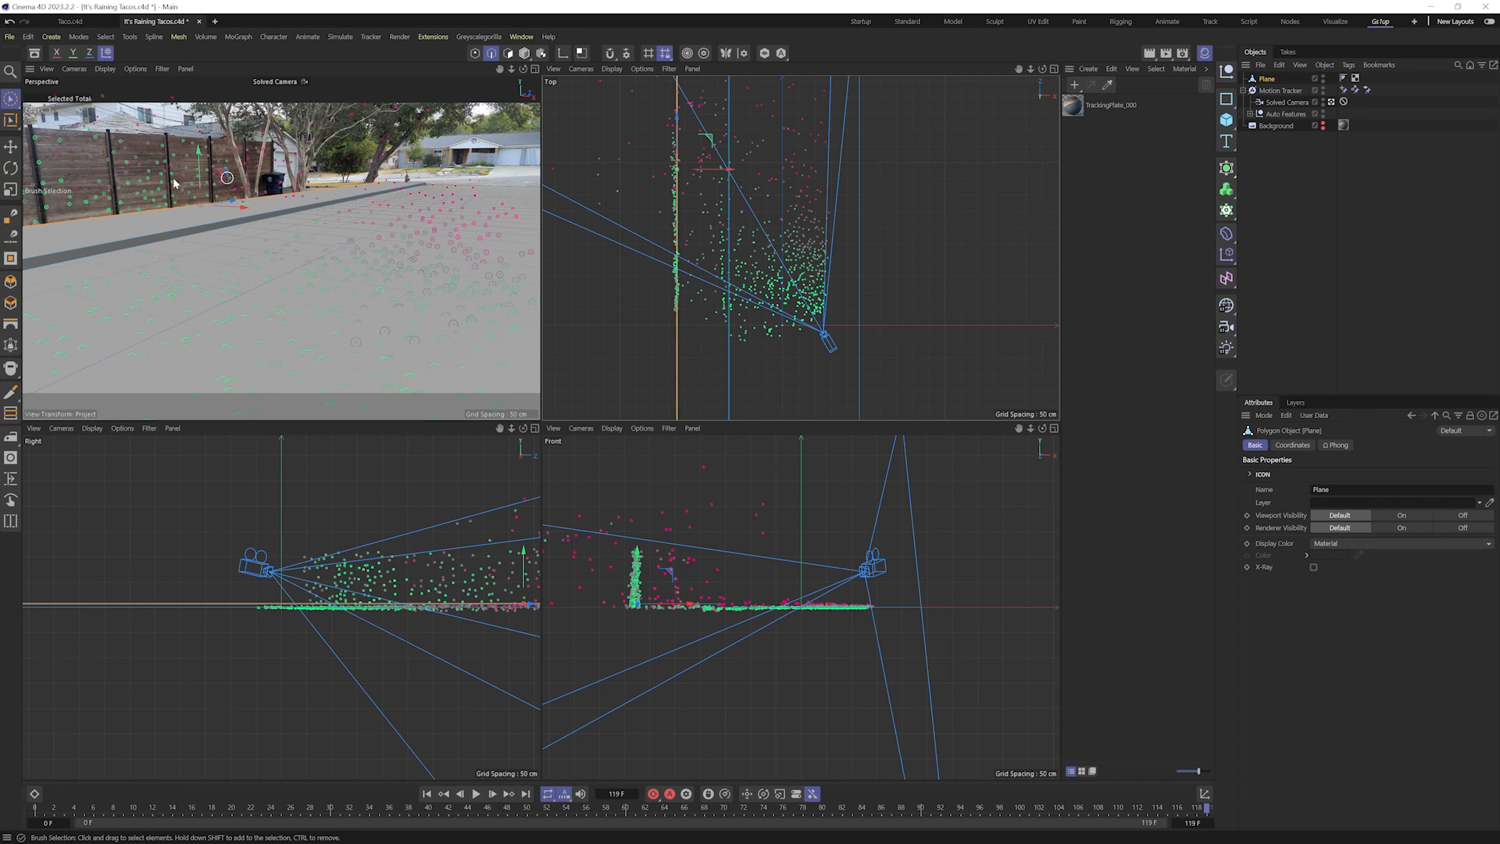
{"action": "middle_click", "coordinate": [220, 166]}
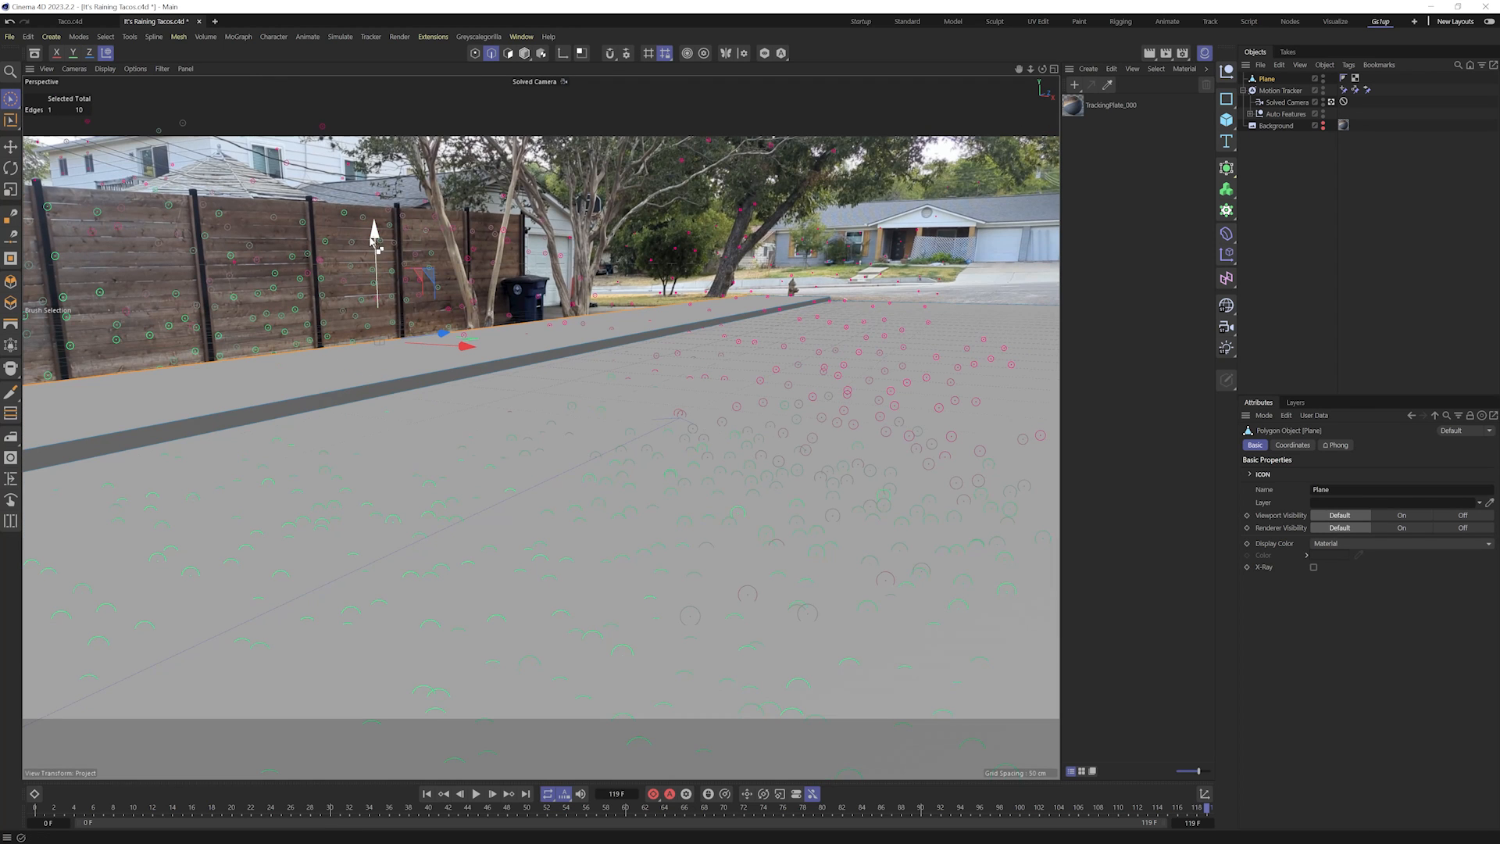
- Extrude the fence-base edge straight up into a wall covering the fence, and rename the plane Ground
{"action": "mouse_move", "coordinate": [377, 238]}
{"action": "left_mouse_down", "text": "ctrl"}
{"action": "mouse_move", "coordinate": [368, 144]}
{"action": "mouse_move", "coordinate": [401, 98]}
{"action": "left_mouse_up", "text": "ctrl"}
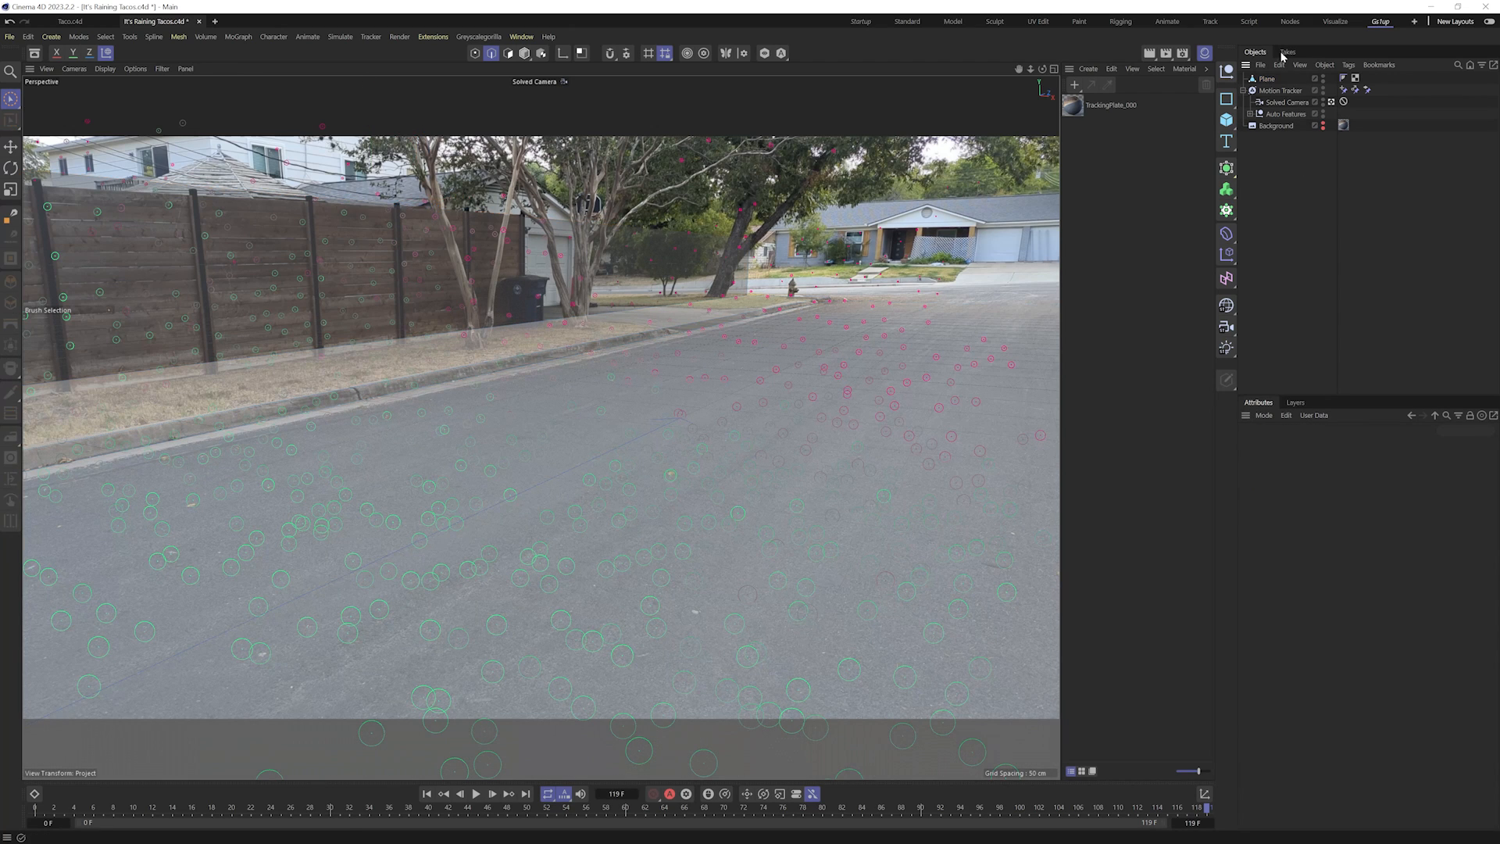
{"action": "double_click", "coordinate": [1269, 79]}
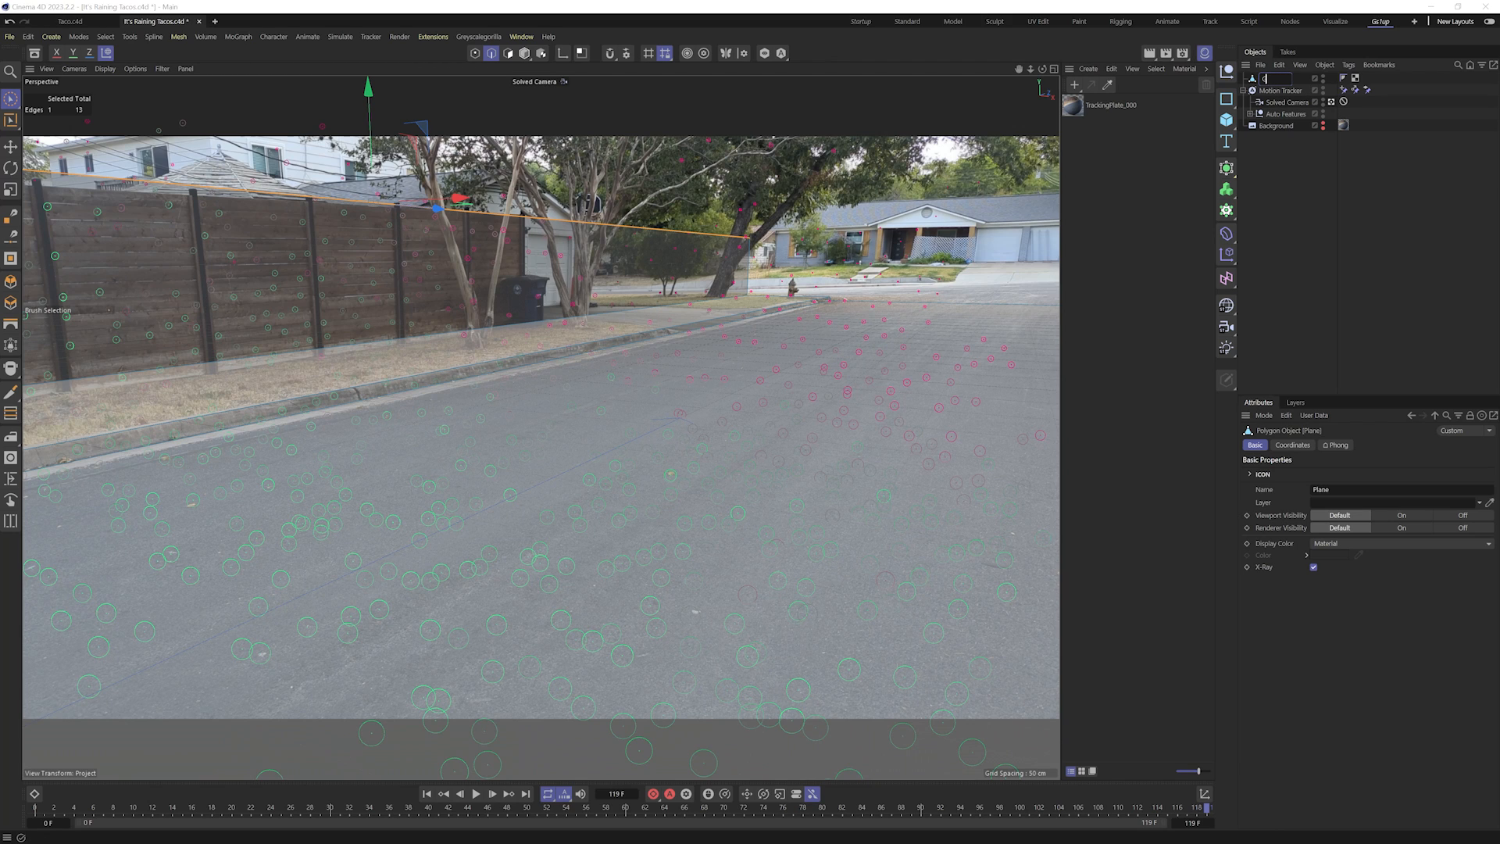
{"action": "key", "text": "Return"}
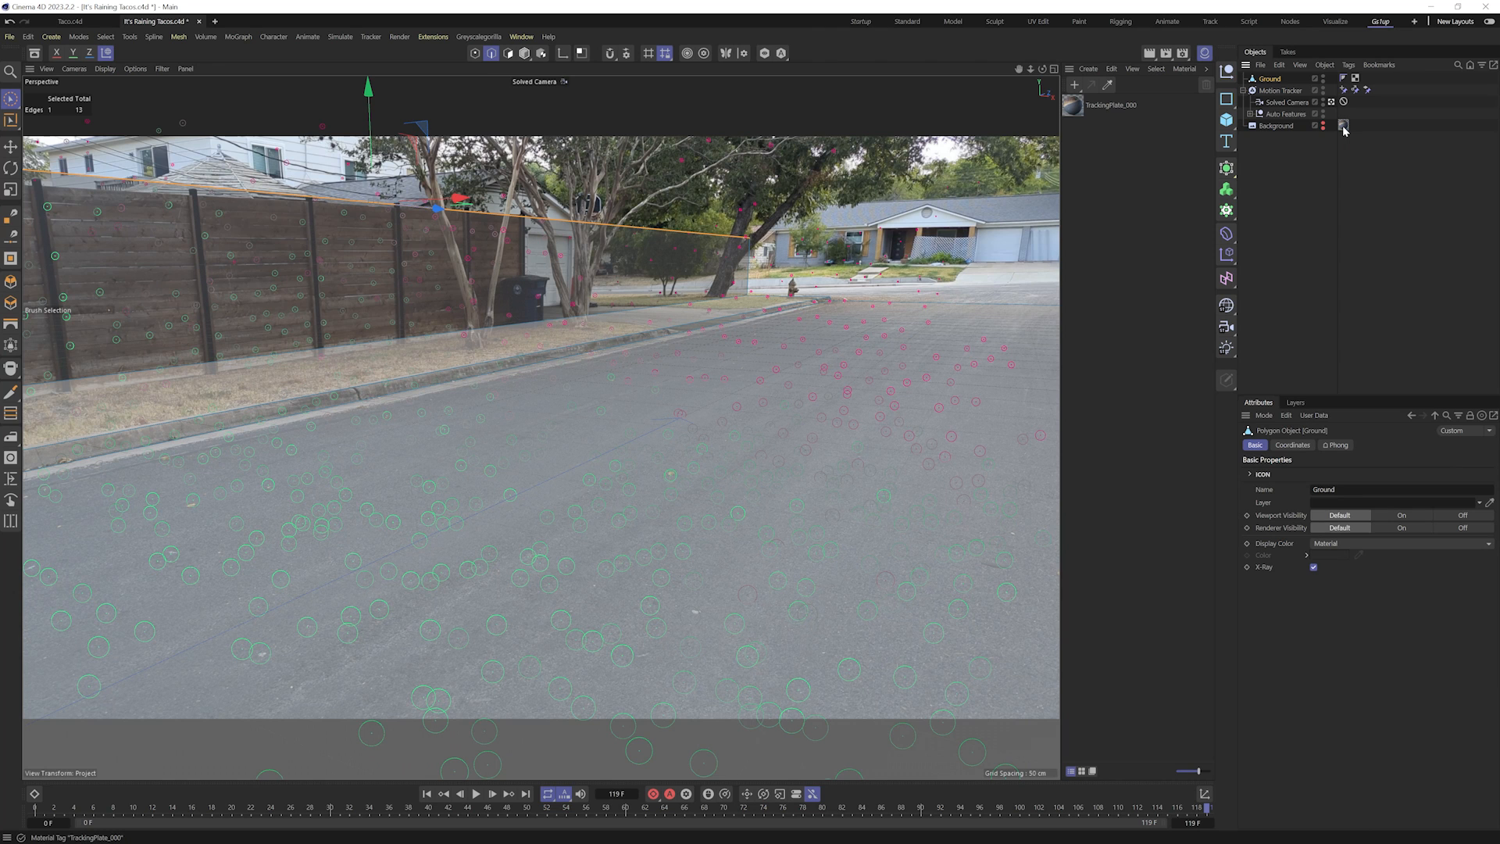
- Copy the background's TrackingPlate_000 material tag onto Ground and disable Show Footage through Camera on the Motion Tracker
{"action": "left_click_drag", "start_coordinate": [1368, 84], "coordinate": [1368, 79], "text": "ctrl"}
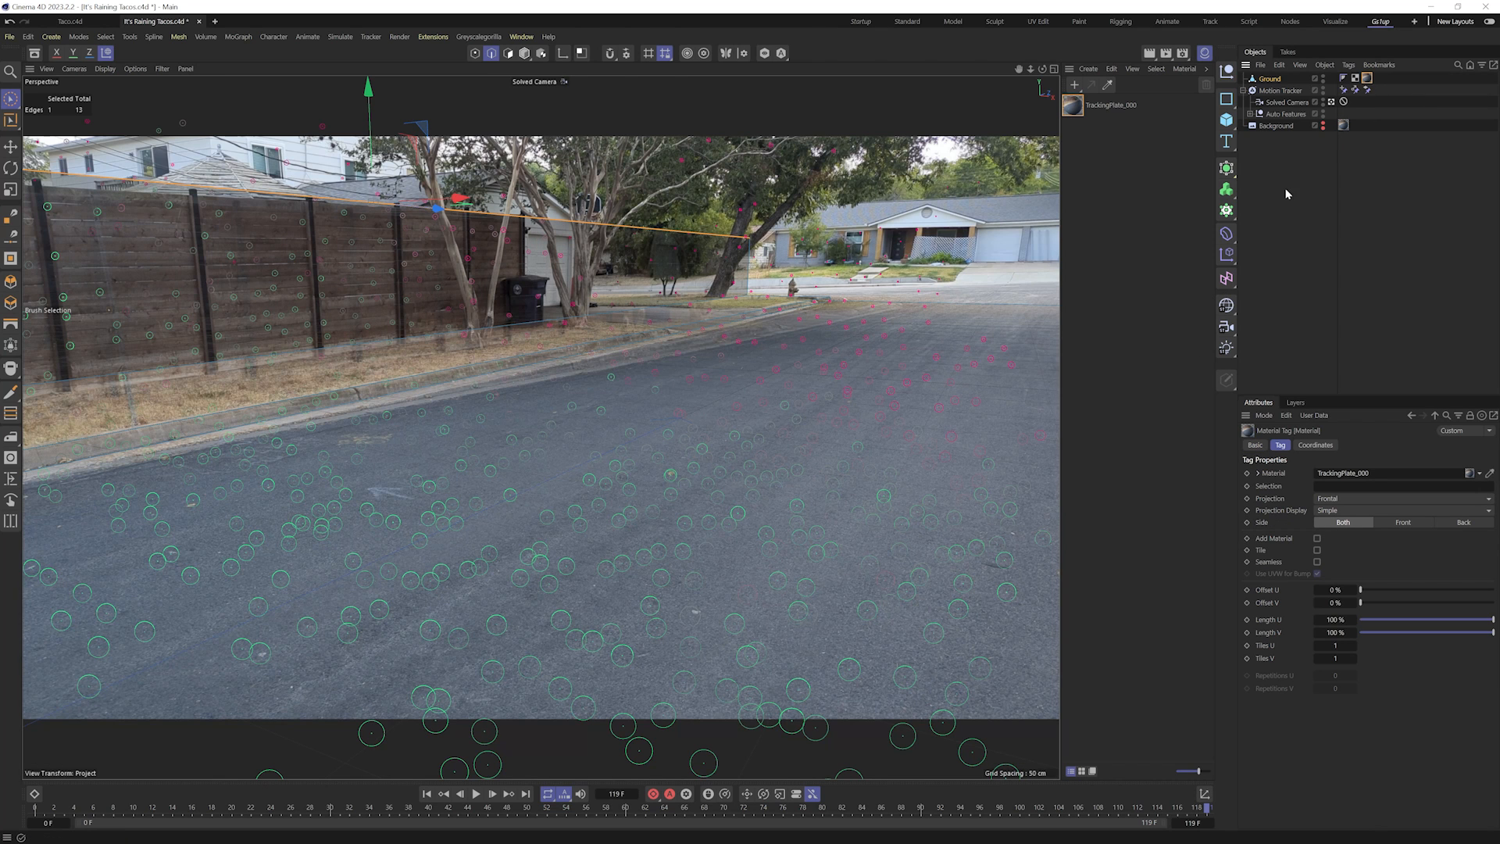
{"action": "left_click", "coordinate": [1263, 209]}
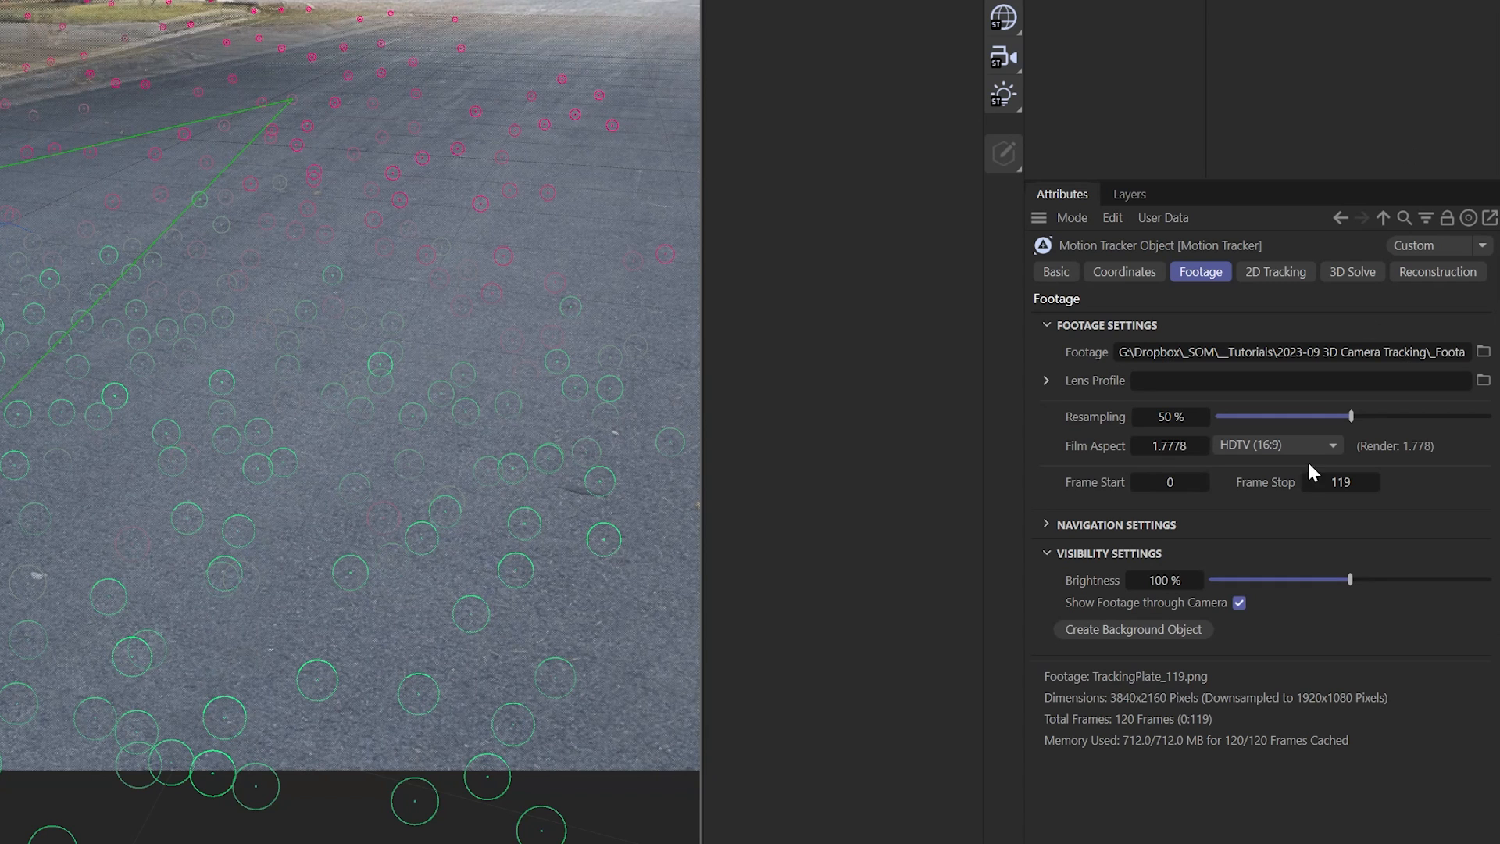
{"action": "left_click", "coordinate": [1240, 602]}
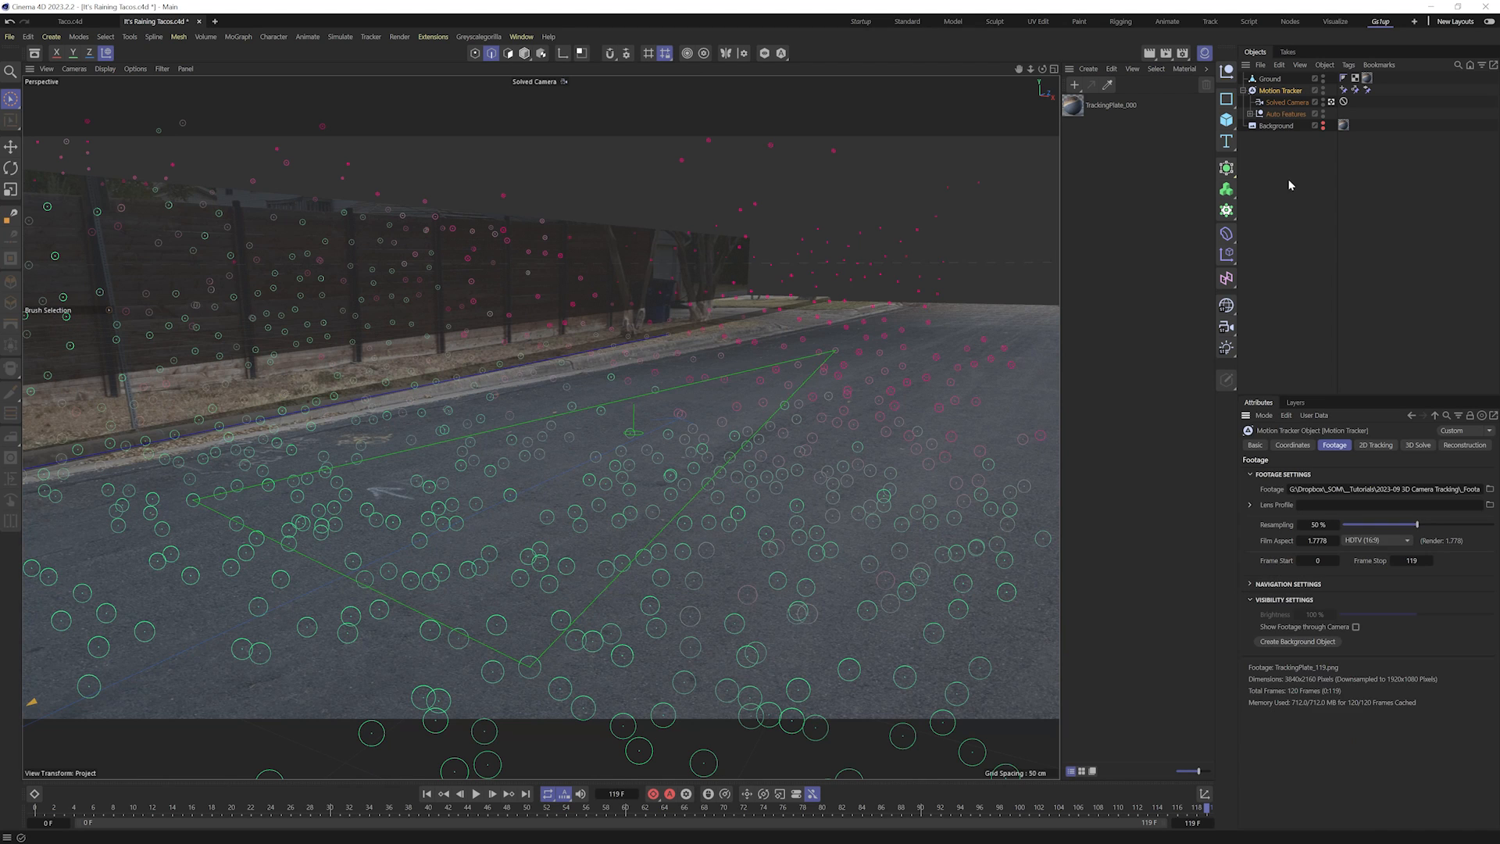
{"action": "left_click", "coordinate": [1290, 160]}
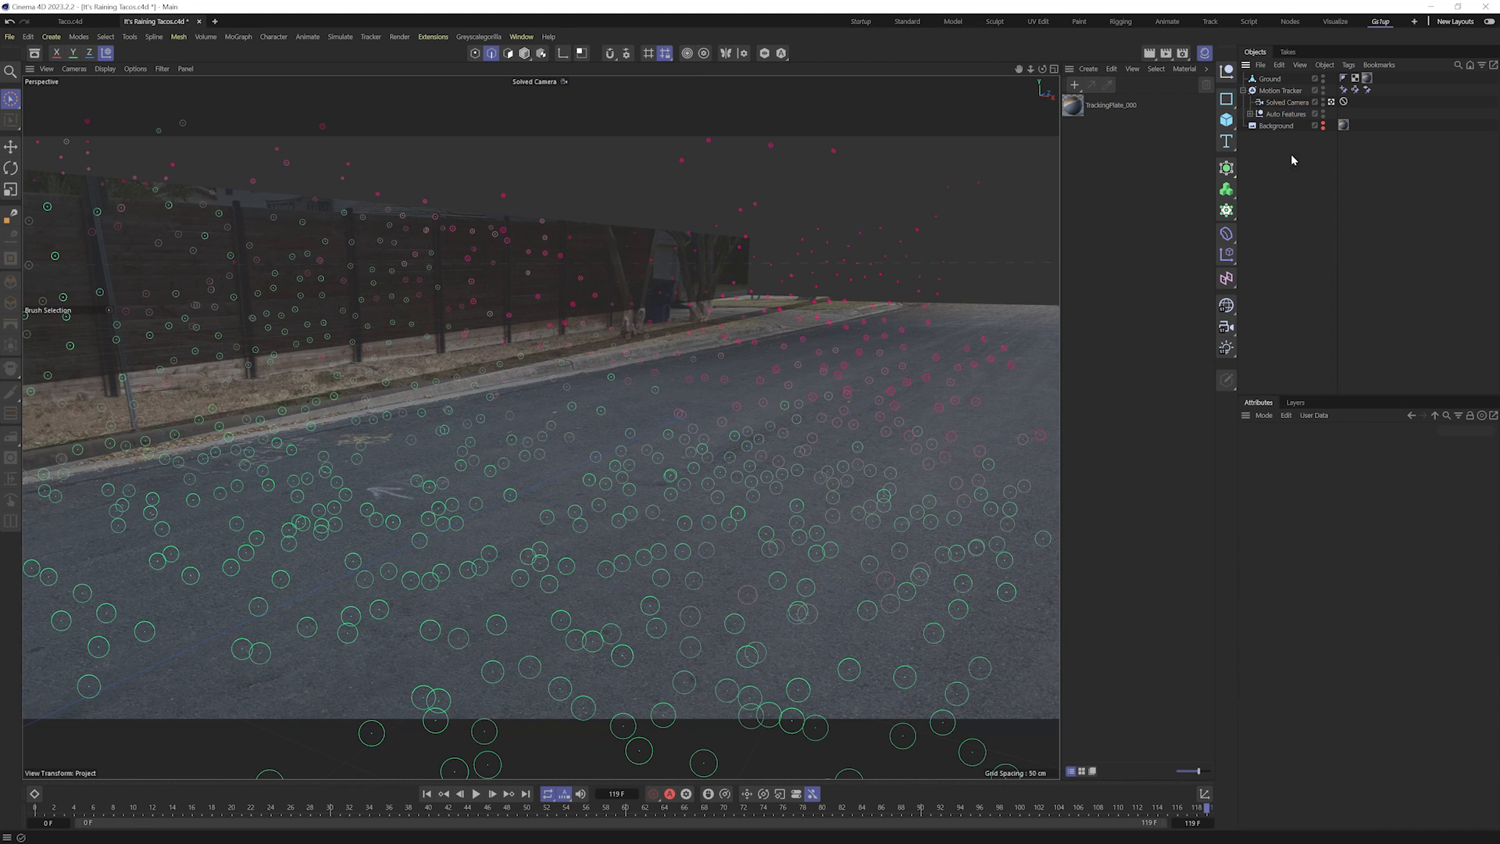
- Turn off X-Ray for the Ground object and scrub the timeline back to the start to check the projected footage
{"action": "left_click", "coordinate": [1268, 79]}
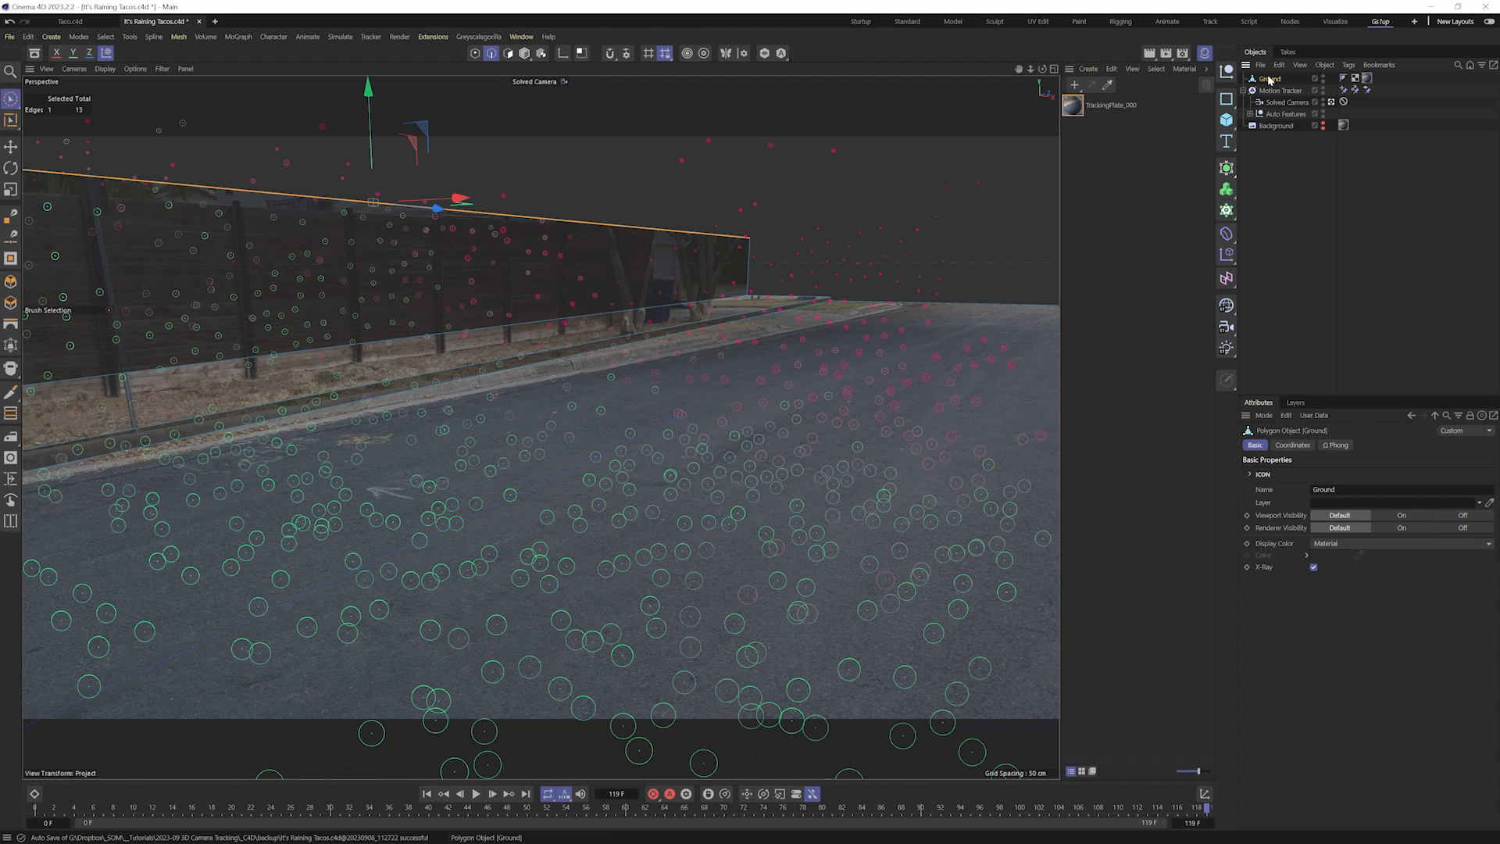
{"action": "left_click", "coordinate": [1313, 567]}
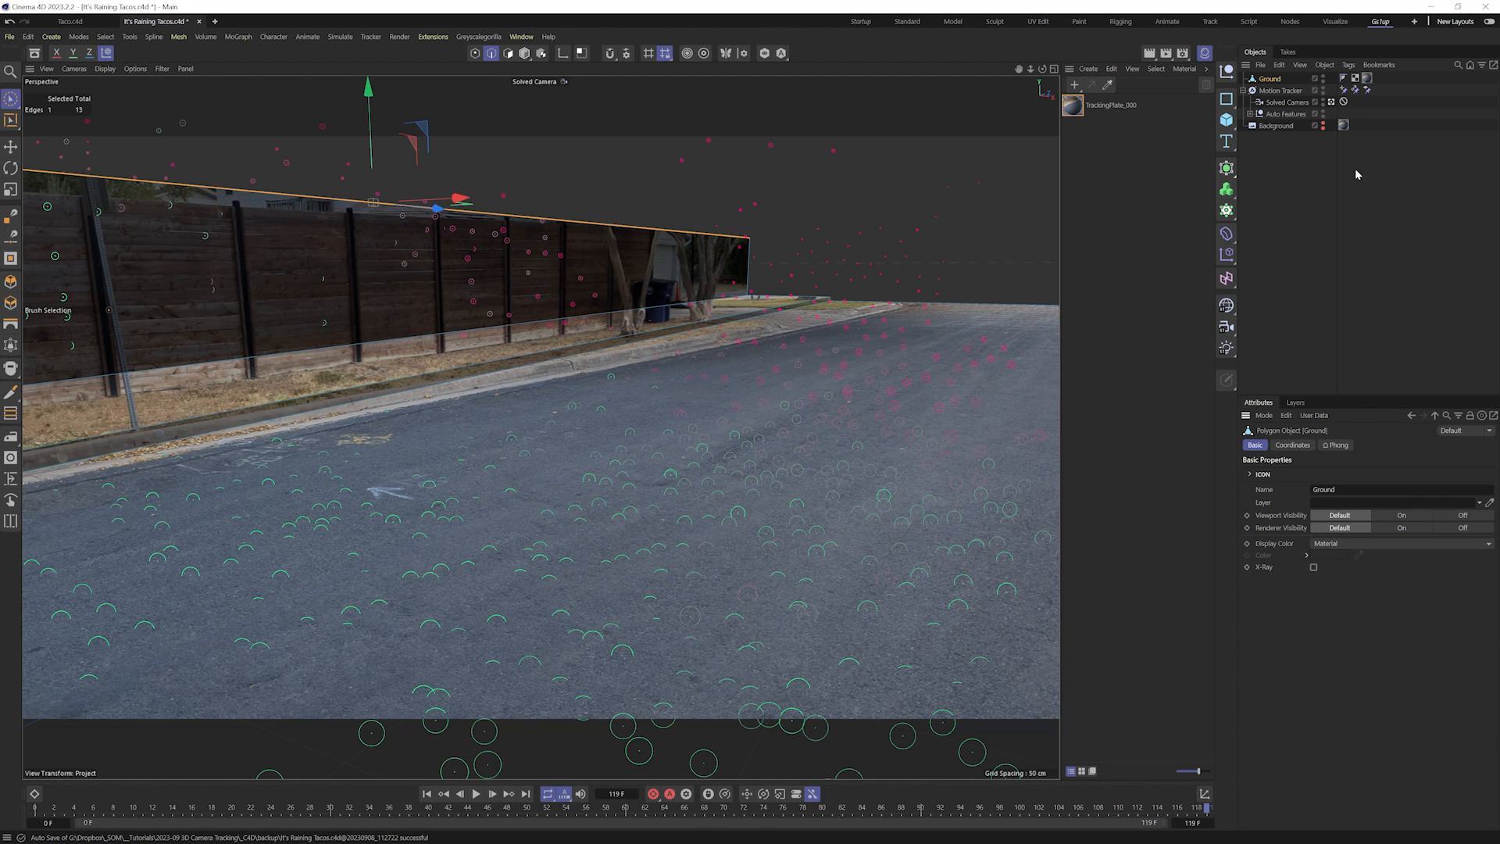
{"action": "left_click", "coordinate": [1294, 186]}
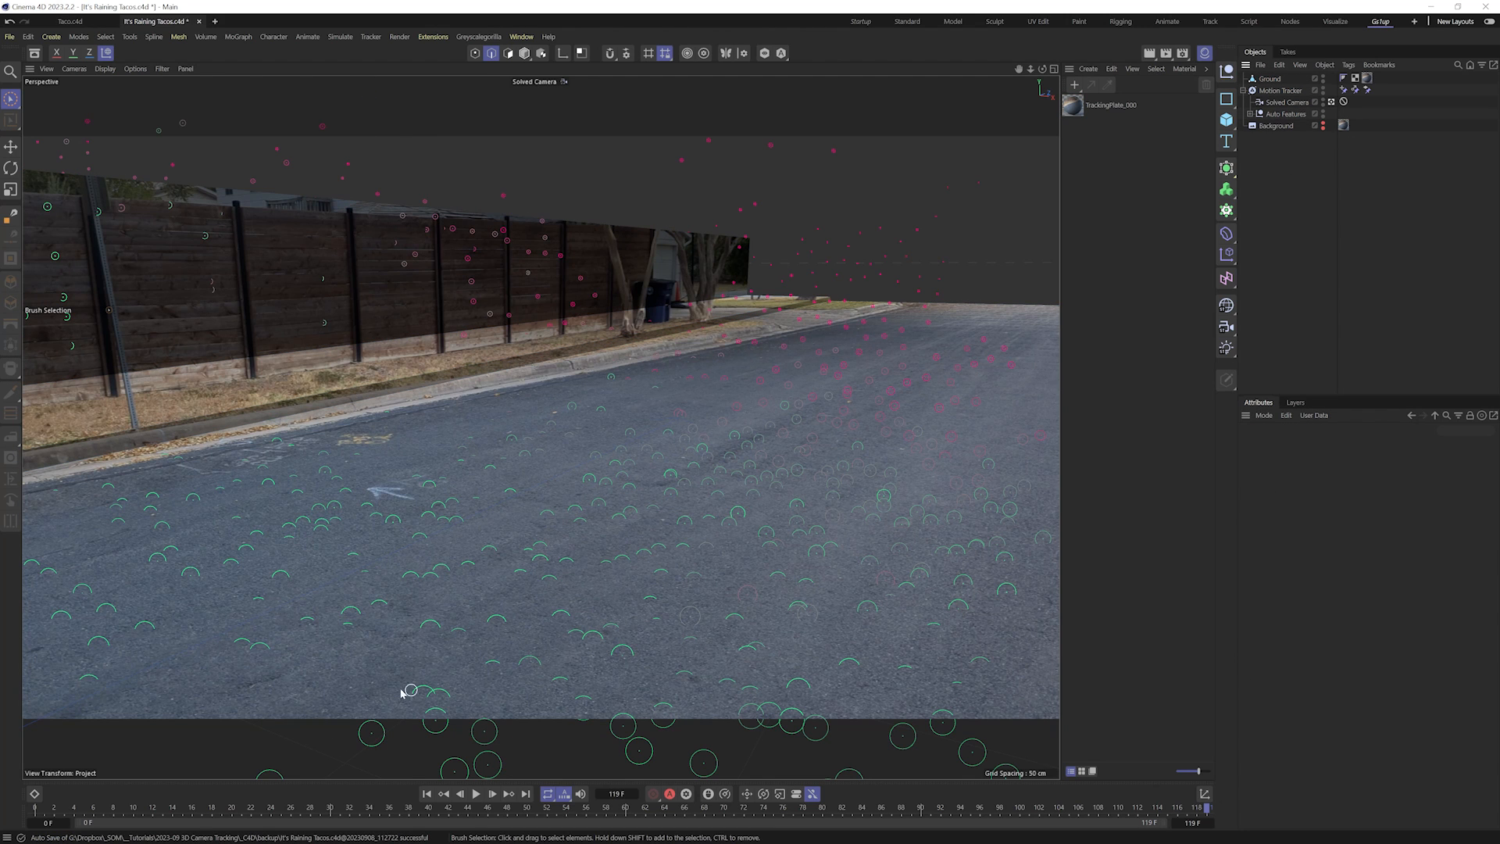
{"action": "left_click_drag", "start_coordinate": [53, 810], "coordinate": [1, 824]}
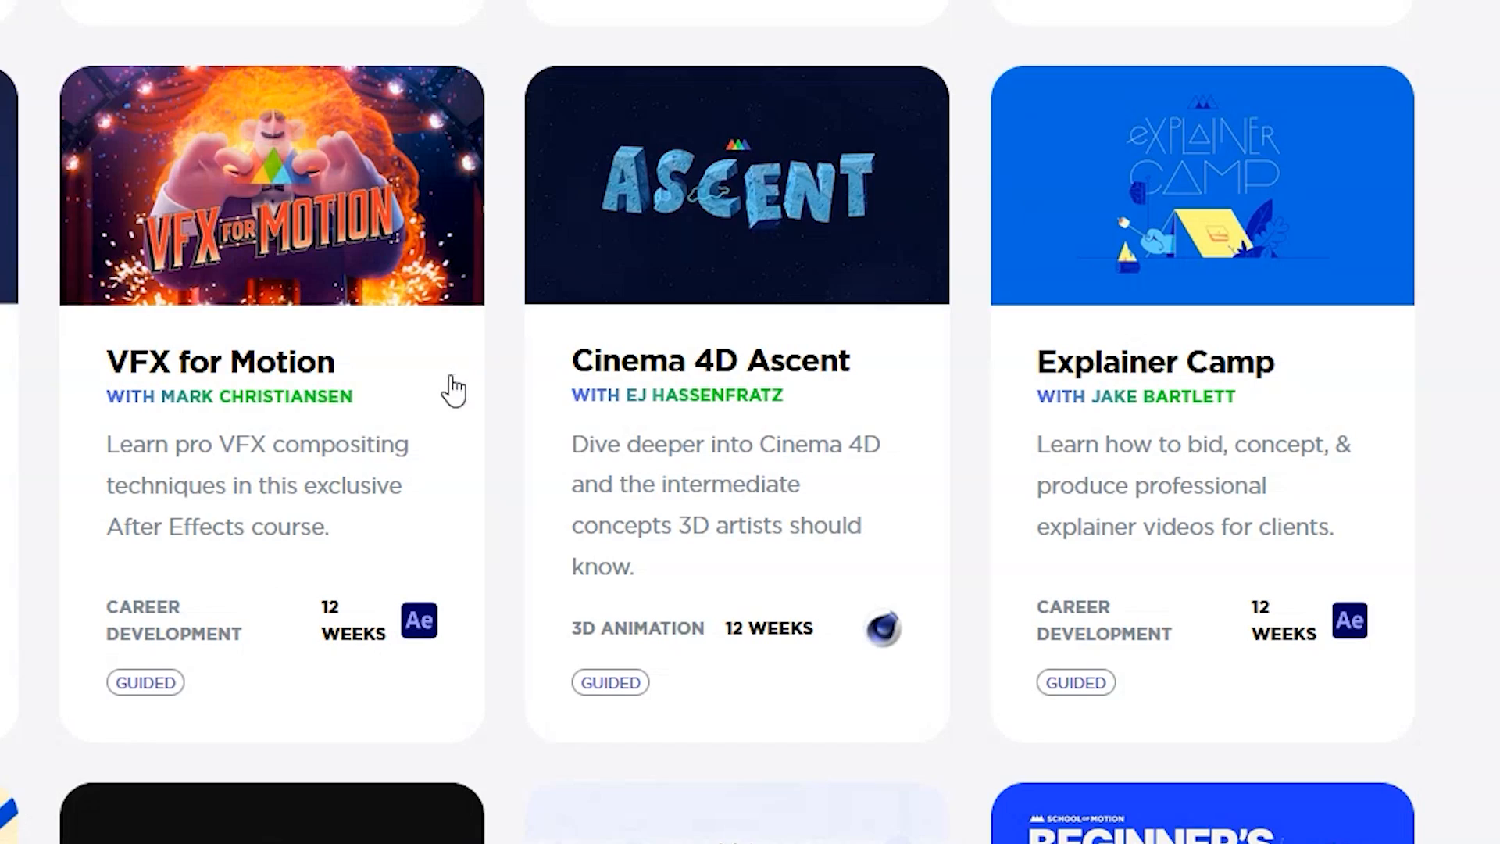
{"action": "left_click", "coordinate": [751, 261]}
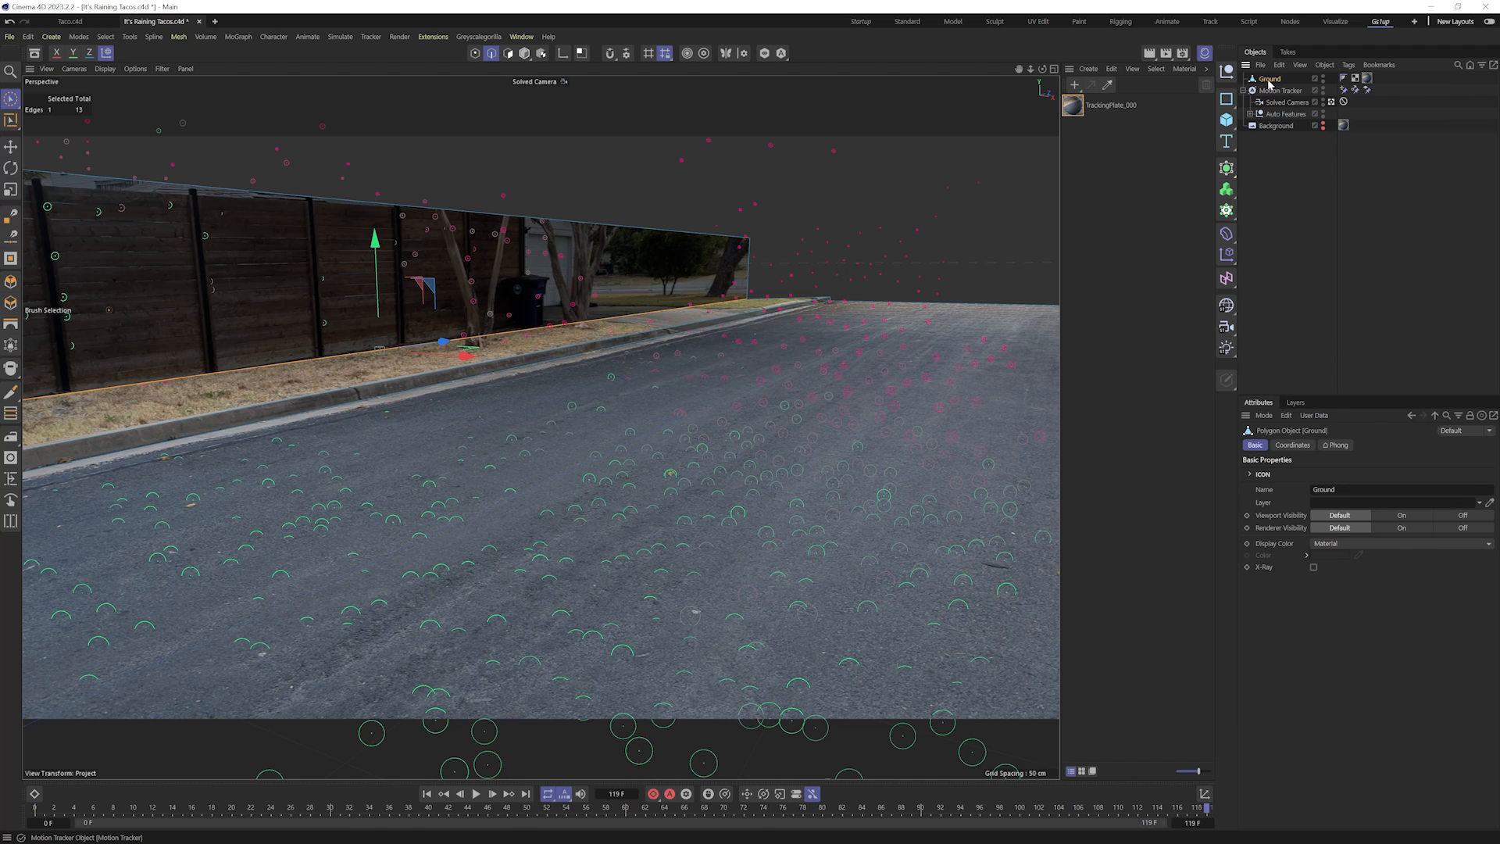
- Add a Bullet Collider Body tag to the Ground object
{"action": "right_click", "coordinate": [1270, 81]}
{"action": "mouse_move", "coordinate": [1301, 121]}
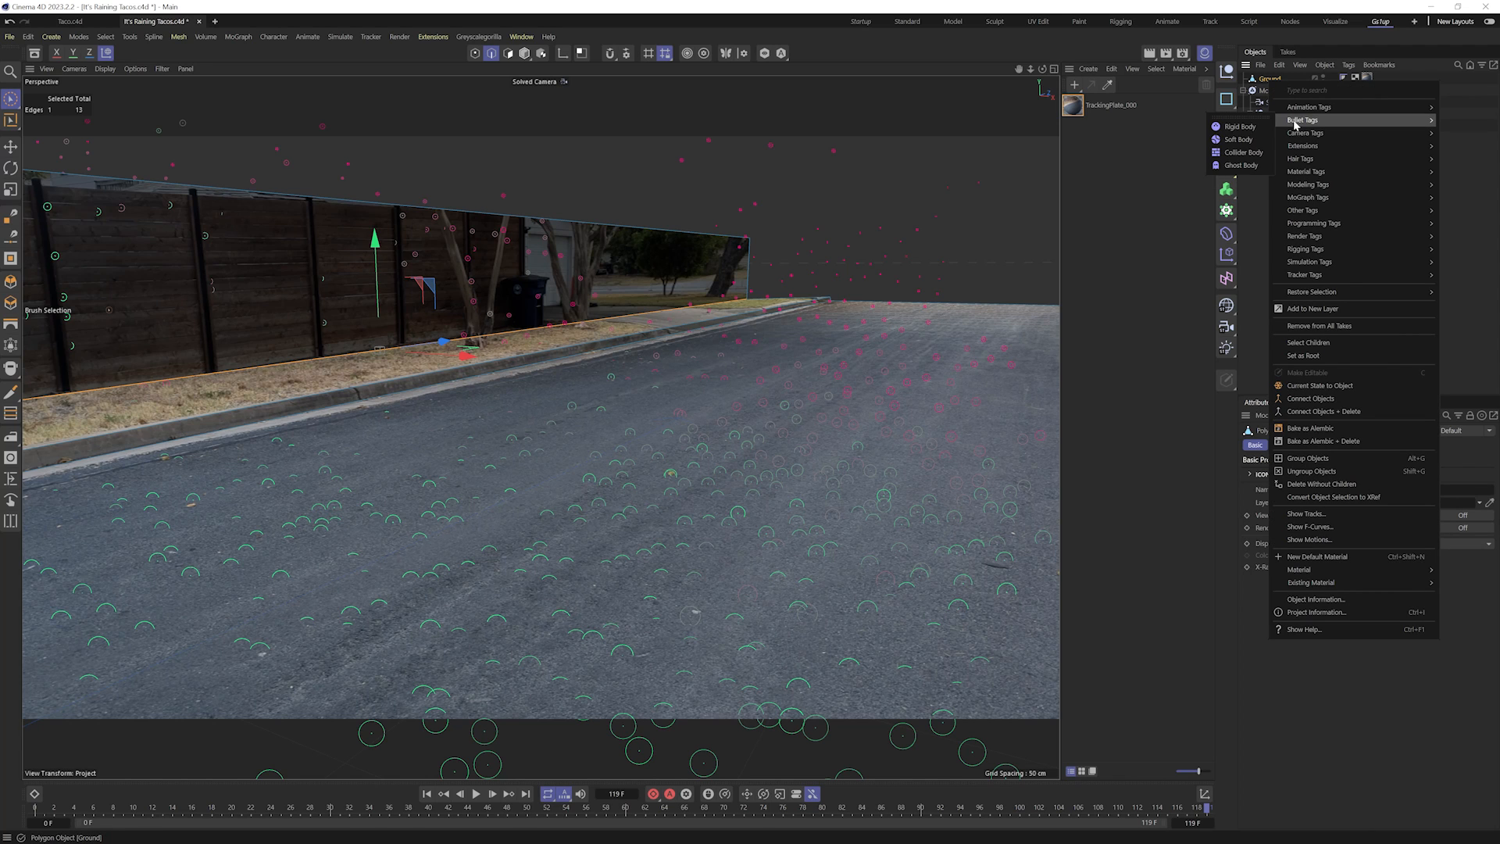
{"action": "left_click", "coordinate": [1247, 154]}
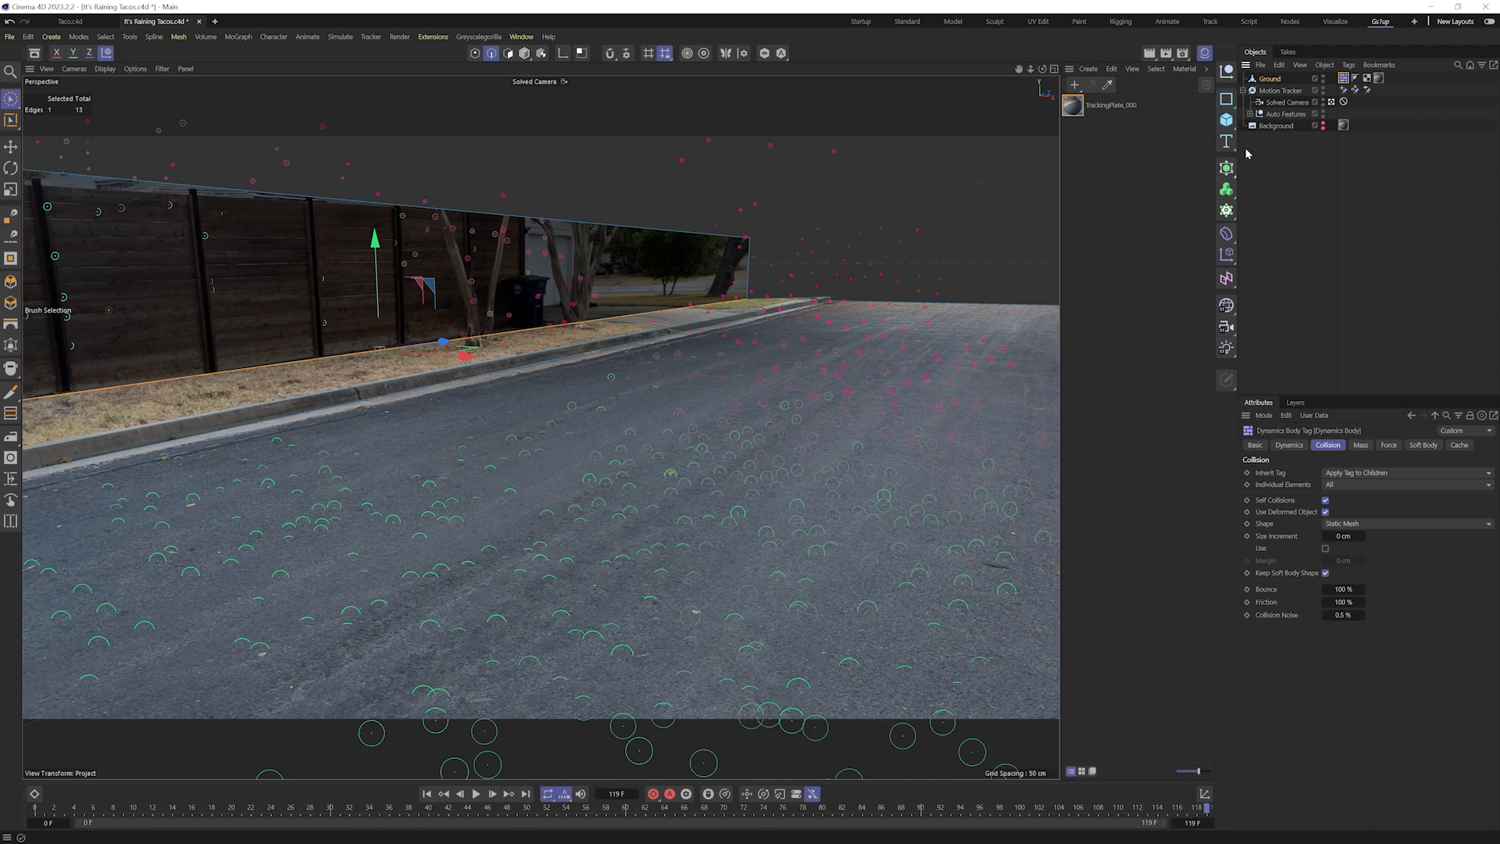
{"action": "left_click", "coordinate": [1273, 223]}
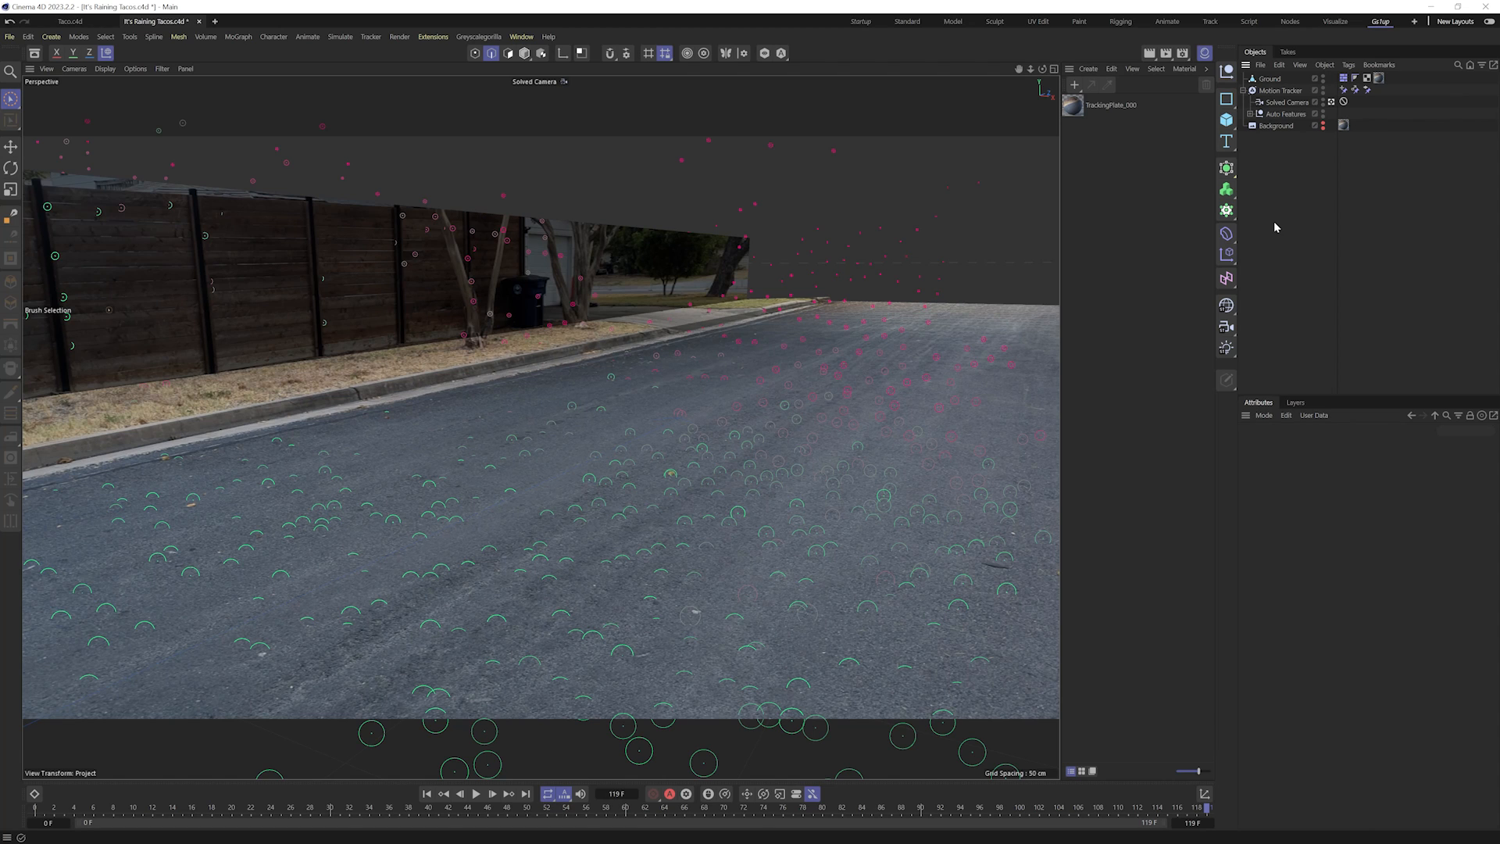
- Add a particle Emitter to the scene and return the timeline to frame 0
{"action": "key", "text": "shift+c"}
{"action": "type", "text": "c"}
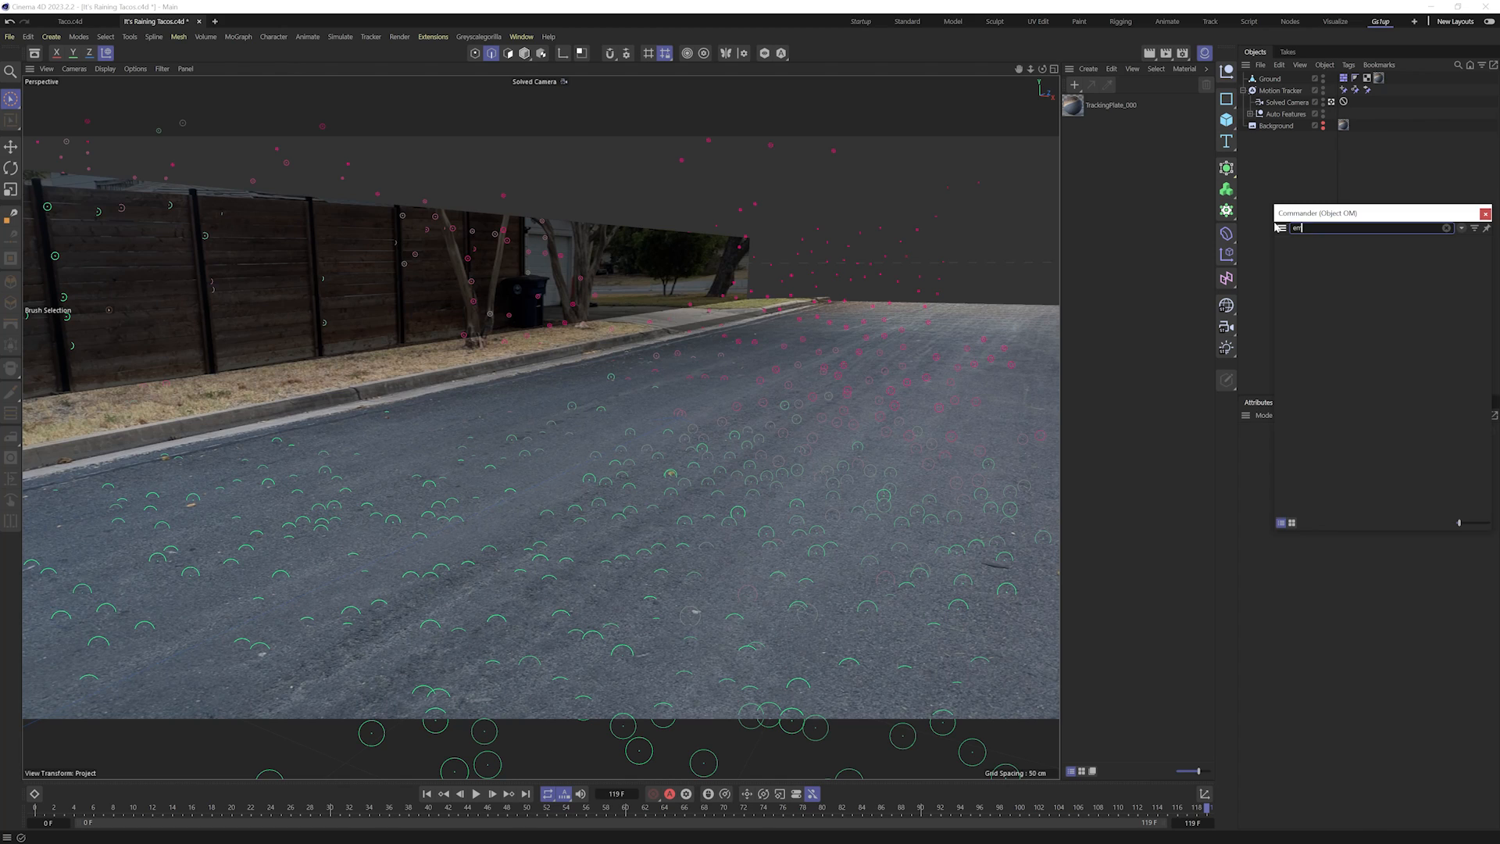
{"action": "type", "text": "mitt"}
{"action": "key", "text": "Return"}
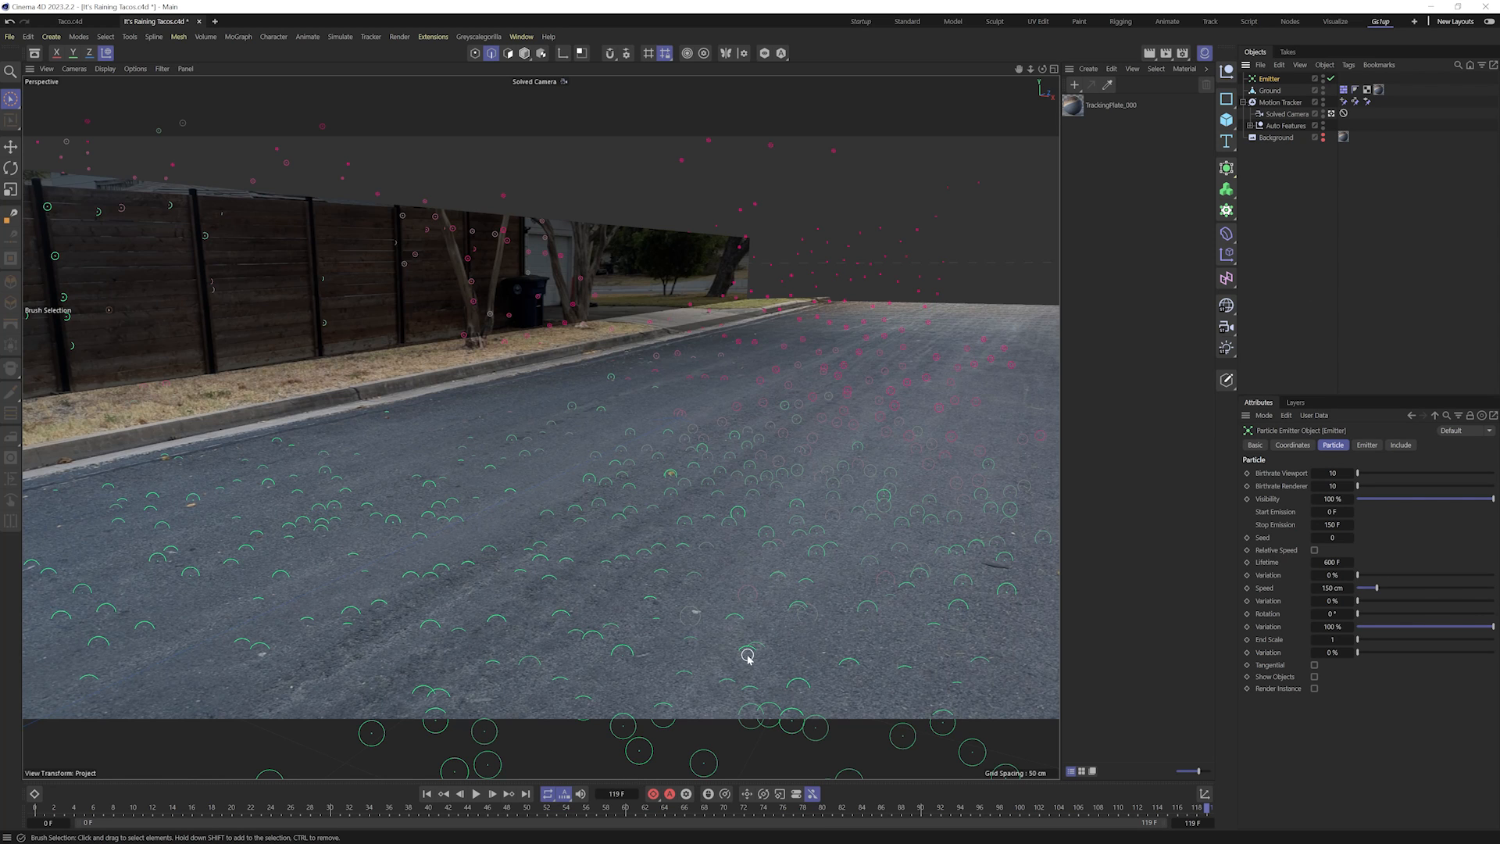
{"action": "key", "text": "shift+f"}
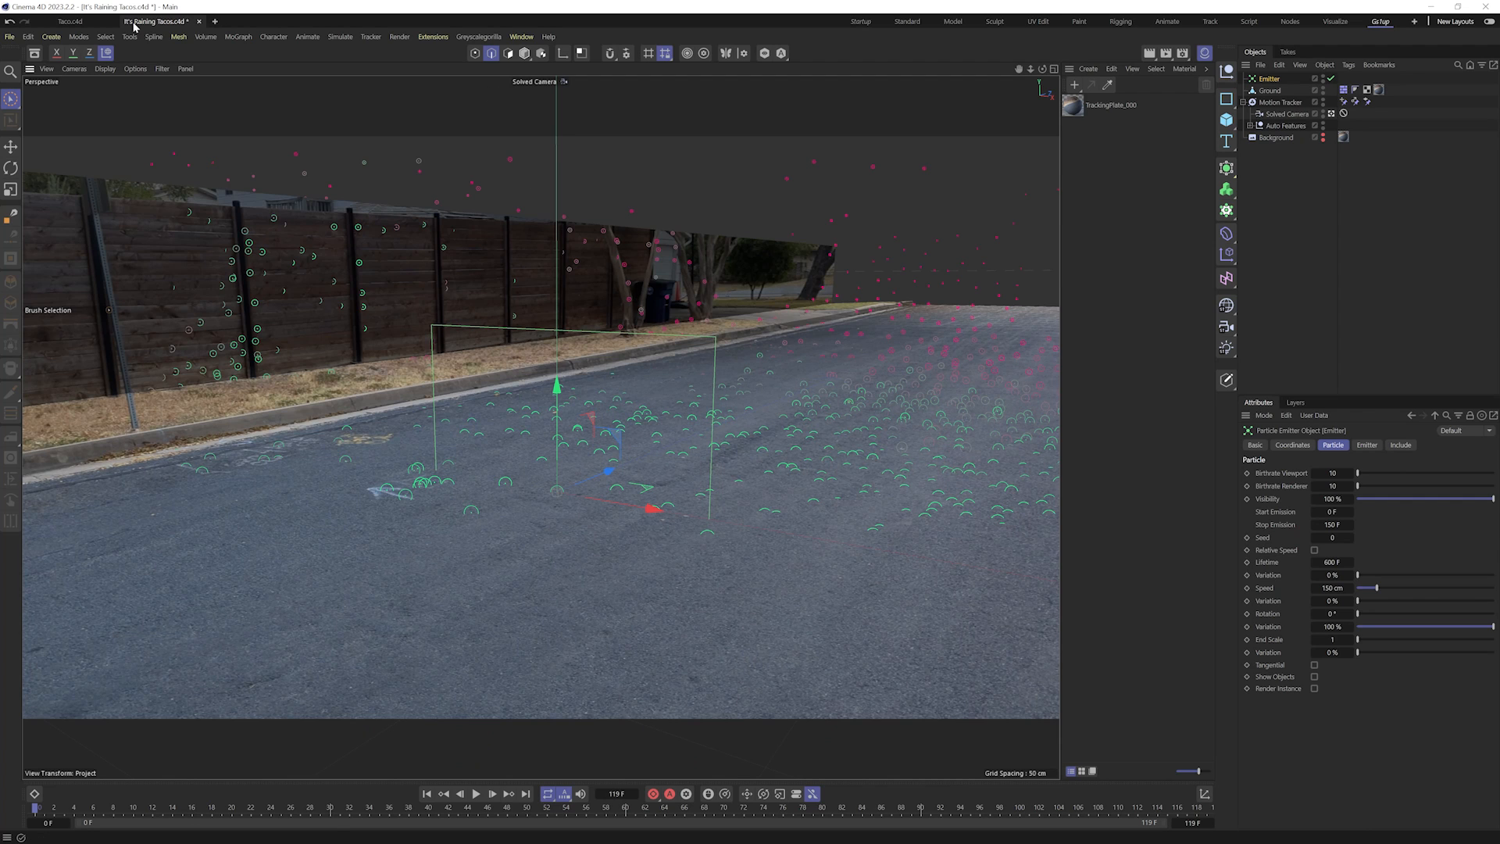
- Activate the Rotate tool with object-axis orientation and play the animation to check the emitter's particle direction
{"action": "left_click", "coordinate": [107, 53]}
{"action": "key", "text": "r"}
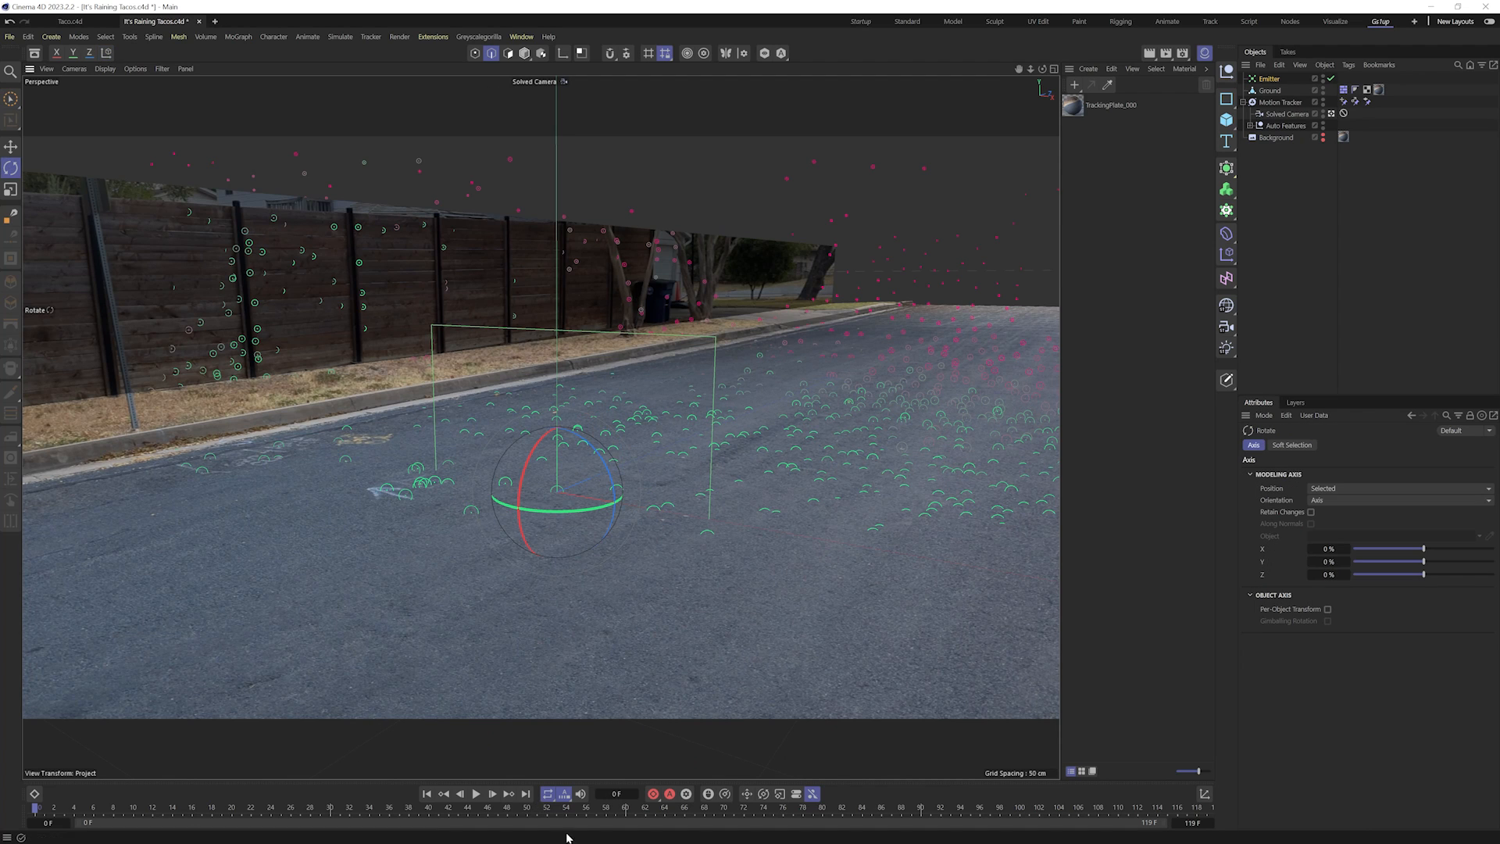
{"action": "left_click", "coordinate": [460, 793]}
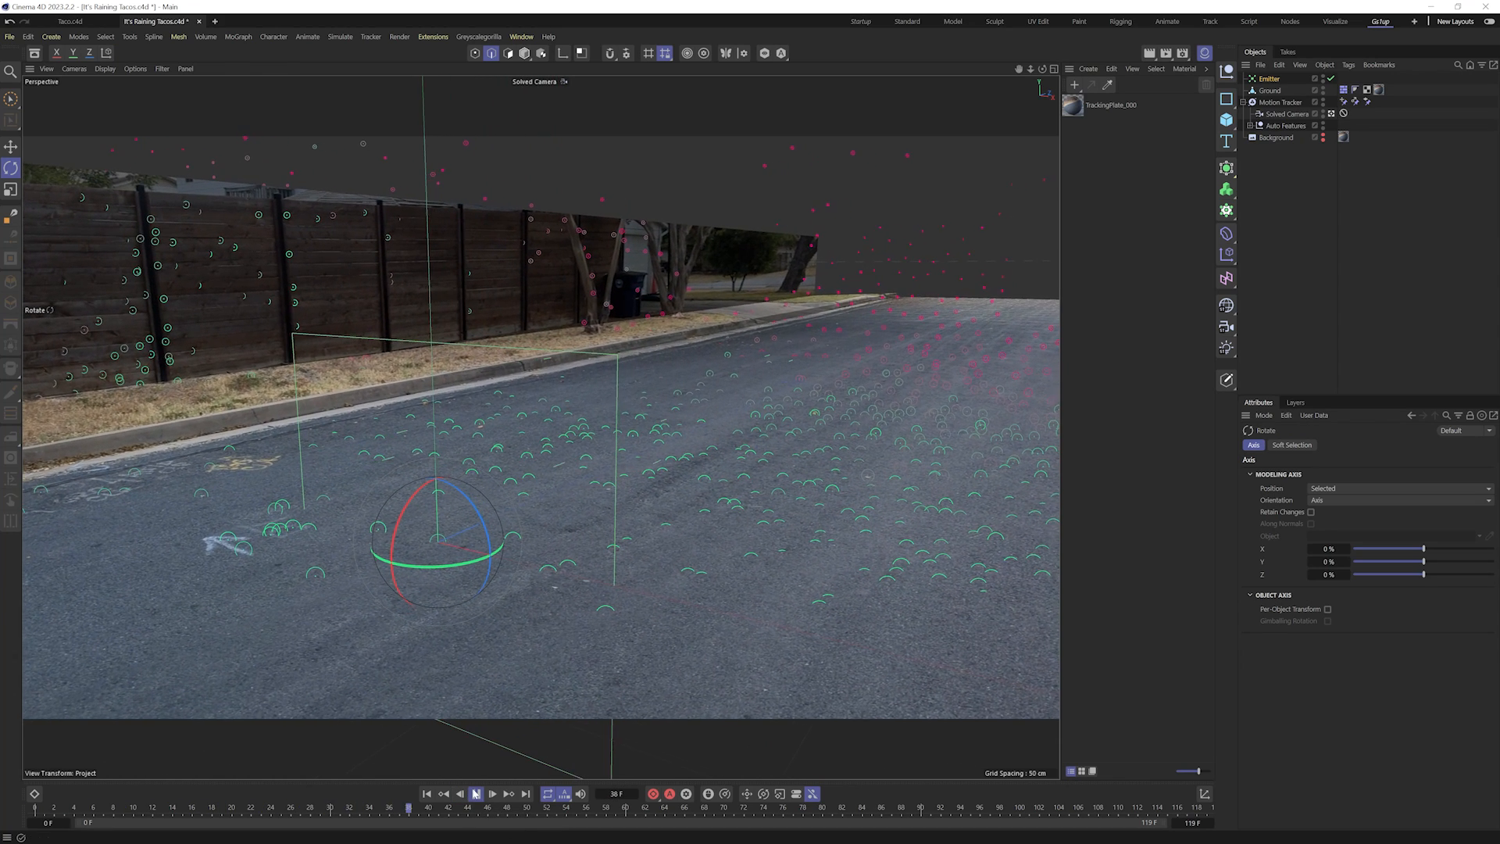
{"action": "left_click", "coordinate": [476, 793]}
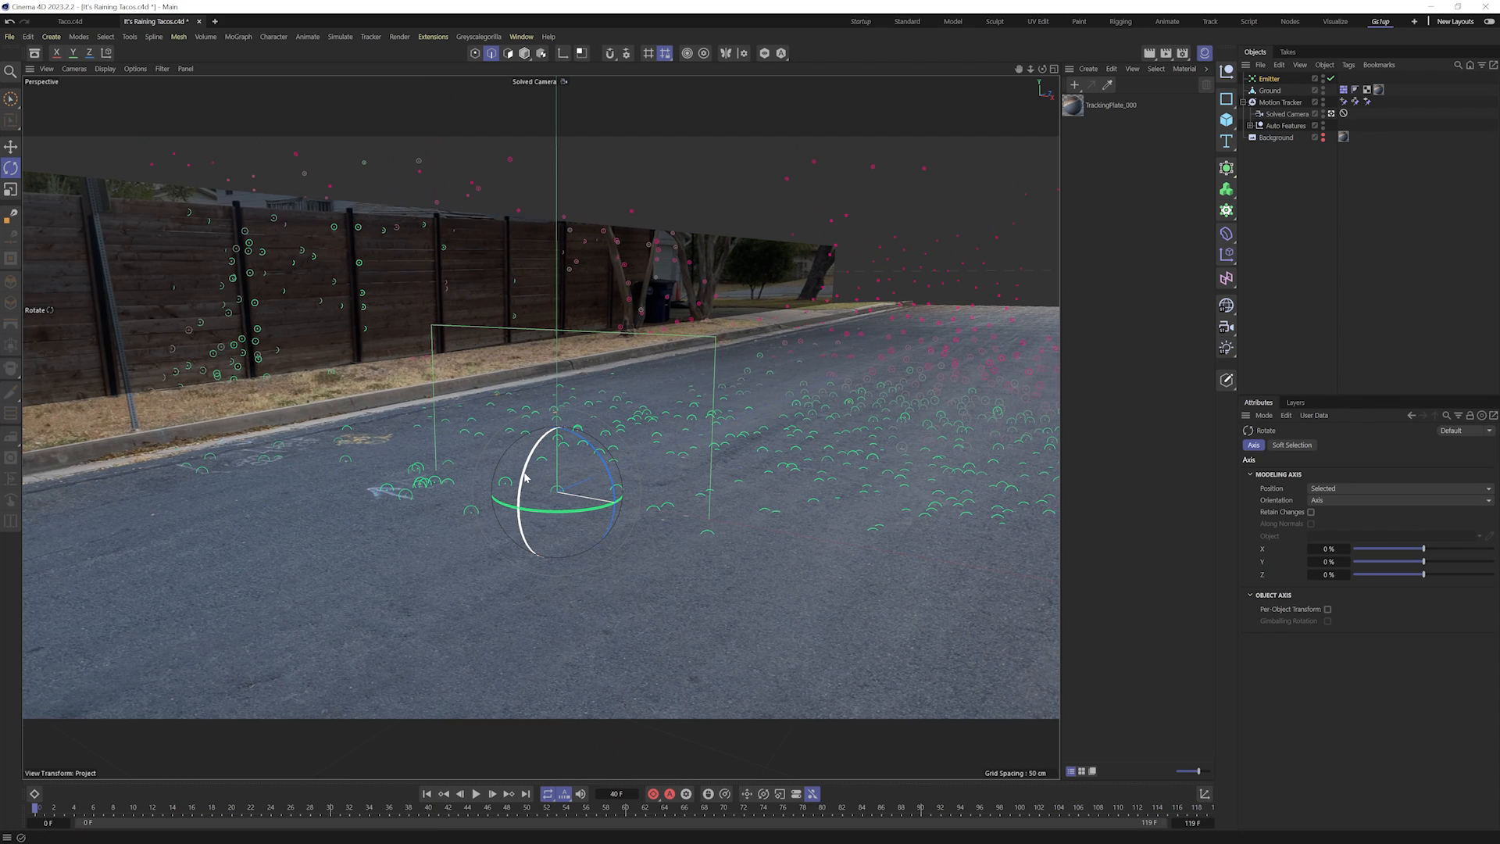
- Rotate the emitter to point straight down and raise it high above the road
{"action": "left_click_drag", "start_coordinate": [523, 477], "coordinate": [582, 429]}
{"action": "key", "text": "e"}
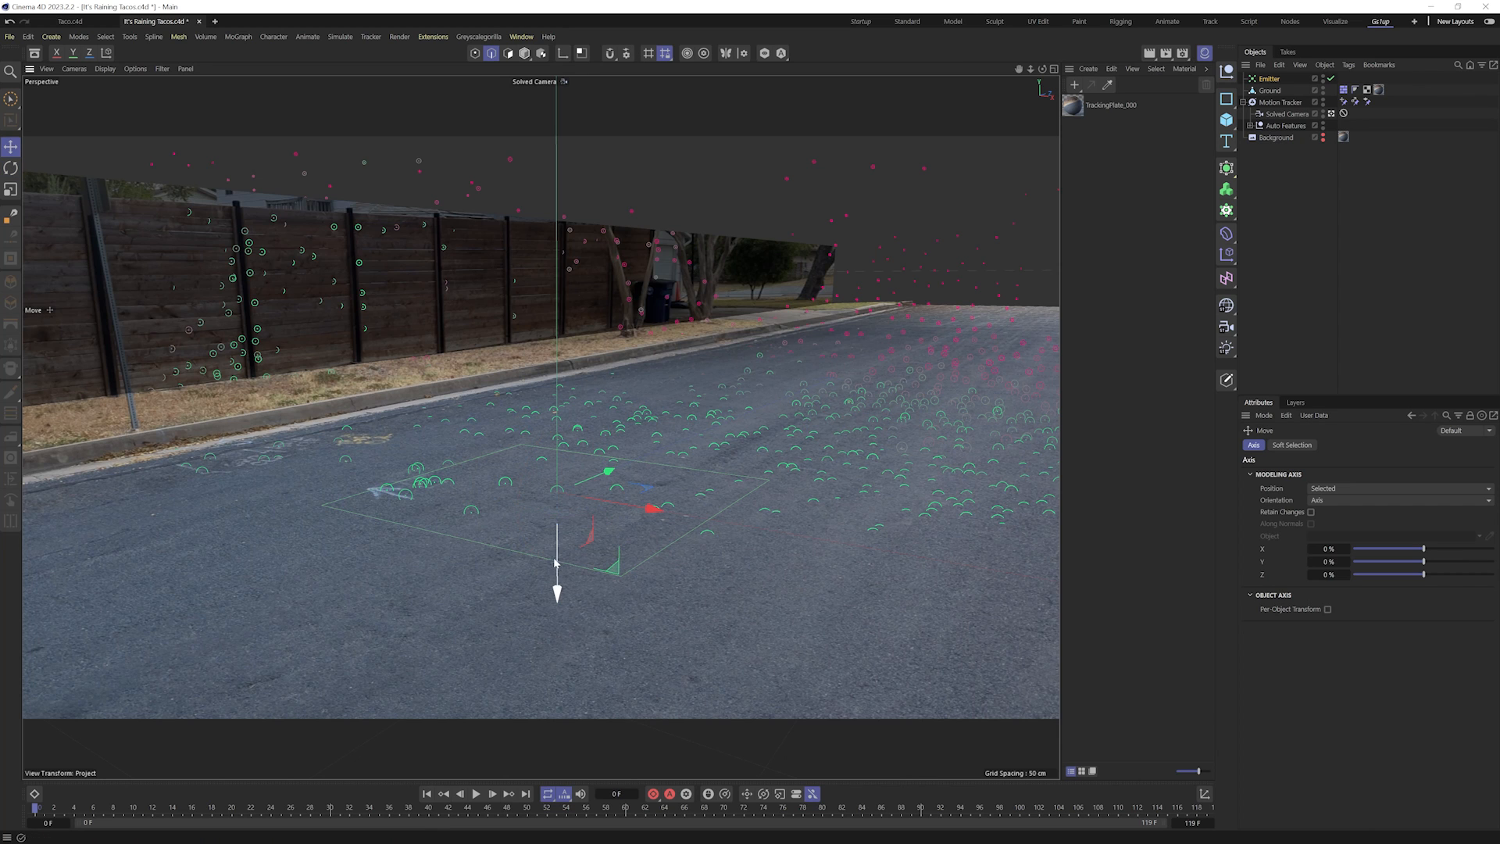
{"action": "left_click_drag", "start_coordinate": [557, 564], "coordinate": [603, 148]}
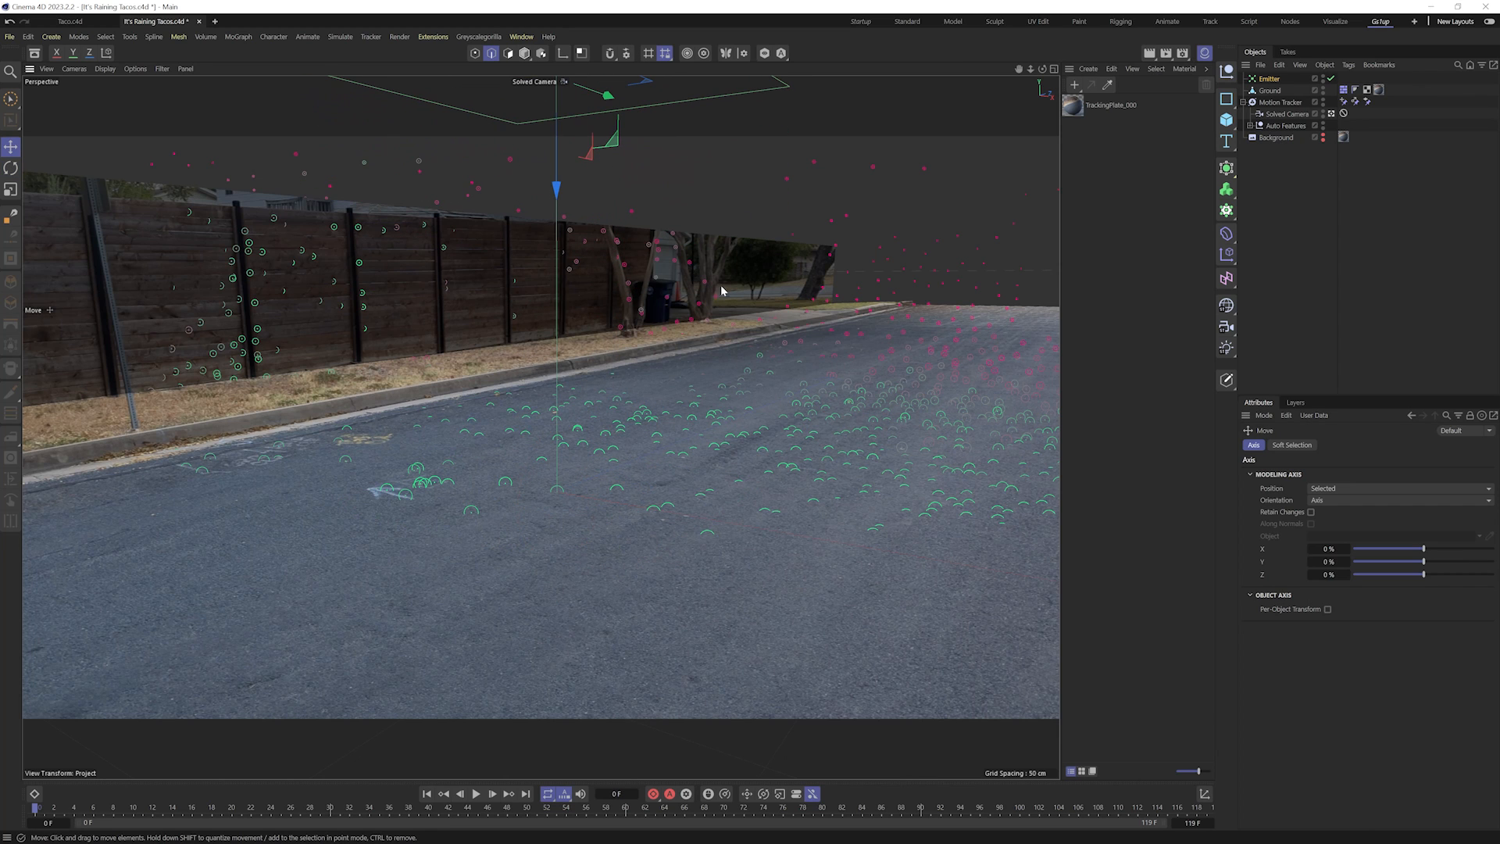
- In the top view, widen the emitter to an X-Size of about 473 cm and shift it along X over the road
{"action": "middle_click", "coordinate": [512, 430]}
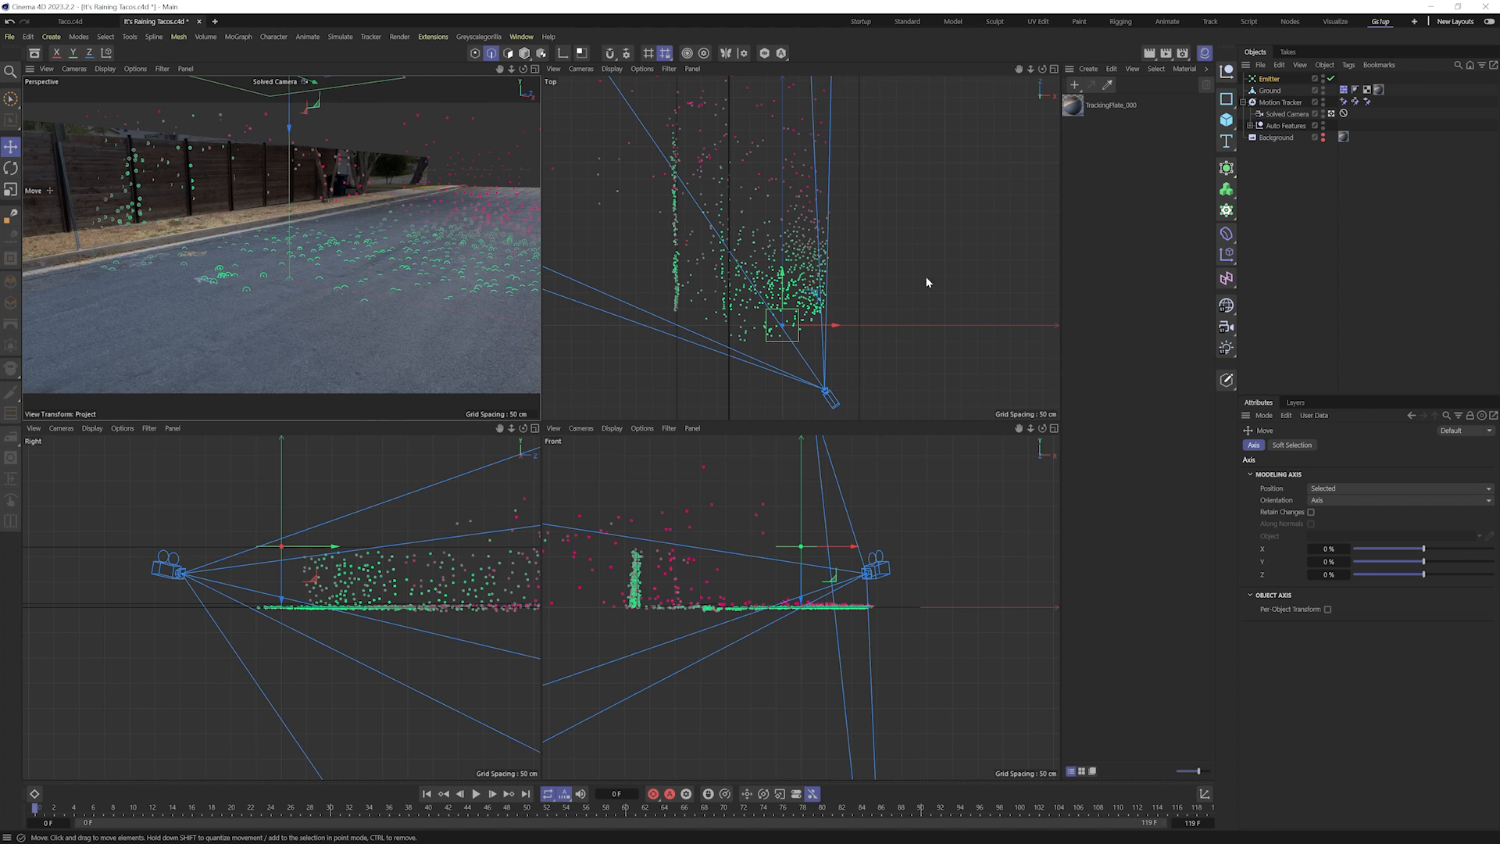
{"action": "scroll", "coordinate": [859, 265], "scroll_direction": "down", "scroll_amount": 3}
{"action": "middle_click", "coordinate": [834, 264]}
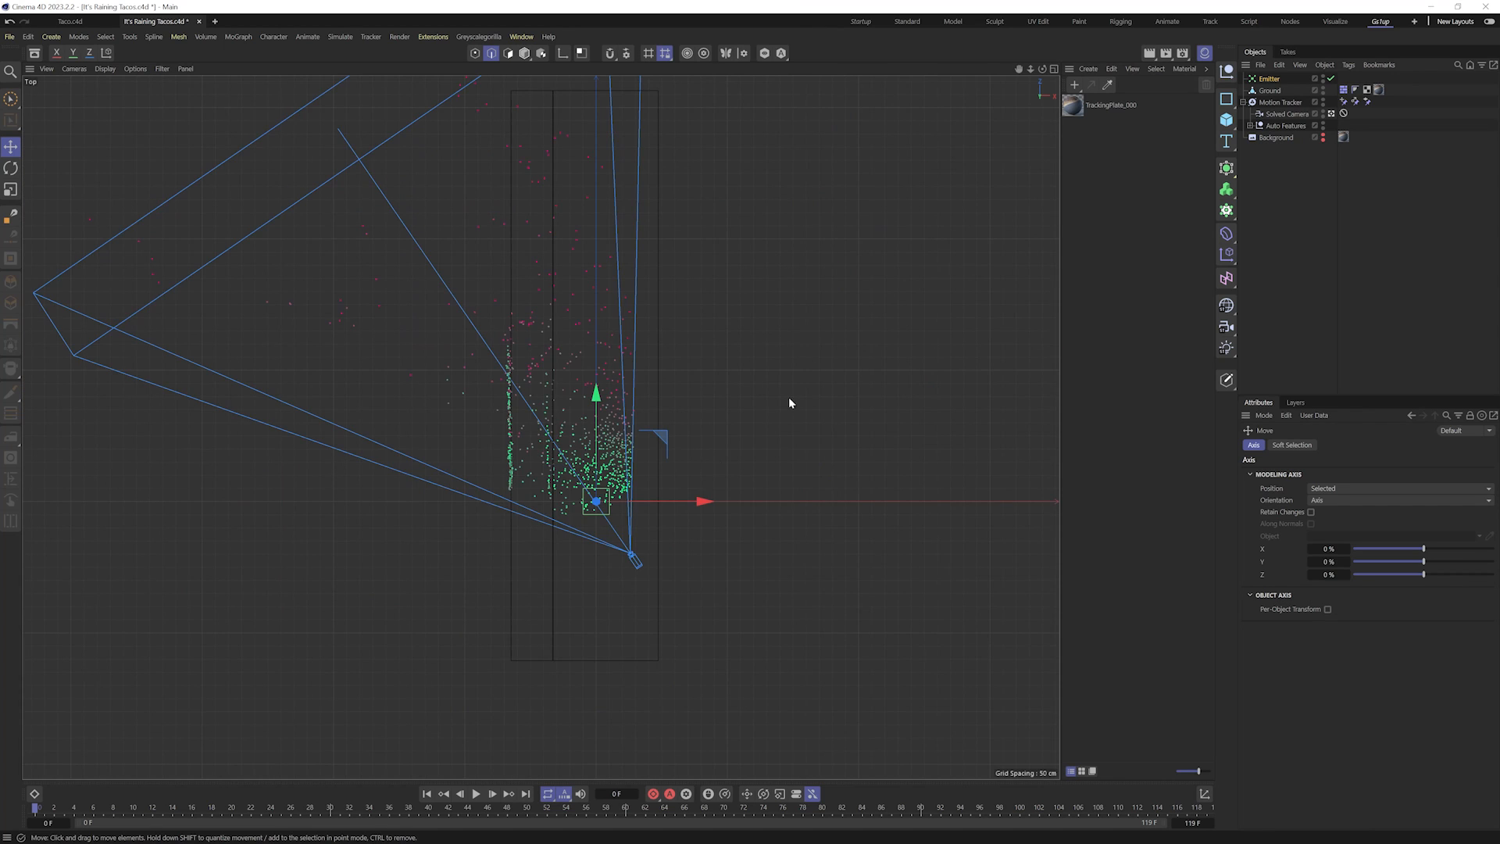
{"action": "scroll", "coordinate": [625, 411], "scroll_direction": "down", "scroll_amount": 1}
{"action": "middle_click_drag", "start_coordinate": [629, 419], "coordinate": [649, 460], "text": "alt"}
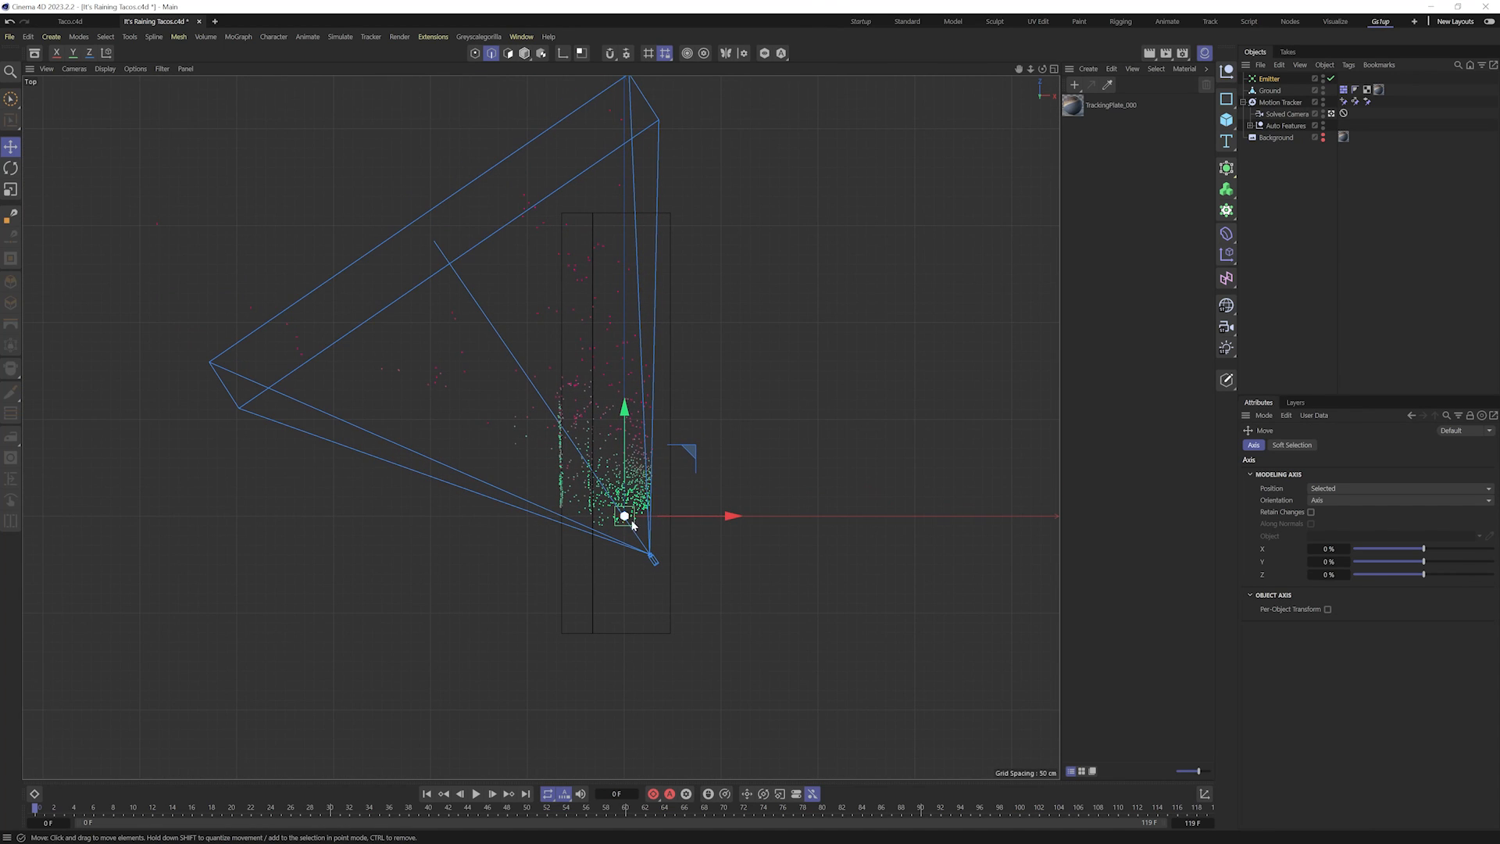
{"action": "left_click", "coordinate": [1269, 78]}
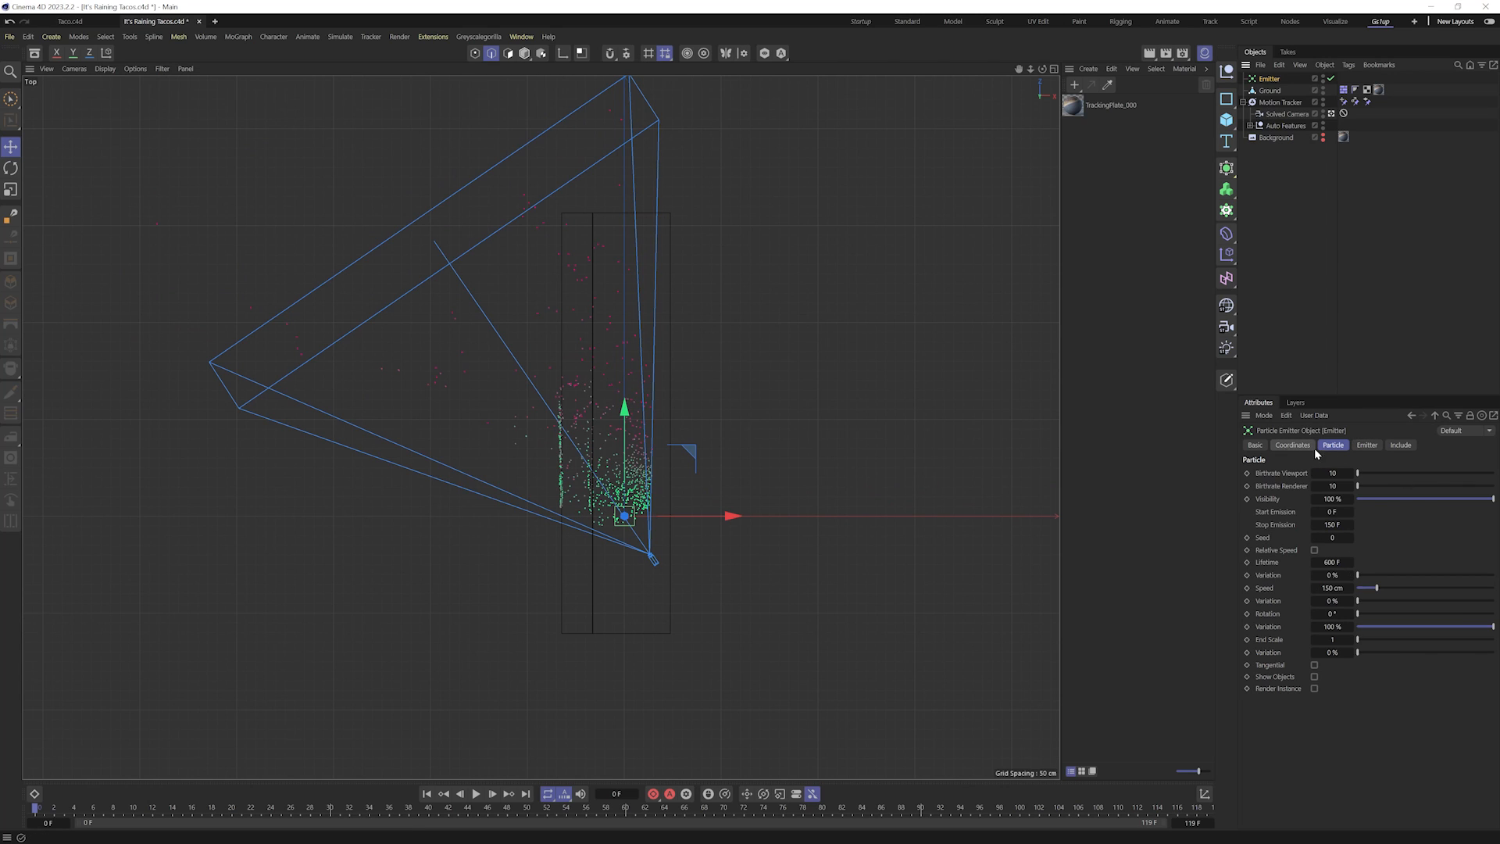
{"action": "left_click", "coordinate": [1365, 446]}
{"action": "left_click_drag", "start_coordinate": [1364, 487], "coordinate": [1423, 486]}
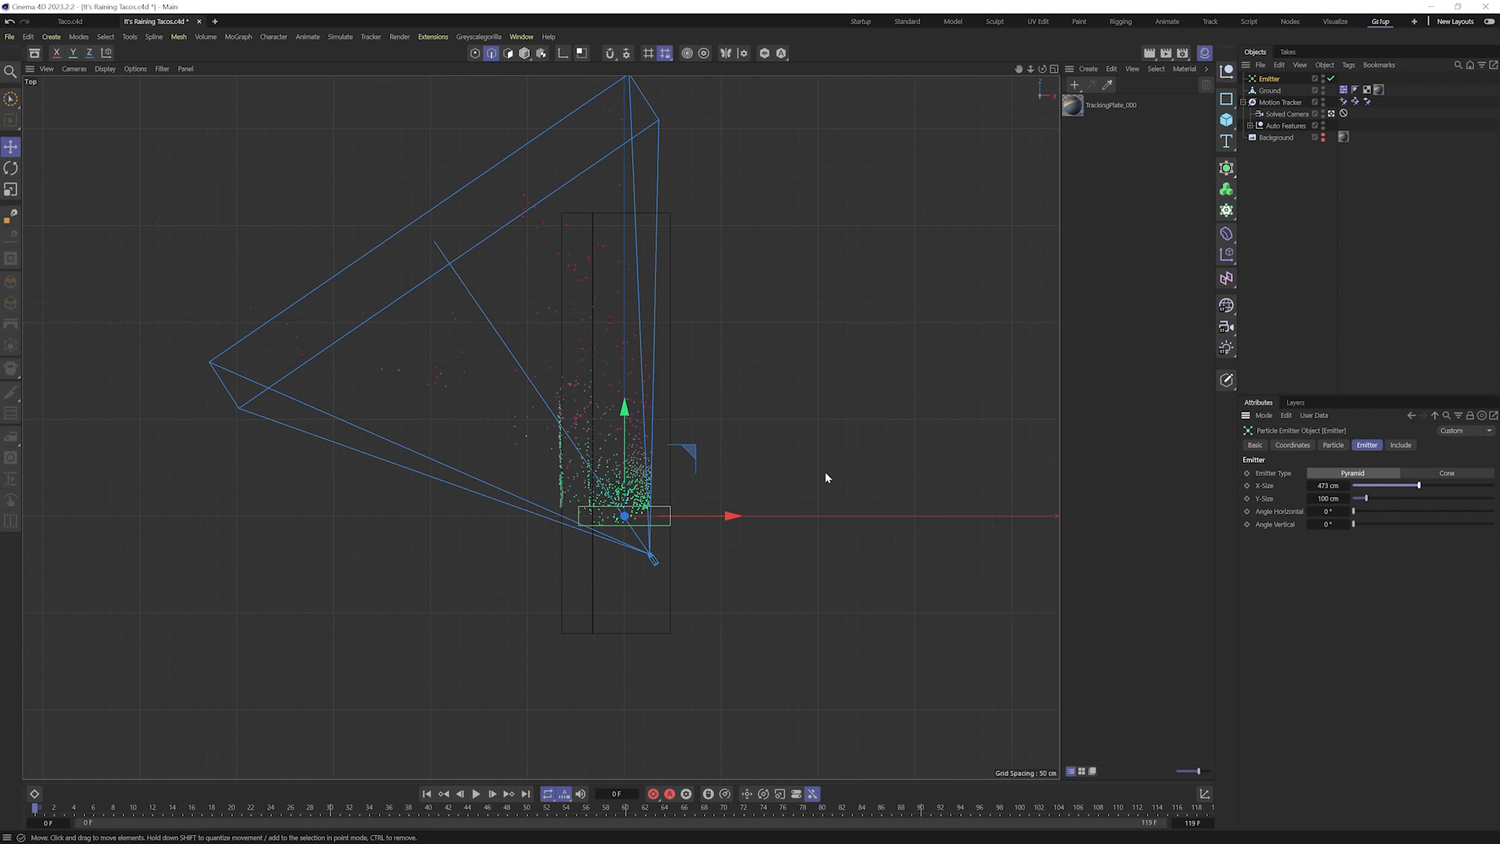
{"action": "left_click_drag", "start_coordinate": [730, 516], "coordinate": [727, 520]}
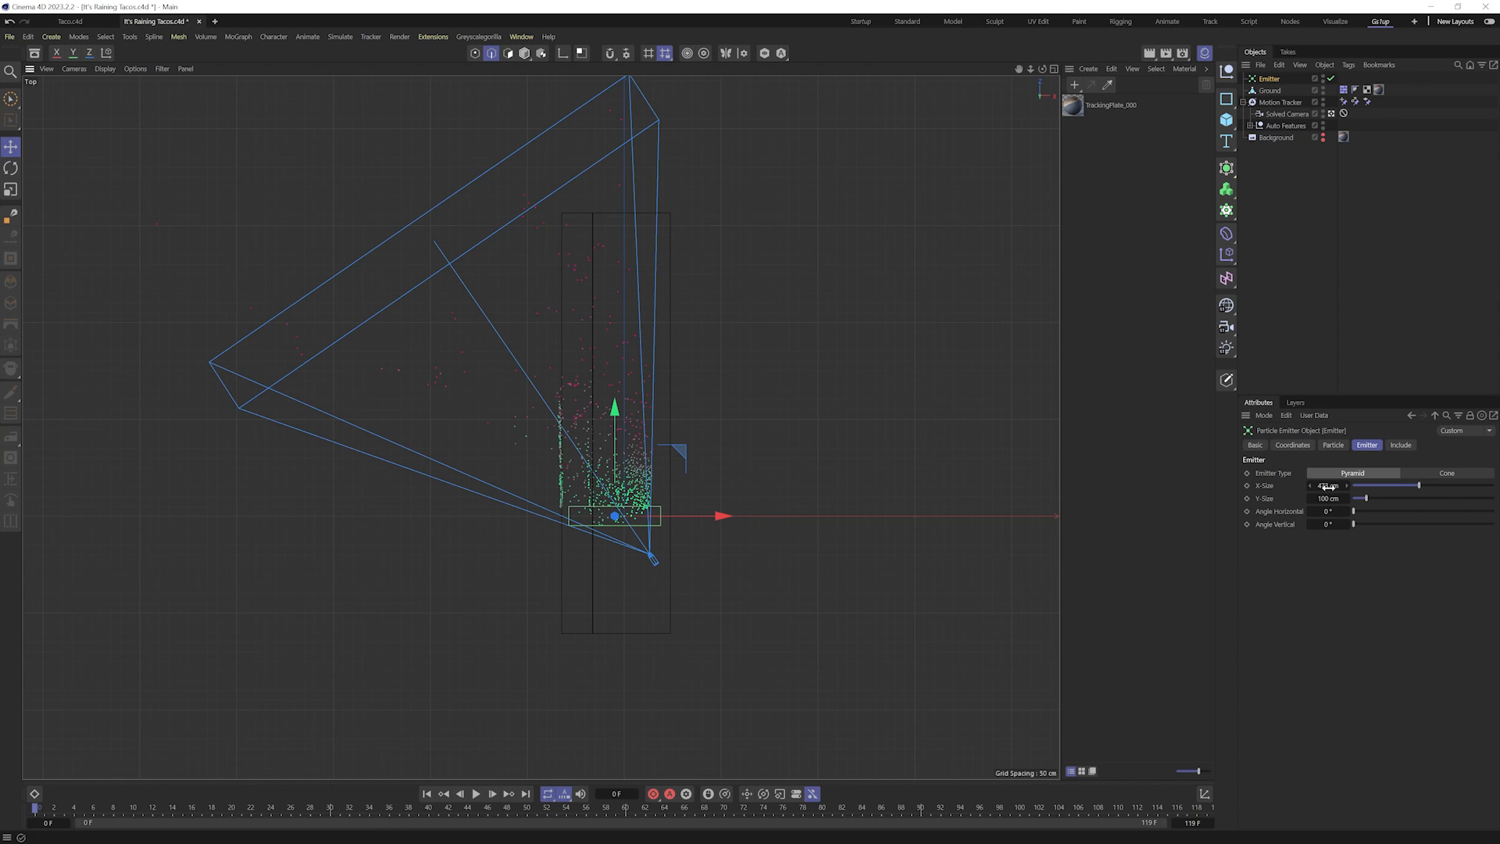
- Set the emitter's Y-Size to 1800 cm and slide it along the road to fit within the ground's outline
{"action": "left_click_drag", "start_coordinate": [1319, 499], "coordinate": [1319, 498]}
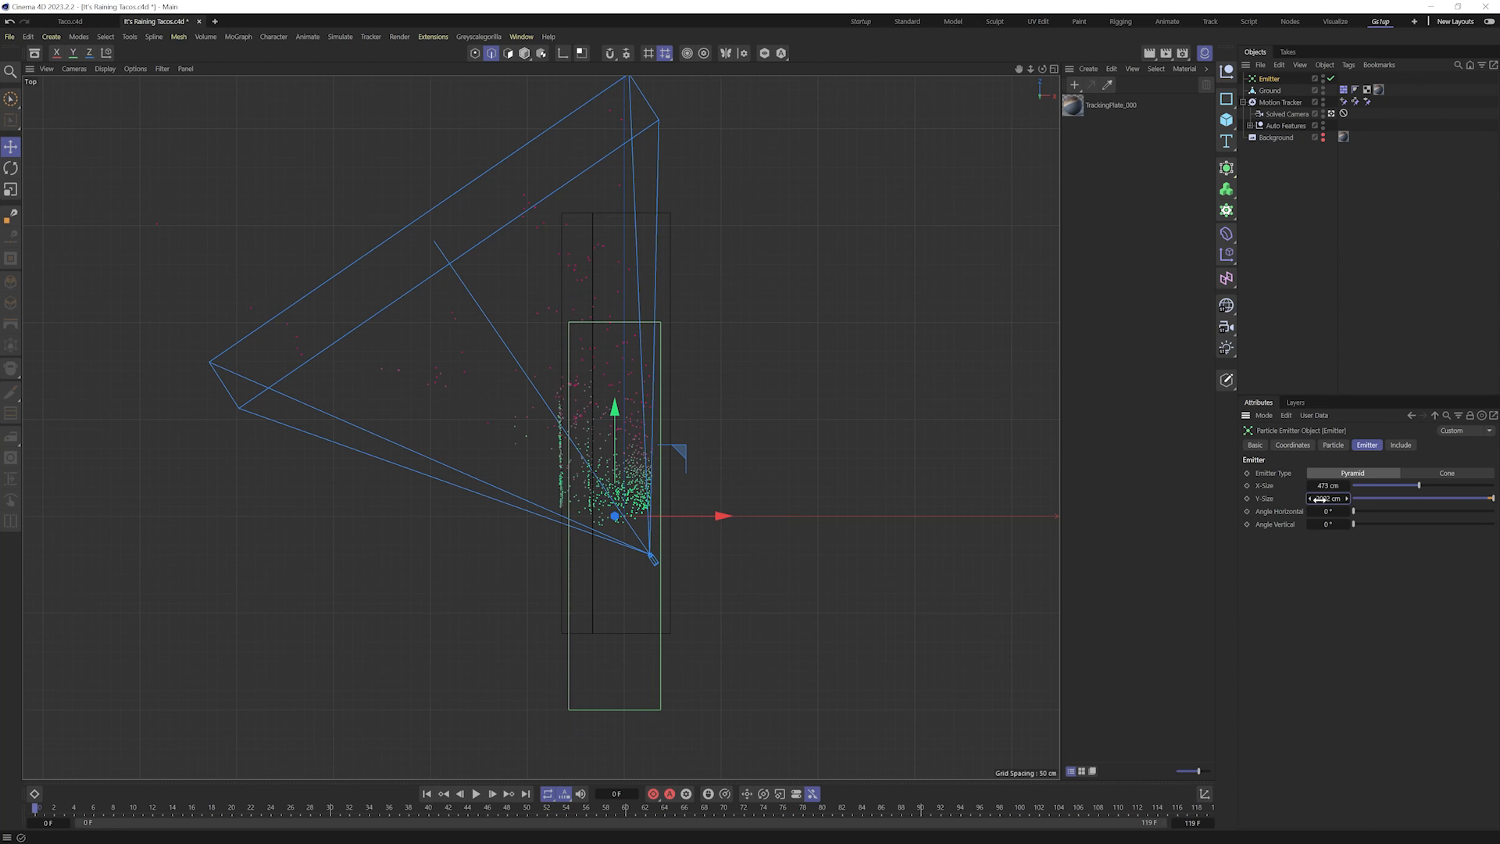
{"action": "left_click_drag", "start_coordinate": [616, 418], "coordinate": [617, 312]}
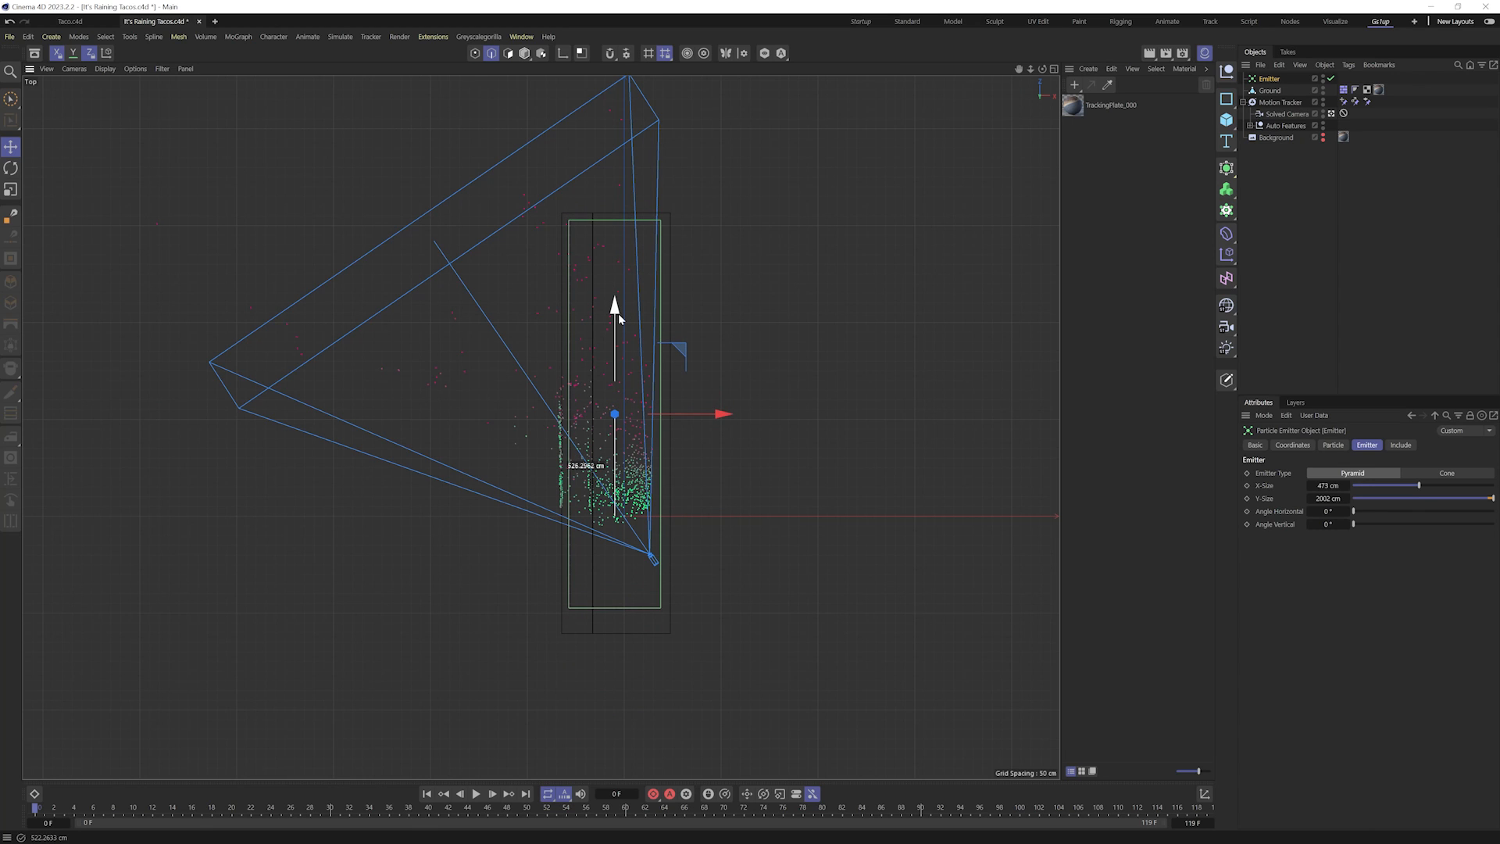
{"action": "left_click", "coordinate": [1327, 498]}
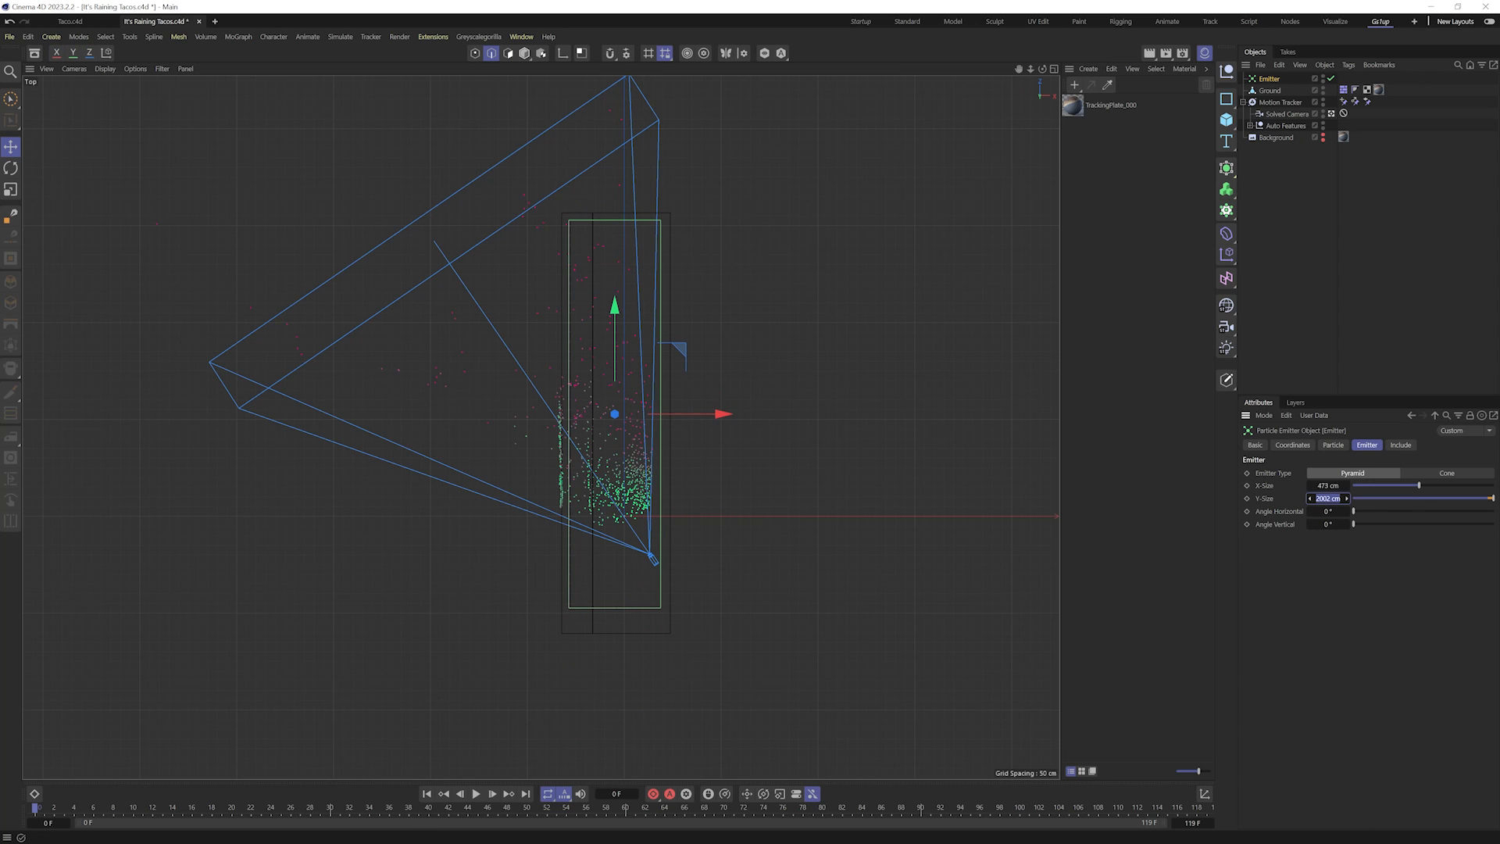
{"action": "type", "text": "1800"}
{"action": "key", "text": "Return"}
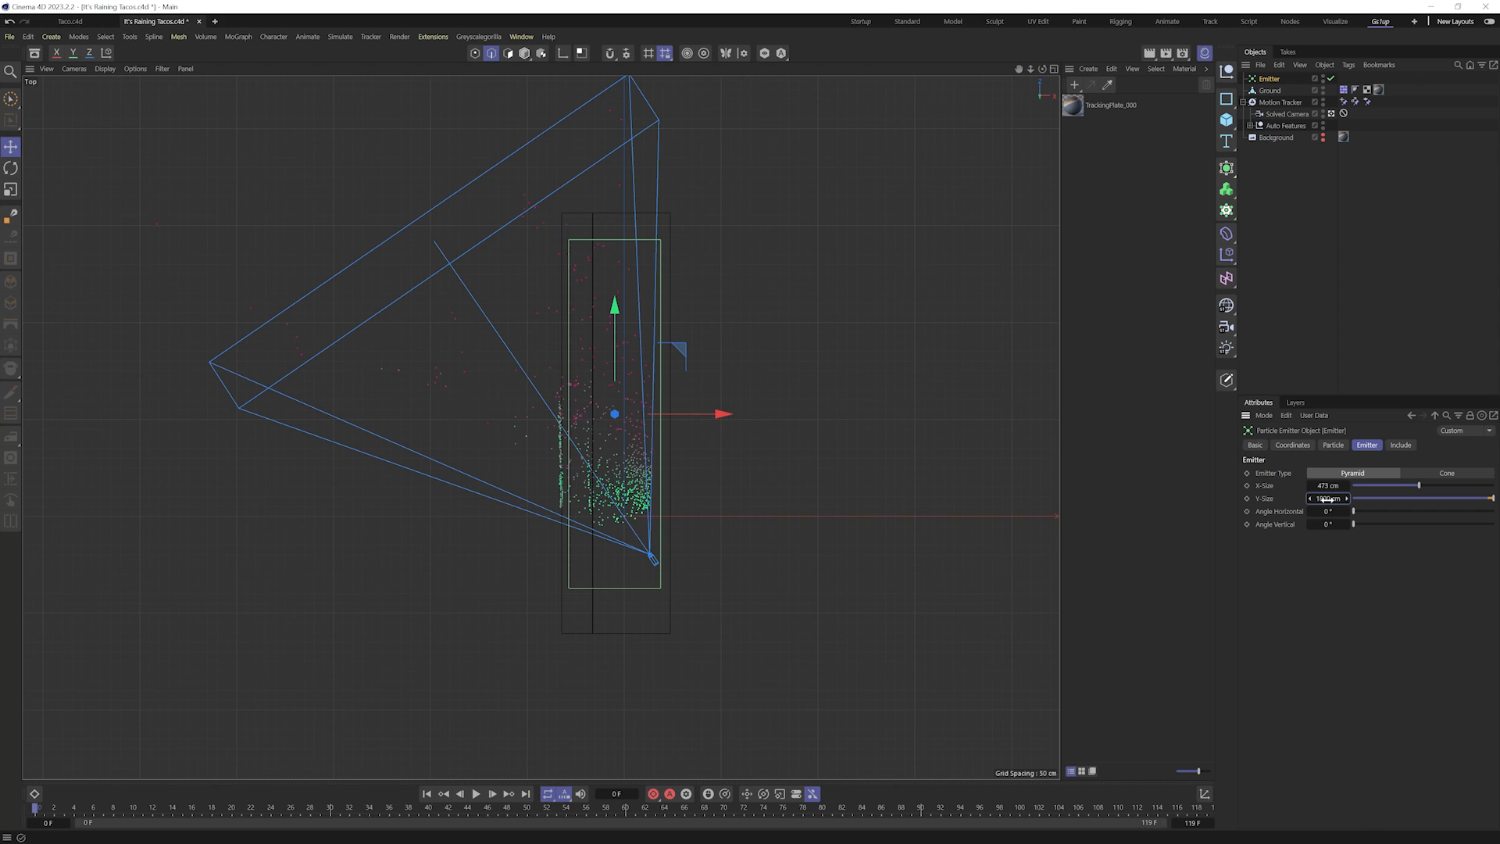
{"action": "left_click_drag", "start_coordinate": [614, 302], "coordinate": [617, 293]}
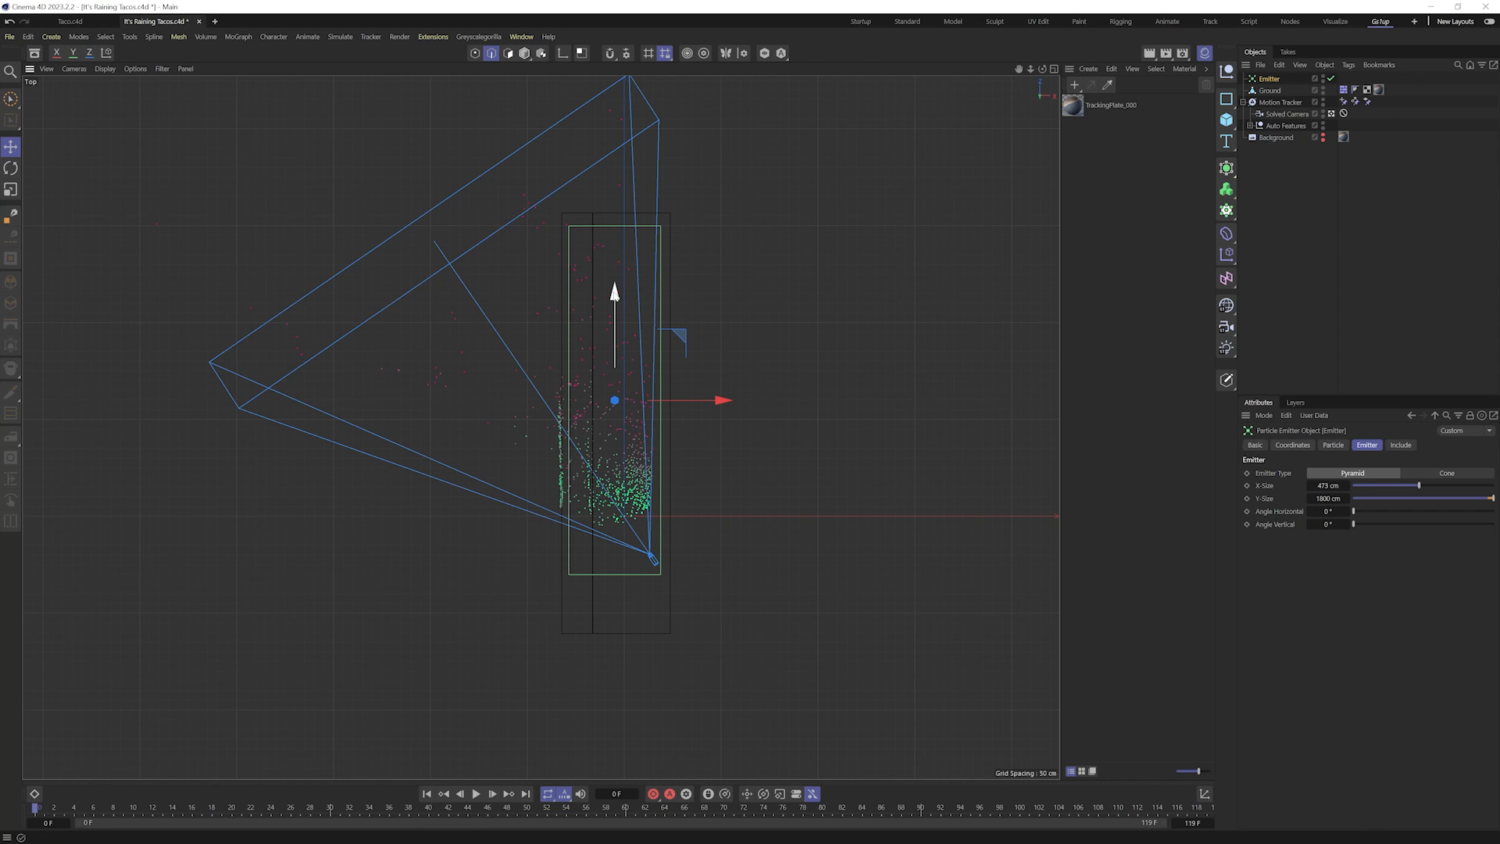
- Raise the emitter high above the tracked points in the right side view and play the animation to check it
{"action": "middle_click", "coordinate": [570, 378]}
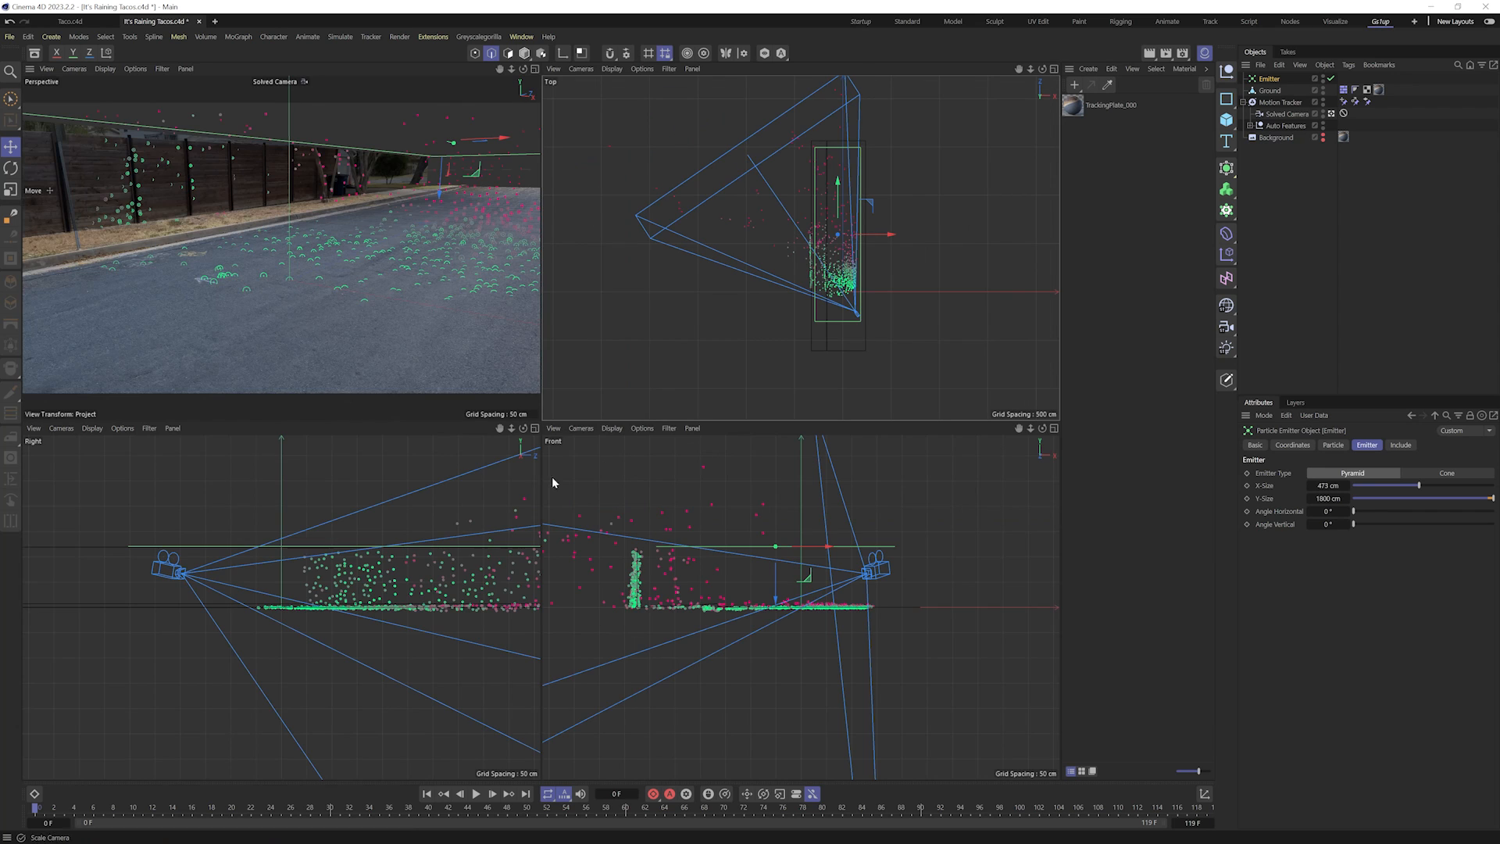
{"action": "scroll", "coordinate": [355, 555], "scroll_direction": "down", "scroll_amount": 2}
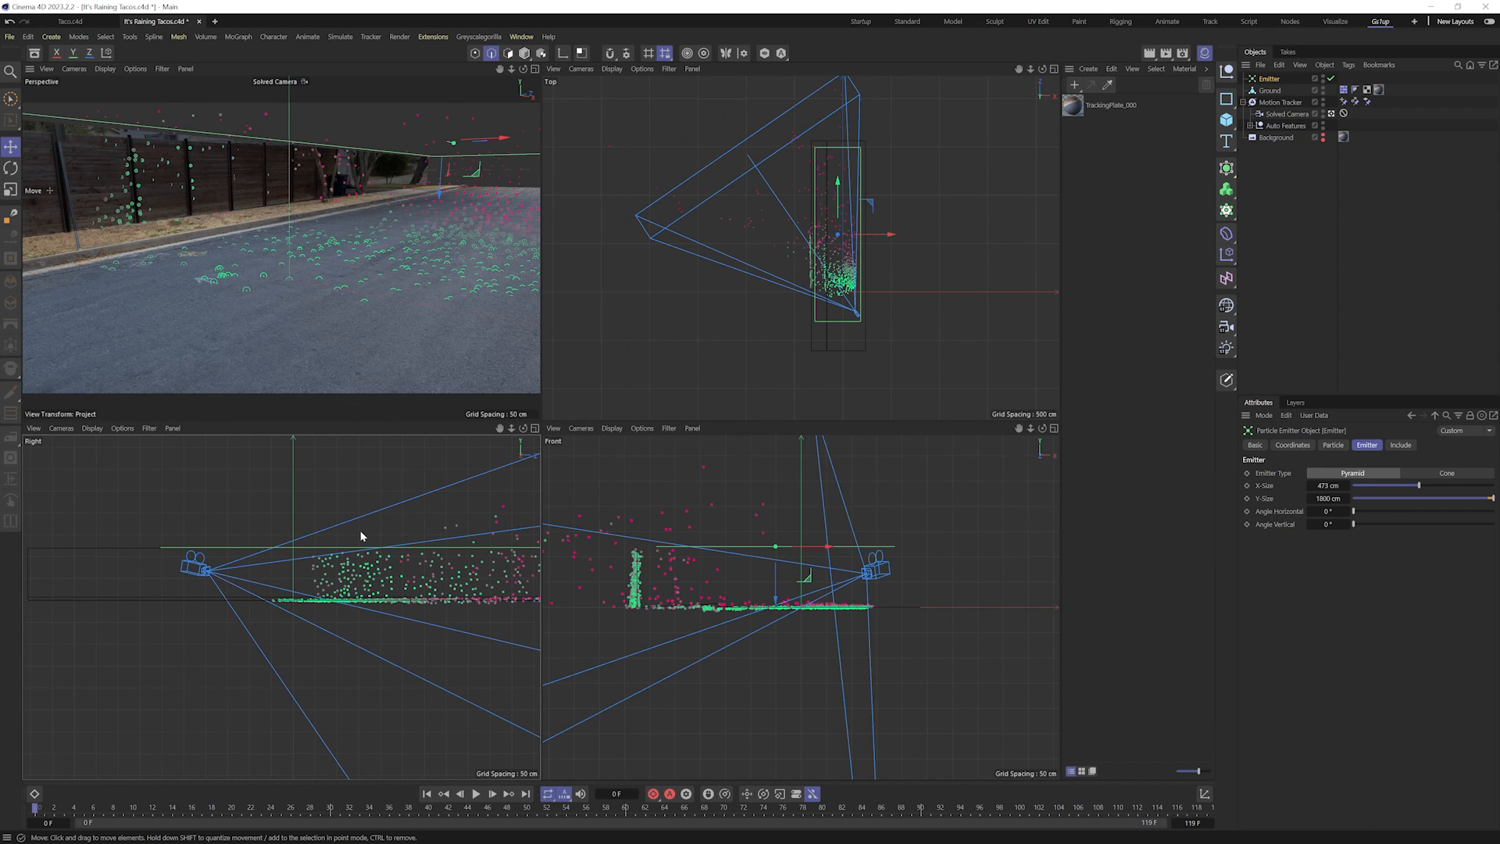
{"action": "middle_click_drag", "start_coordinate": [374, 544], "coordinate": [221, 553], "text": "alt"}
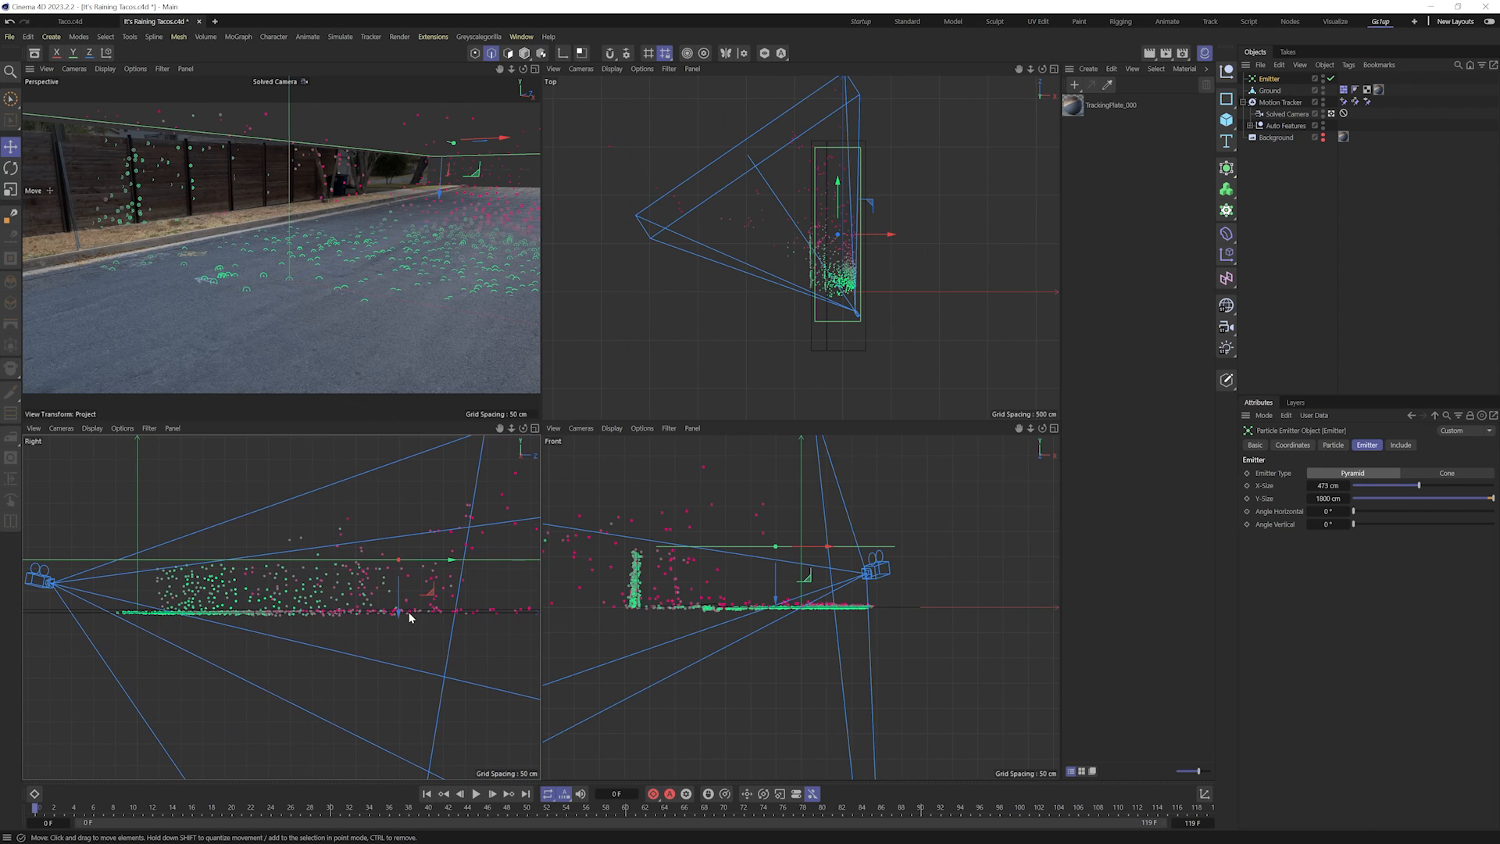
{"action": "left_click_drag", "start_coordinate": [404, 614], "coordinate": [404, 600]}
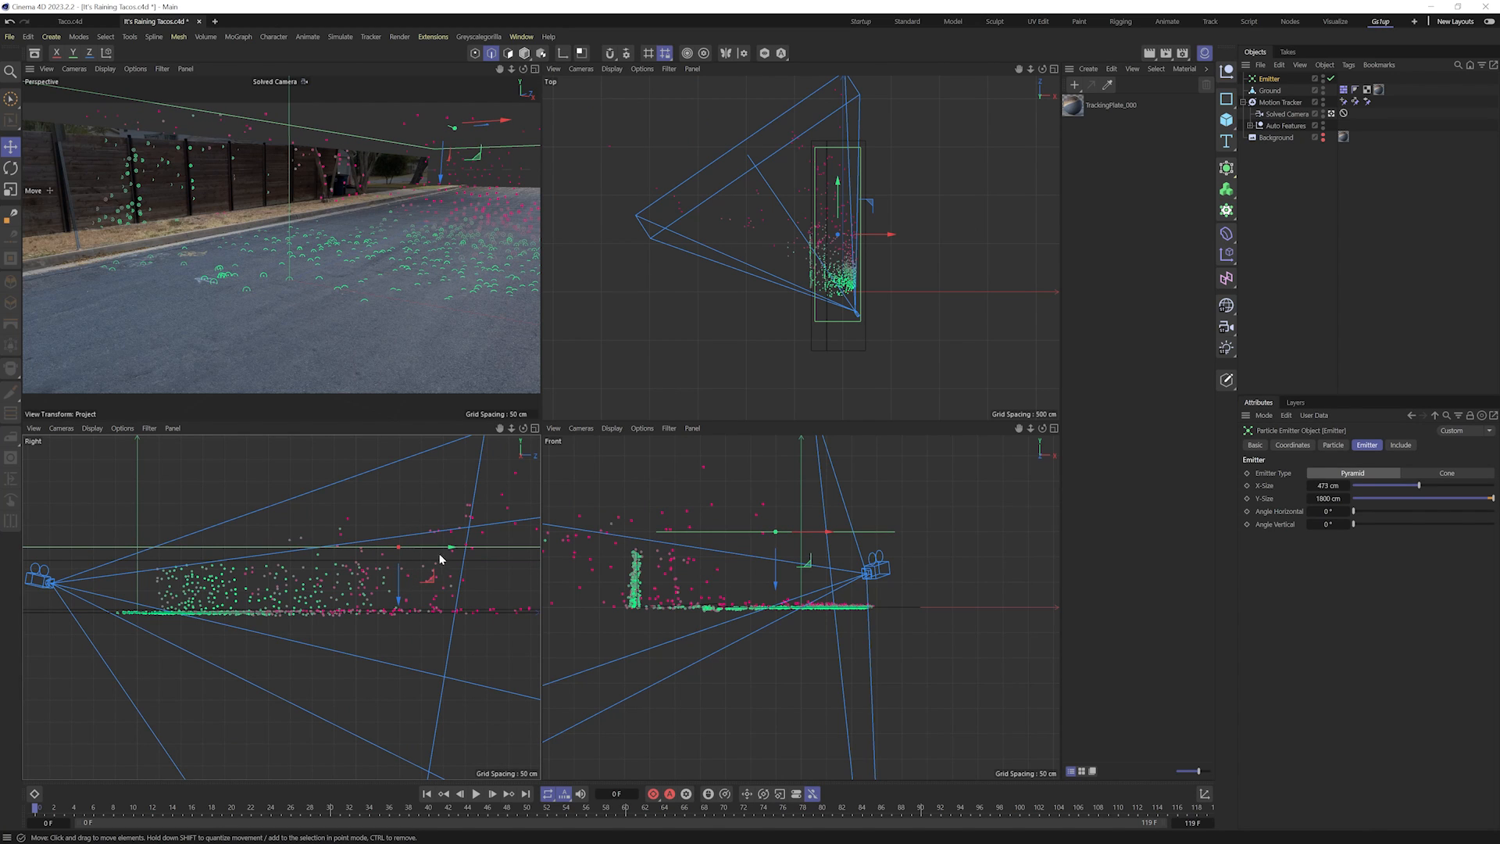
{"action": "left_click_drag", "start_coordinate": [393, 594], "coordinate": [416, 512]}
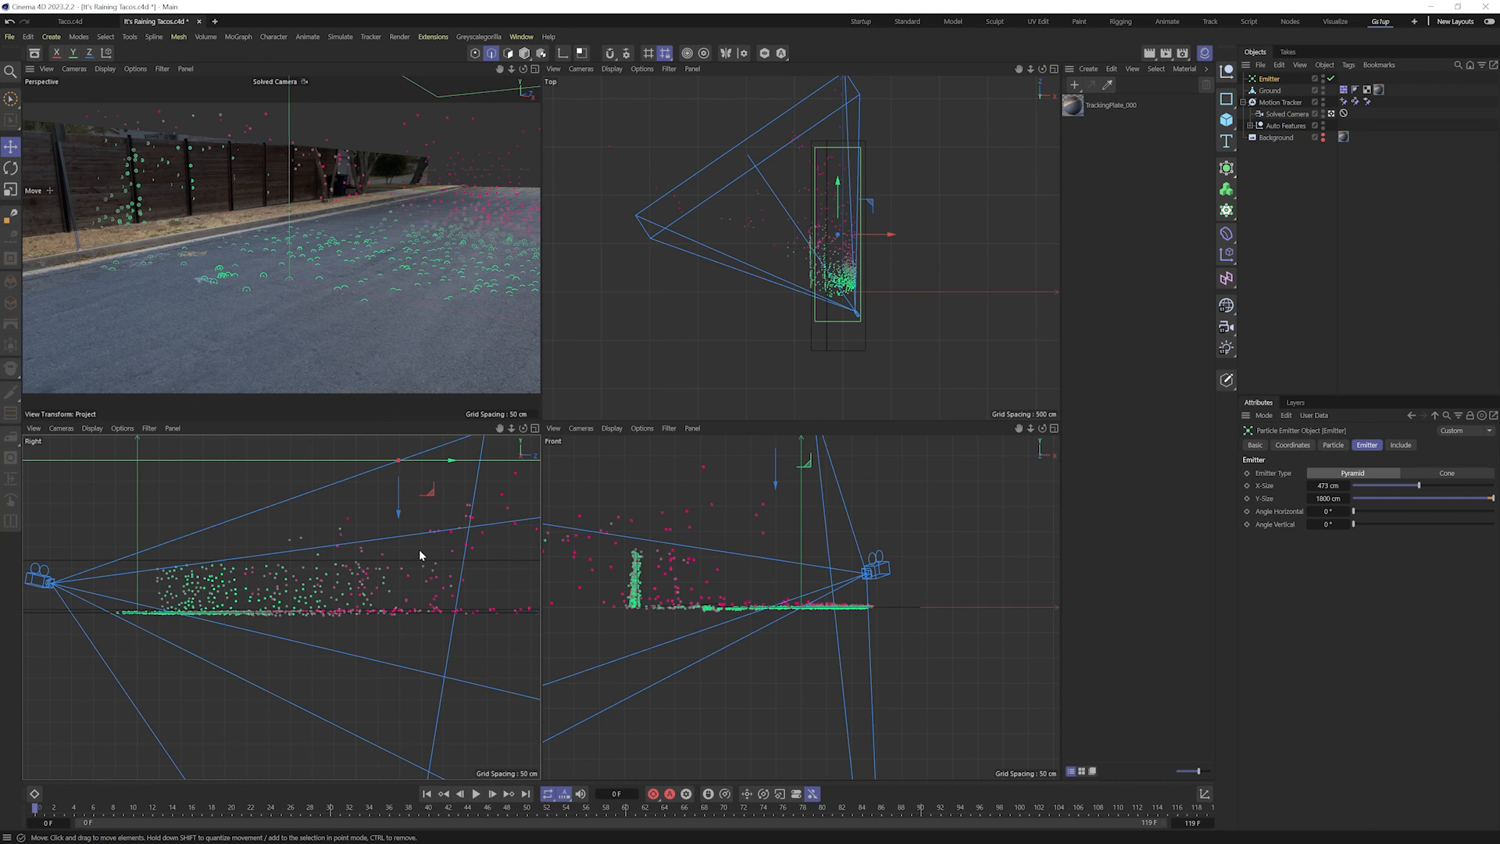
{"action": "middle_click", "coordinate": [350, 565]}
{"action": "left_click", "coordinate": [476, 794]}
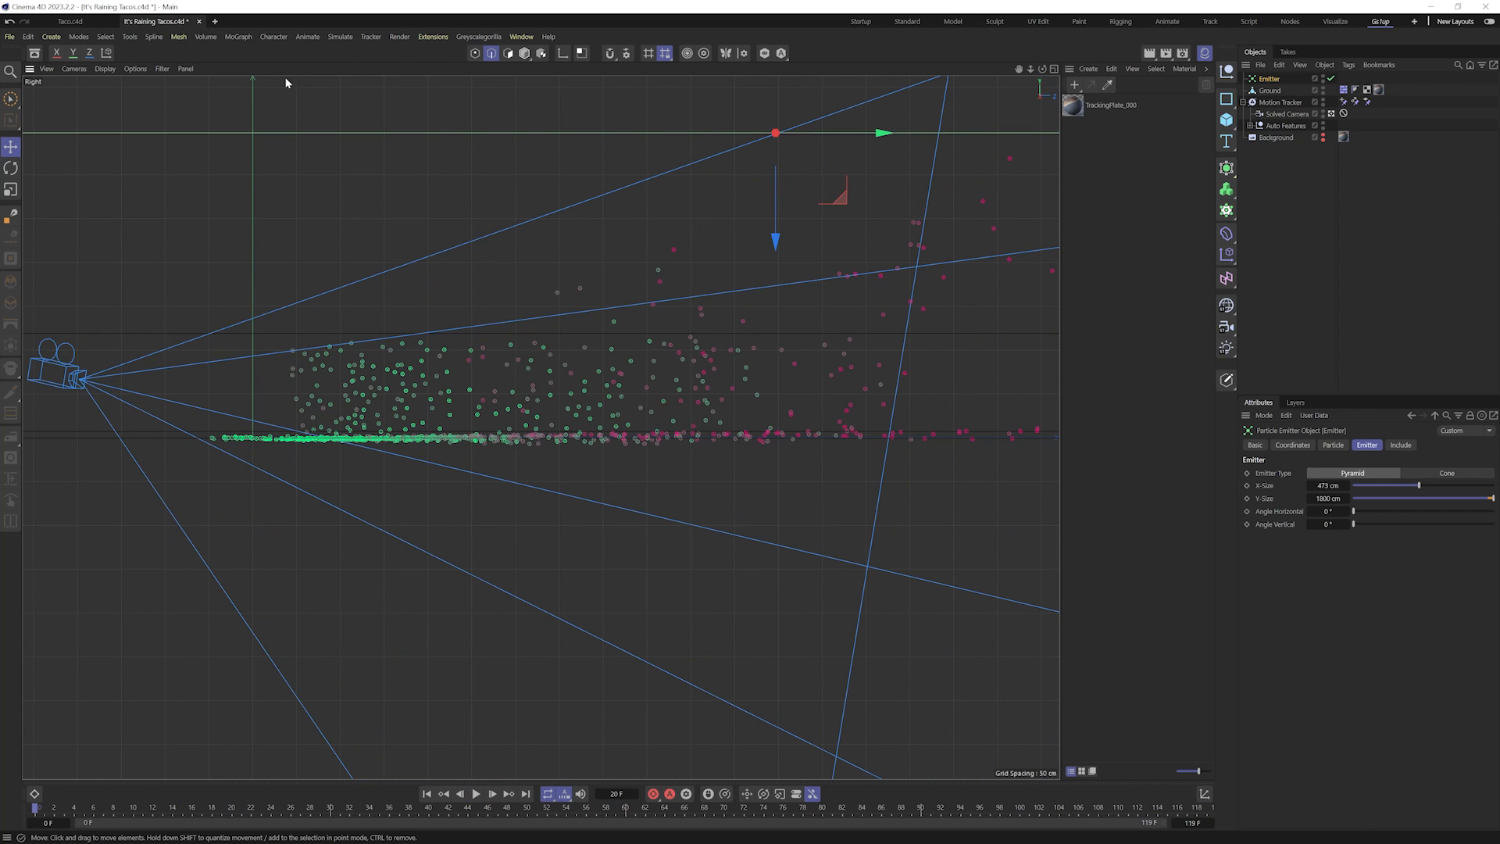
- Copy the Taco object from Taco.c4d and paste it into the It's Raining Tacos.c4d scene
{"action": "left_click", "coordinate": [71, 21]}
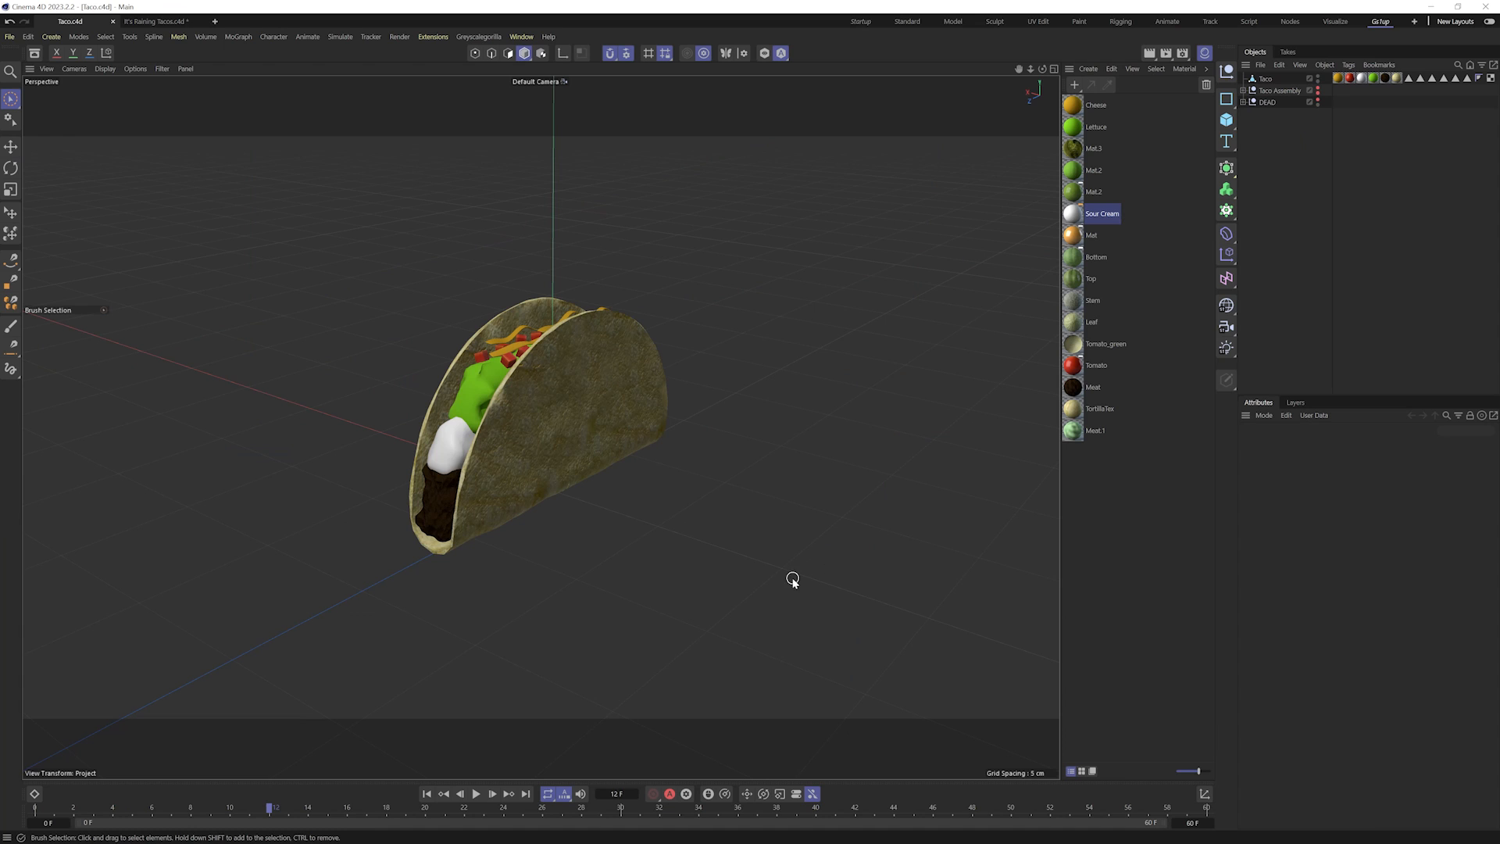
{"action": "left_click", "coordinate": [1264, 79]}
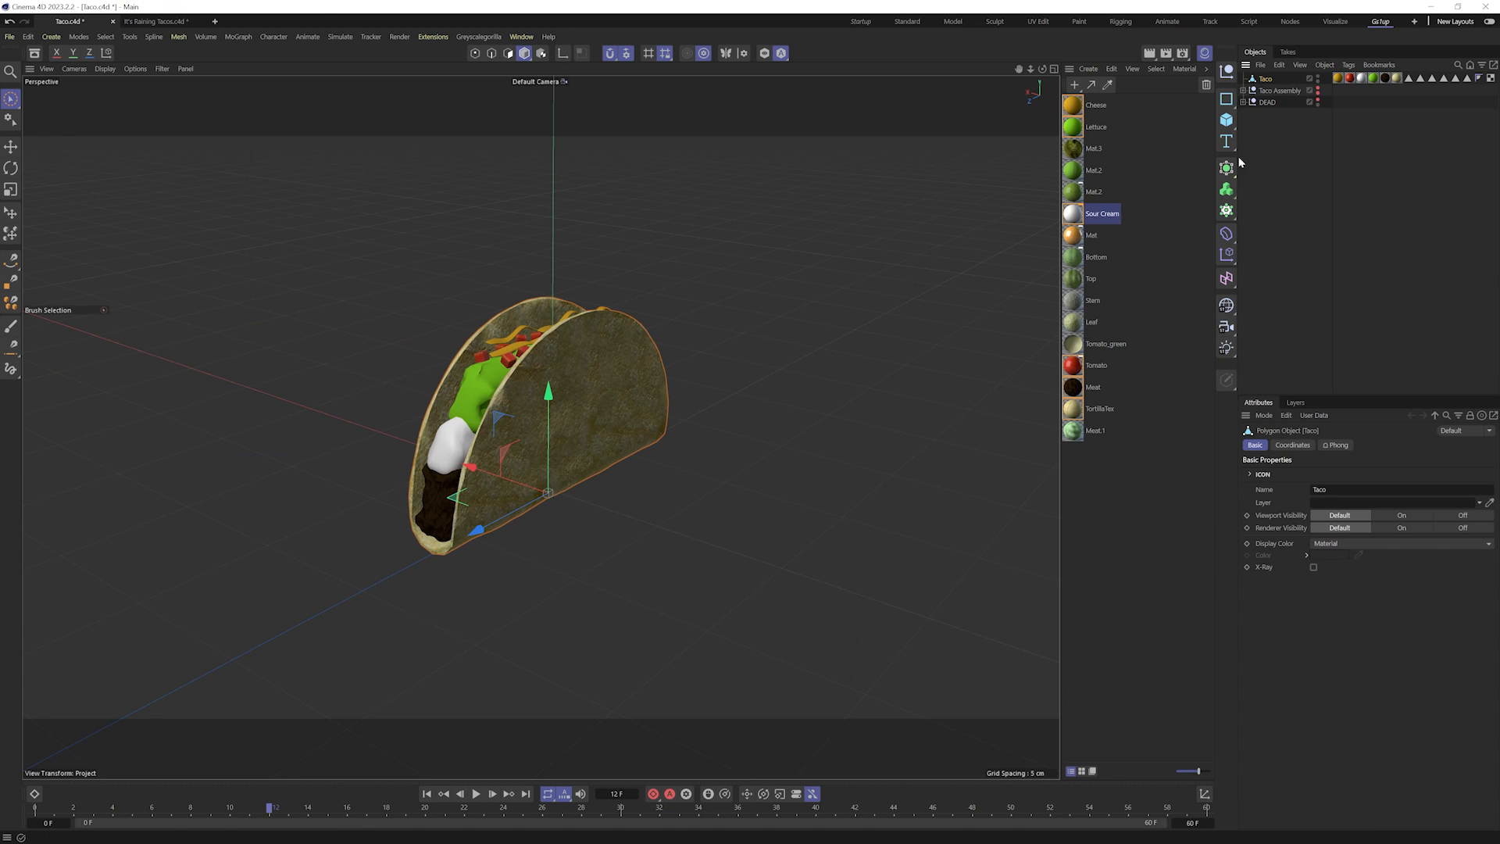
{"action": "left_click", "coordinate": [155, 21]}
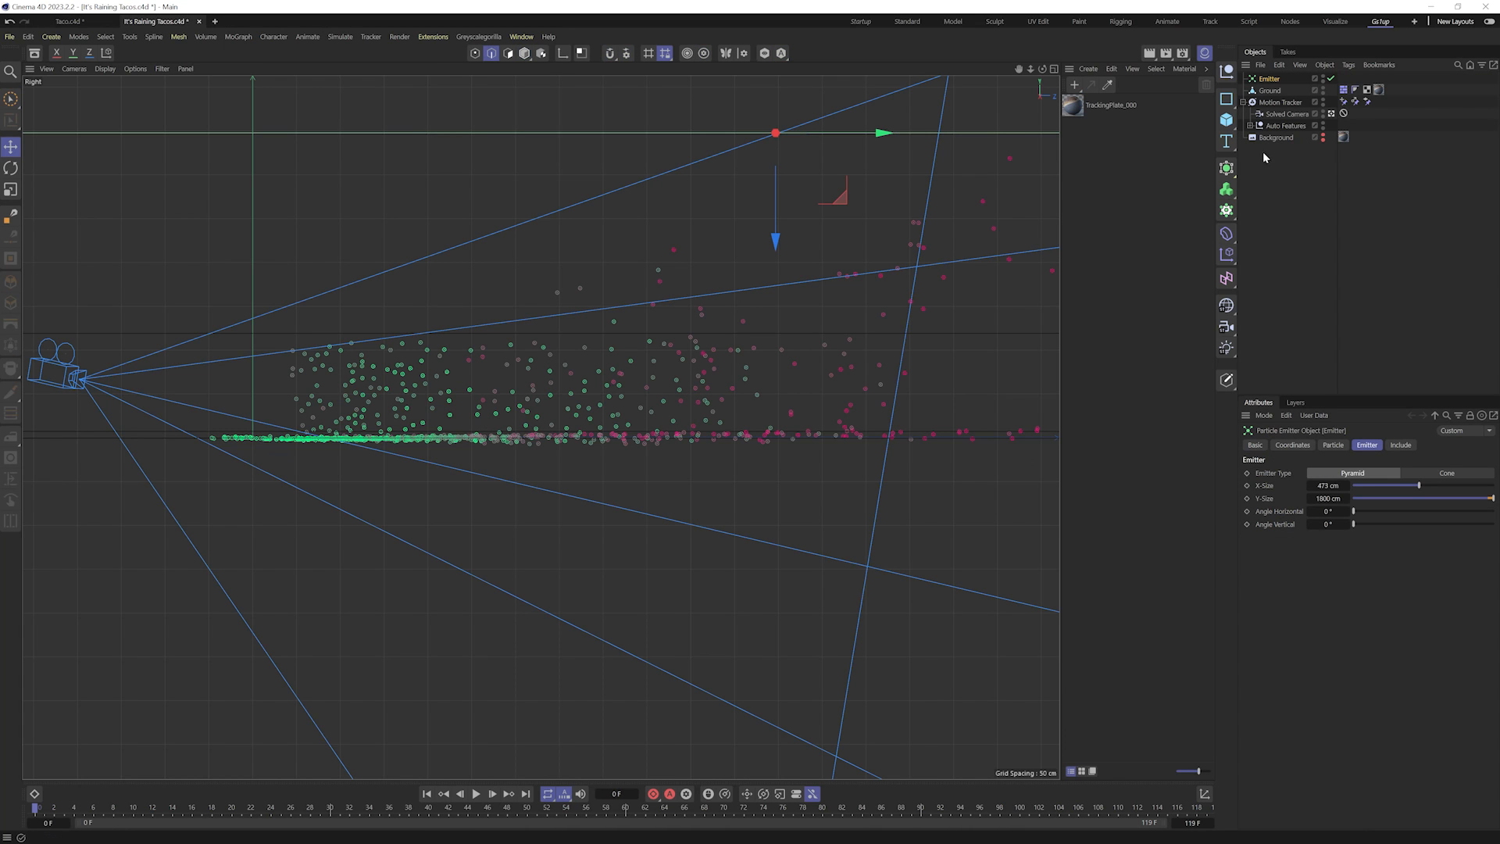
{"action": "key", "text": "ctrl+v"}
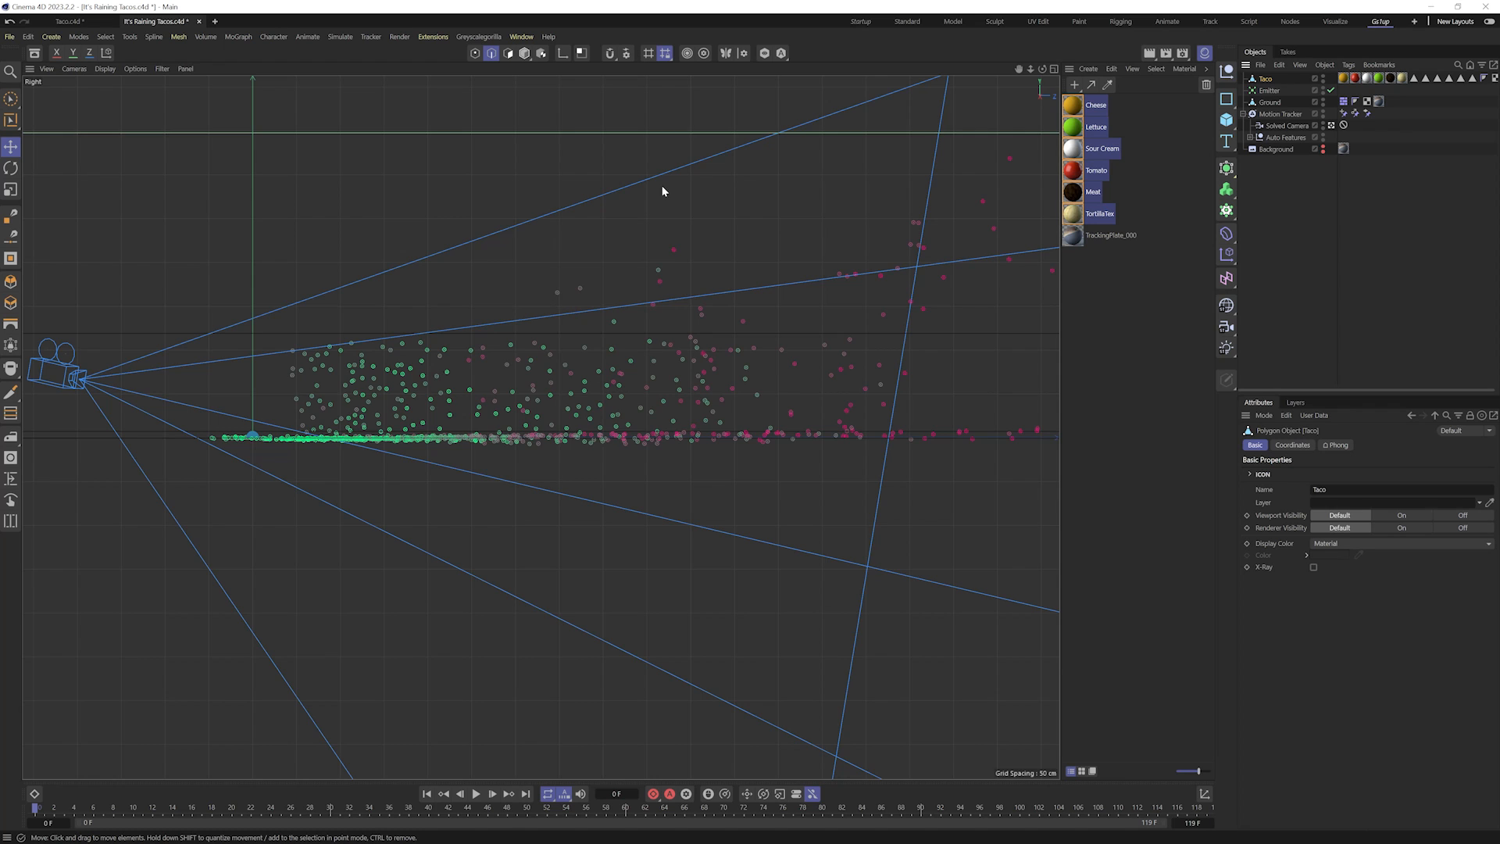
- Show the Solved Camera perspective full size, switch to Model mode, and deselect the taco
{"action": "middle_click", "coordinate": [442, 276]}
{"action": "middle_click", "coordinate": [358, 227]}
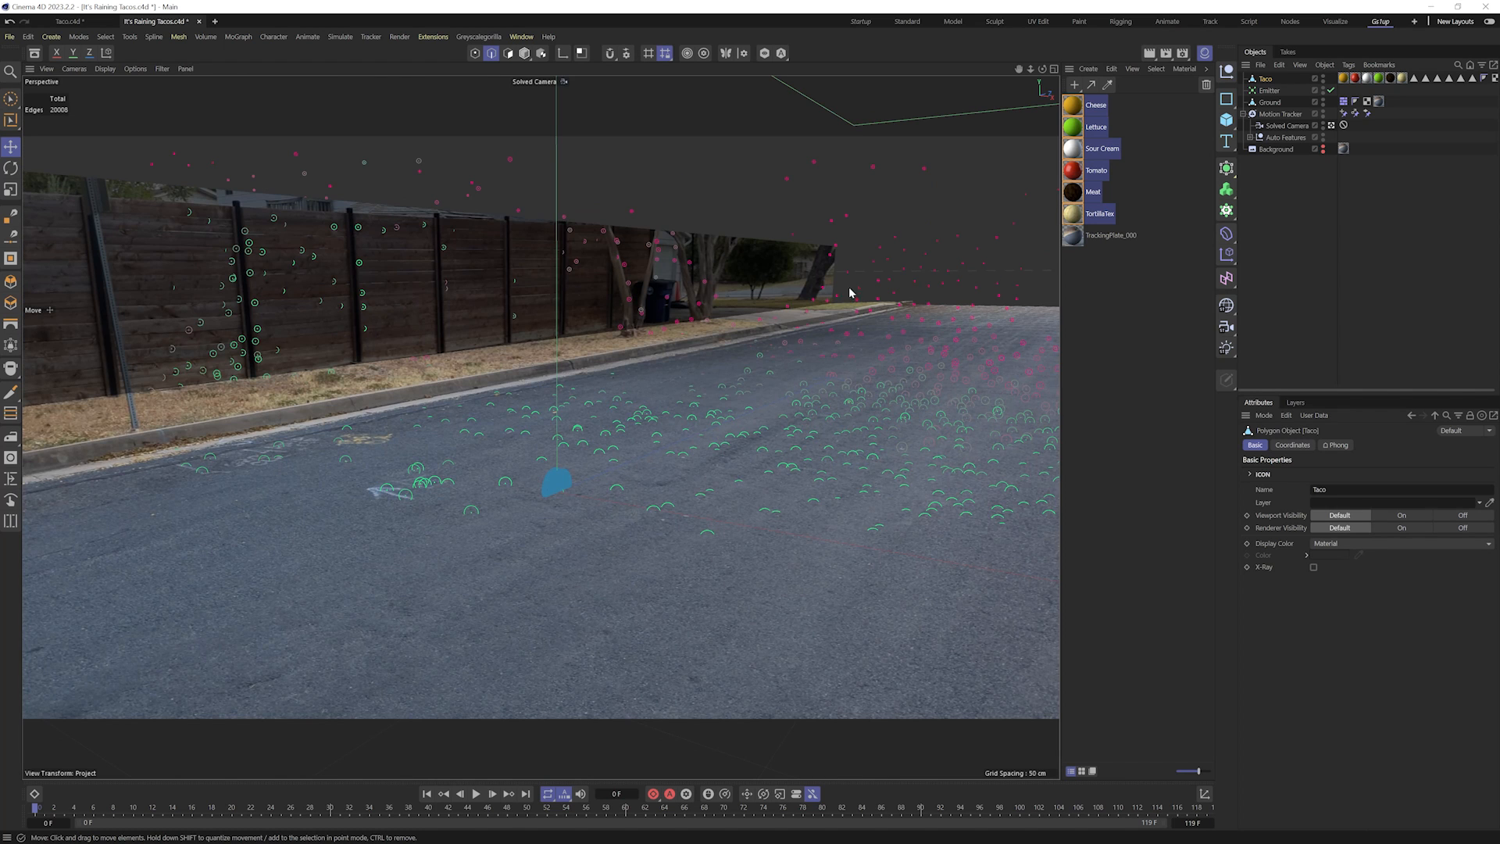
{"action": "left_click", "coordinate": [523, 55]}
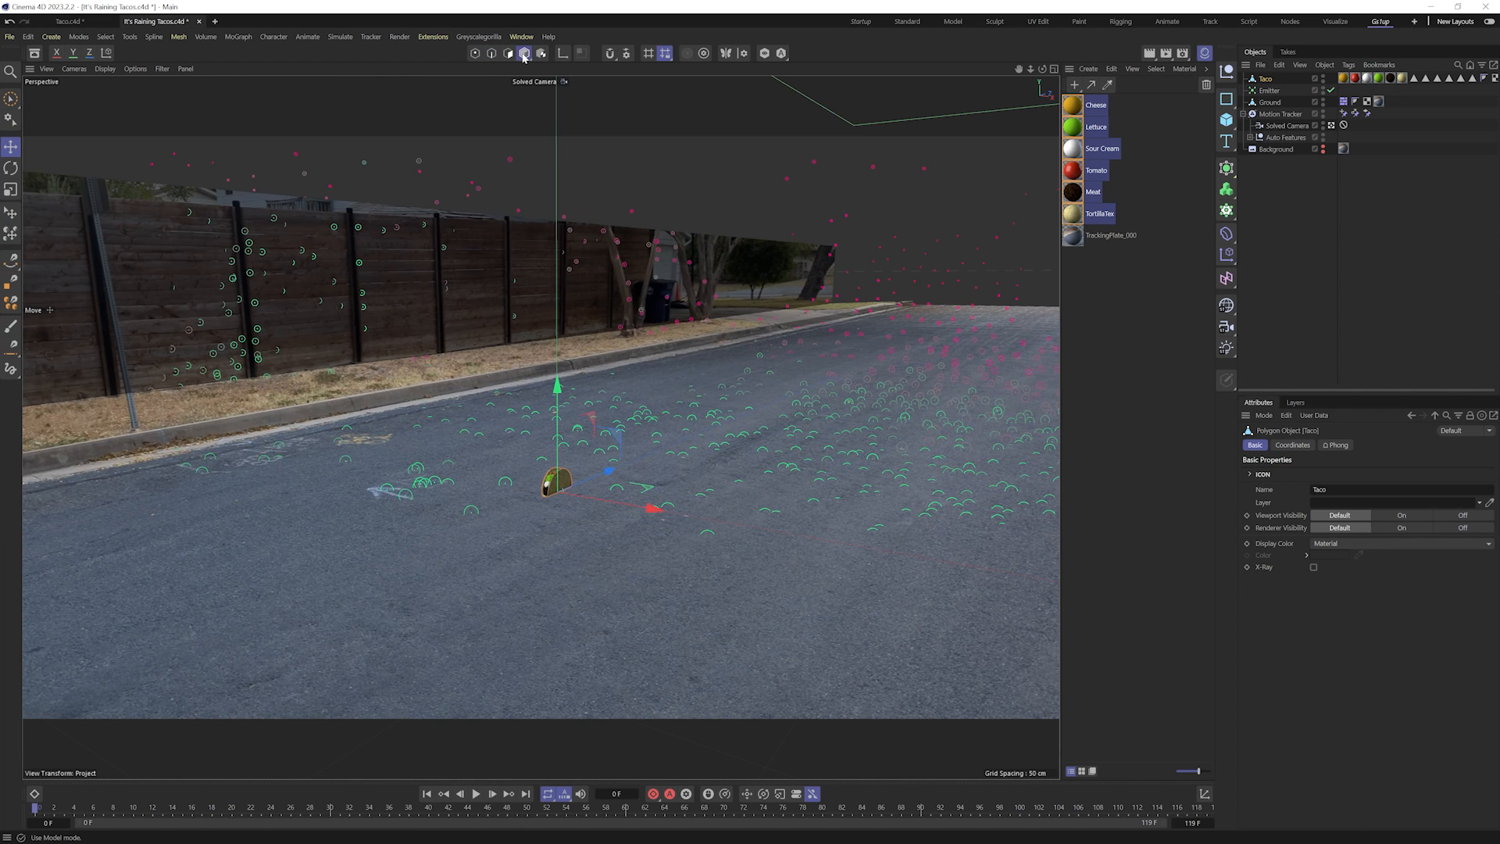
{"action": "left_click", "coordinate": [1287, 274]}
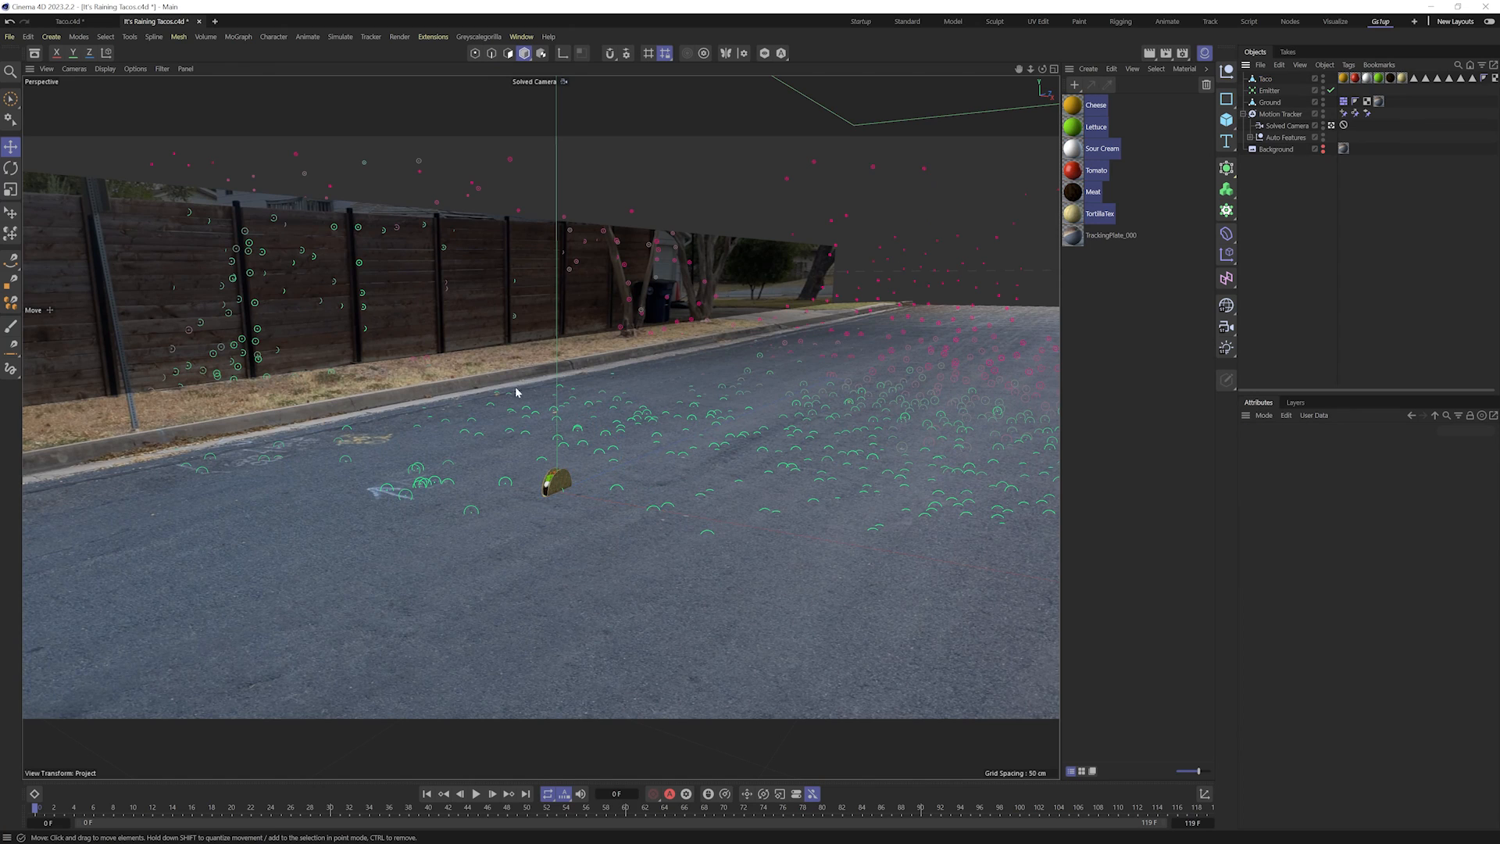
- Make Taco a child of the Emitter and enable Show Objects in the emitter's particle settings
{"action": "left_click_drag", "start_coordinate": [1280, 95], "coordinate": [1275, 95]}
{"action": "left_click", "coordinate": [1270, 78]}
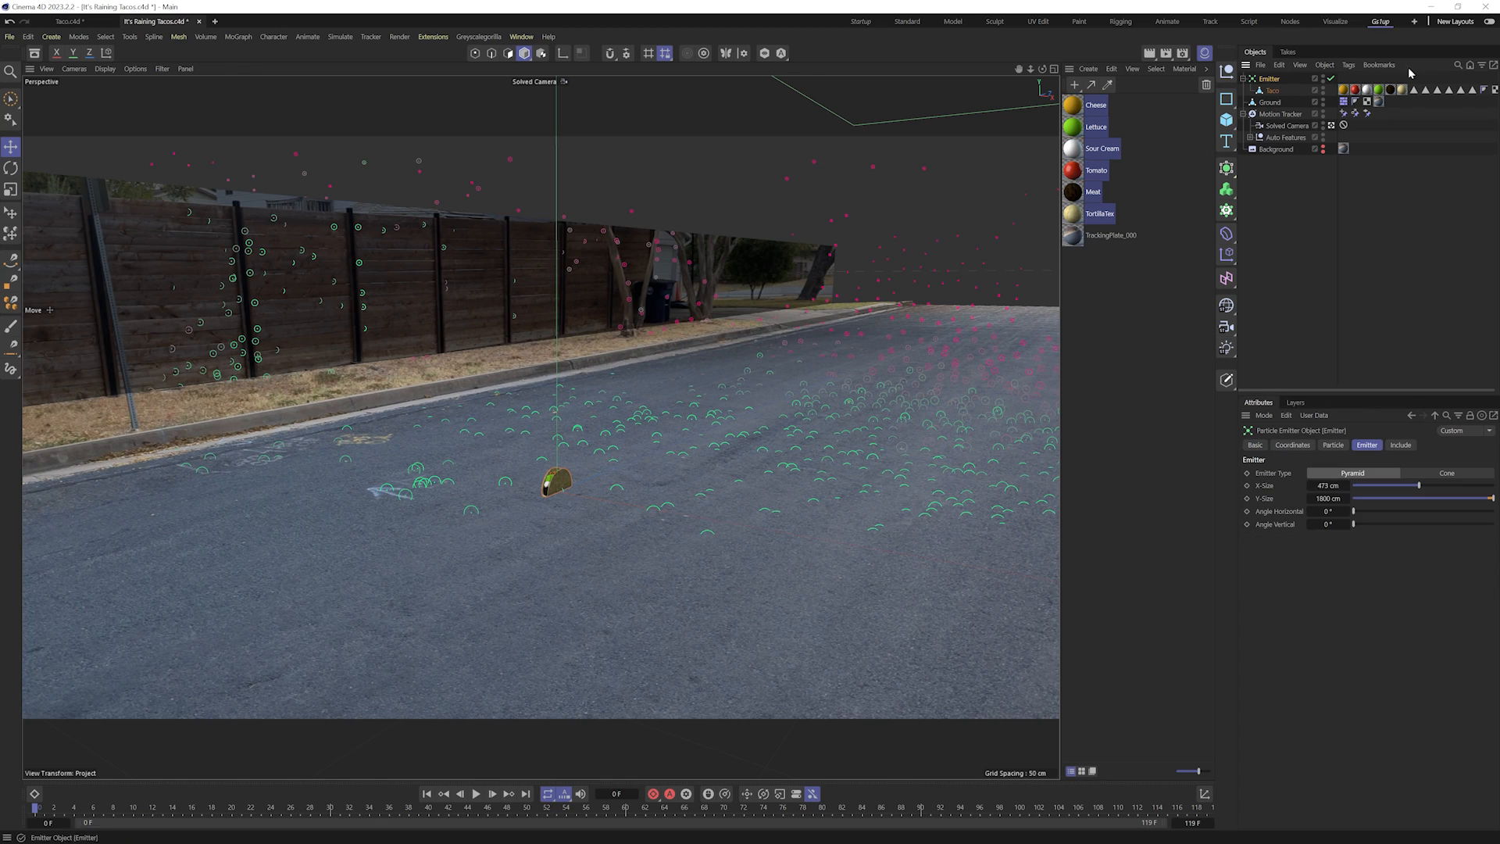
{"action": "left_click", "coordinate": [1291, 445]}
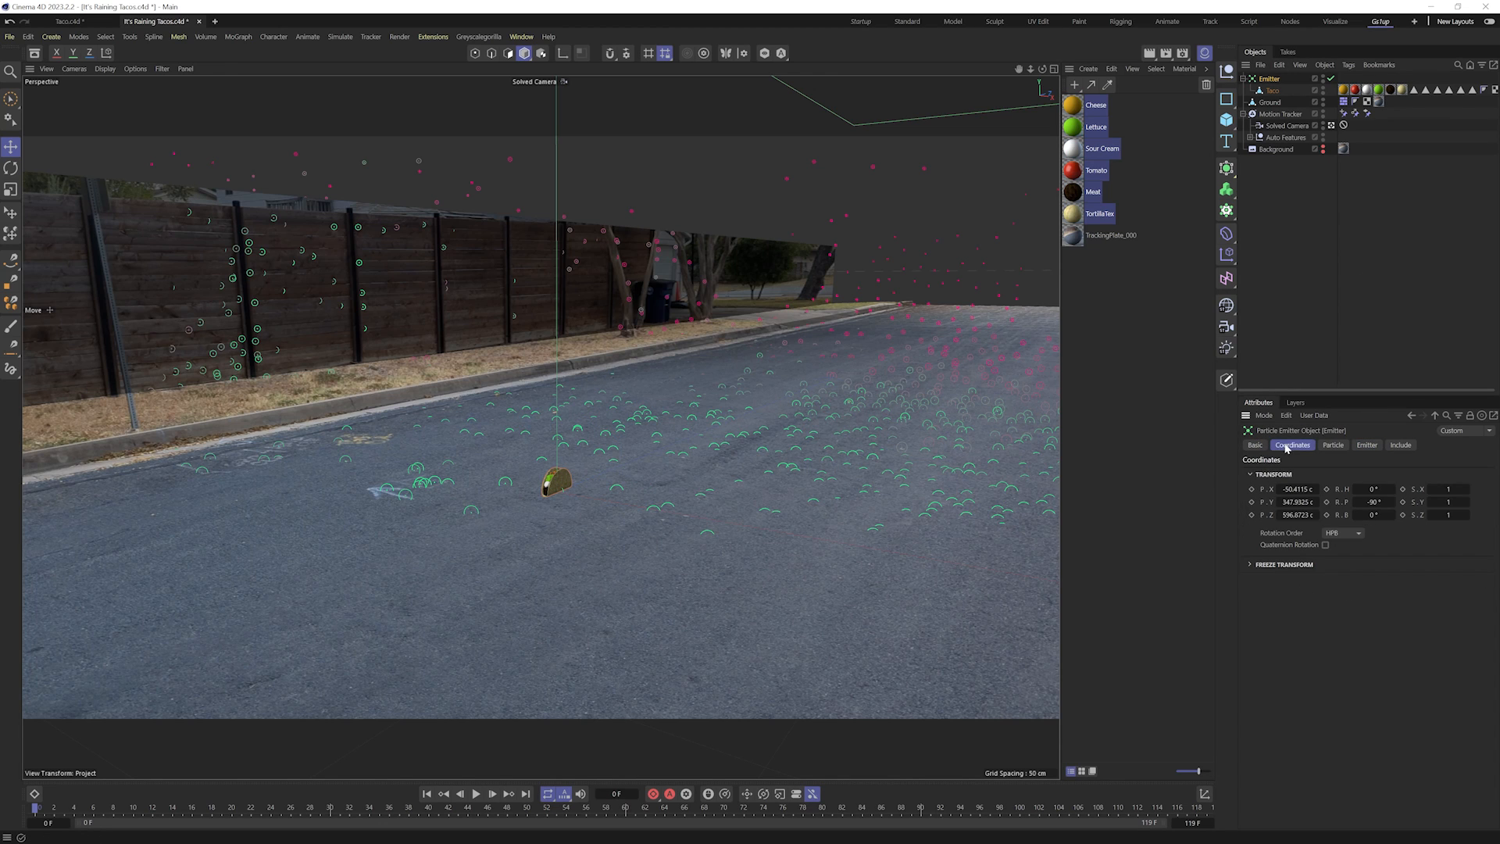
{"action": "left_click", "coordinate": [1333, 446]}
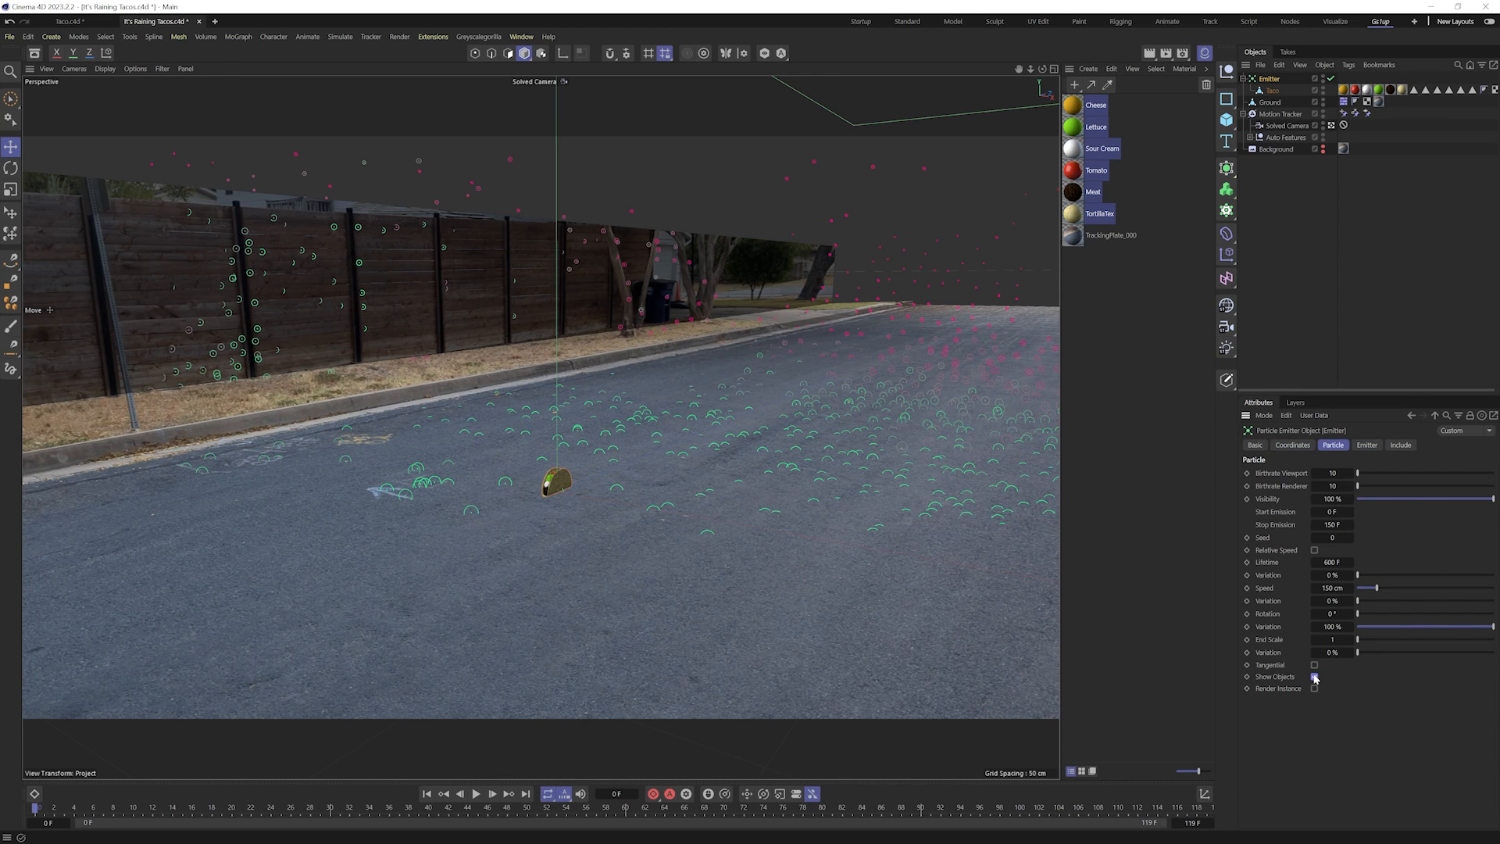
- With the animation playing, enable Render Instance and set the emitter's viewport and renderer birthrates to 40
{"action": "left_click", "coordinate": [475, 794]}
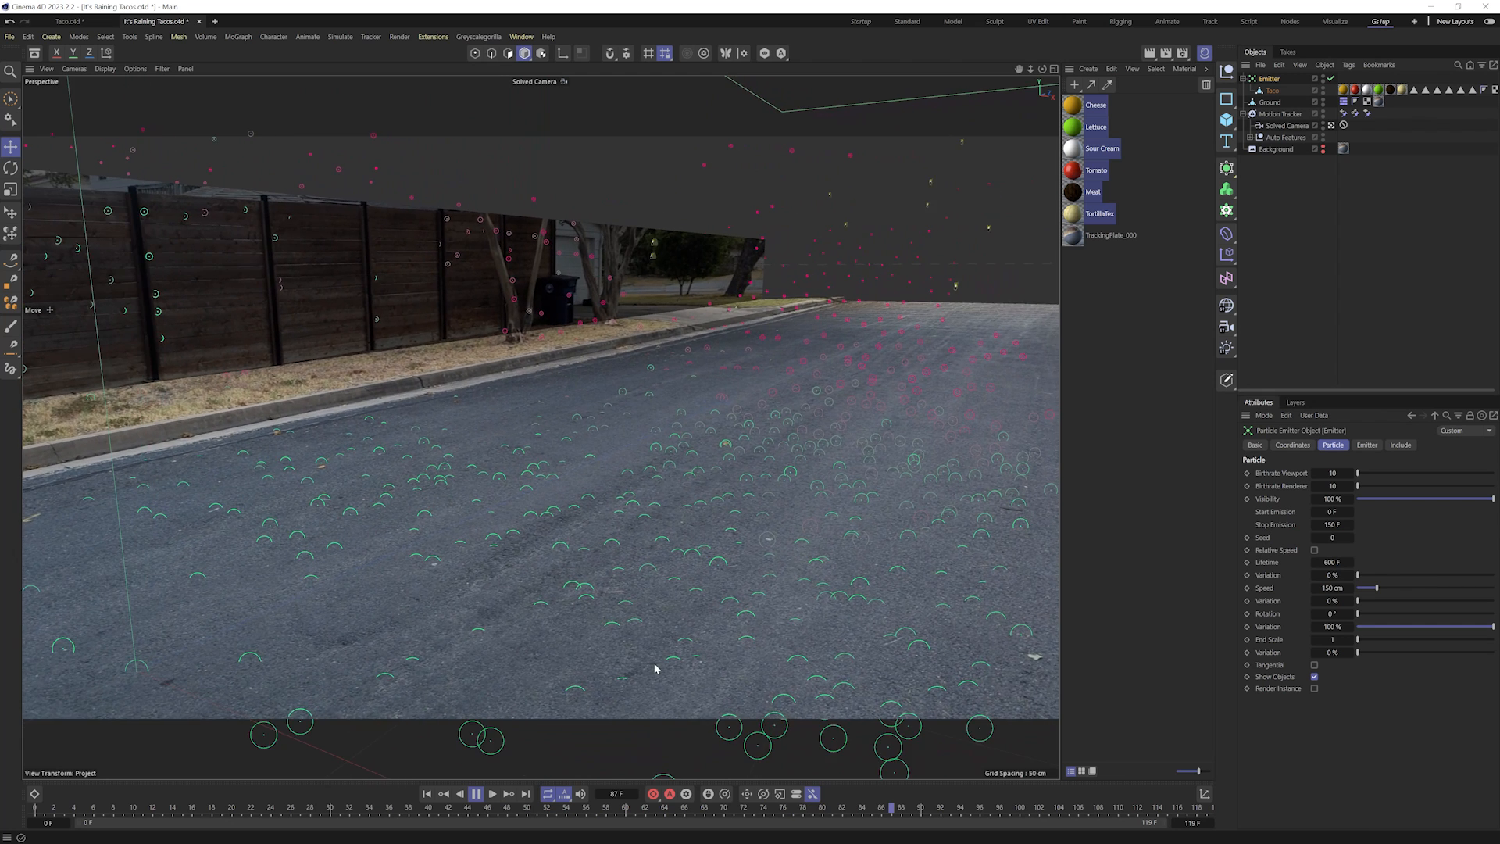
{"action": "left_click", "coordinate": [476, 793]}
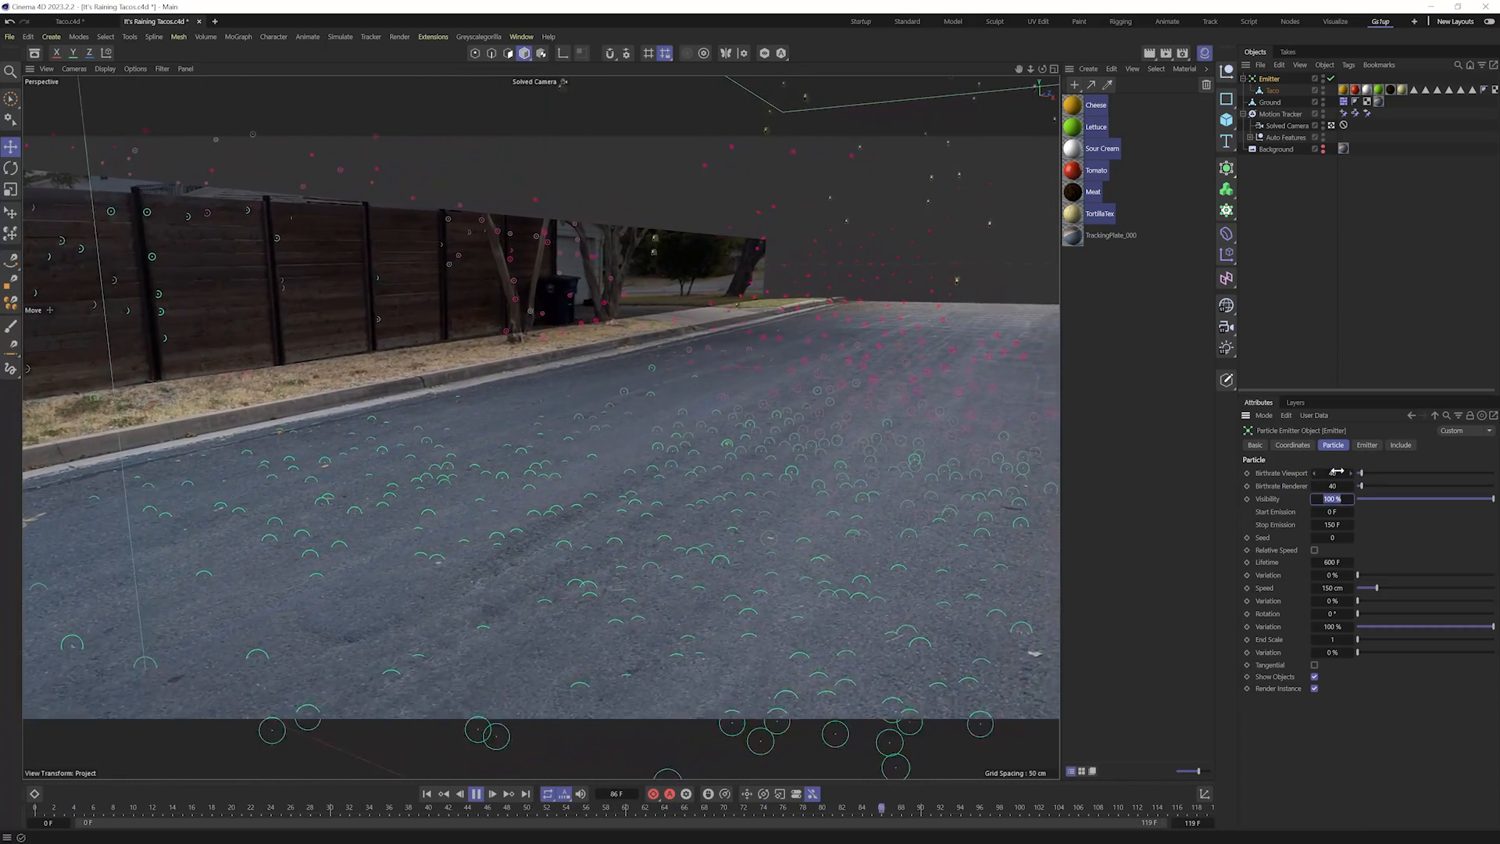
{"action": "left_click", "coordinate": [1404, 515]}
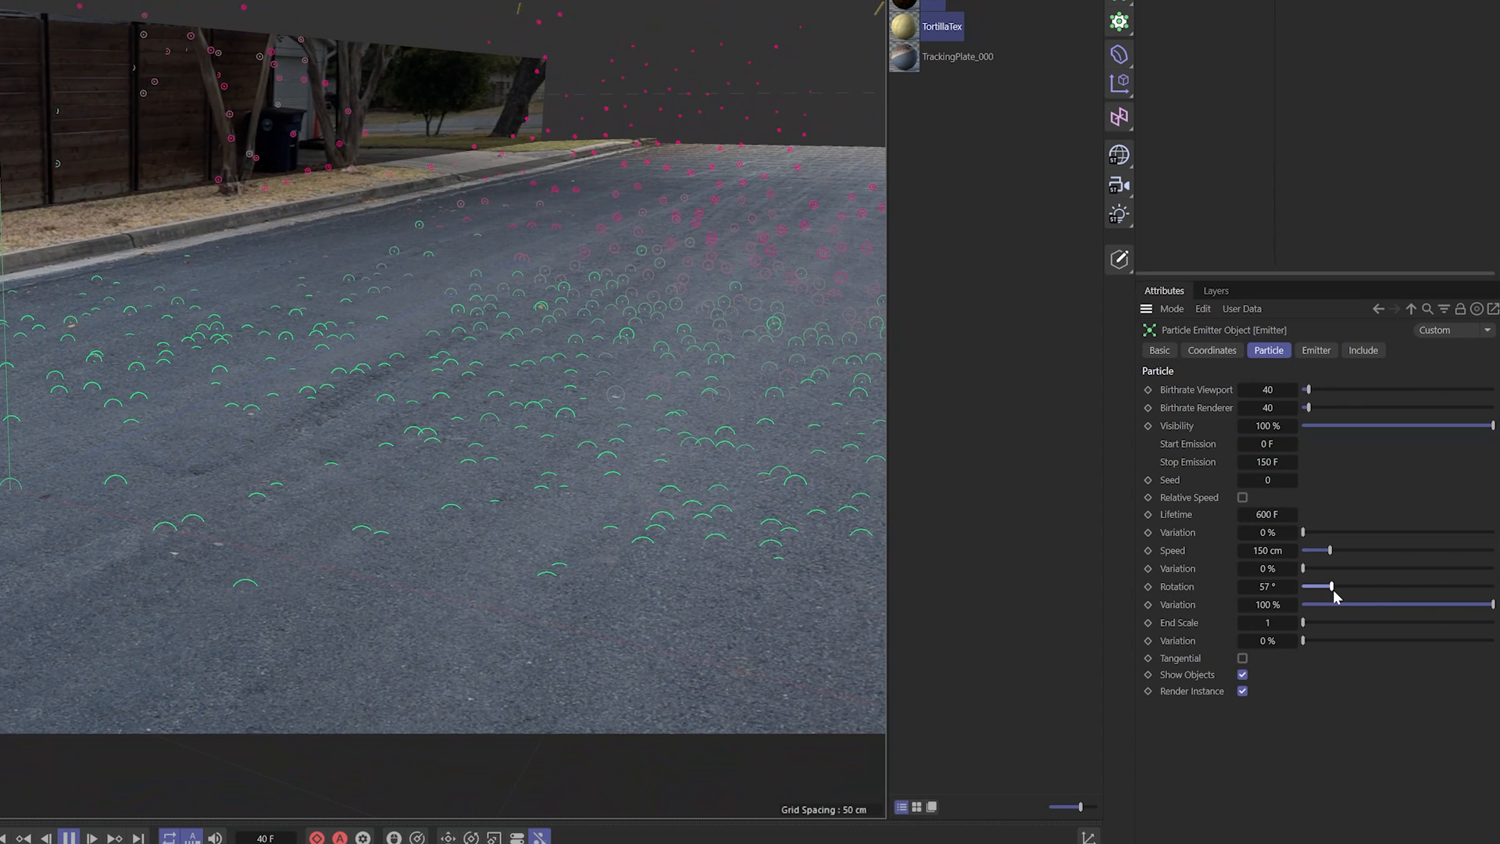
- Set the emitter's particle rotation to 90° and its speed variation to about 36%
{"action": "left_click_drag", "start_coordinate": [1341, 590], "coordinate": [1340, 589]}
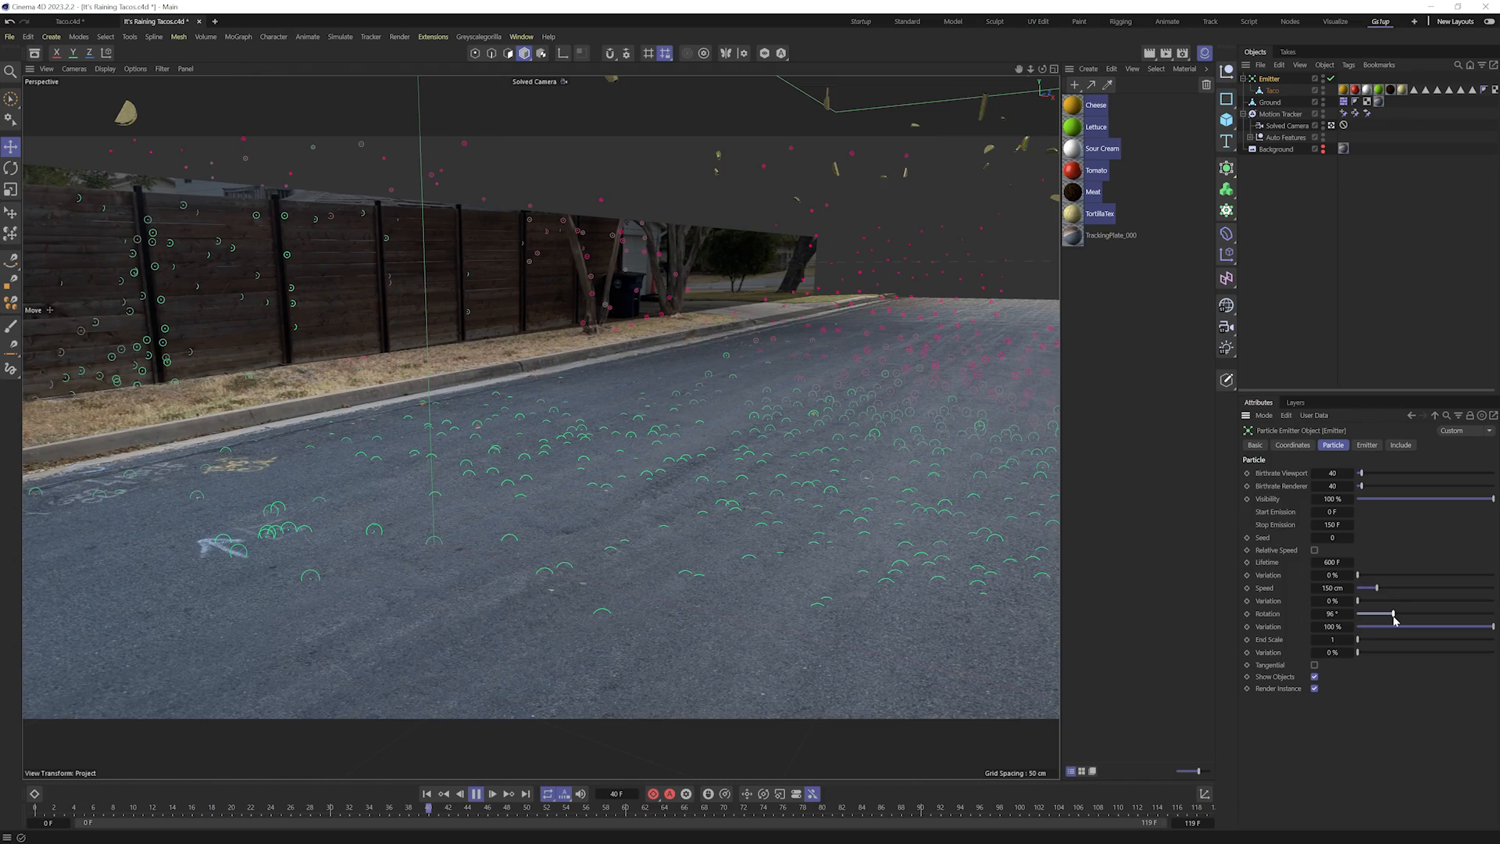
{"action": "double_click", "coordinate": [1331, 613]}
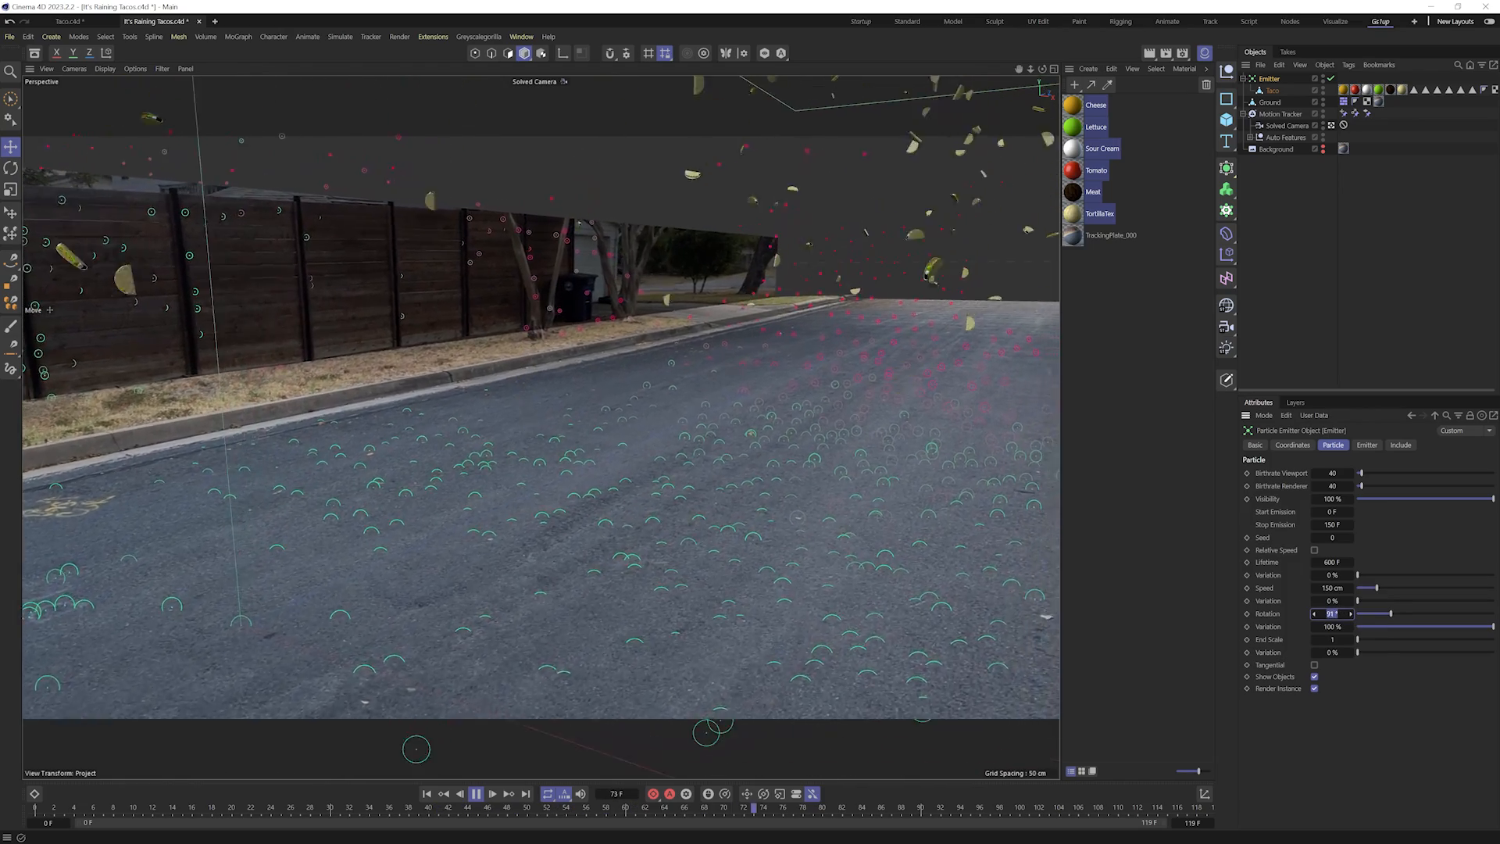
{"action": "type", "text": "90"}
{"action": "key", "text": "Return"}
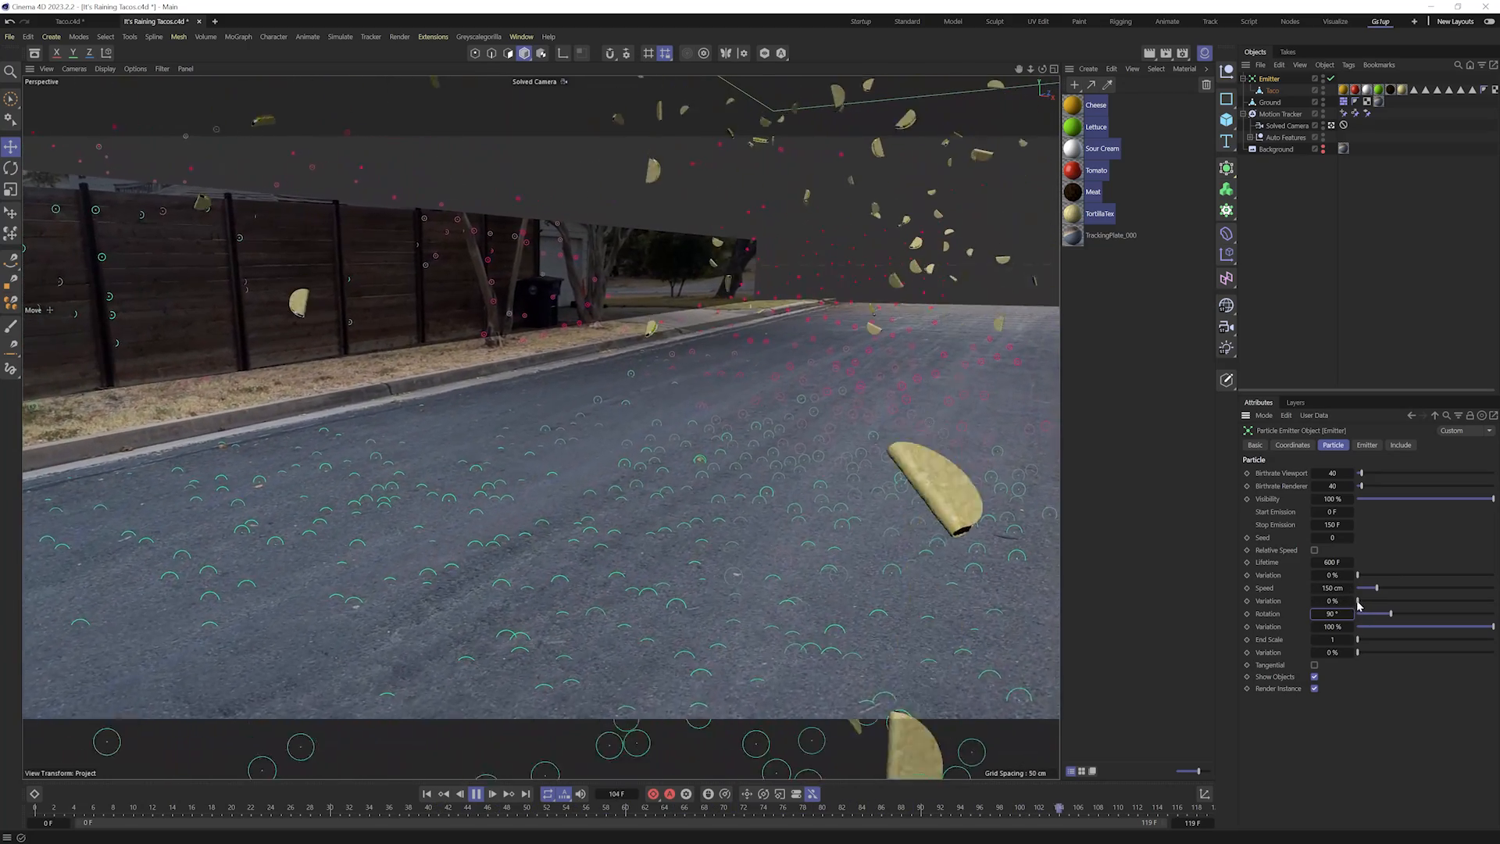
{"action": "left_click_drag", "start_coordinate": [1359, 601], "coordinate": [1391, 603]}
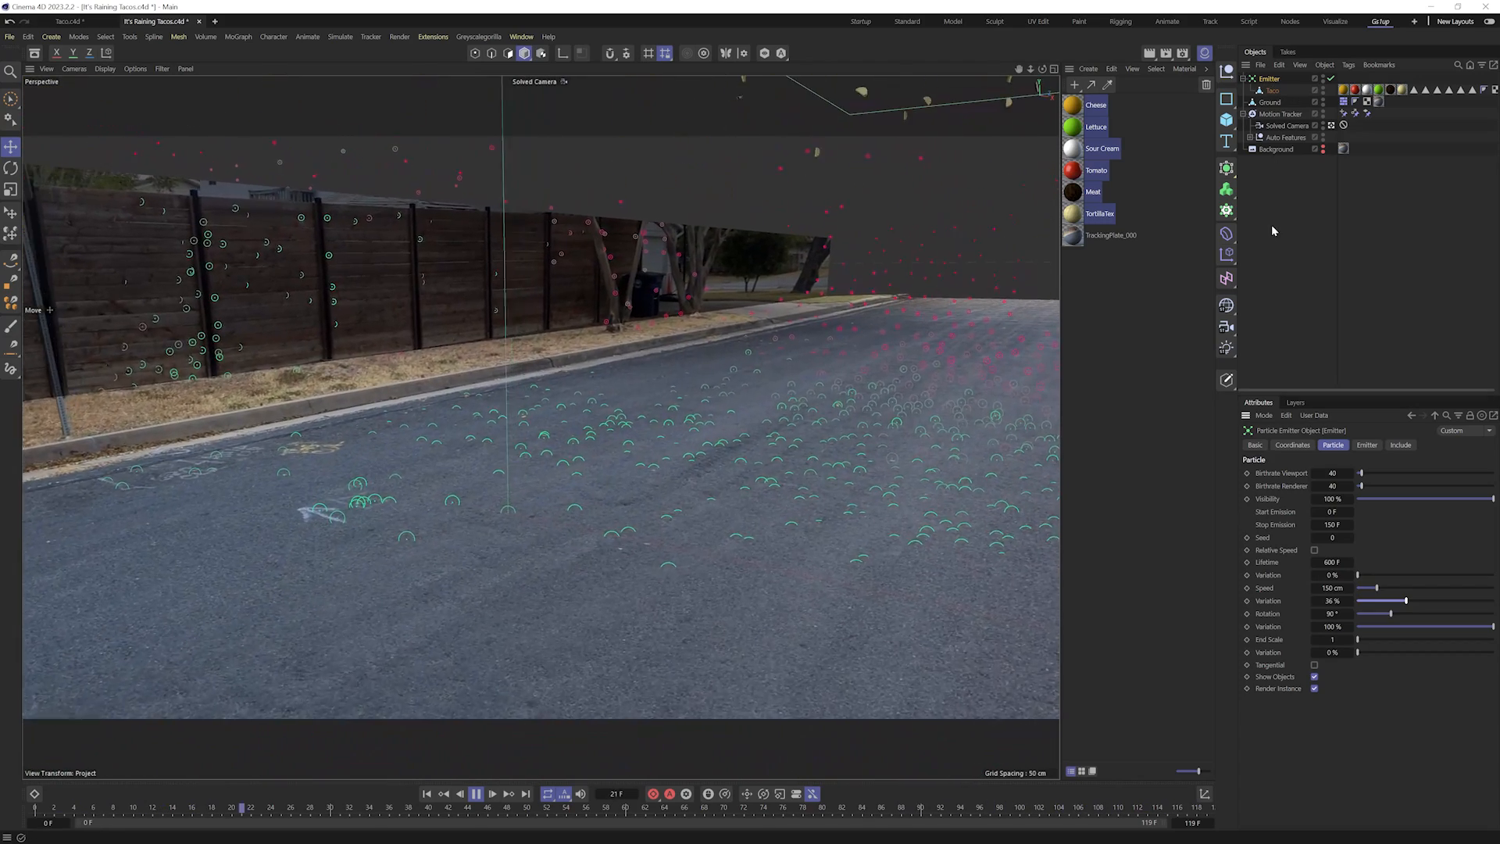
- Add a Rigid Body Bullet tag to the Emitter and hide Auto Features in both the viewport and renderer
{"action": "right_click", "coordinate": [1269, 79]}
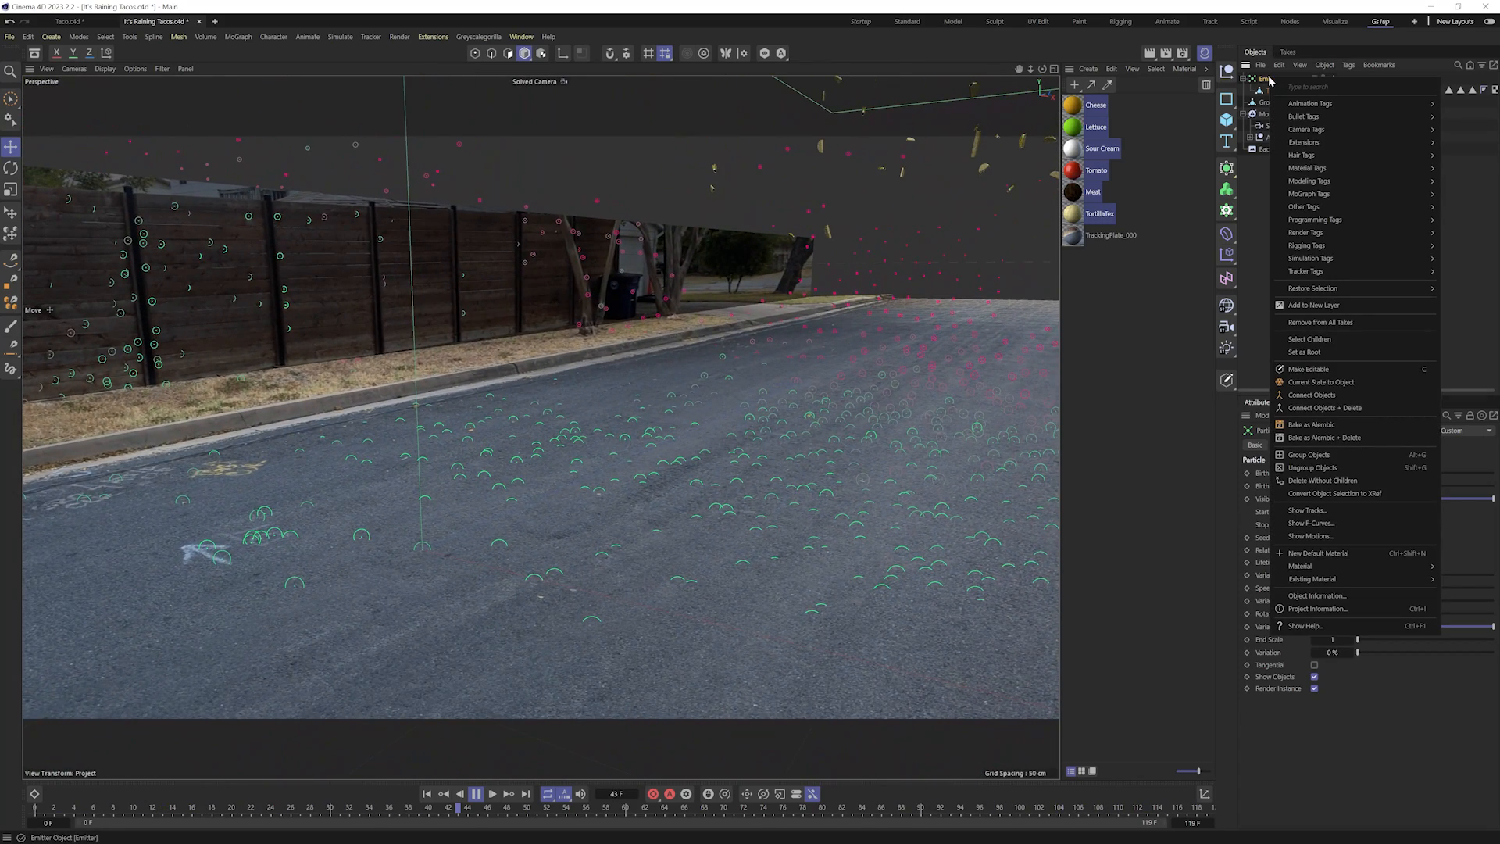
{"action": "mouse_move", "coordinate": [1295, 122]}
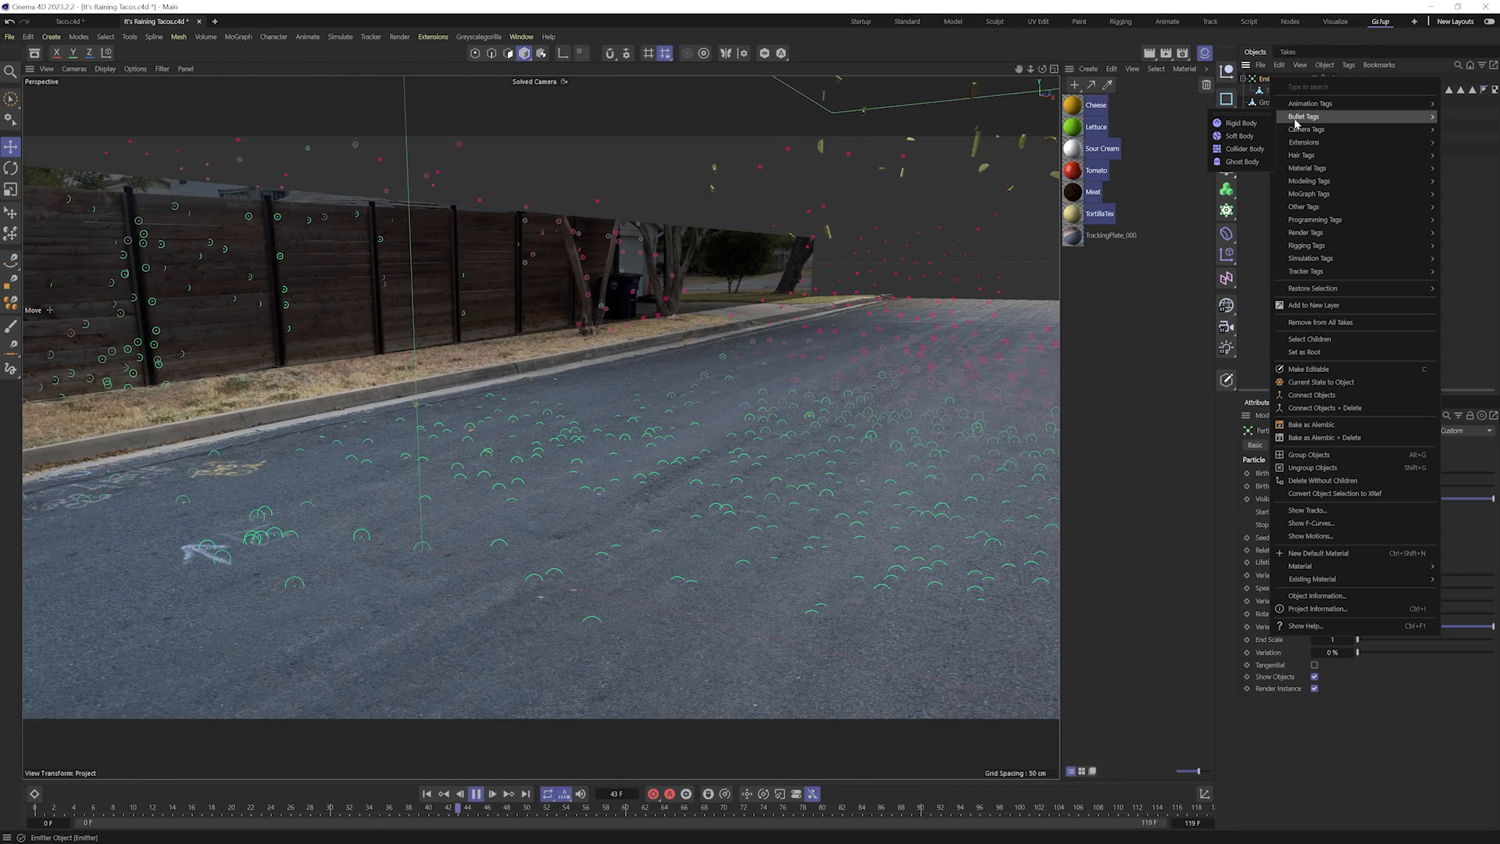
{"action": "left_click", "coordinate": [1248, 124]}
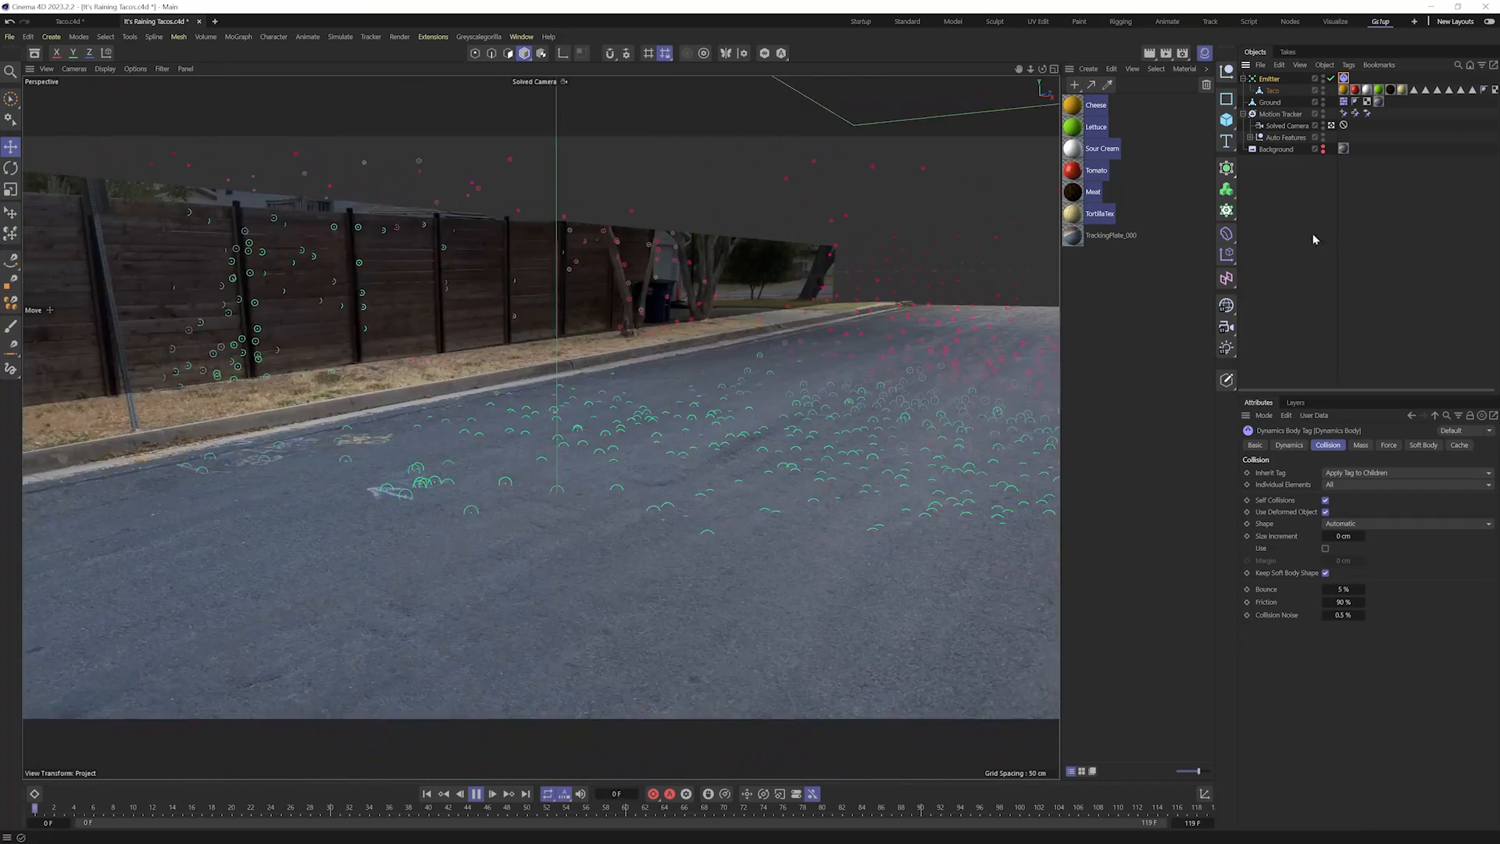
{"action": "left_click", "coordinate": [1323, 135]}
{"action": "left_click", "coordinate": [1323, 137]}
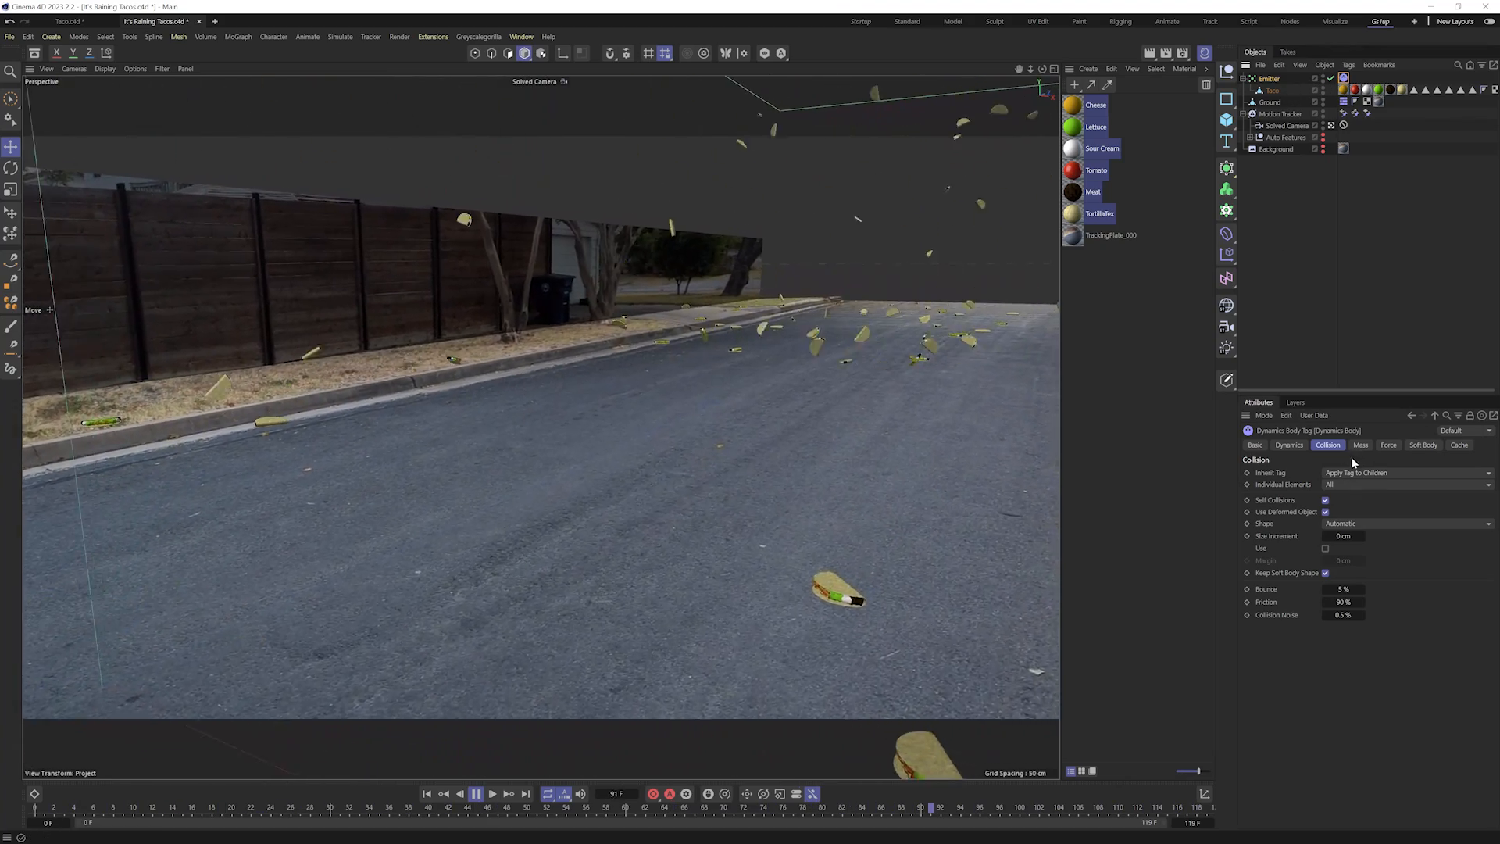
- Set the collision shape of the Emitter's rigid body to Box
{"action": "left_click", "coordinate": [1357, 523]}
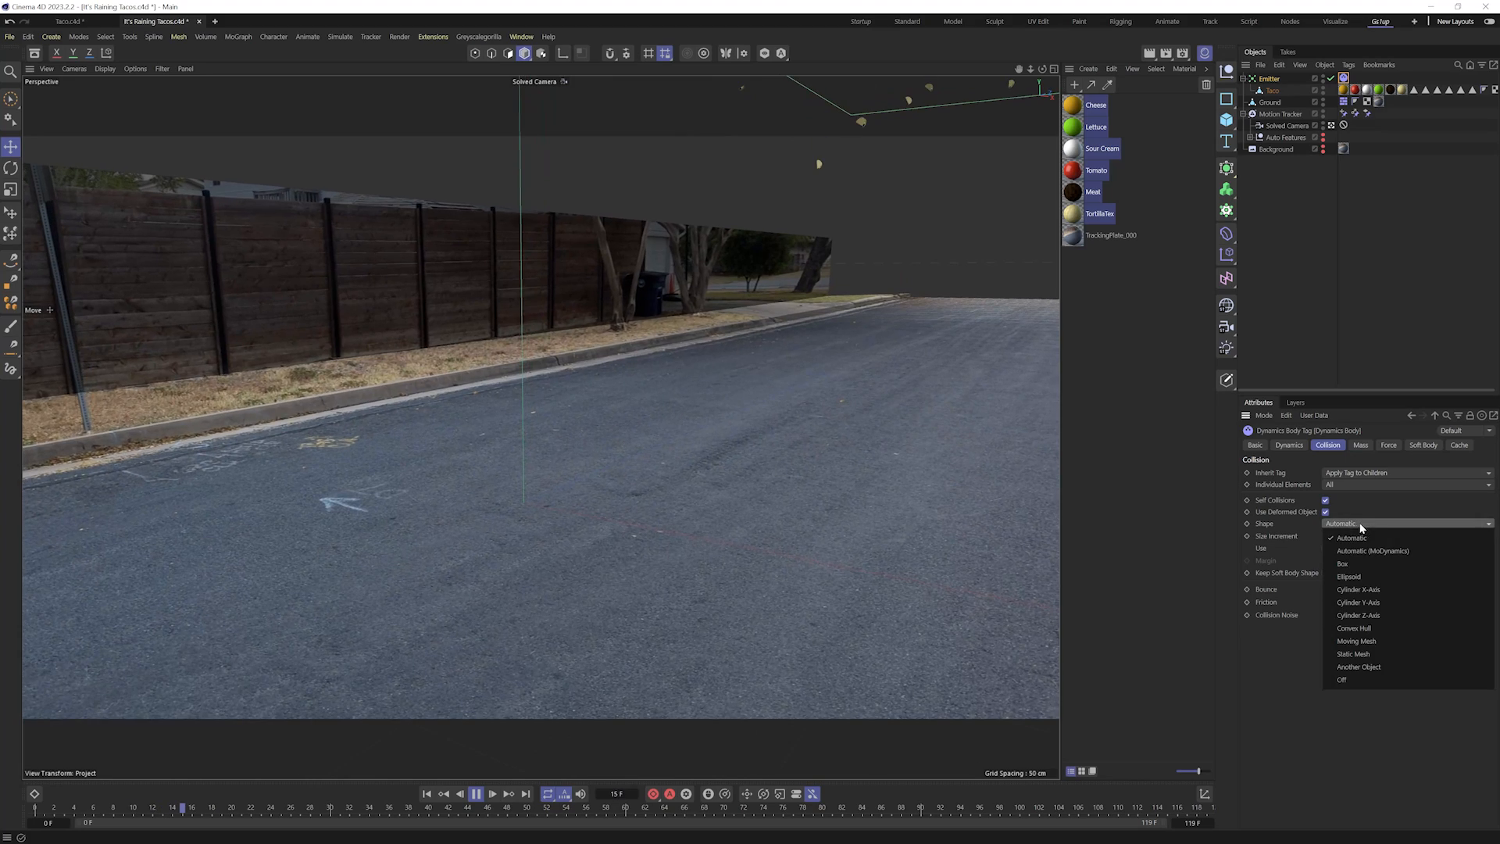
{"action": "left_click", "coordinate": [1385, 565]}
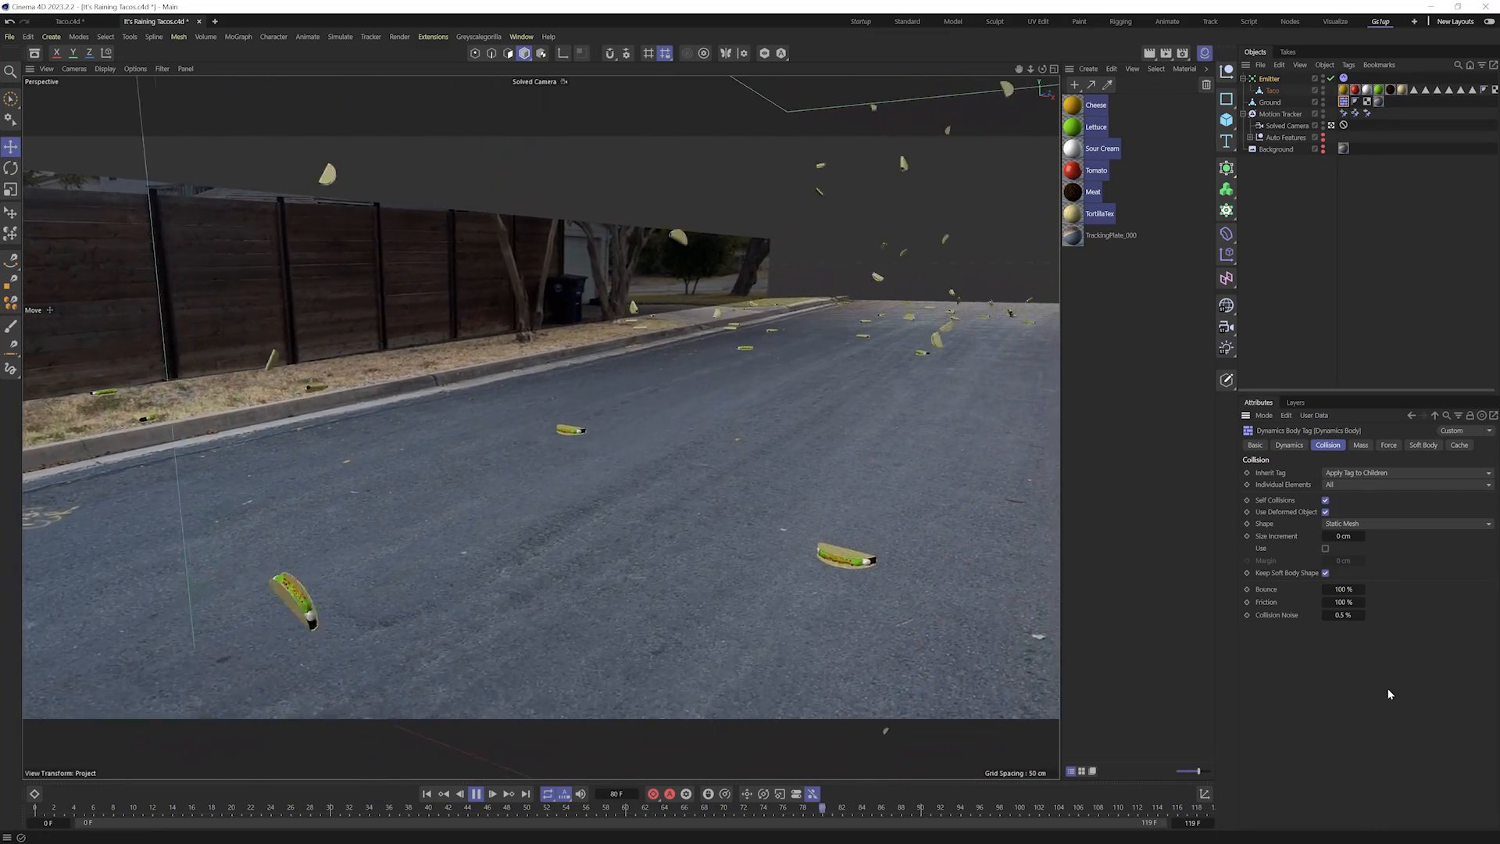
- Enable Bullet visualization in the project settings, with Collision Shapes and Contact Points turned off
{"action": "key", "text": "ctrl+d"}
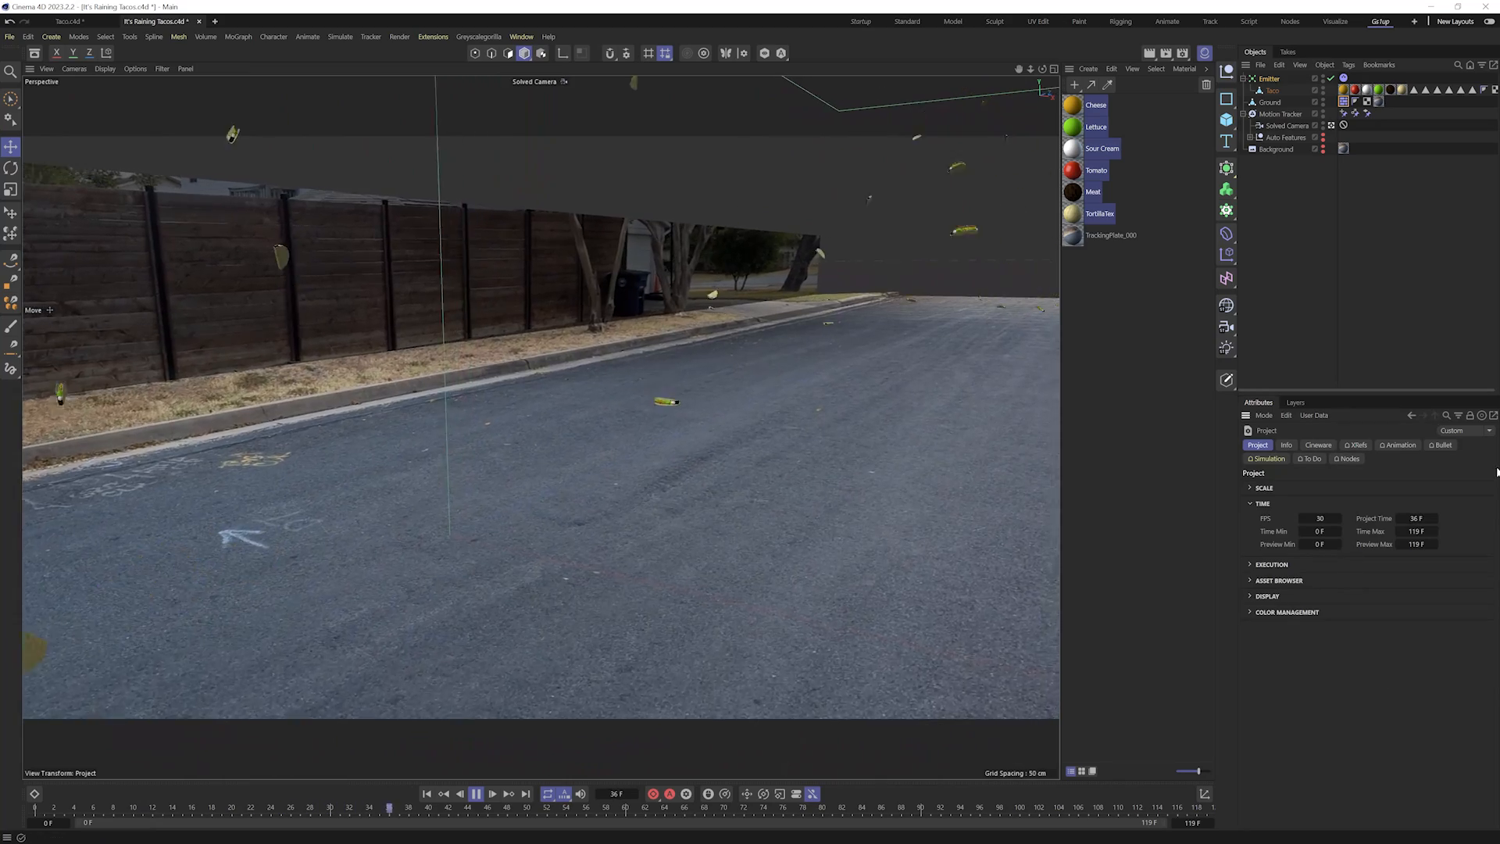
{"action": "left_click", "coordinate": [1441, 444]}
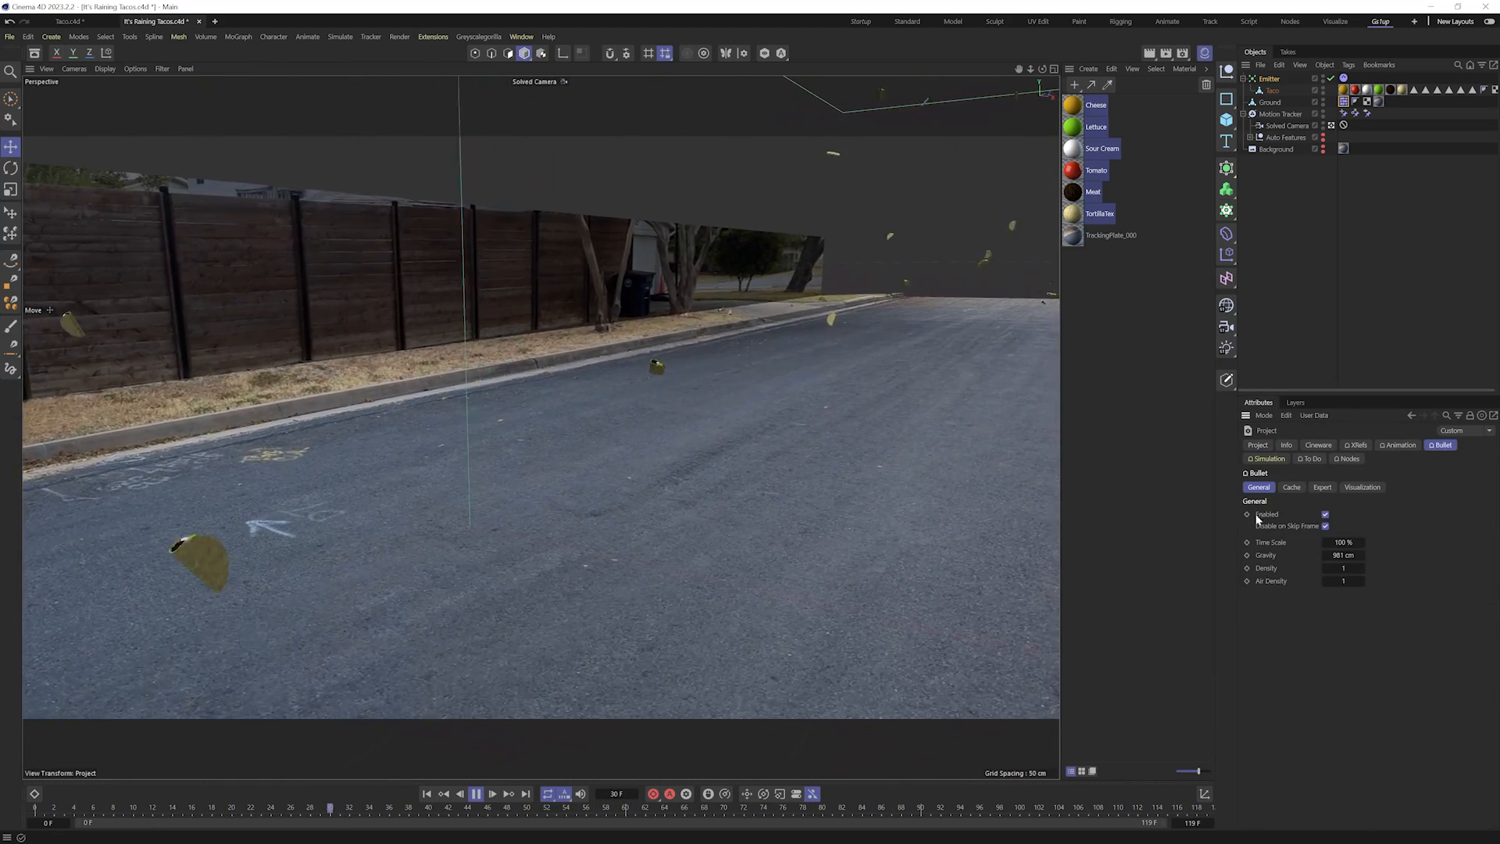
{"action": "left_click", "coordinate": [1321, 486]}
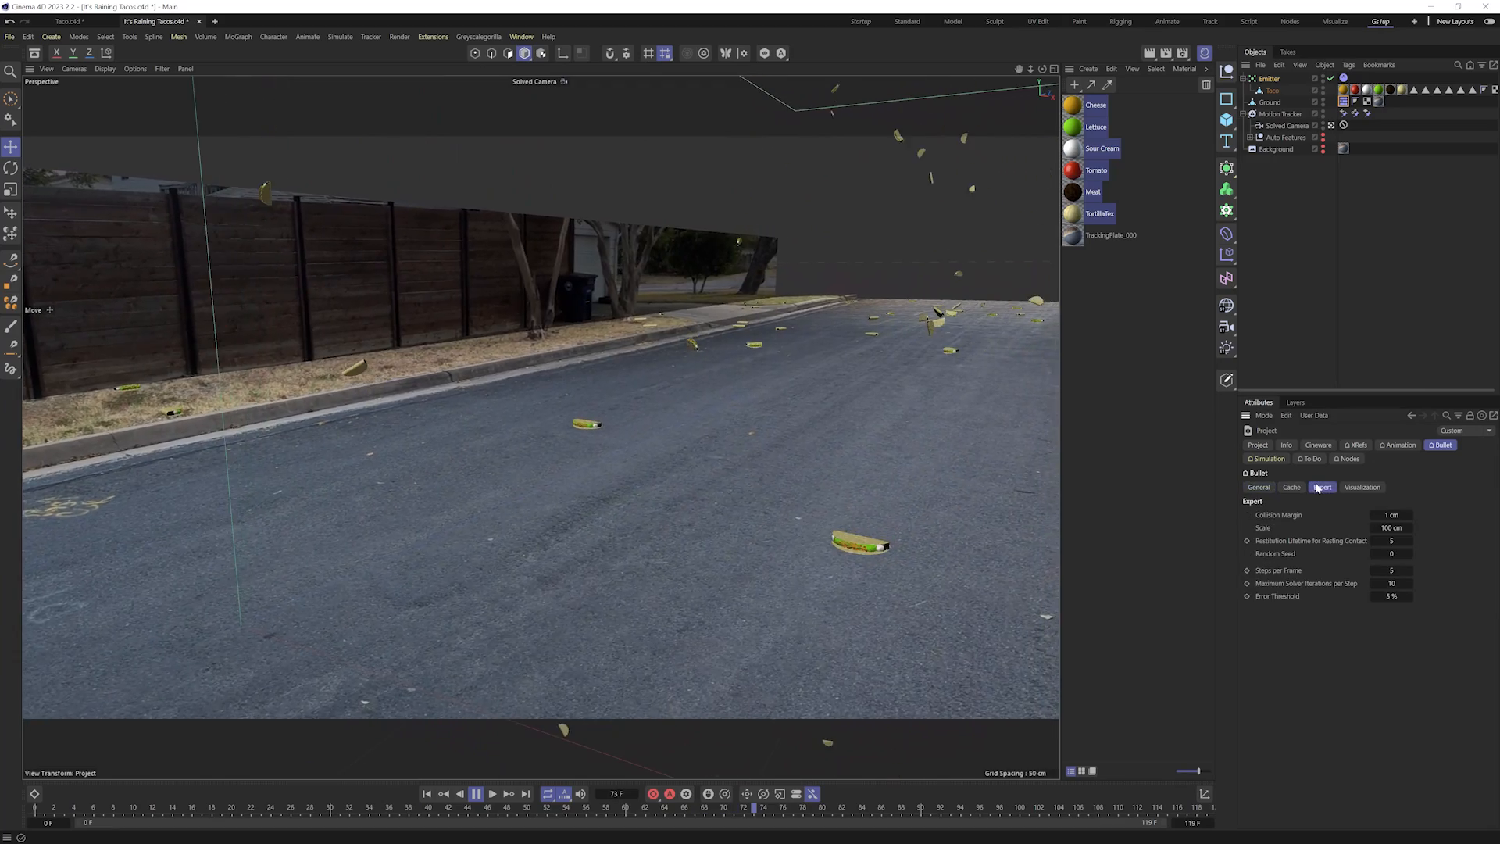
{"action": "left_click", "coordinate": [1363, 486]}
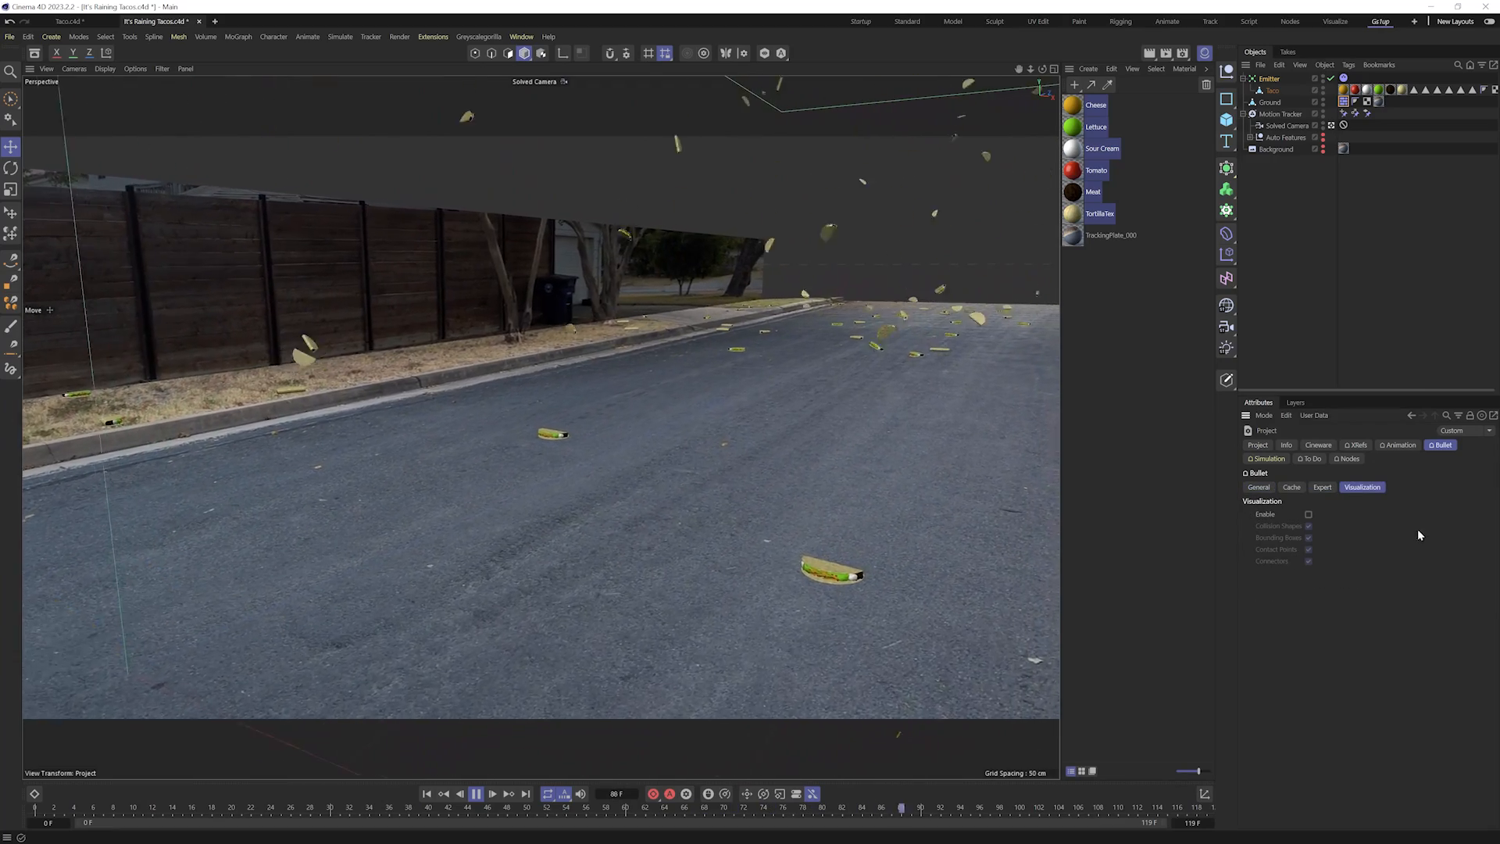
{"action": "left_click", "coordinate": [1309, 515]}
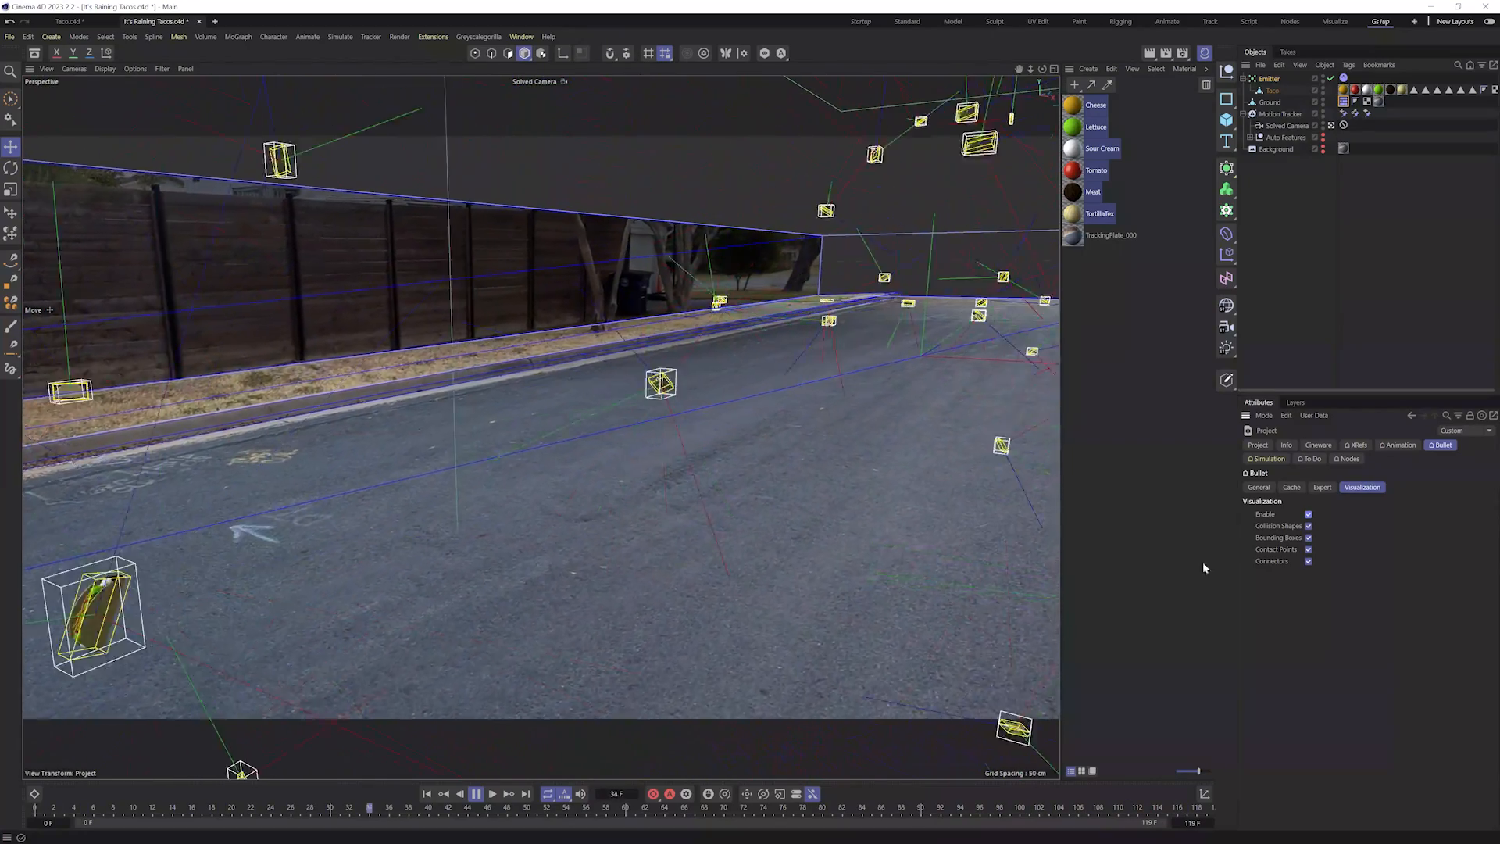
{"action": "left_click", "coordinate": [1309, 525]}
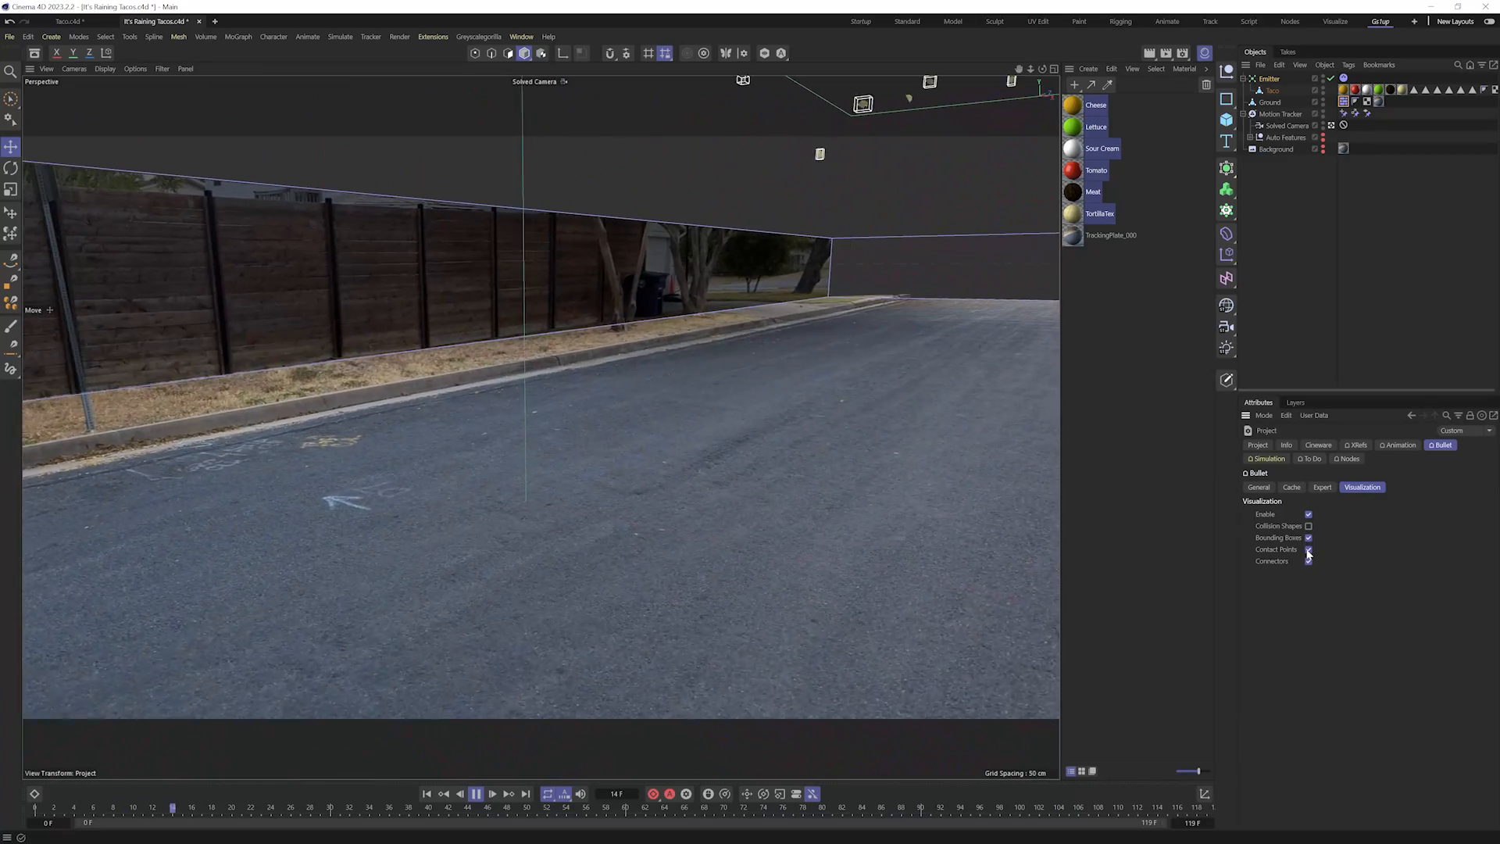
{"action": "left_click", "coordinate": [1308, 550]}
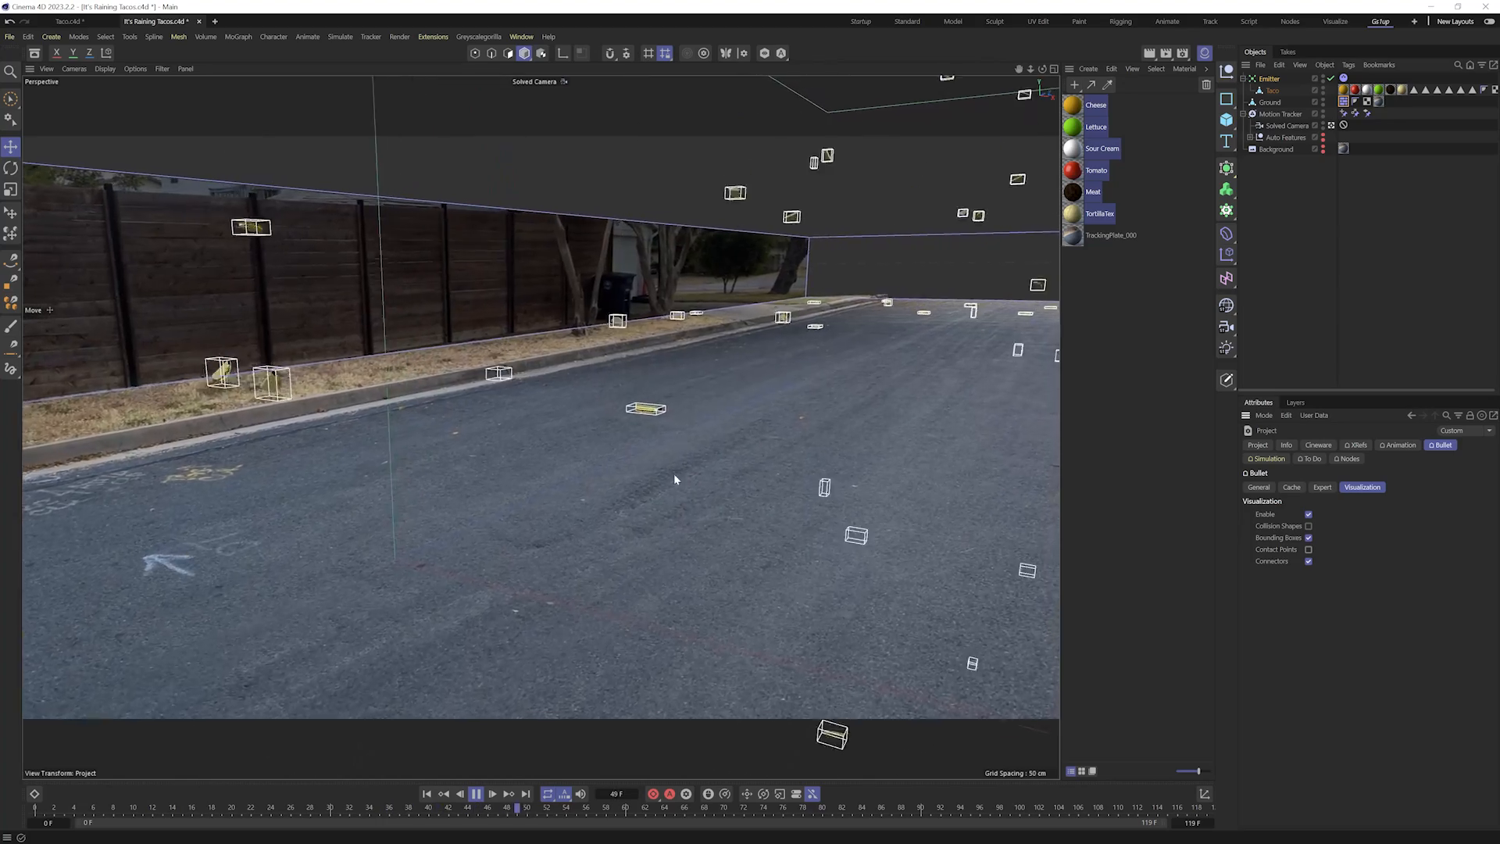
- Set the project's Bullet Expert scale to 10 cm
{"action": "left_click", "coordinate": [1322, 487]}
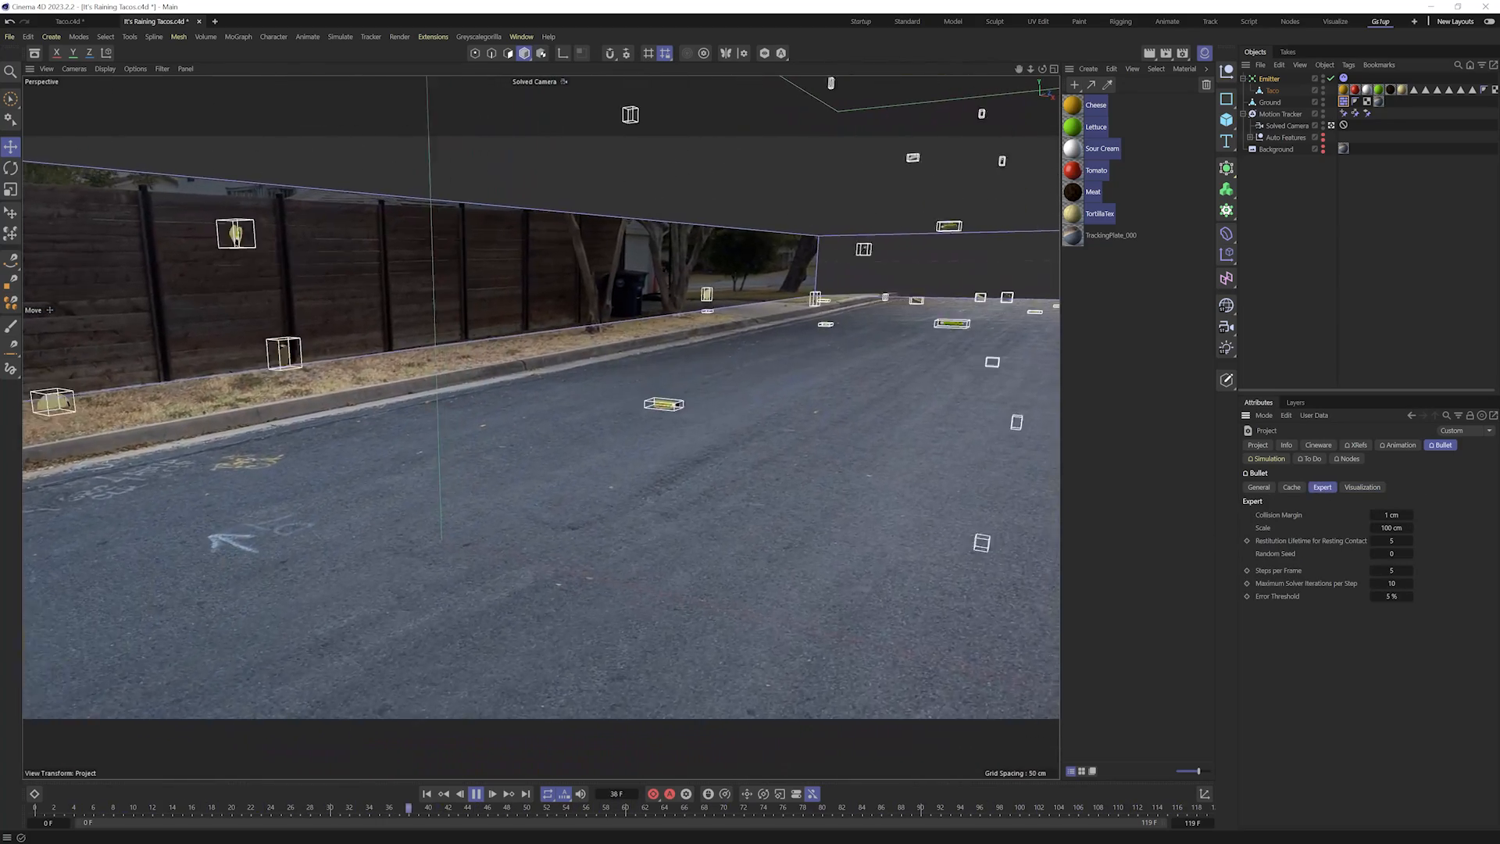
{"action": "left_click", "coordinate": [1391, 528]}
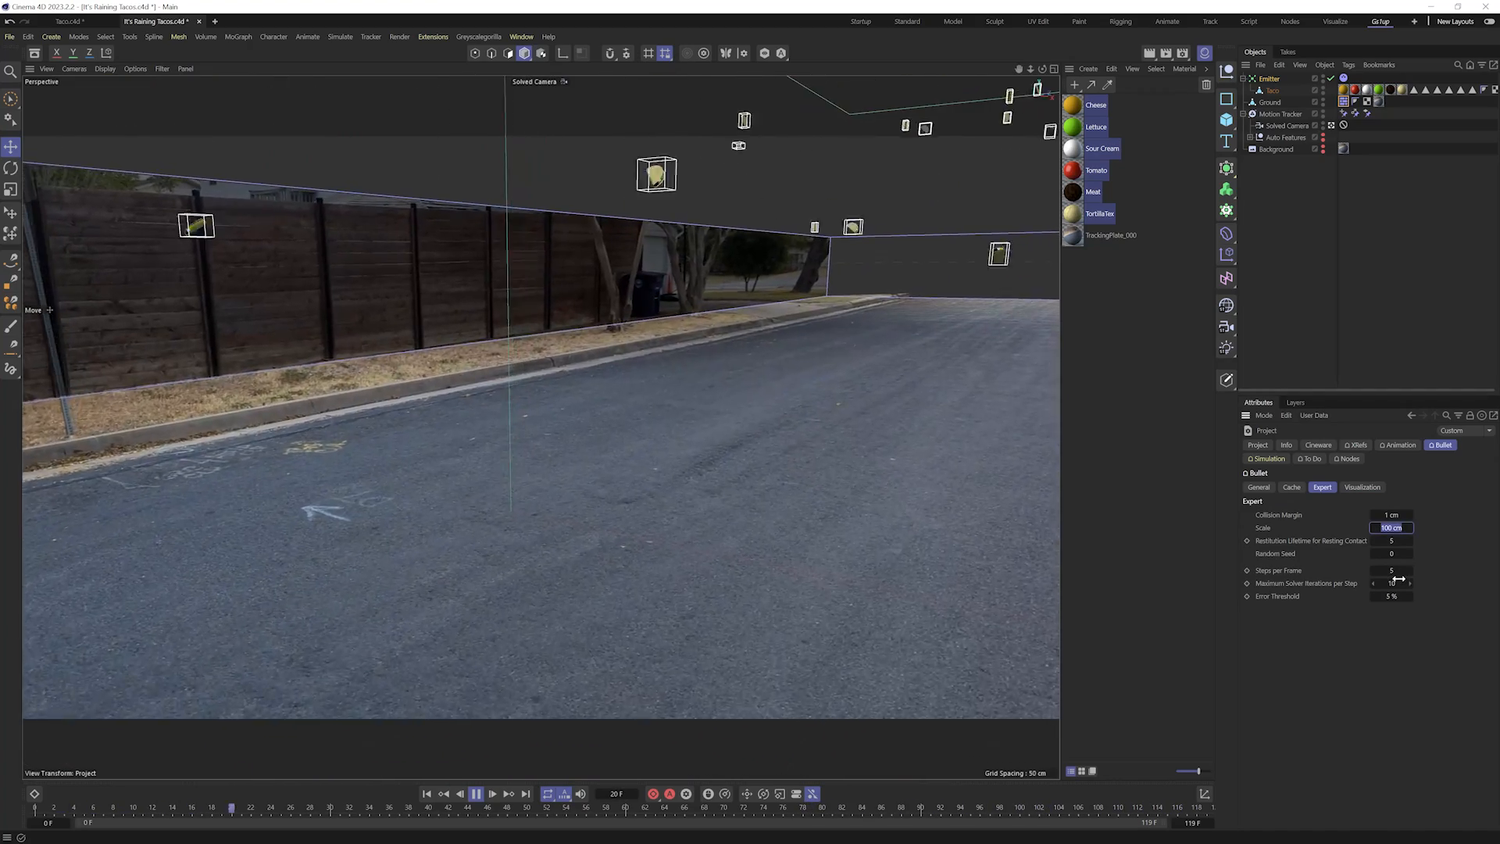
{"action": "type", "text": "1"}
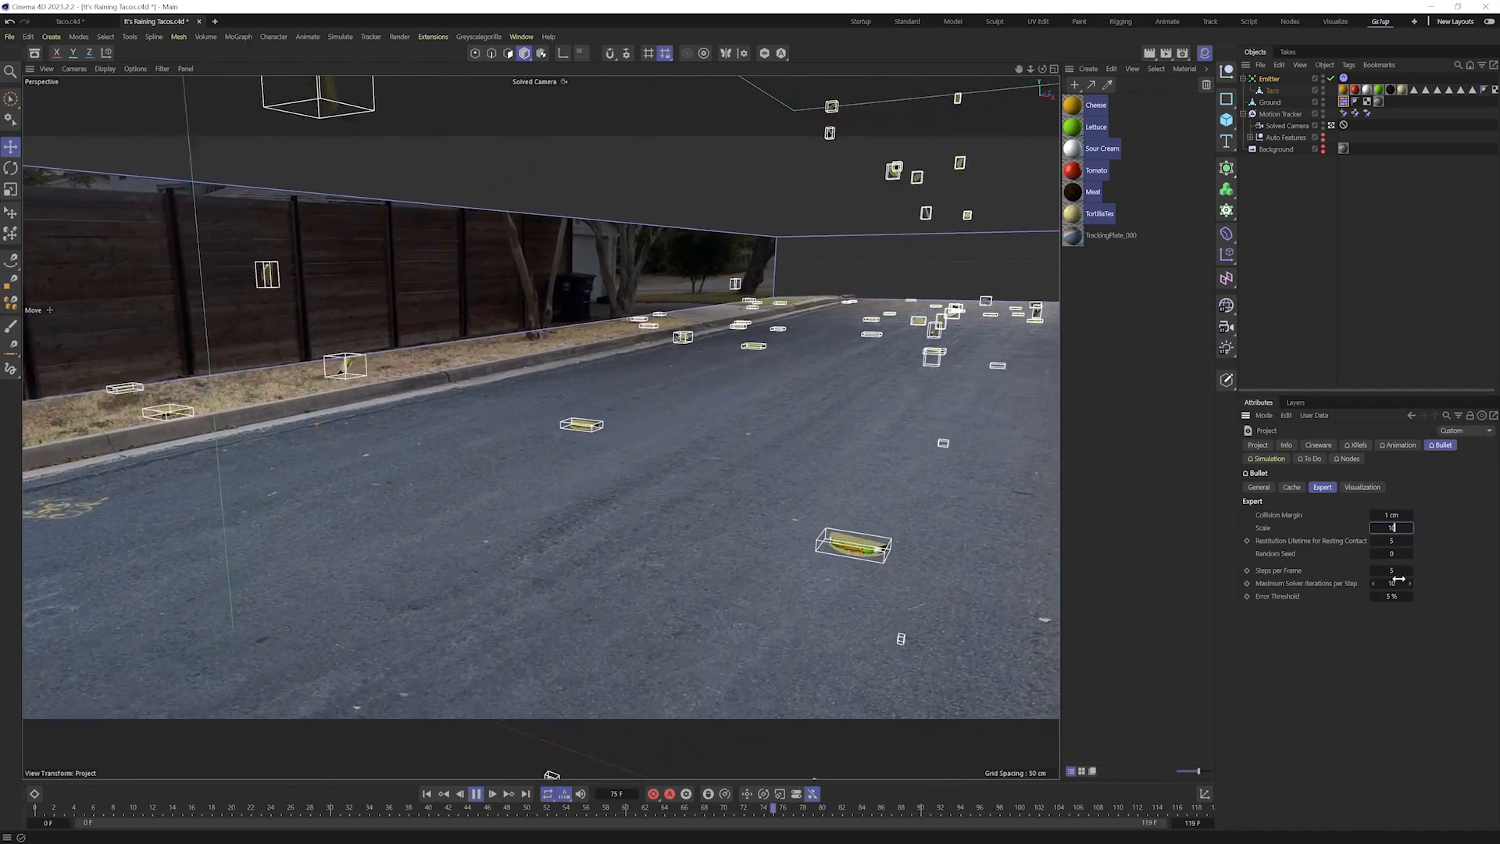
{"action": "type", "text": "0"}
{"action": "key", "text": "Return"}
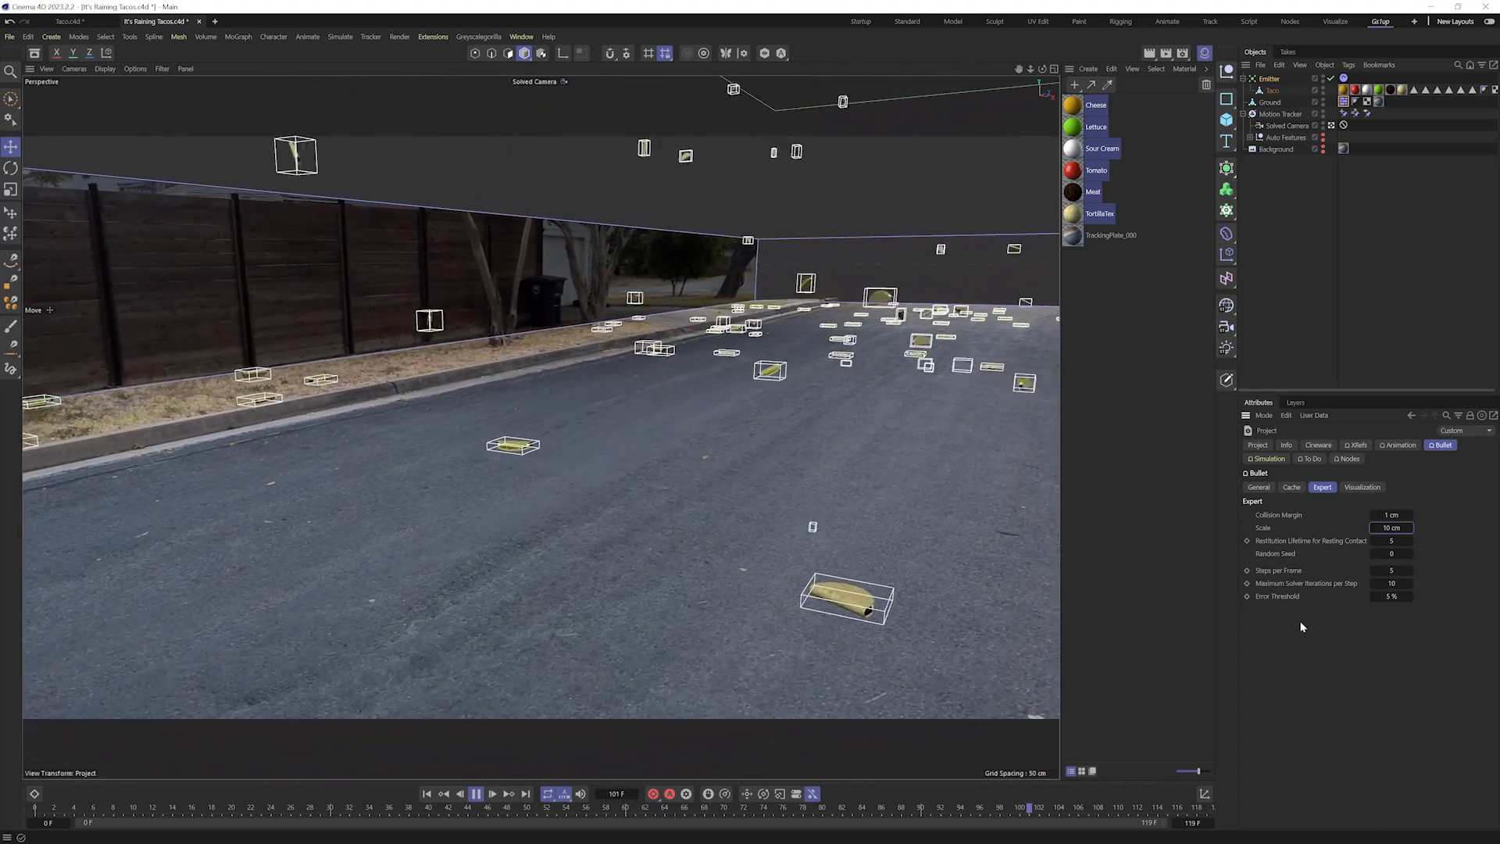
- Set Bullet Steps per Frame and Maximum Solver Iterations per Step to 20, and disable the Bullet visualization
{"action": "left_click", "coordinate": [1387, 570]}
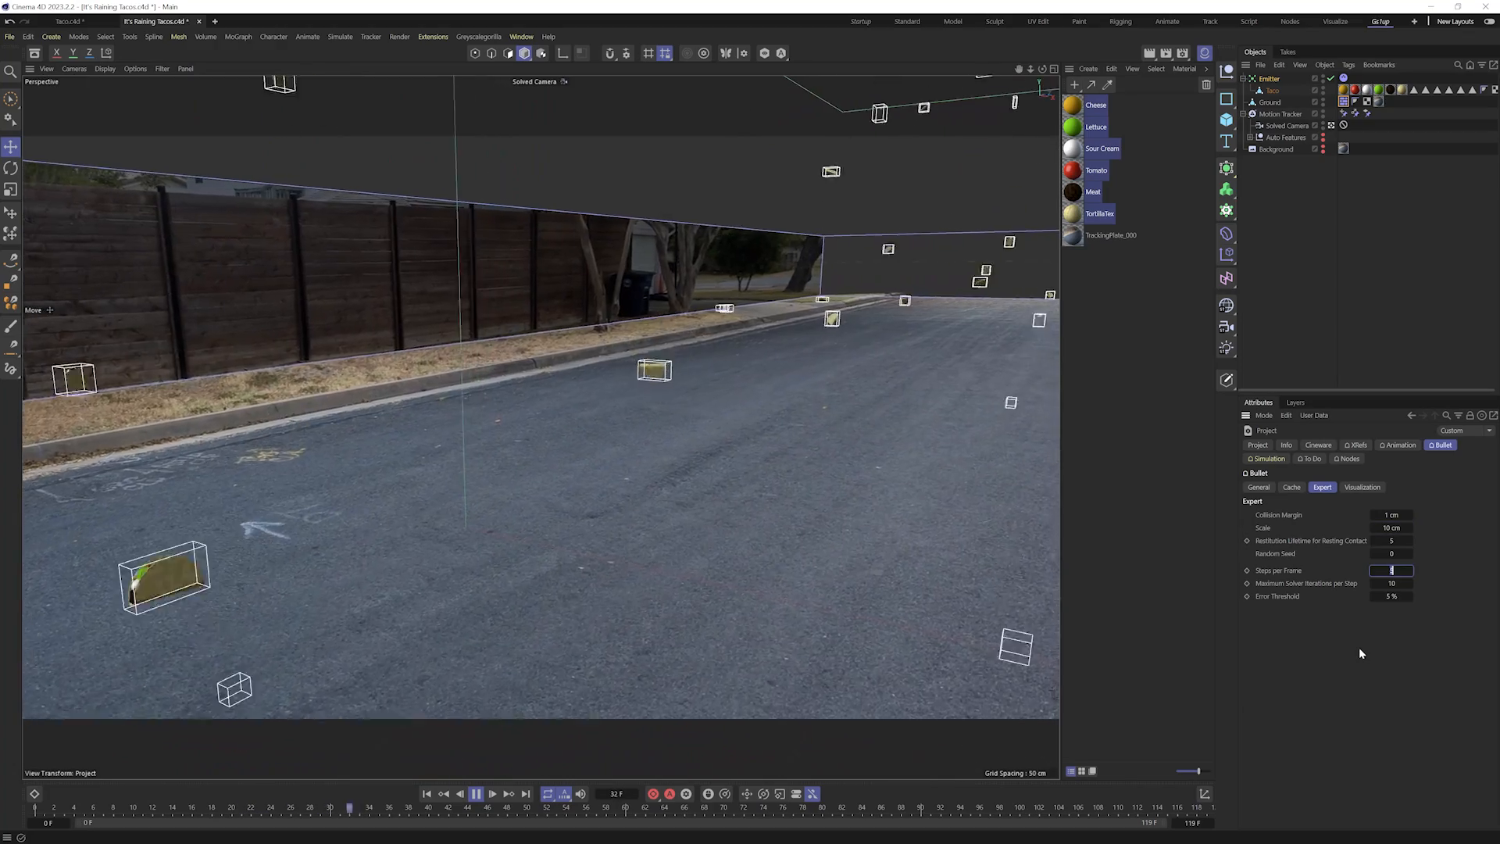
{"action": "type", "text": "20"}
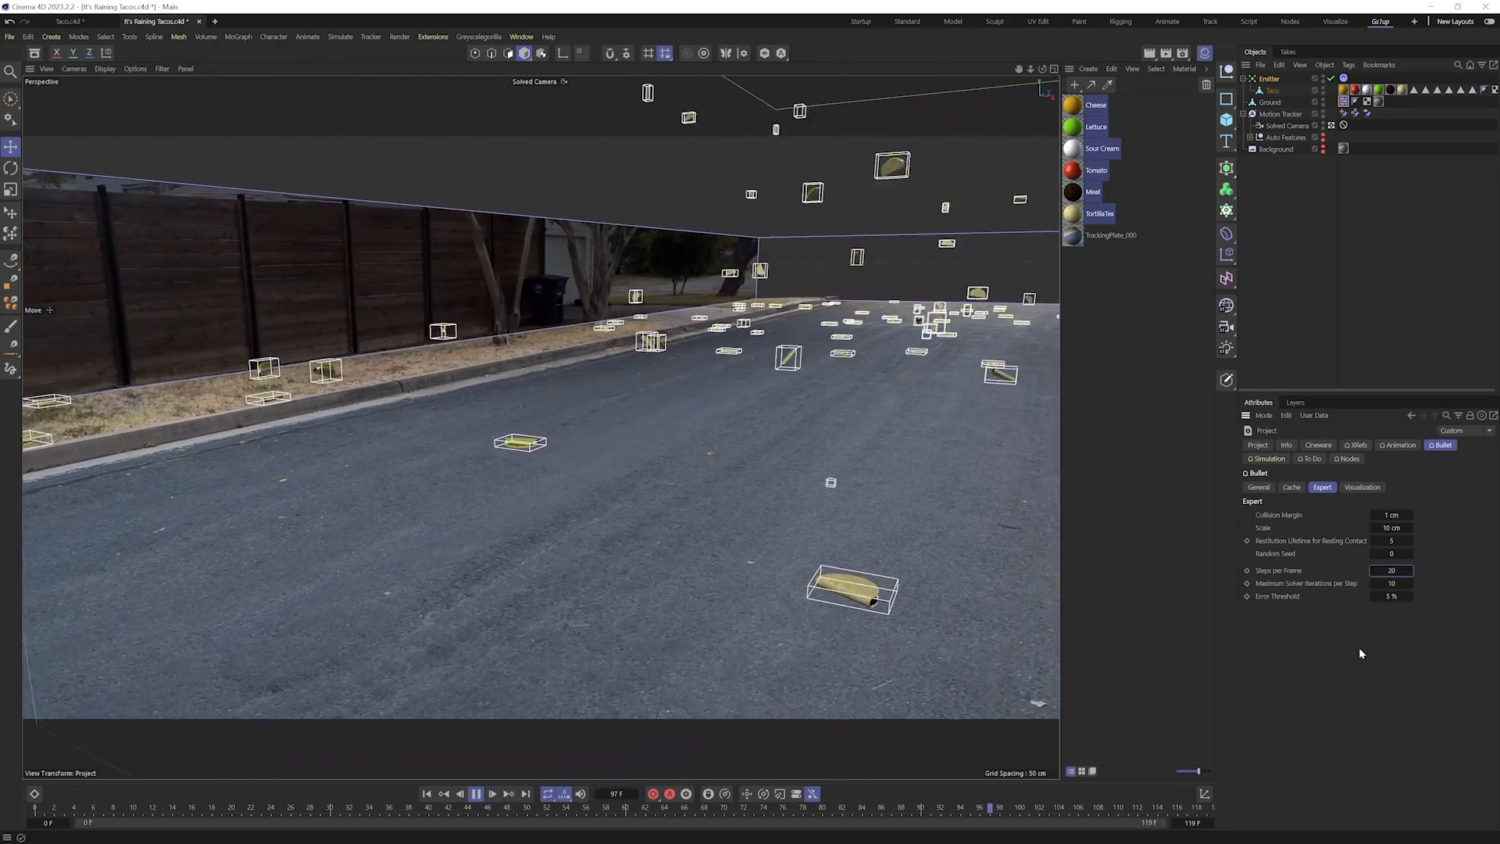
{"action": "key", "text": "Tab"}
{"action": "type", "text": "20"}
{"action": "key", "text": "Tab"}
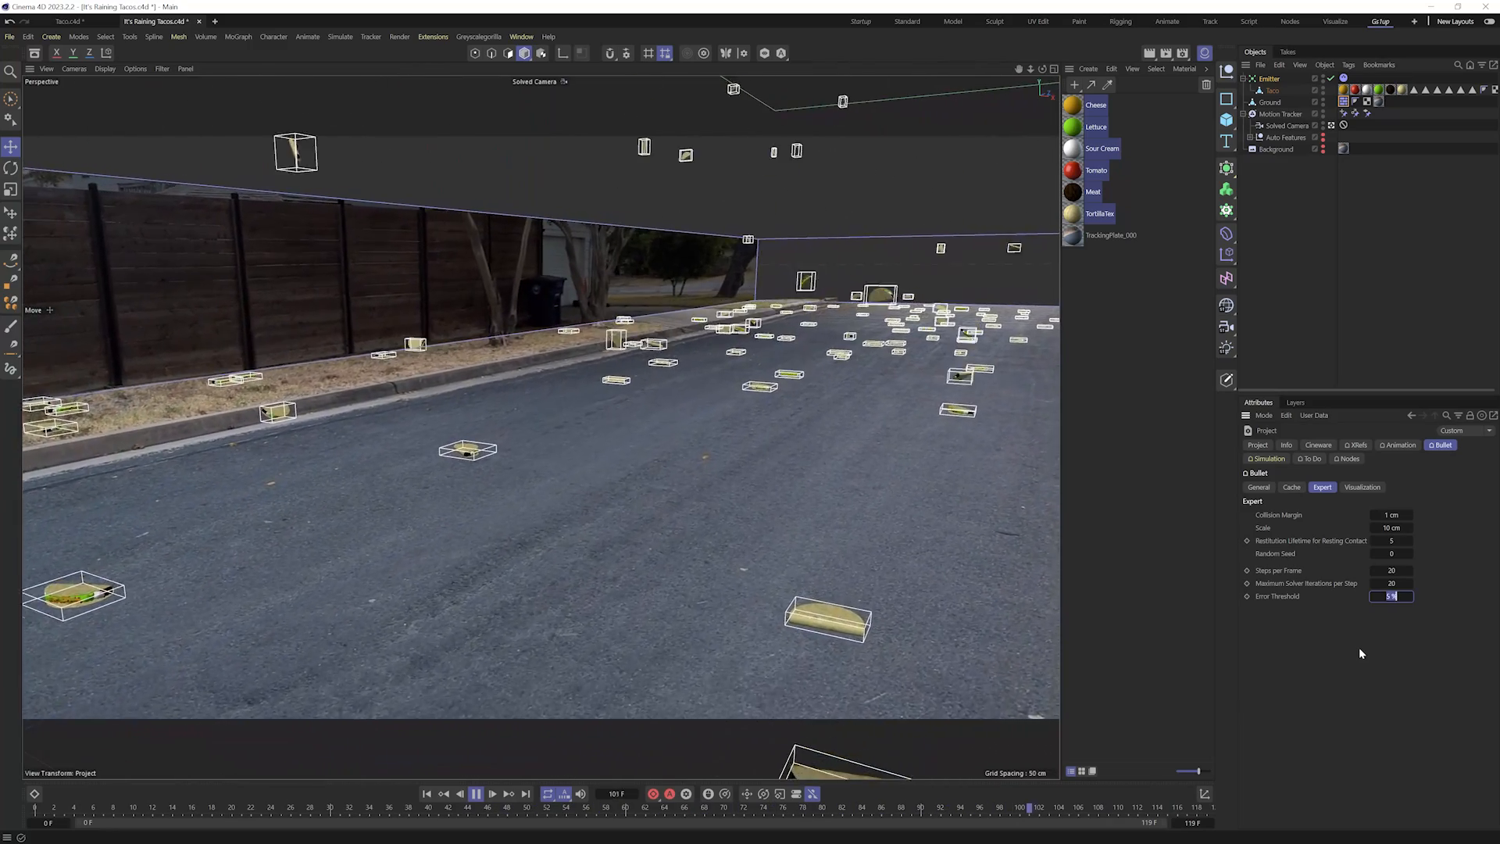
{"action": "left_click", "coordinate": [1363, 488]}
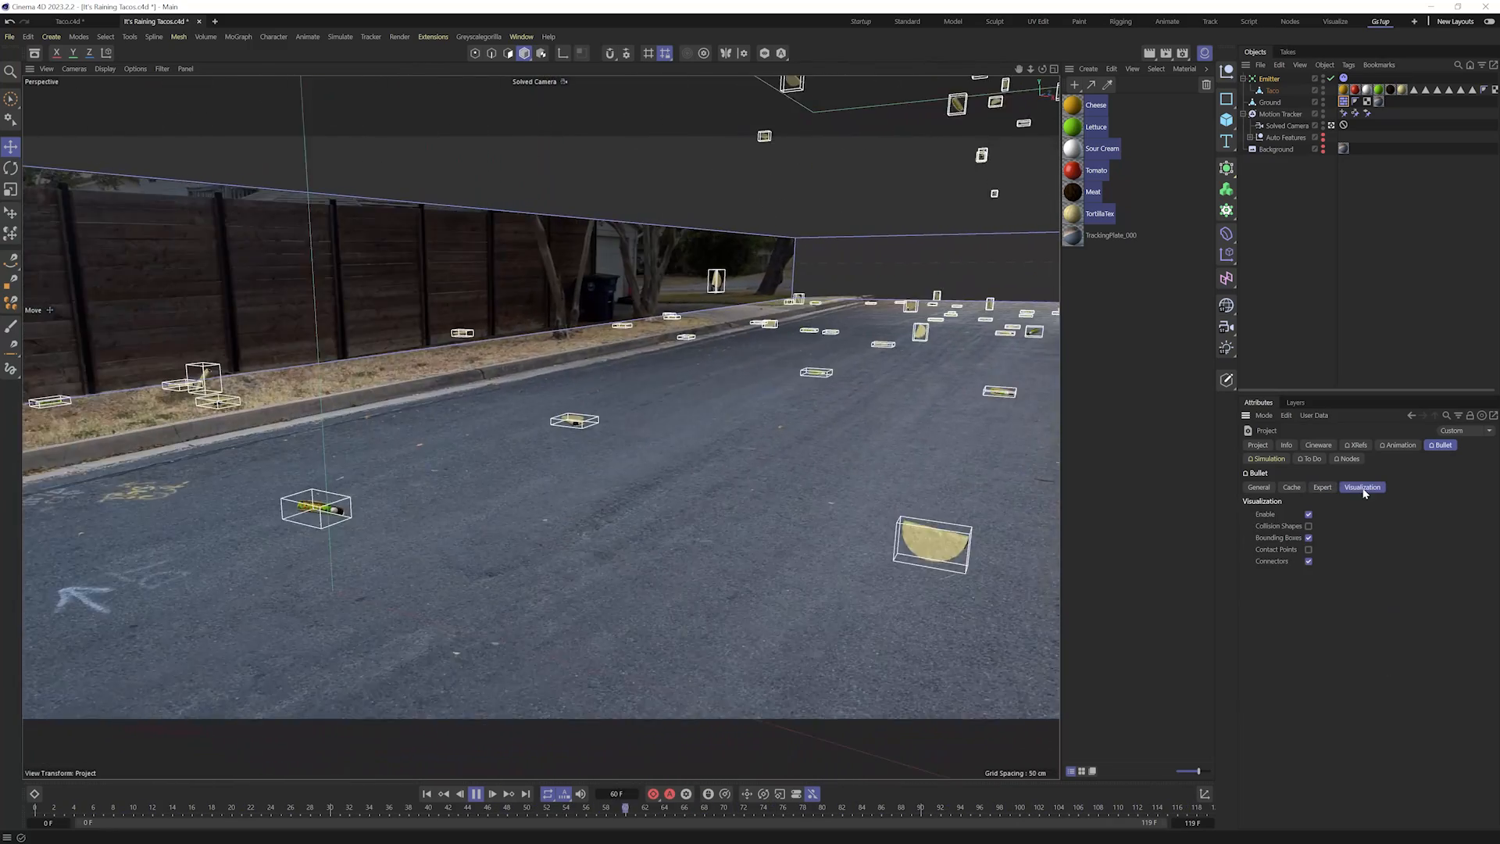
{"action": "left_click", "coordinate": [1309, 514]}
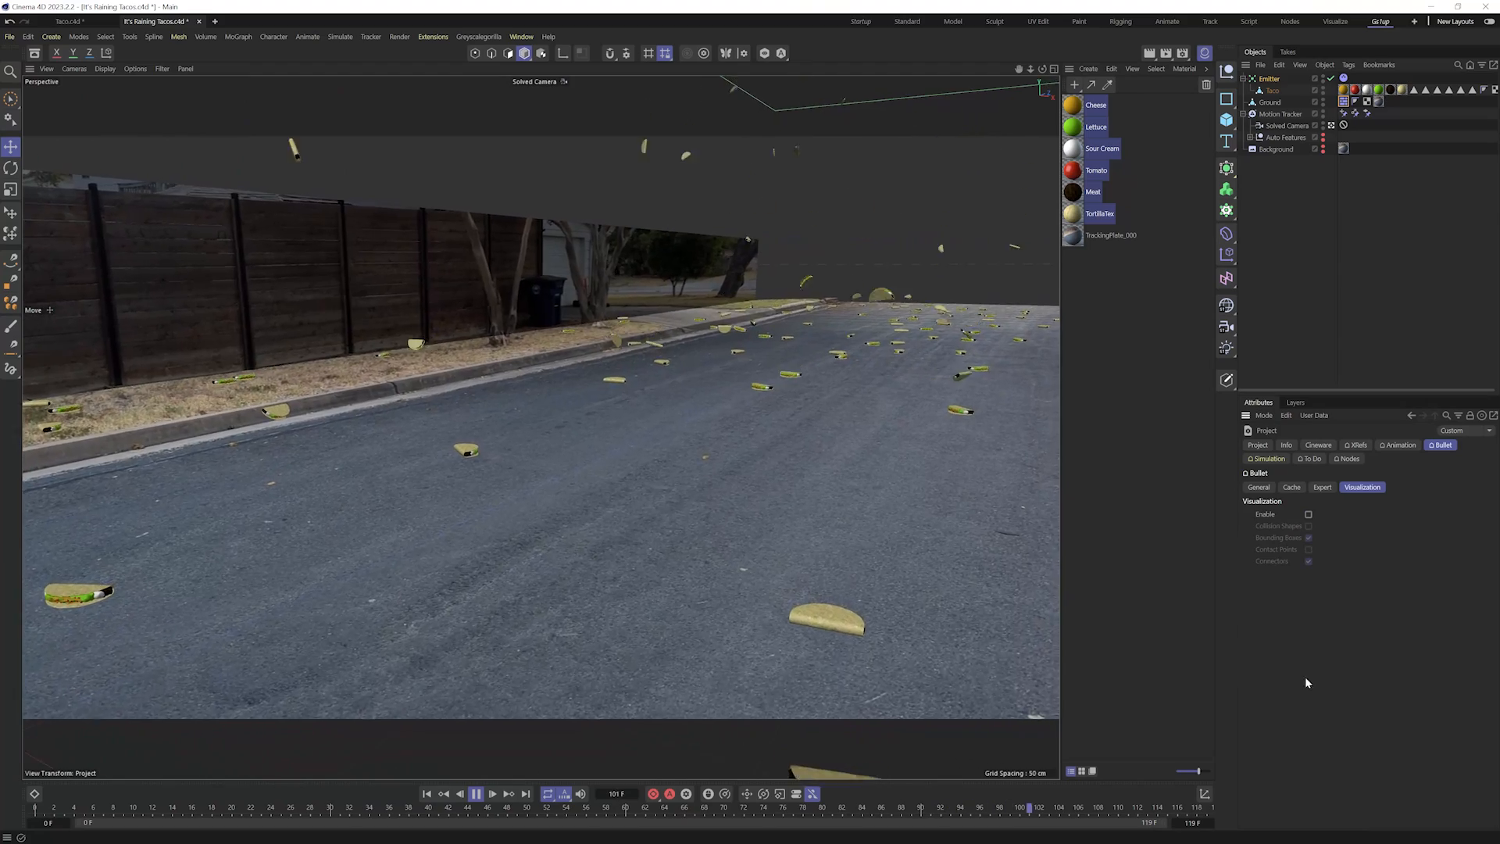
- Set the bounce of the Ground's collider body to 50%
{"action": "left_click", "coordinate": [1344, 79]}
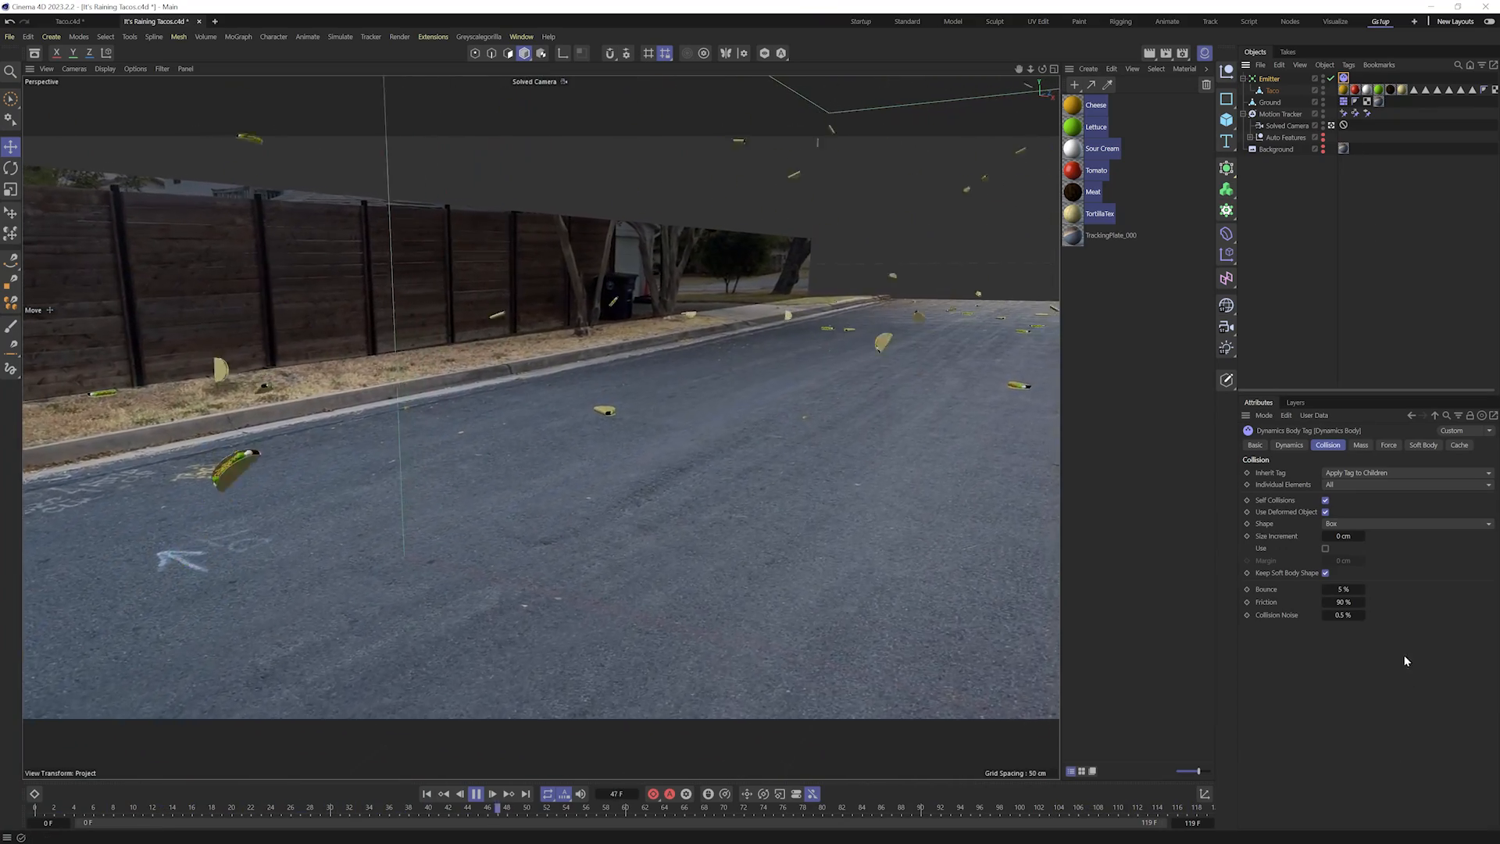
{"action": "type", "text": "100"}
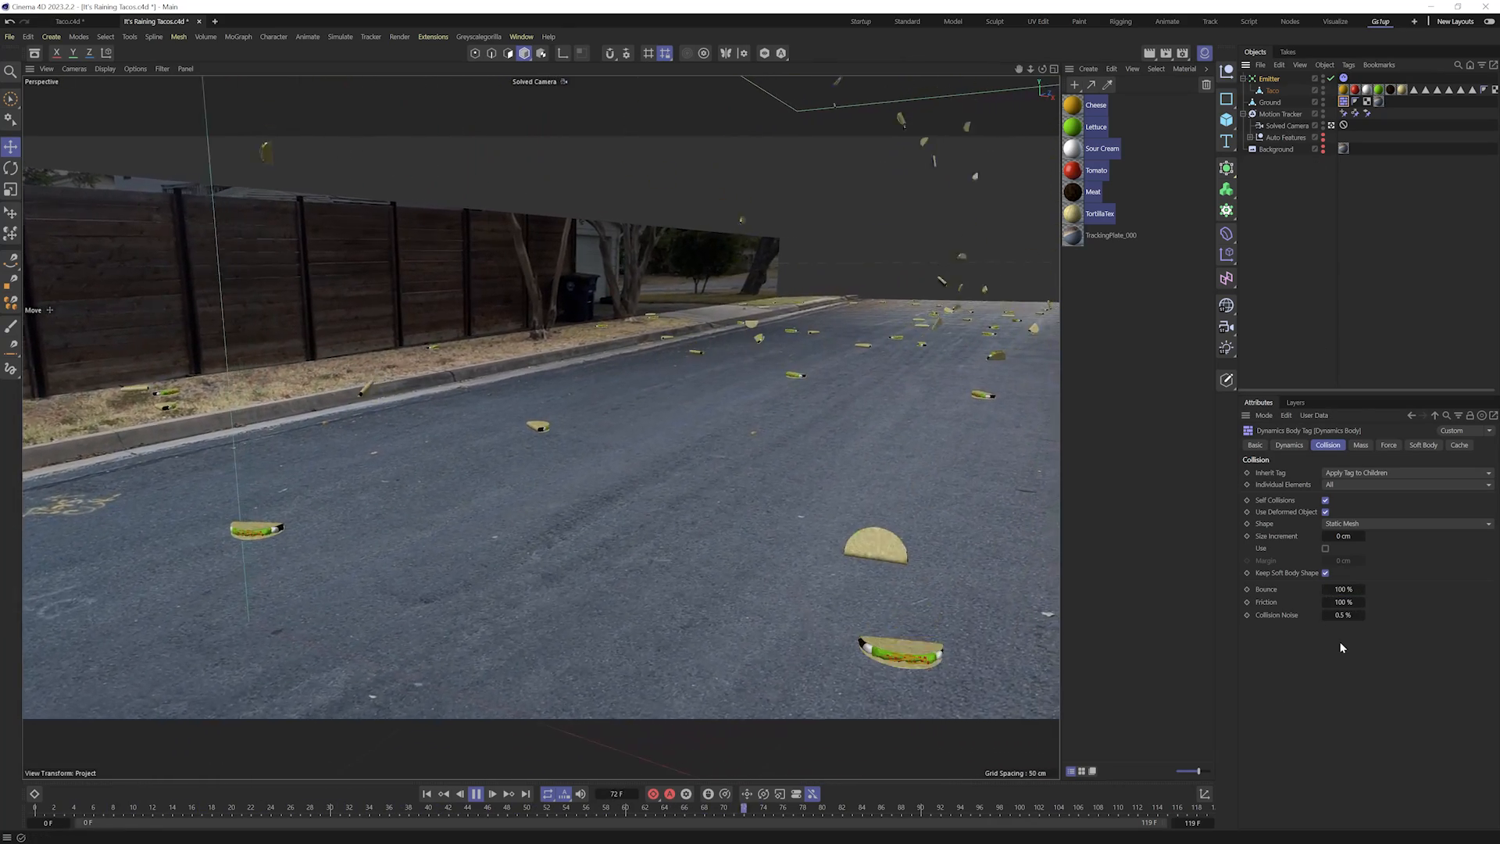
{"action": "left_click_drag", "start_coordinate": [1342, 591], "coordinate": [1348, 724]}
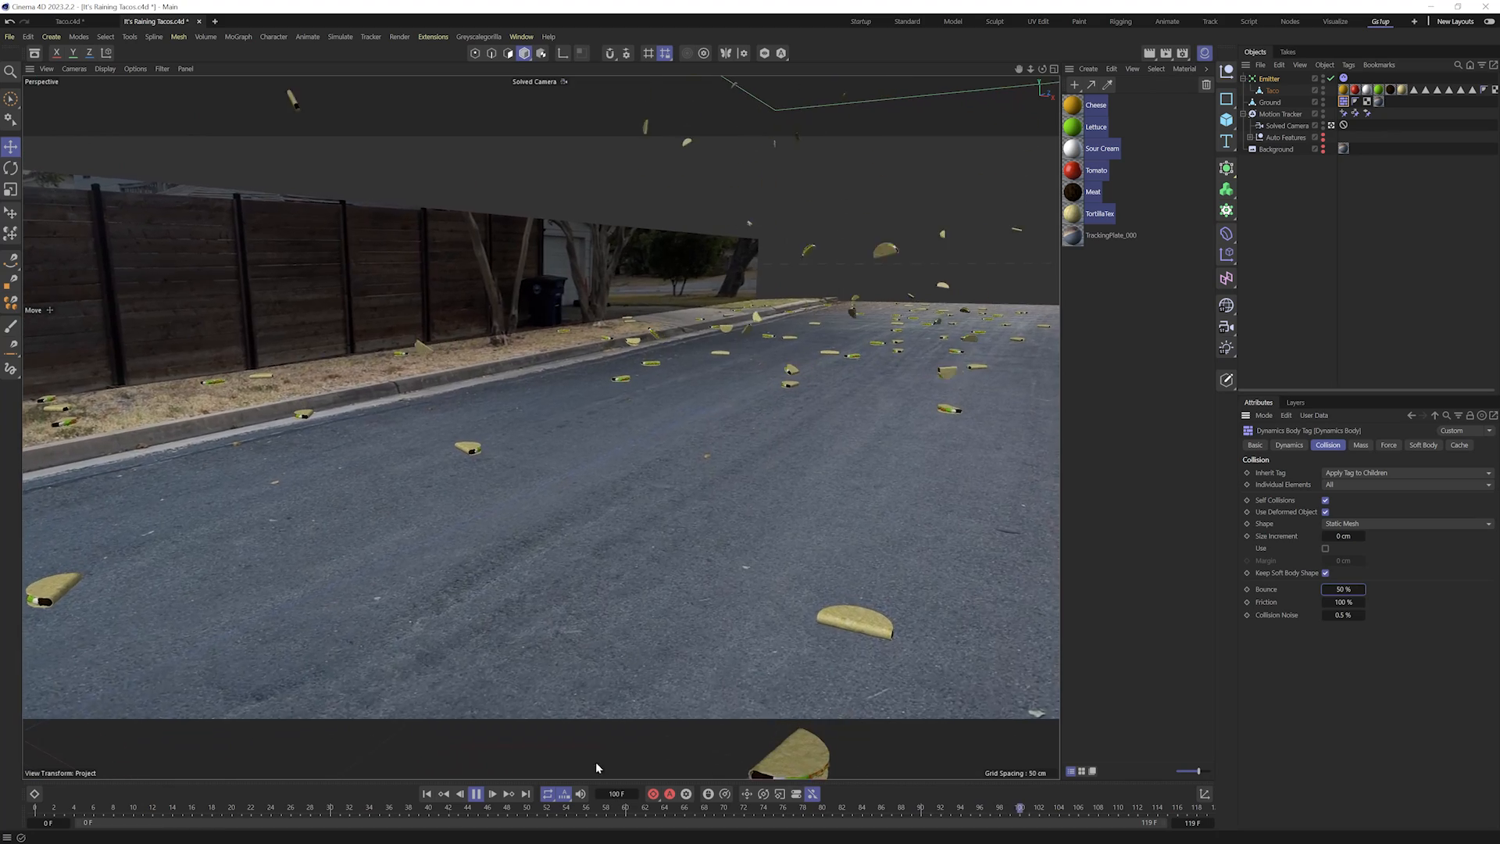
- Replay the simulation, stop it, and move to frame 80 to review how the tacos bounce and settle
{"action": "left_click", "coordinate": [476, 794]}
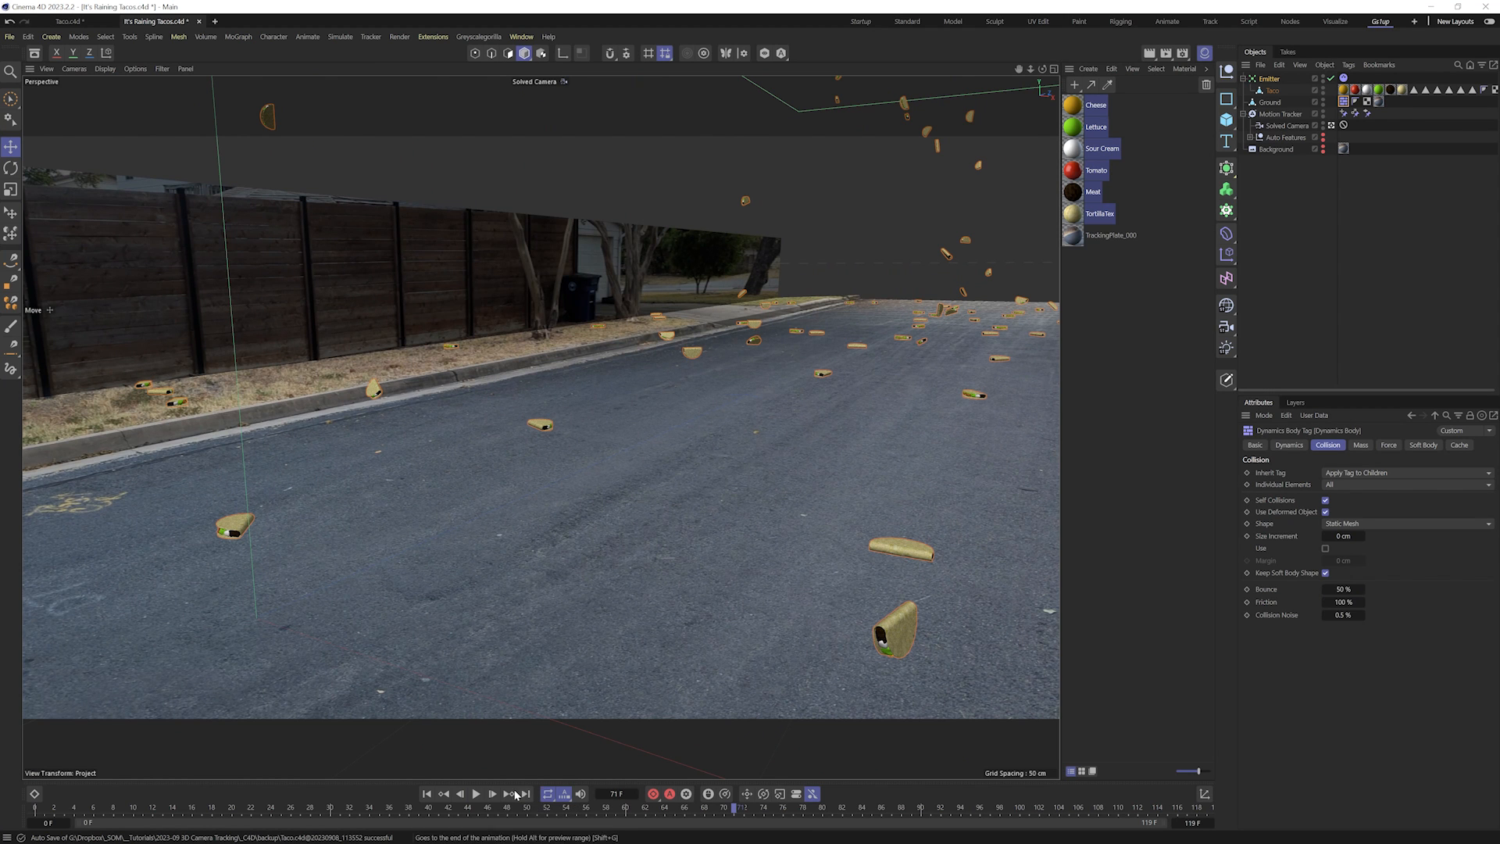
{"action": "left_click", "coordinate": [476, 794]}
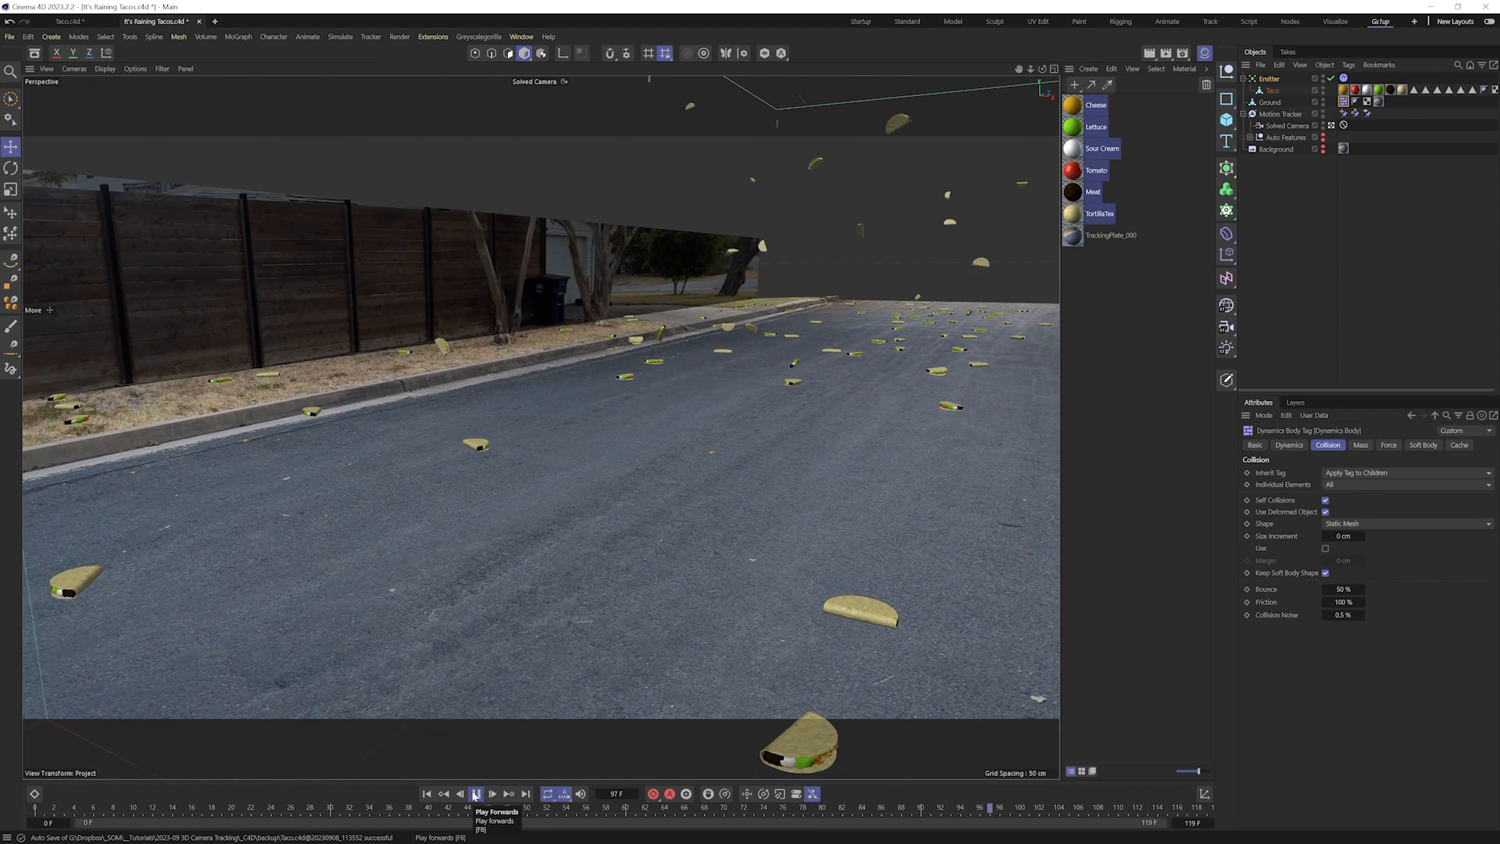
{"action": "left_click", "coordinate": [476, 793]}
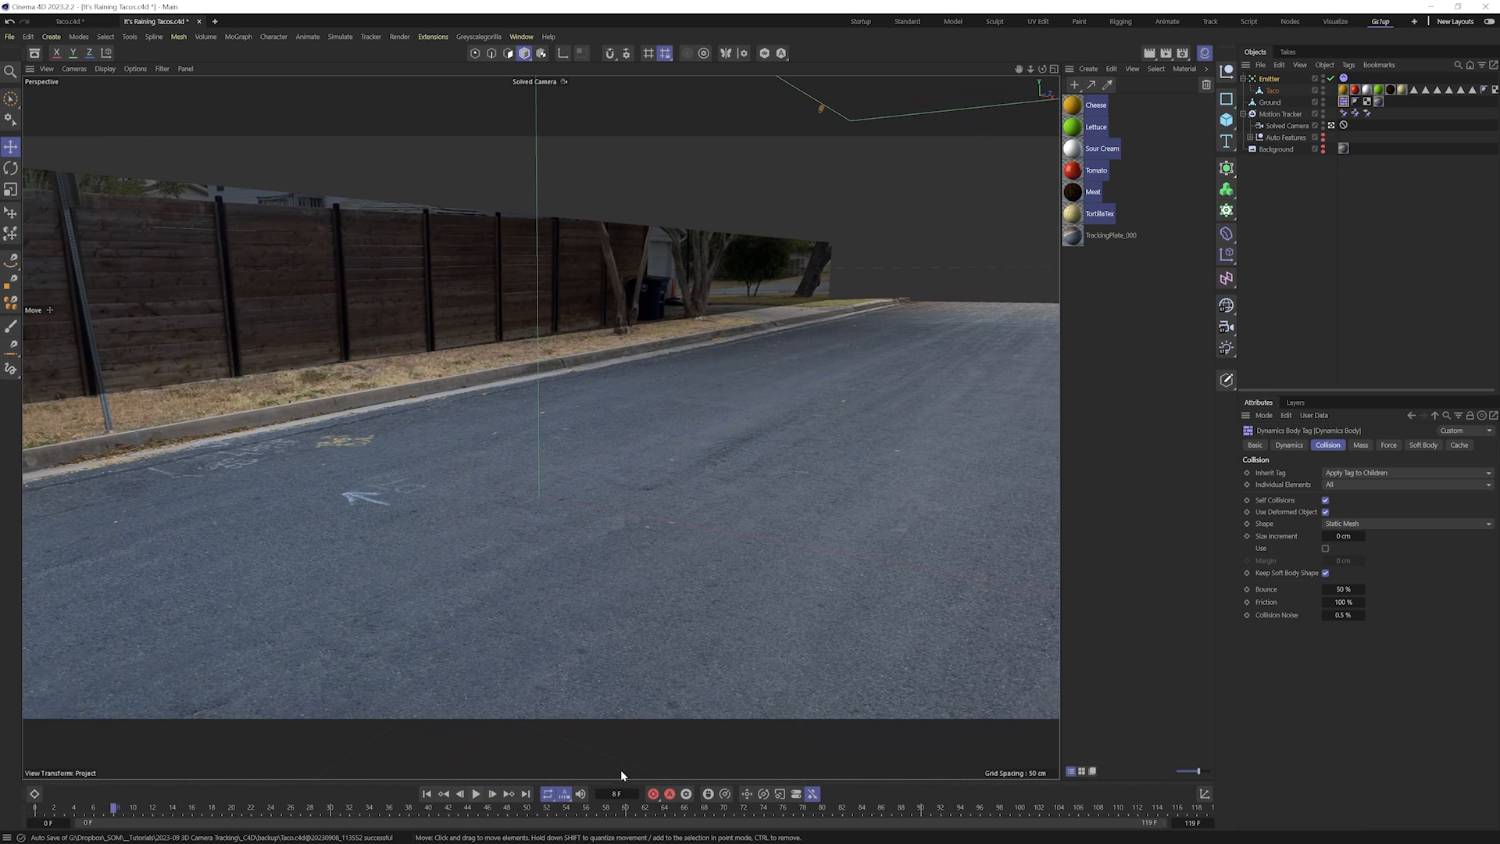
{"action": "left_click", "coordinate": [538, 811]}
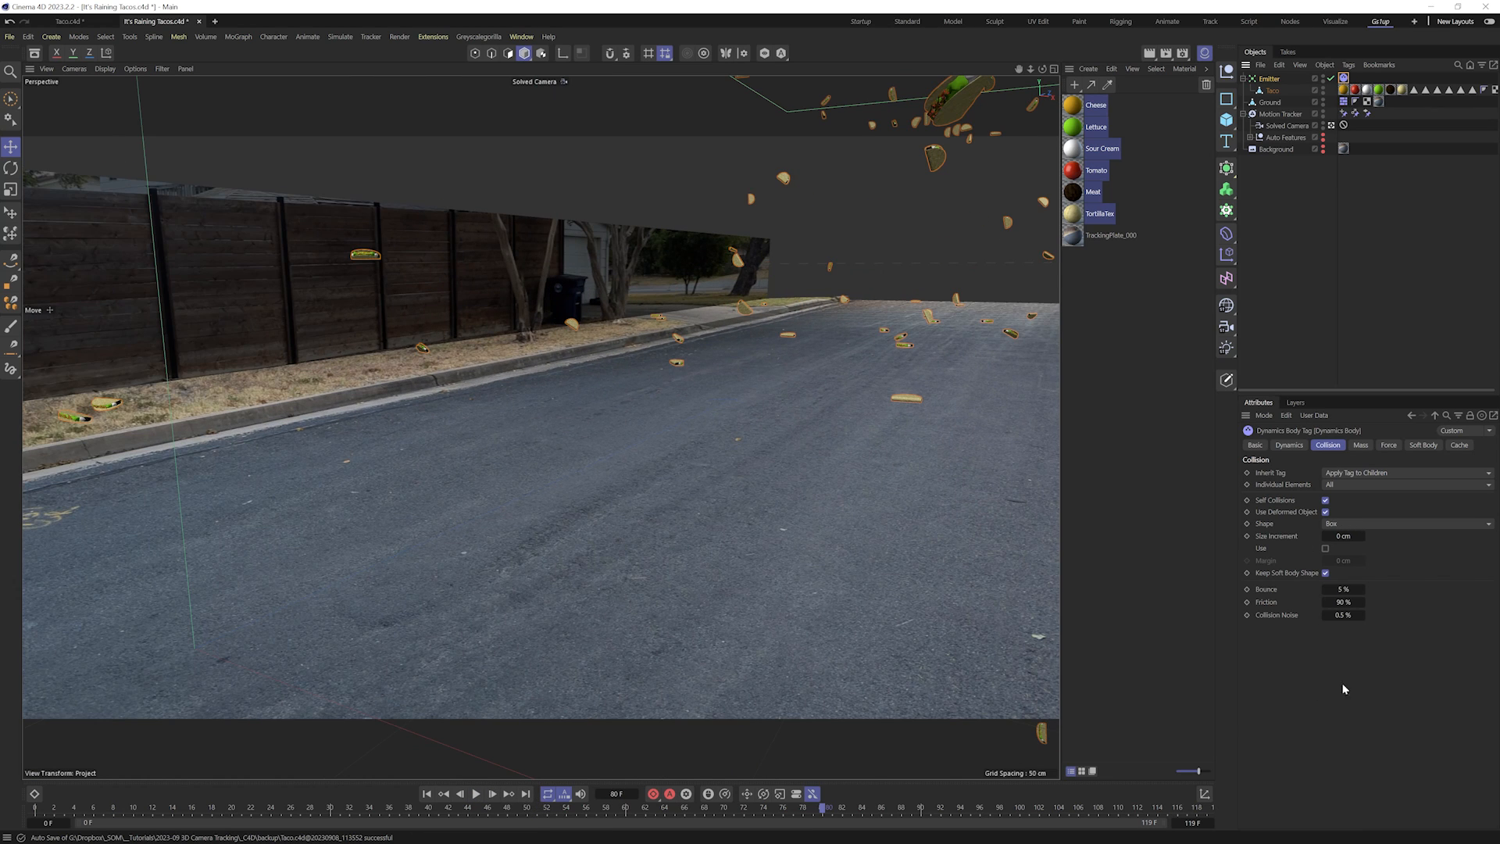
- Try the Moving Mesh collision shape on the Emitter's rigid body, replay from frame 0, and return the shape to Box
{"action": "left_click", "coordinate": [1431, 523]}
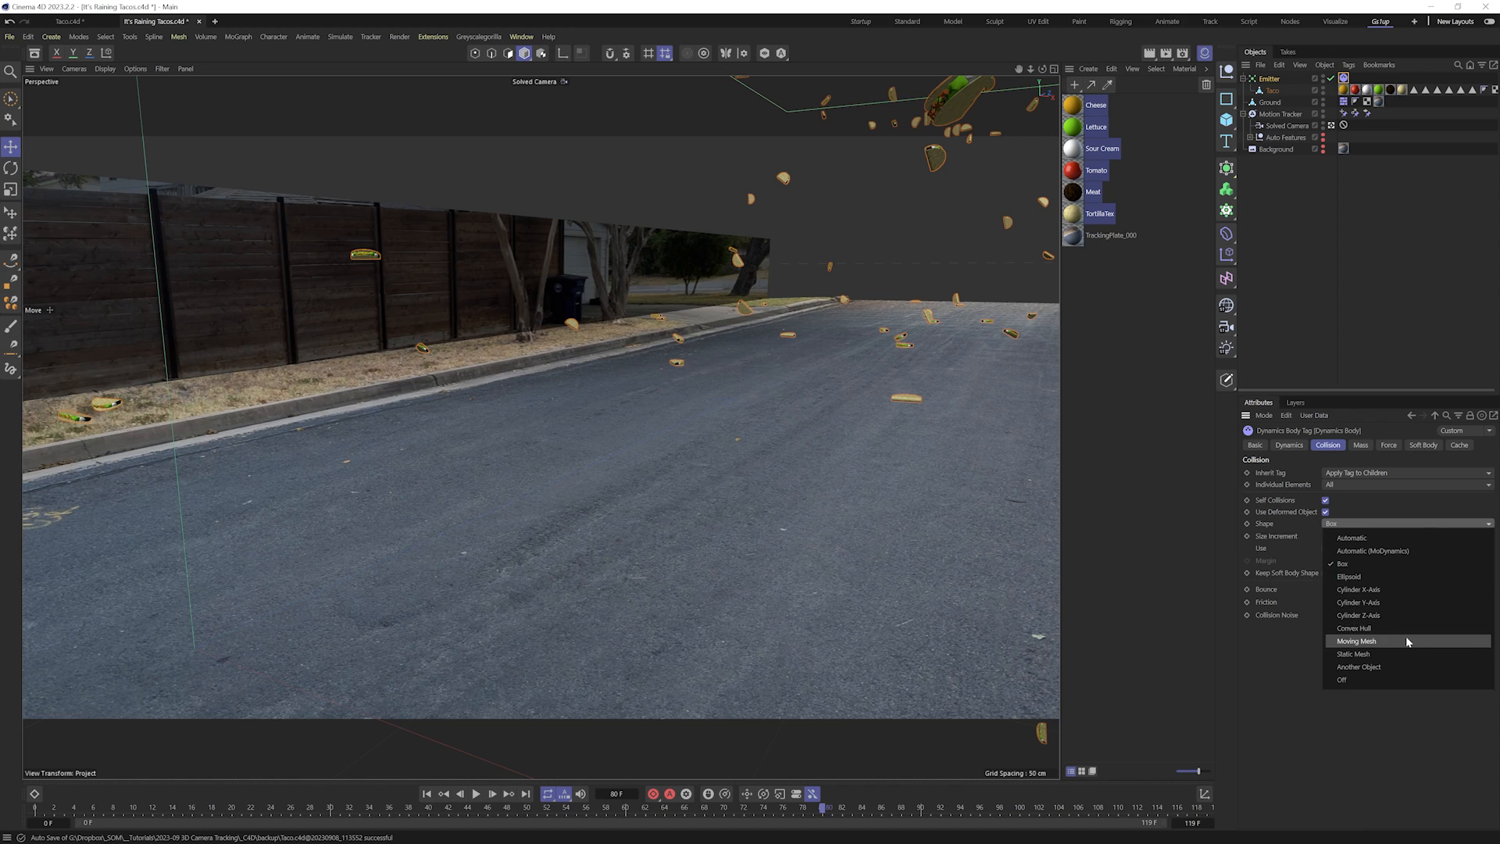
{"action": "left_click", "coordinate": [1405, 636]}
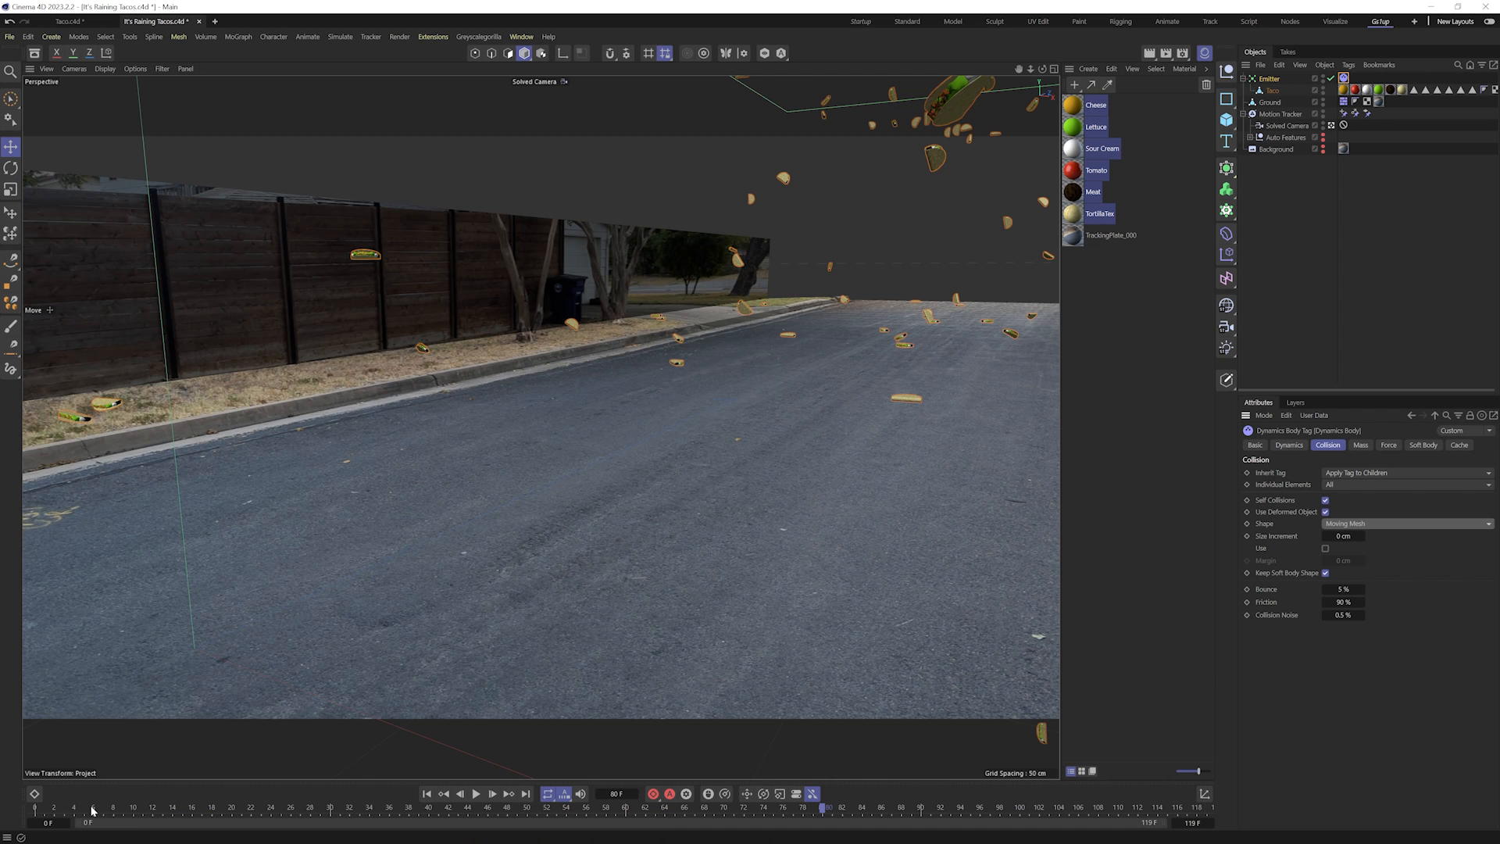
{"action": "left_click_drag", "start_coordinate": [92, 810], "coordinate": [26, 808]}
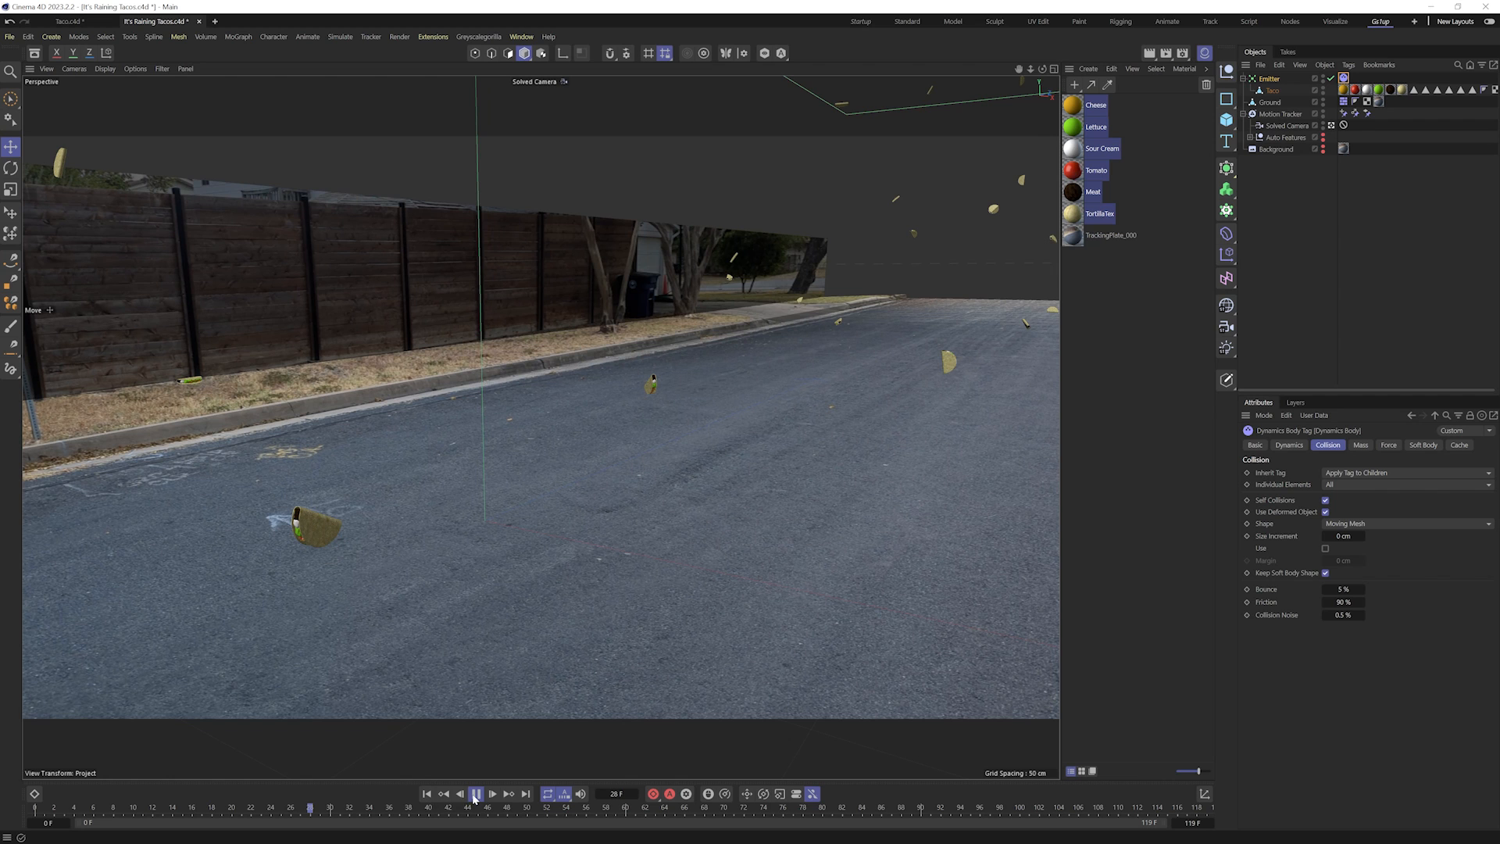
{"action": "left_click_drag", "start_coordinate": [323, 812], "coordinate": [34, 810]}
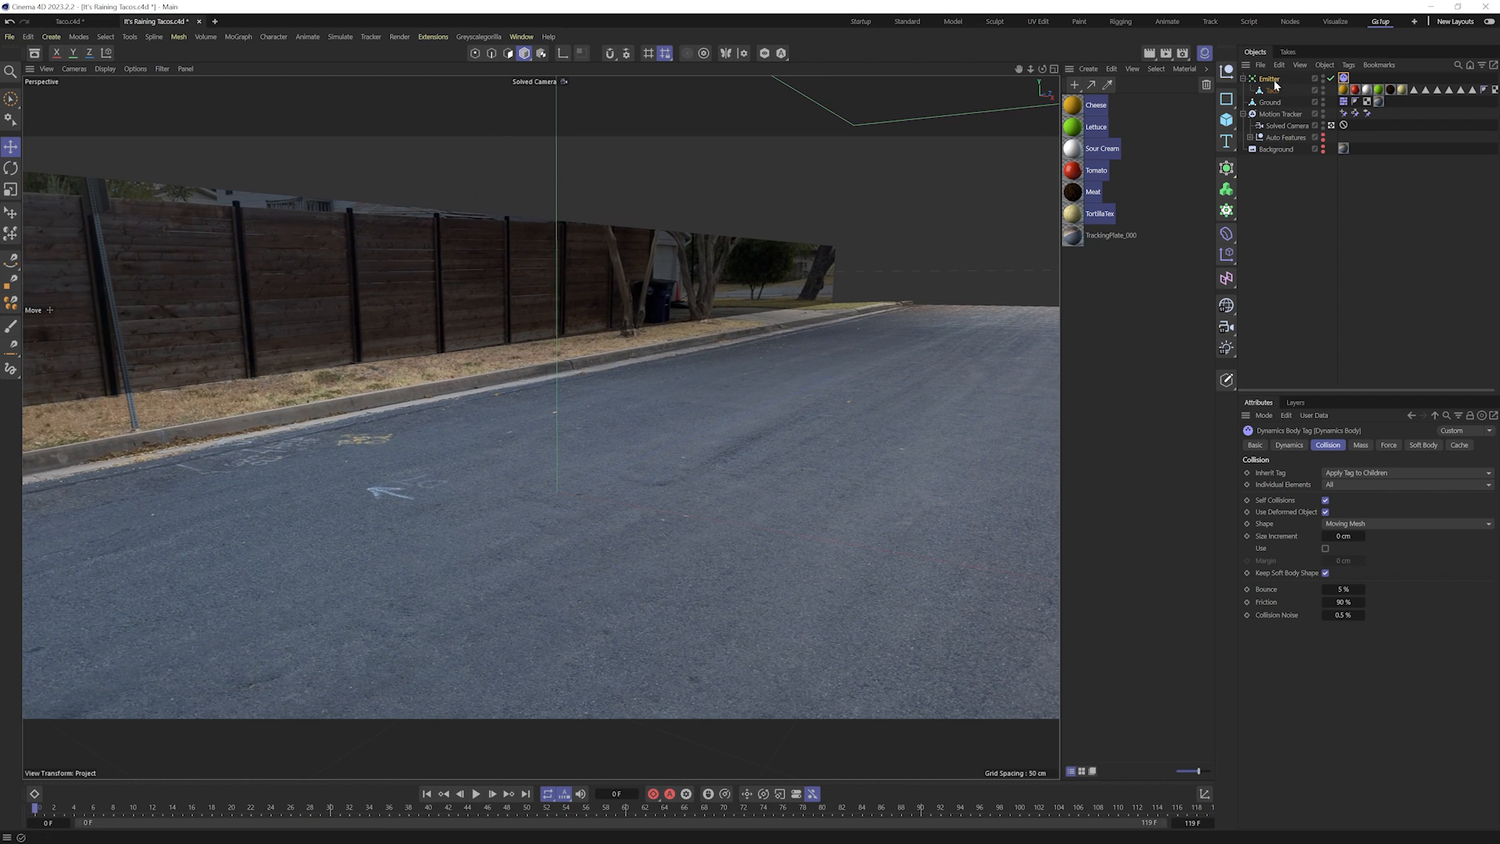
{"action": "left_click", "coordinate": [1354, 524]}
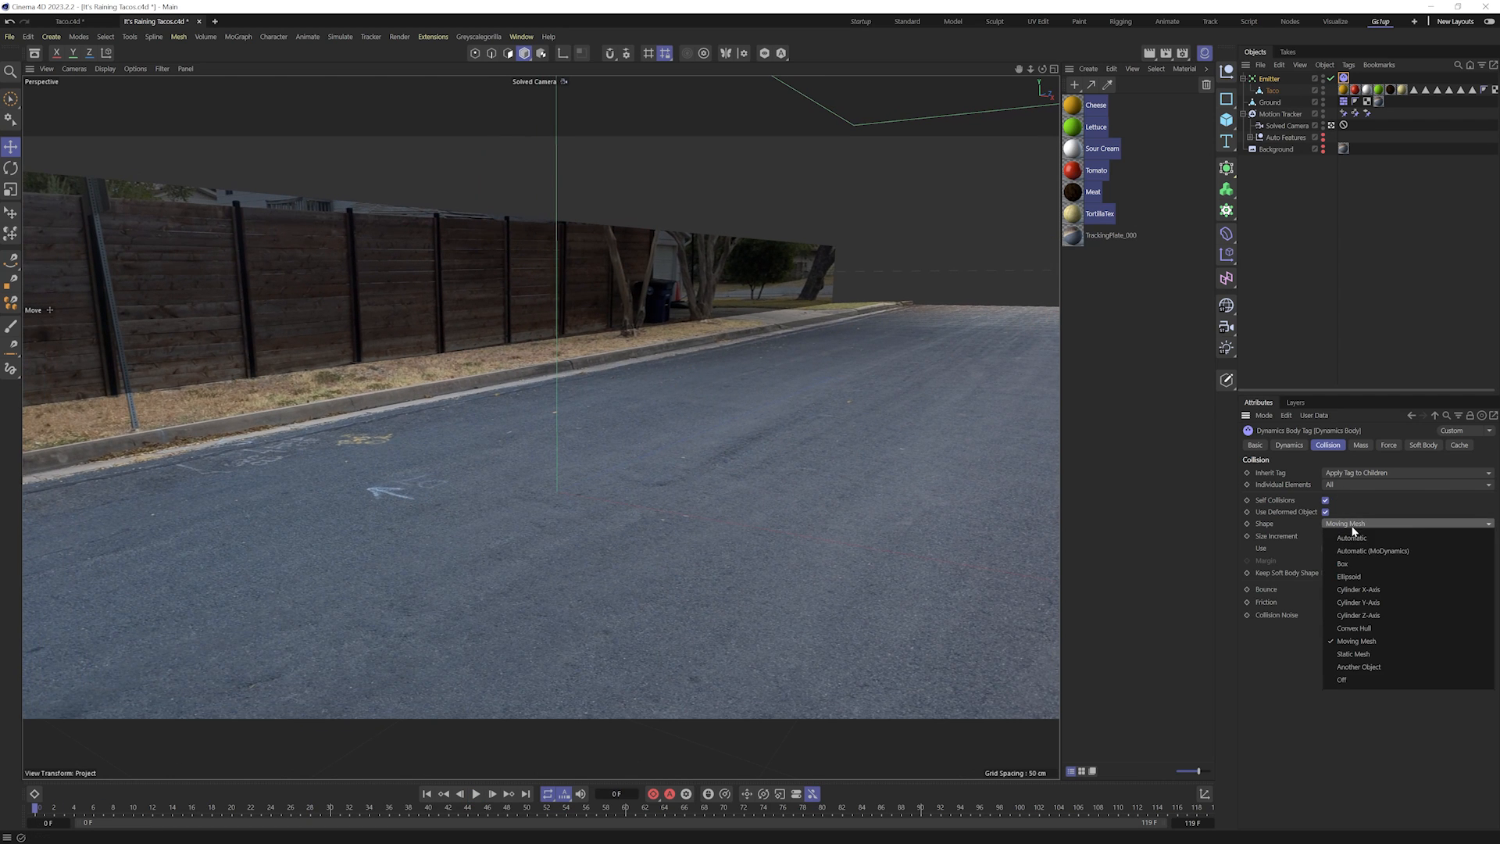
{"action": "left_click", "coordinate": [1356, 564]}
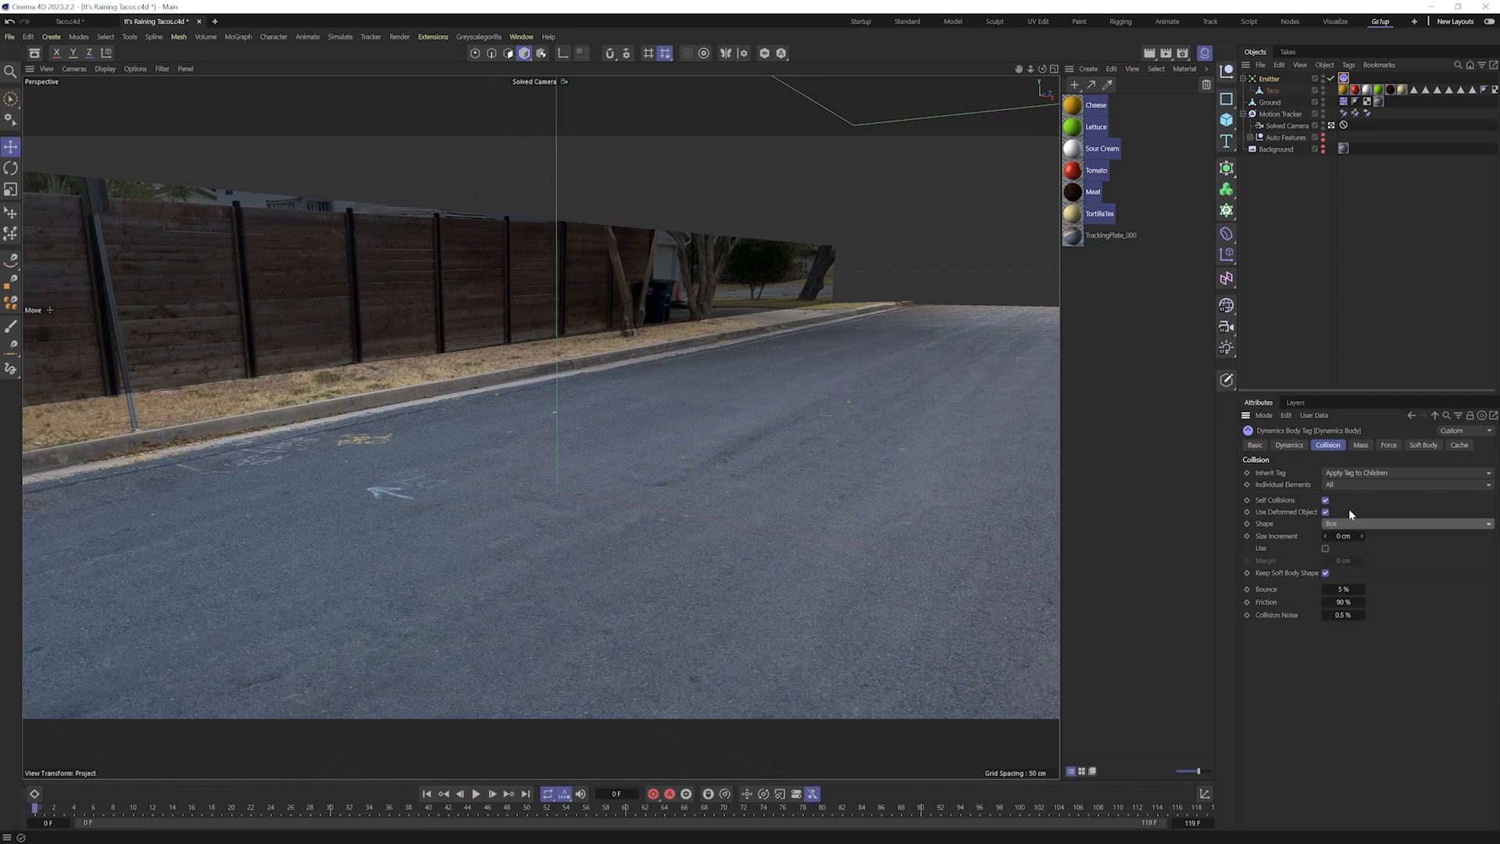
- Set the Emitter's particle seed to 4, playing back the simulation to compare variations
{"action": "left_click", "coordinate": [1312, 257]}
{"action": "left_click", "coordinate": [1268, 80]}
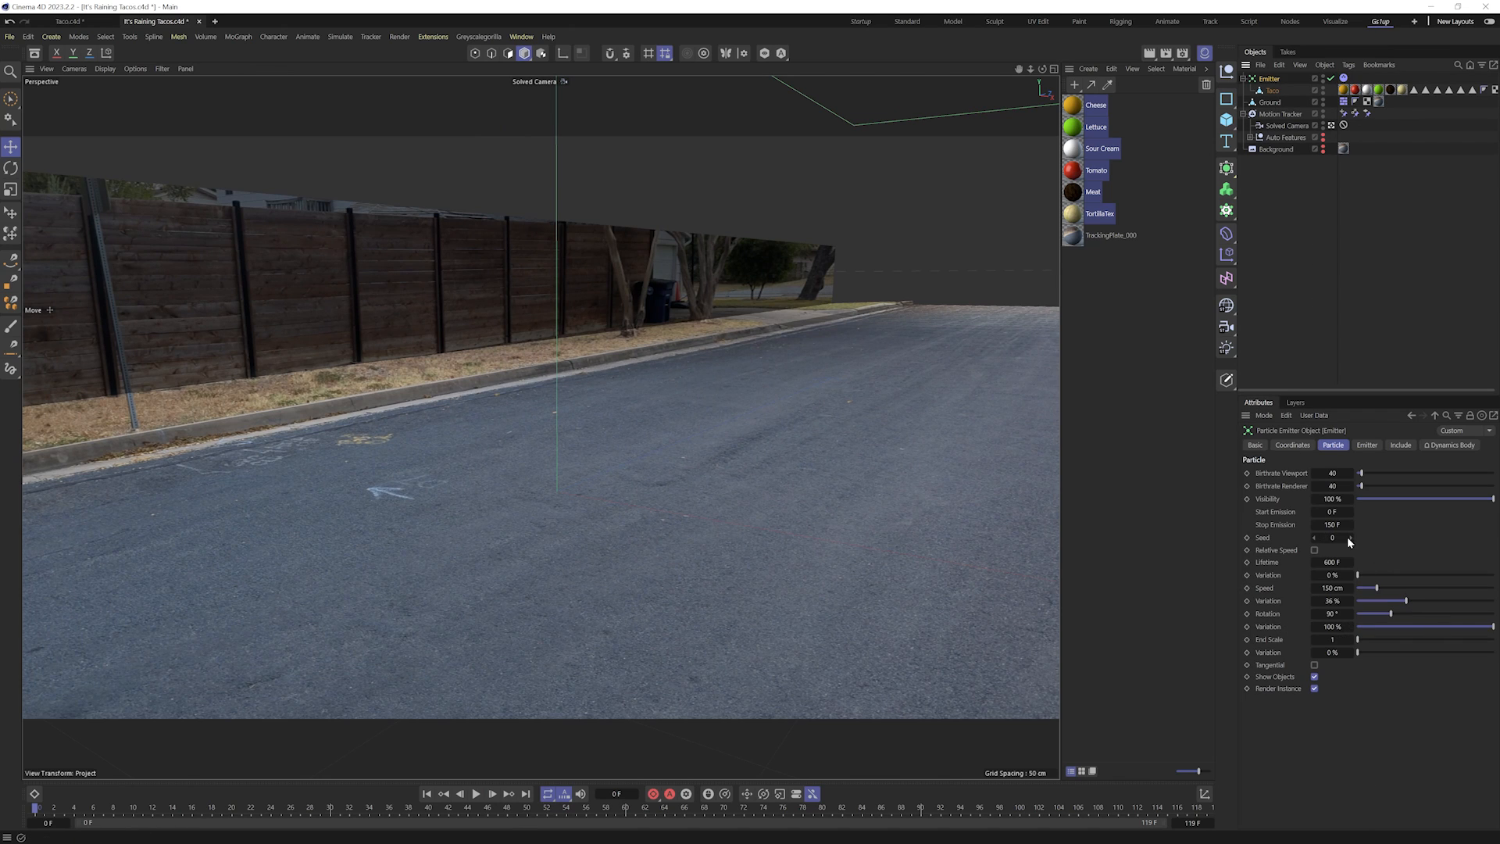
{"action": "left_click", "coordinate": [476, 794]}
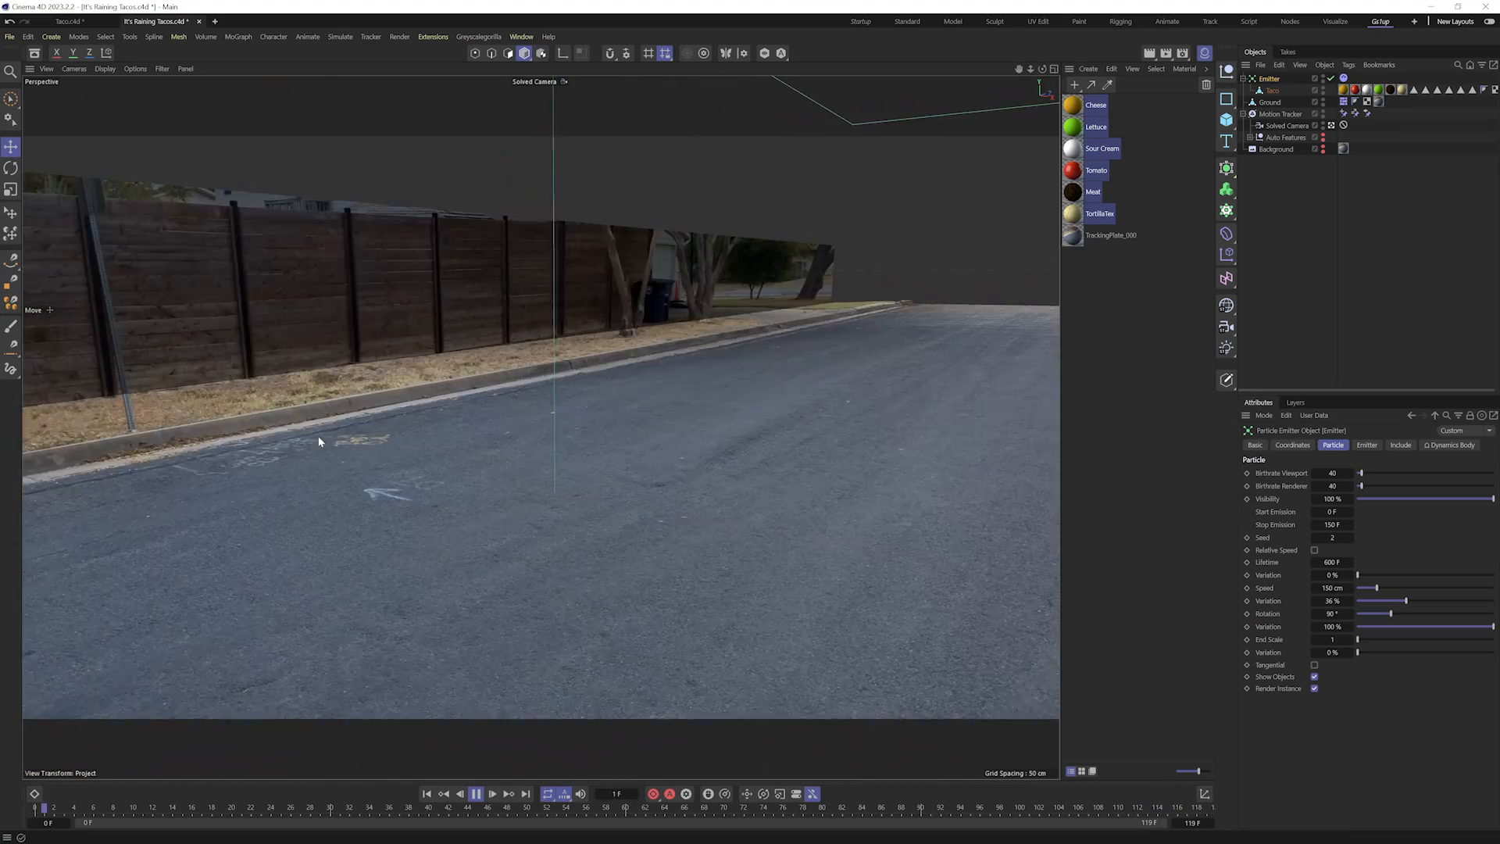
{"action": "left_click", "coordinate": [1350, 536]}
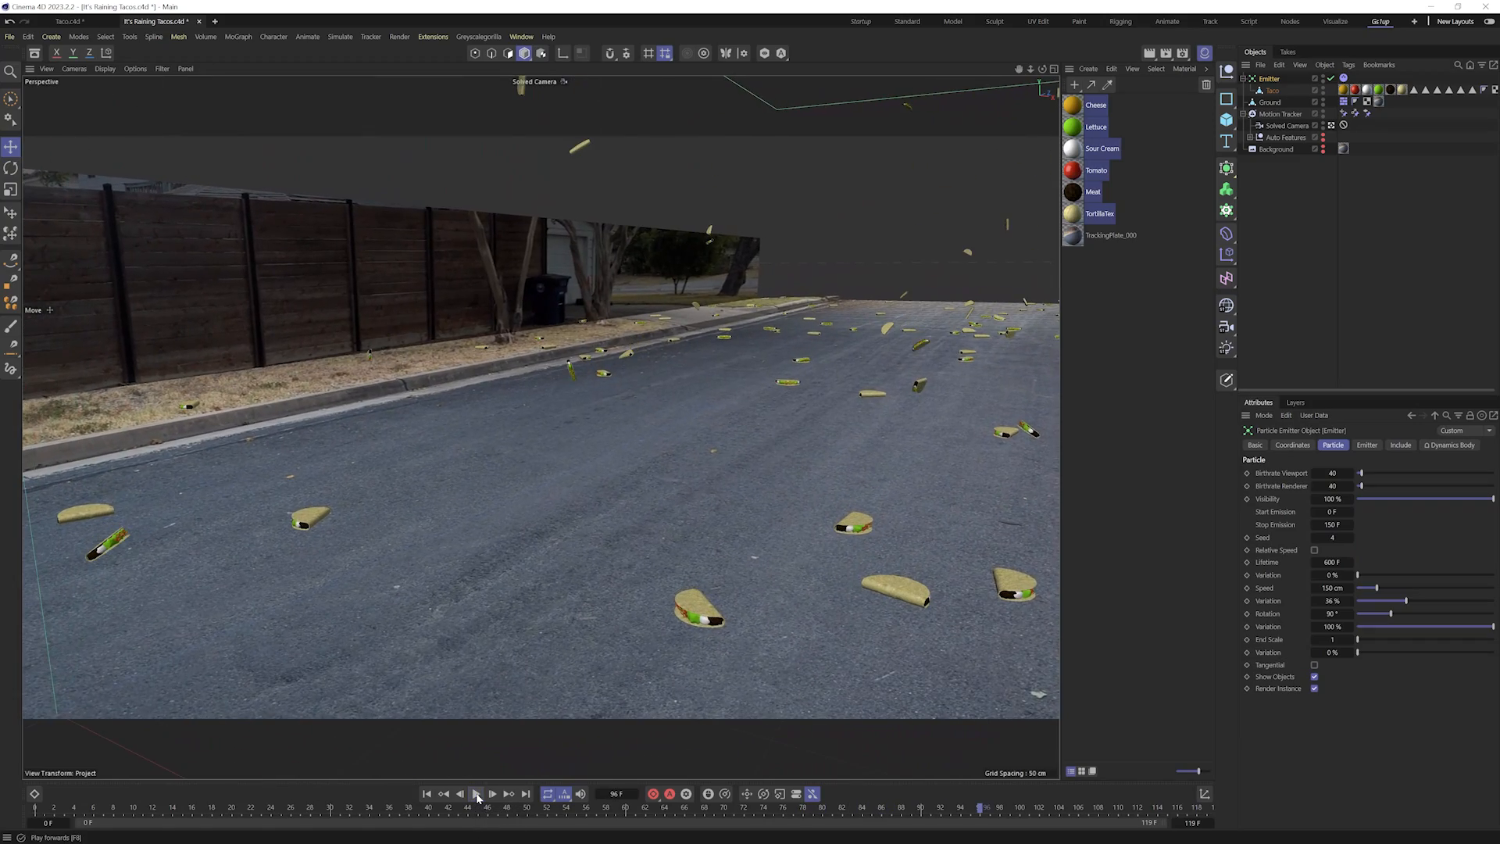
{"action": "left_click", "coordinate": [476, 794]}
- Show all four viewports
{"action": "middle_click", "coordinate": [543, 357]}
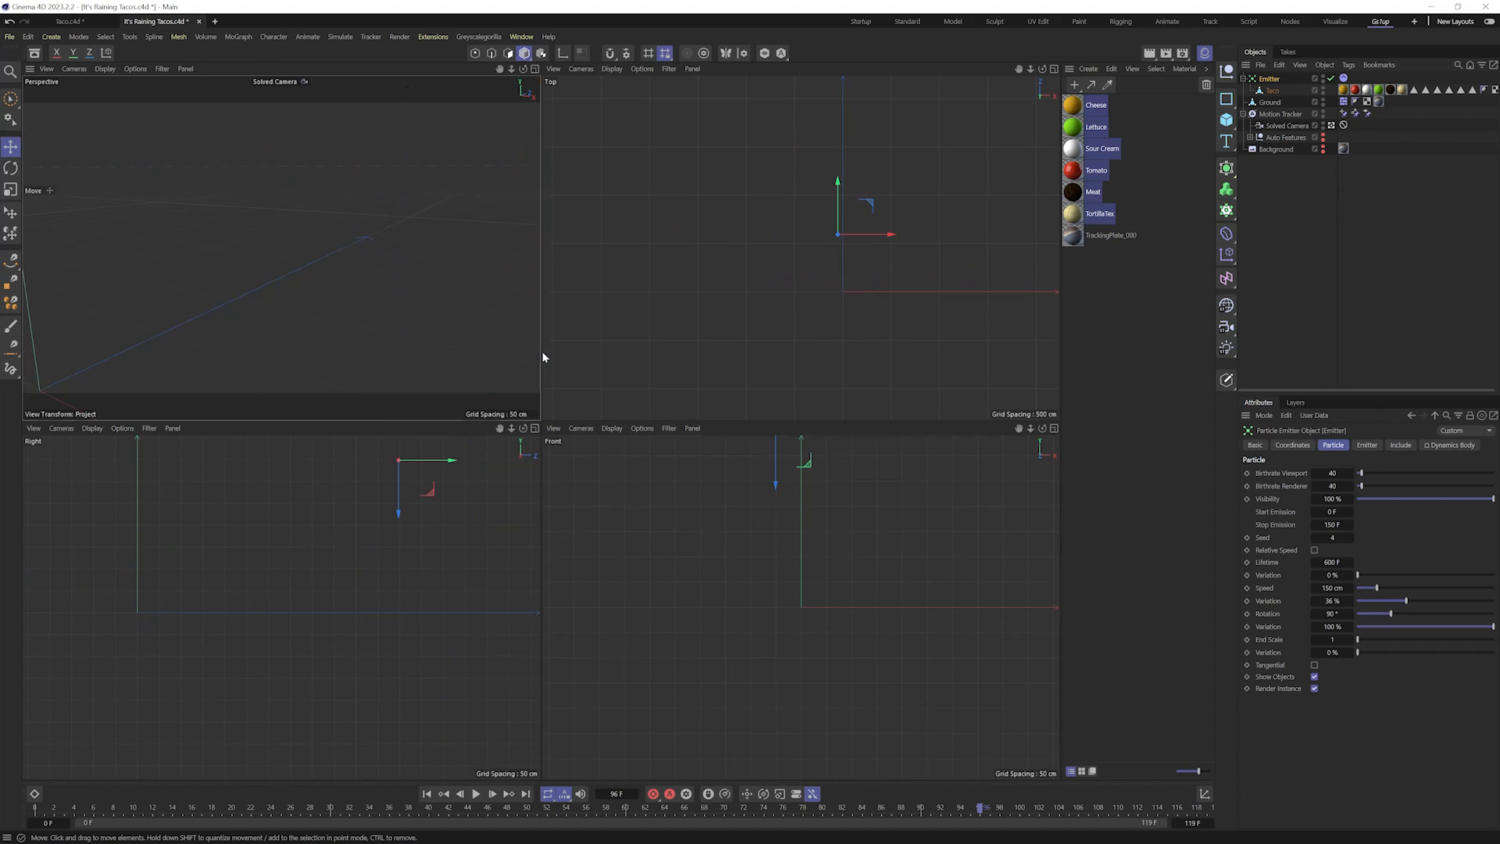
- Leave the solved camera view, enlarge the perspective viewport and delete the TrackingPlate_000 material tag from the Ground object
{"action": "left_click", "coordinate": [1331, 125]}
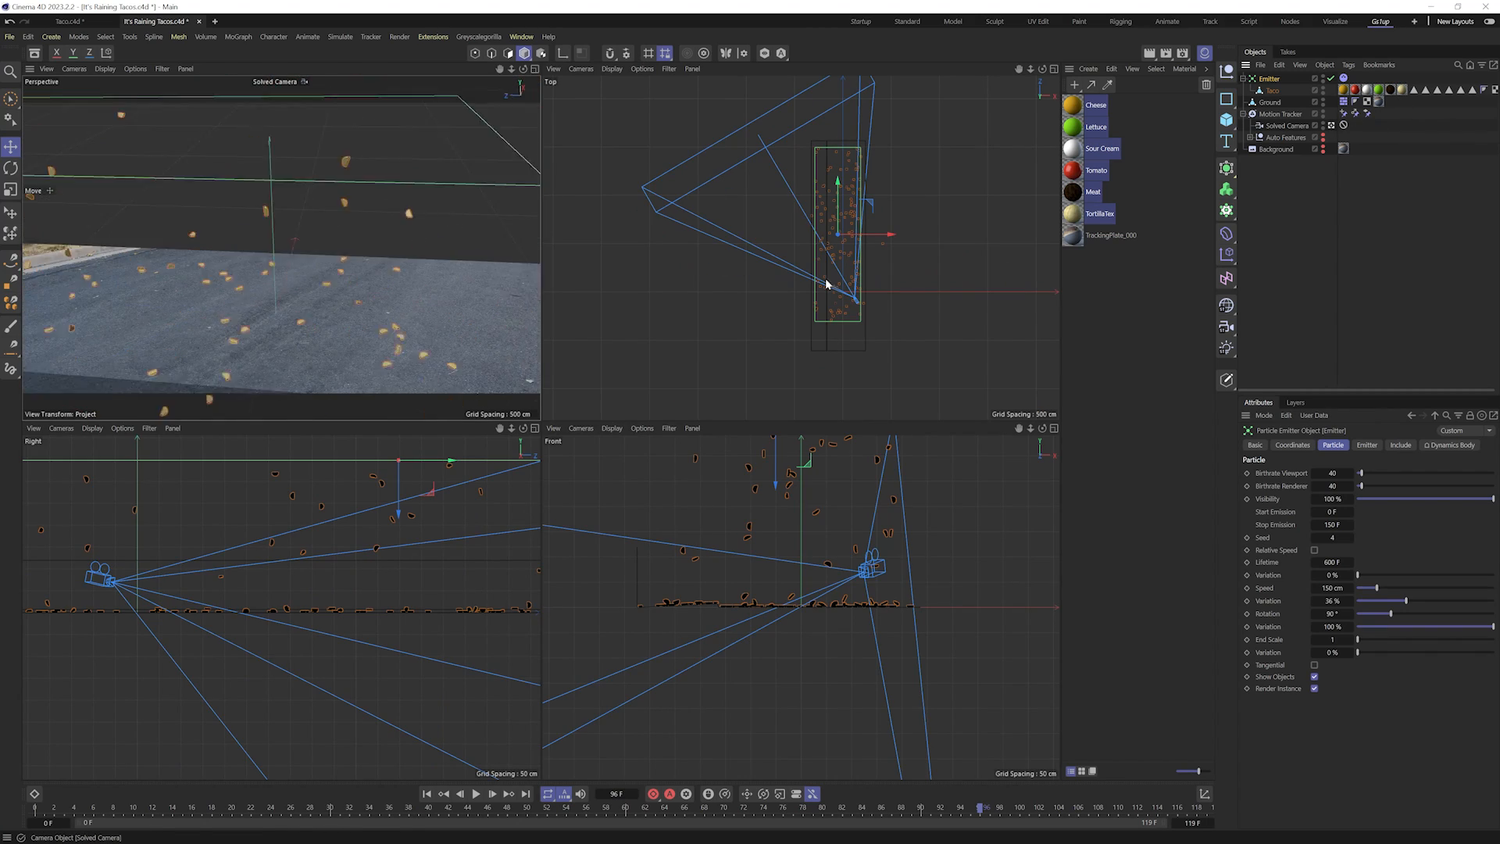
{"action": "middle_click", "coordinate": [406, 220]}
{"action": "left_click_drag", "start_coordinate": [574, 519], "coordinate": [823, 404], "text": "alt"}
{"action": "left_click", "coordinate": [1379, 102]}
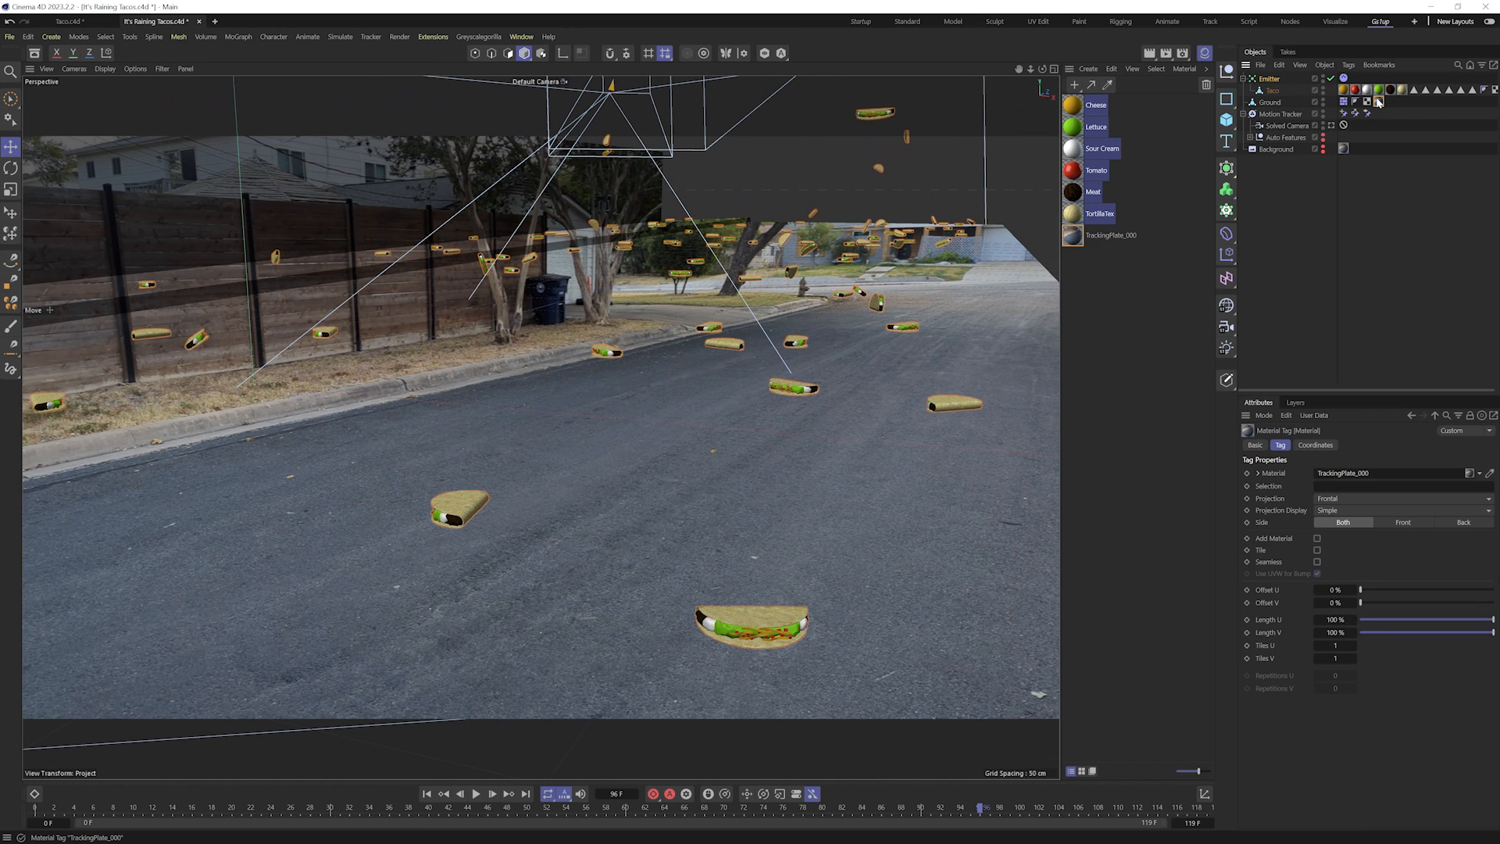
{"action": "key", "text": "Delete"}
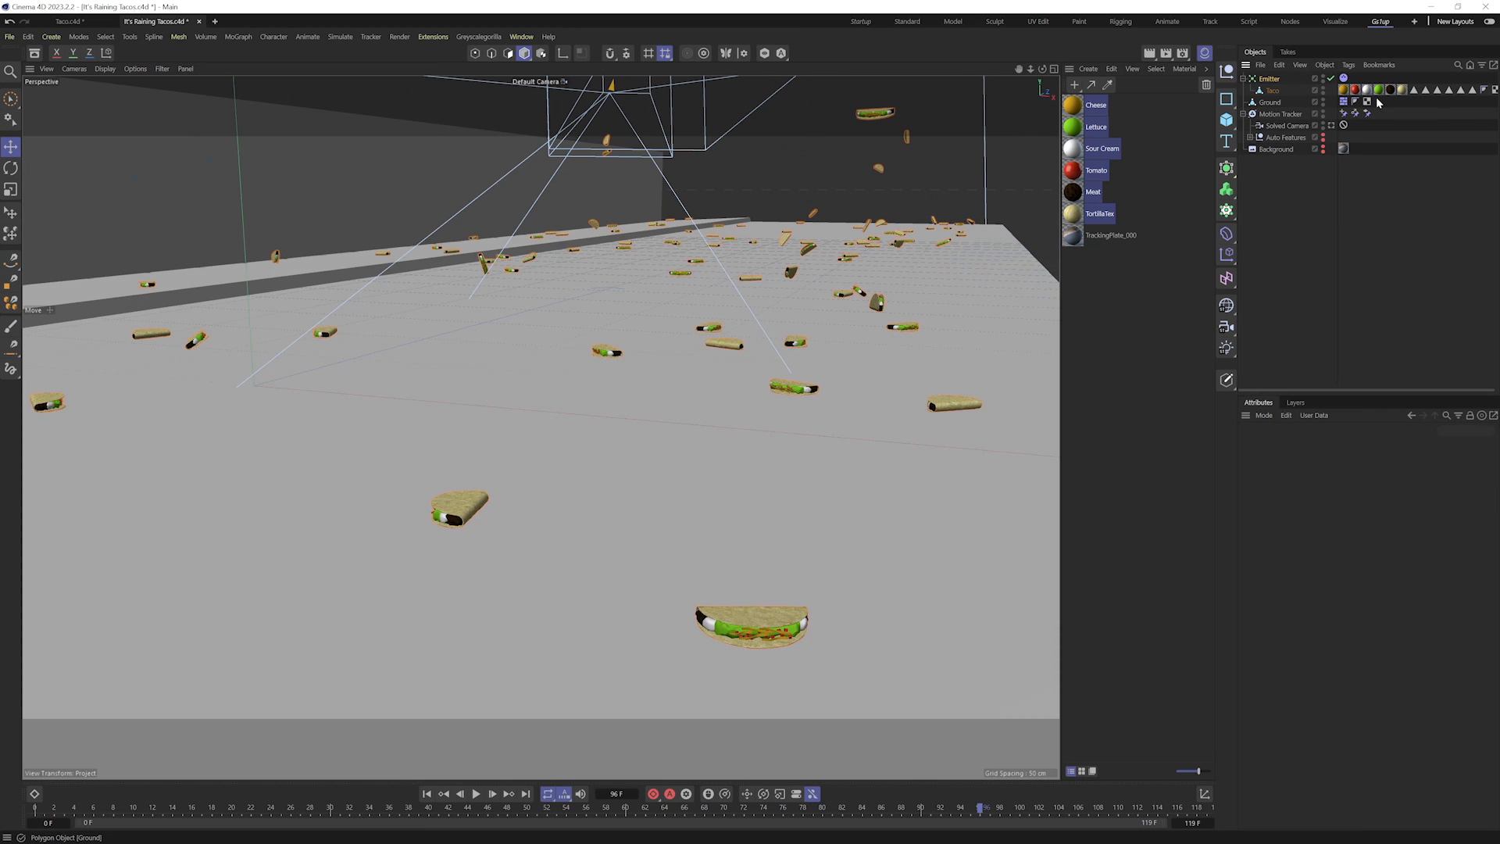
- Set the collision size increment of the emitter's Dynamics Body tag to -1 cm while the simulation plays
{"action": "scroll", "coordinate": [777, 419], "scroll_direction": "up", "scroll_amount": 5}
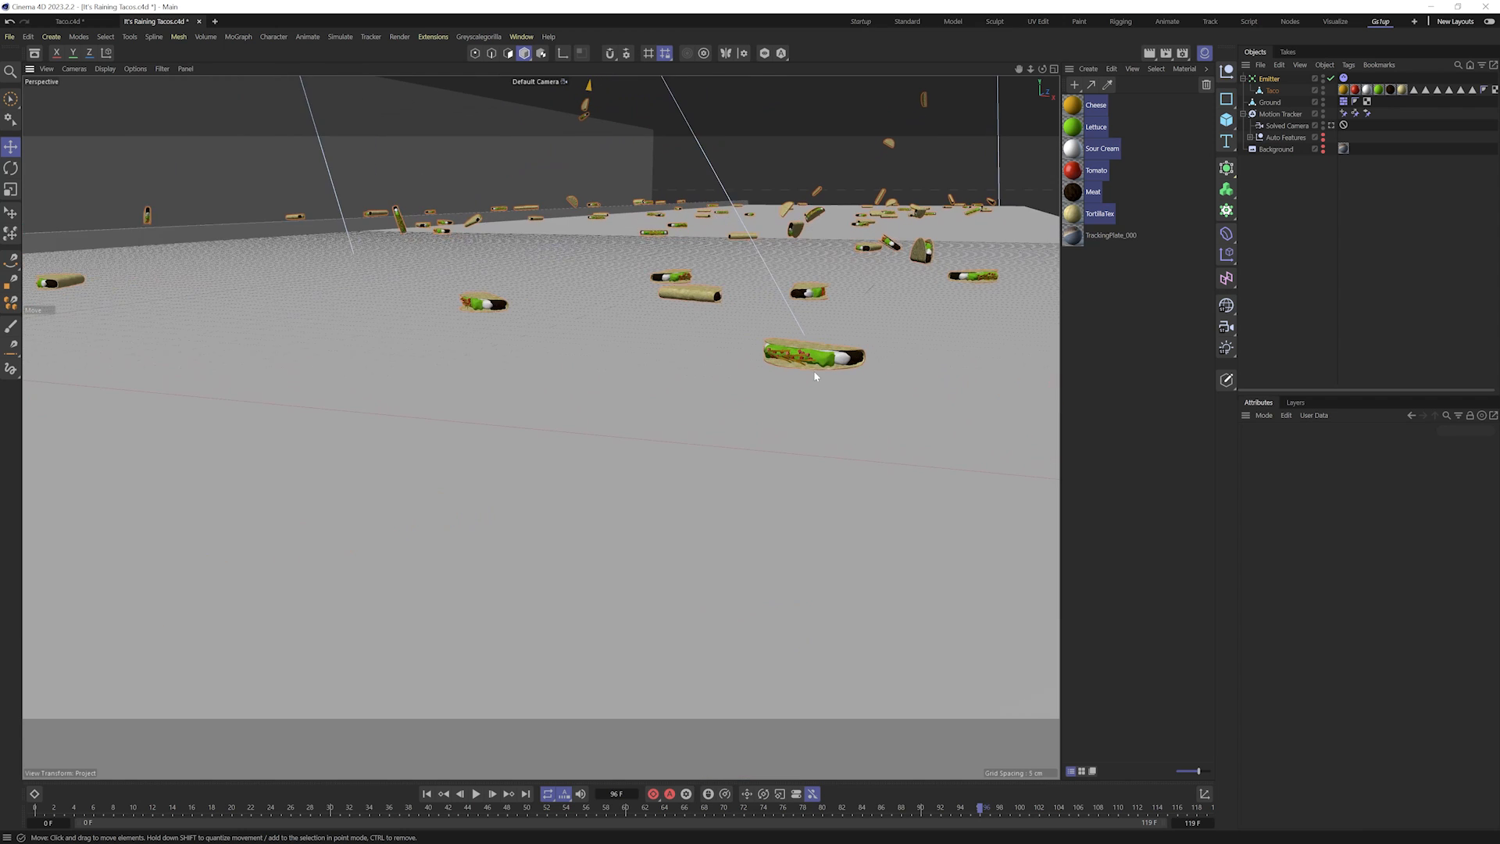
{"action": "scroll", "coordinate": [814, 377], "scroll_direction": "up", "scroll_amount": 3}
{"action": "scroll", "coordinate": [833, 379], "scroll_direction": "up", "scroll_amount": 8}
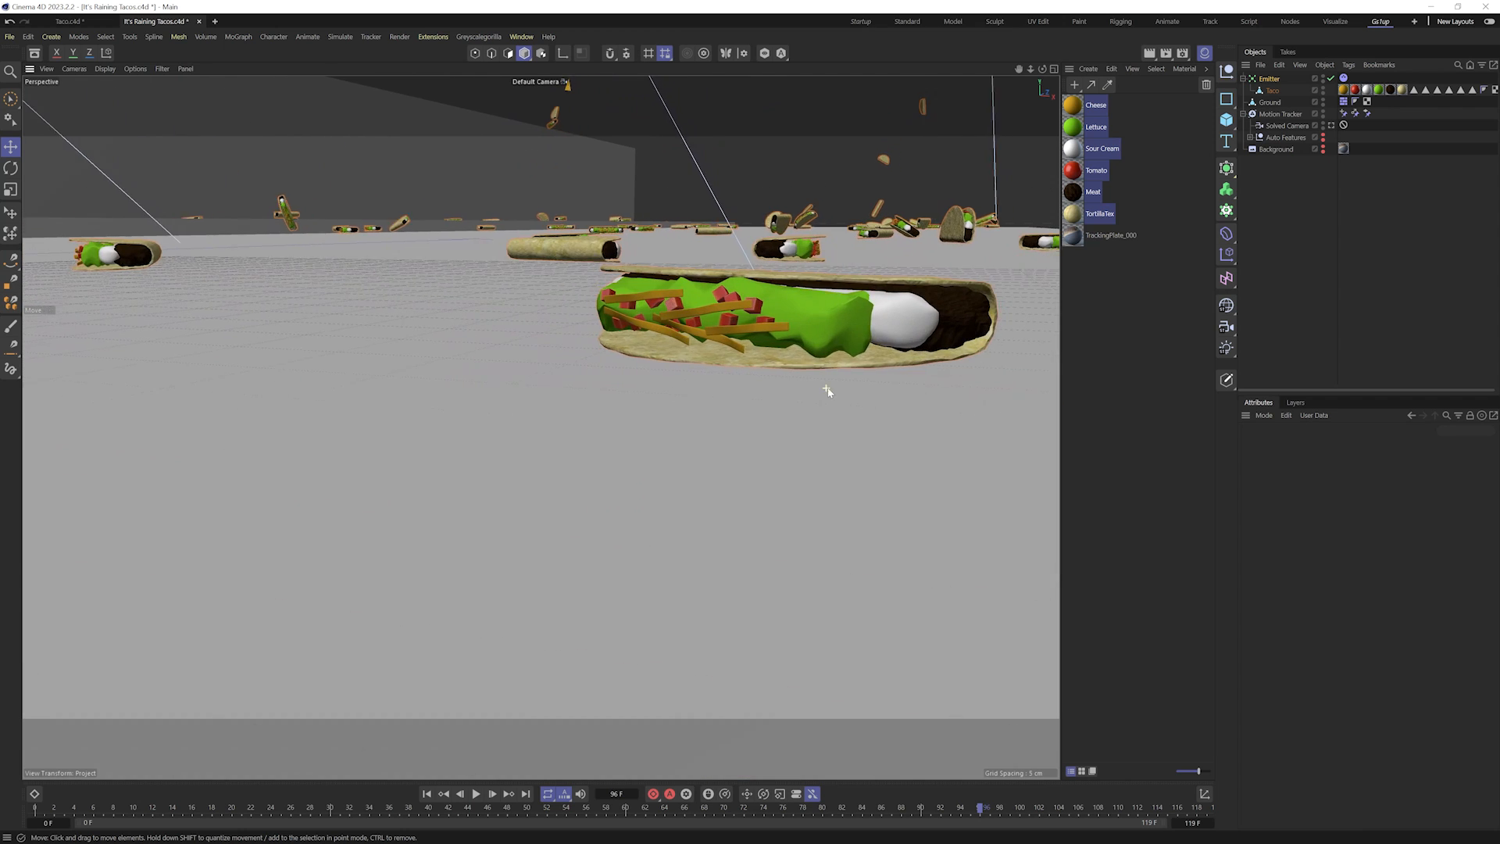
{"action": "scroll", "coordinate": [833, 376], "scroll_direction": "up", "scroll_amount": 6}
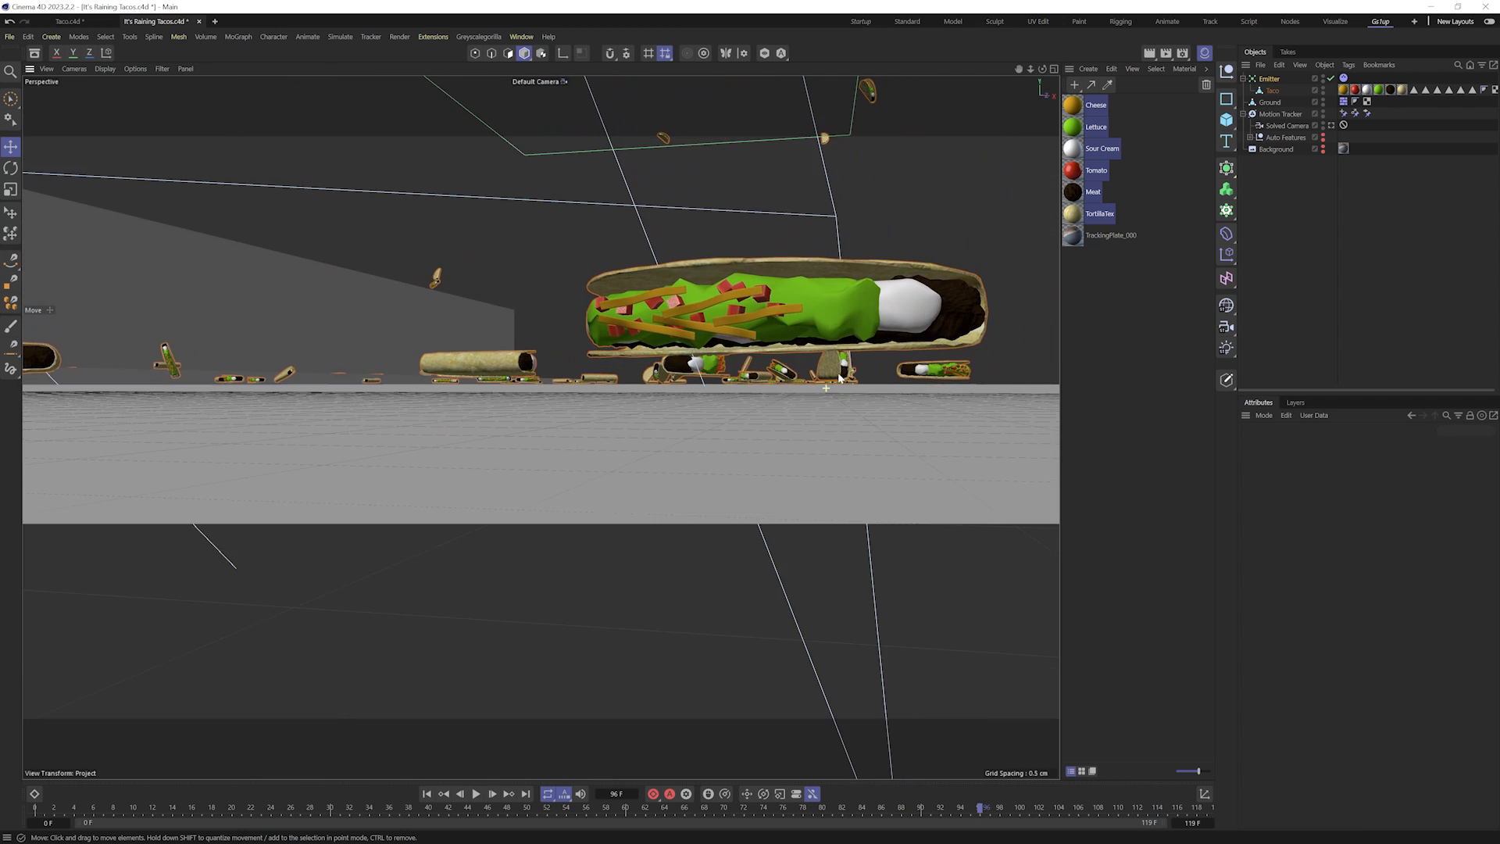
{"action": "scroll", "coordinate": [839, 372], "scroll_direction": "down", "scroll_amount": 3}
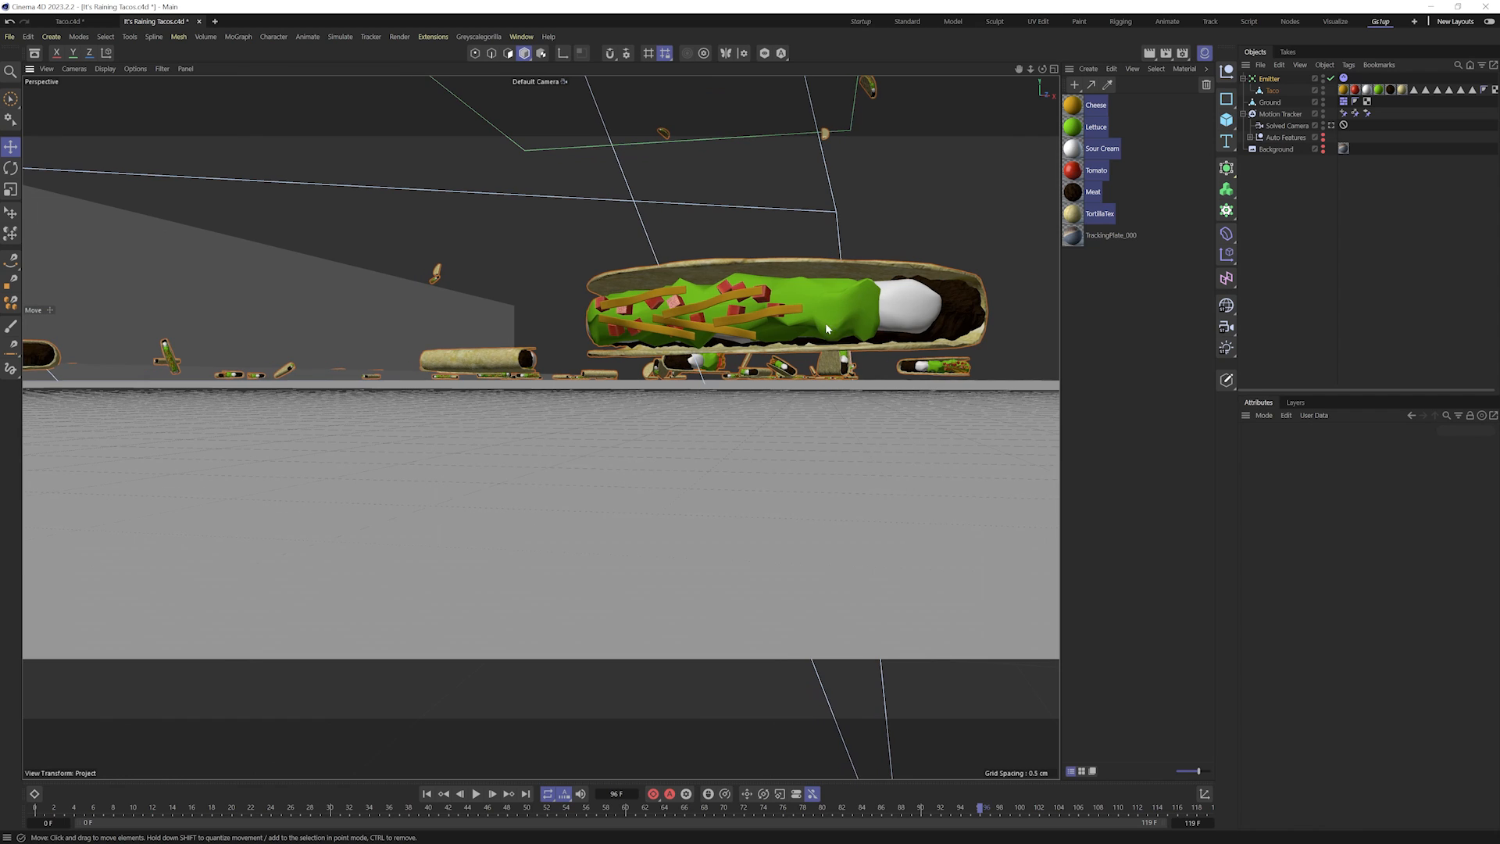
{"action": "scroll", "coordinate": [797, 389], "scroll_direction": "down", "scroll_amount": 2}
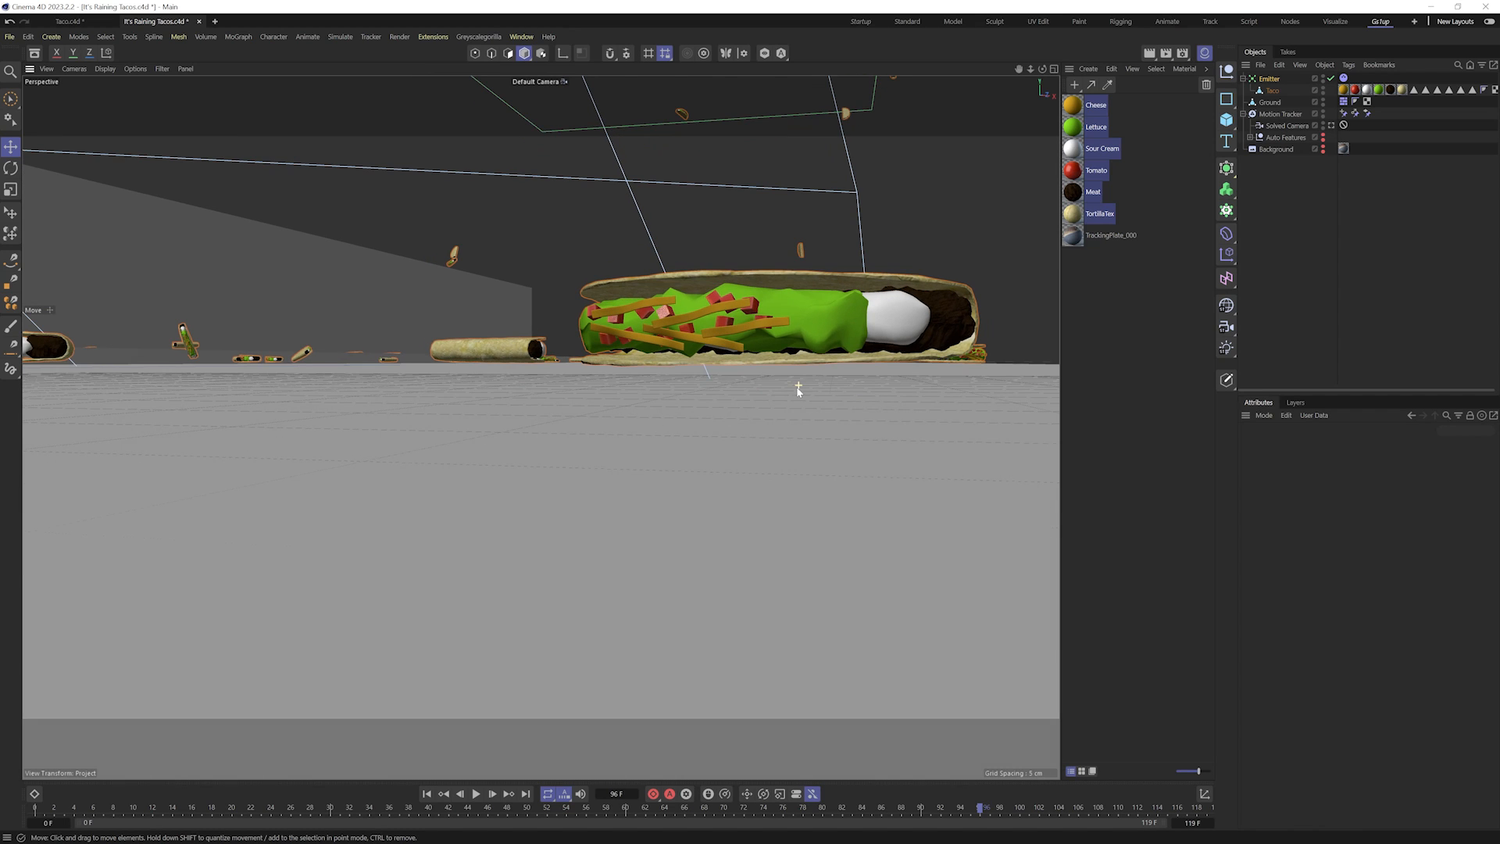
{"action": "left_click", "coordinate": [1343, 79]}
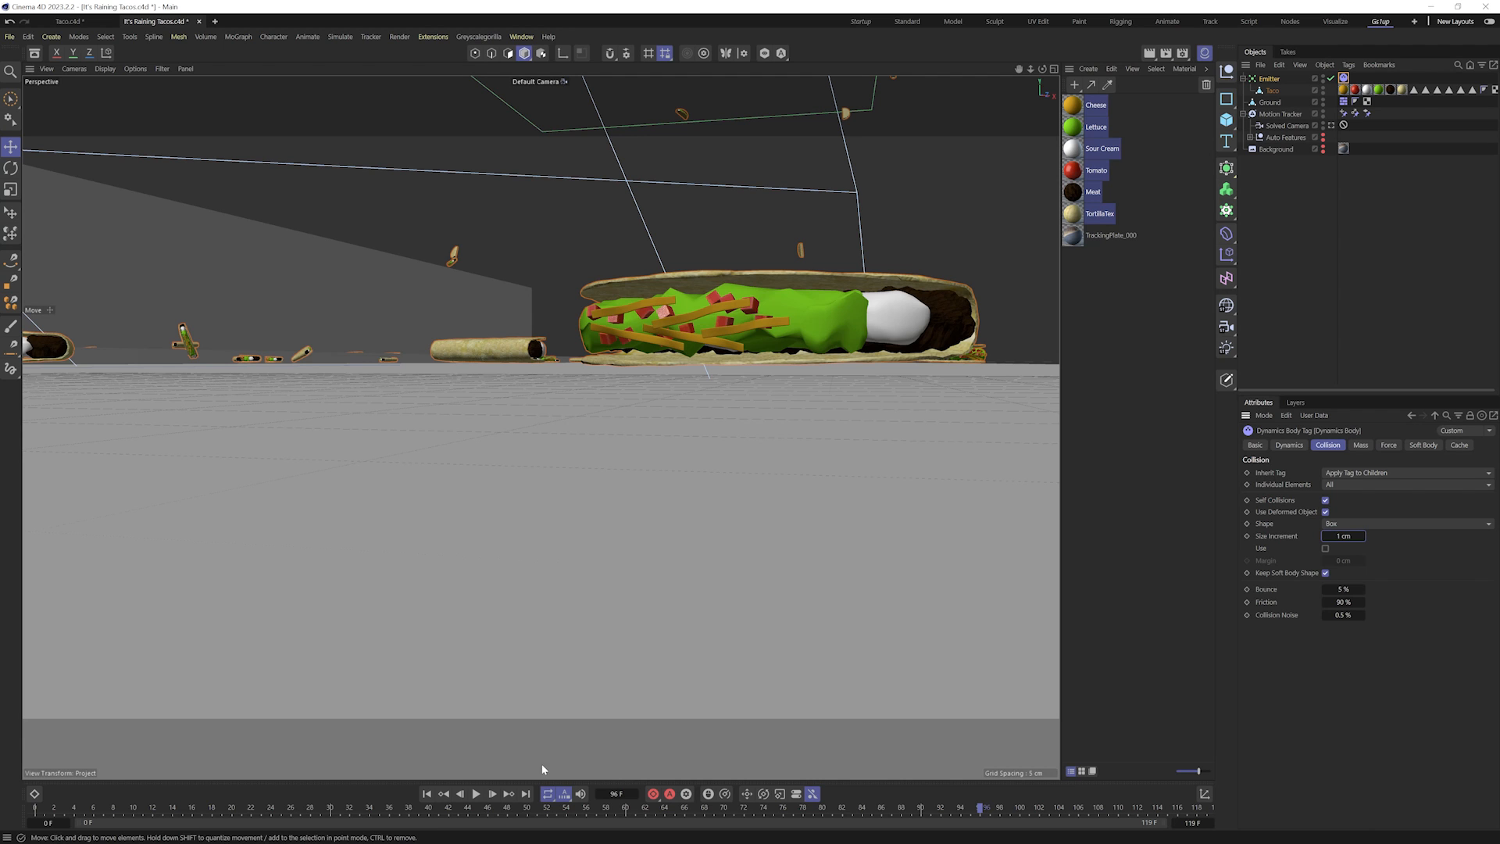
{"action": "left_click", "coordinate": [475, 794]}
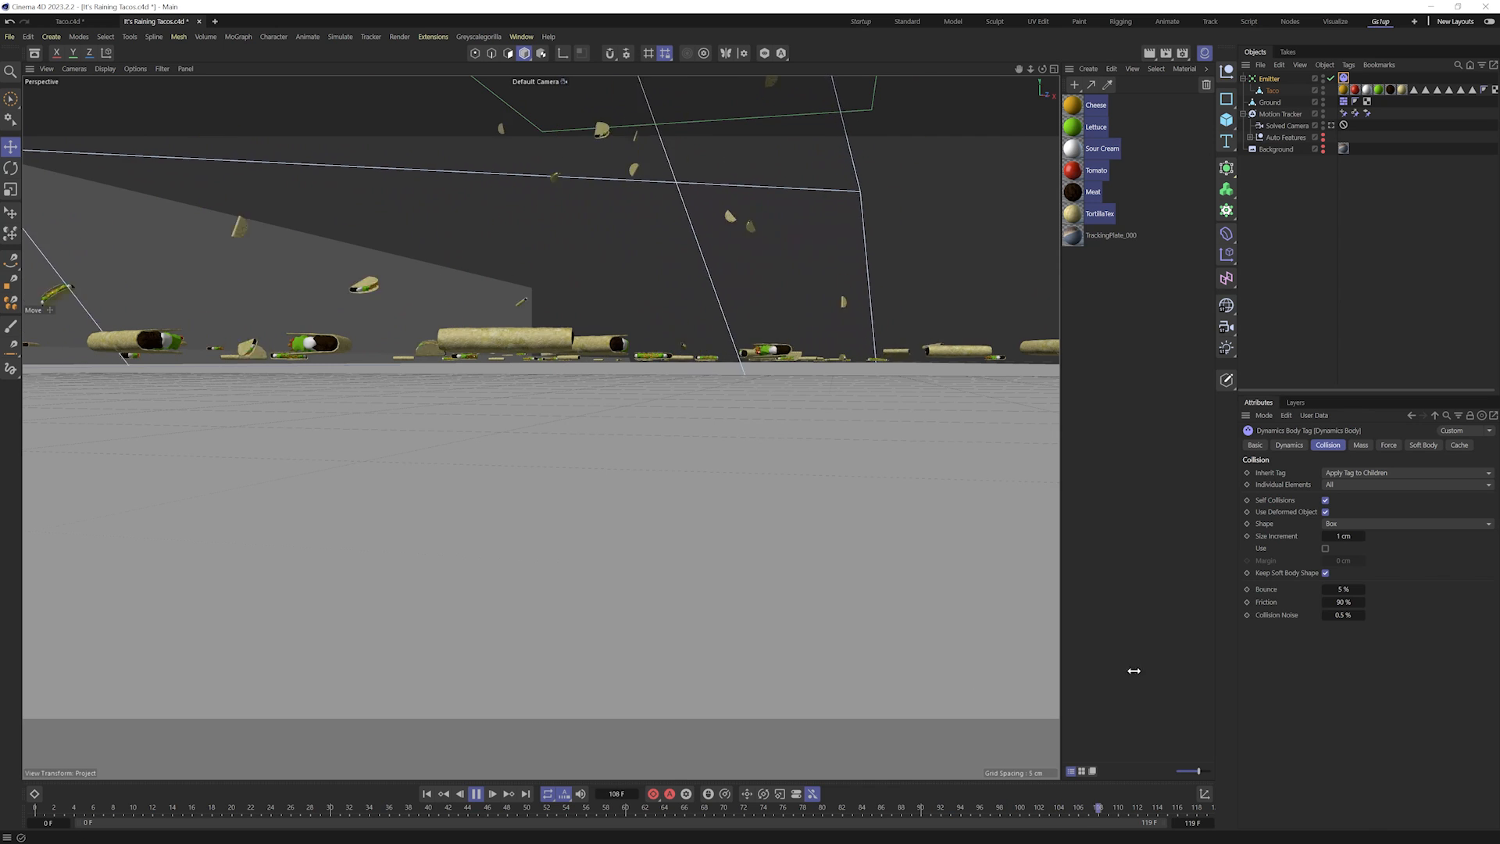
{"action": "left_click", "coordinate": [1342, 535]}
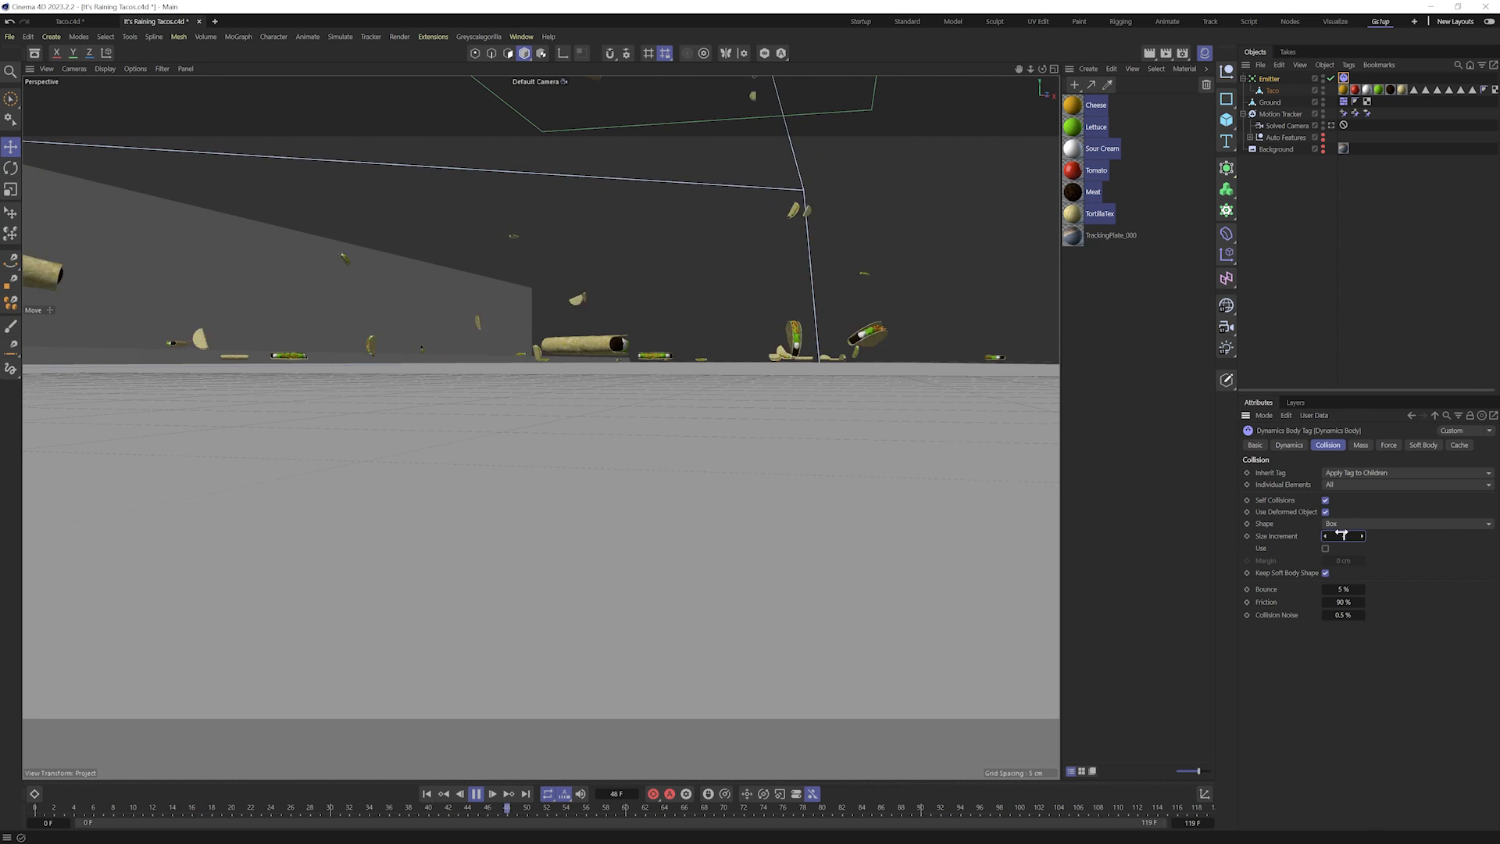
{"action": "key", "text": "Return"}
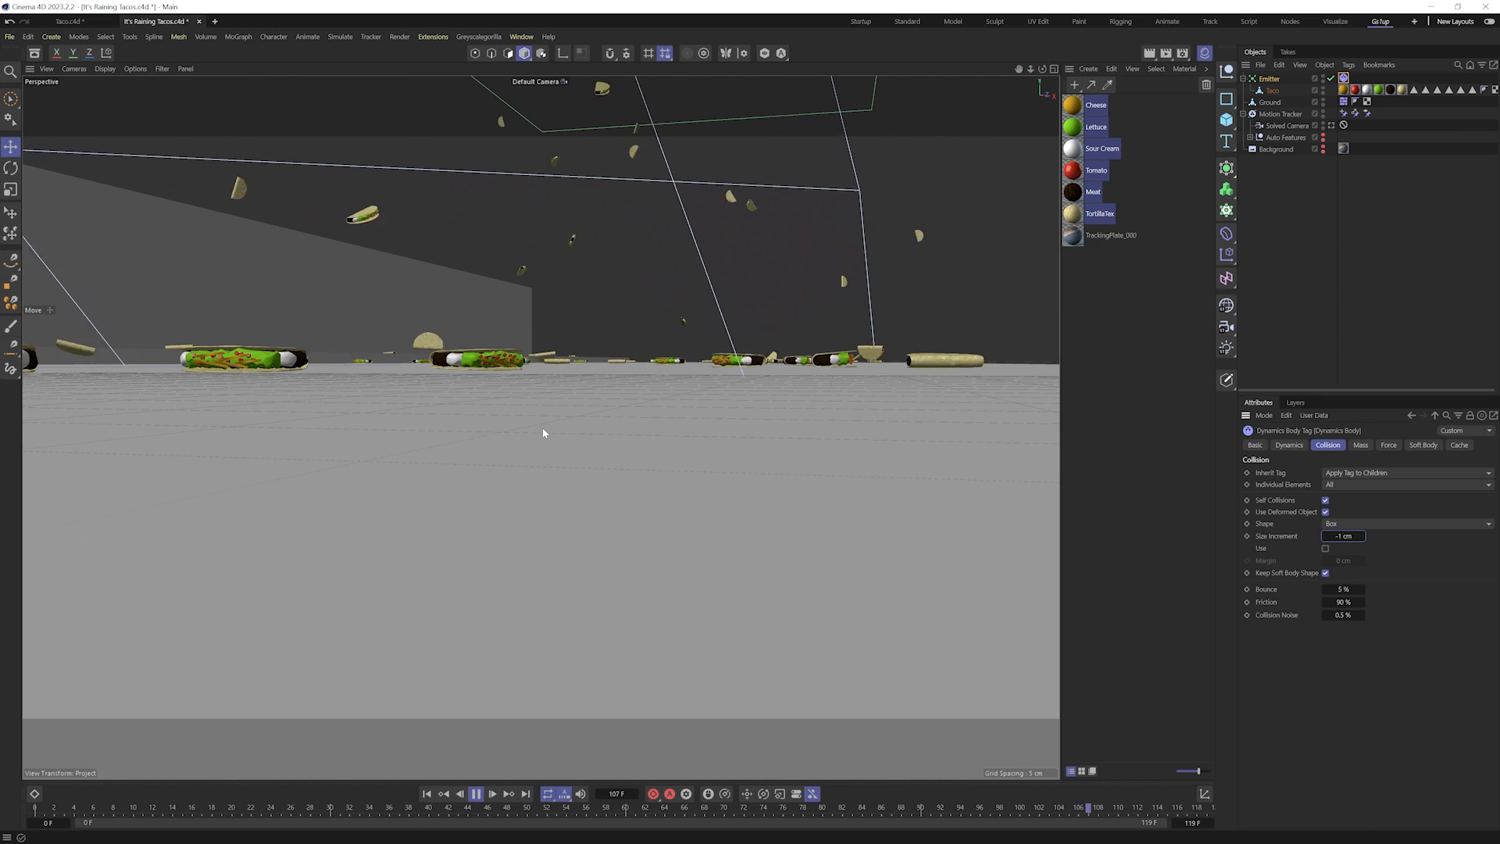
- Stop the playback and examine up close how a landed taco rests on the ground surface
{"action": "left_click", "coordinate": [471, 795]}
{"action": "scroll", "coordinate": [447, 327], "scroll_direction": "up", "scroll_amount": 10}
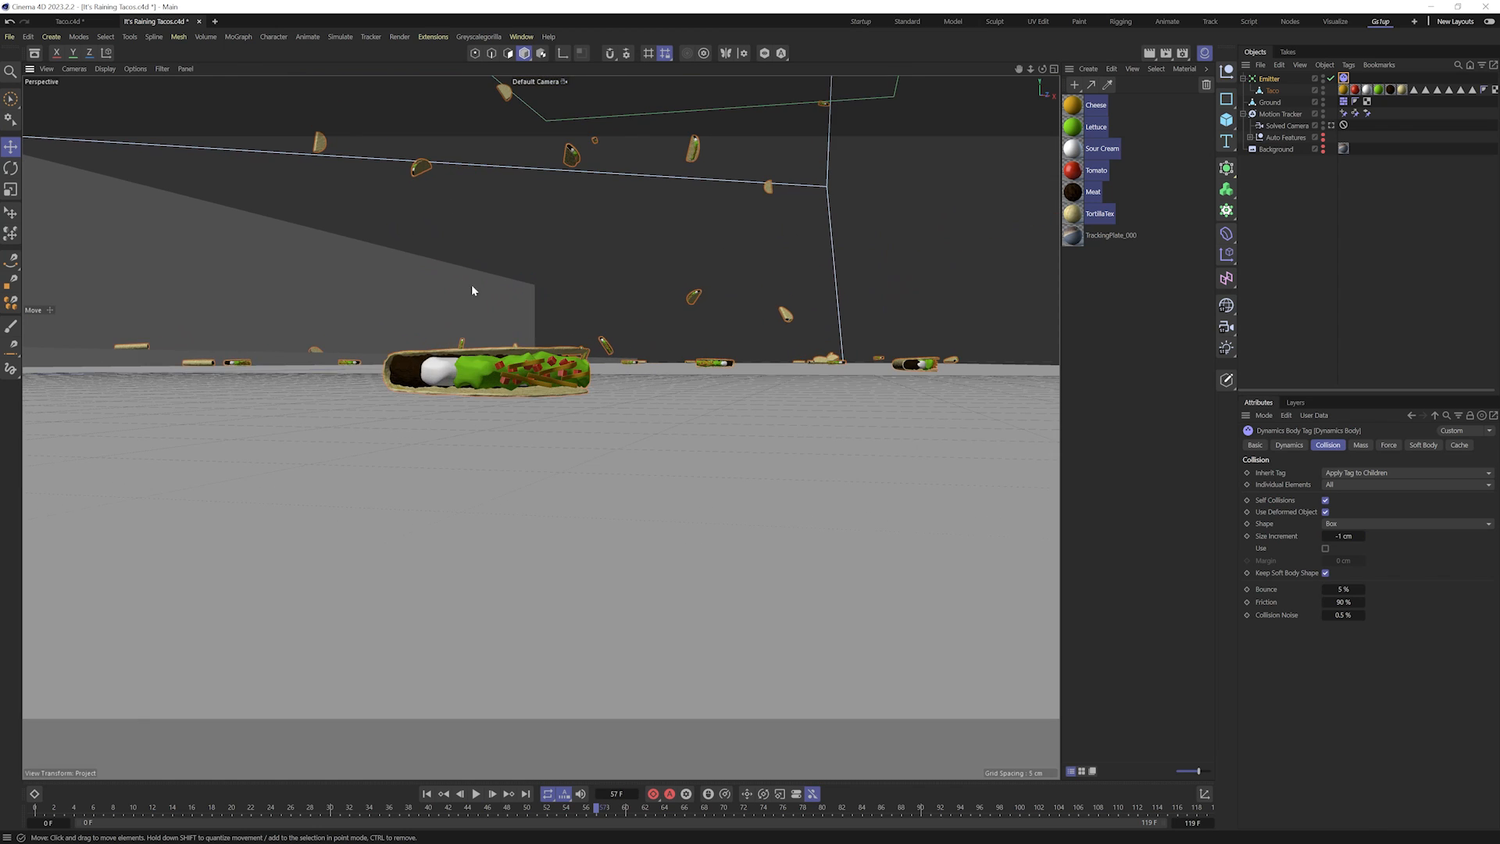
{"action": "scroll", "coordinate": [514, 411], "scroll_direction": "down", "scroll_amount": 8}
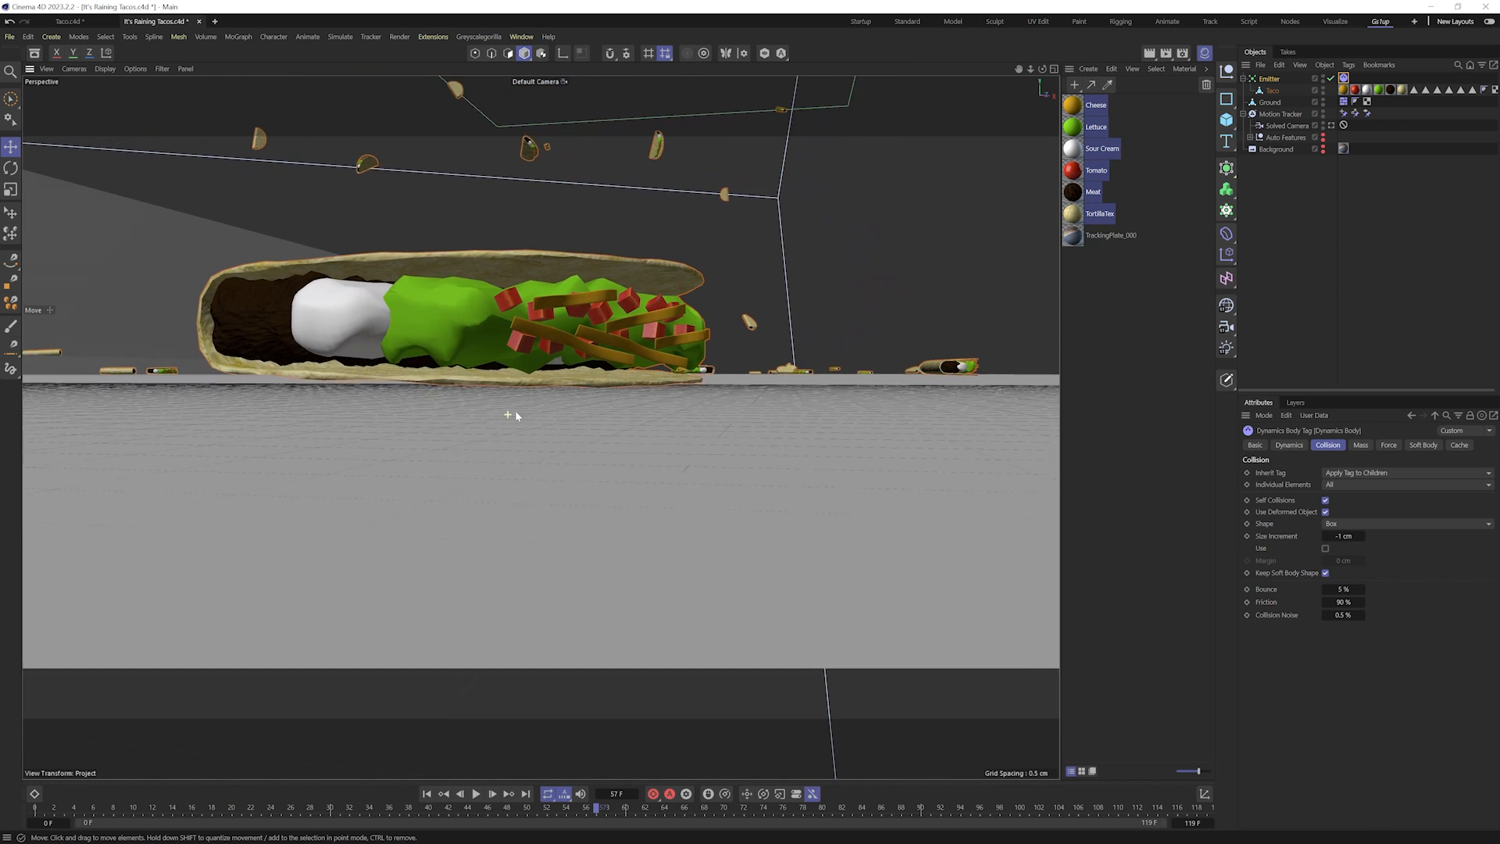
{"action": "scroll", "coordinate": [516, 408], "scroll_direction": "up", "scroll_amount": 8}
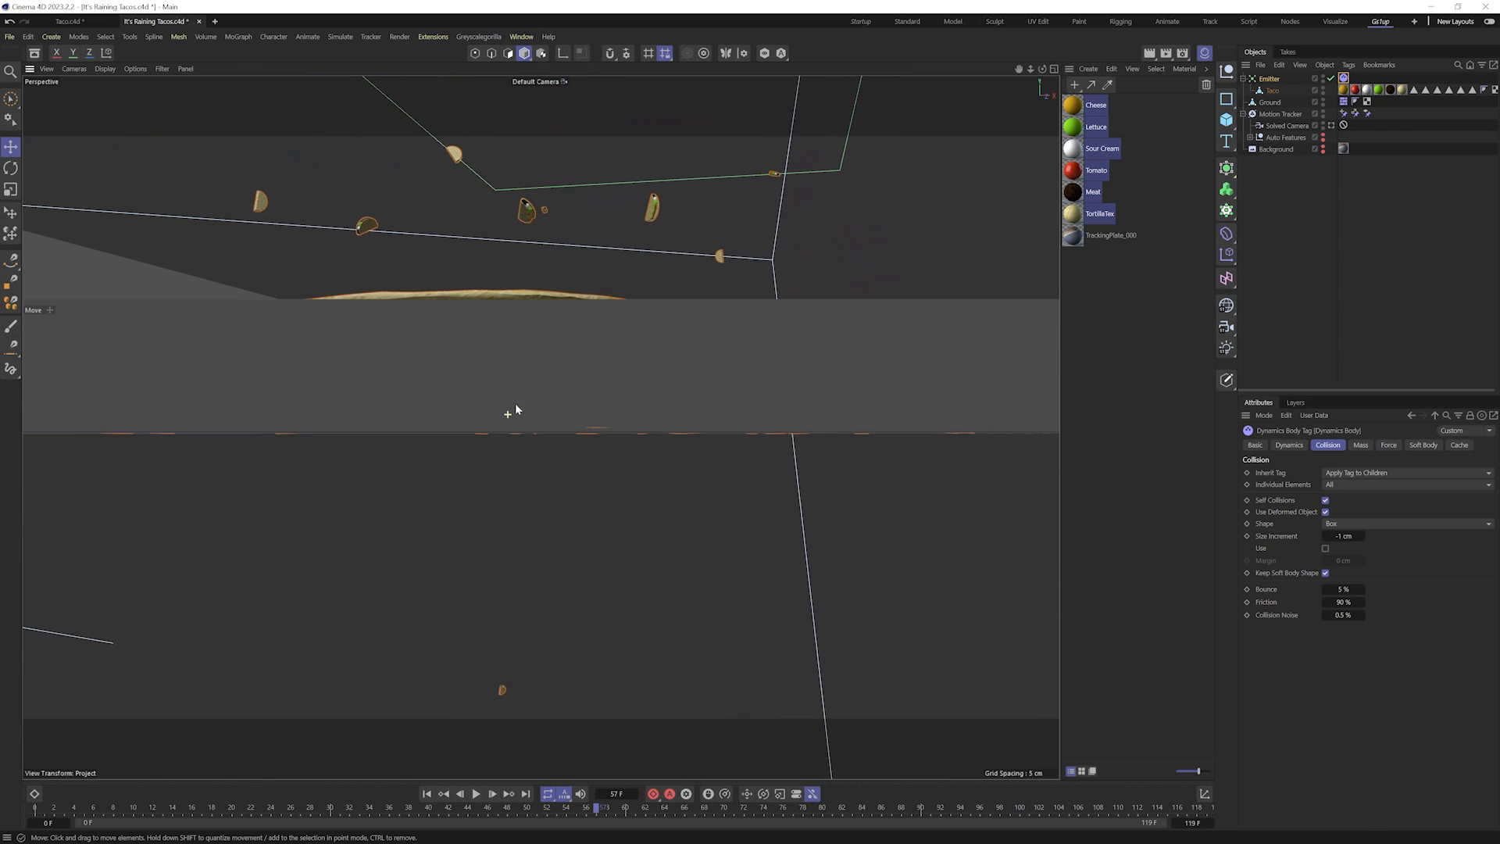
{"action": "scroll", "coordinate": [507, 413], "scroll_direction": "up", "scroll_amount": 4}
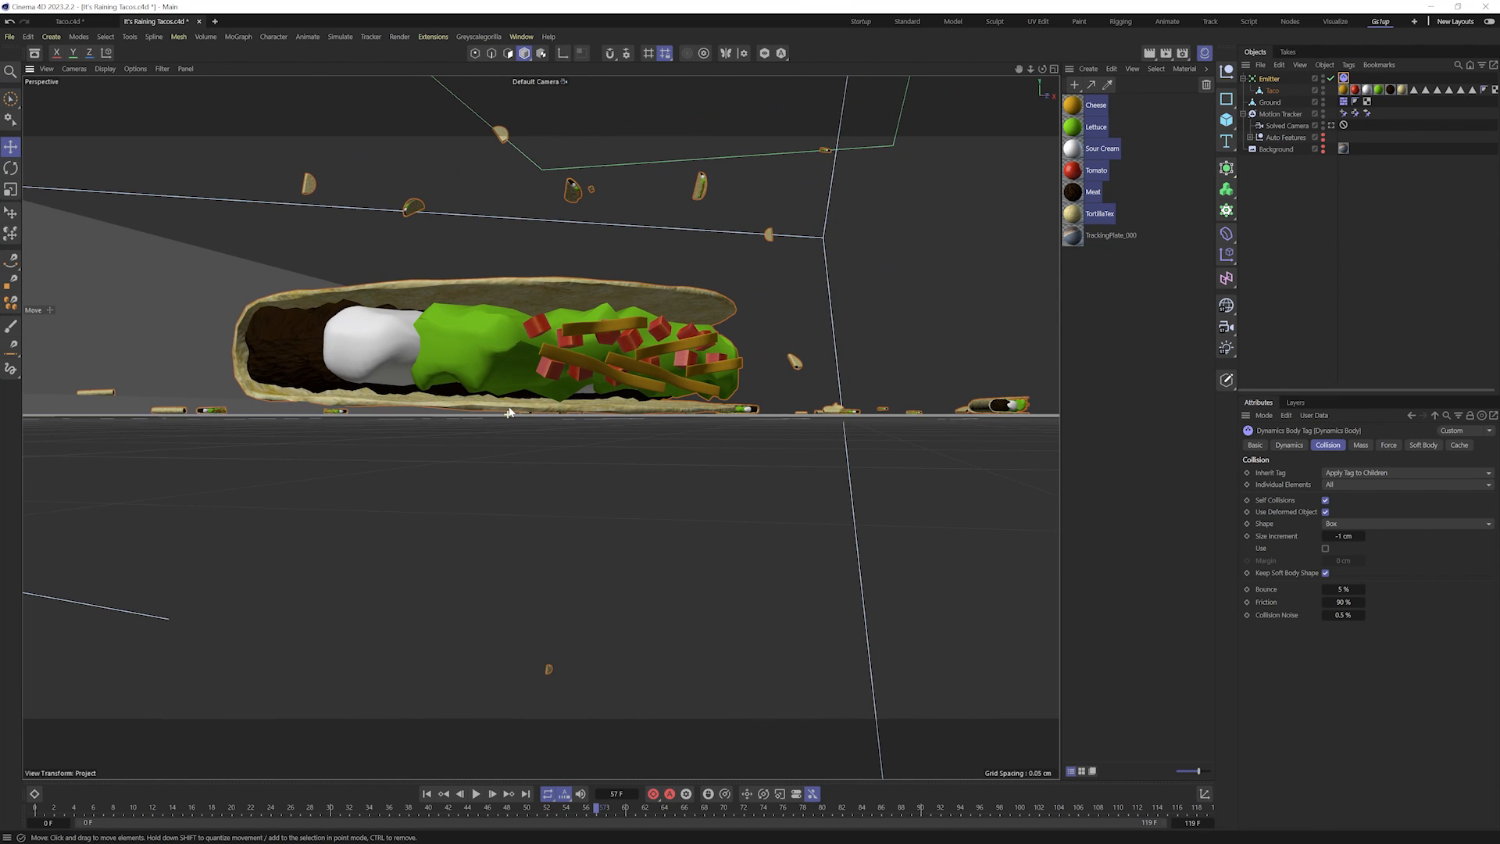
{"action": "scroll", "coordinate": [508, 413], "scroll_direction": "down", "scroll_amount": 4}
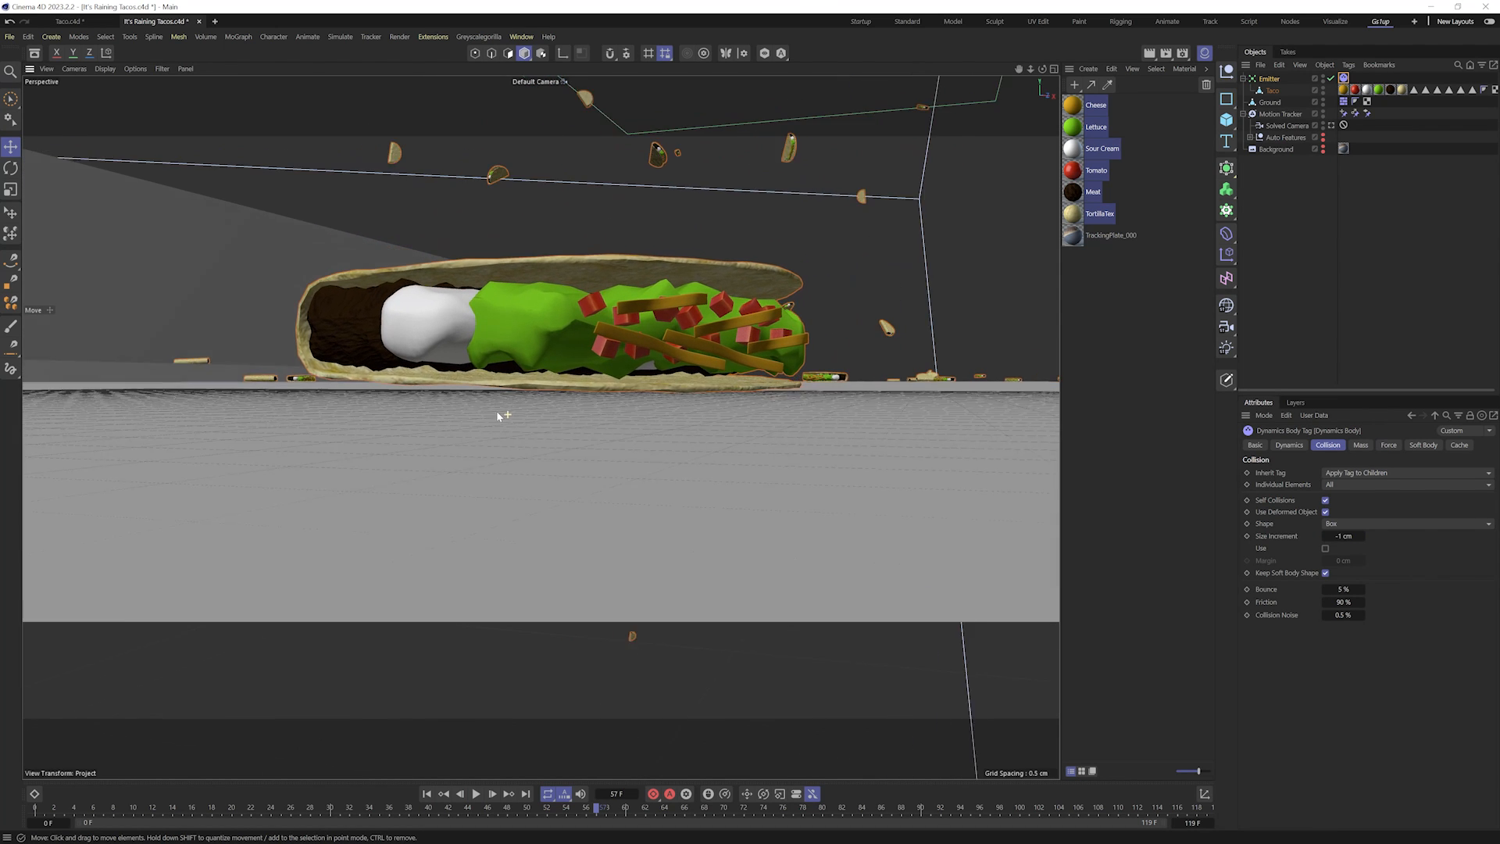
{"action": "scroll", "coordinate": [516, 412], "scroll_direction": "up", "scroll_amount": 6}
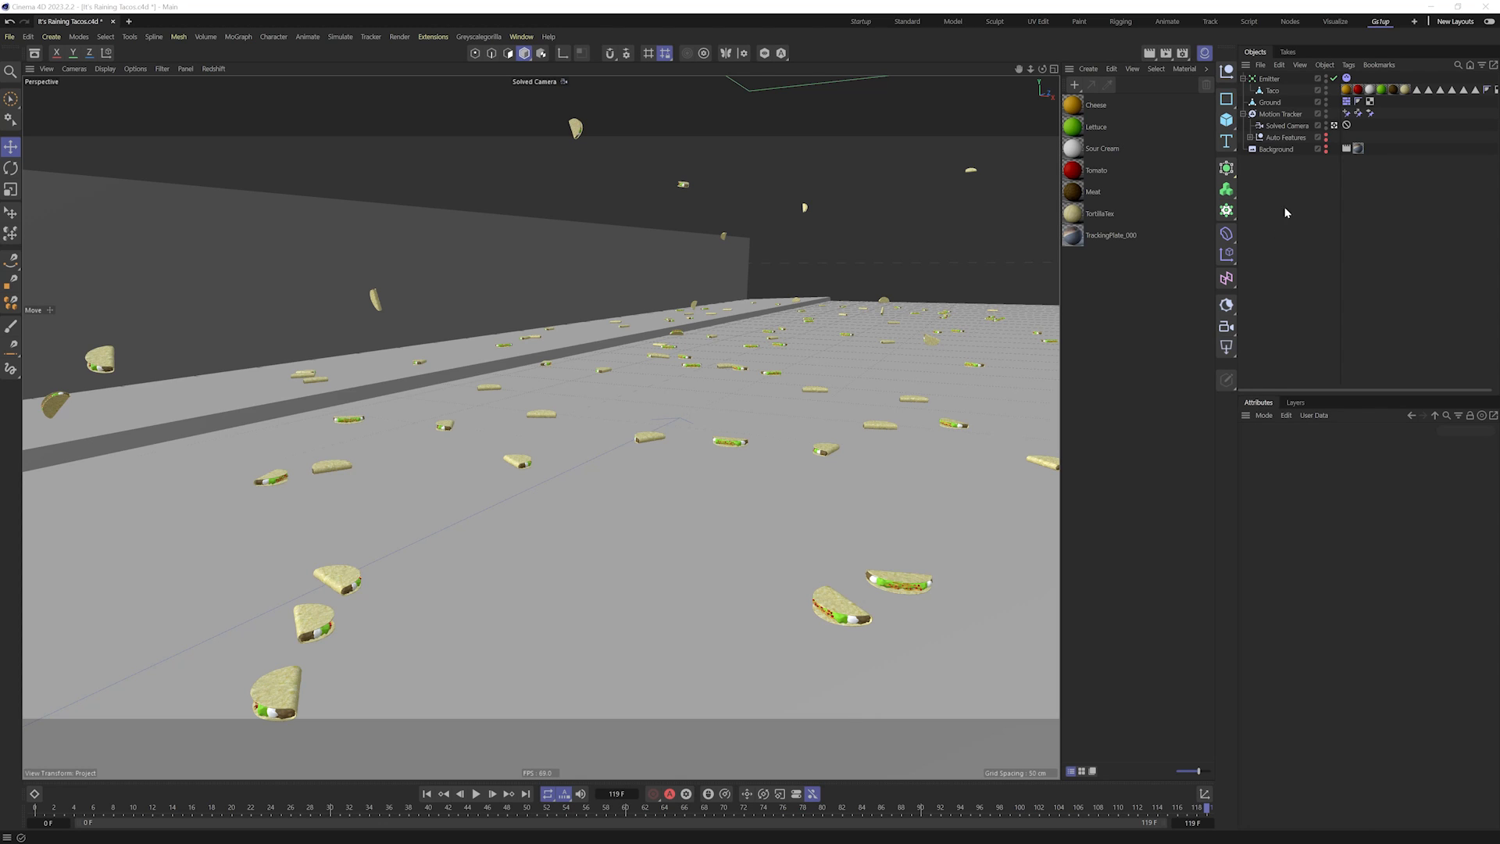
- Copy the Background object's TrackingPlate_000 material tag onto the Ground object
{"action": "left_click_drag", "start_coordinate": [1358, 147], "coordinate": [1382, 102], "text": "ctrl"}
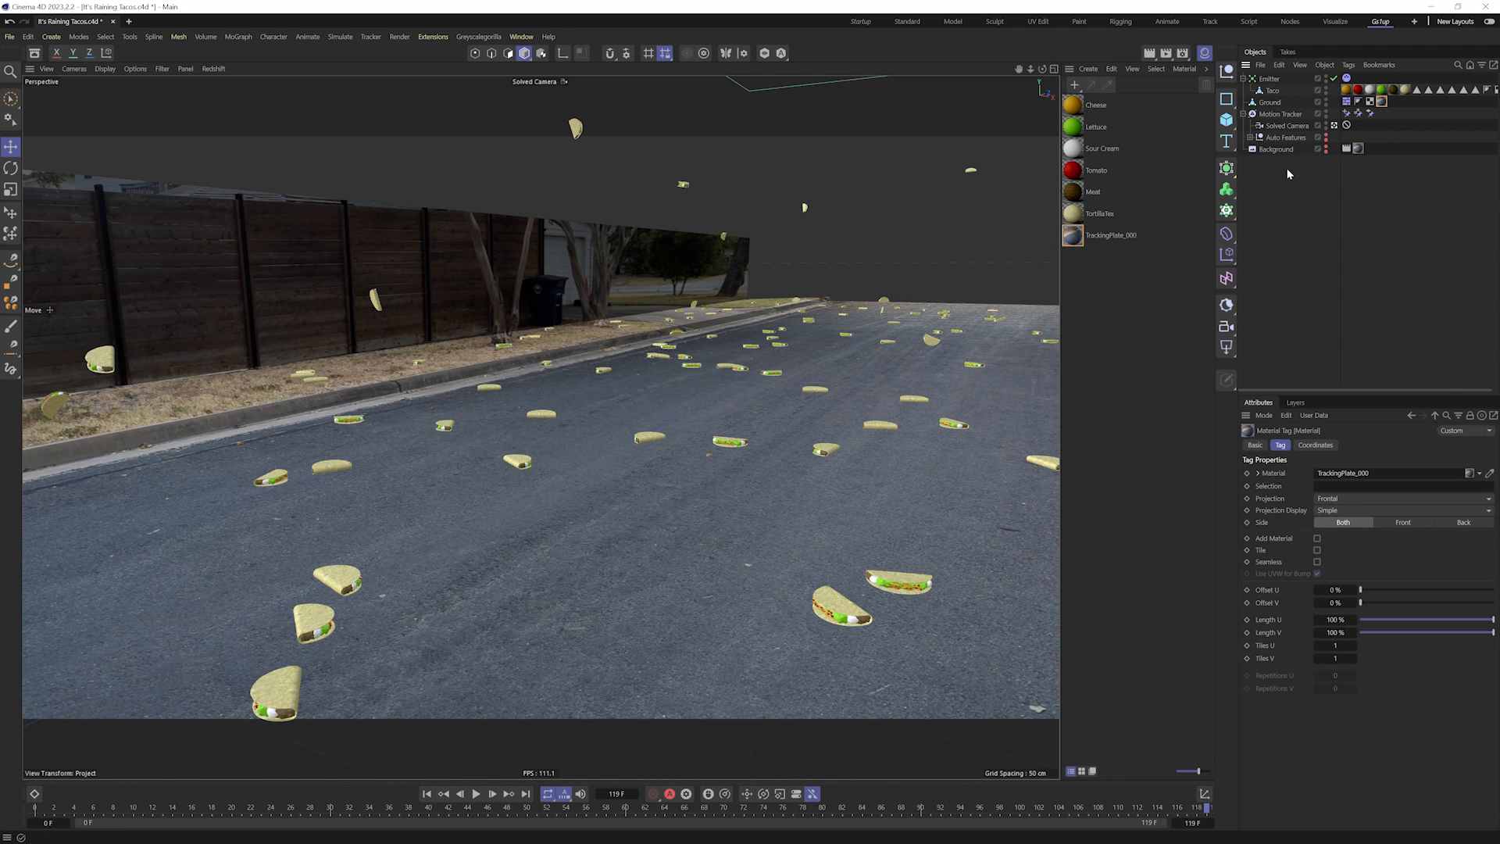
{"action": "left_click", "coordinate": [1294, 205]}
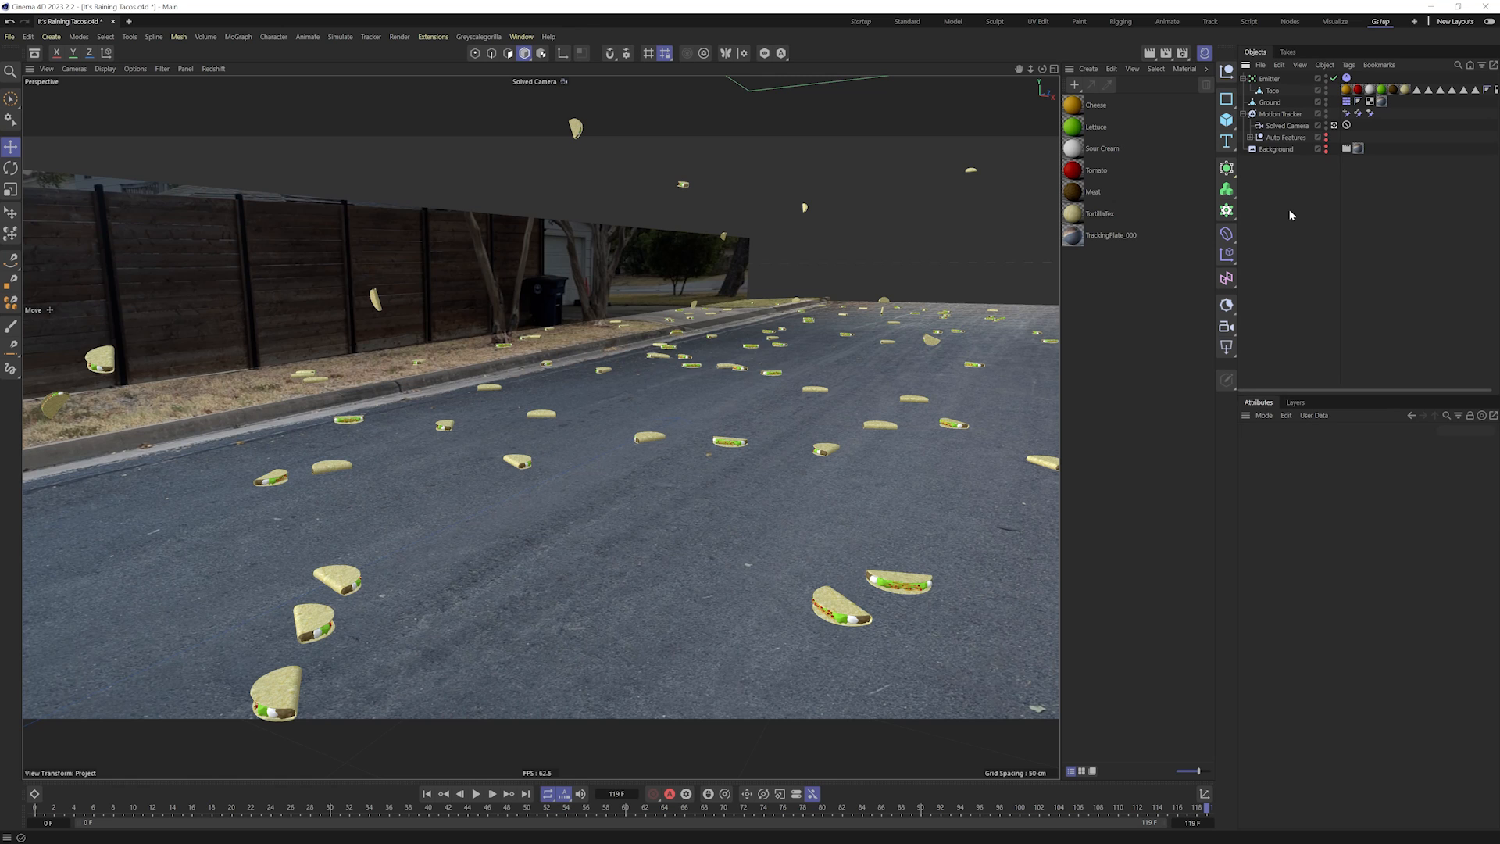
- Add an RS Dome Light to the scene and disable its Background option
{"action": "key", "text": "shift+c"}
{"action": "type", "text": "do"}
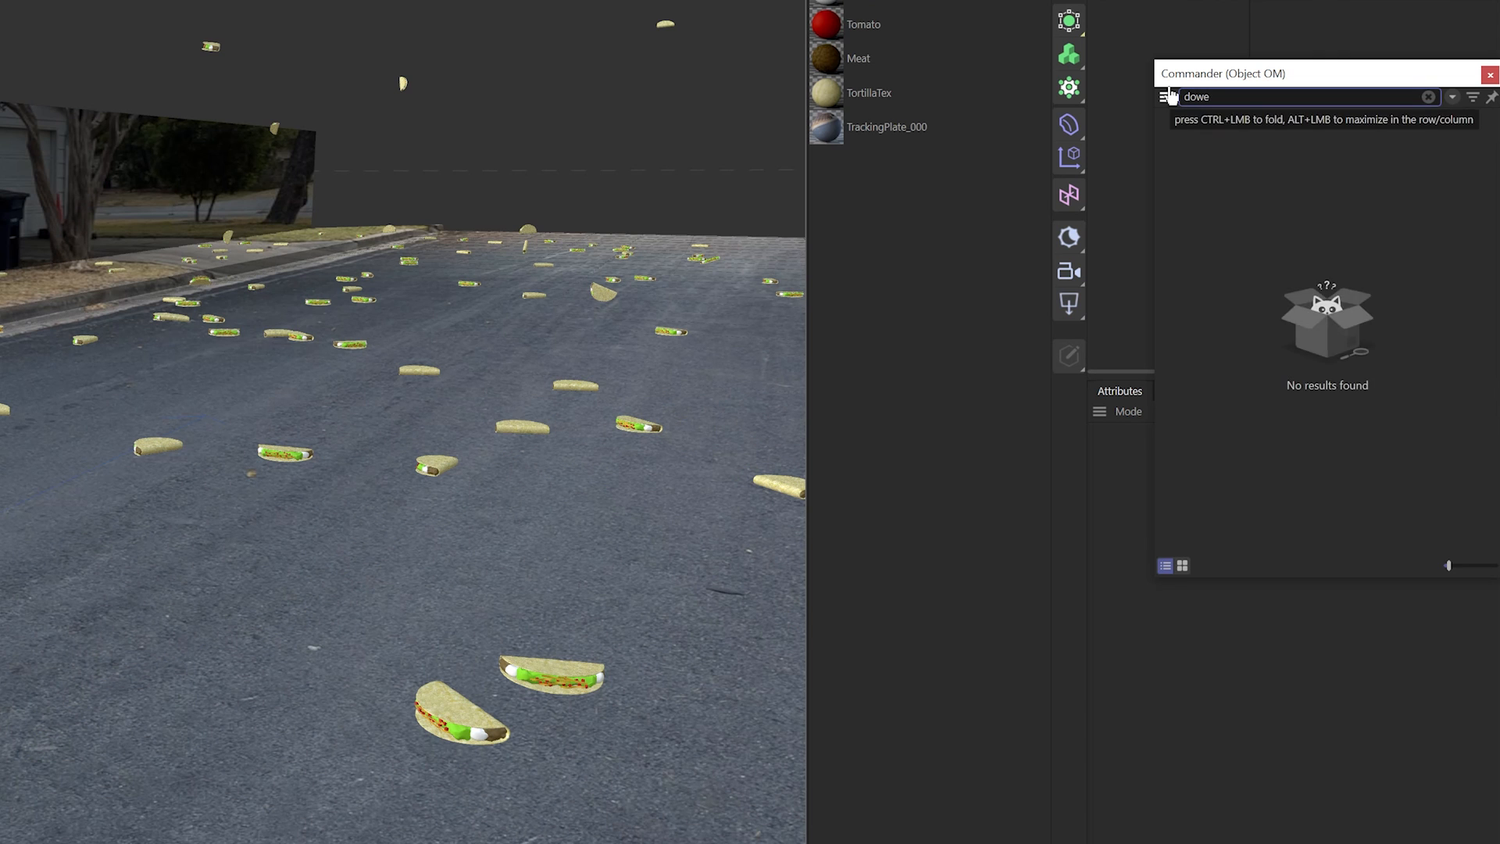
{"action": "type", "text": "me"}
{"action": "key", "text": "Return"}
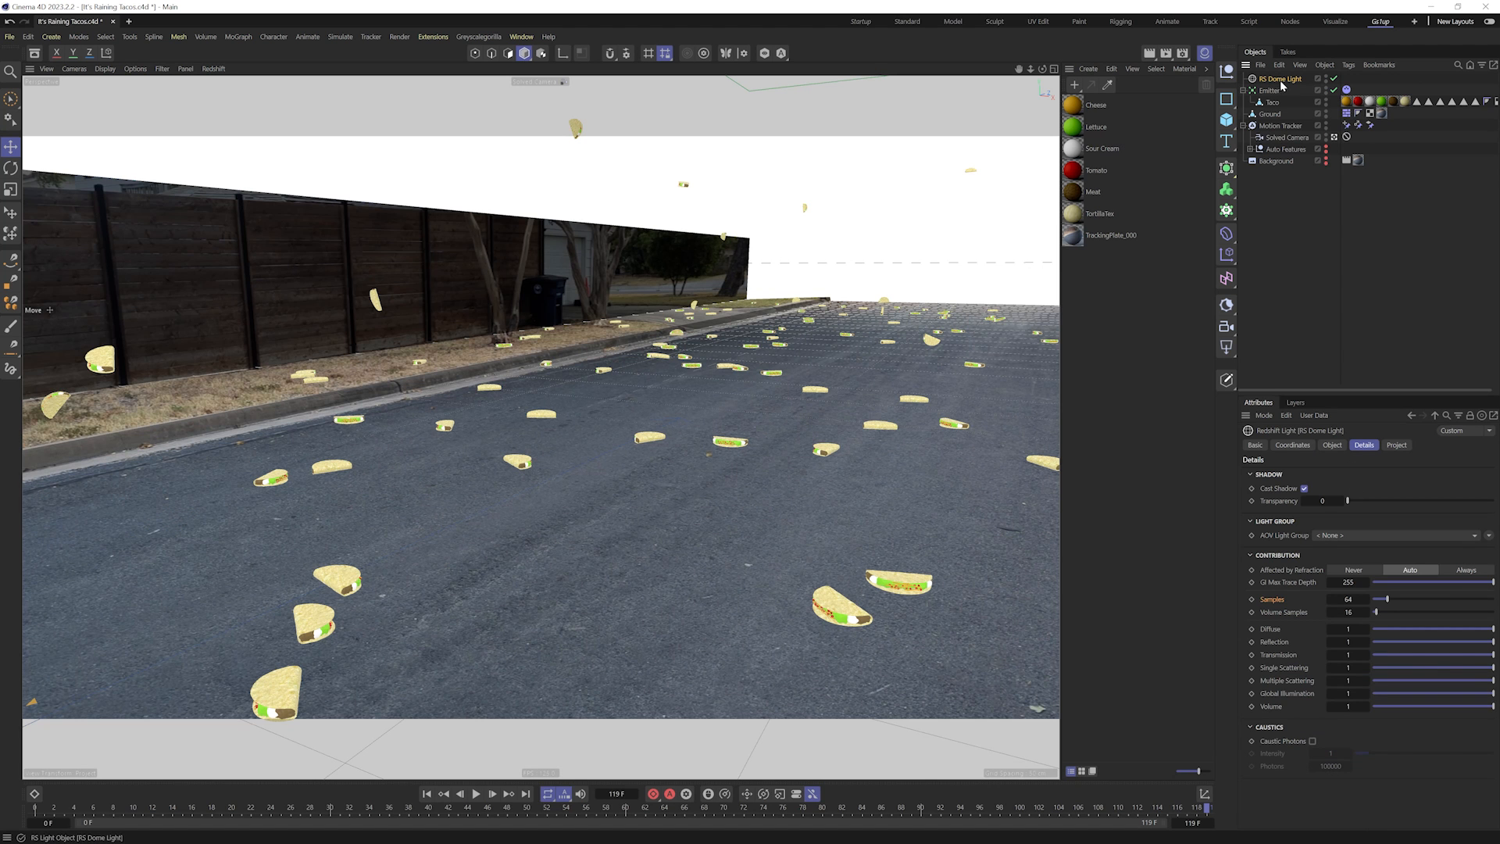
{"action": "left_click", "coordinate": [1333, 444]}
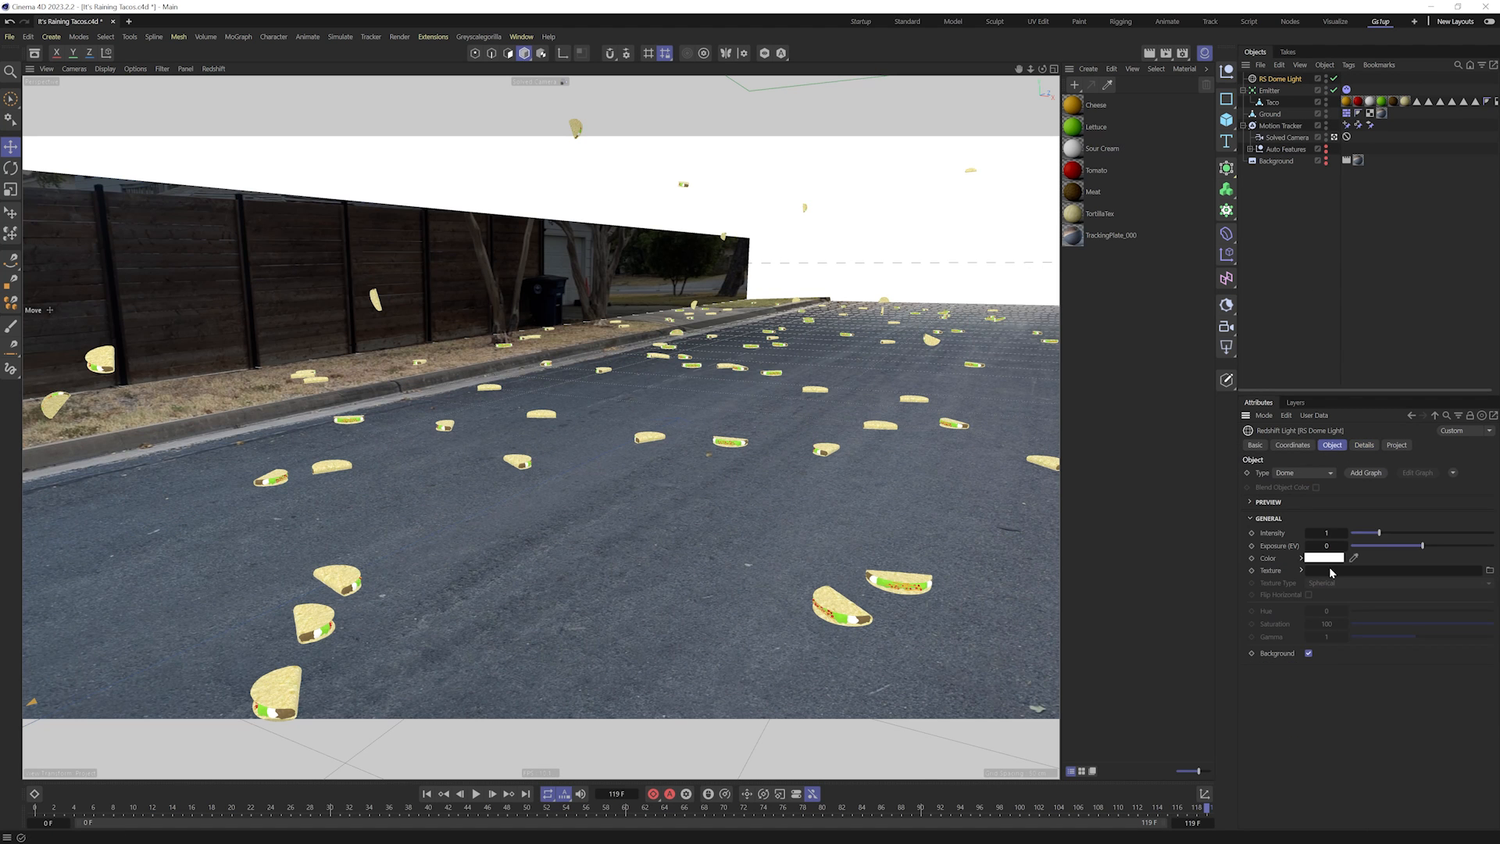
{"action": "left_click", "coordinate": [1309, 653]}
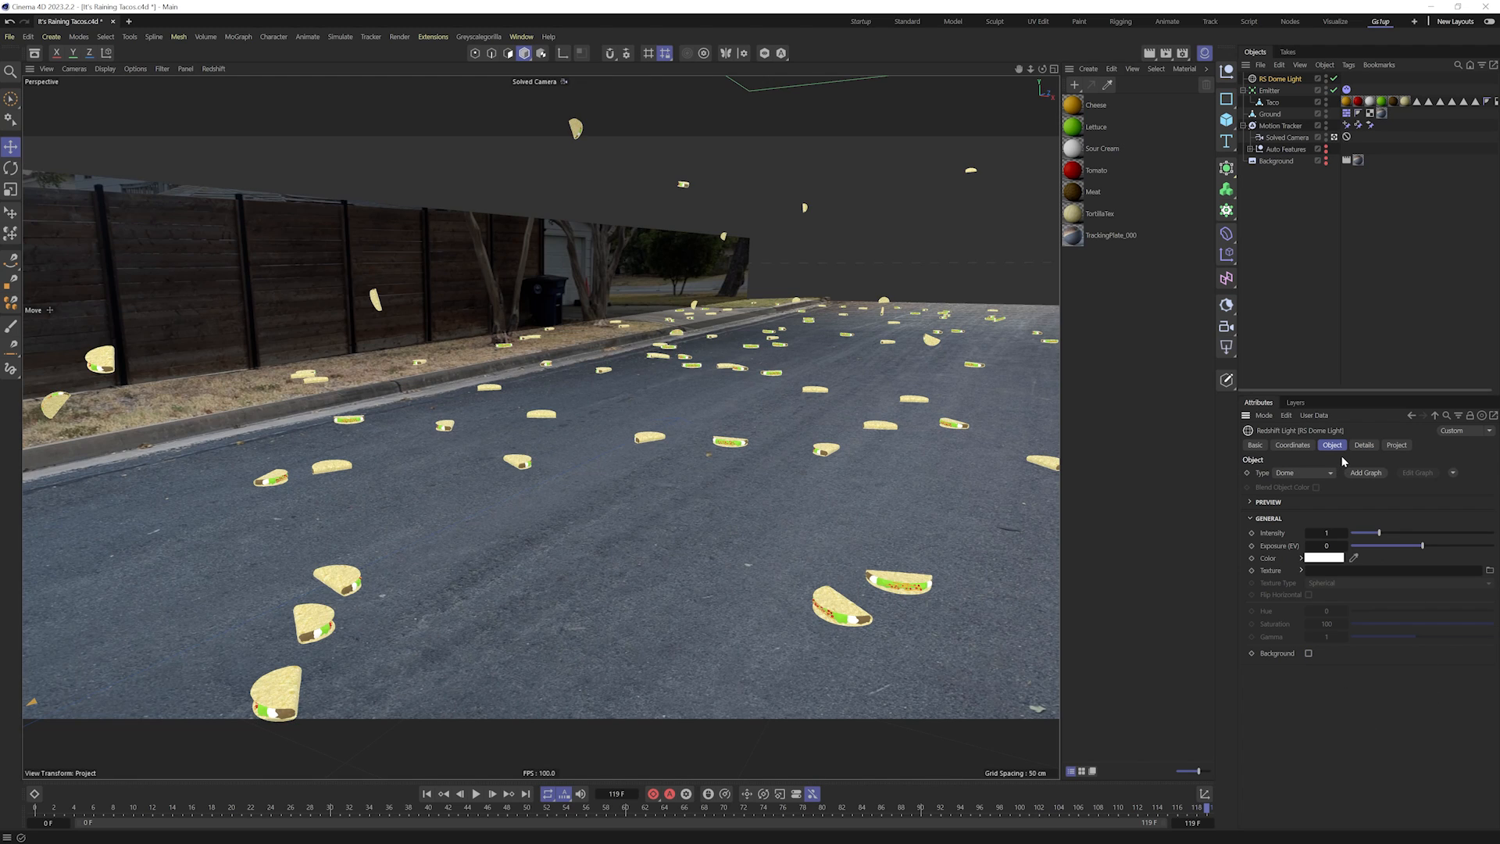
{"action": "left_click", "coordinate": [1364, 444]}
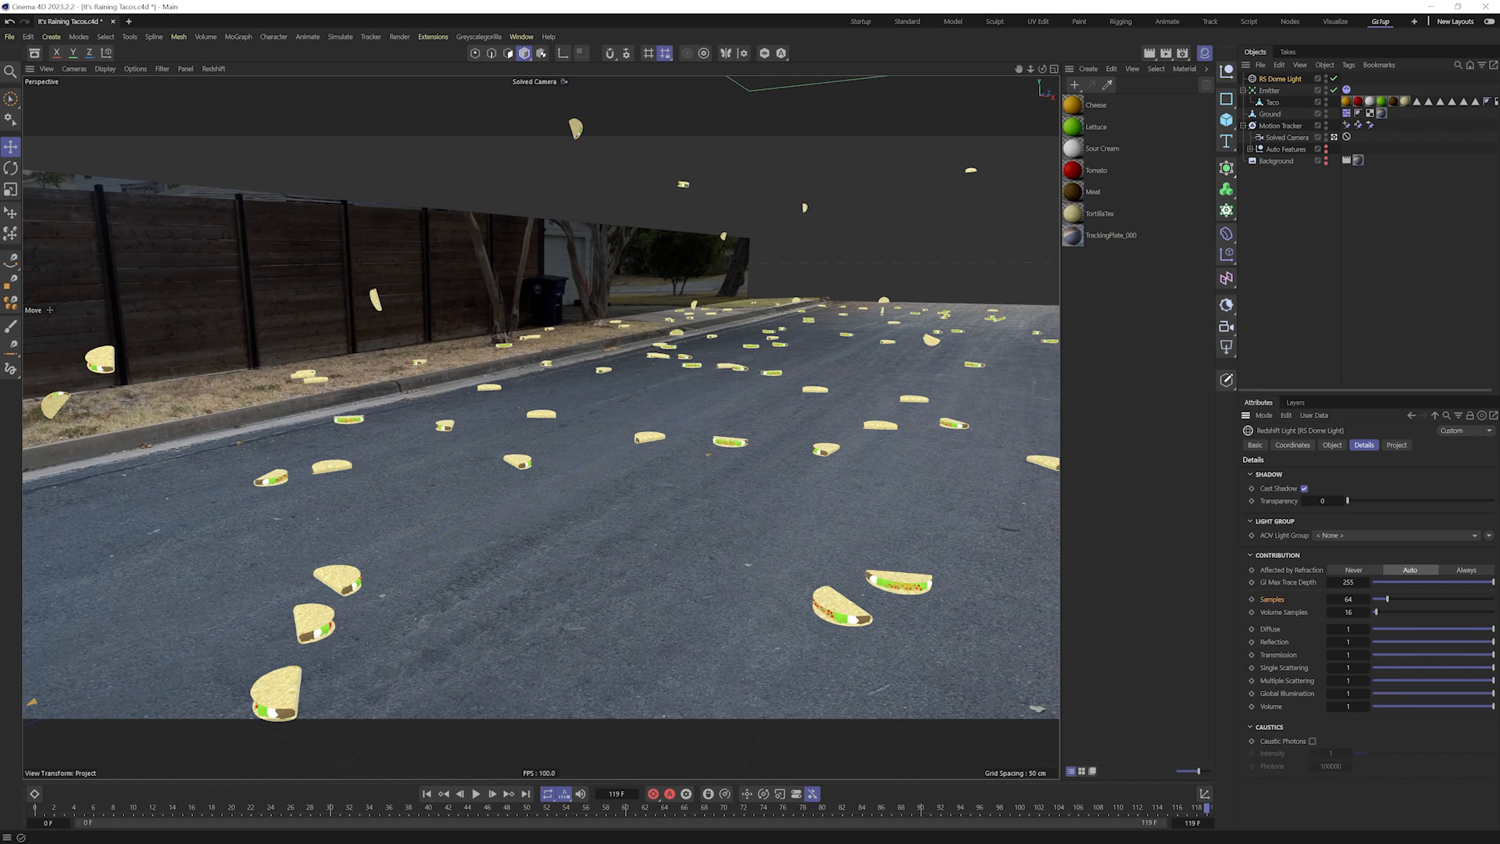
- Enlarge the Redshift RenderView and start an interactive render with bucket rendering turned off
{"action": "left_click", "coordinate": [249, 782]}
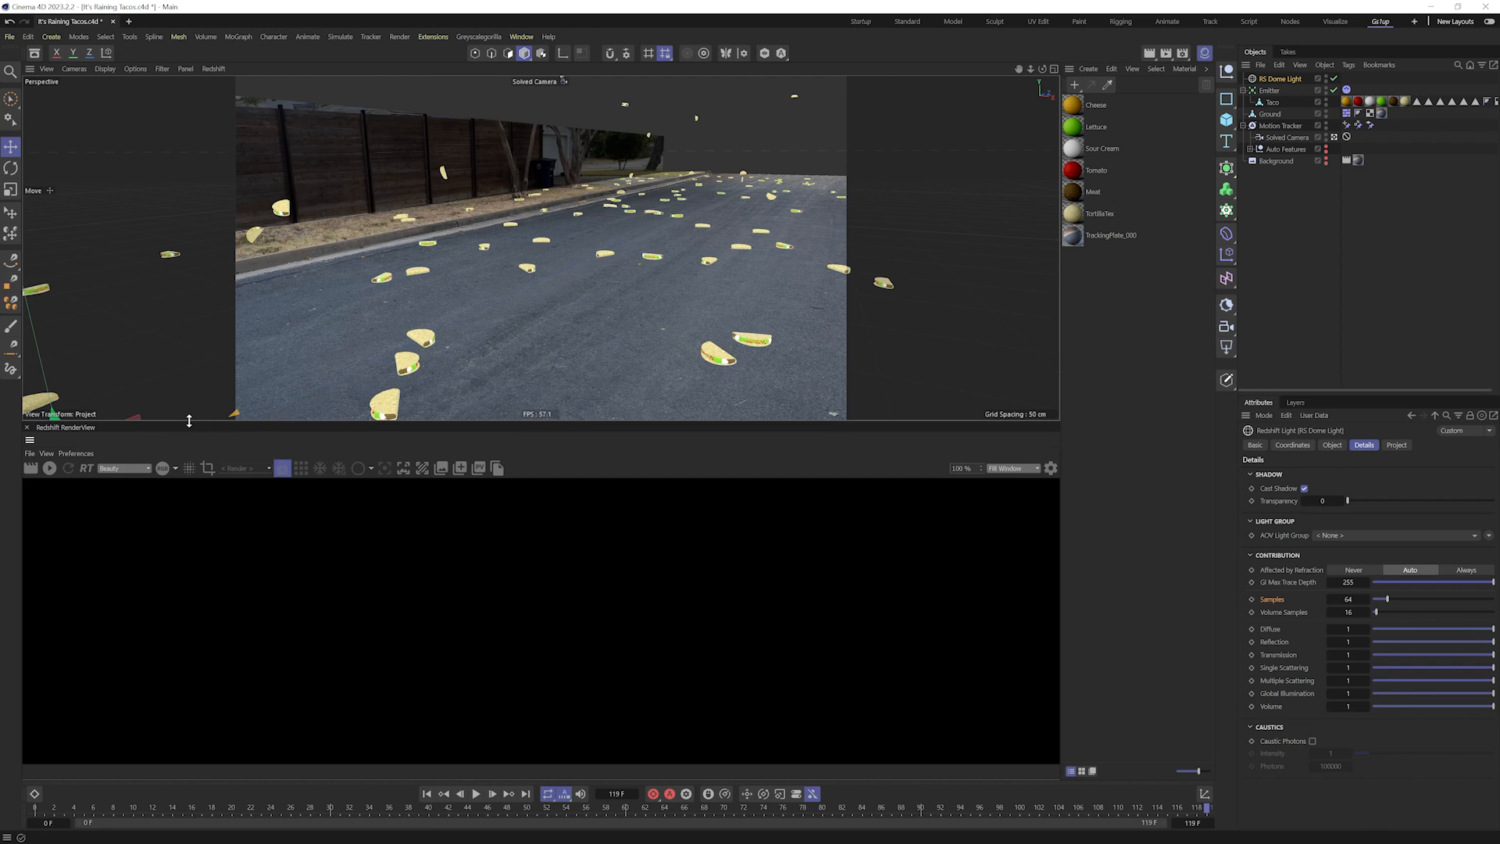
{"action": "left_click_drag", "start_coordinate": [186, 422], "coordinate": [195, 277]}
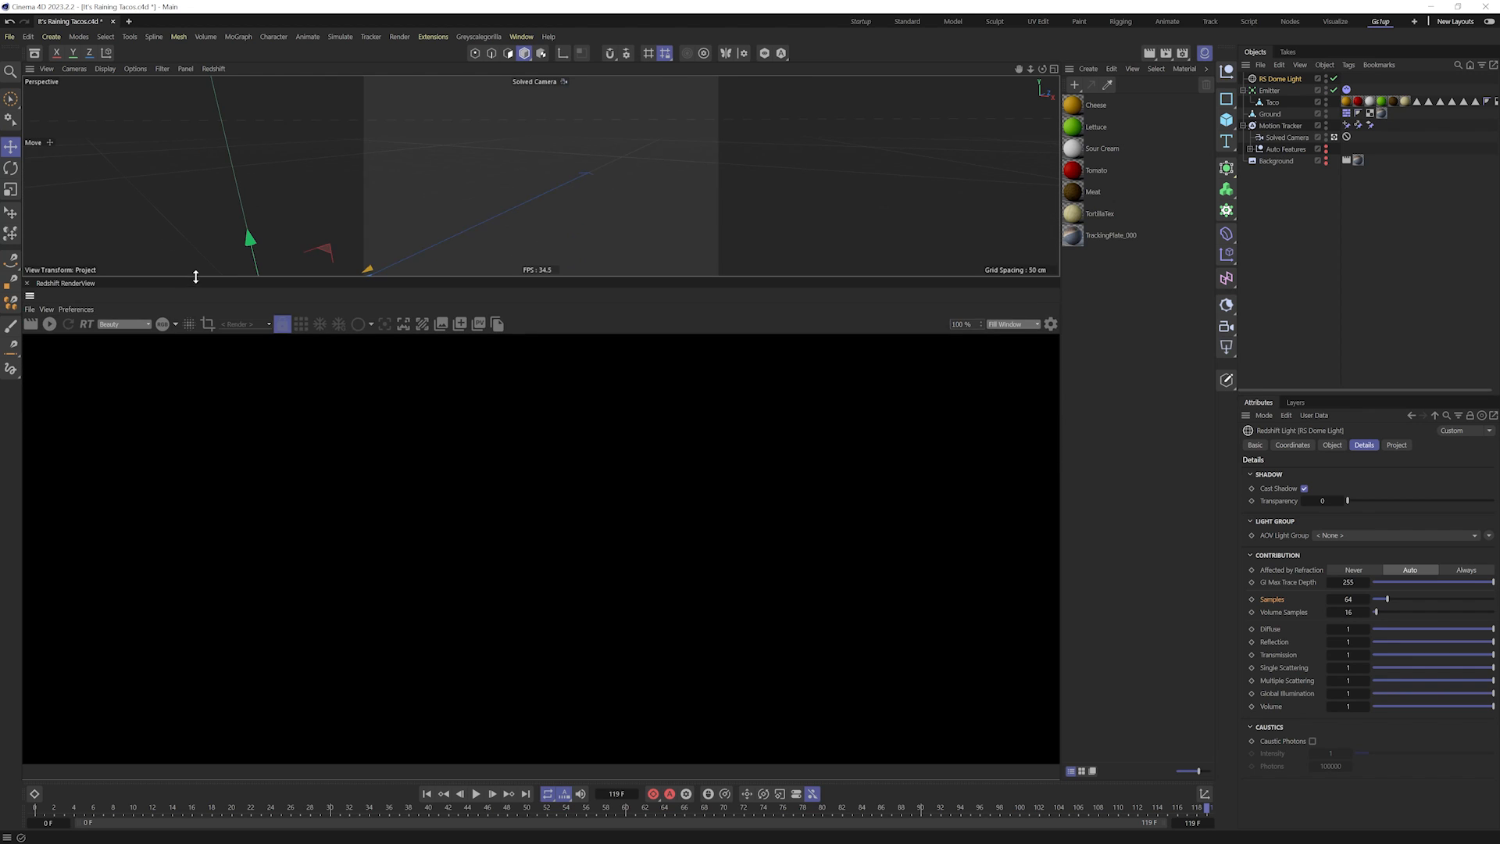
{"action": "left_click", "coordinate": [49, 324]}
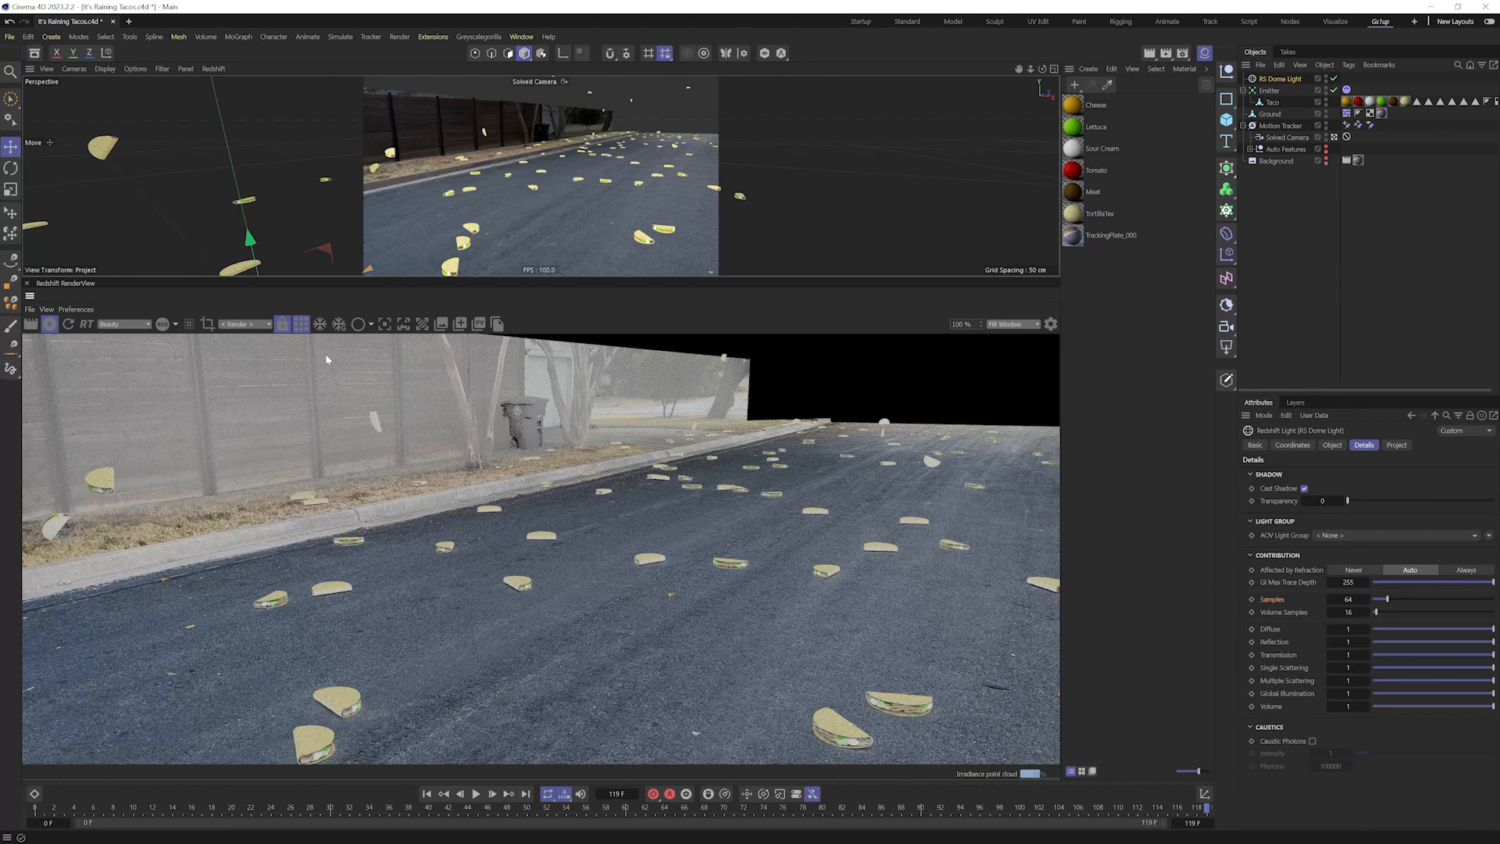
{"action": "left_click", "coordinate": [301, 323]}
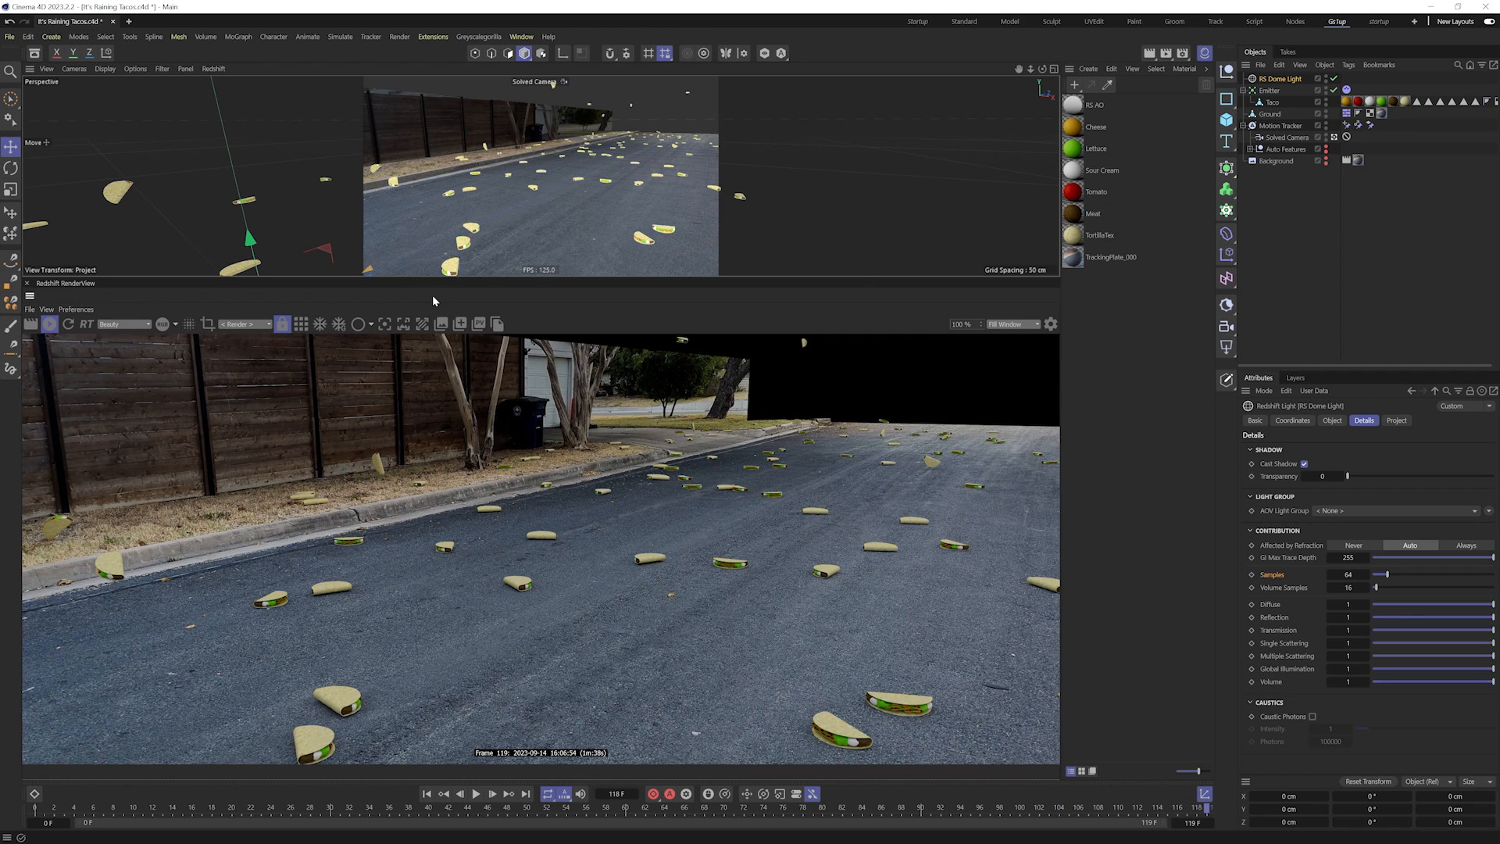
- Add a Shadows AOV to the Redshift render settings through the AOV Manager
{"action": "key", "text": "ctrl+b"}
{"action": "left_click", "coordinate": [469, 372]}
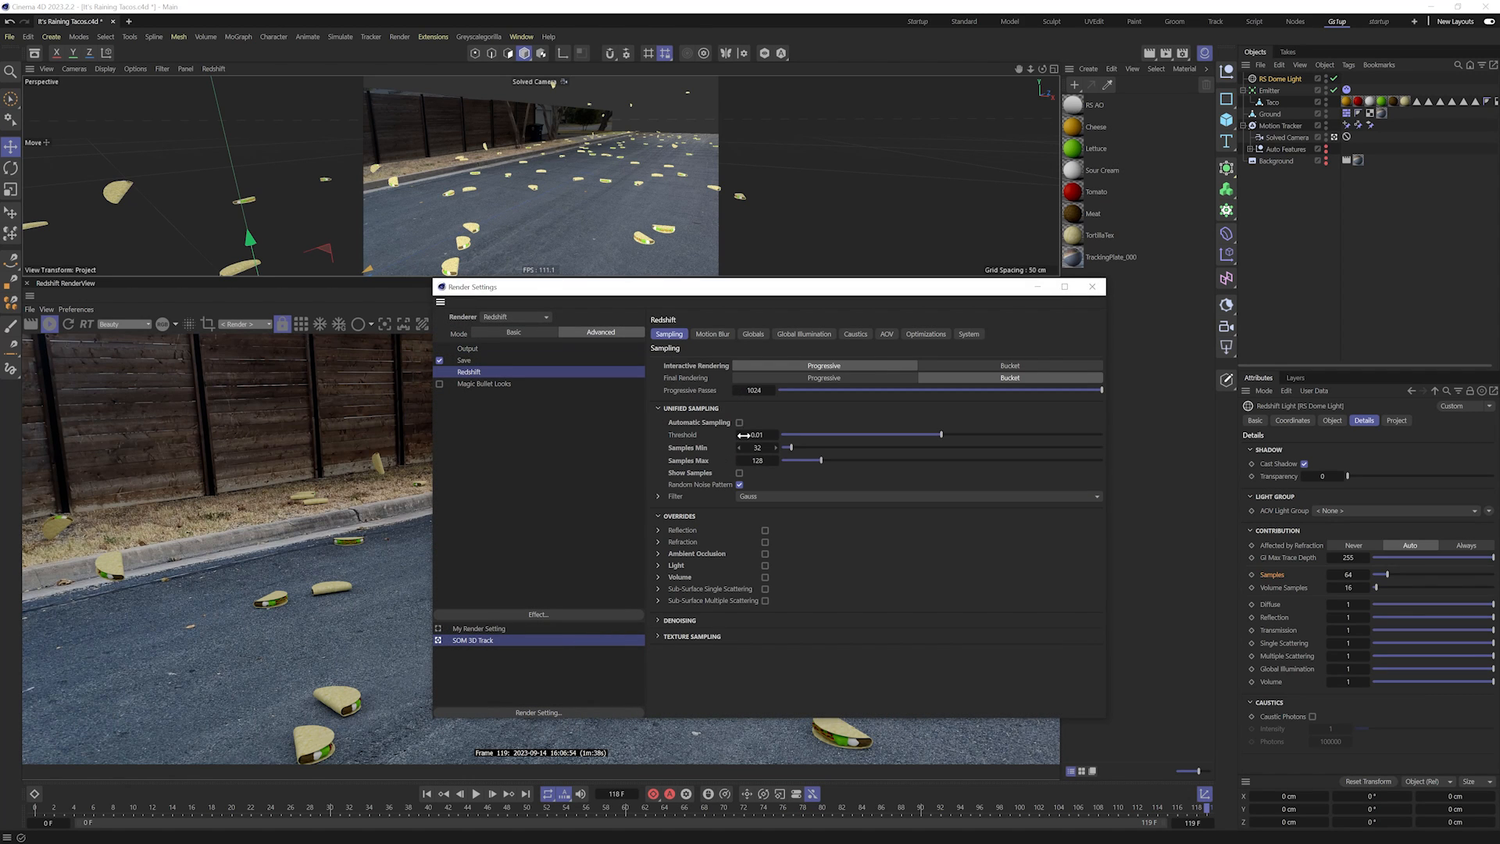
{"action": "left_click", "coordinate": [888, 335]}
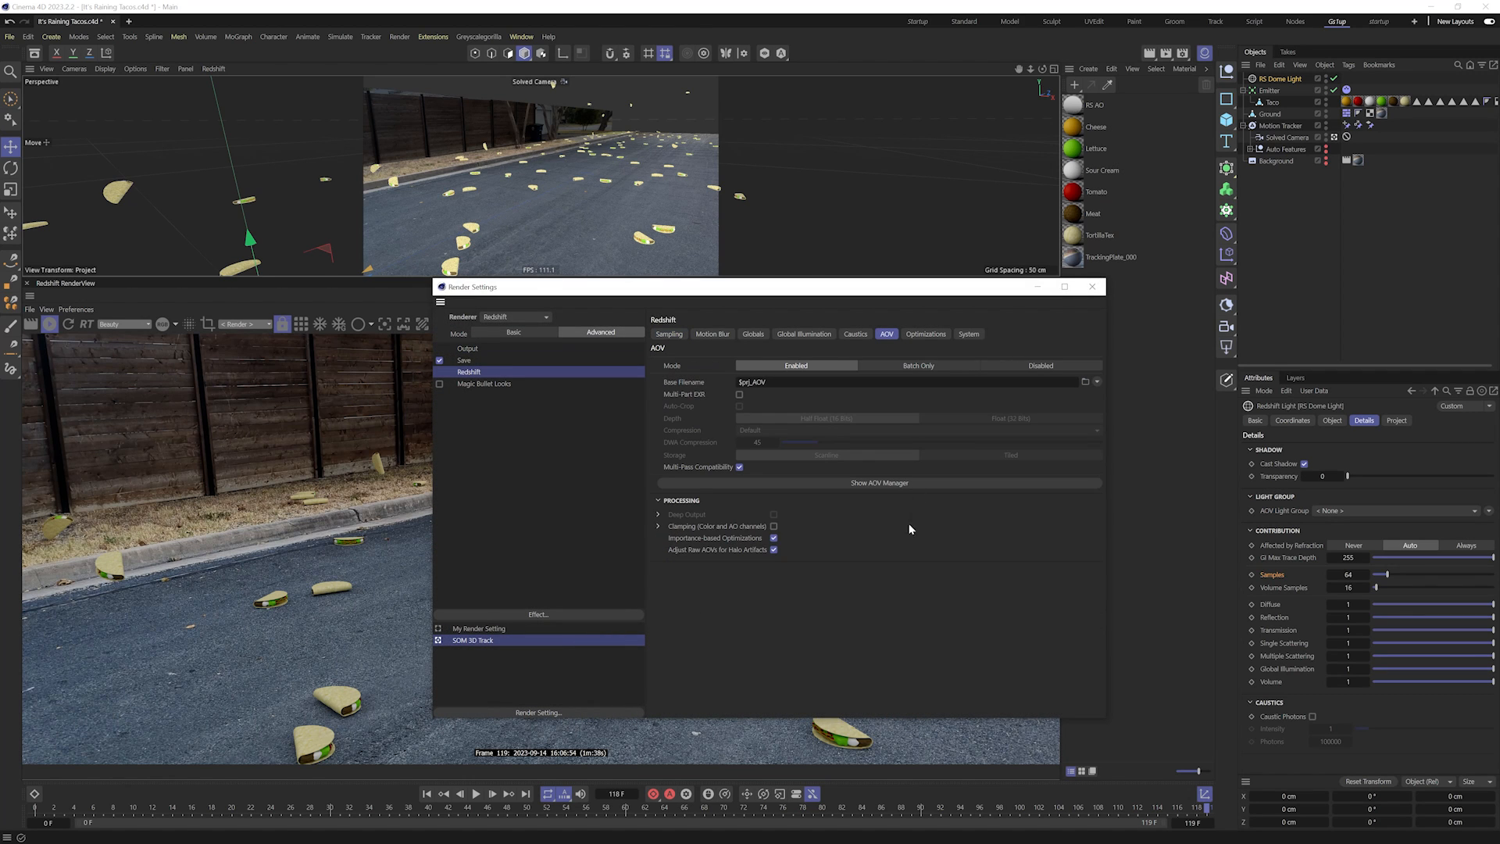
{"action": "left_click", "coordinate": [864, 483]}
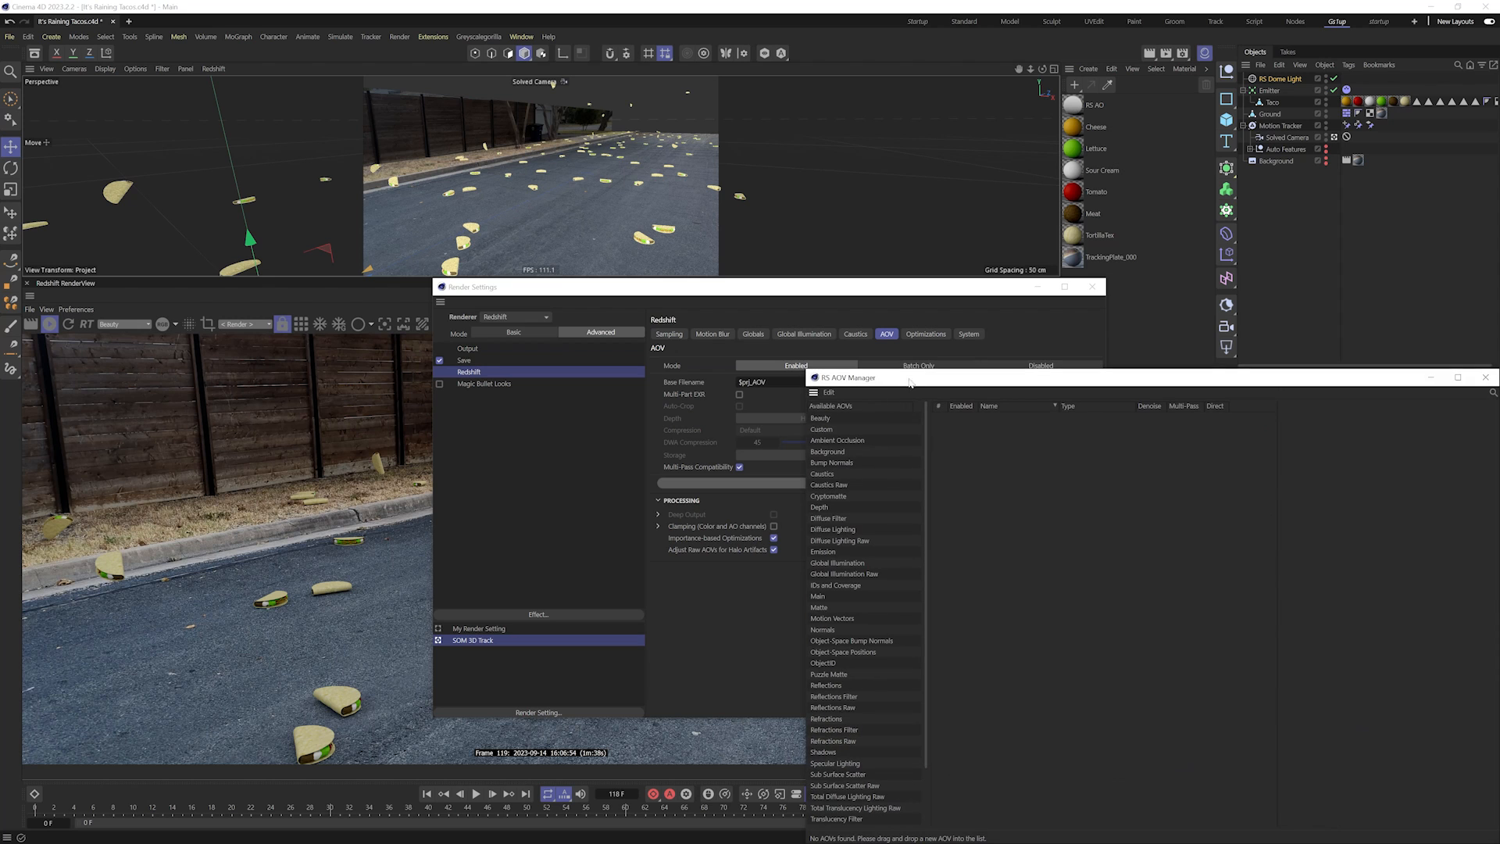
{"action": "left_click_drag", "start_coordinate": [905, 379], "coordinate": [558, 233]}
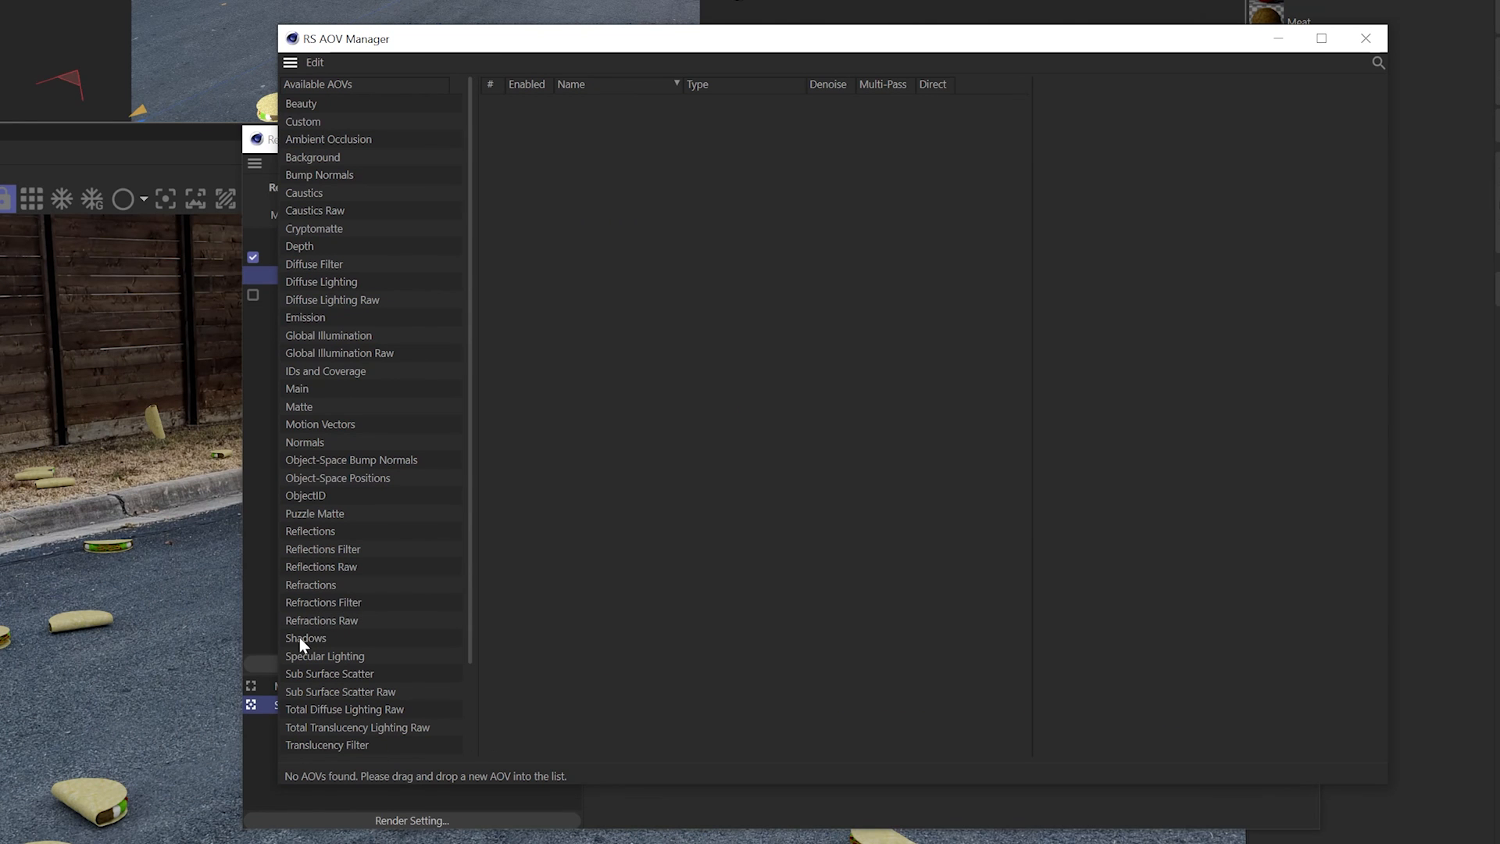
{"action": "left_click_drag", "start_coordinate": [594, 335], "coordinate": [596, 350]}
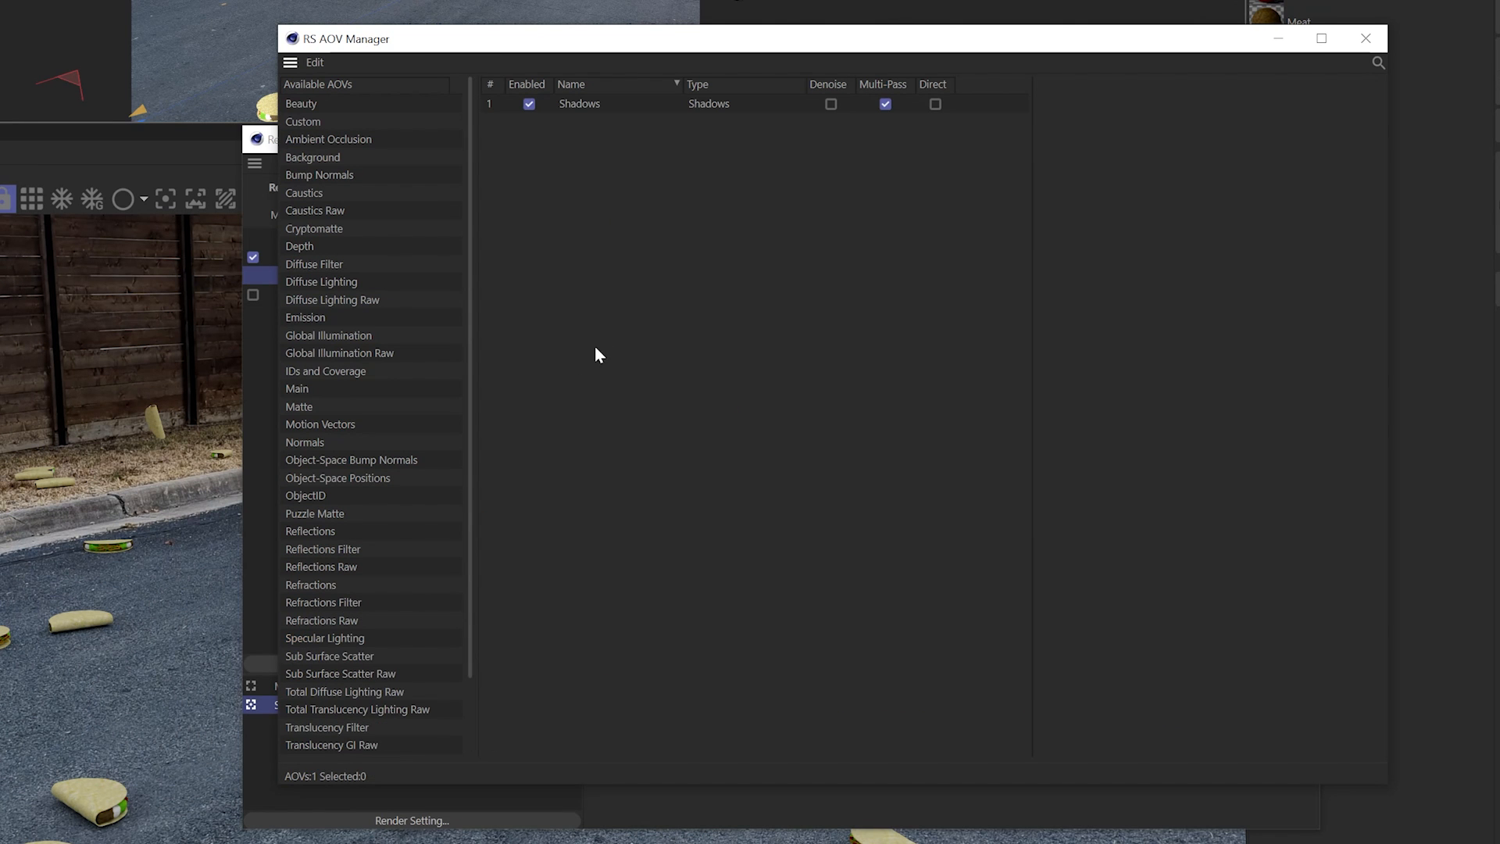
{"action": "left_click", "coordinate": [1366, 39]}
{"action": "left_click", "coordinate": [1299, 143]}
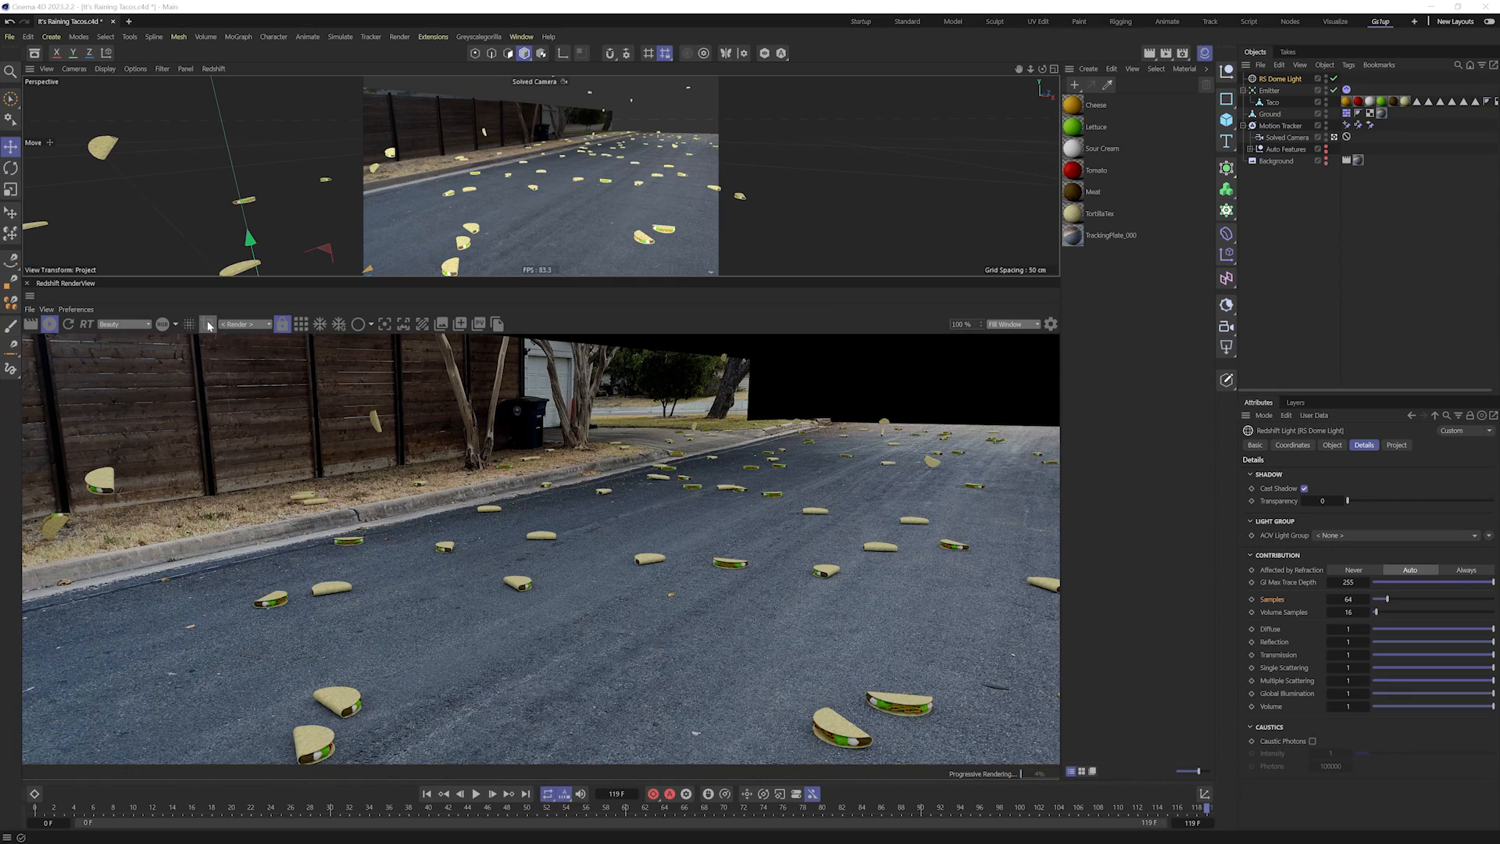
- Limit the render to a region around the two foreground tacos near the road's right side and display the Shadows pass
{"action": "left_click", "coordinate": [208, 325]}
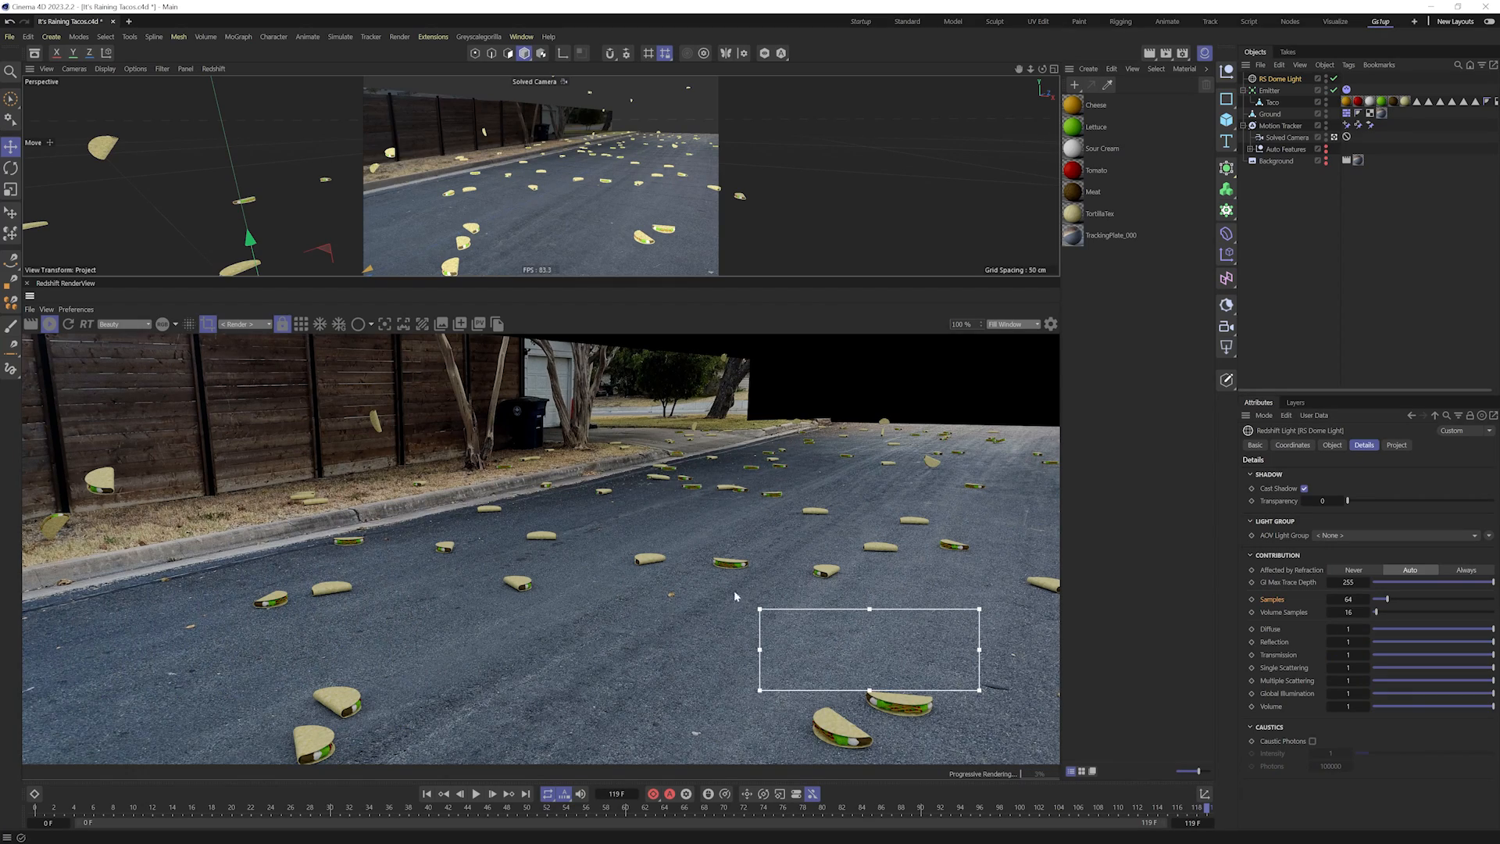
{"action": "left_click_drag", "start_coordinate": [870, 691], "coordinate": [869, 755]}
{"action": "left_click_drag", "start_coordinate": [869, 612], "coordinate": [870, 678]}
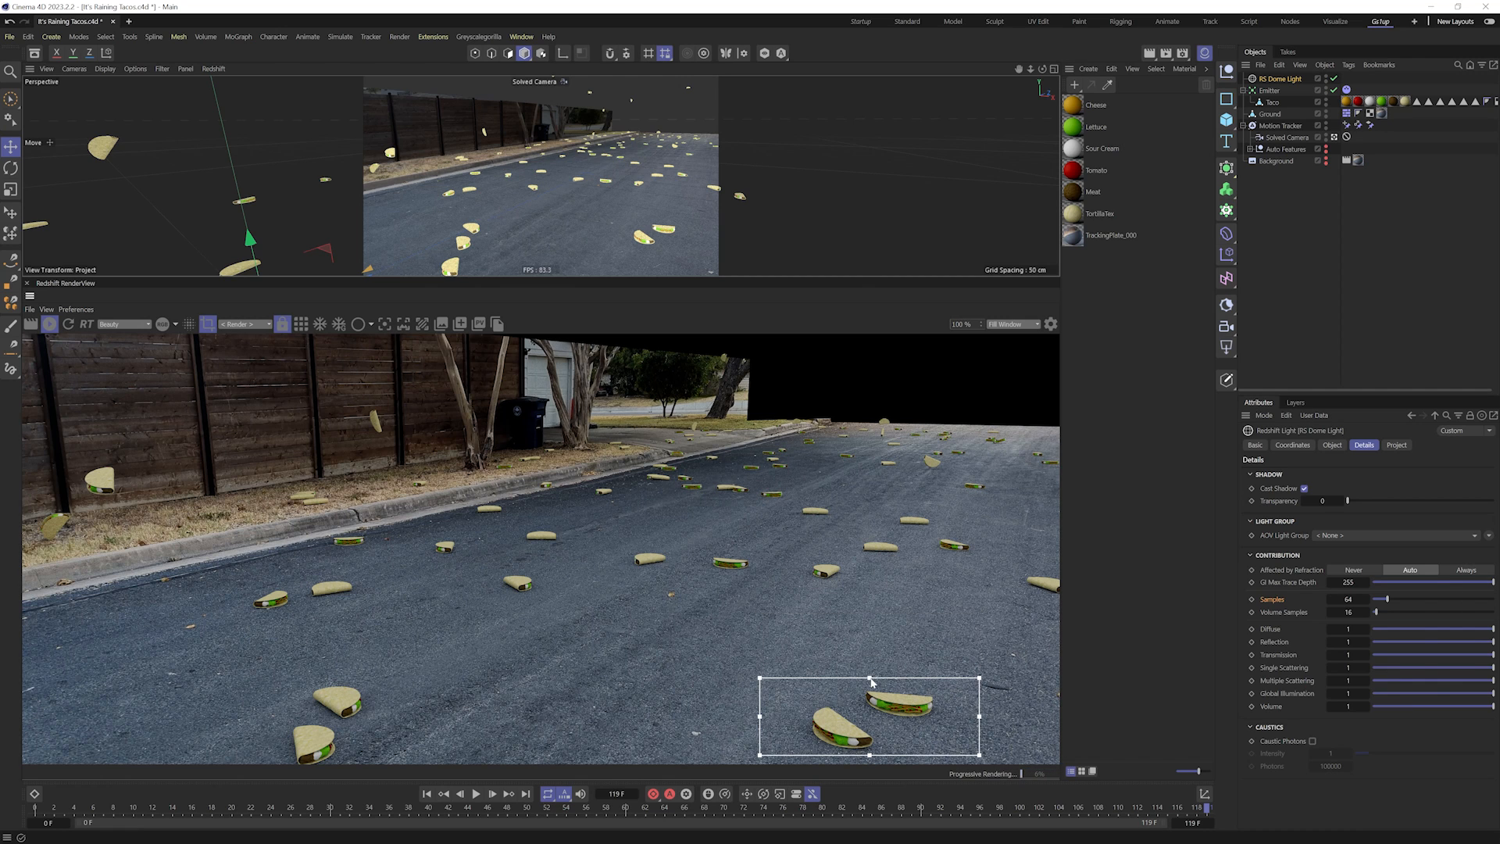
{"action": "left_click", "coordinate": [125, 325]}
{"action": "left_click", "coordinate": [119, 341]}
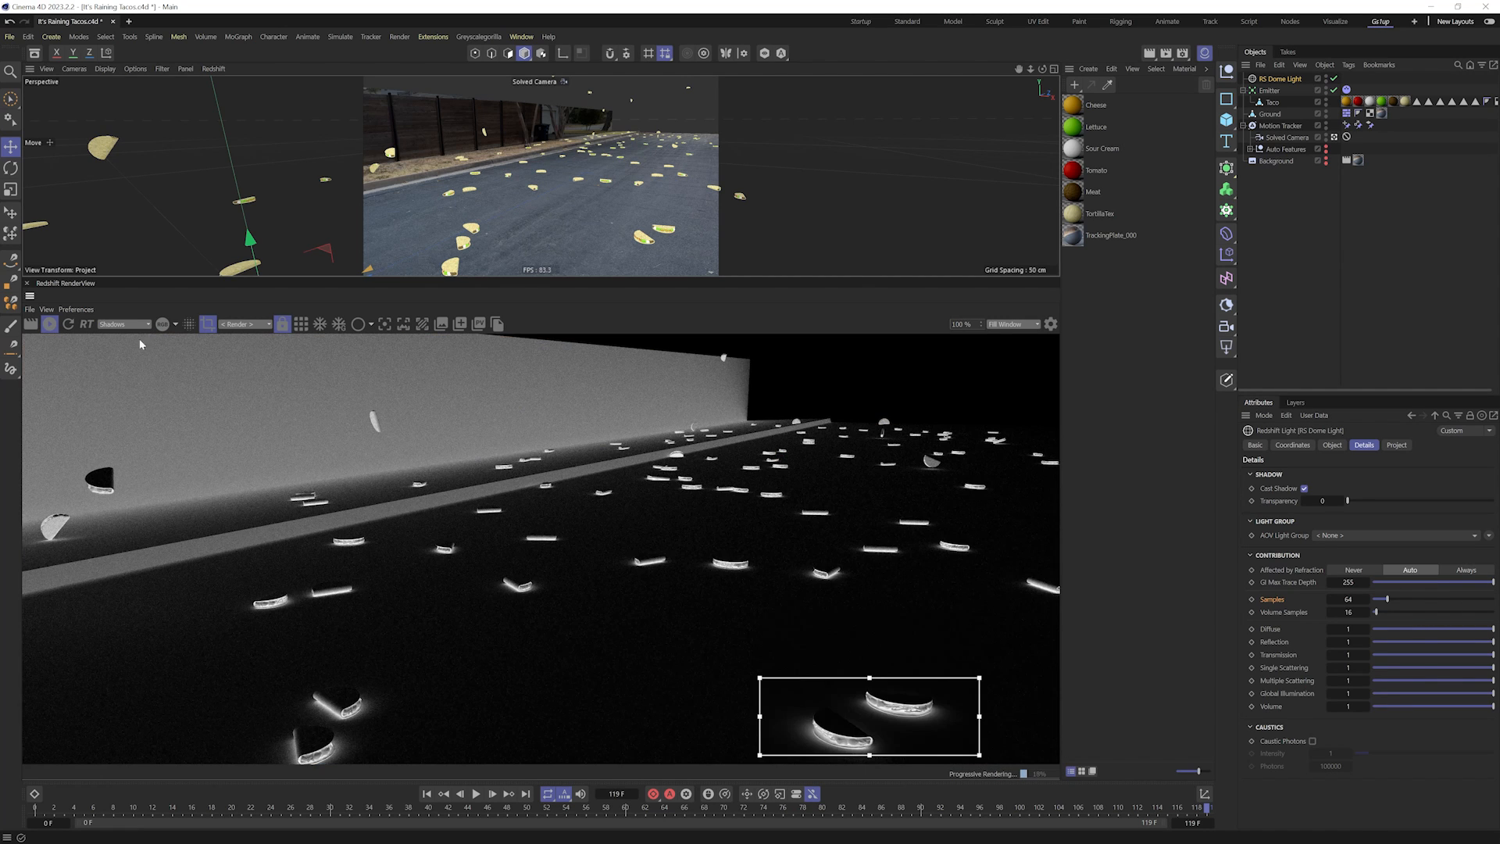
- Enable bucket rendering, magnify the two foreground tacos and narrow the render region so it excludes most of the right-hand taco
{"action": "left_click", "coordinate": [302, 324]}
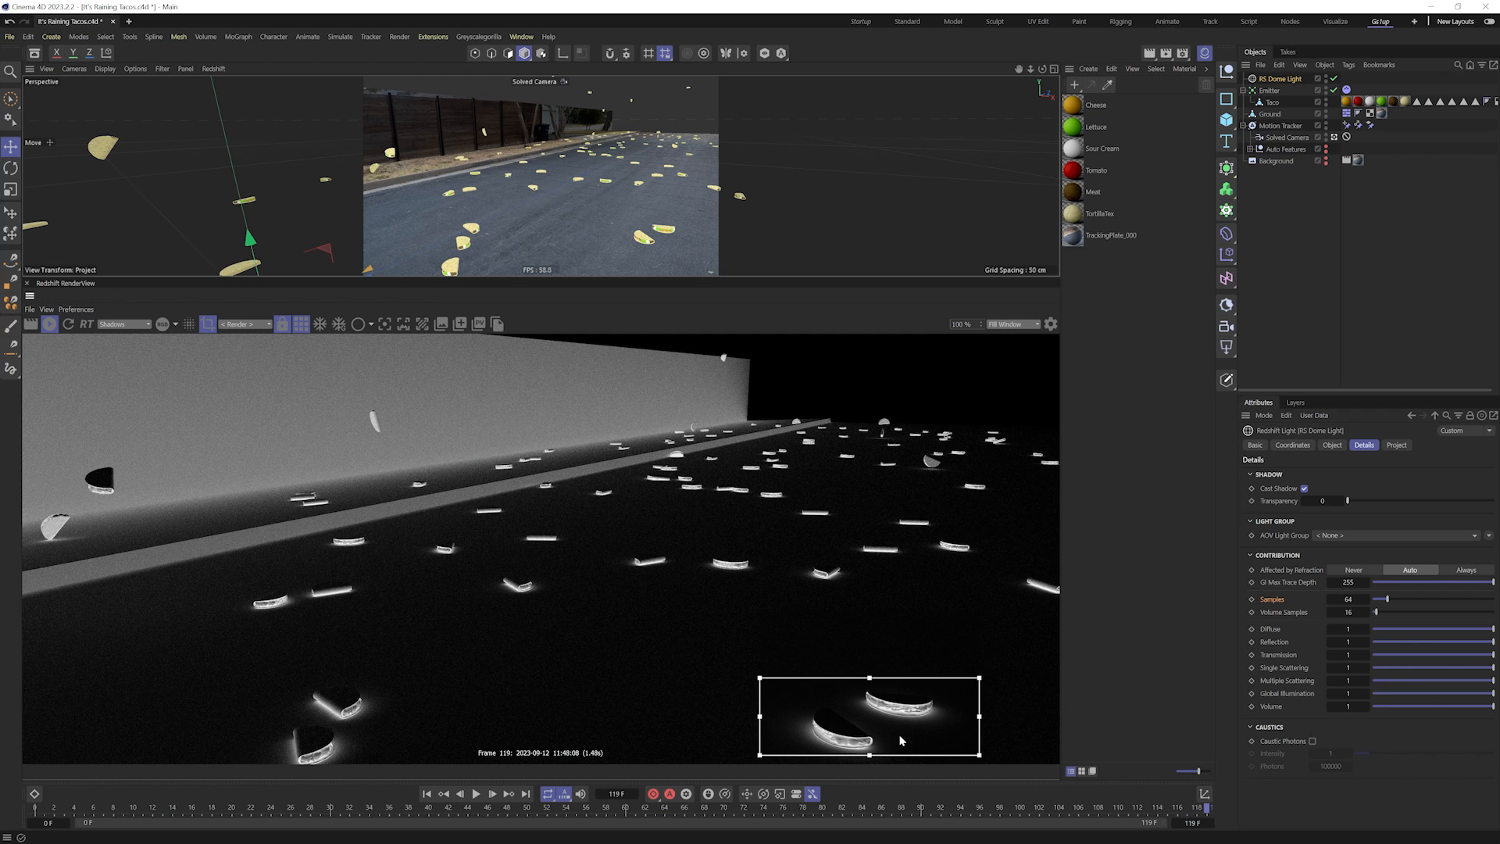
{"action": "scroll", "coordinate": [922, 717], "scroll_direction": "up", "scroll_amount": 1}
{"action": "right_click_drag", "start_coordinate": [925, 716], "coordinate": [948, 740], "text": "alt"}
{"action": "middle_click_drag", "start_coordinate": [948, 740], "coordinate": [804, 573], "text": "alt"}
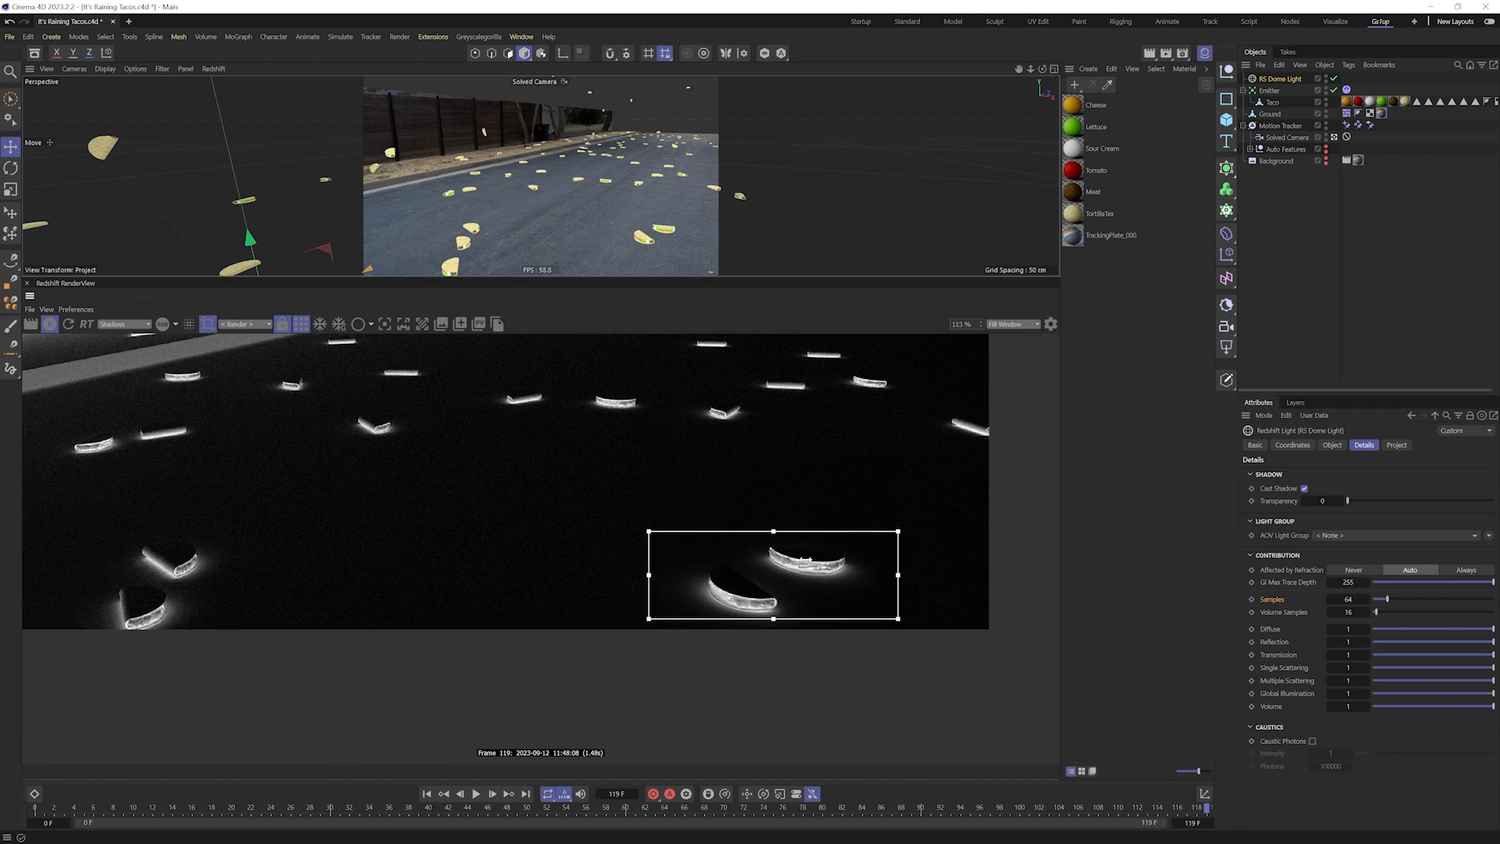
{"action": "right_click_drag", "start_coordinate": [804, 574], "coordinate": [843, 614], "text": "alt"}
{"action": "middle_click_drag", "start_coordinate": [843, 614], "coordinate": [707, 573], "text": "alt"}
{"action": "right_click_drag", "start_coordinate": [706, 573], "coordinate": [904, 569], "text": "alt"}
{"action": "middle_click_drag", "start_coordinate": [904, 570], "coordinate": [805, 525], "text": "alt"}
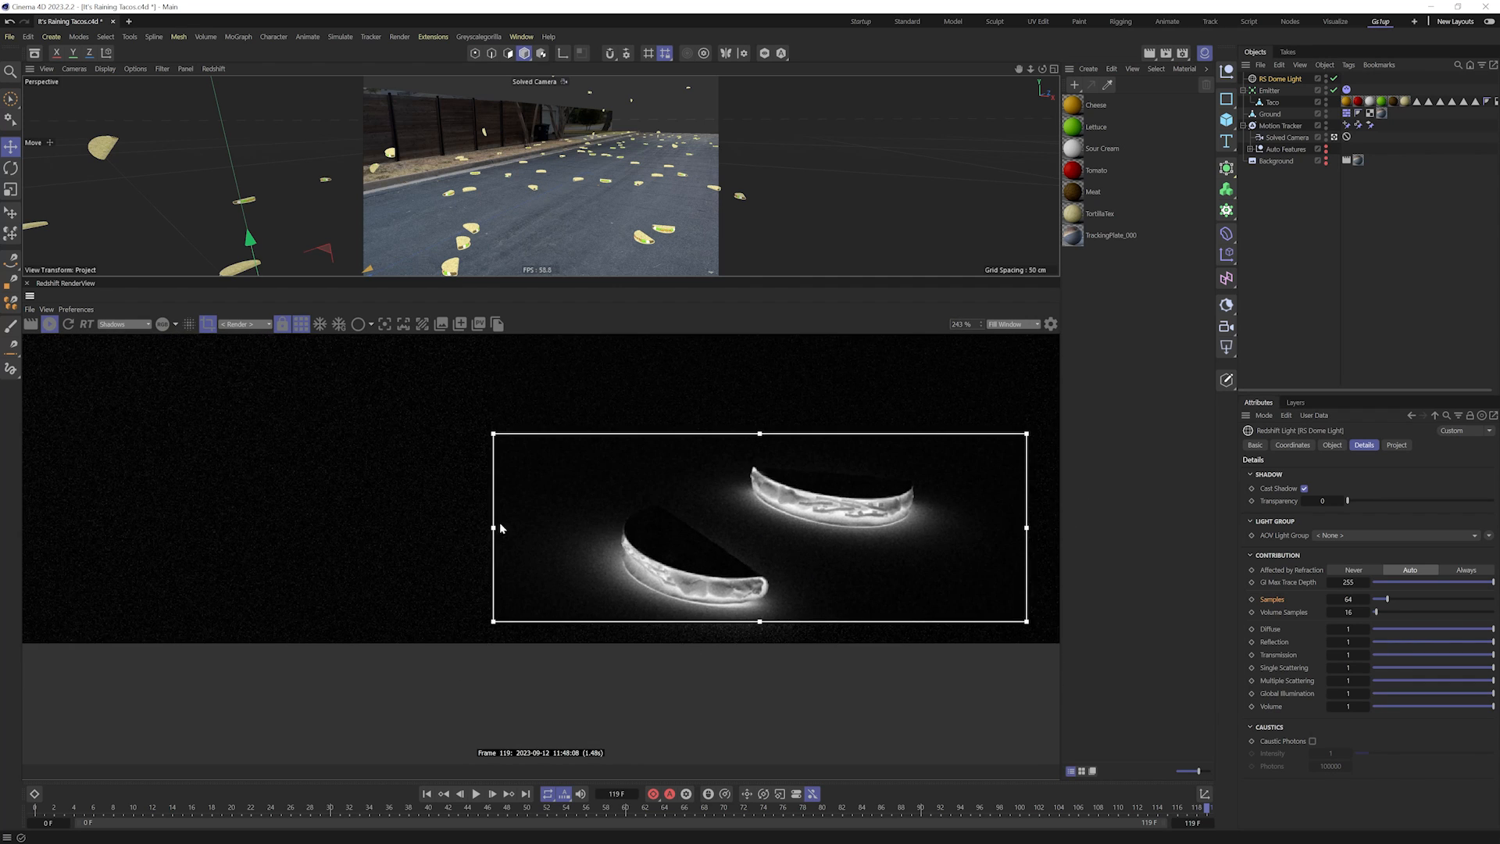
{"action": "left_click_drag", "start_coordinate": [1026, 527], "coordinate": [805, 559]}
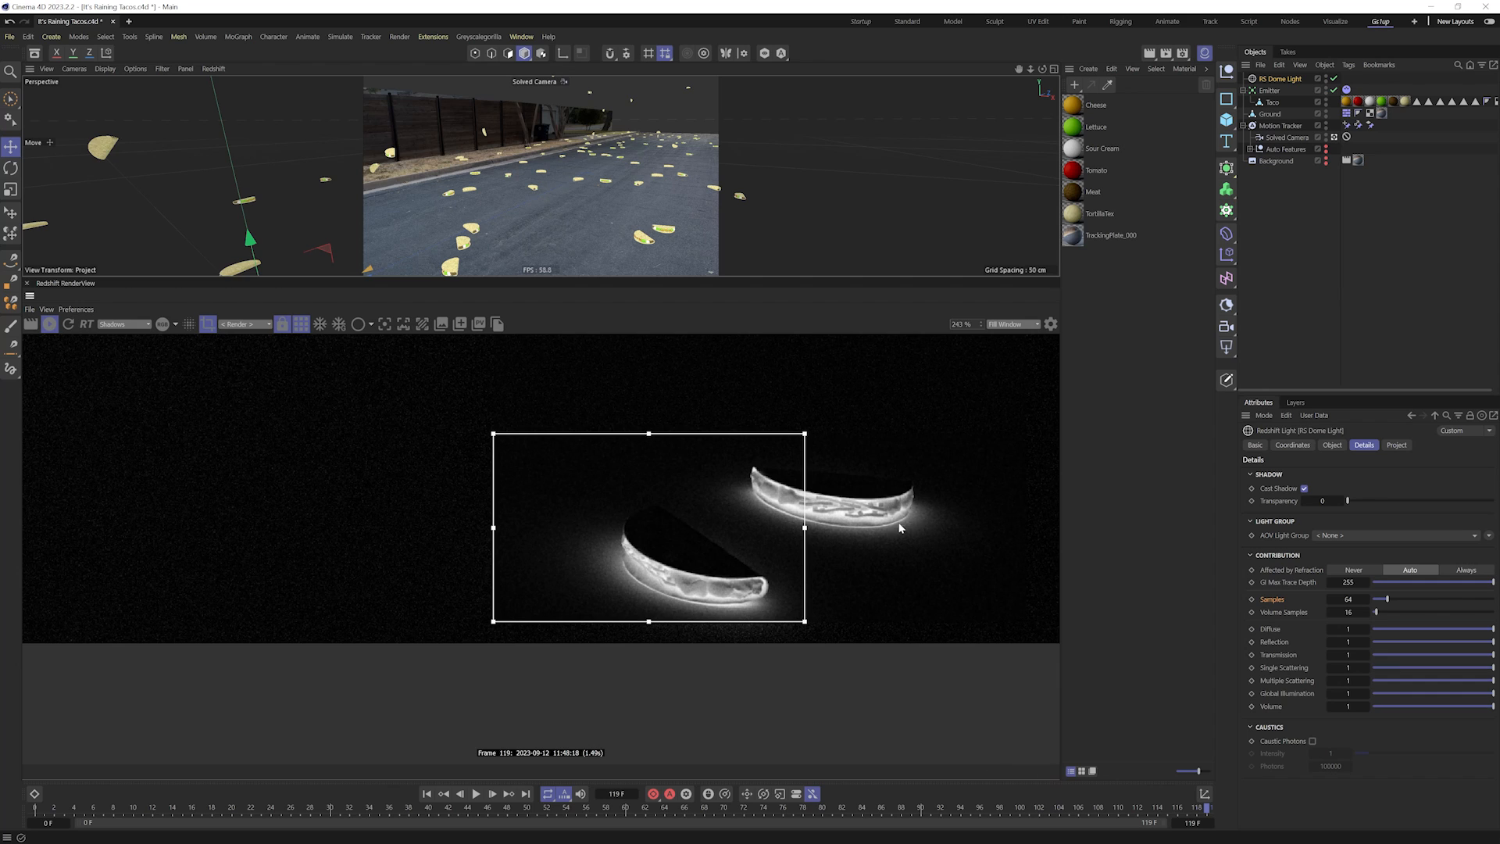
- Try 1024 Samples on the RS Dome Light to reduce the shadow noise
{"action": "double_click", "coordinate": [1349, 598]}
{"action": "type", "text": "1024"}
{"action": "key", "text": "Return"}
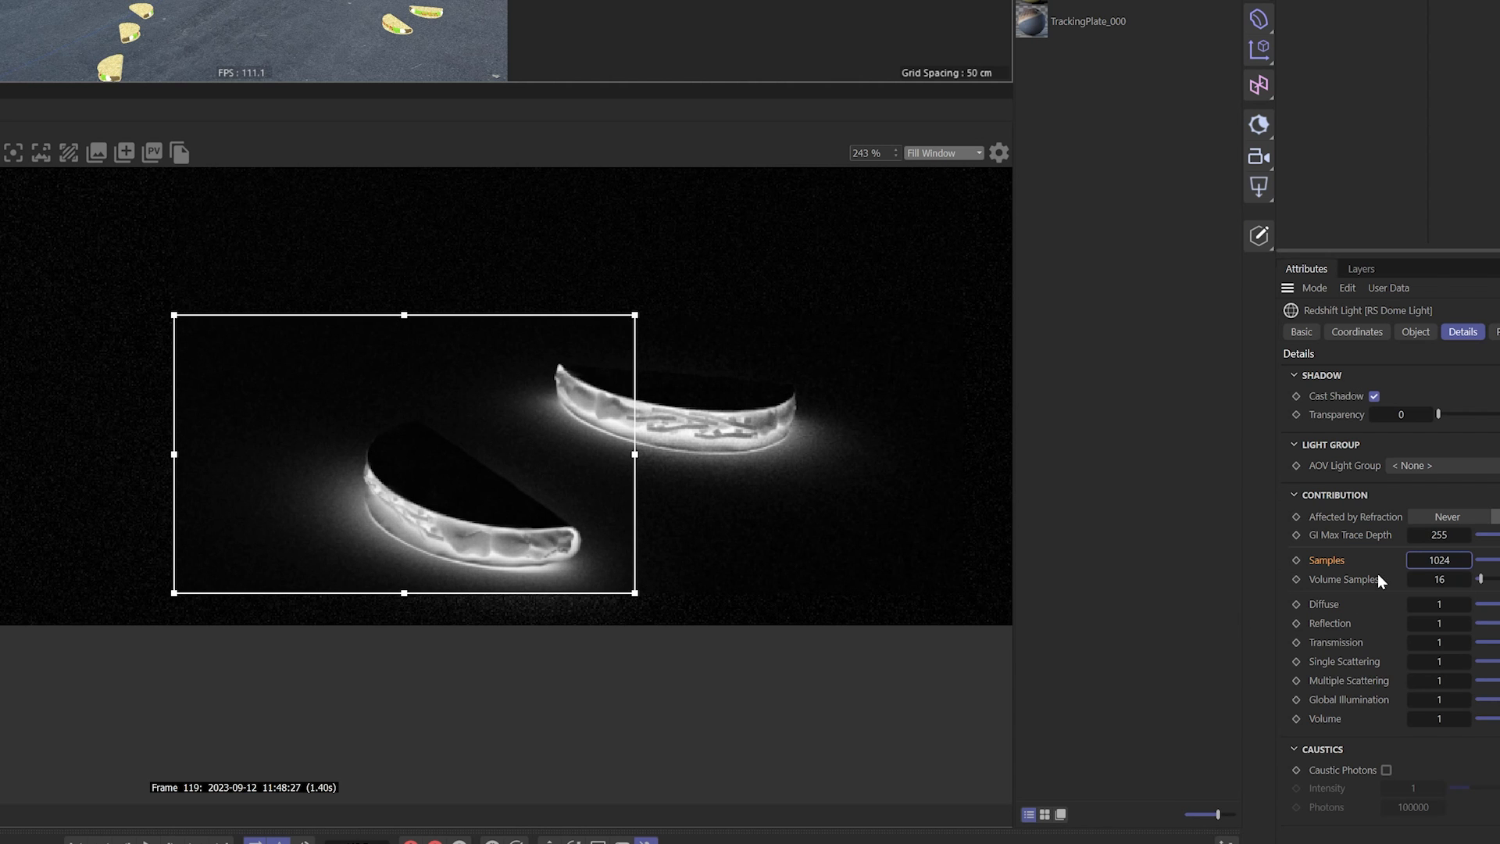
- Set the RS Dome Light's Samples to 2048
{"action": "double_click", "coordinate": [1351, 600]}
{"action": "key", "text": "BackSpace"}
{"action": "type", "text": "2048"}
{"action": "key", "text": "Return"}
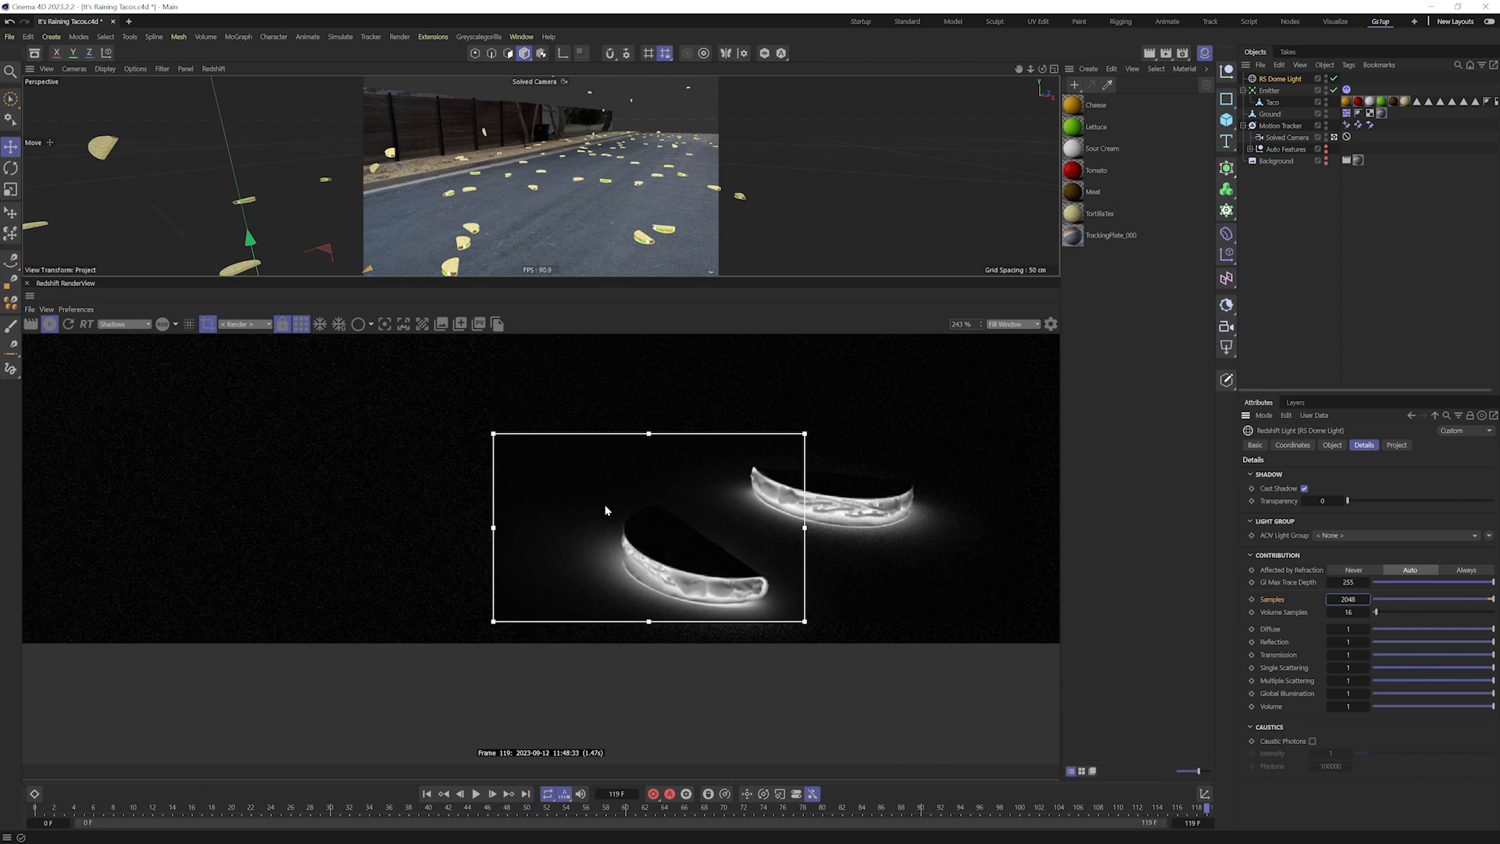
- Restore the full-frame Beauty render with bucket rendering and the render region turned off
{"action": "key", "text": "f"}
{"action": "scroll", "coordinate": [422, 474], "scroll_direction": "down", "scroll_amount": 3}
{"action": "left_click", "coordinate": [301, 323]}
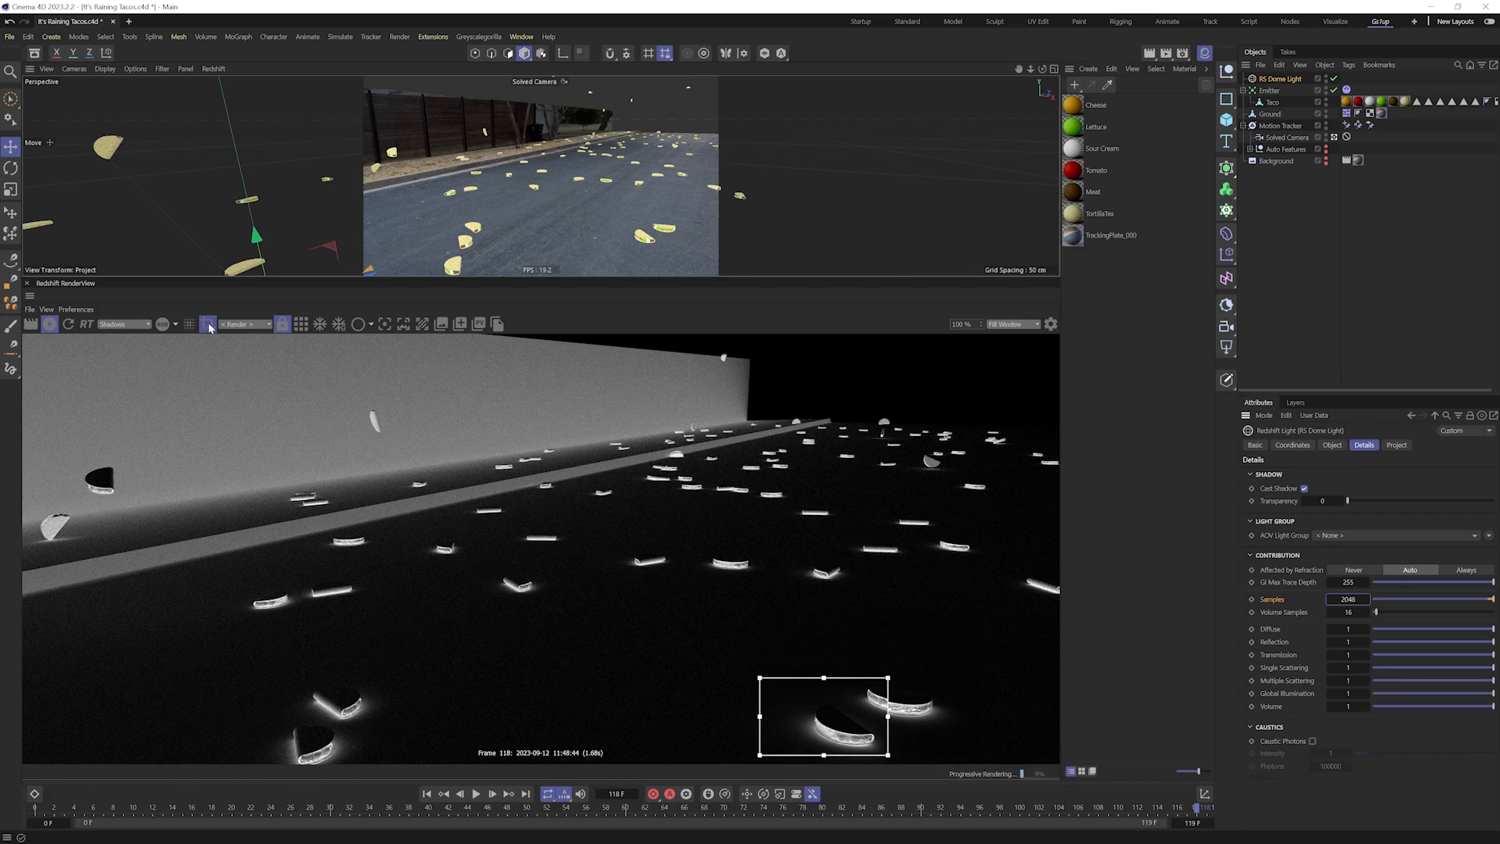
{"action": "left_click", "coordinate": [209, 325]}
{"action": "left_click", "coordinate": [125, 324]}
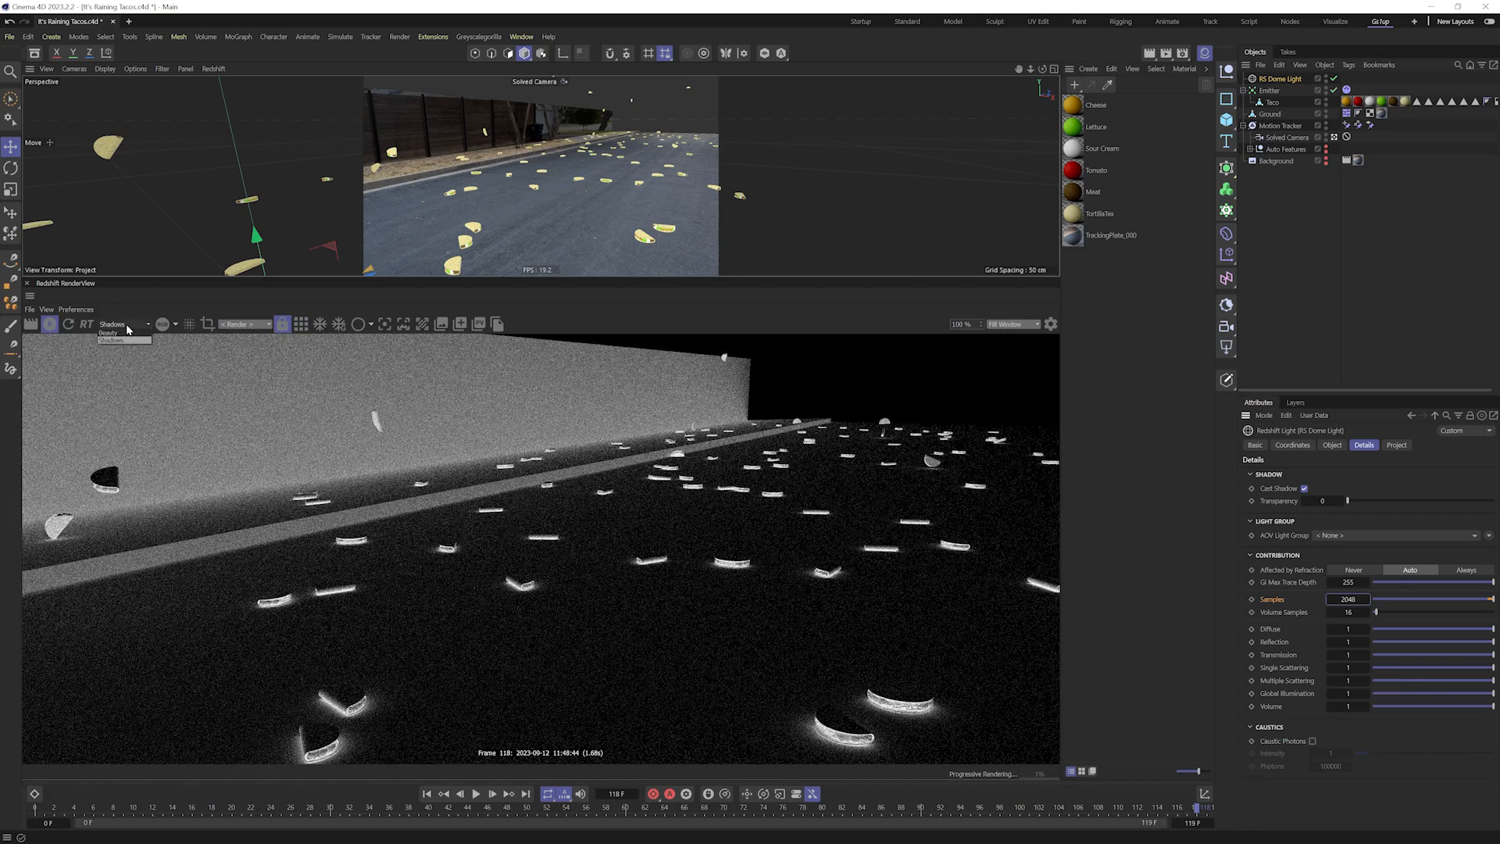
{"action": "left_click", "coordinate": [113, 332]}
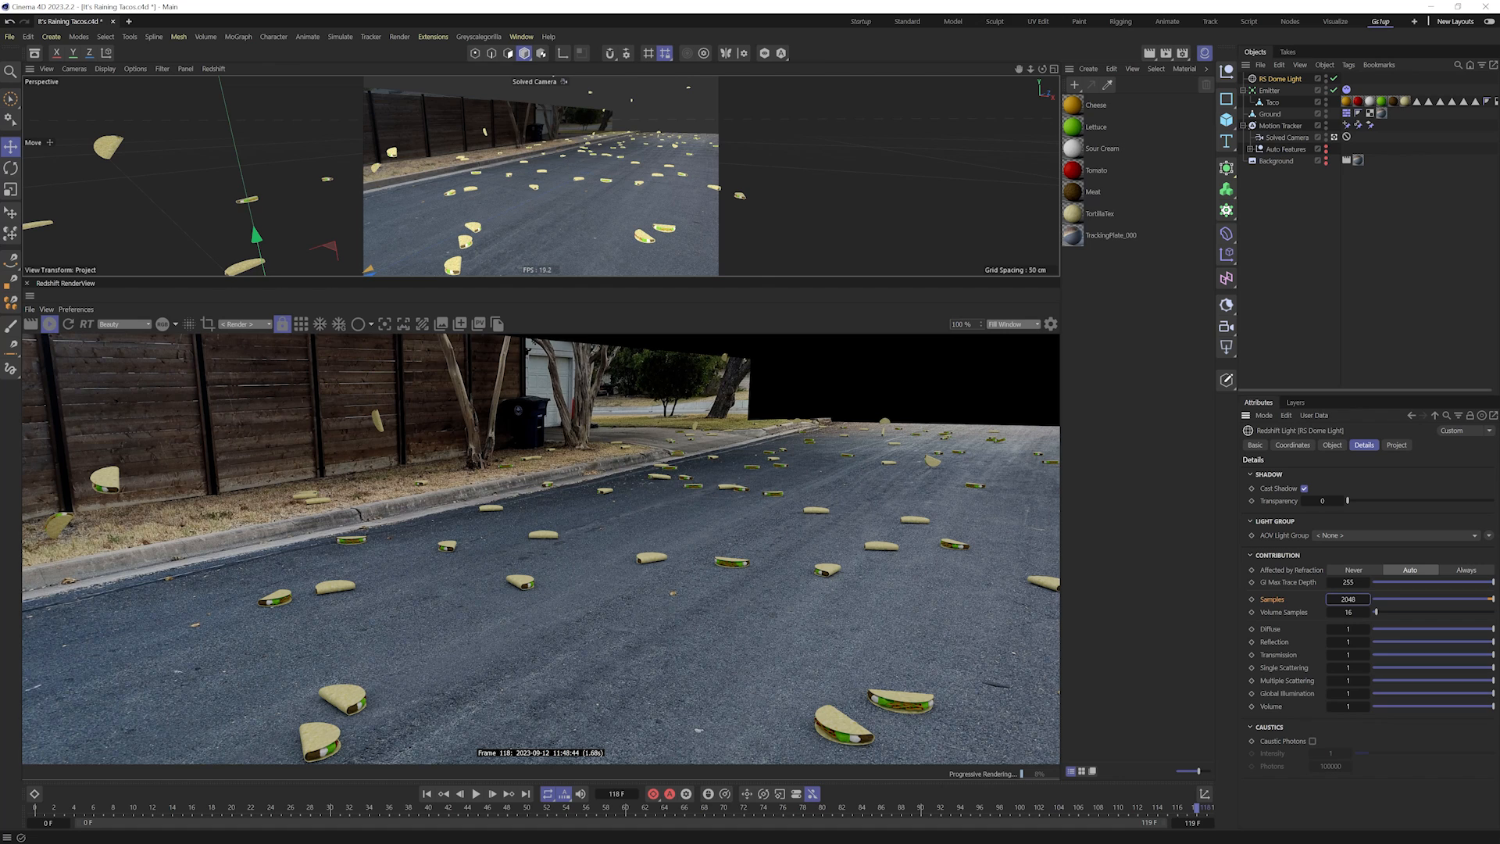
- Add an RS Object tag to the Ground object
{"action": "left_click", "coordinate": [1270, 114]}
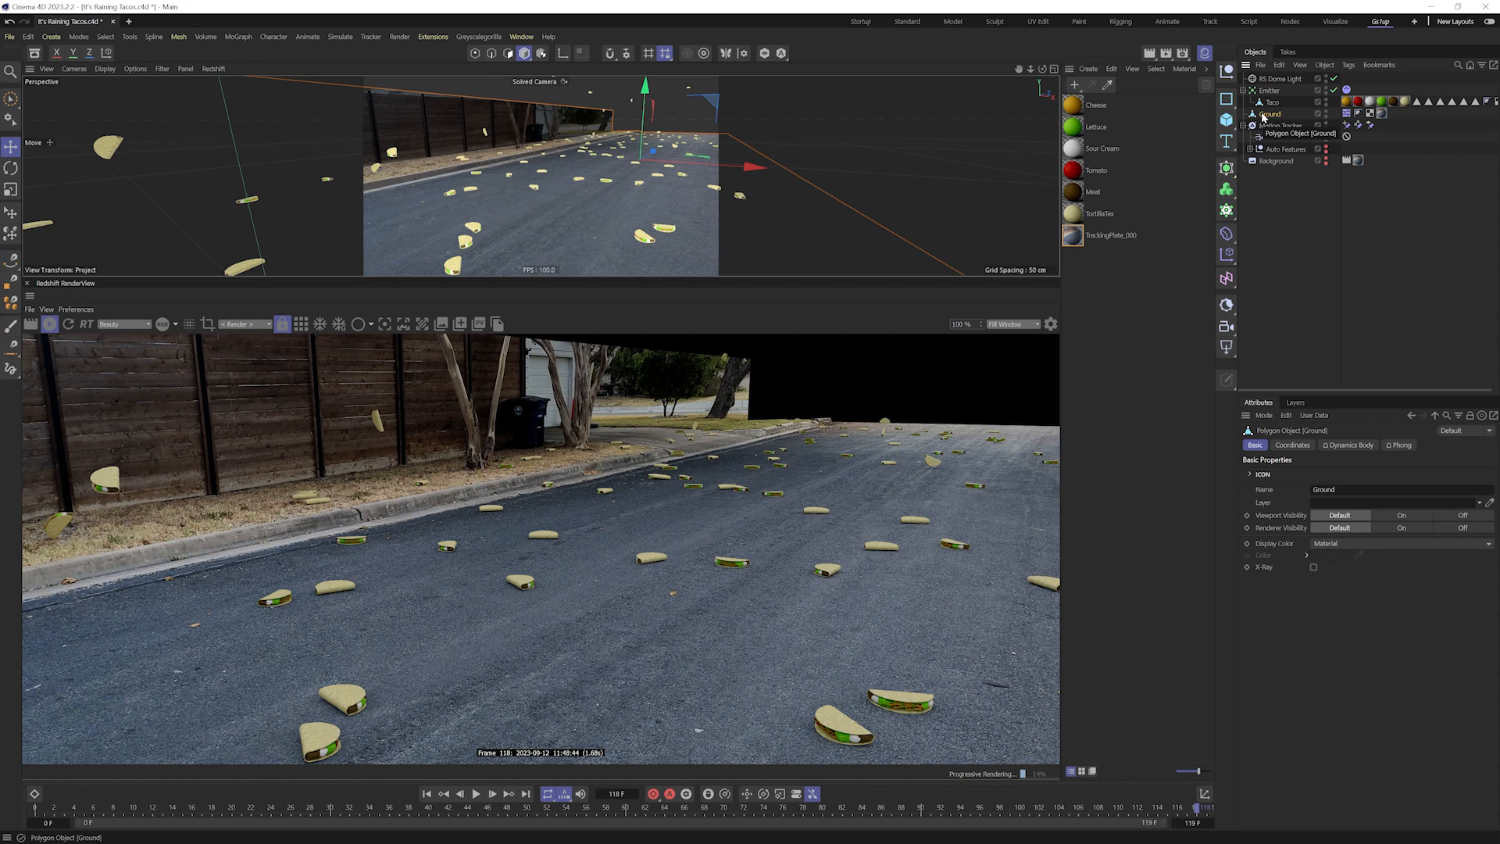
{"action": "key", "text": "shift+c"}
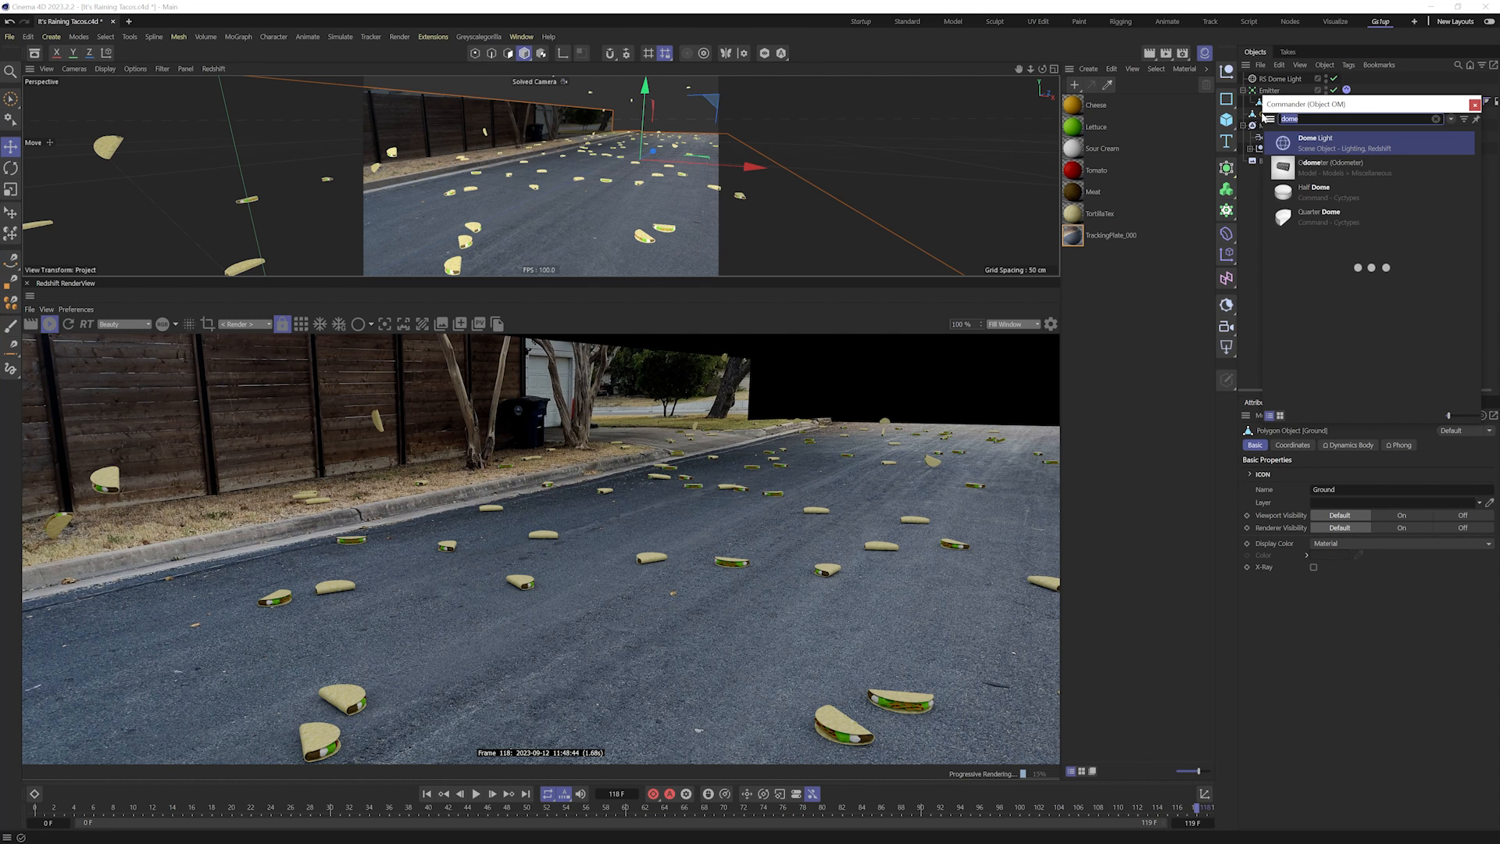
{"action": "type", "text": "rs"}
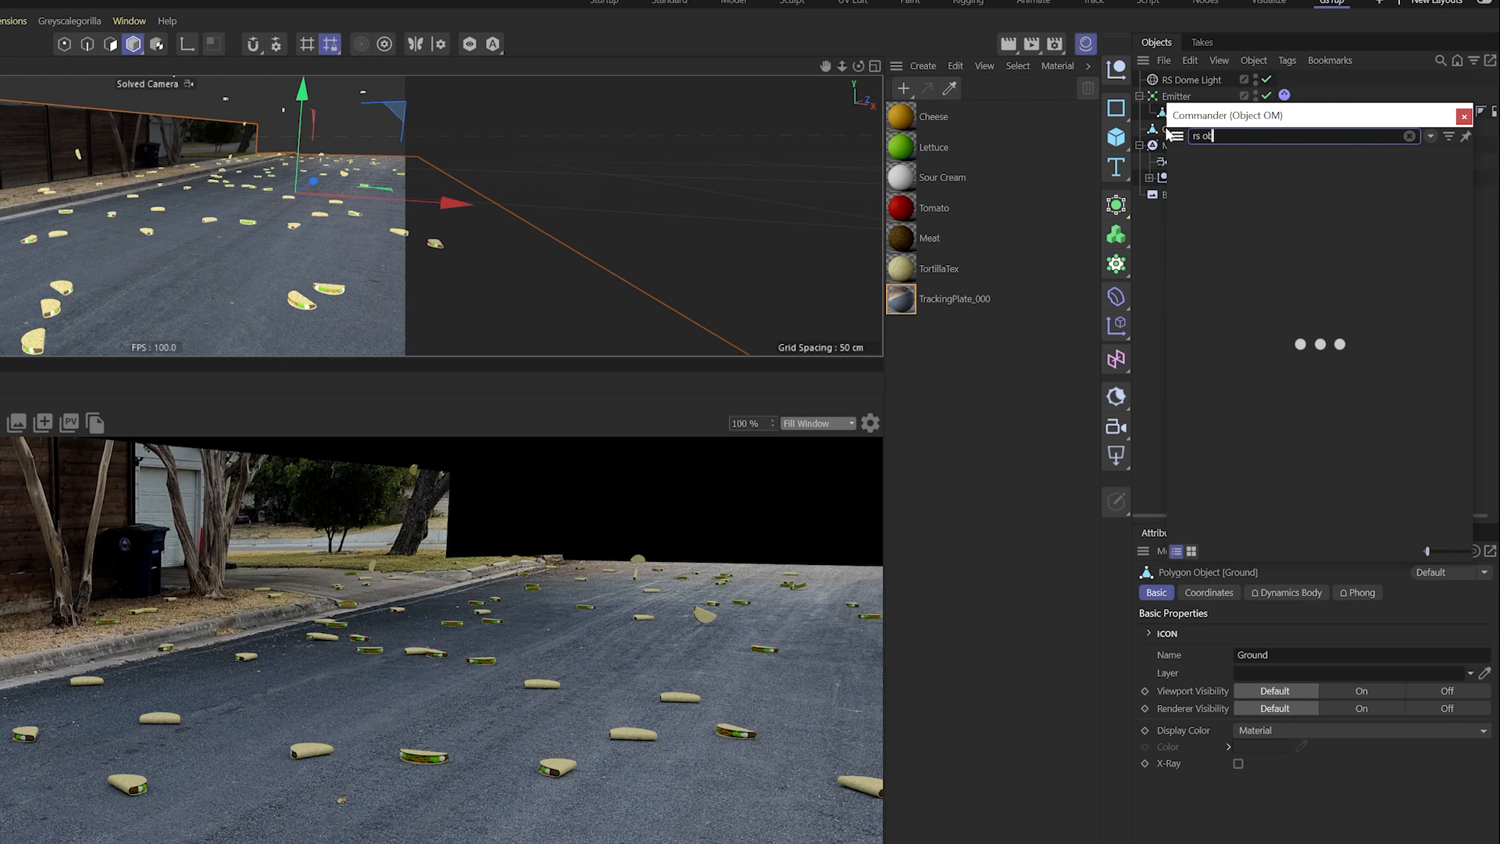
{"action": "type", "text": " ob"}
{"action": "key", "text": "Return"}
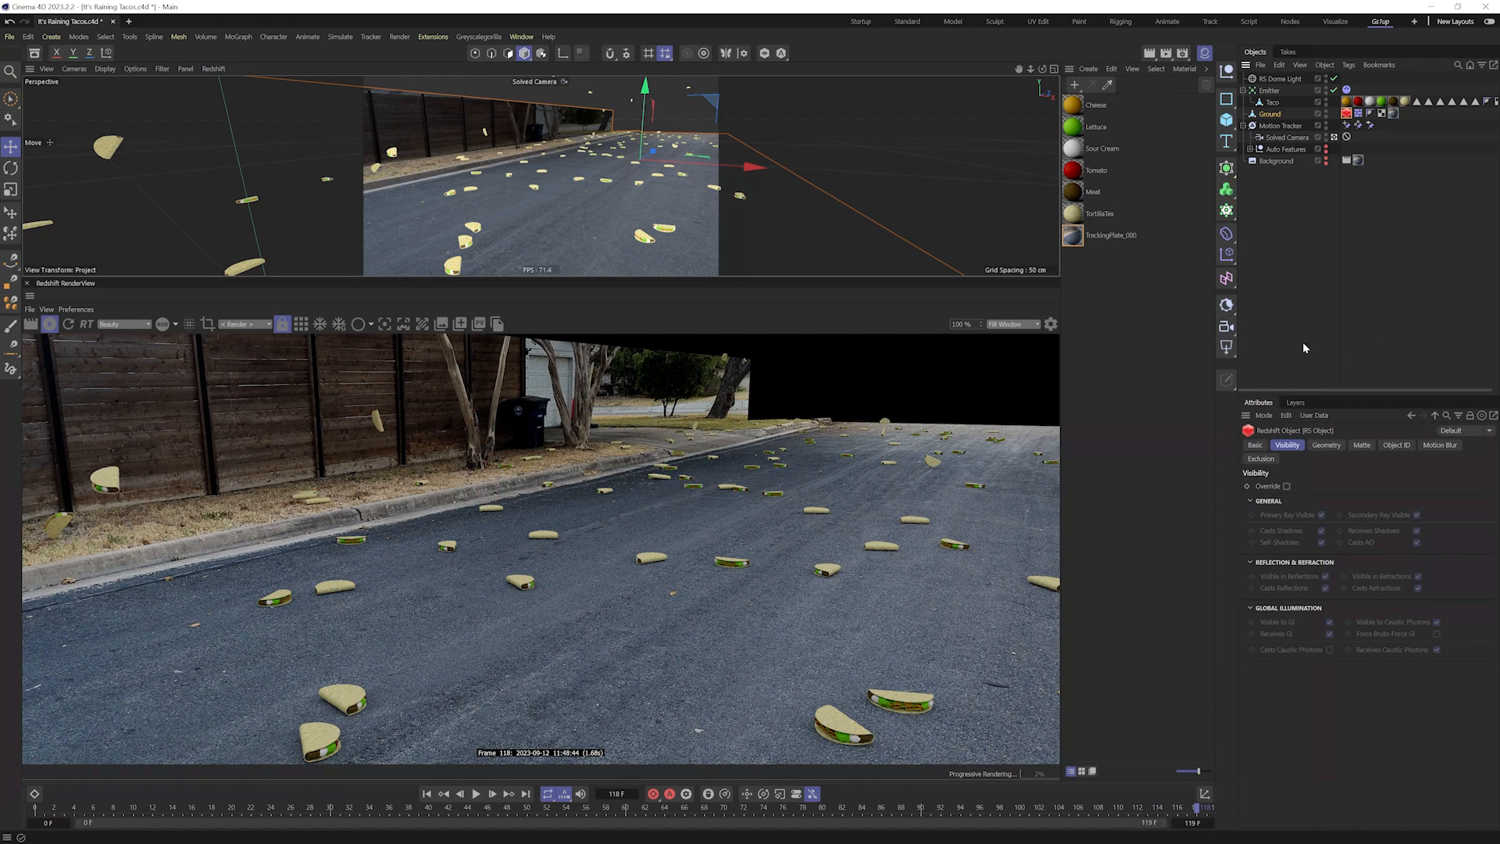
- Override the Matte settings on the Ground's RS Object tag, enabling both the matte and its matte shadow
{"action": "left_click", "coordinate": [1358, 447]}
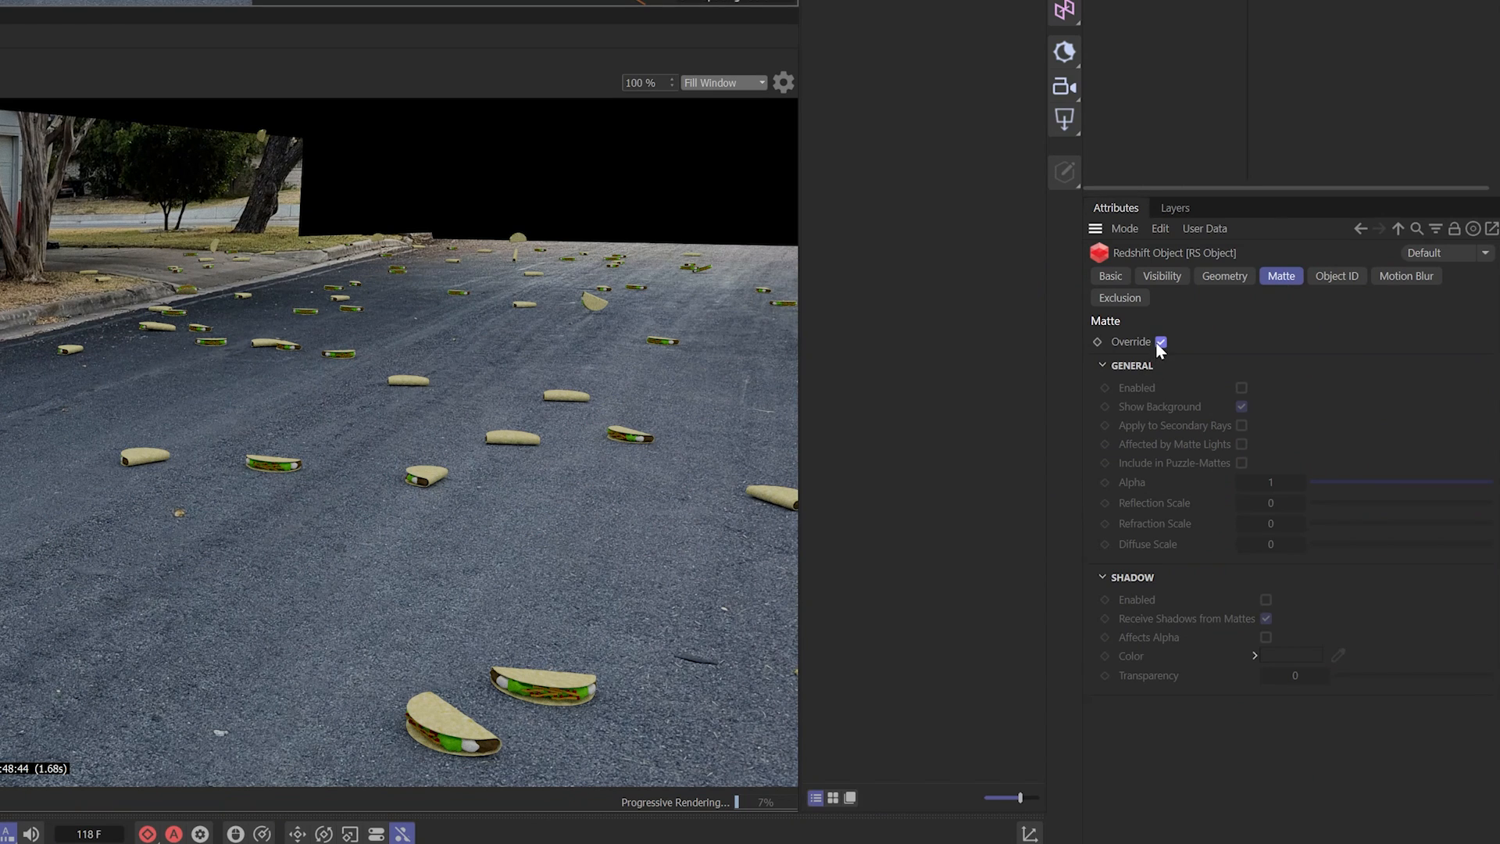
{"action": "left_click", "coordinate": [1242, 387]}
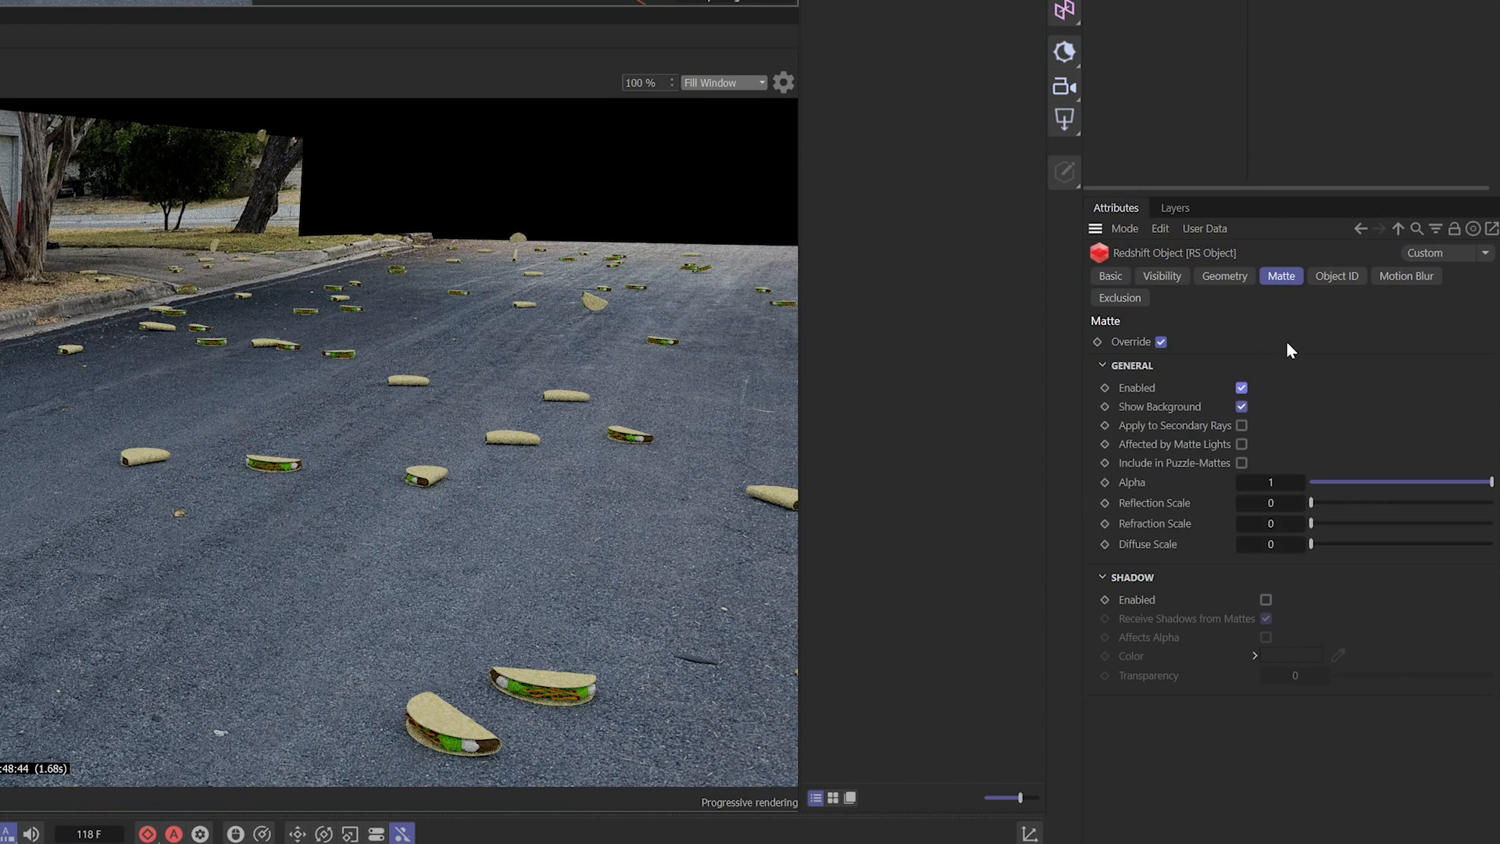
{"action": "left_click", "coordinate": [1266, 599]}
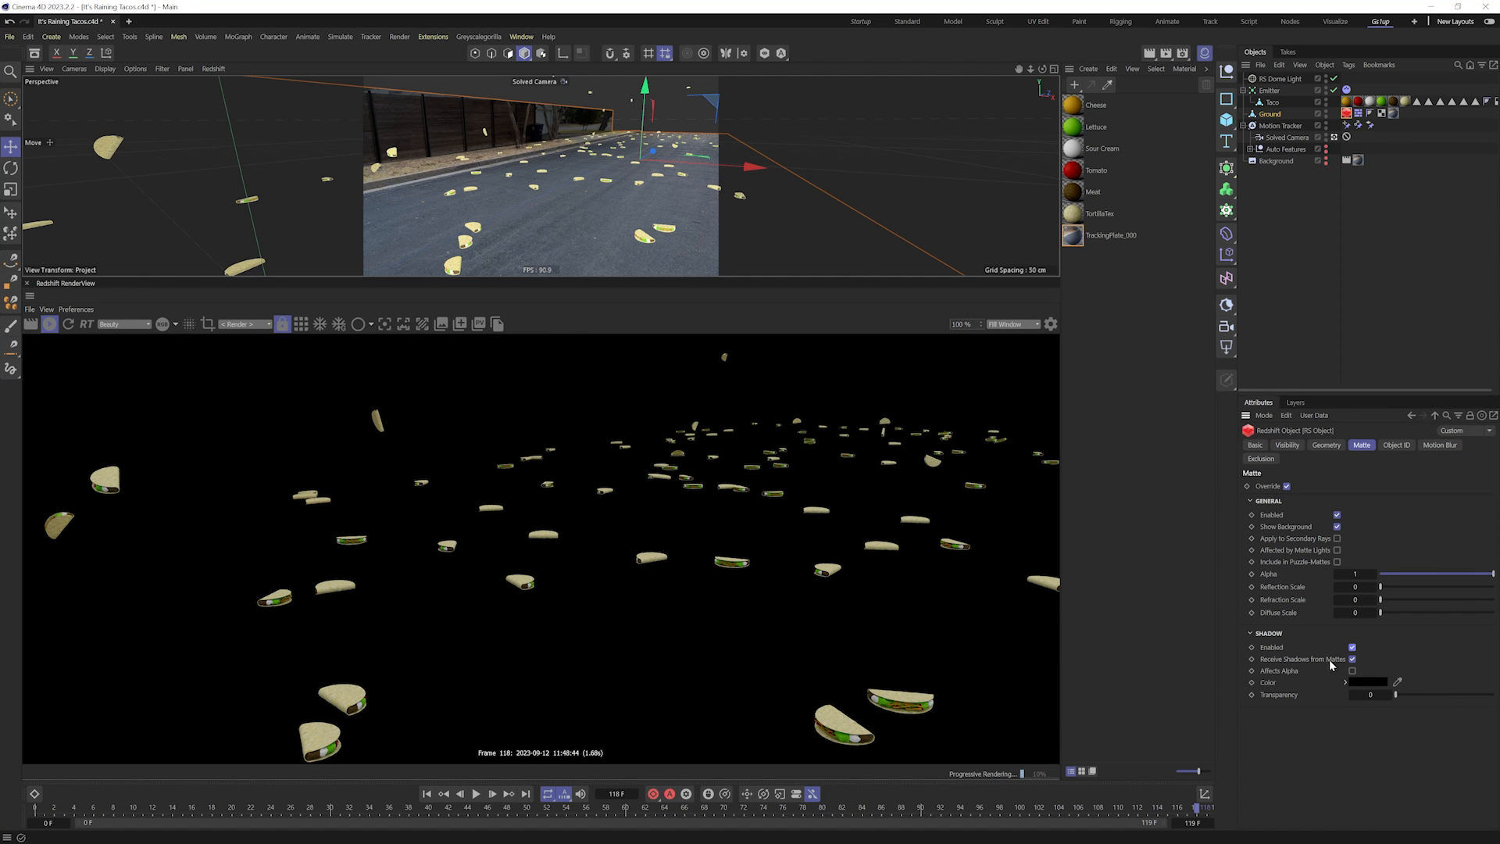
- Display the Shadows pass and disable Receive Shadows from Mattes on the Ground's RS Object tag
{"action": "left_click", "coordinate": [114, 323]}
{"action": "left_click", "coordinate": [117, 344]}
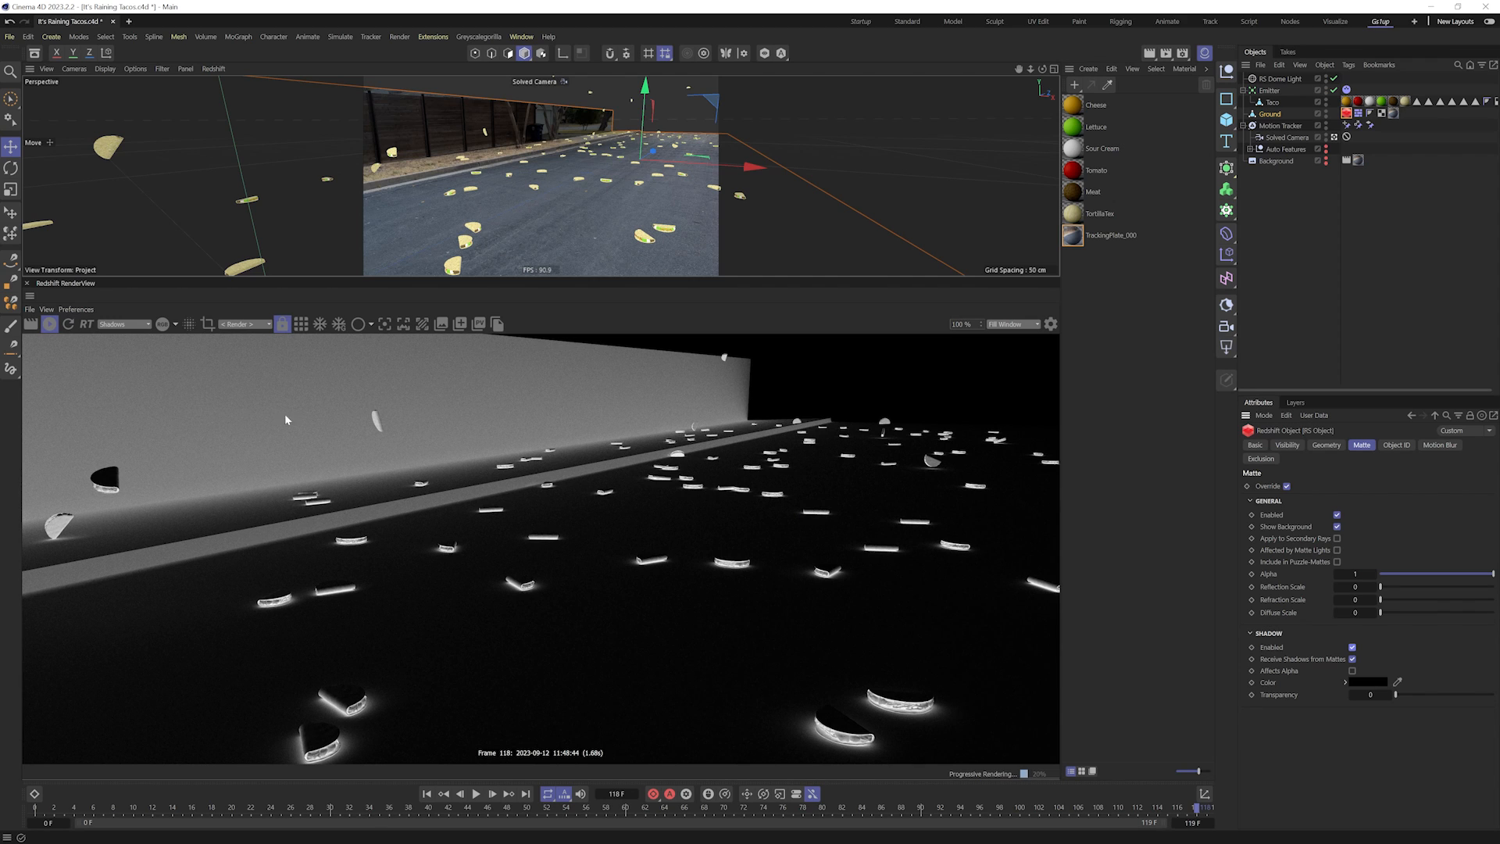
{"action": "left_click", "coordinate": [1352, 660]}
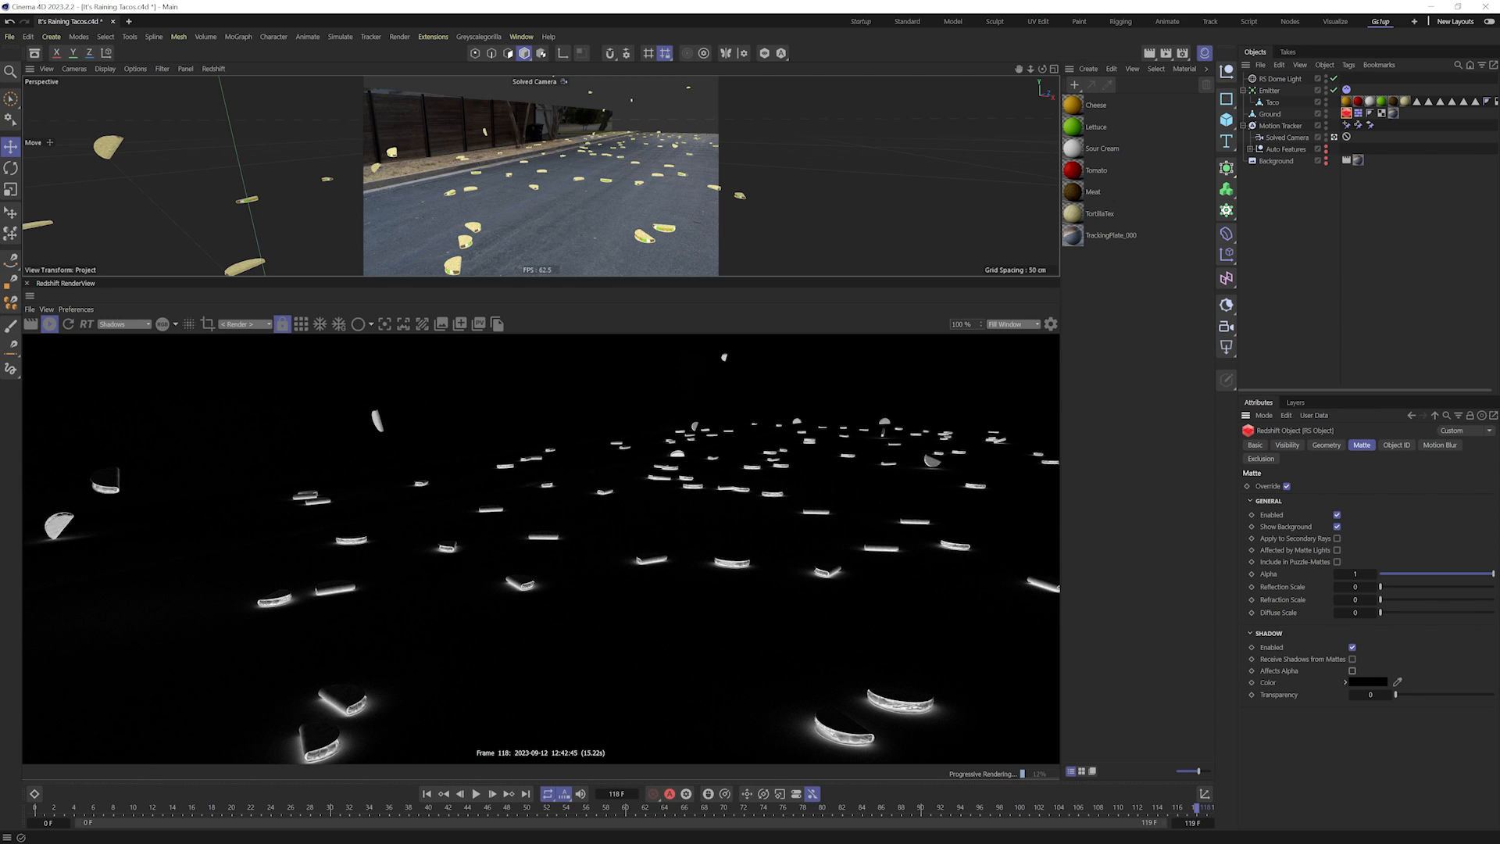
- Inspect the Beauty pass's alpha channel and enable Affects Alpha in the Ground tag's matte shadow settings
{"action": "left_click", "coordinate": [125, 325]}
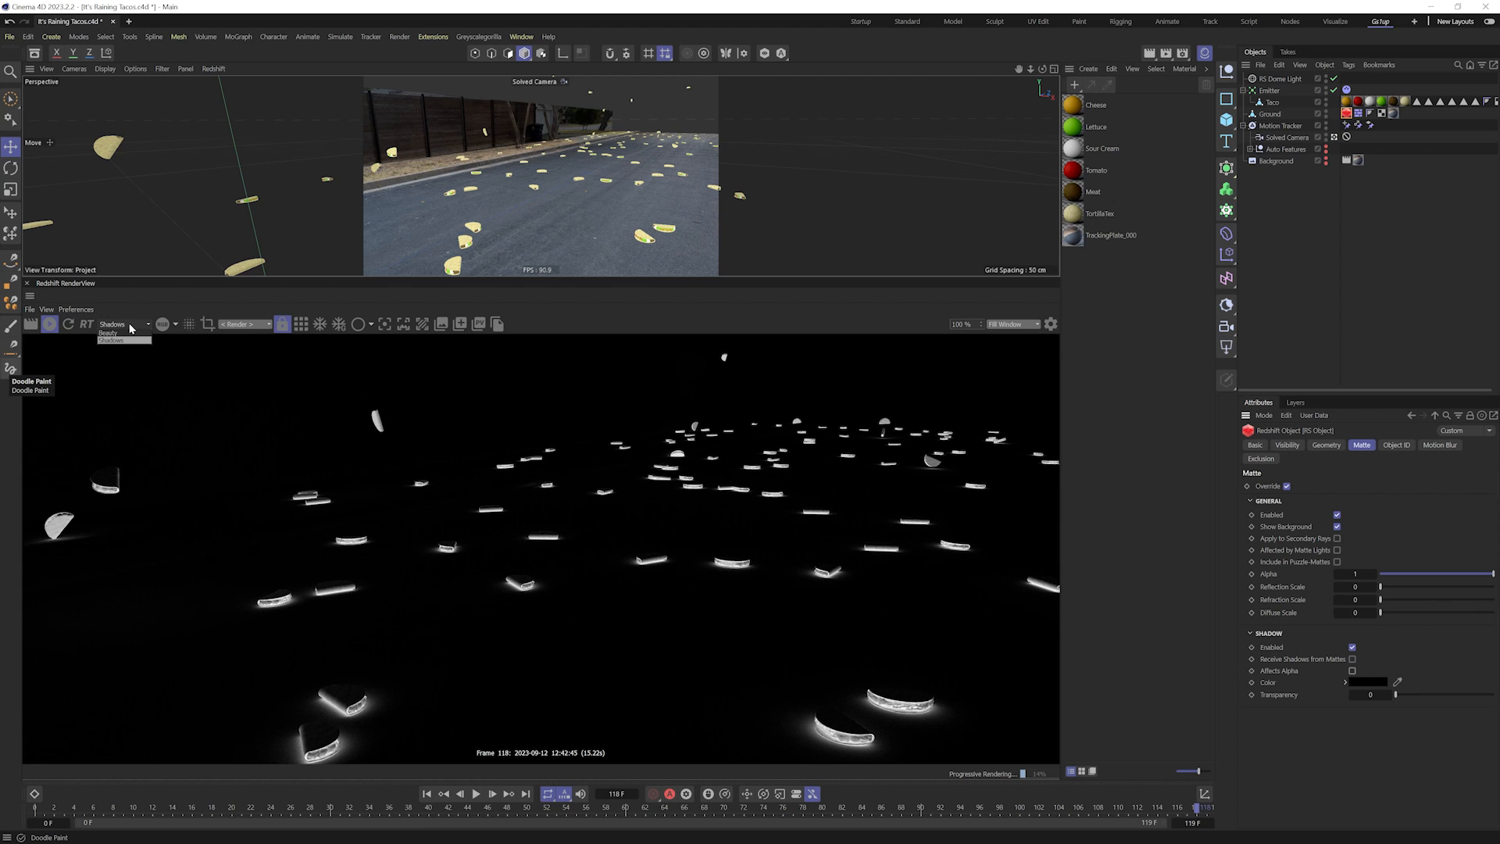
{"action": "left_click", "coordinate": [122, 333]}
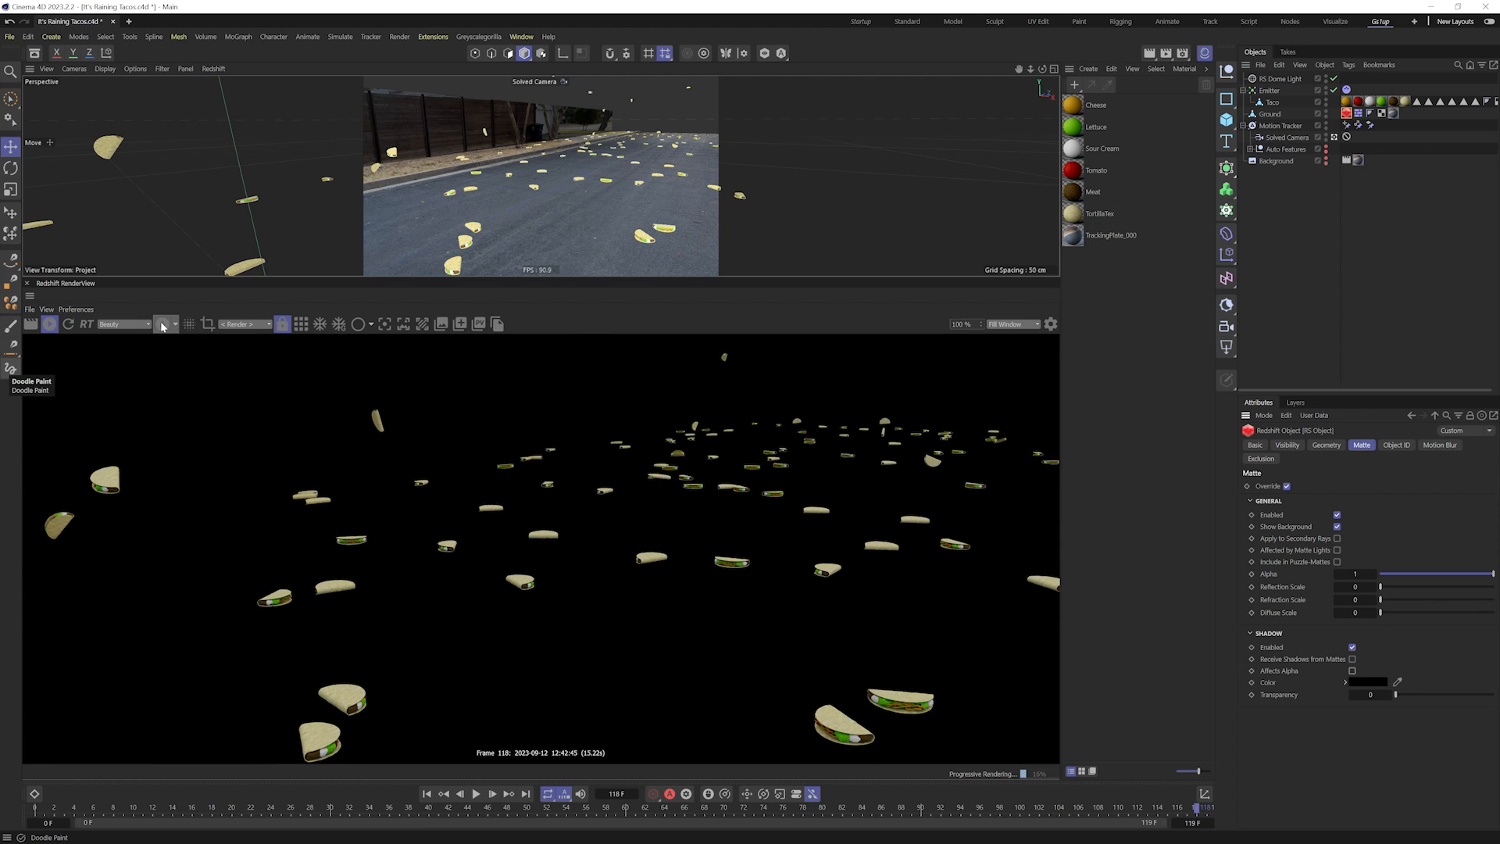
{"action": "left_click", "coordinate": [163, 324]}
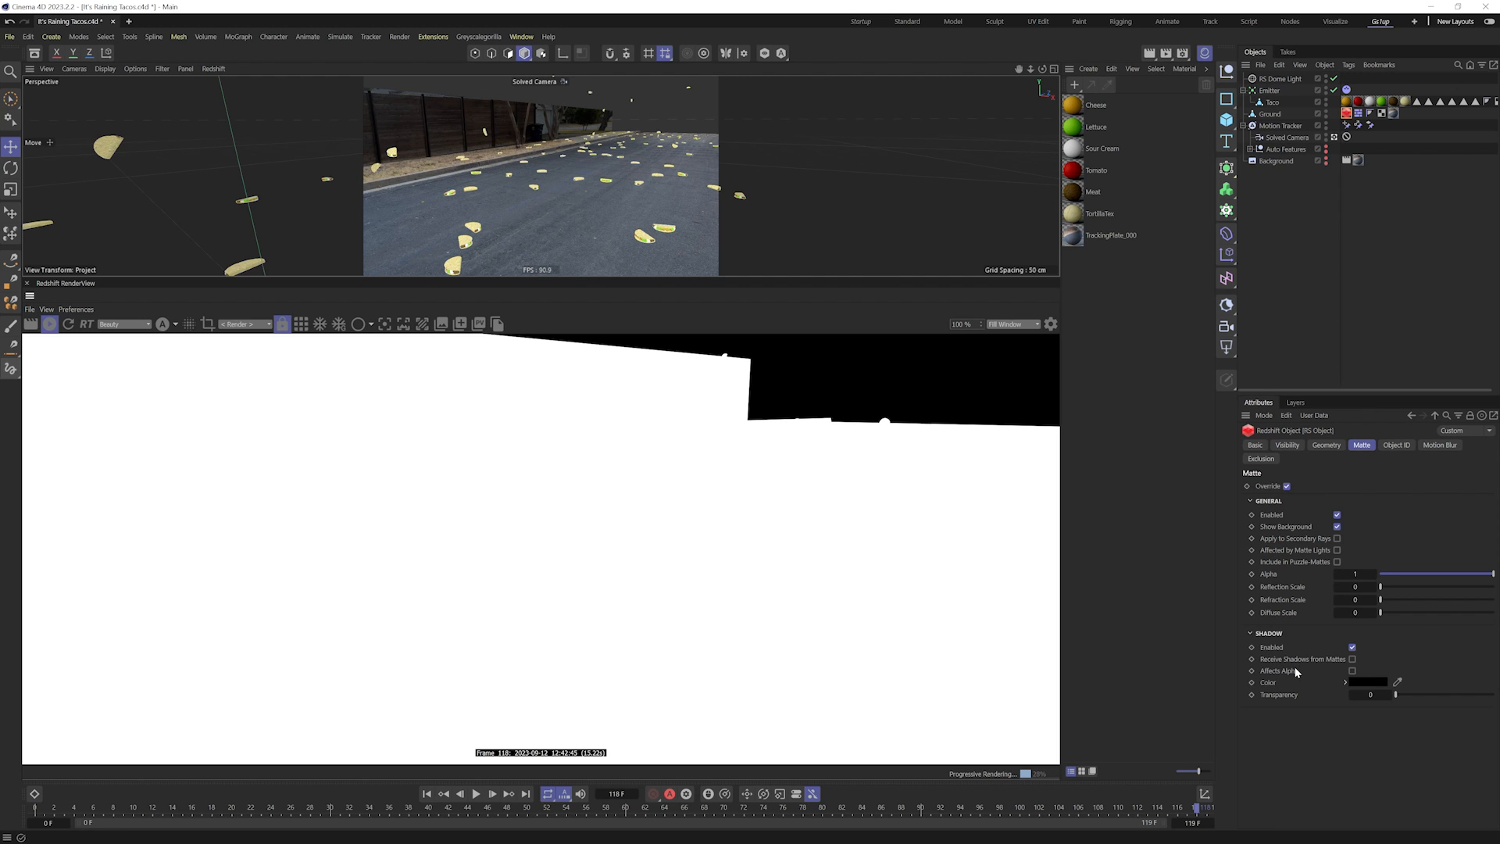
{"action": "left_click", "coordinate": [1352, 671]}
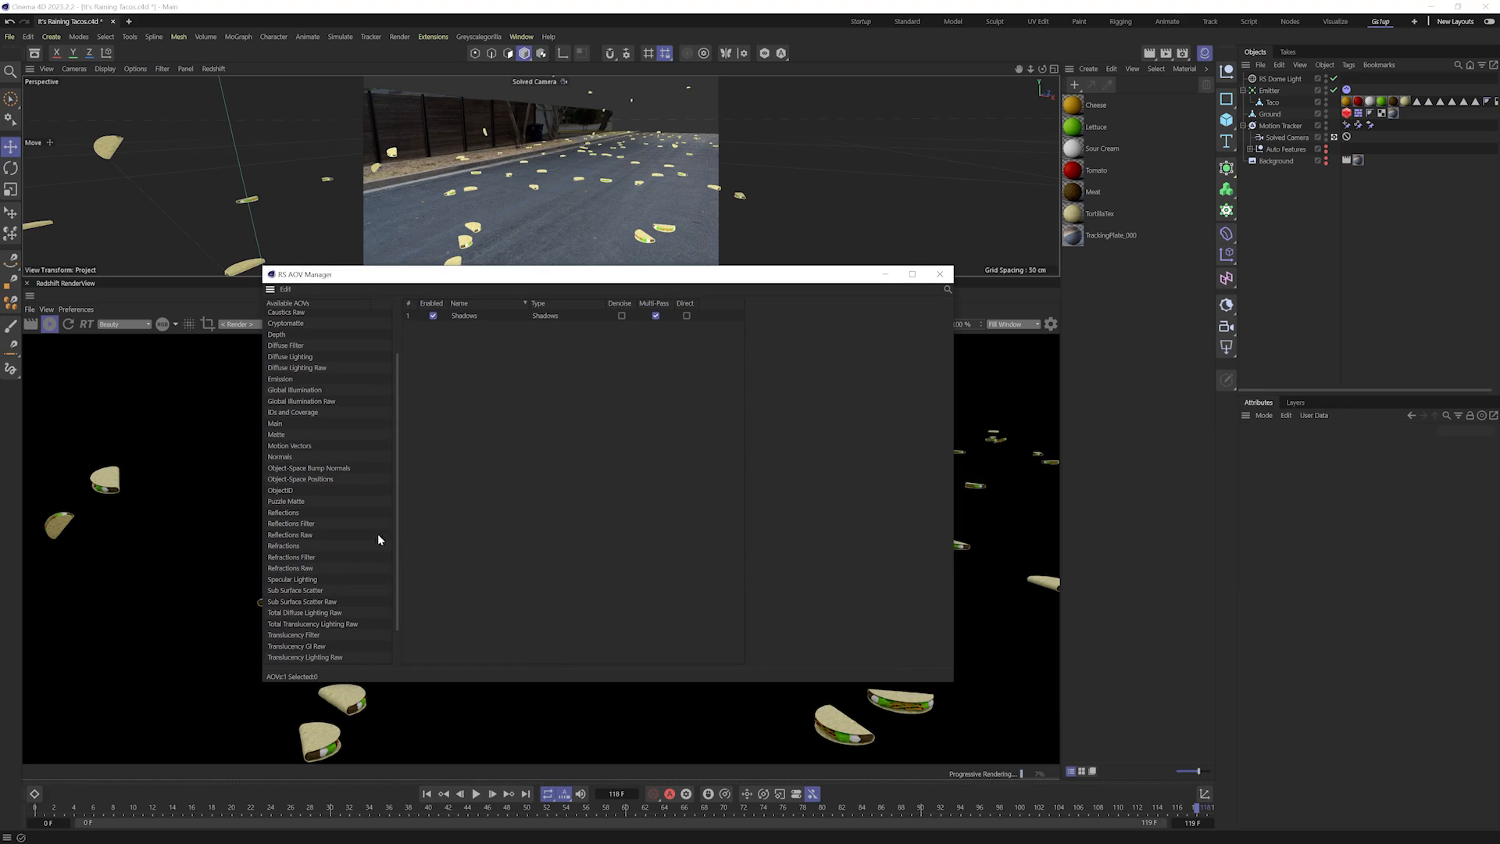
- Add a Puzzle Matte AOV, set its mode to Object ID and raise its Red and Green IDs
{"action": "left_click_drag", "start_coordinate": [270, 501], "coordinate": [597, 380]}
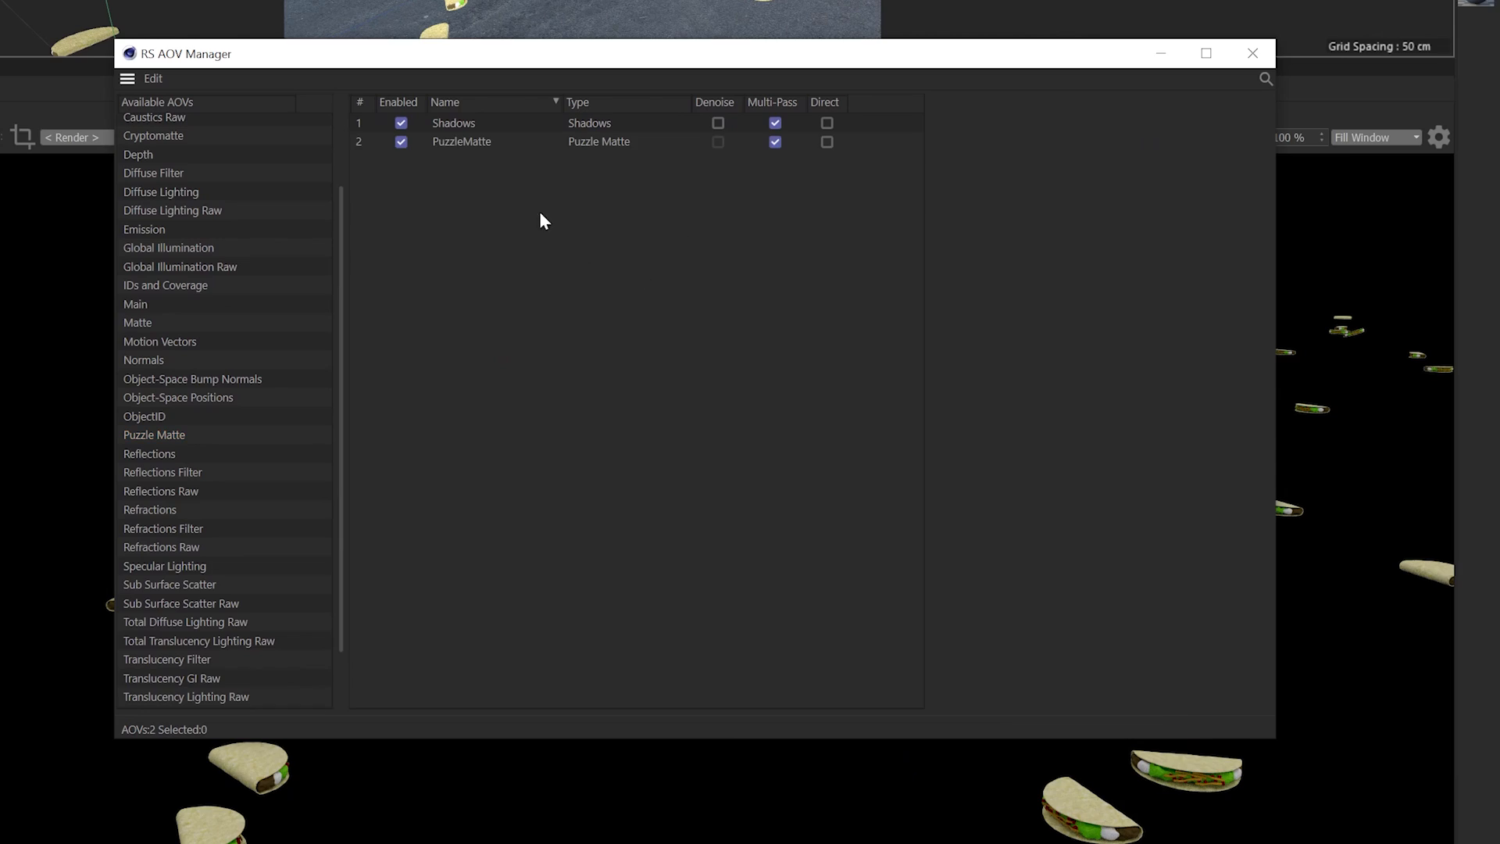
{"action": "left_click", "coordinate": [473, 140]}
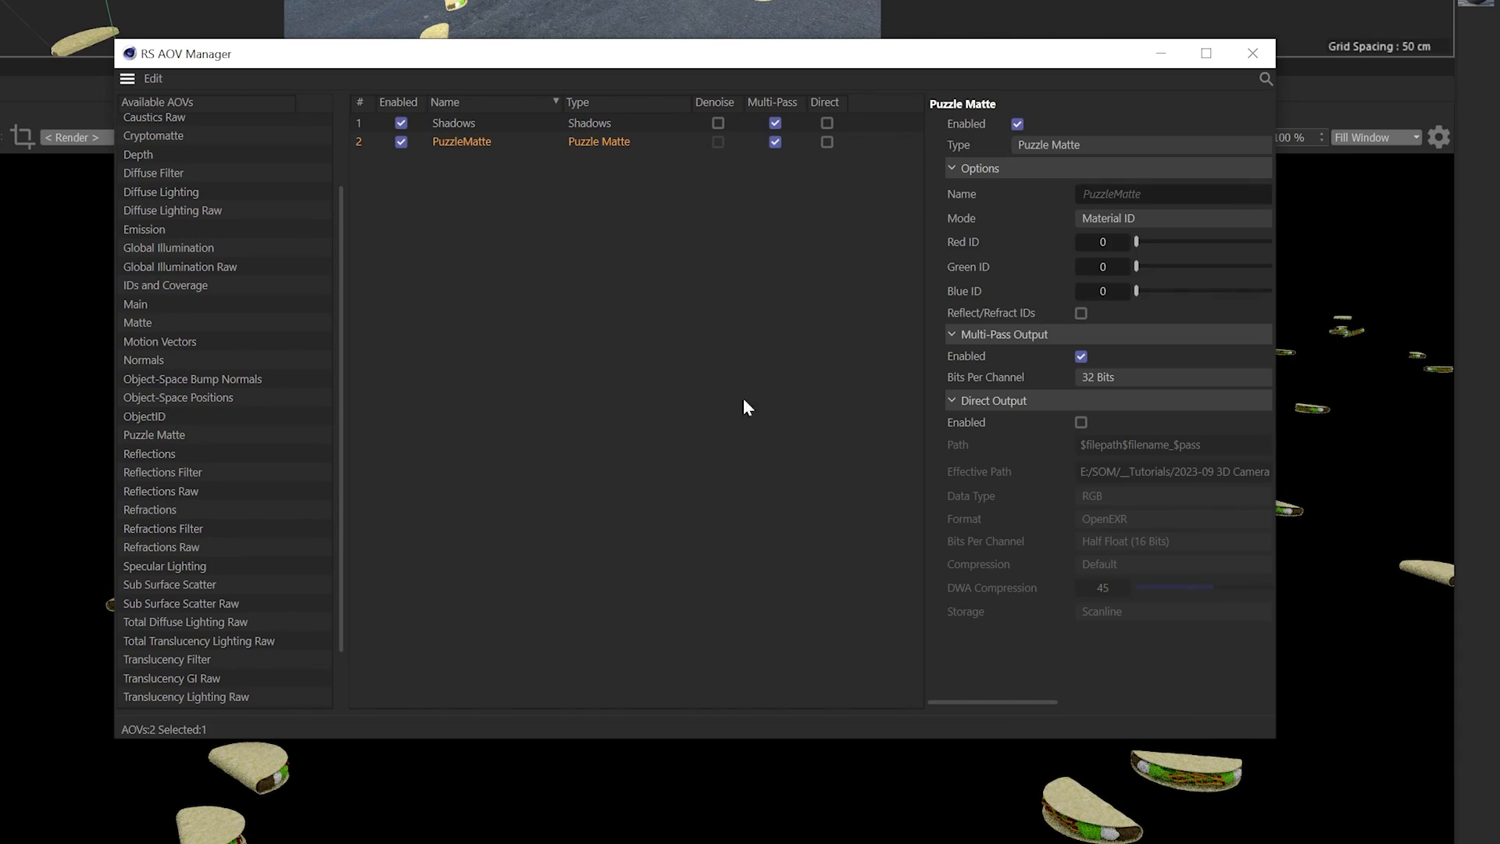
{"action": "left_click", "coordinate": [1121, 217]}
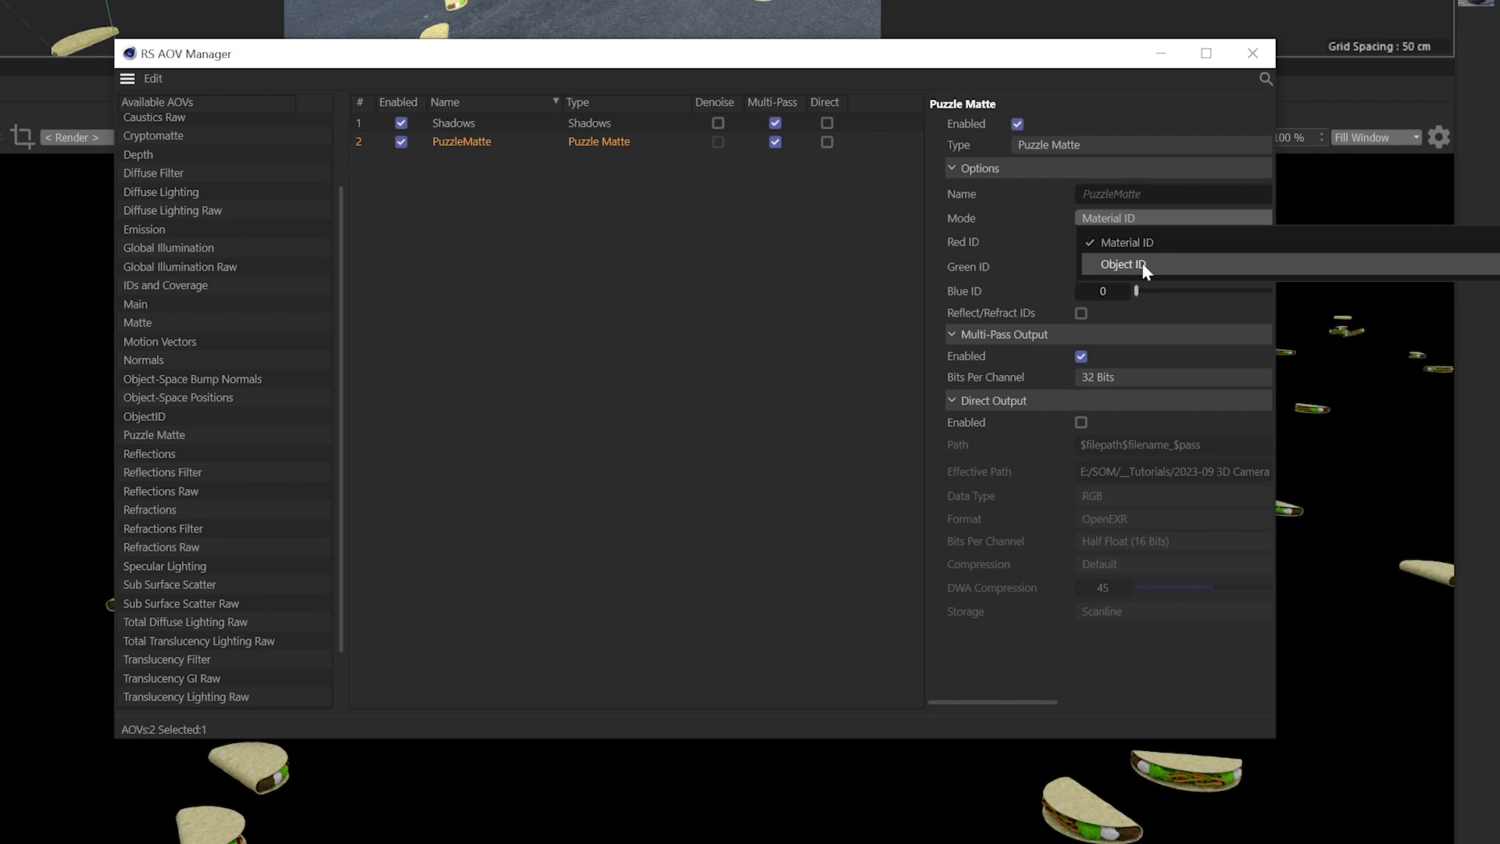
{"action": "left_click", "coordinate": [1142, 264]}
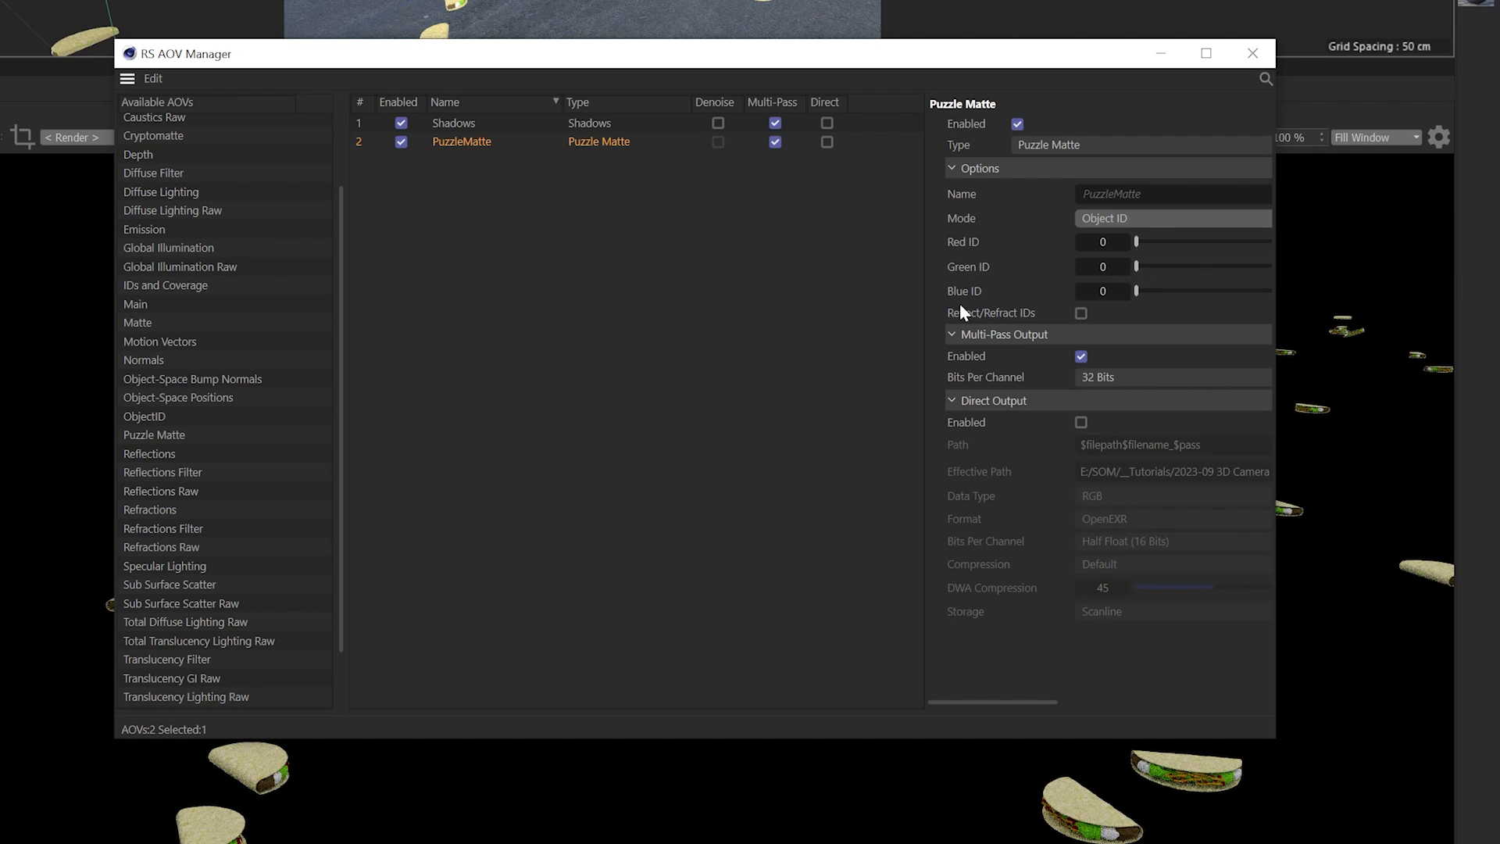
{"action": "left_click", "coordinate": [1123, 242]}
{"action": "left_click", "coordinate": [1125, 266]}
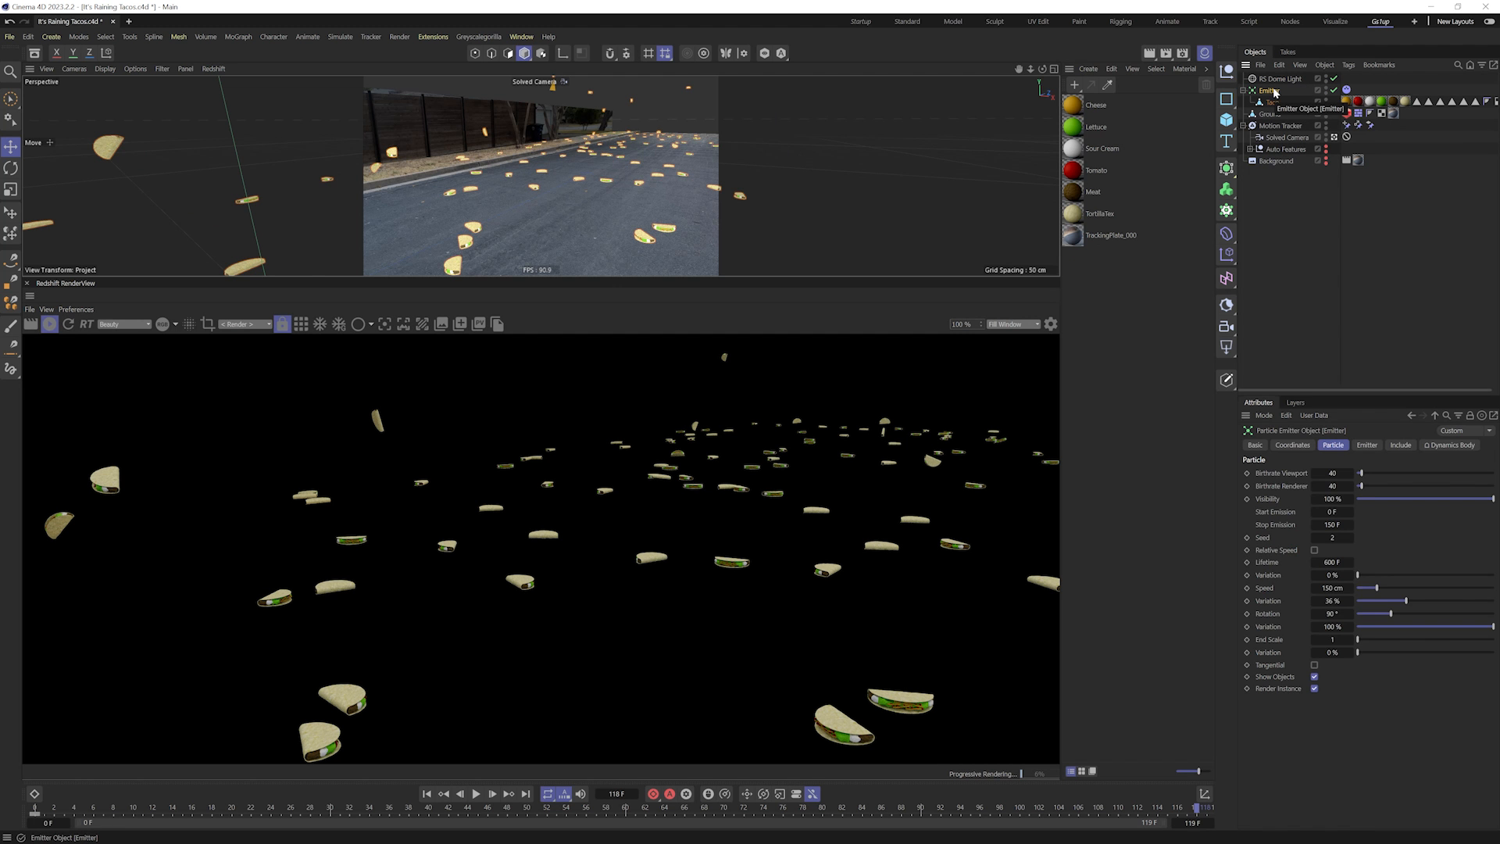
- Add an RS Object tag to the Emitter with its Object ID overridden to 1, and display the PuzzleMatte pass
{"action": "key", "text": "shift+c"}
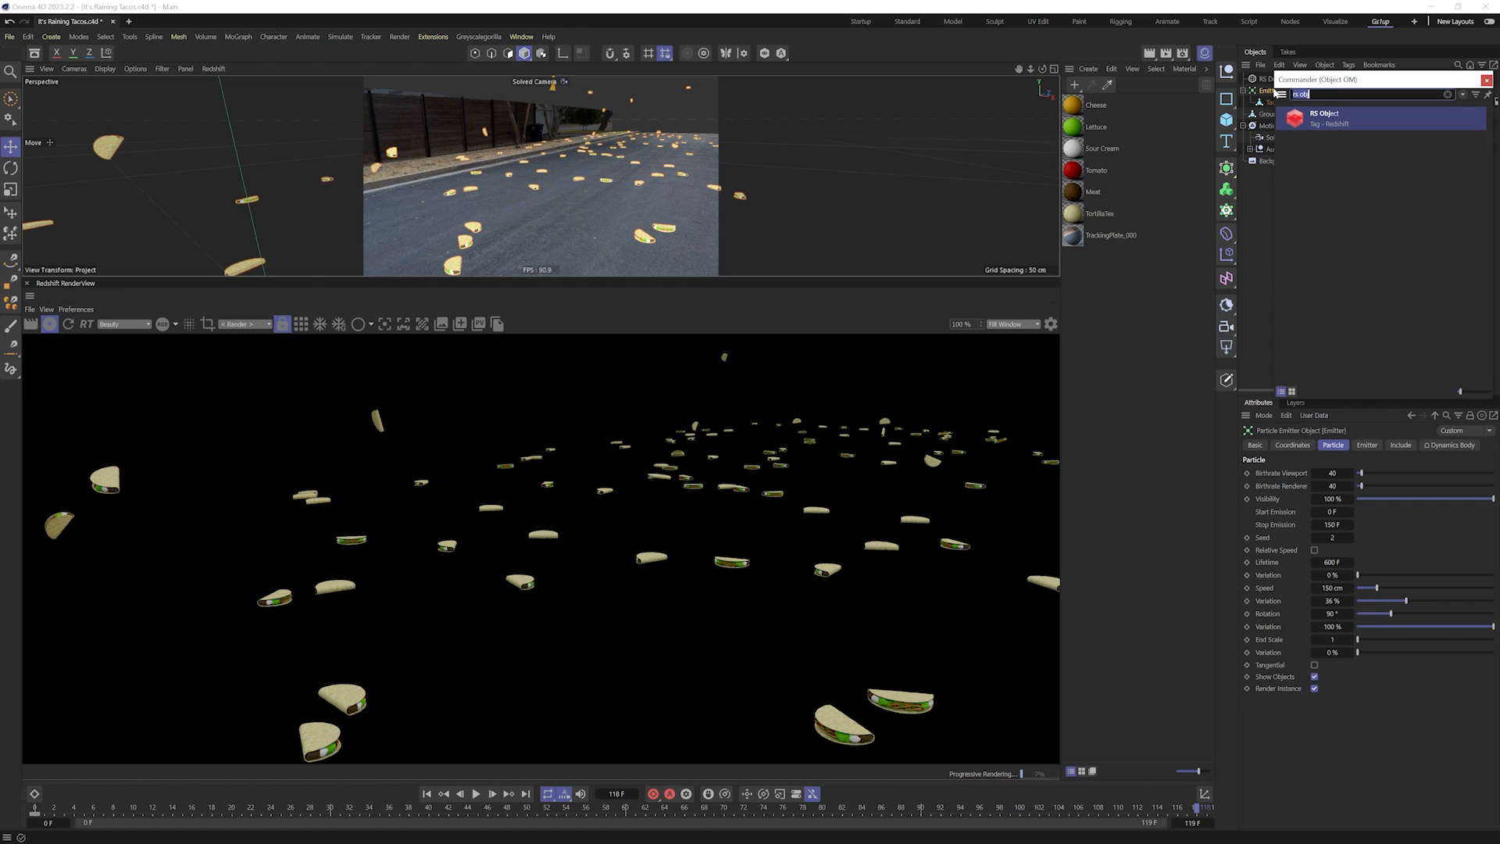
{"action": "key", "text": "Return"}
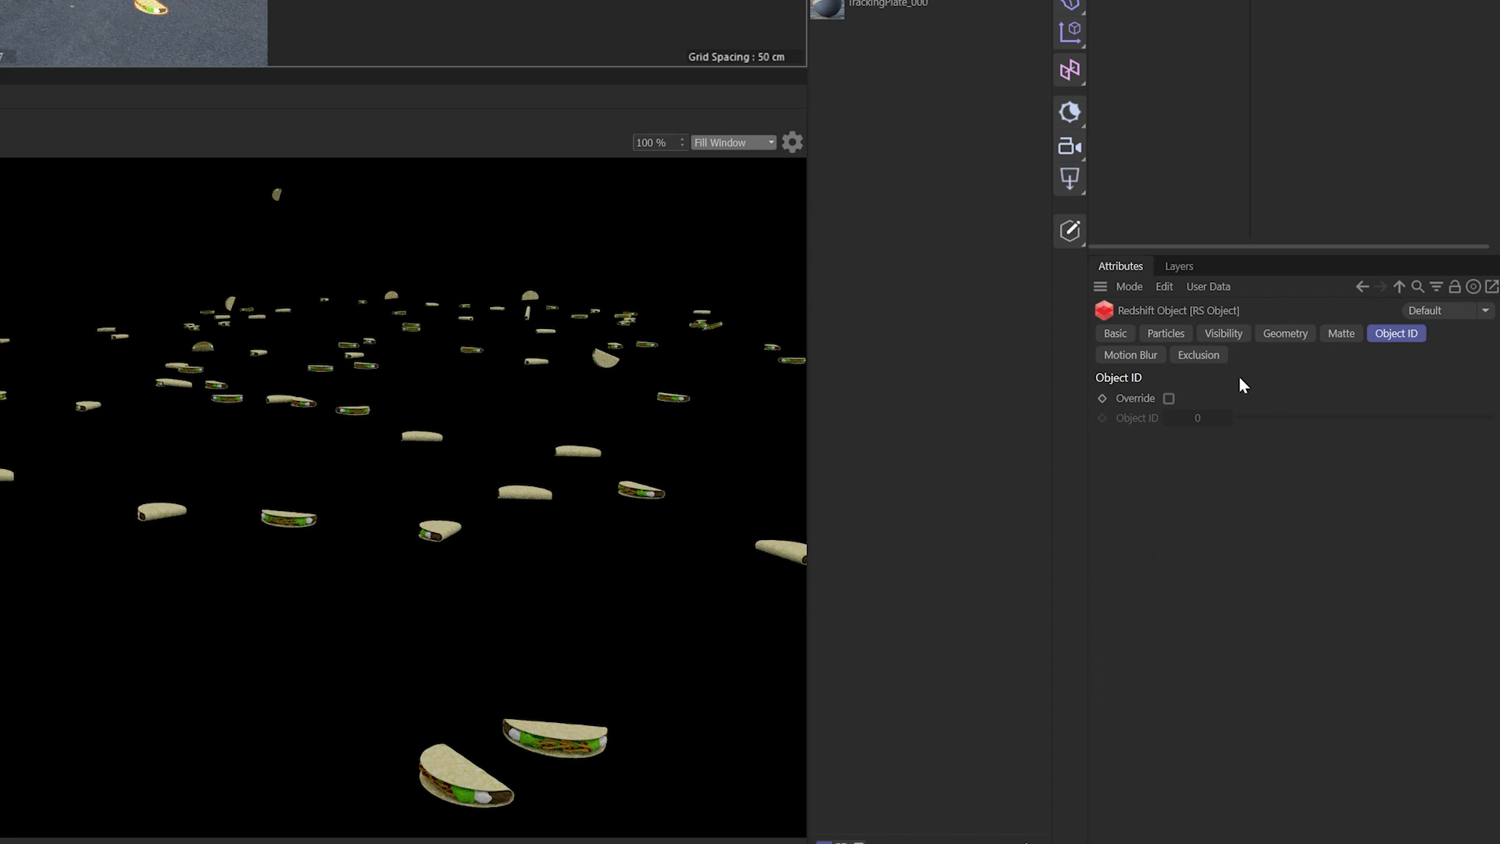
{"action": "left_click", "coordinate": [1168, 398]}
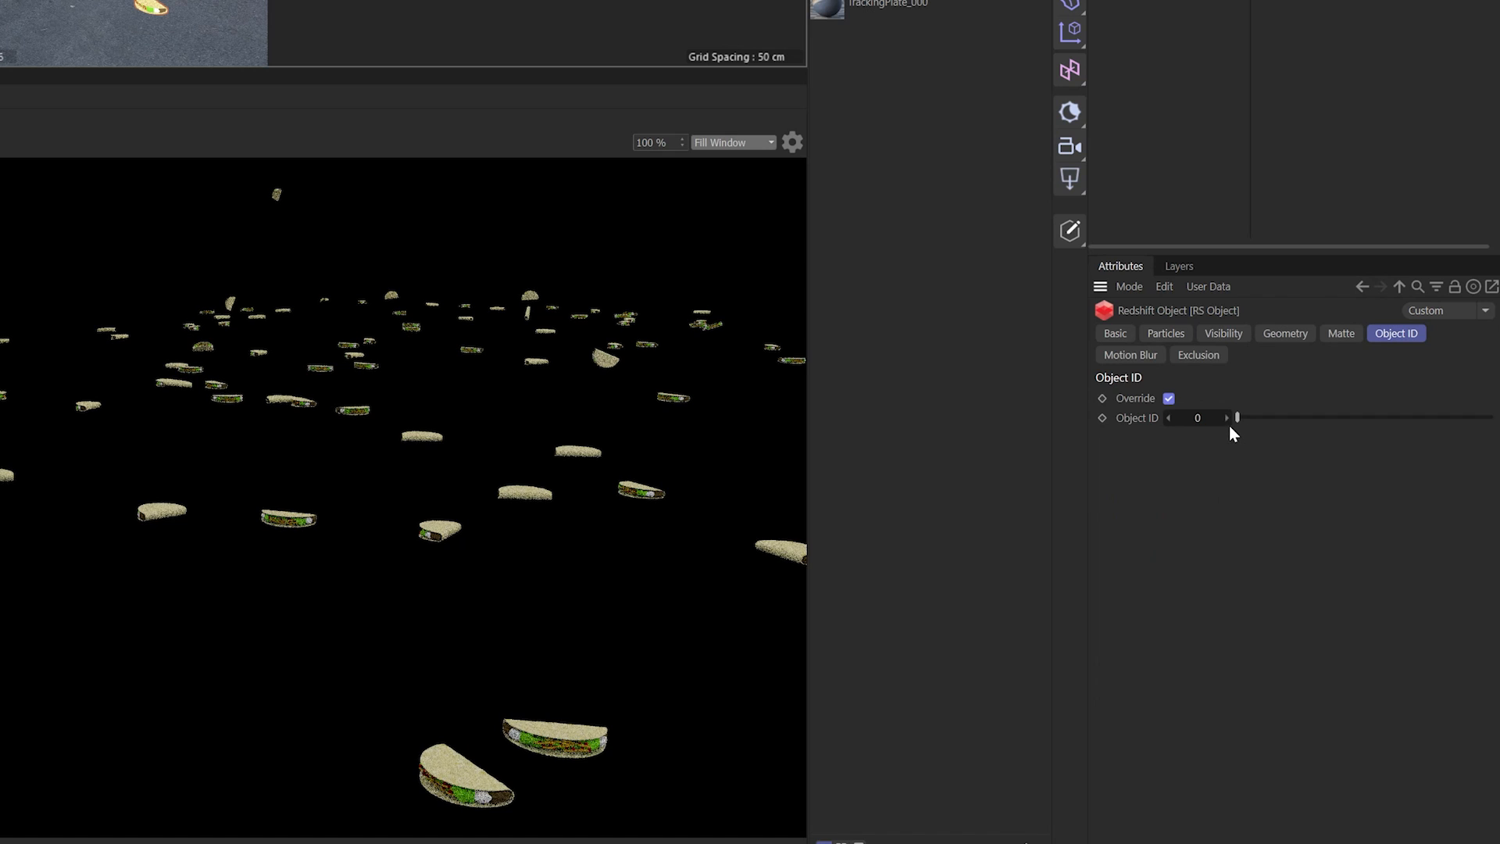
{"action": "left_click", "coordinate": [1226, 418]}
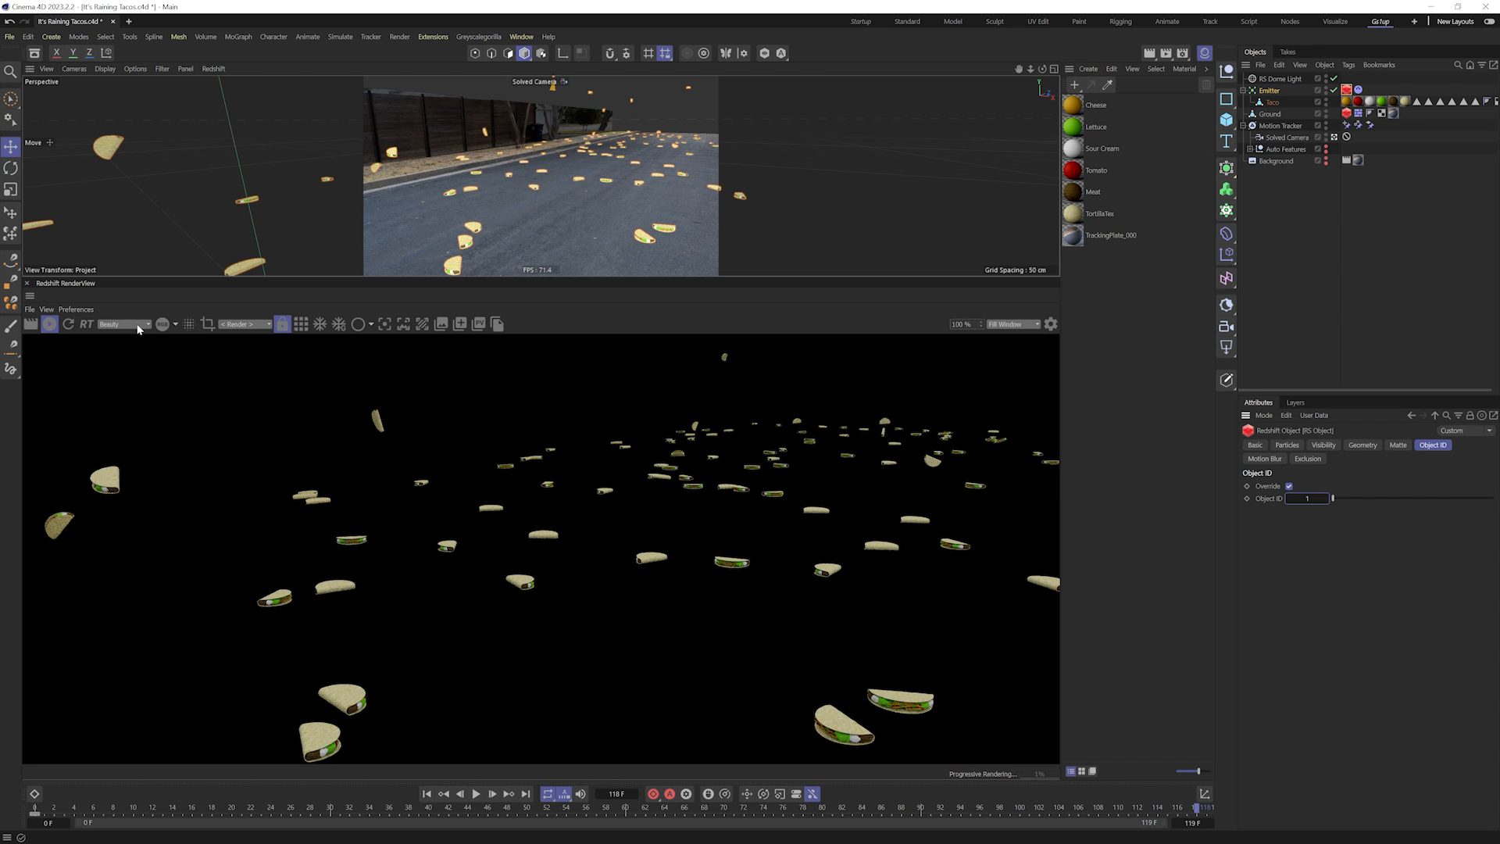
{"action": "left_click", "coordinate": [139, 327]}
{"action": "left_click", "coordinate": [130, 341]}
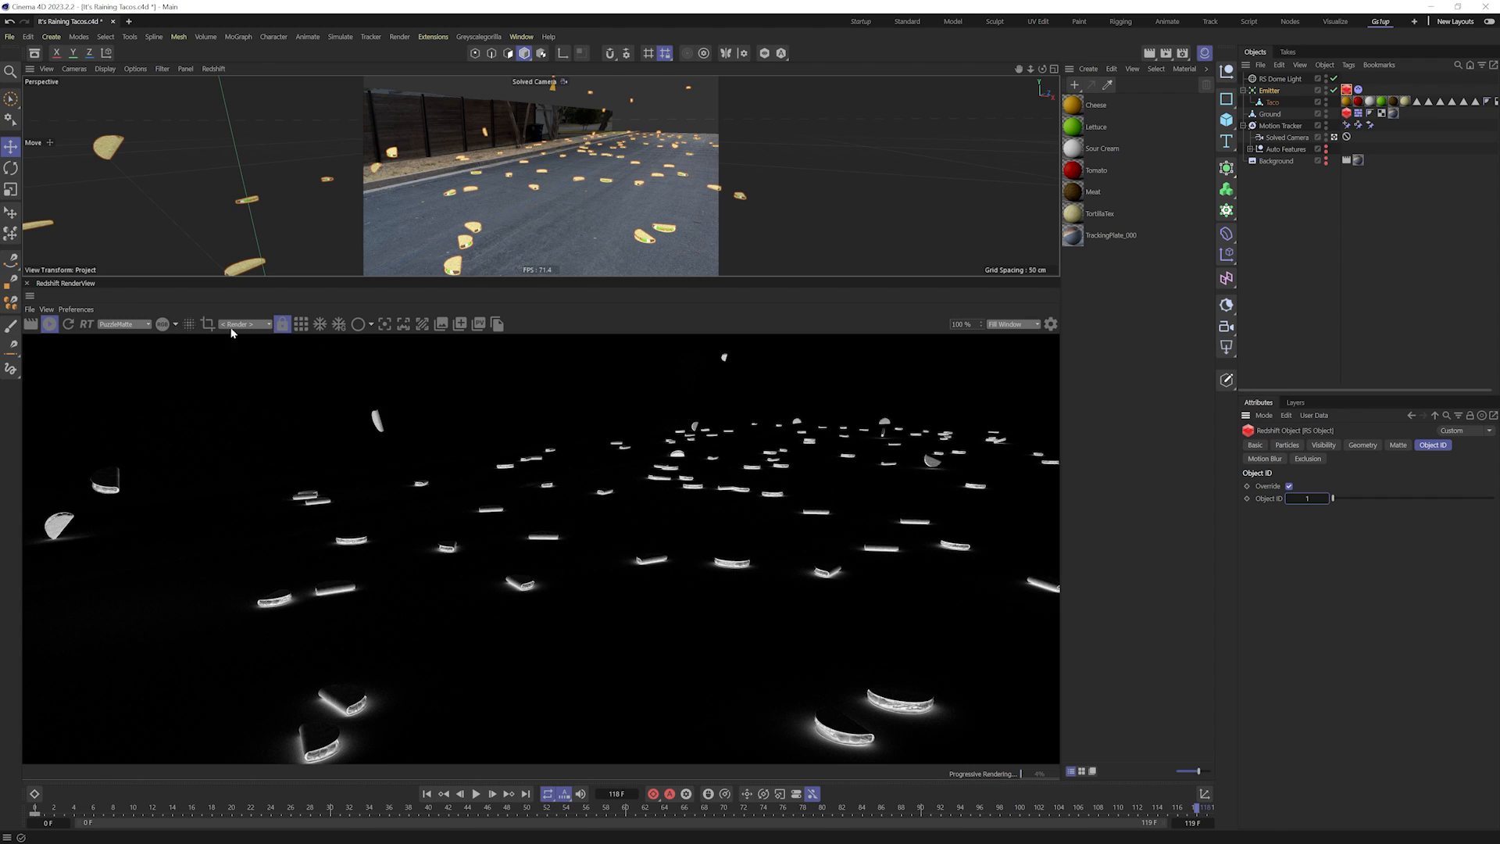
- Switch the Redshift preview to bucket rendering and add a Custom AOV named AO
{"action": "left_click", "coordinate": [300, 324]}
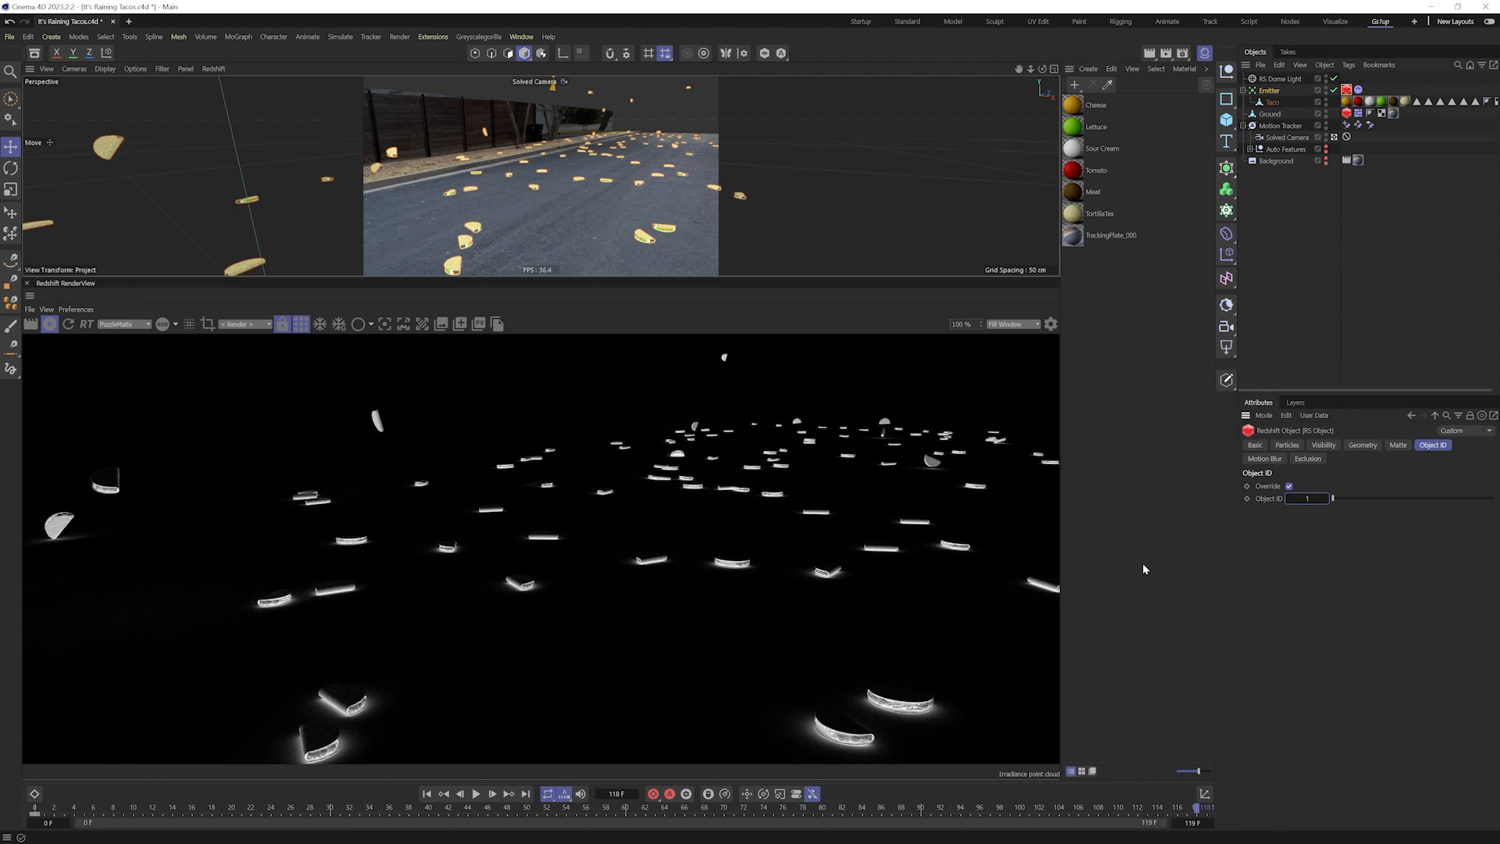
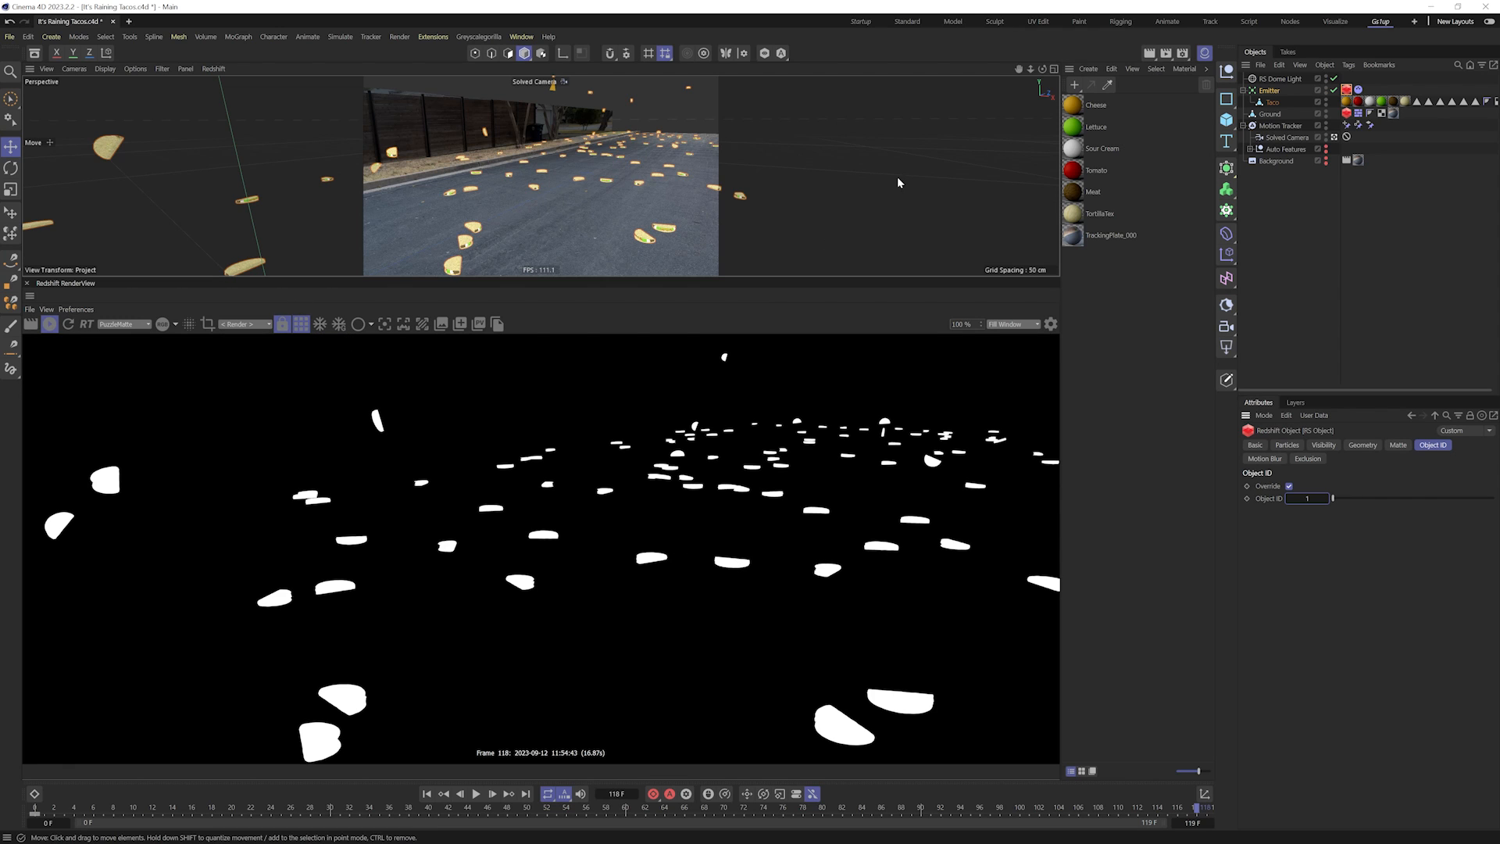
{"action": "left_click_drag", "start_coordinate": [1499, 316], "coordinate": [700, 263]}
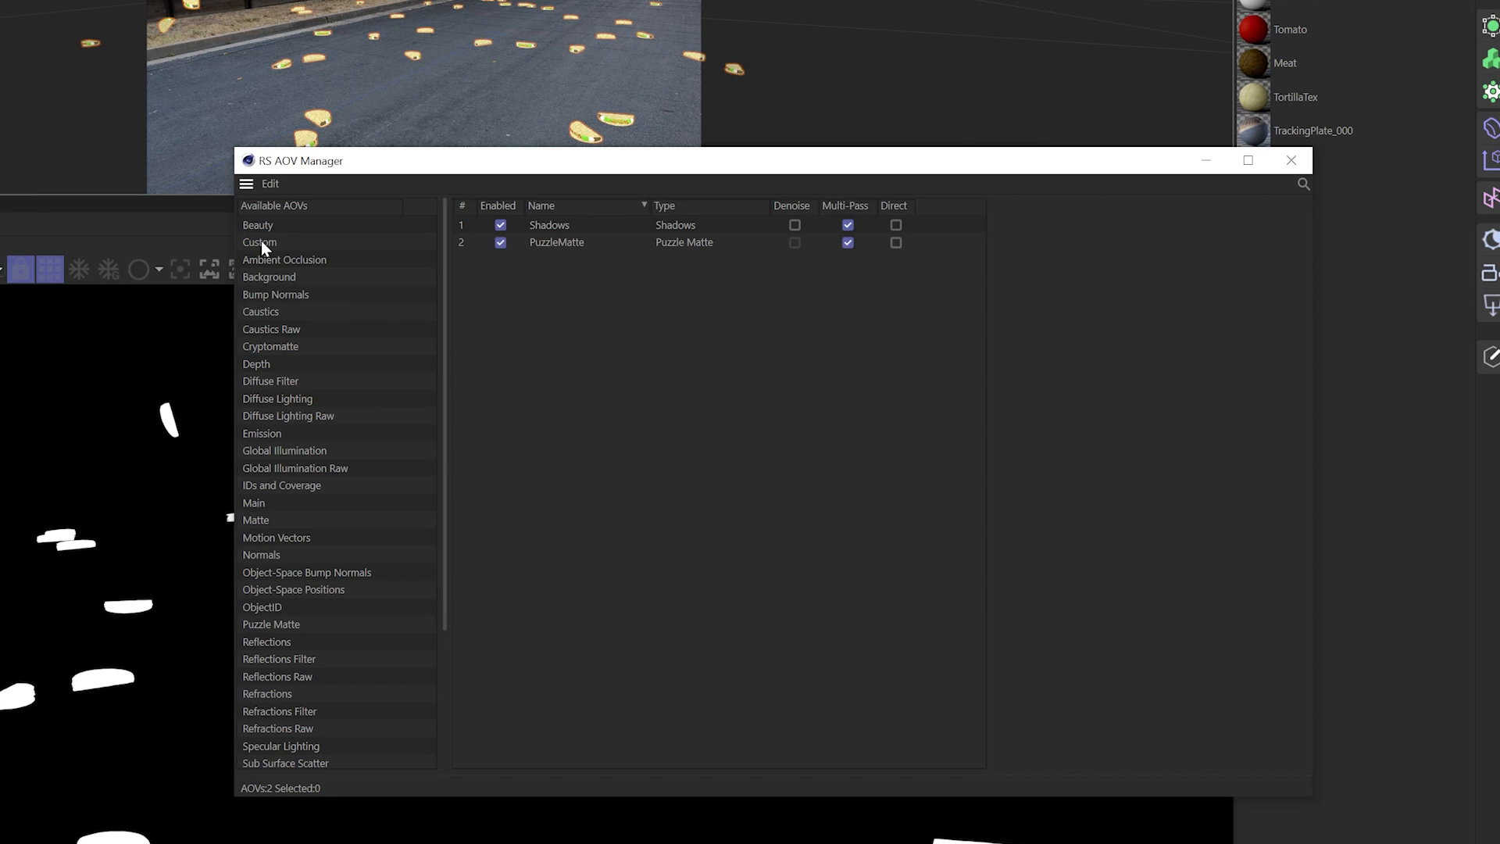
{"action": "left_click_drag", "start_coordinate": [261, 241], "coordinate": [629, 354]}
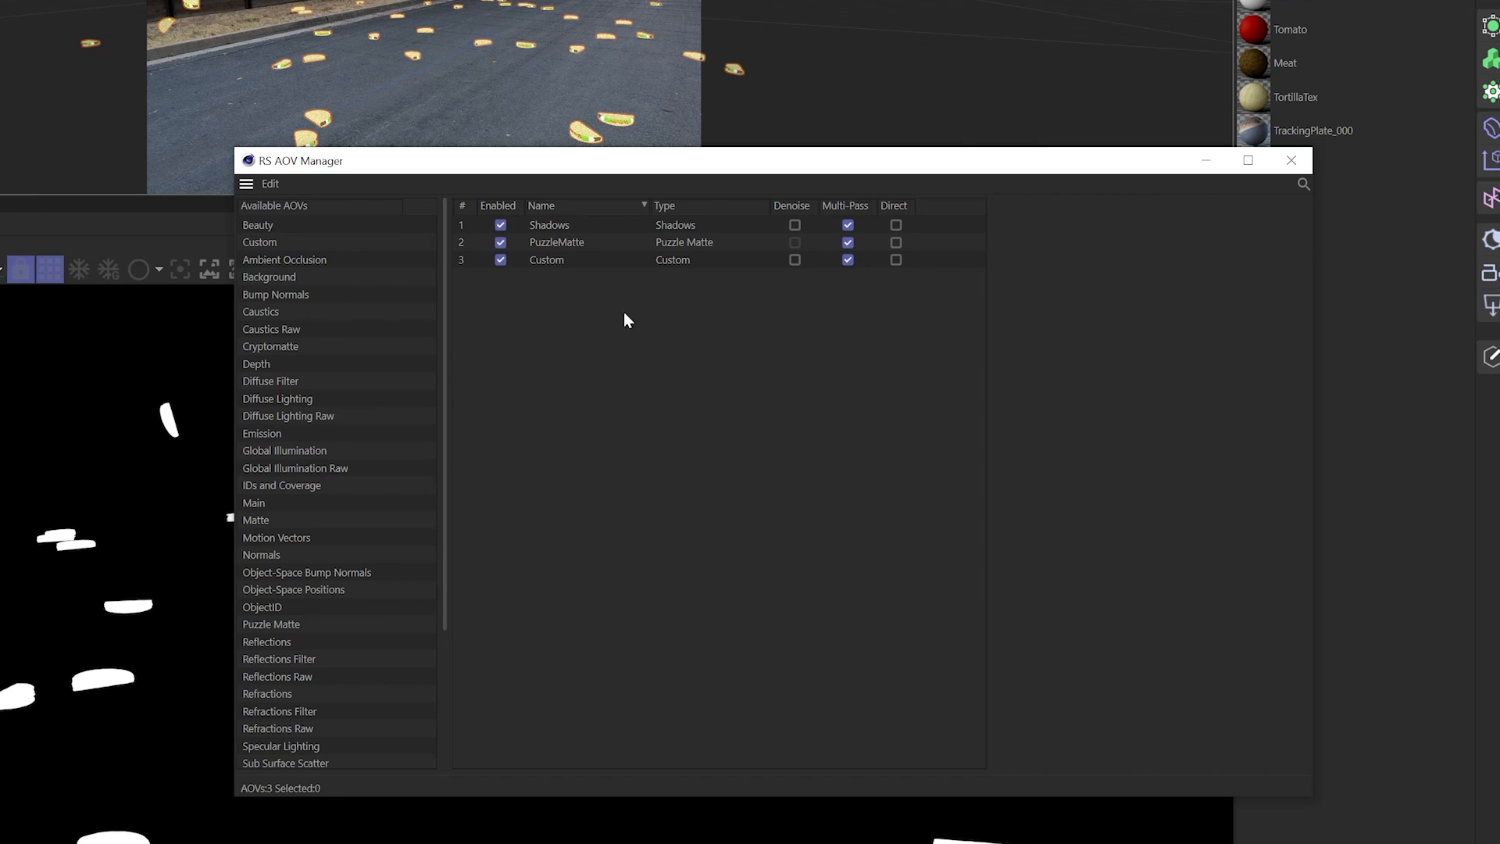
{"action": "left_click", "coordinate": [555, 264]}
{"action": "left_click", "coordinate": [1142, 293]}
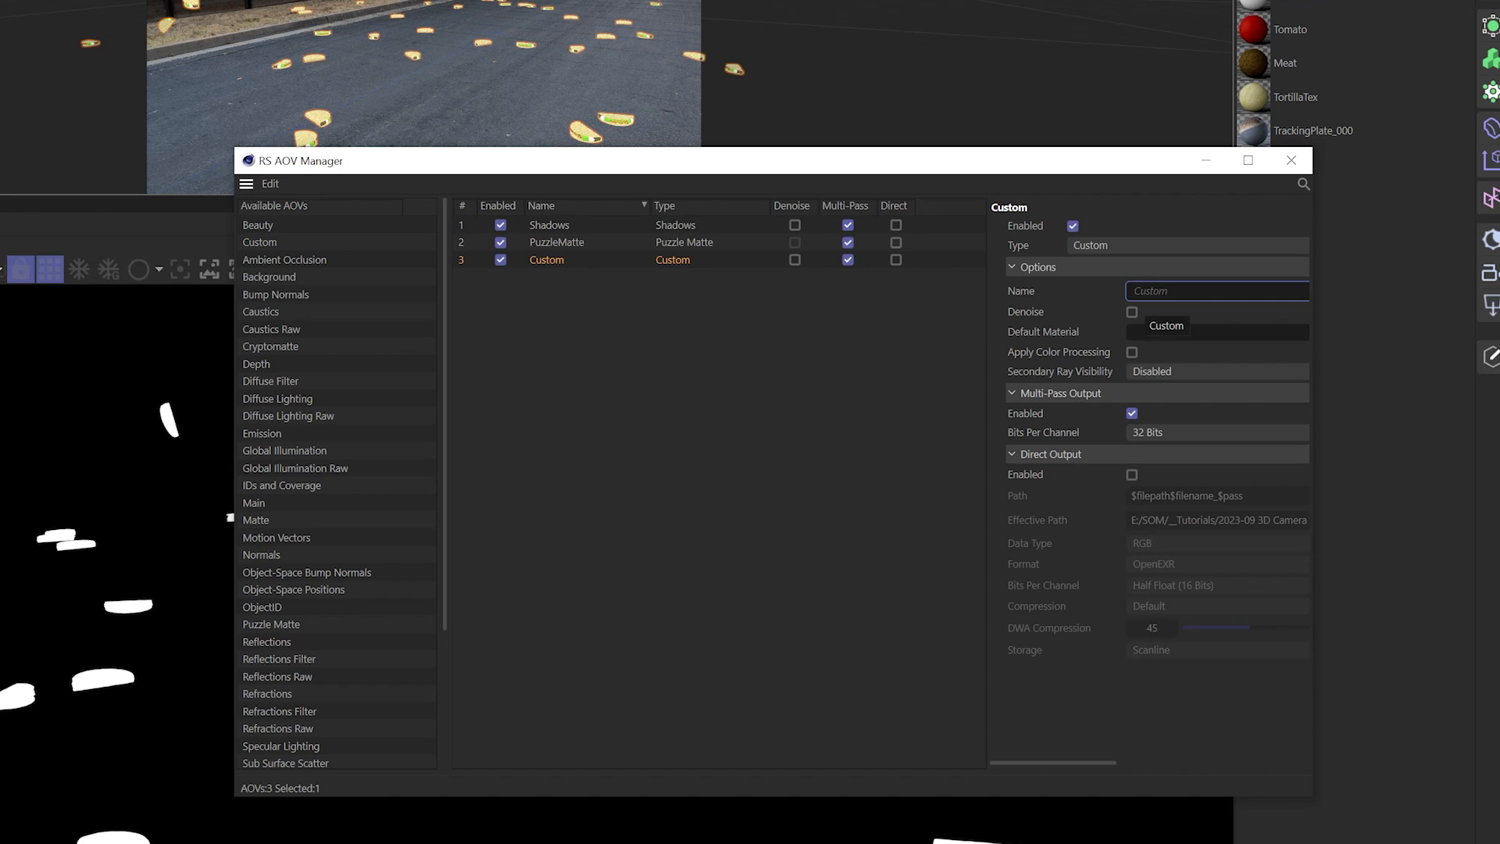
{"action": "type", "text": "AO"}
{"action": "left_click", "coordinate": [793, 448]}
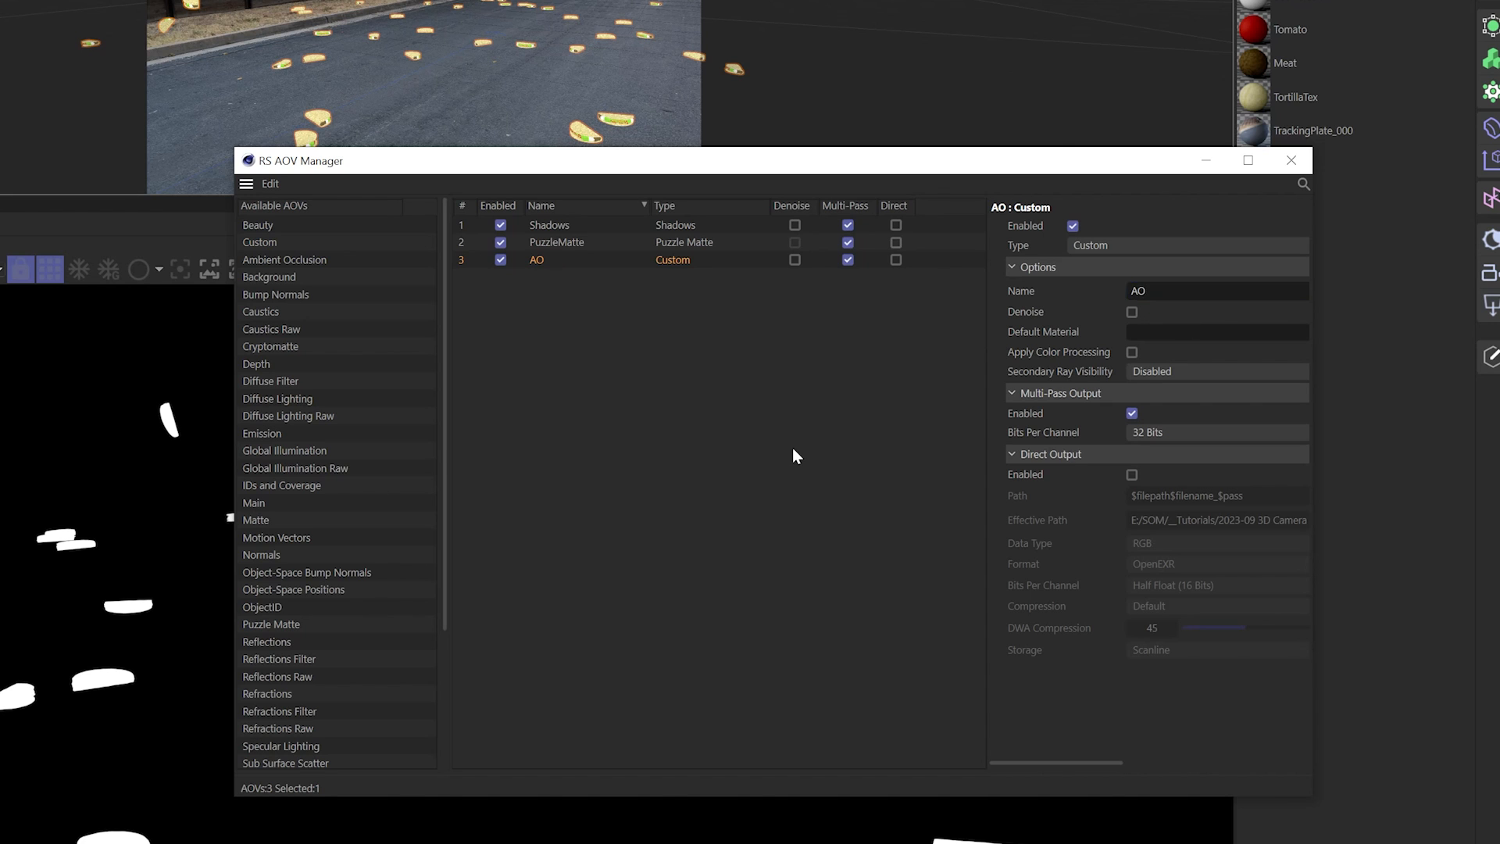
- Create a Redshift AO utility material and assign it as the AO AOV's Default Material
{"action": "left_click", "coordinate": [551, 260]}
{"action": "left_click_drag", "start_coordinate": [646, 158], "coordinate": [579, 163]}
{"action": "left_click_drag", "start_coordinate": [620, 258], "coordinate": [486, 228]}
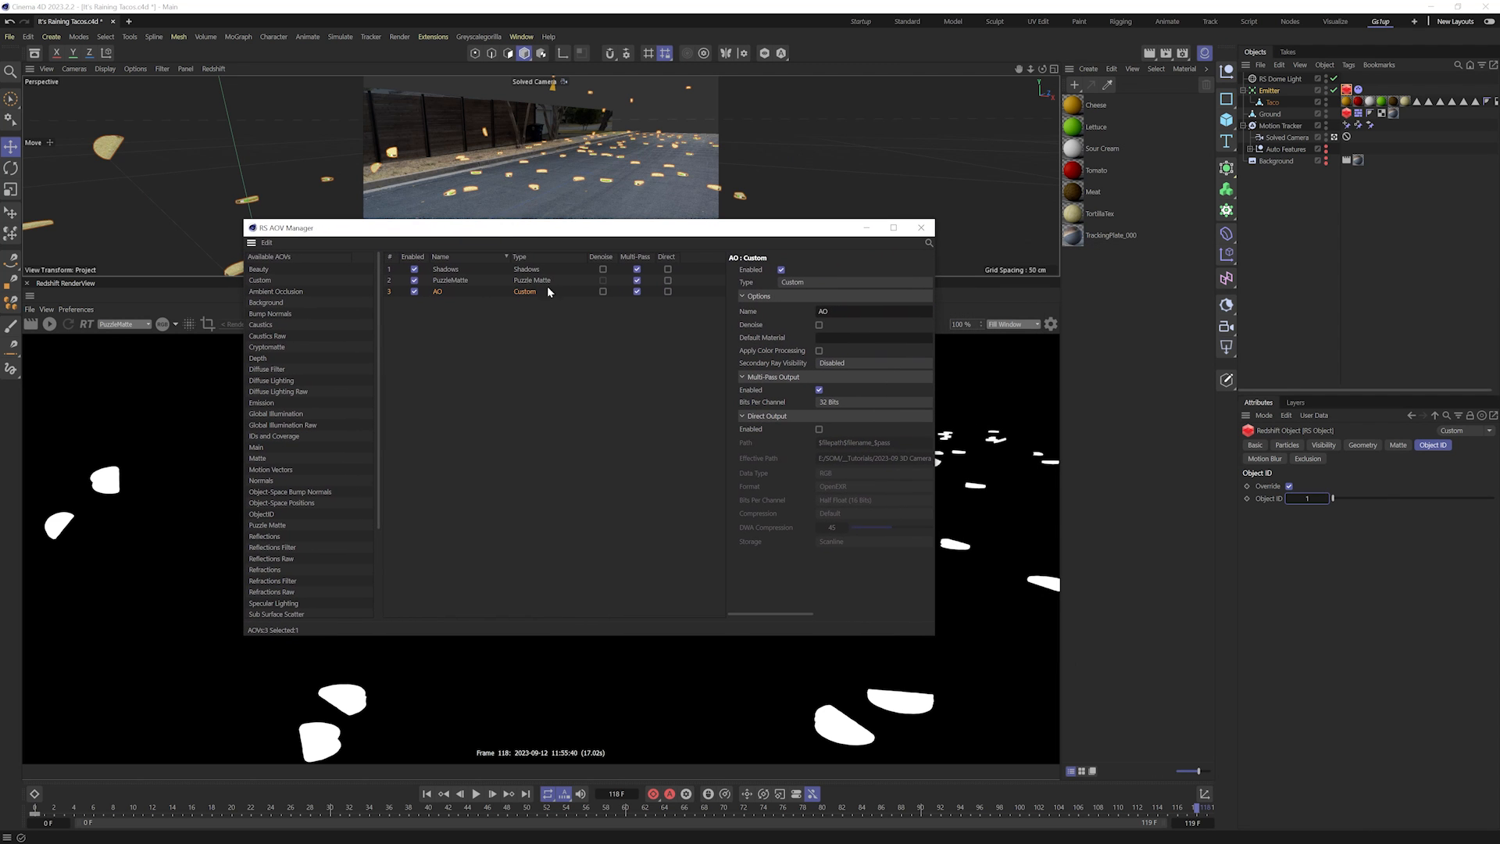
{"action": "left_click", "coordinate": [1088, 70]}
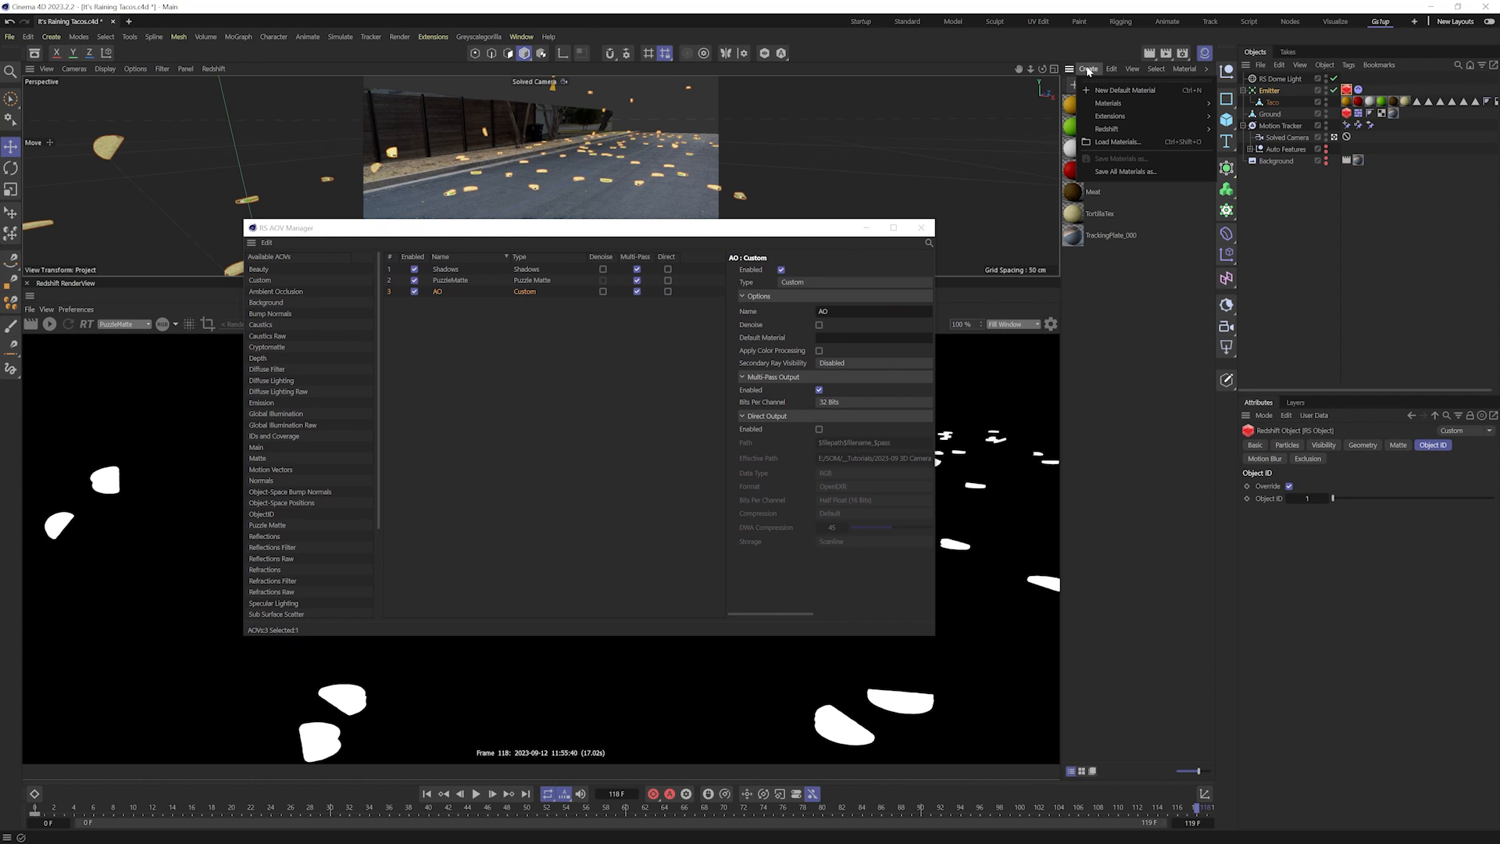
{"action": "mouse_move", "coordinate": [1118, 129]}
{"action": "mouse_move", "coordinate": [1232, 157]}
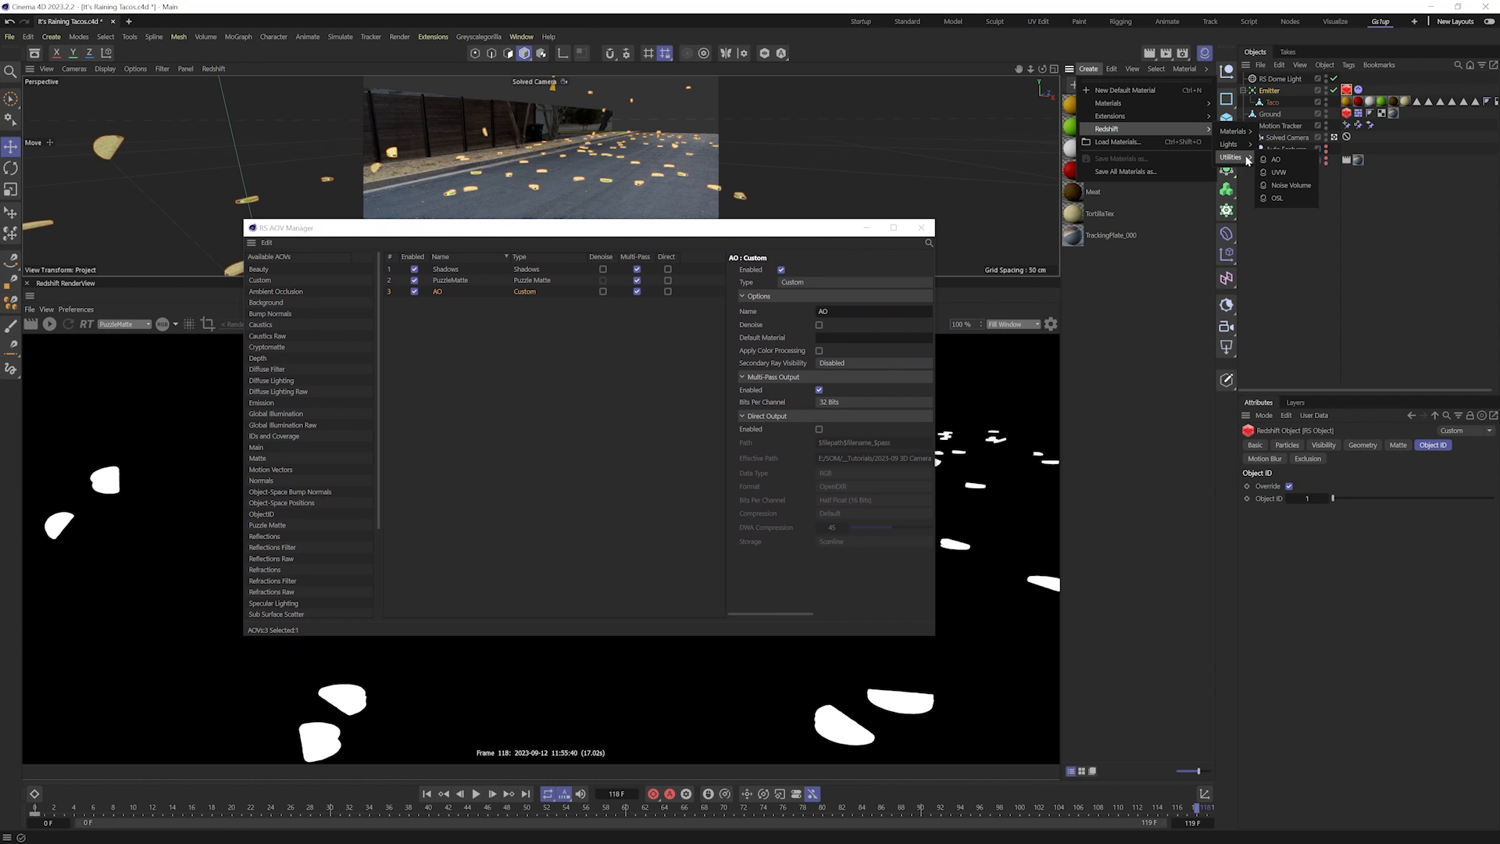
{"action": "left_click", "coordinate": [1276, 160]}
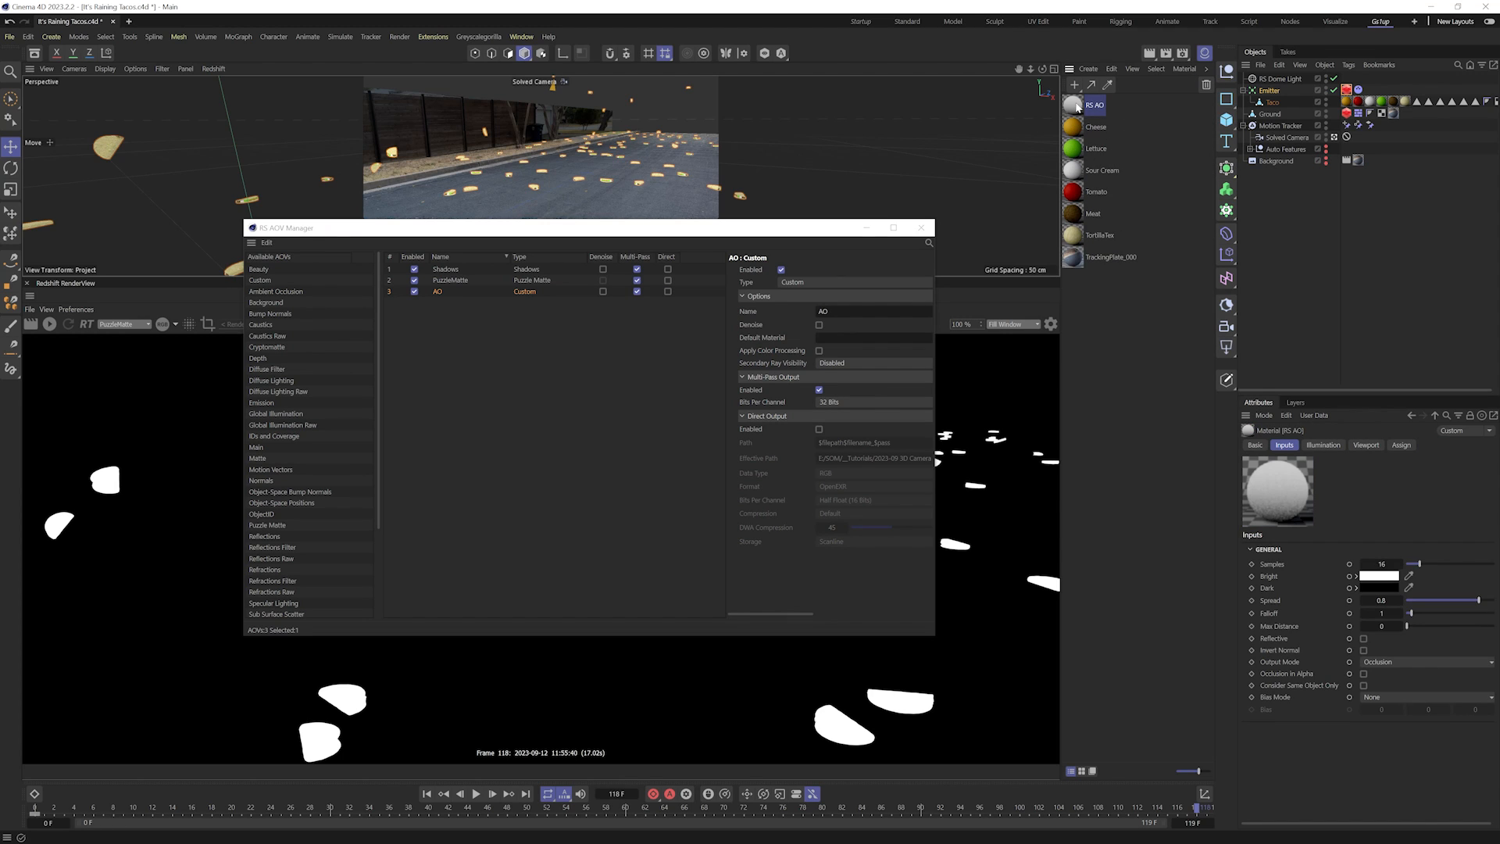
{"action": "left_click_drag", "start_coordinate": [1077, 107], "coordinate": [841, 338]}
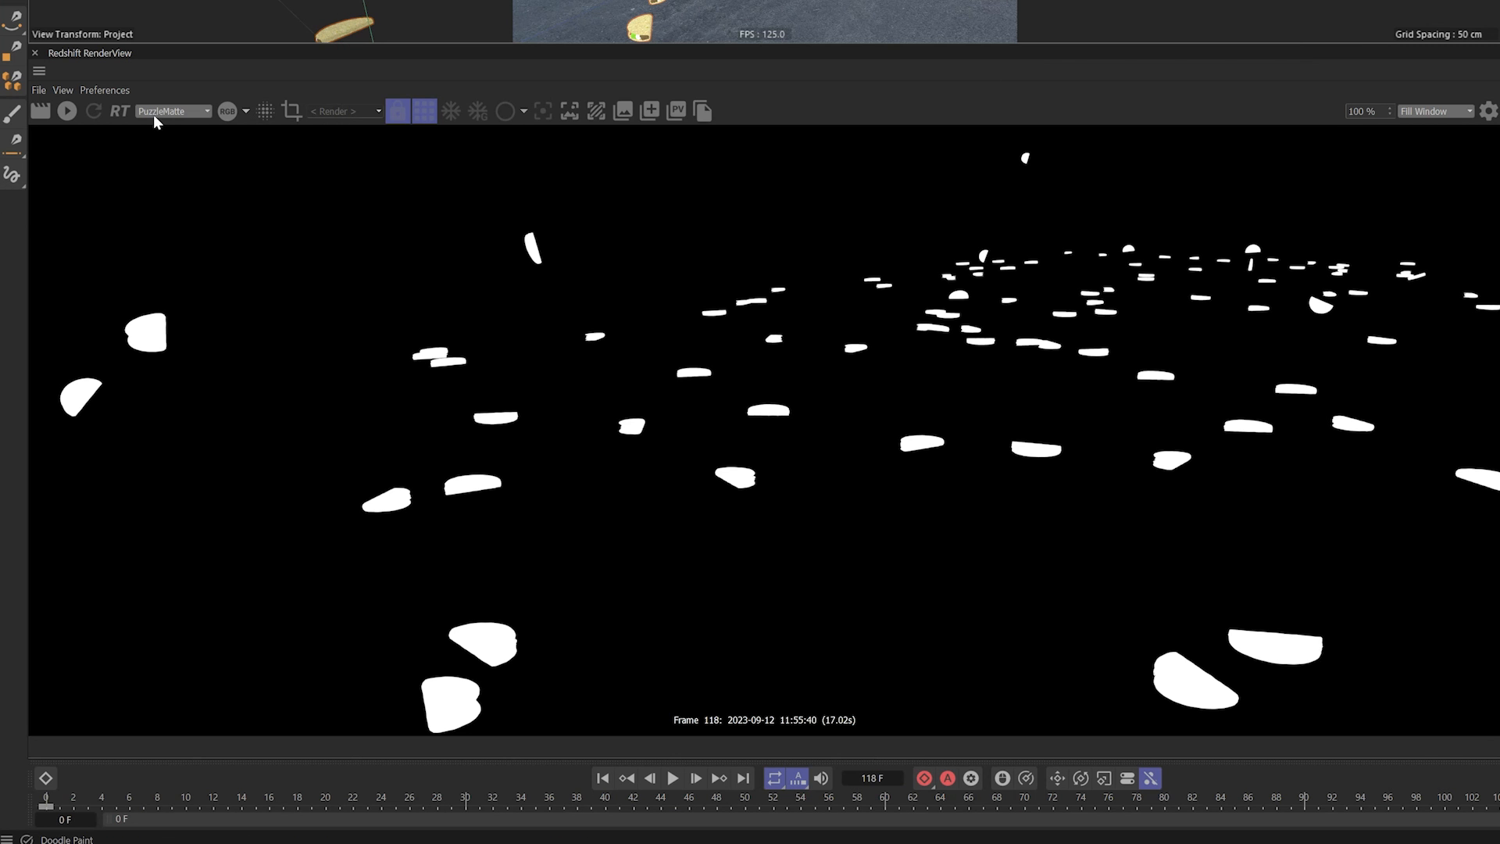
- Restart the Redshift preview to display the AO pass and turn off bucket rendering
{"action": "left_click", "coordinate": [116, 320]}
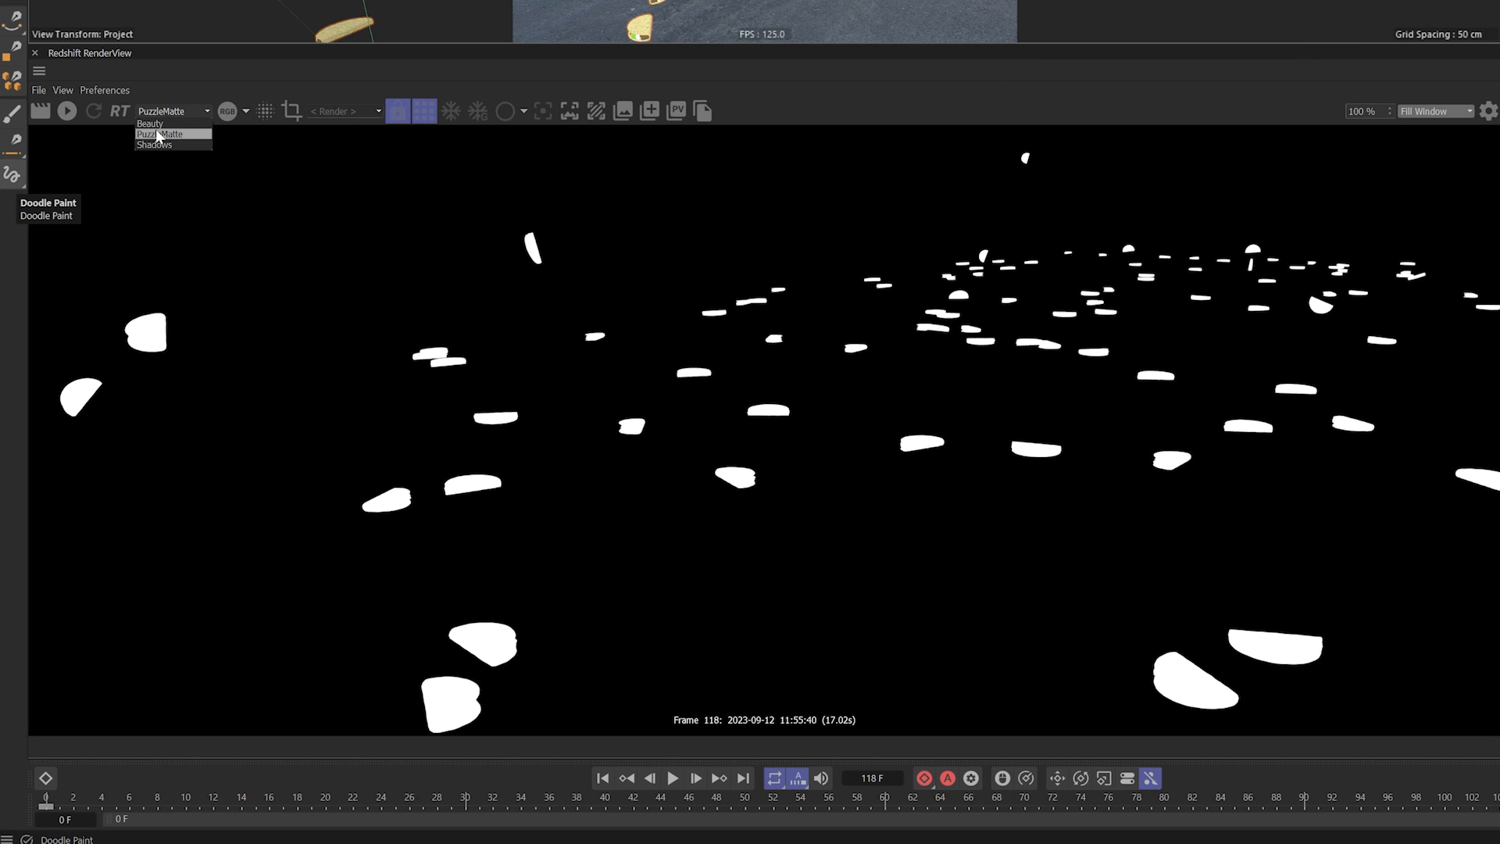
{"action": "left_click", "coordinate": [185, 105]}
{"action": "left_click", "coordinate": [67, 112]}
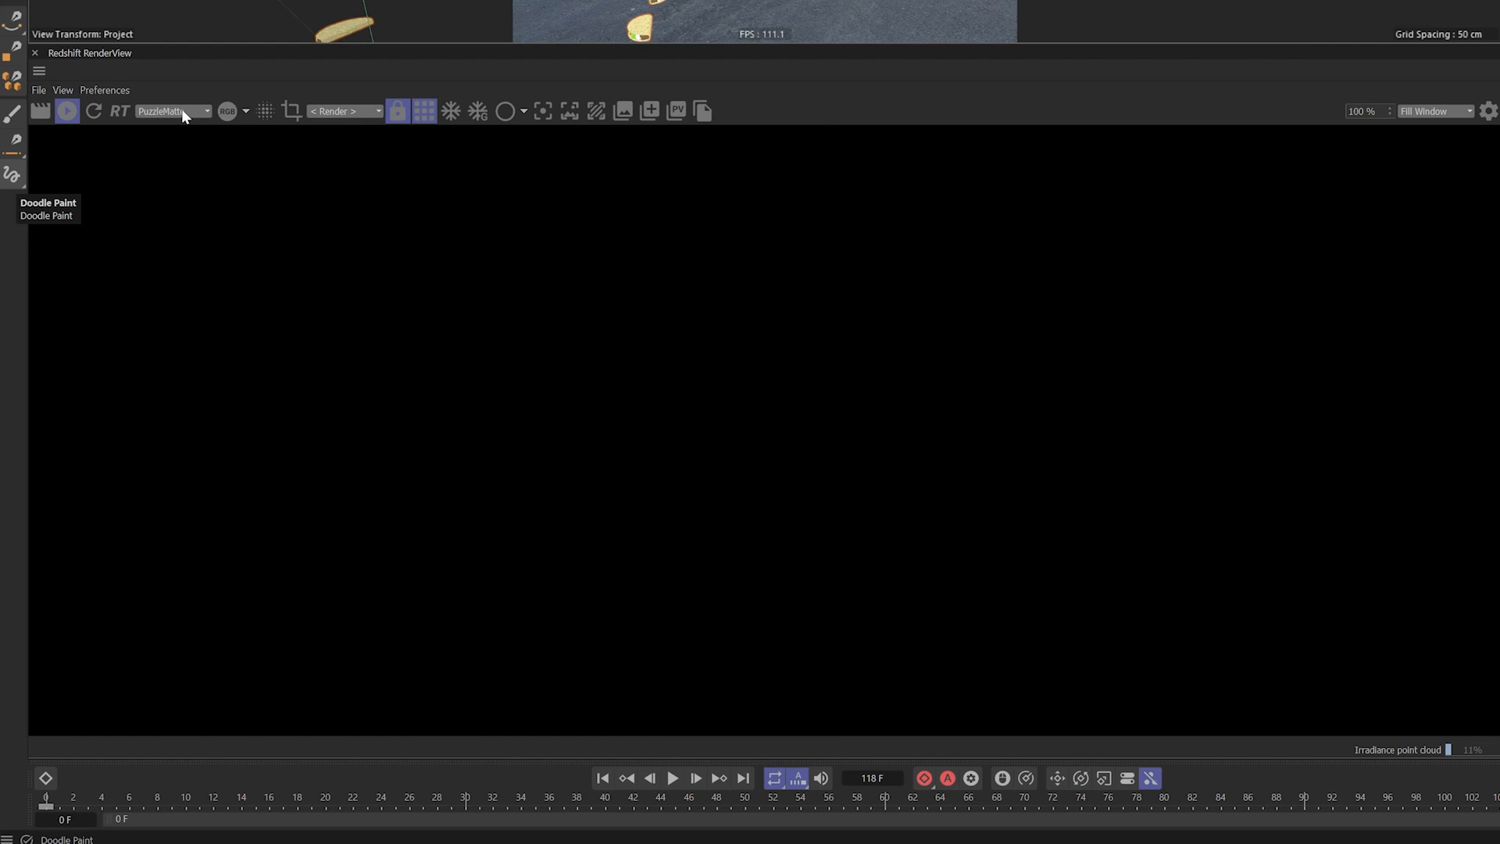
{"action": "left_click", "coordinate": [181, 109]}
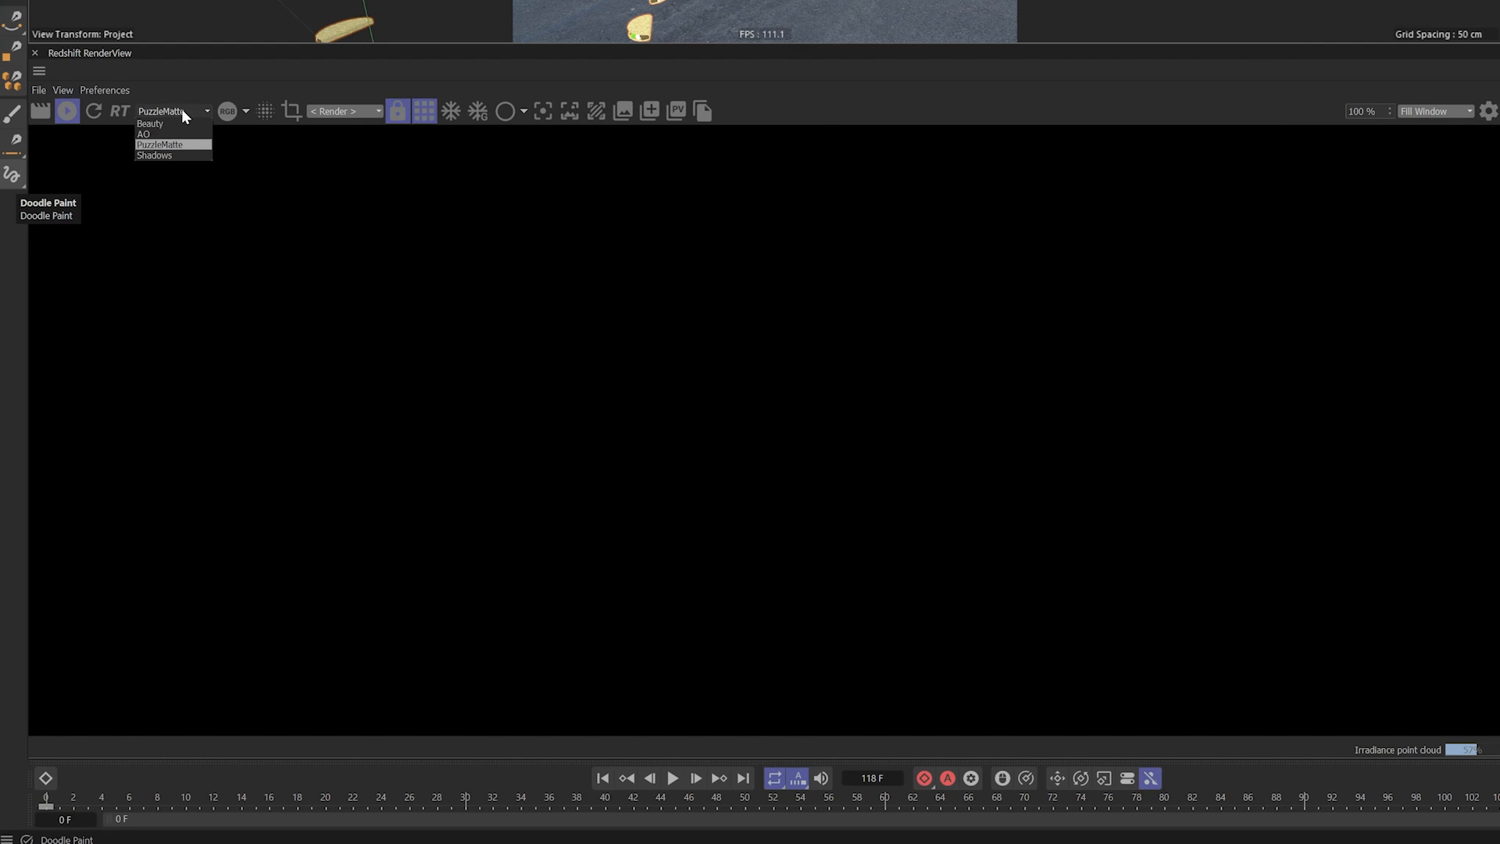
{"action": "left_click", "coordinate": [170, 133]}
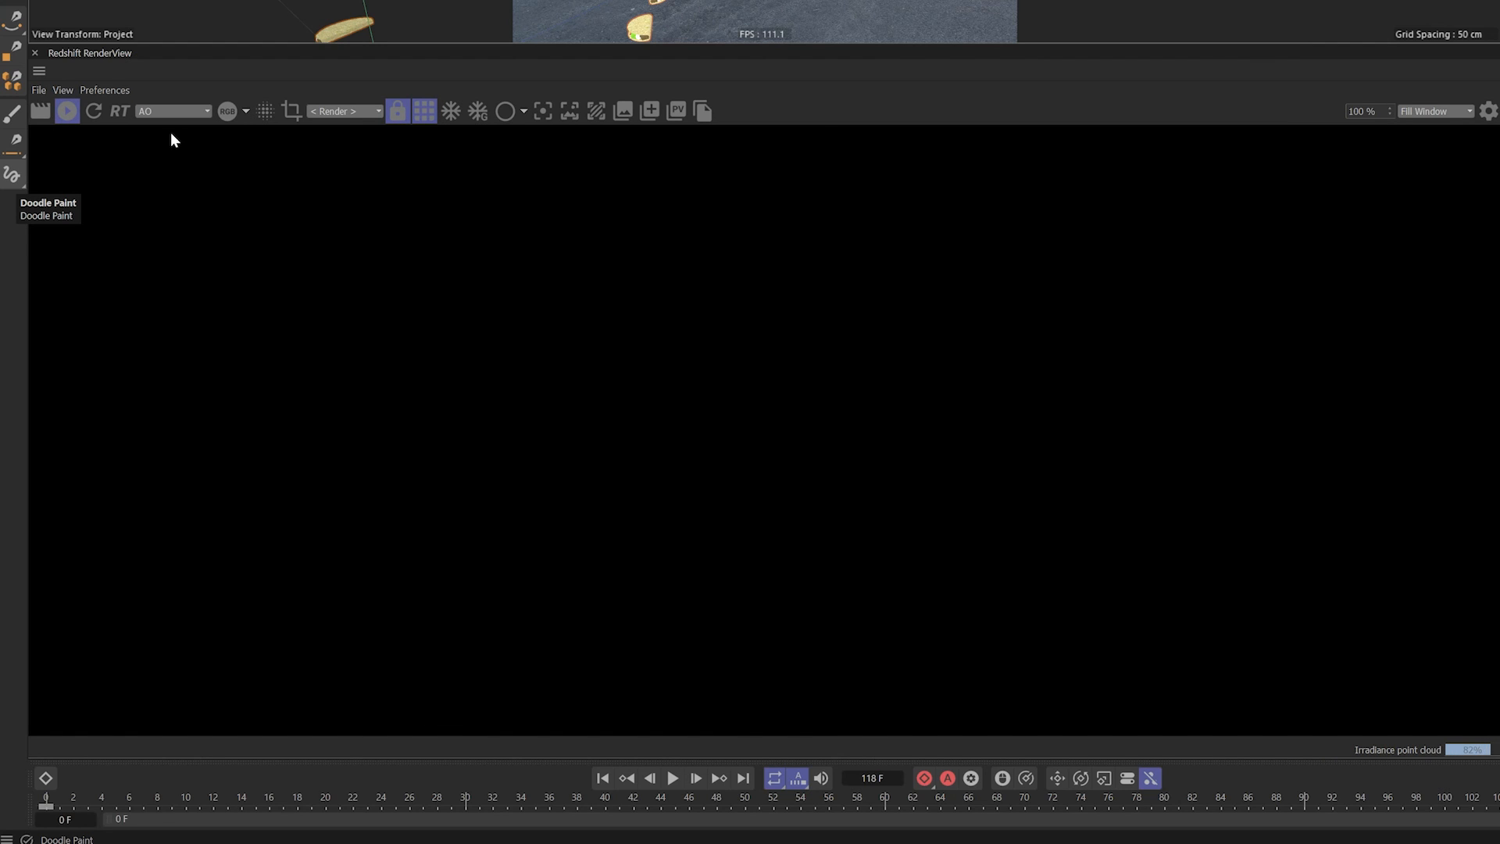
{"action": "left_click", "coordinate": [422, 115]}
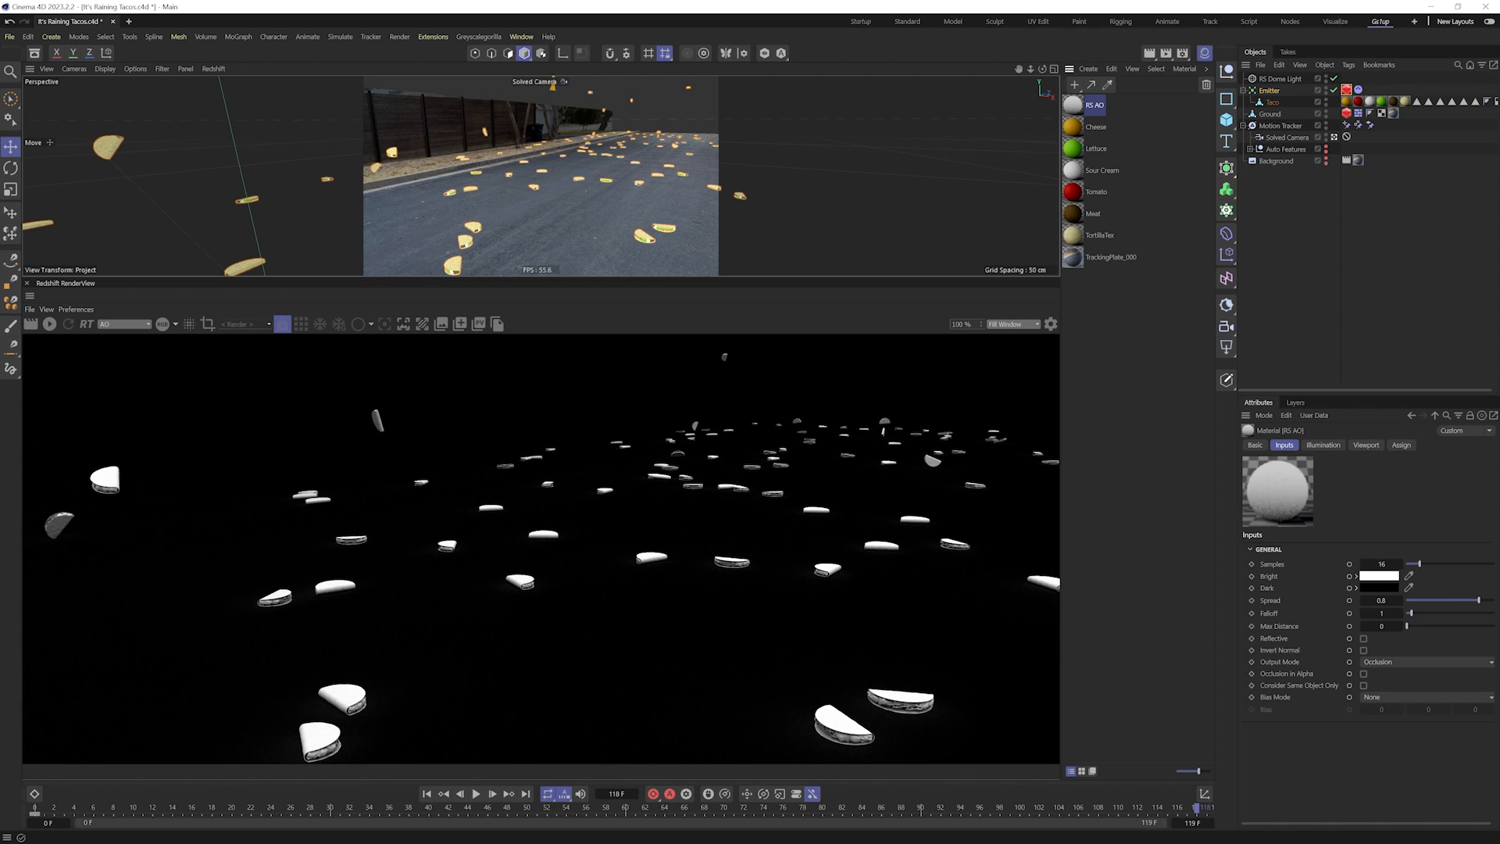
- Set the render's frame range to All Frames and review the Save and Redshift render settings
{"action": "key", "text": "ctrl+b"}
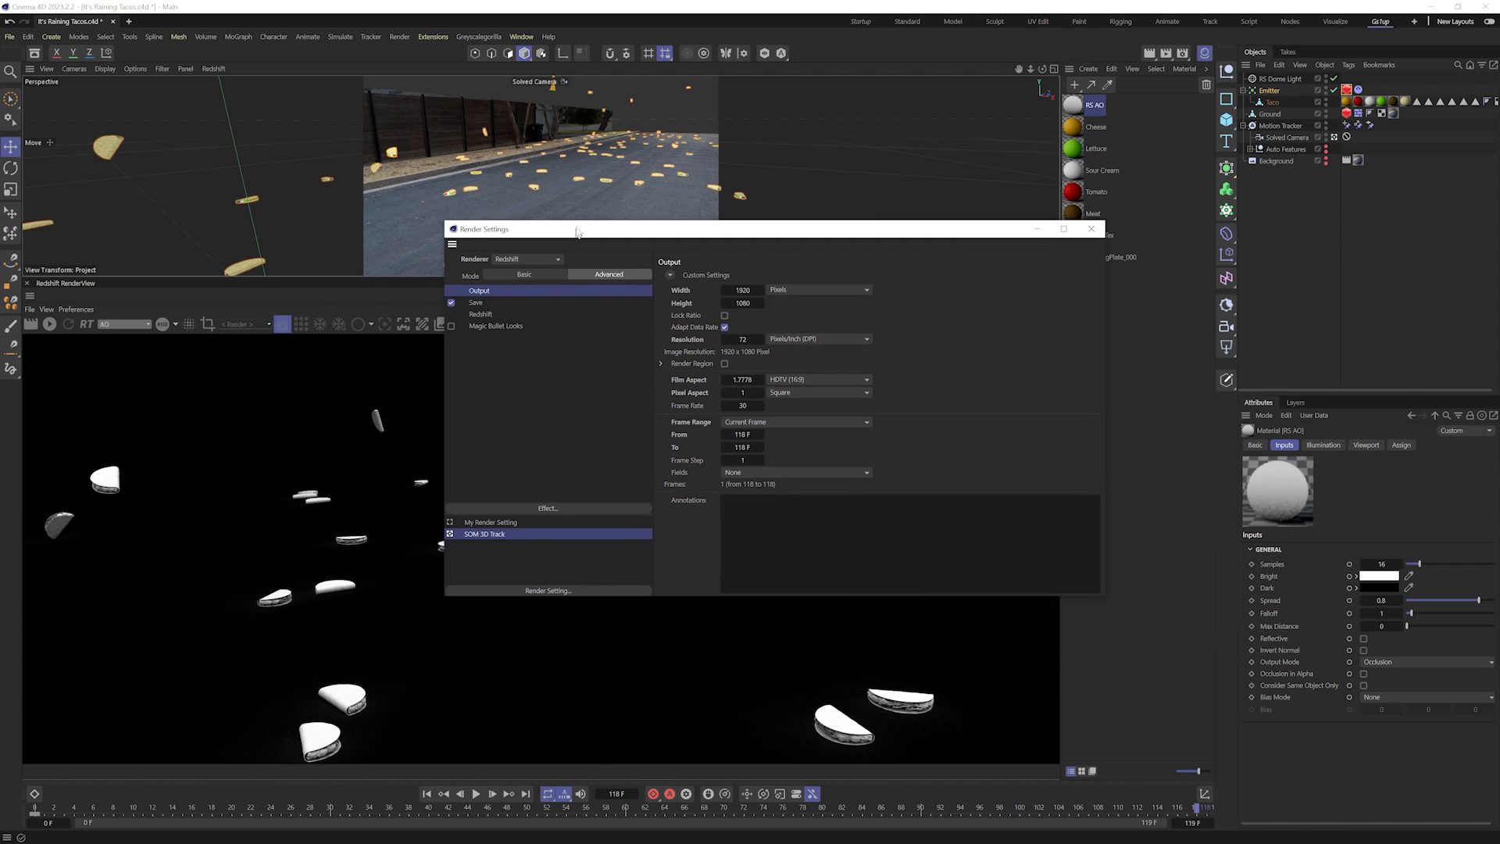
{"action": "left_click", "coordinate": [792, 420]}
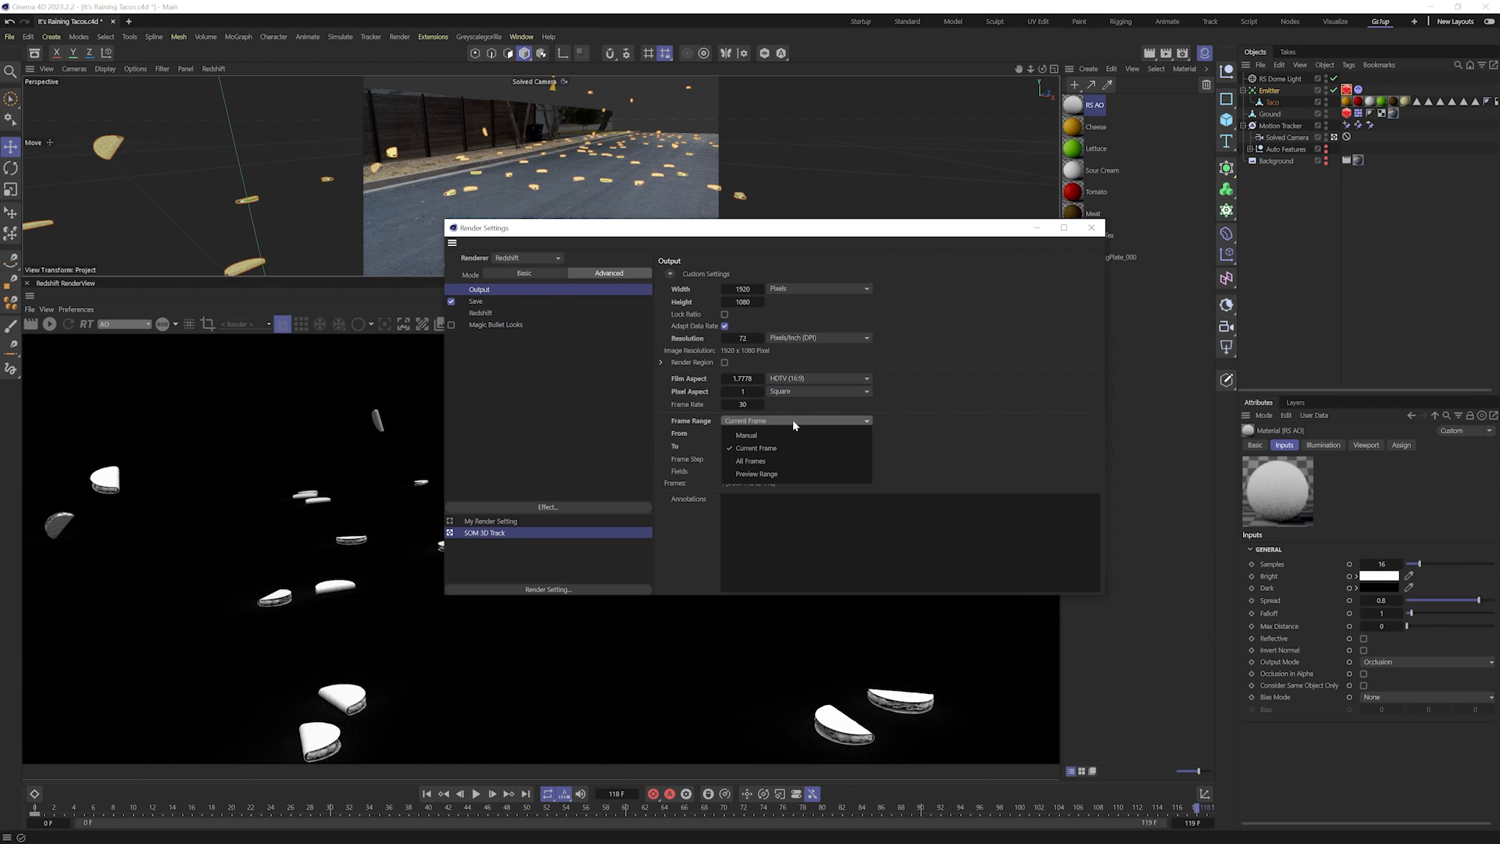
{"action": "left_click", "coordinate": [780, 461]}
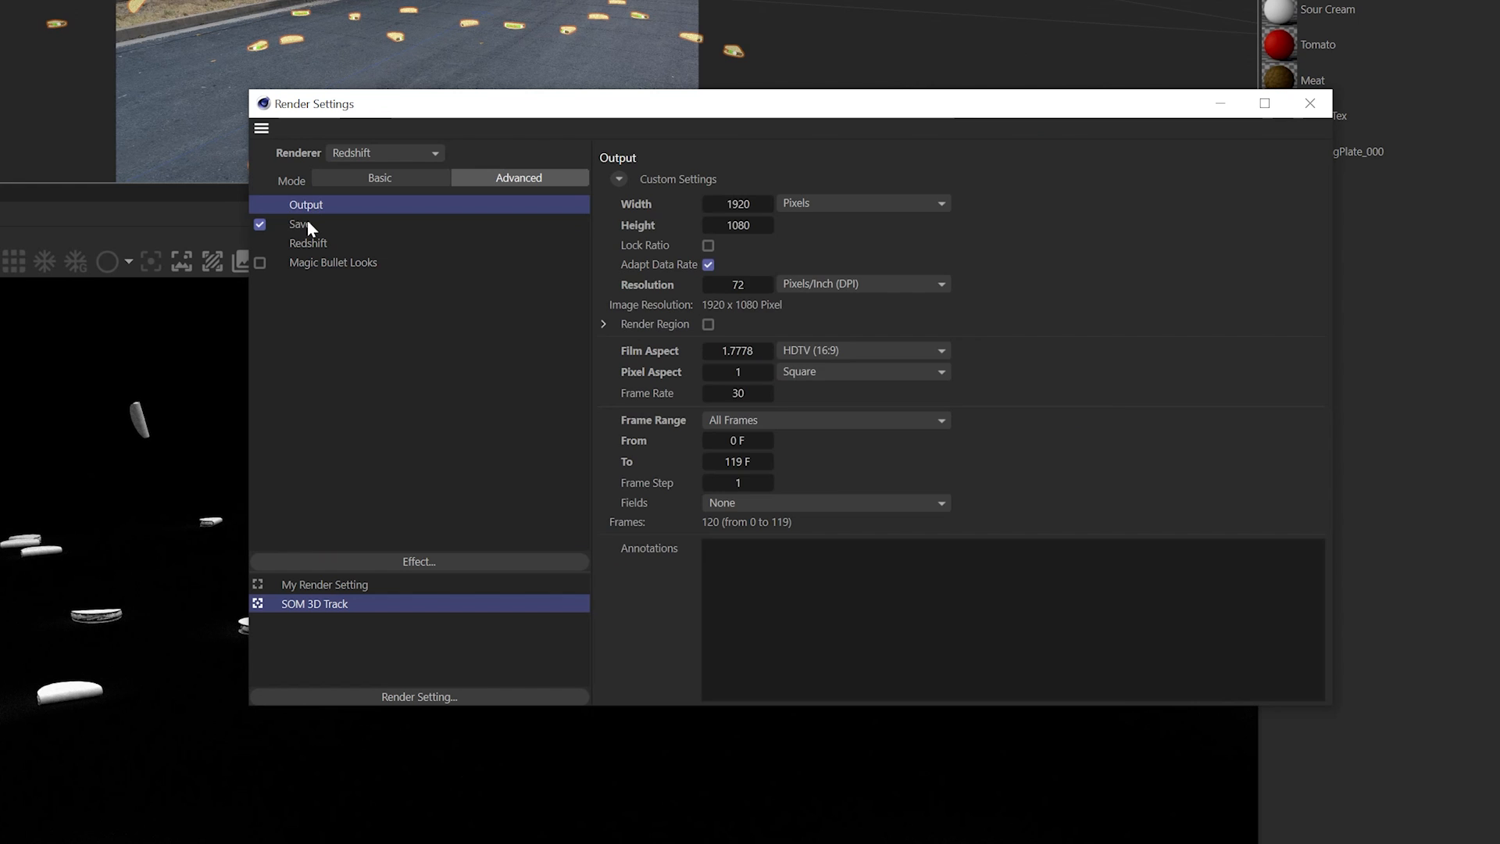
{"action": "left_click", "coordinate": [478, 302]}
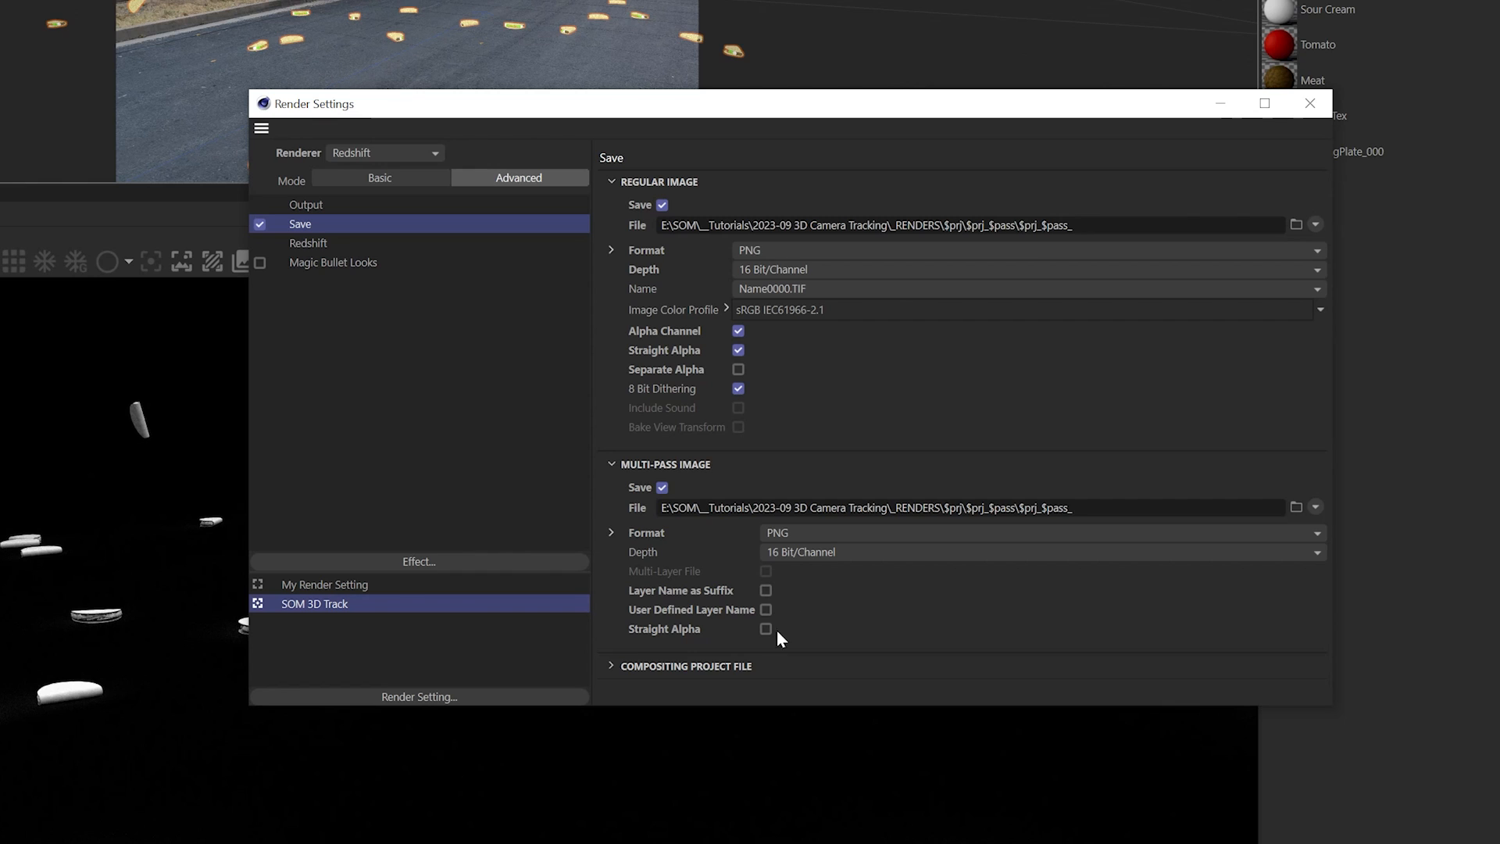
{"action": "left_click", "coordinate": [311, 242]}
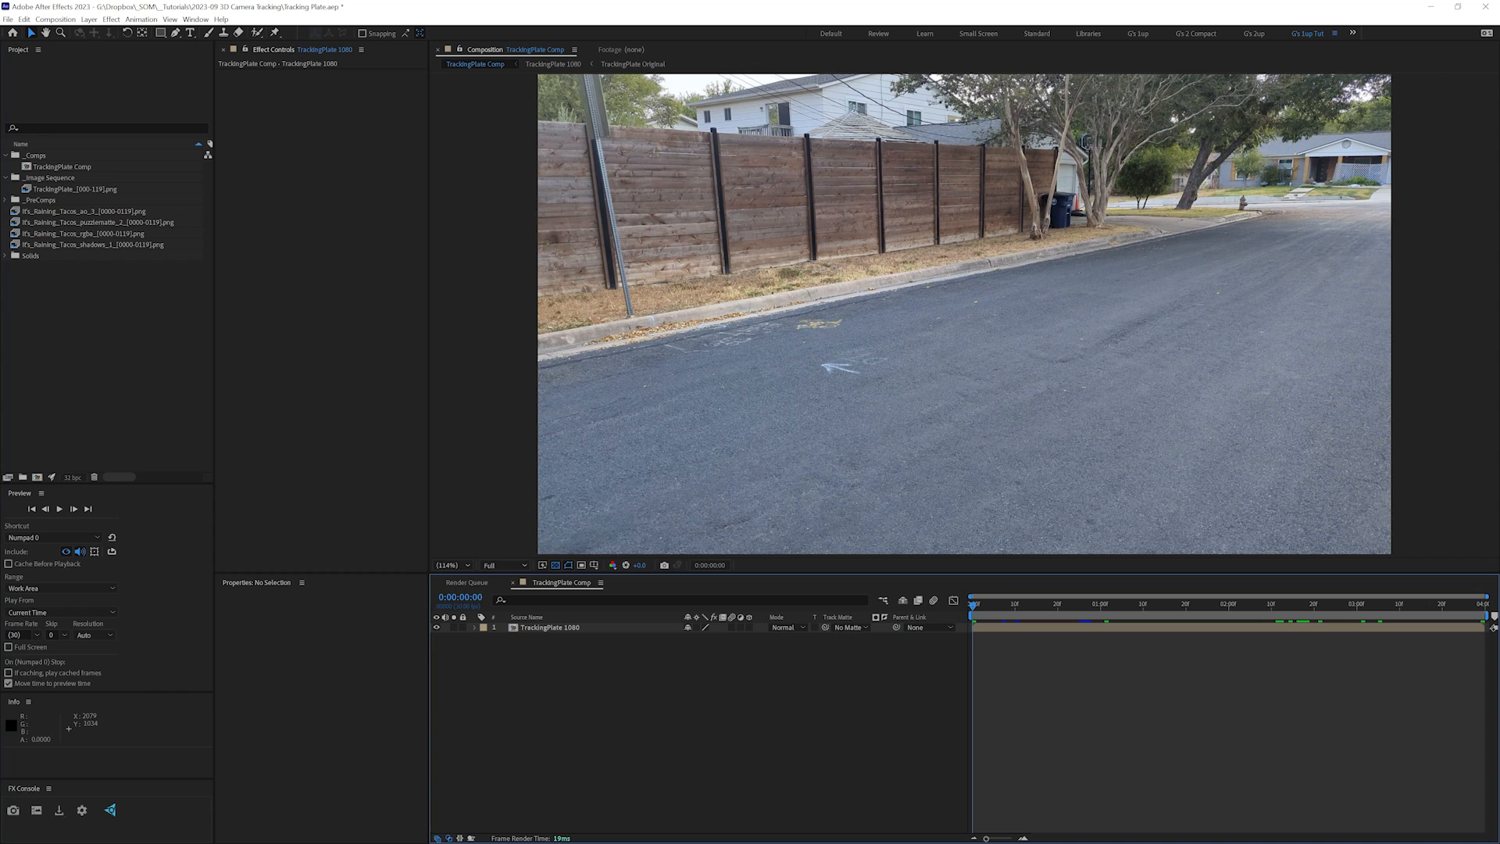
- Switch to After Effects and add the AO, Puzzle Matte, RGBA and Shadows sequences to the TrackingPlate Comp
{"action": "left_click", "coordinate": [91, 211]}
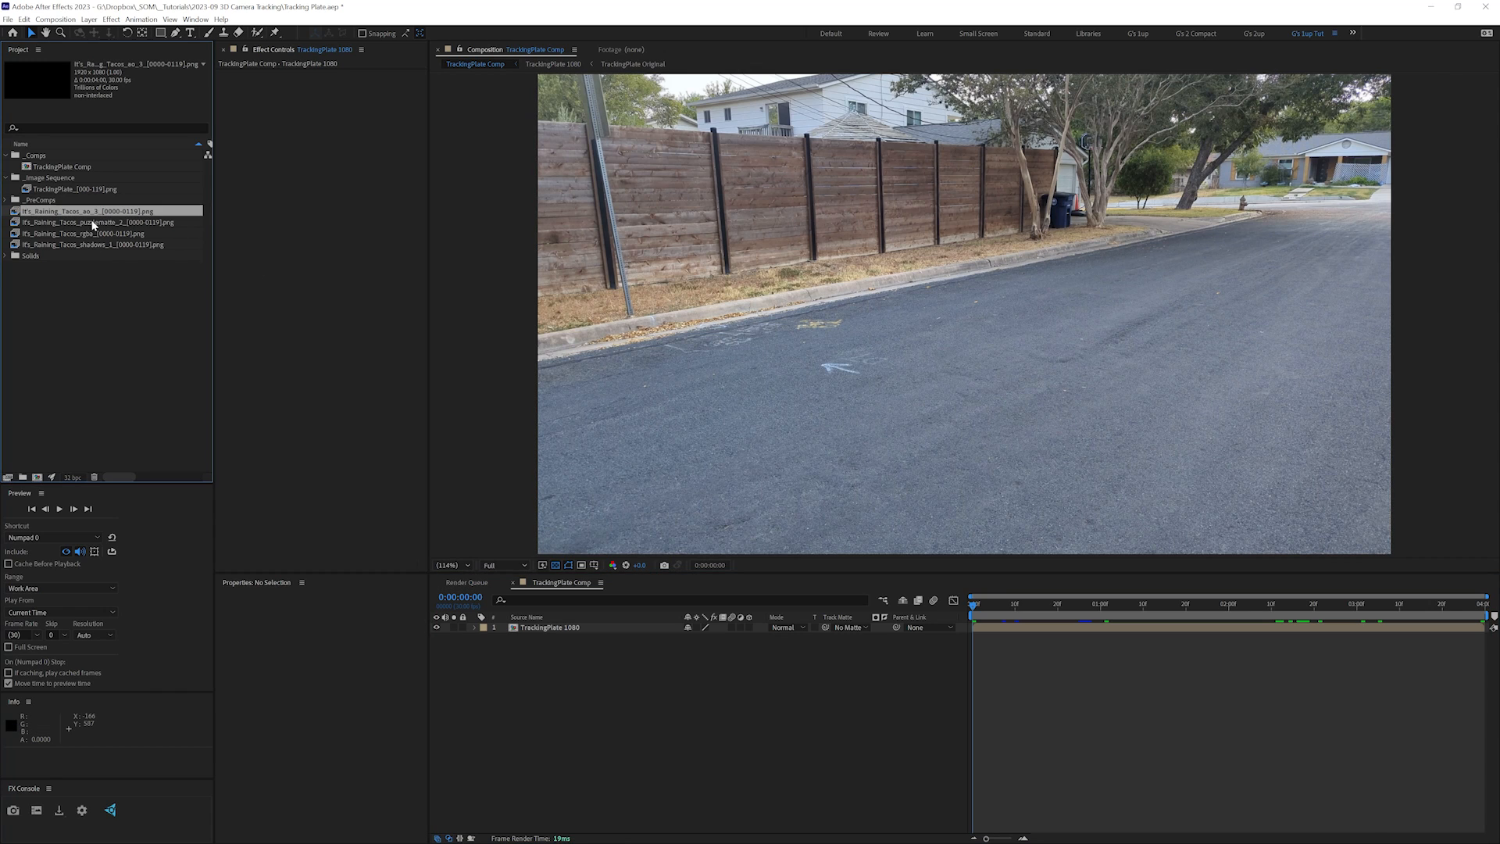
{"action": "left_click", "coordinate": [97, 245], "text": "shift"}
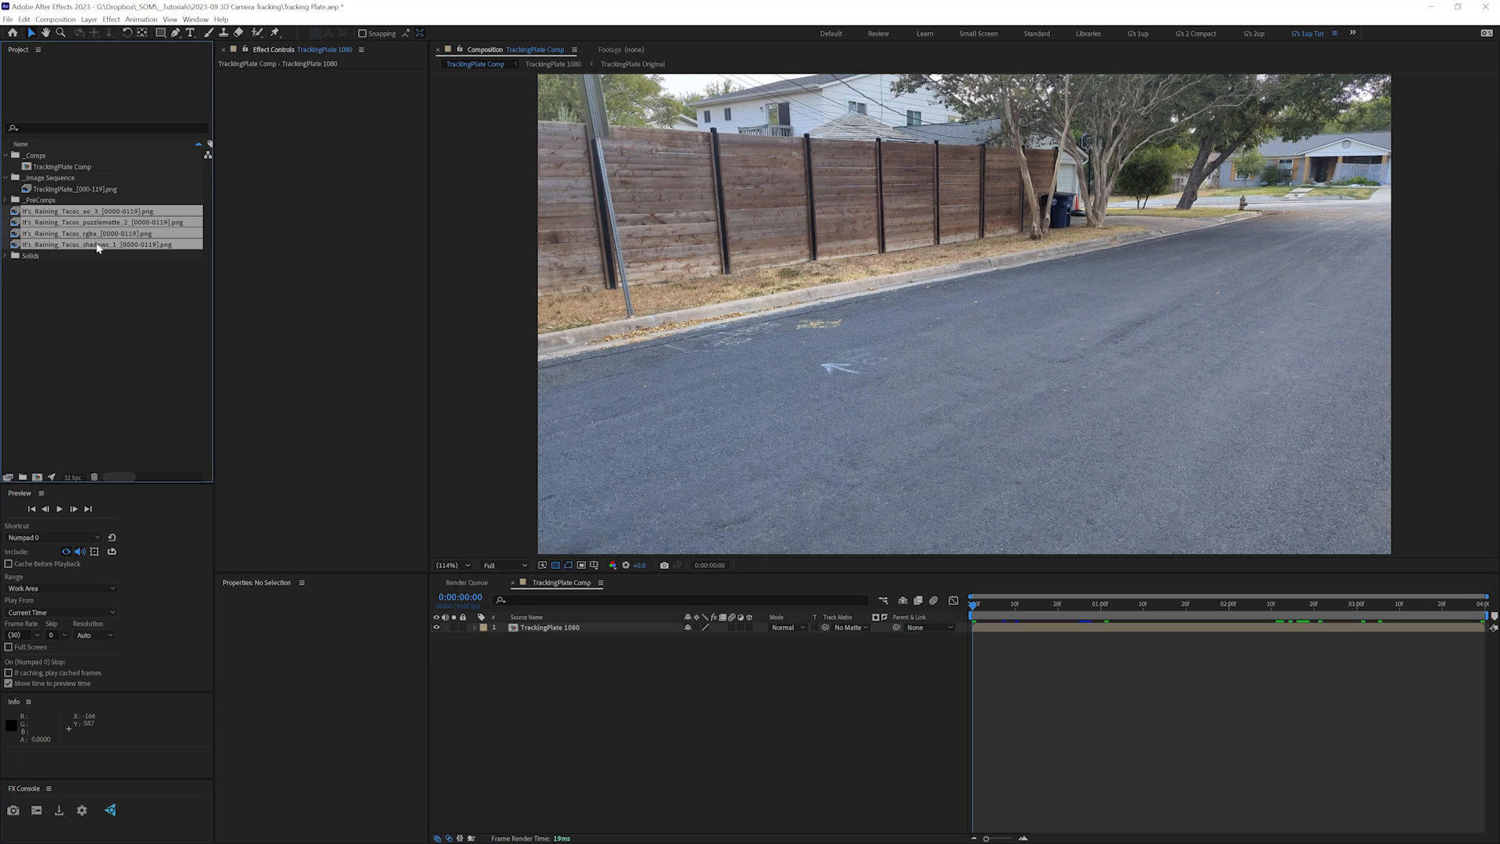
{"action": "key", "text": "ctrl+slash"}
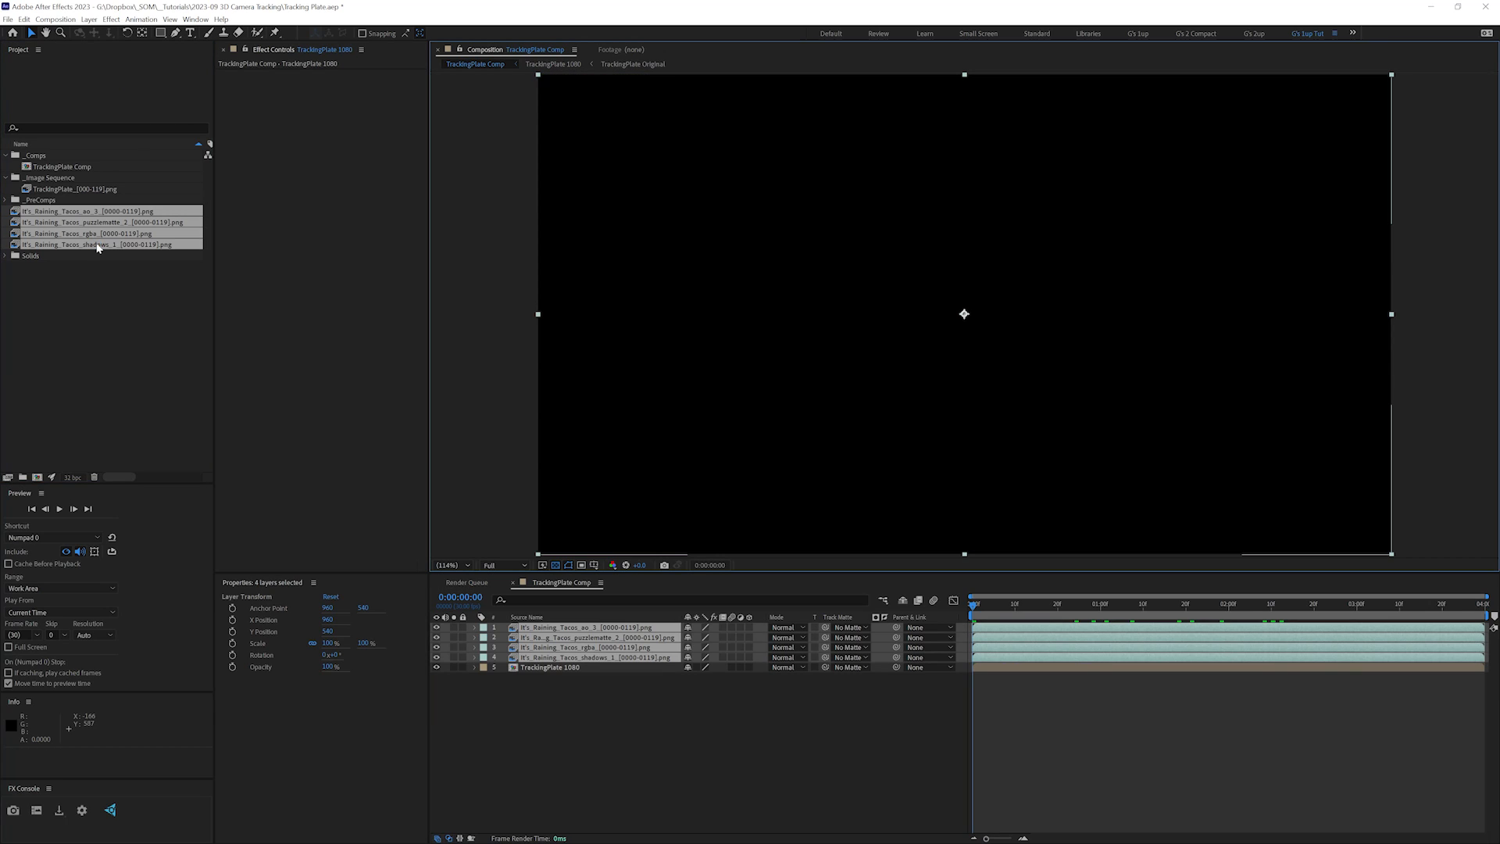
- Cycle the project's color depth through its options back to 32 bits per channel
{"action": "left_click", "coordinate": [69, 478], "text": "alt"}
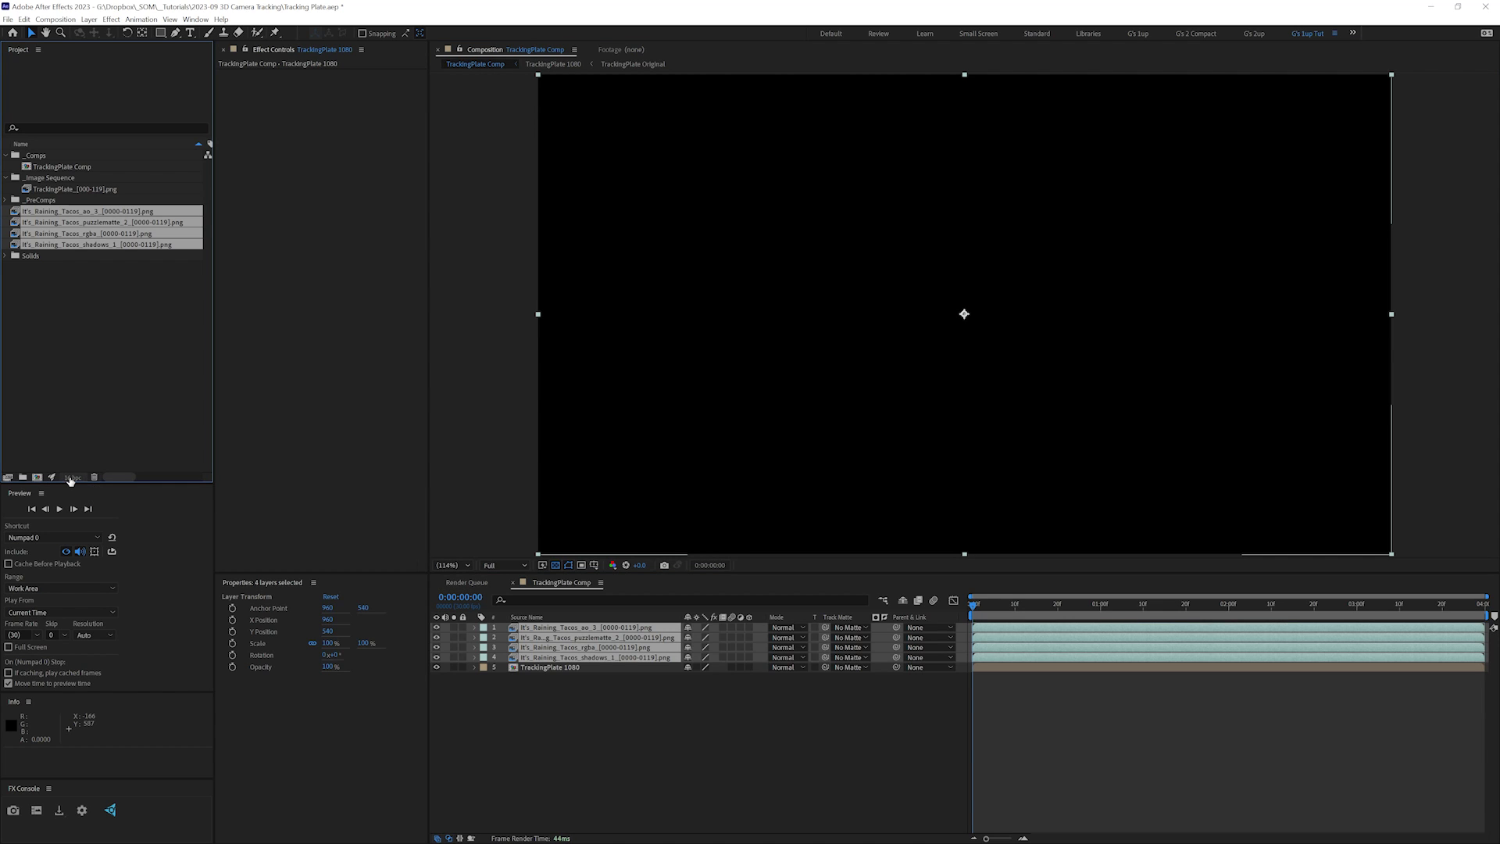
{"action": "left_click", "coordinate": [70, 477], "text": "alt"}
{"action": "left_click", "coordinate": [72, 477], "text": "alt"}
{"action": "left_click", "coordinate": [72, 478]}
- Show layer names instead of source names in the timeline and hide the four render-pass layers
{"action": "left_click", "coordinate": [691, 795]}
{"action": "left_click", "coordinate": [526, 617]}
{"action": "left_click_drag", "start_coordinate": [436, 627], "coordinate": [436, 657]}
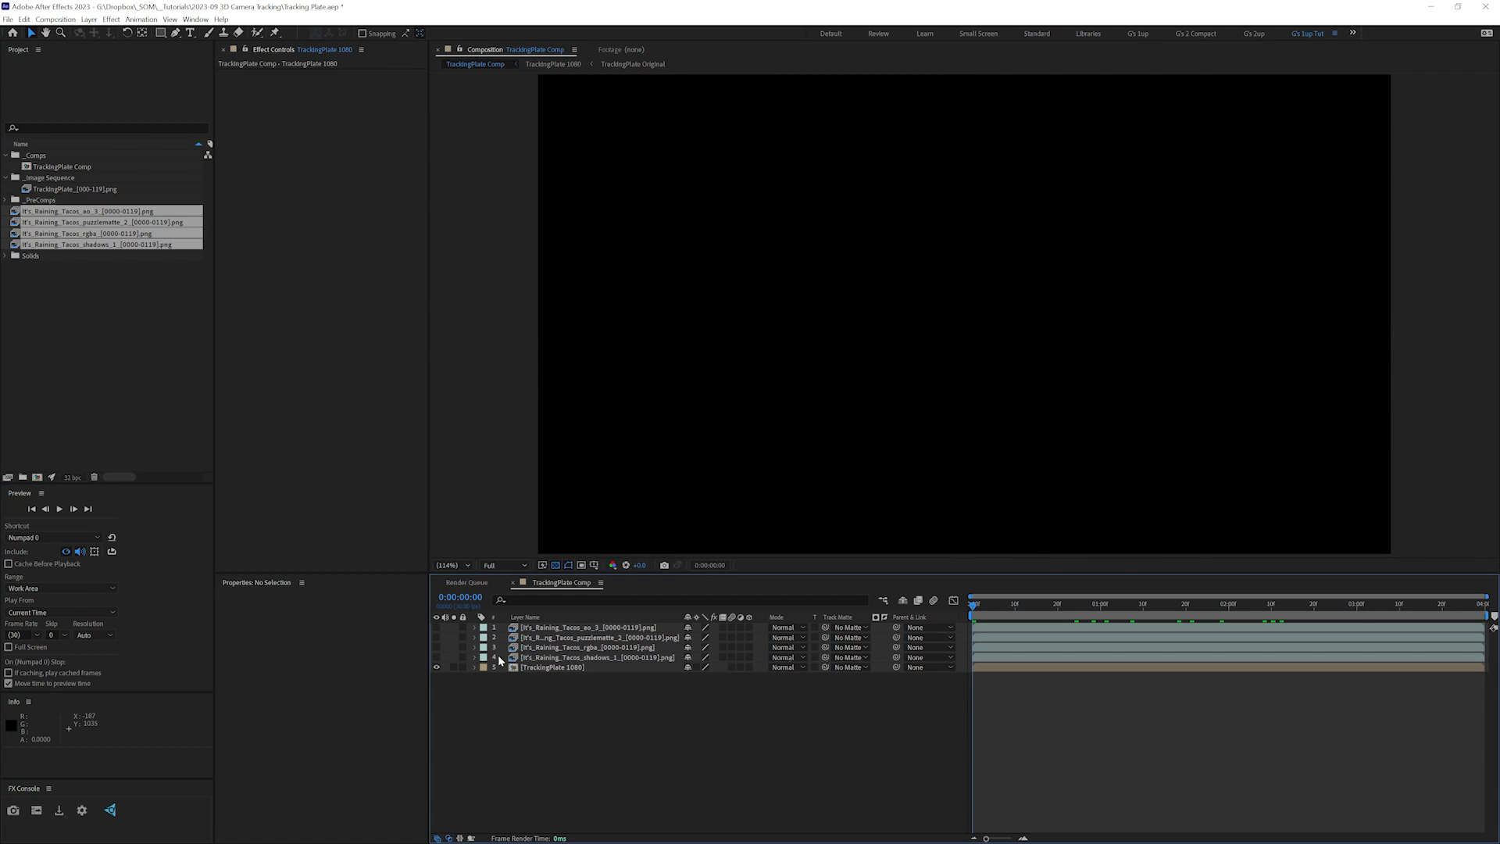
- Move the RGBA layer directly above the TrackingPlate 1080 layer and make it visible
{"action": "left_click", "coordinate": [589, 647]}
{"action": "left_click_drag", "start_coordinate": [587, 662], "coordinate": [588, 671]}
{"action": "left_click", "coordinate": [434, 656]}
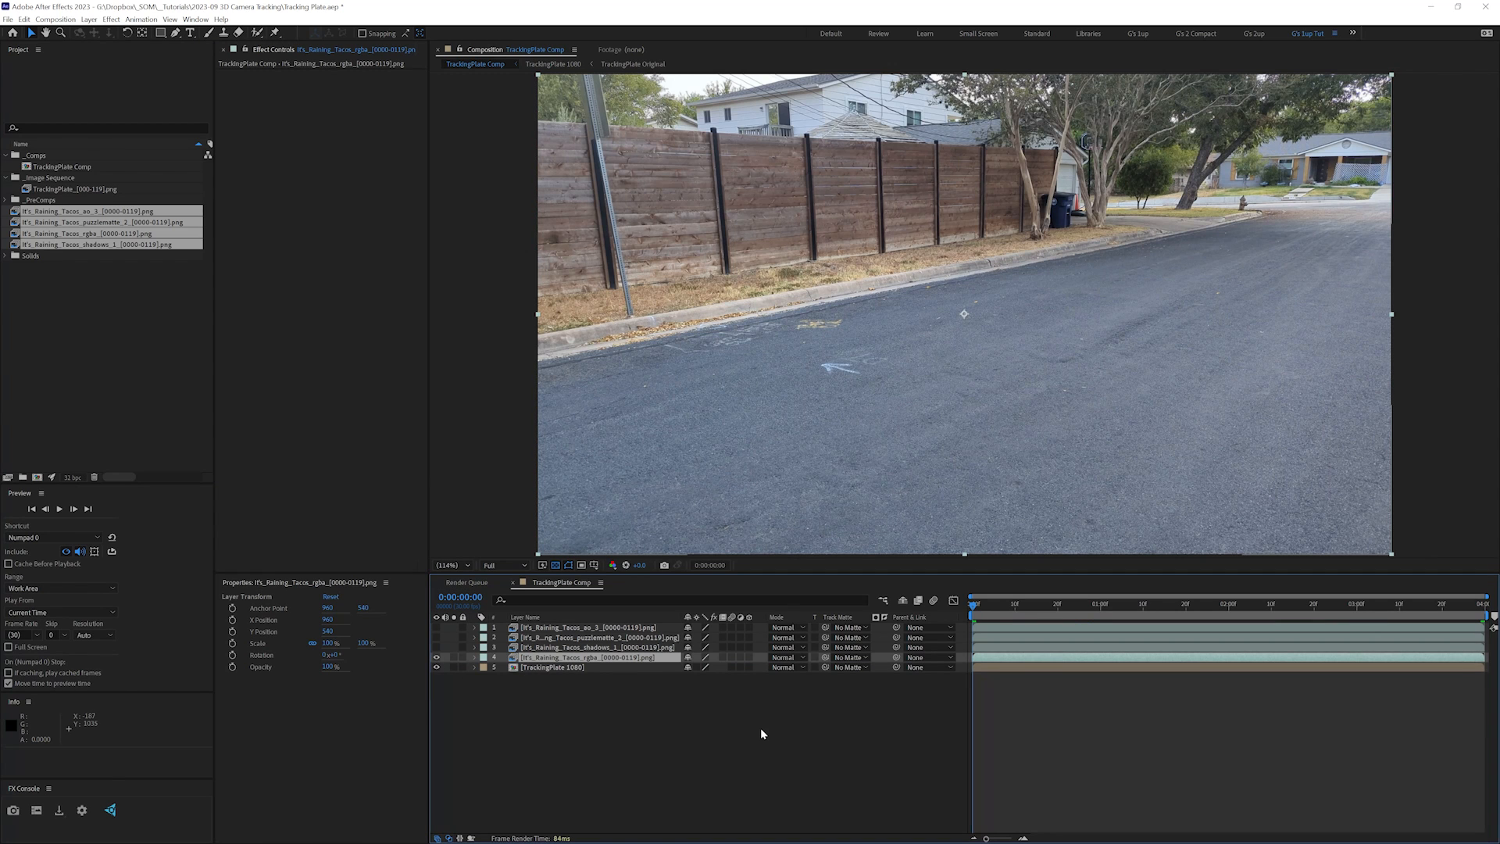
- Go to the composition's last frame and apply the Lumetri Color effect to the RGBA layer
{"action": "key", "text": "End"}
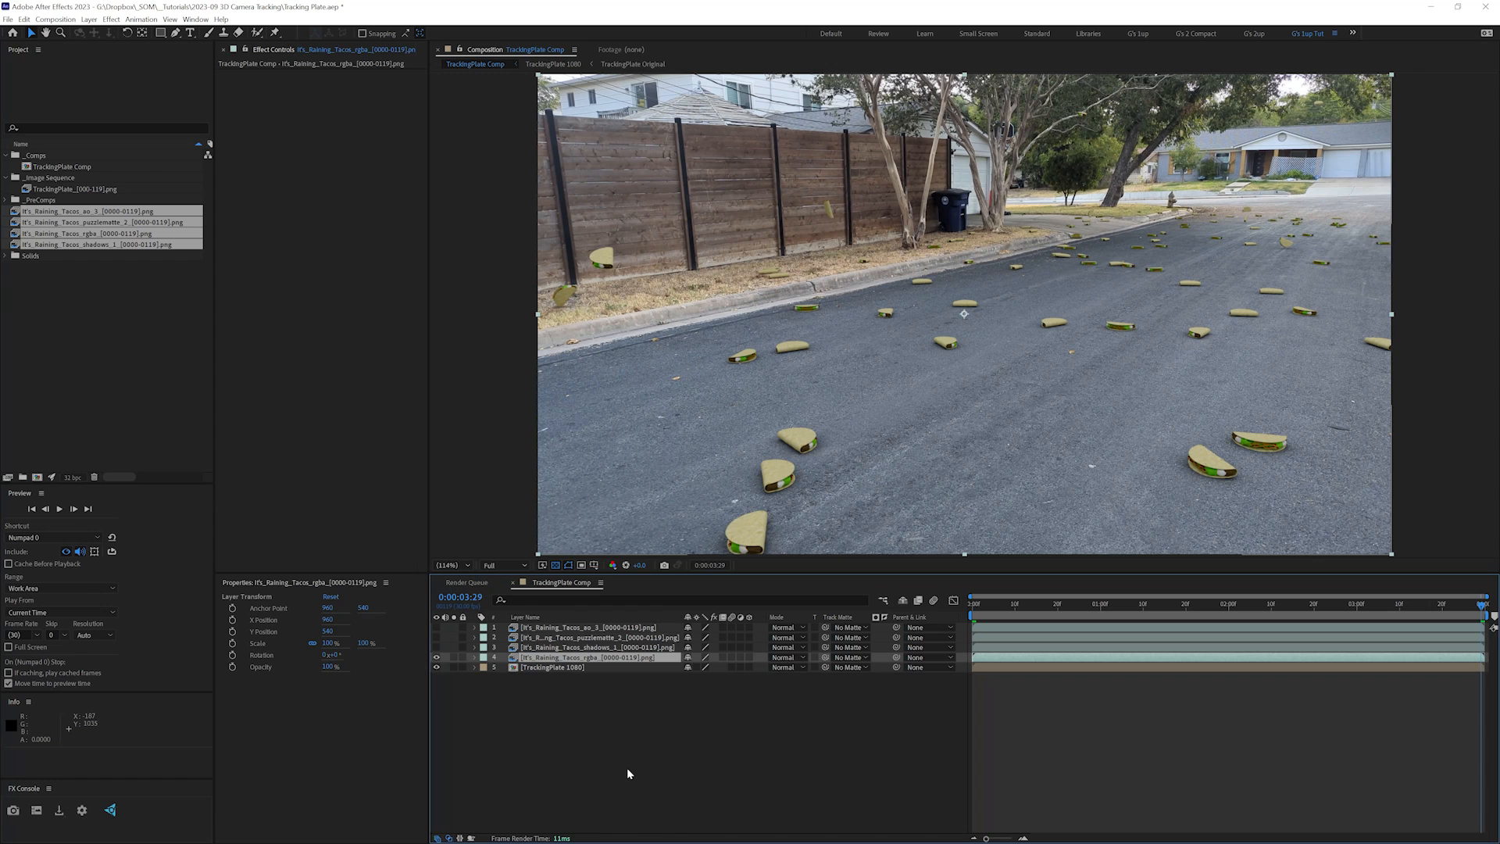
{"action": "left_click", "coordinate": [62, 266]}
{"action": "left_click", "coordinate": [532, 701]}
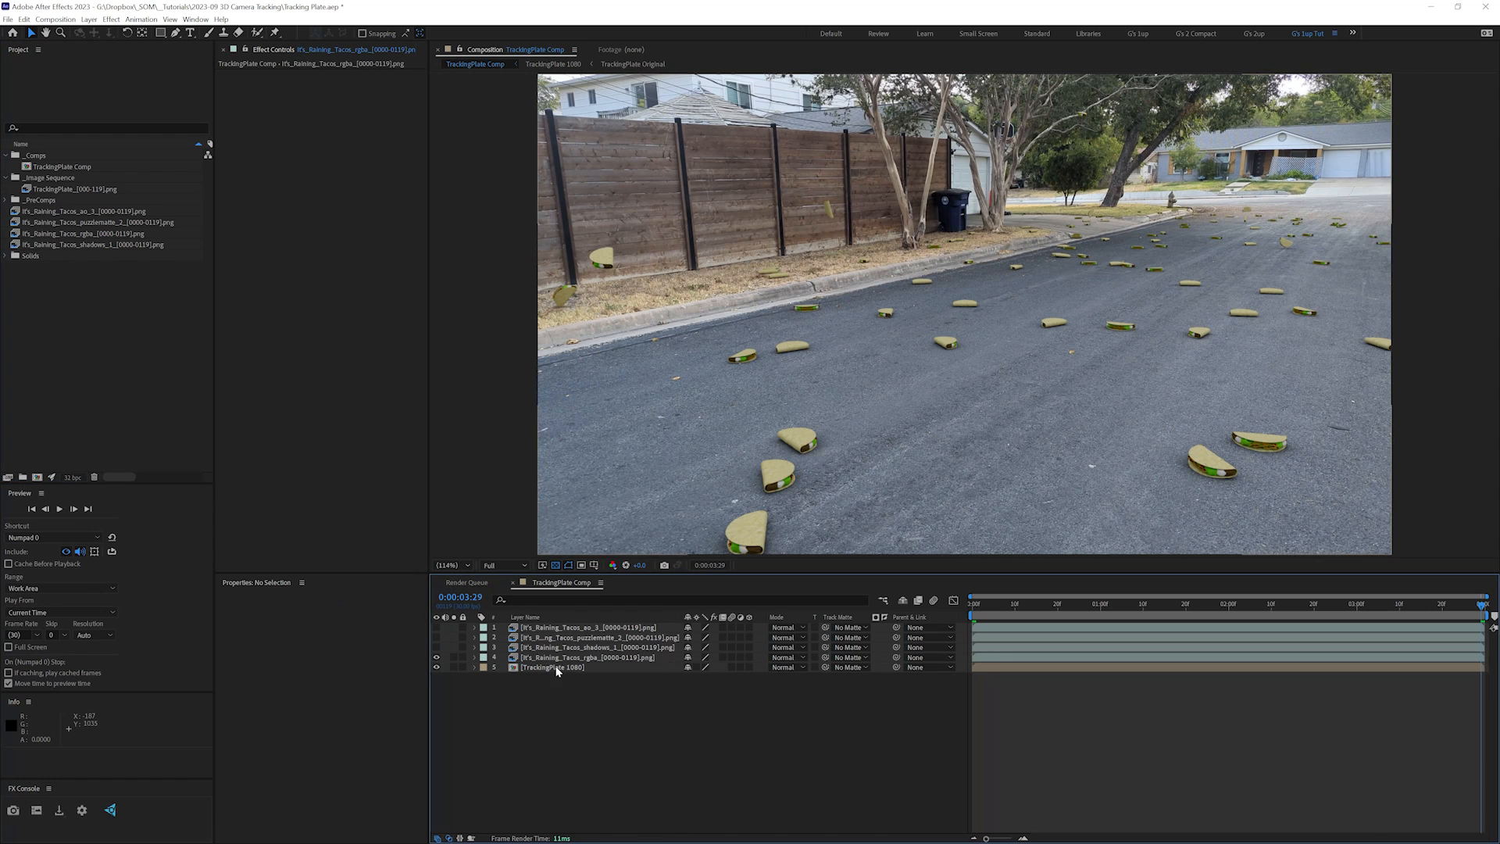
{"action": "left_click", "coordinate": [565, 659]}
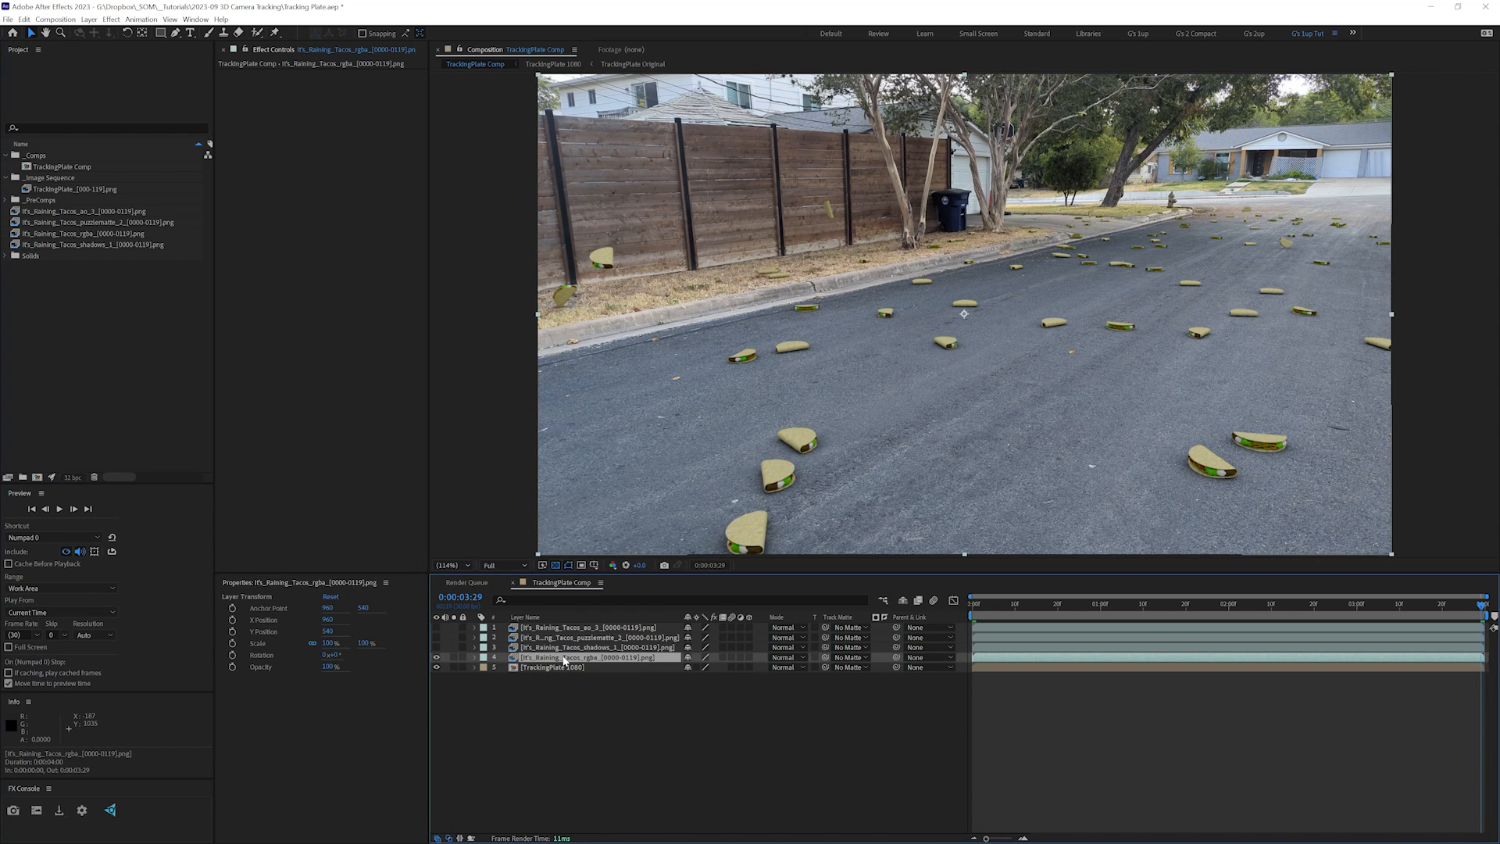
{"action": "key", "text": "ctrl+space"}
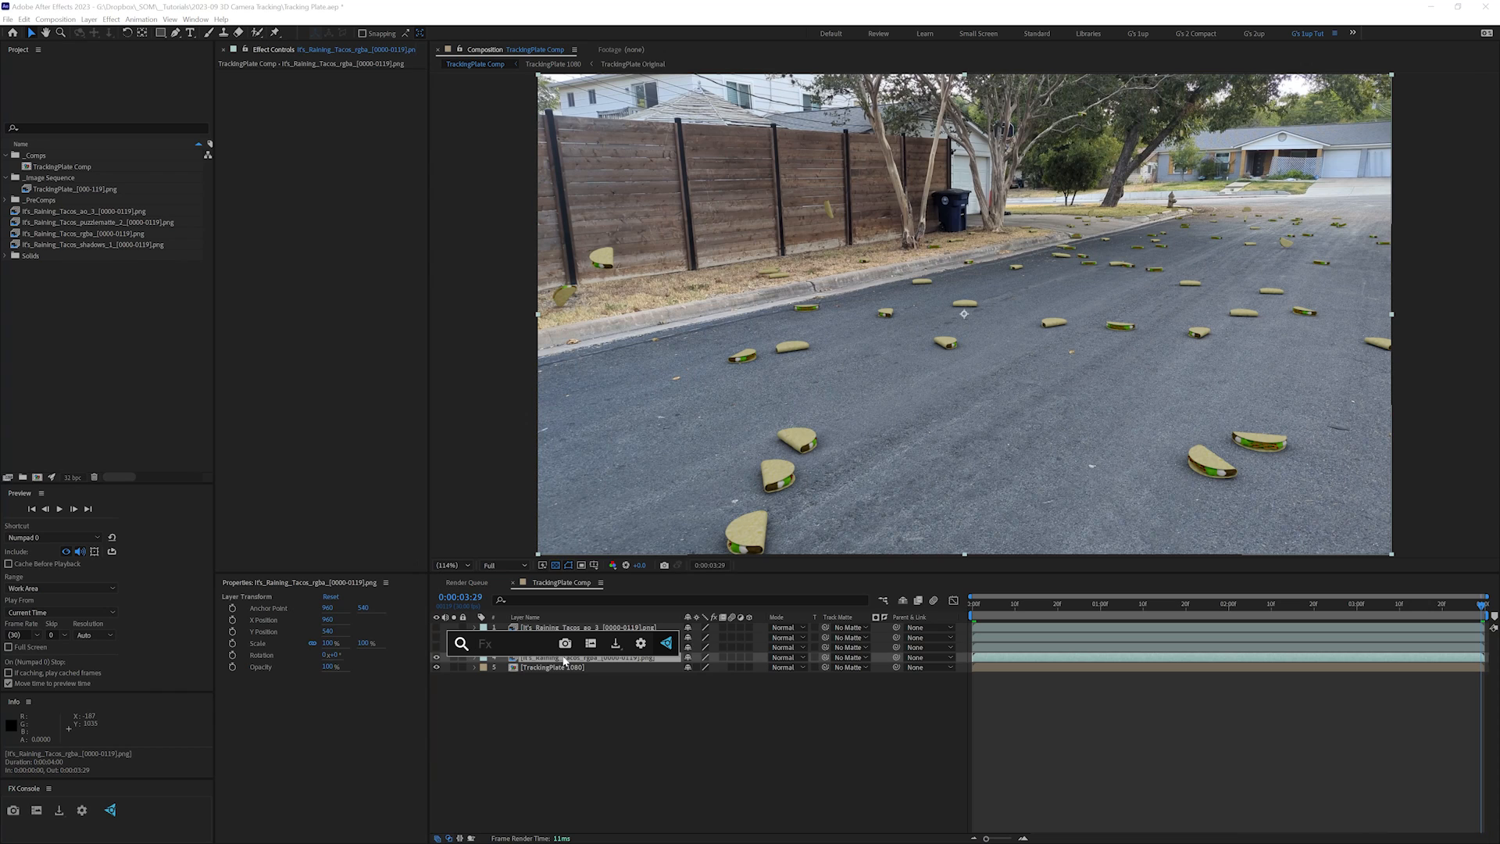
{"action": "type", "text": "lum"}
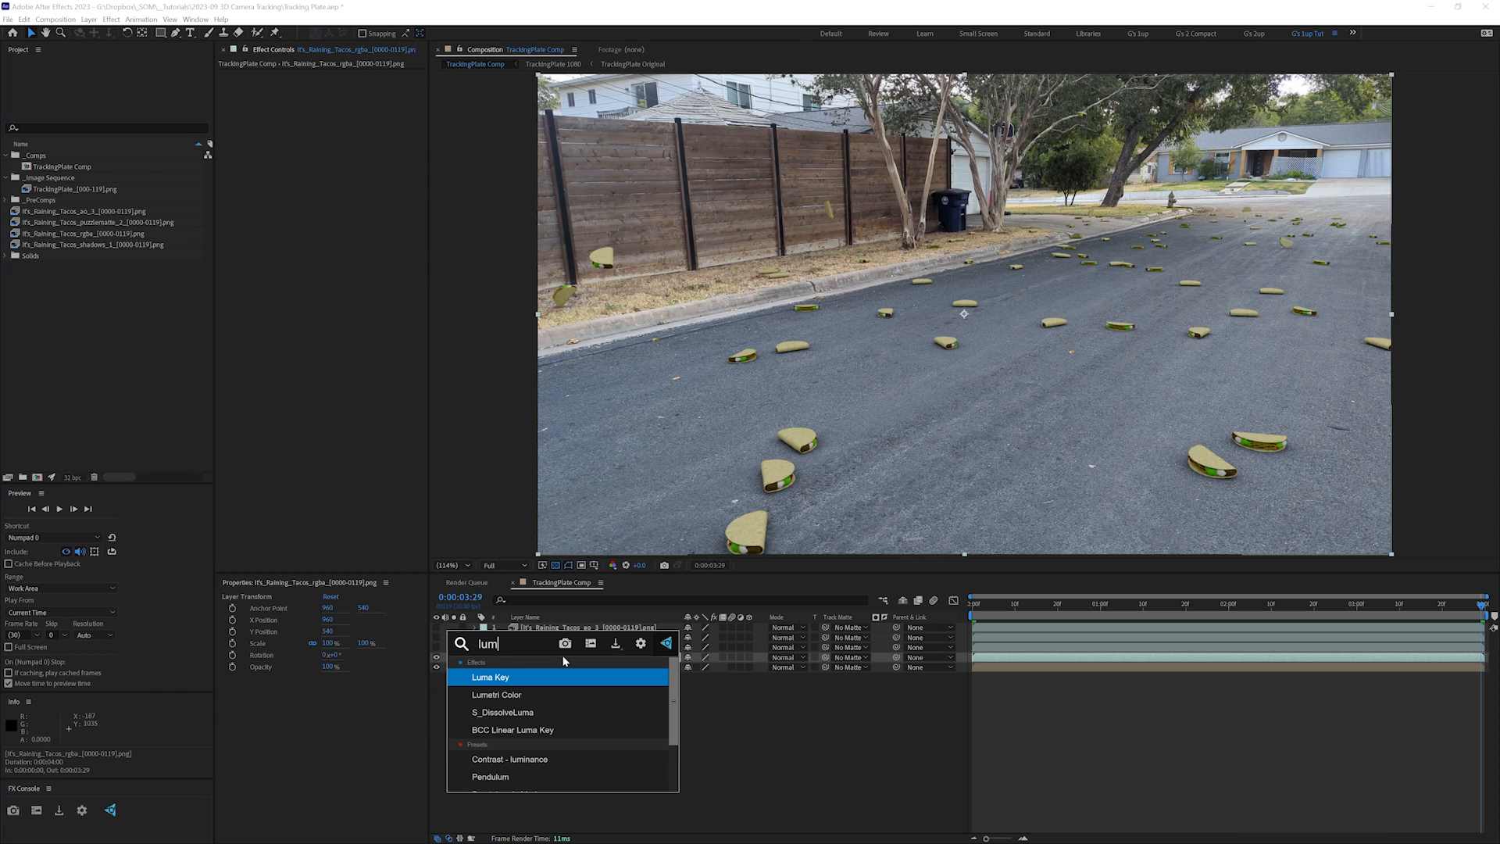
{"action": "key", "text": "Down"}
{"action": "key", "text": "Return"}
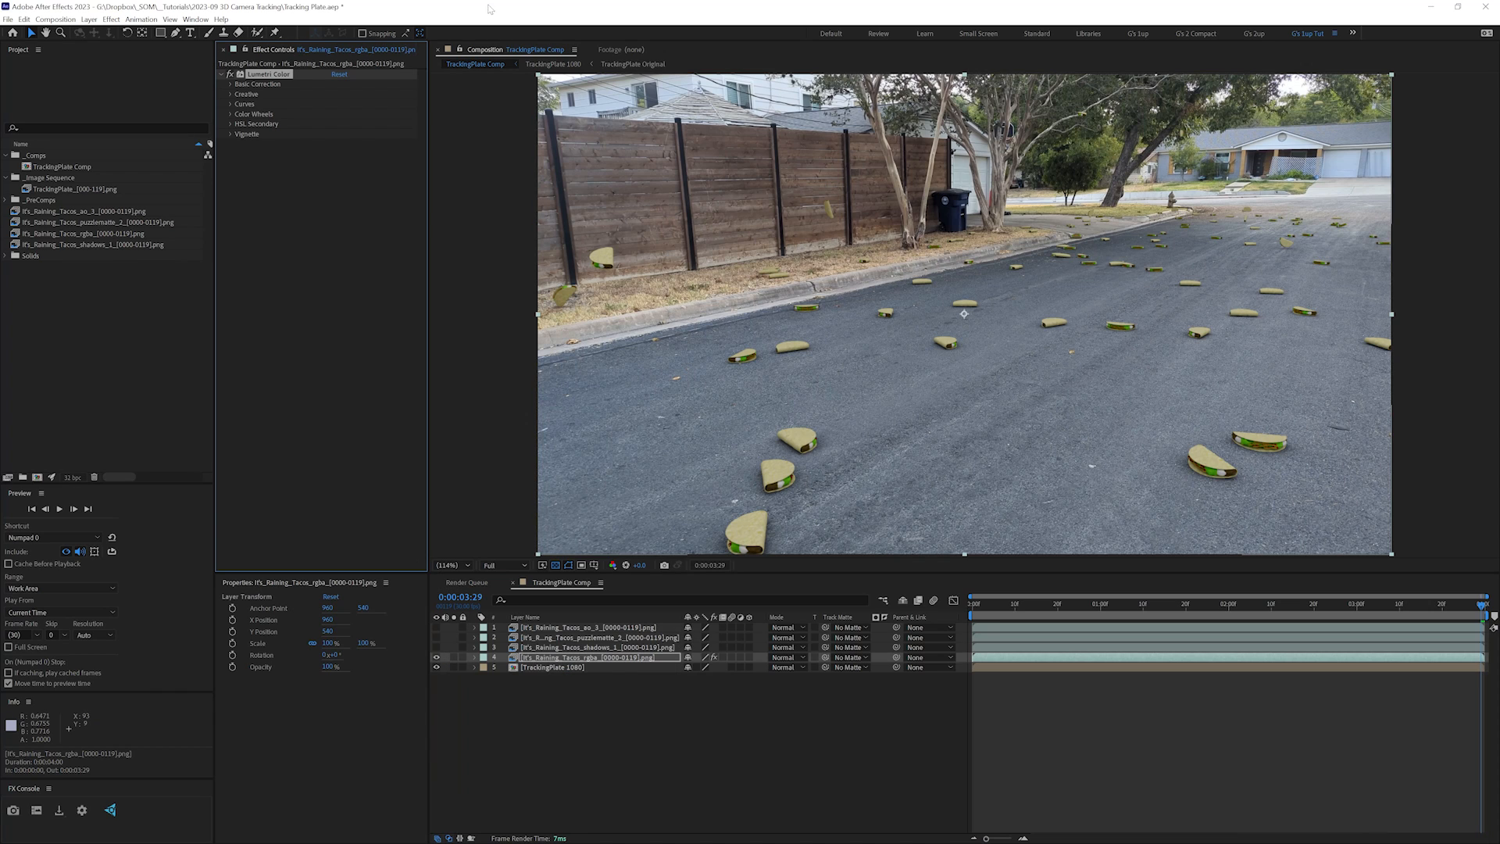
- In the RGBA layer's Lumetri Basic Correction, sample the white balance from the footage, raise the contrast to about 13 and adjust the exposure
{"action": "left_click", "coordinate": [230, 84]}
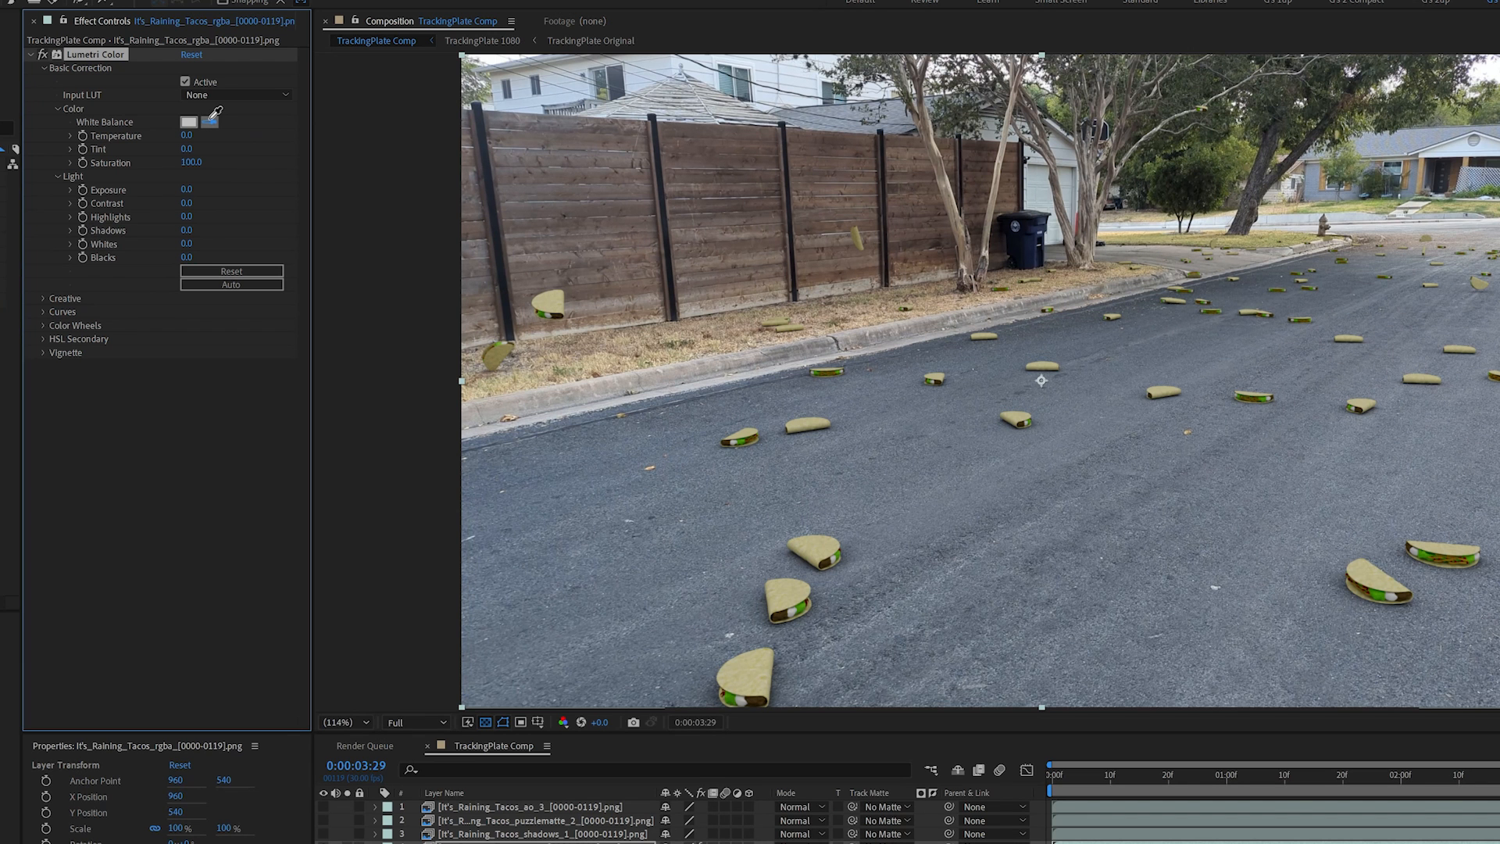
{"action": "left_click", "coordinate": [352, 124]}
{"action": "left_click", "coordinate": [799, 84]}
{"action": "mouse_move", "coordinate": [177, 201]}
{"action": "left_mouse_down"}
{"action": "mouse_move", "coordinate": [7, 212]}
{"action": "mouse_move", "coordinate": [200, 187]}
{"action": "mouse_move", "coordinate": [187, 186]}
{"action": "left_mouse_up"}
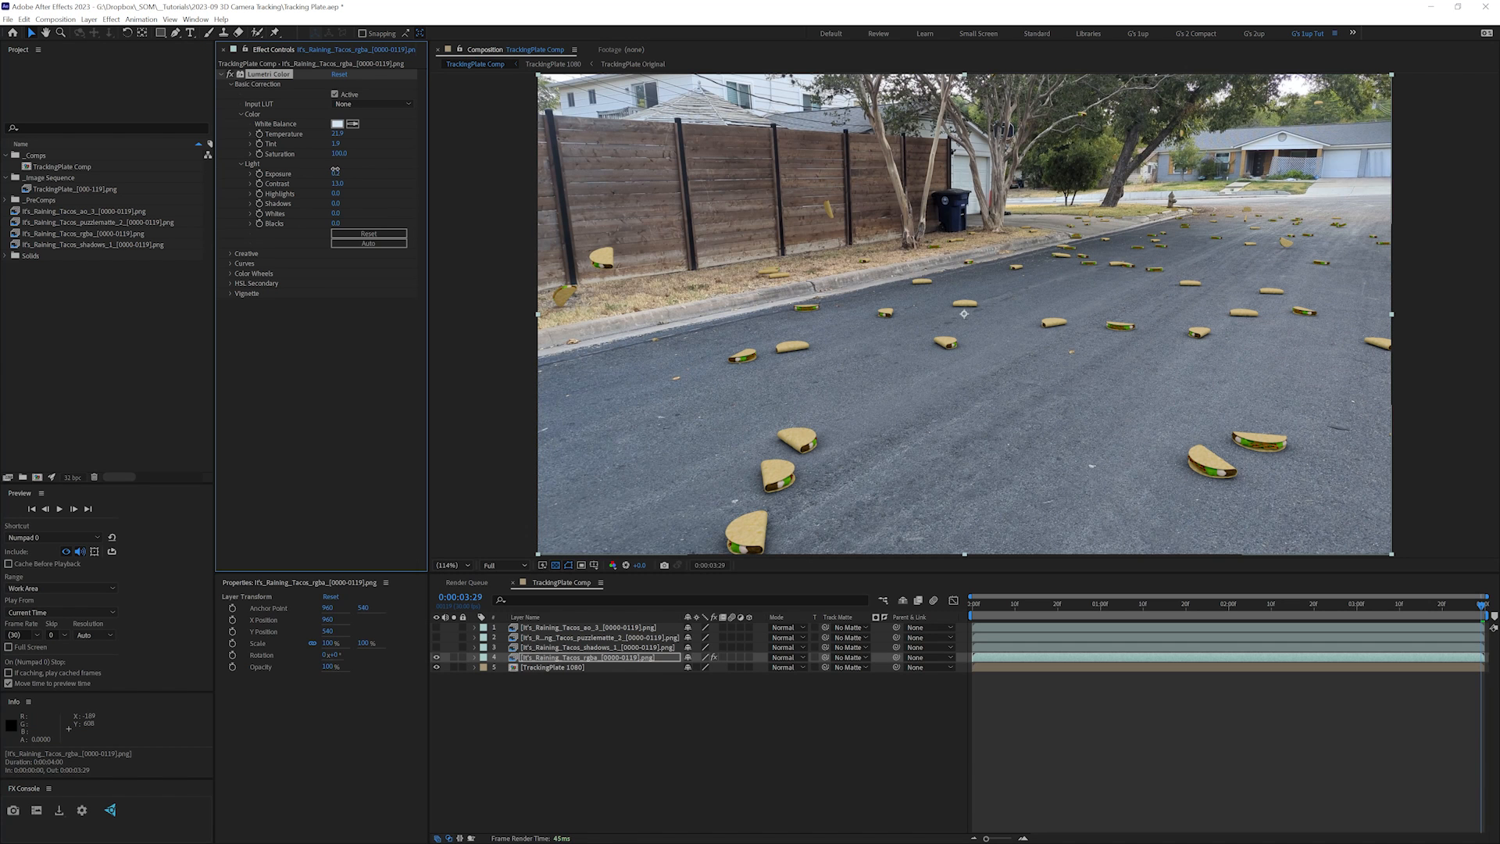
{"action": "left_click_drag", "start_coordinate": [335, 169], "coordinate": [334, 168]}
- Make the shadows layer visible and add an adjustment layer named Shadow CC above it
{"action": "left_click", "coordinate": [600, 647]}
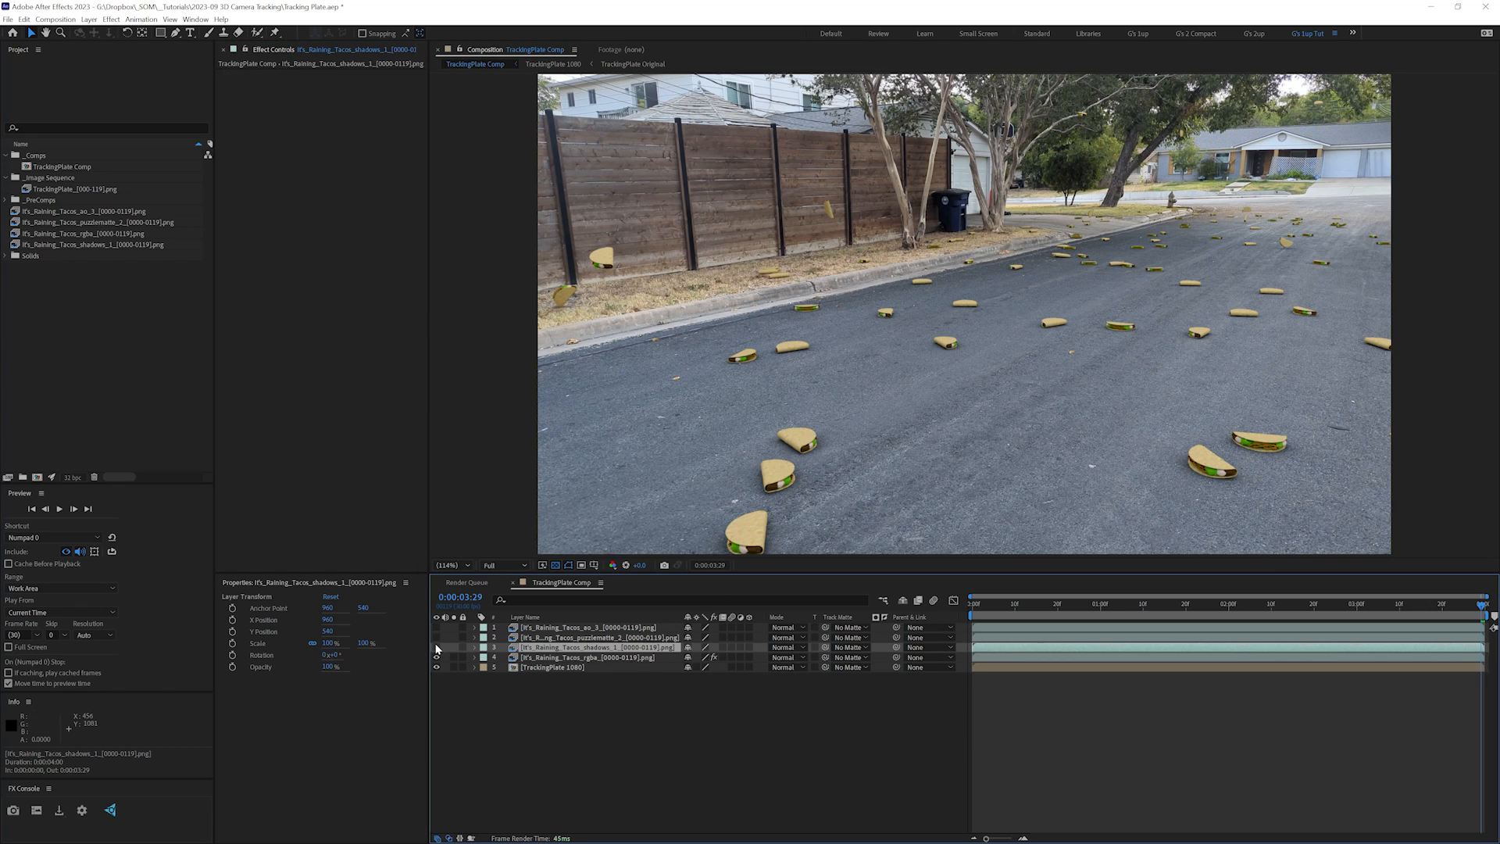
{"action": "left_click", "coordinate": [436, 648]}
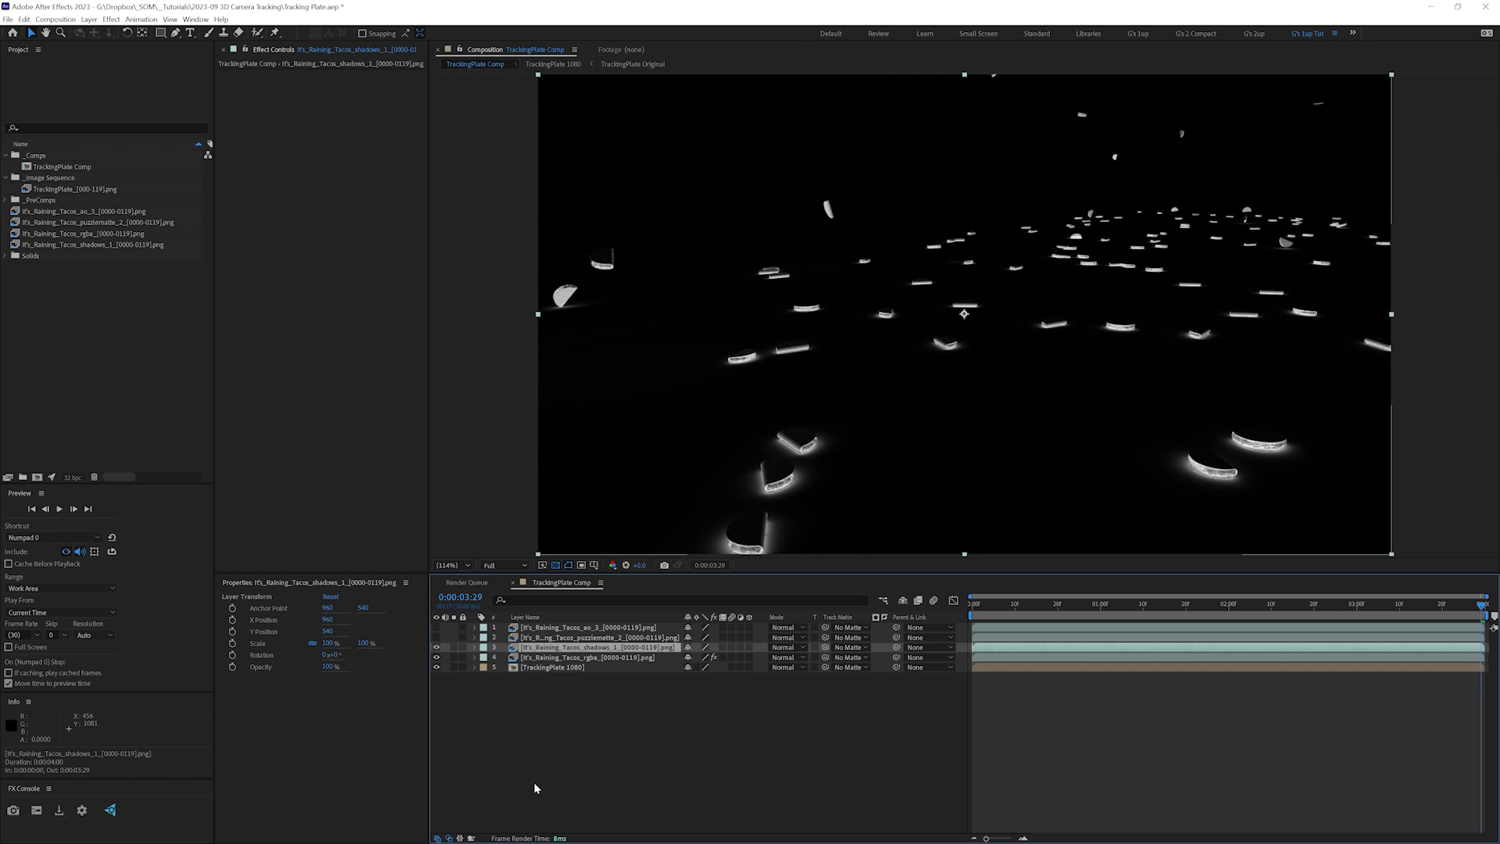
{"action": "key", "text": "ctrl+alt+y"}
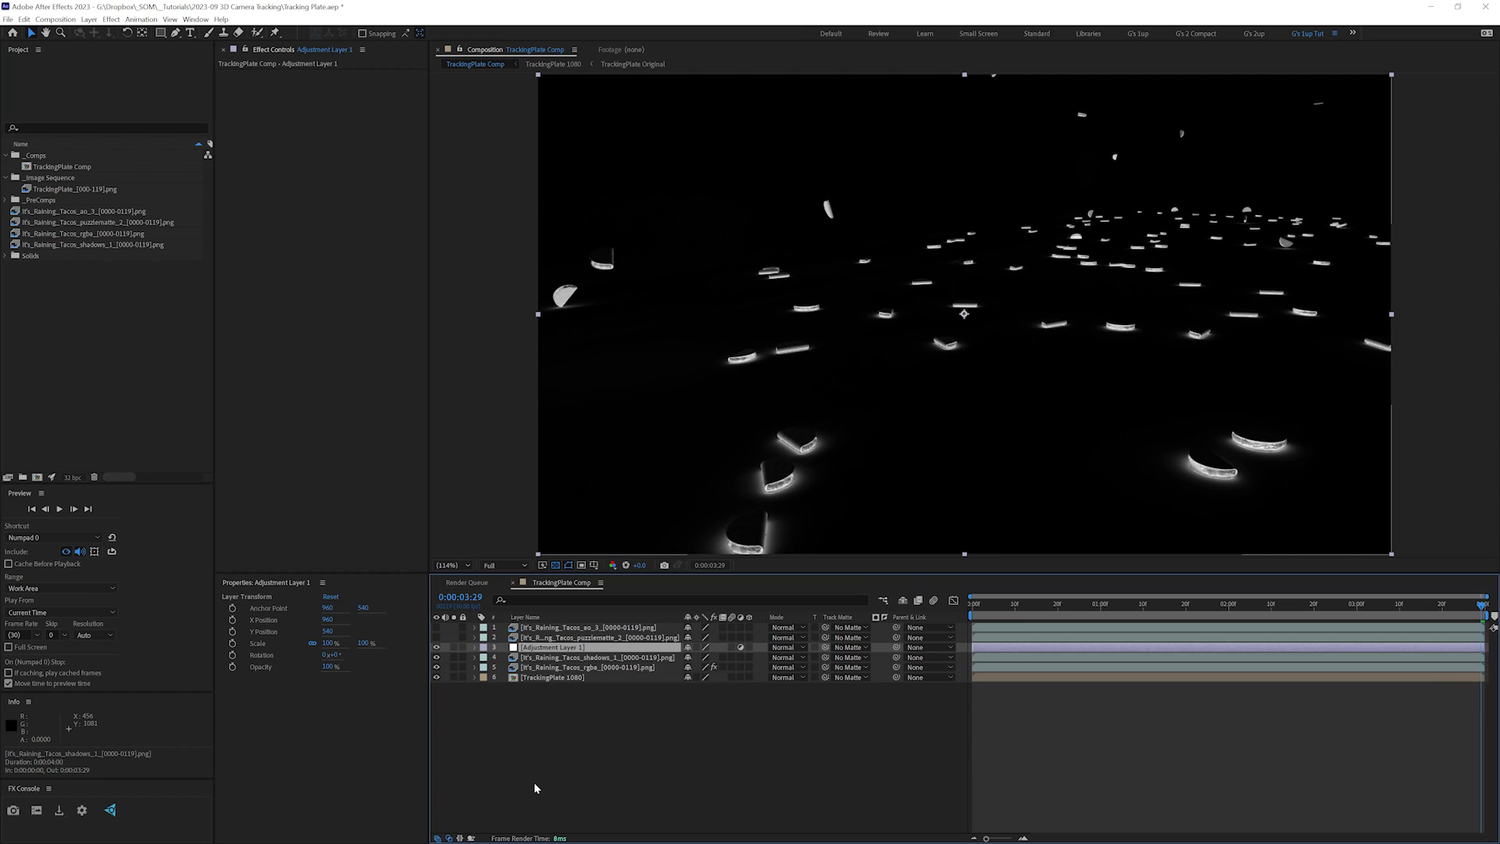
{"action": "key", "text": "Return"}
{"action": "type", "text": "Shadow CC"}
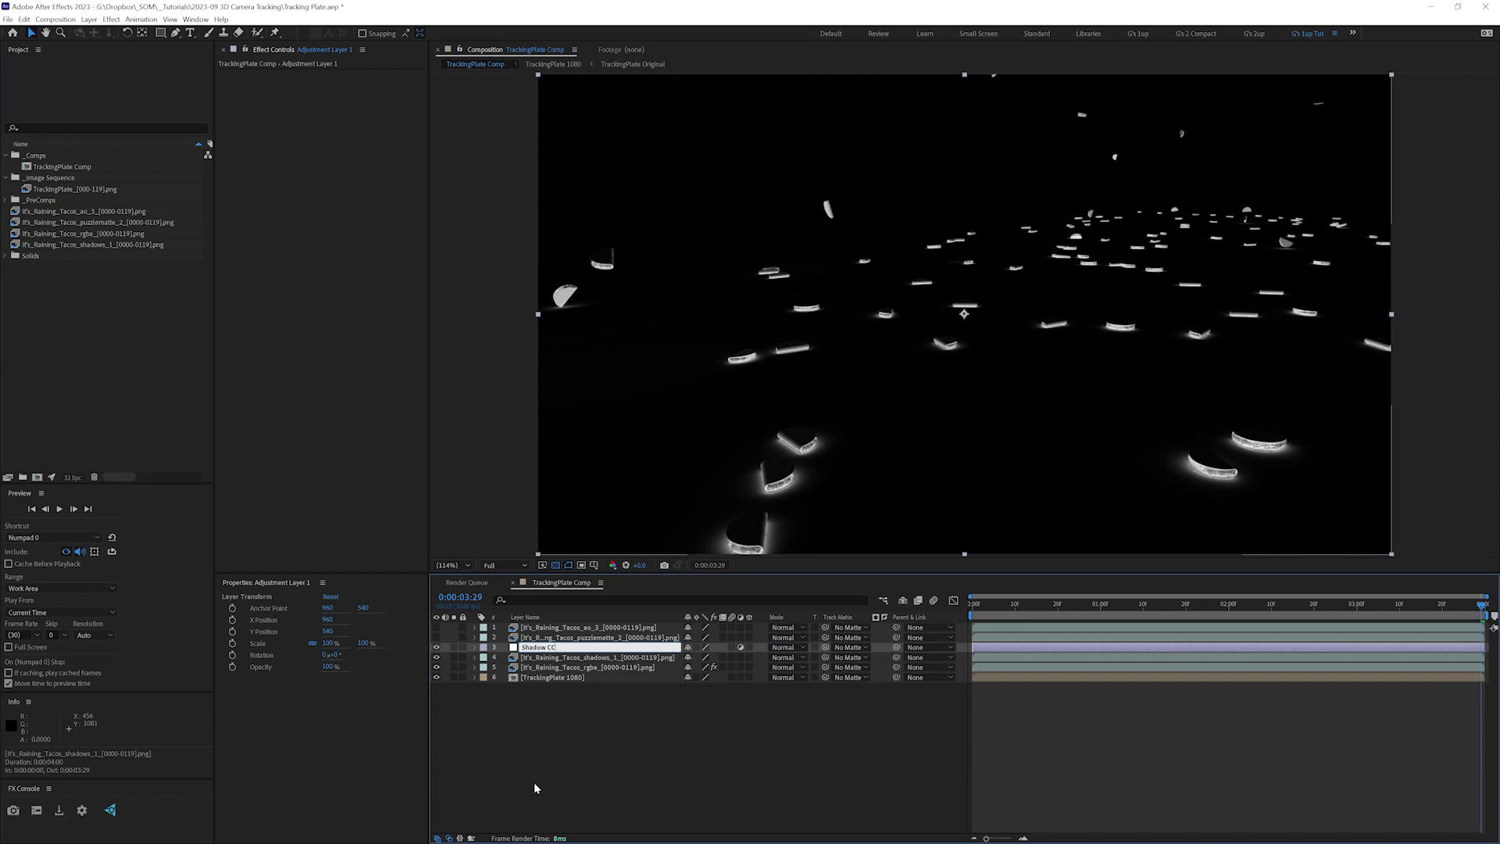
{"action": "key", "text": "Return"}
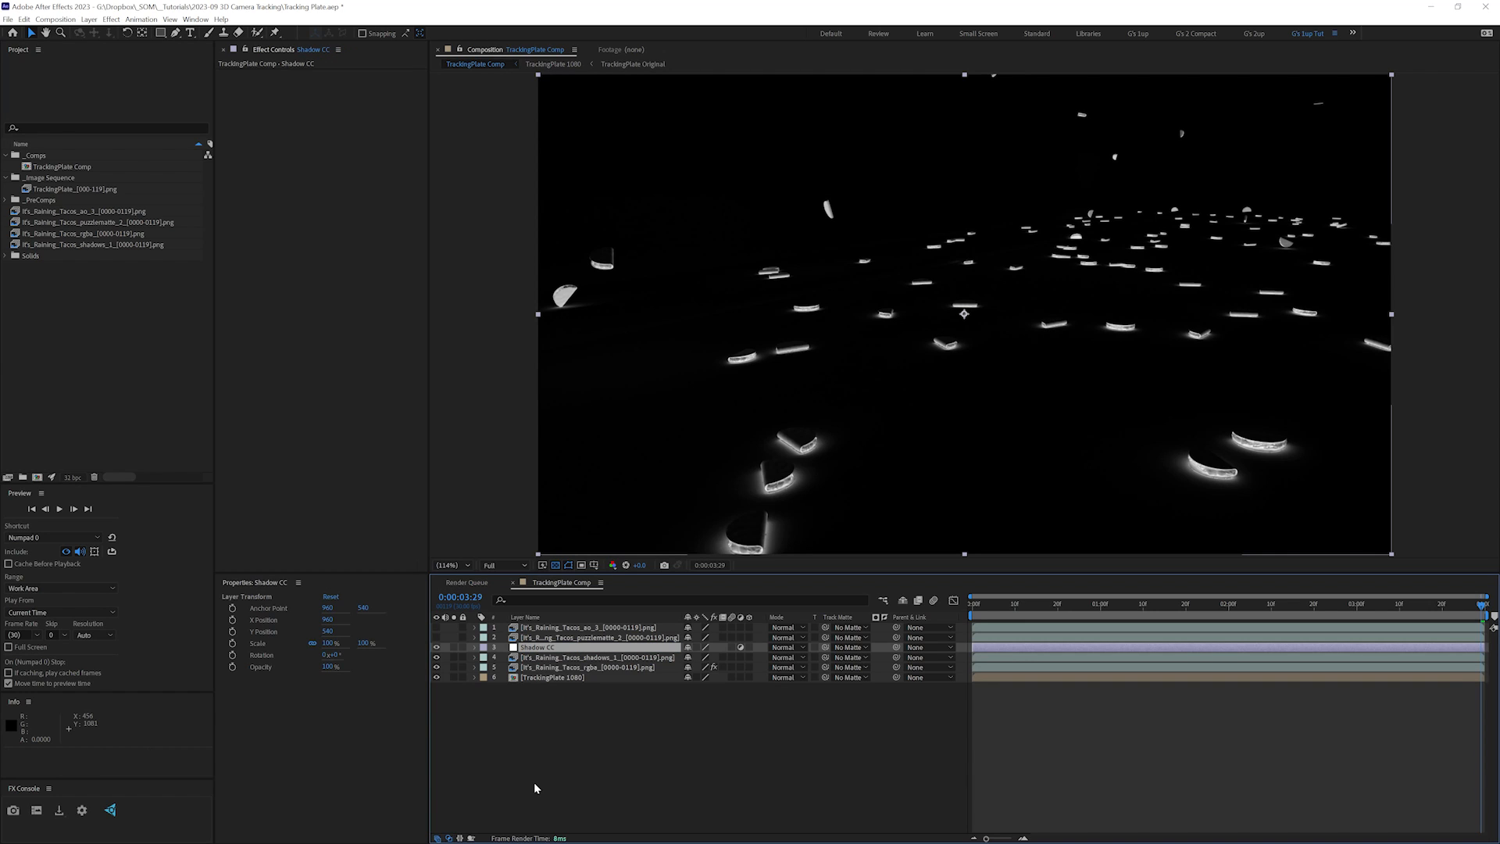
- Move Shadow CC below the shadows layer and use the shadows layer as its luma track matte
{"action": "key", "text": "ctrl+bracketleft"}
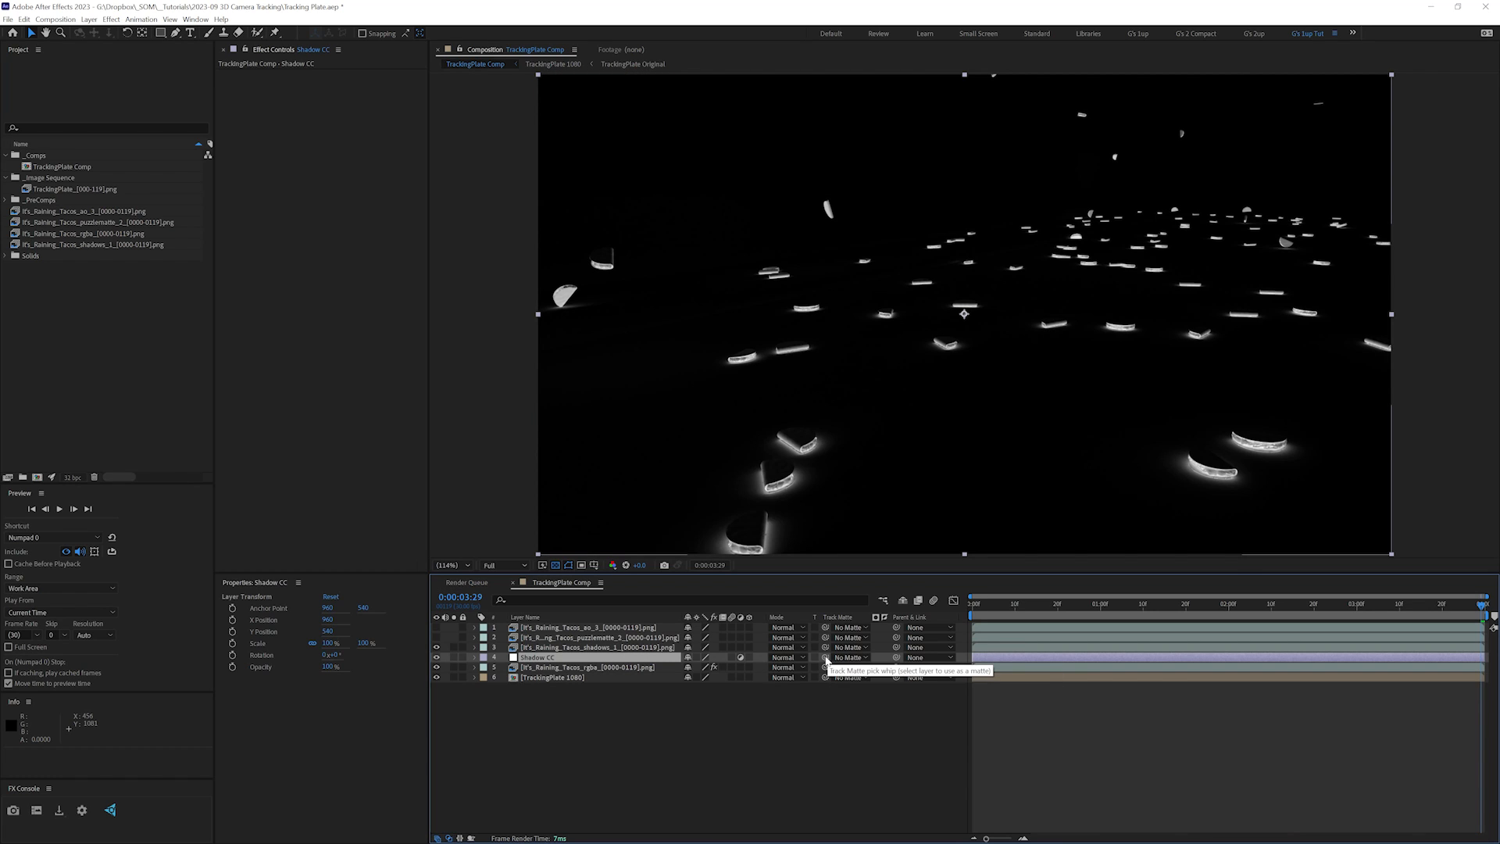
{"action": "left_click_drag", "start_coordinate": [825, 657], "coordinate": [647, 649]}
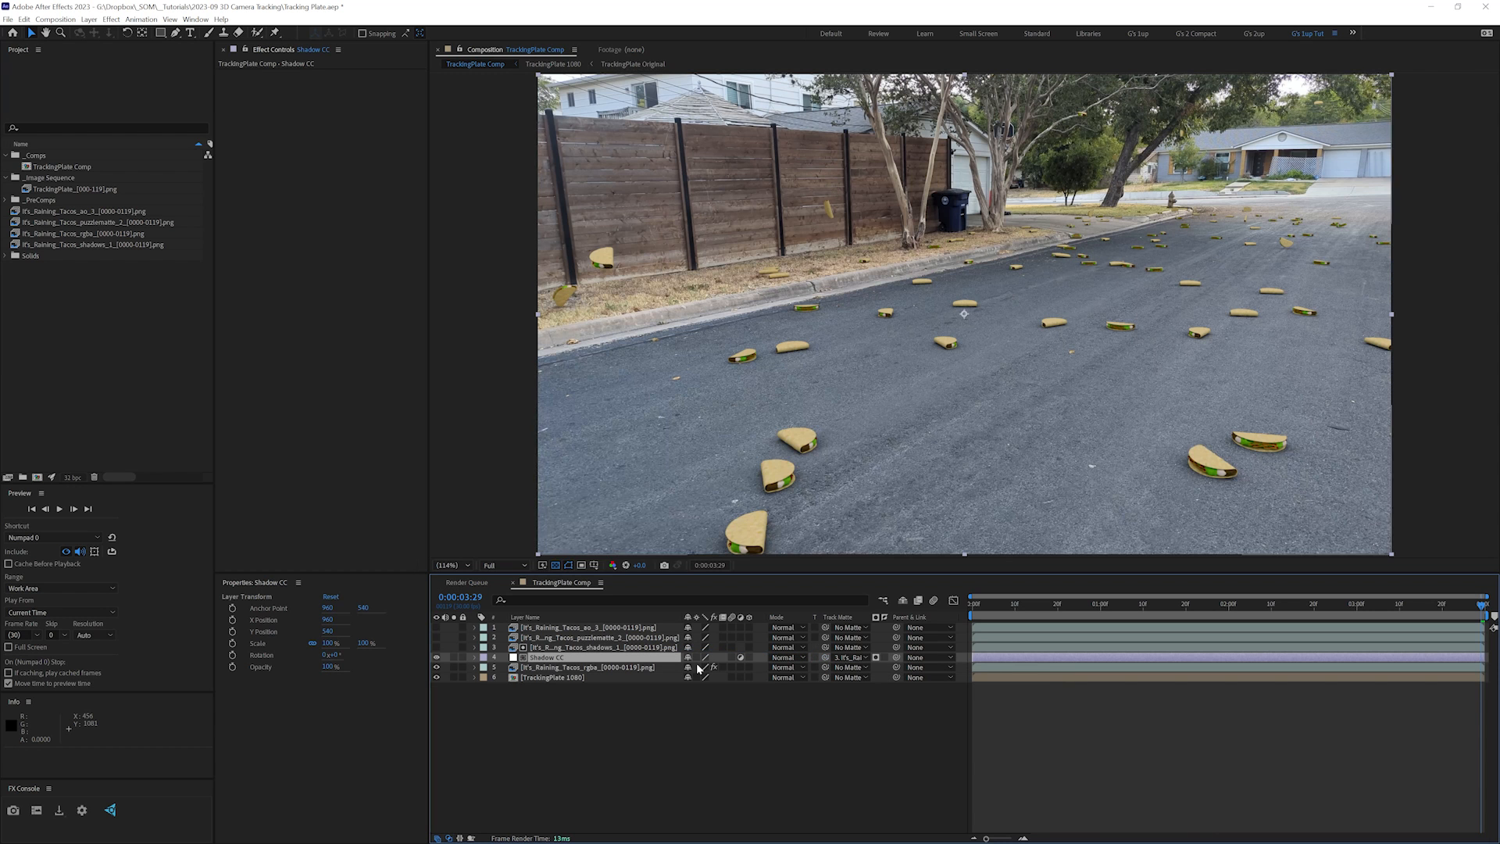
{"action": "left_click", "coordinate": [876, 658]}
- Apply the Levels effect to the Shadow CC layer
{"action": "key", "text": "ctrl+space"}
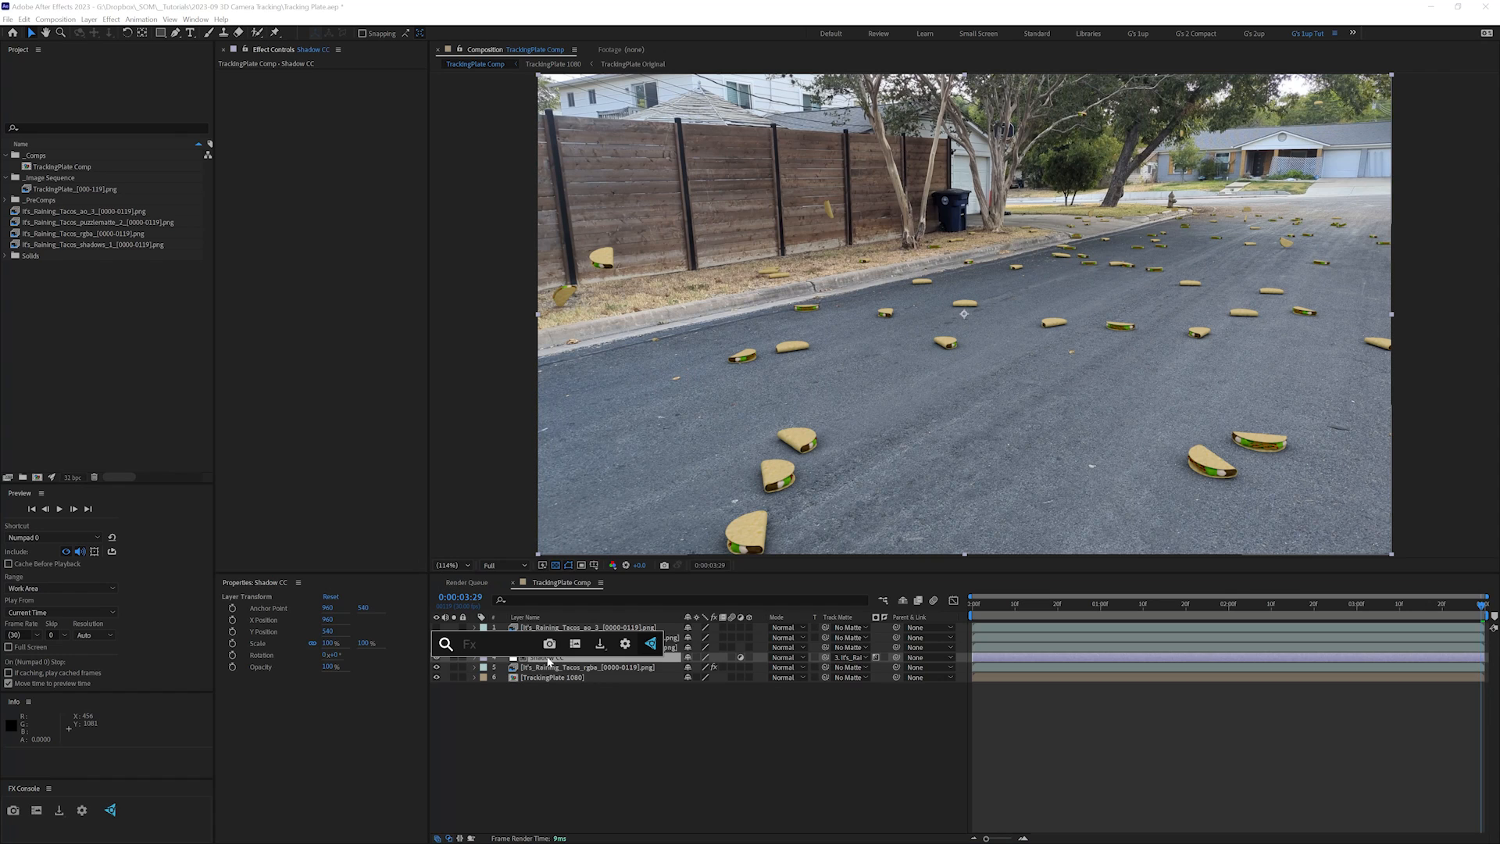
{"action": "type", "text": "lev"}
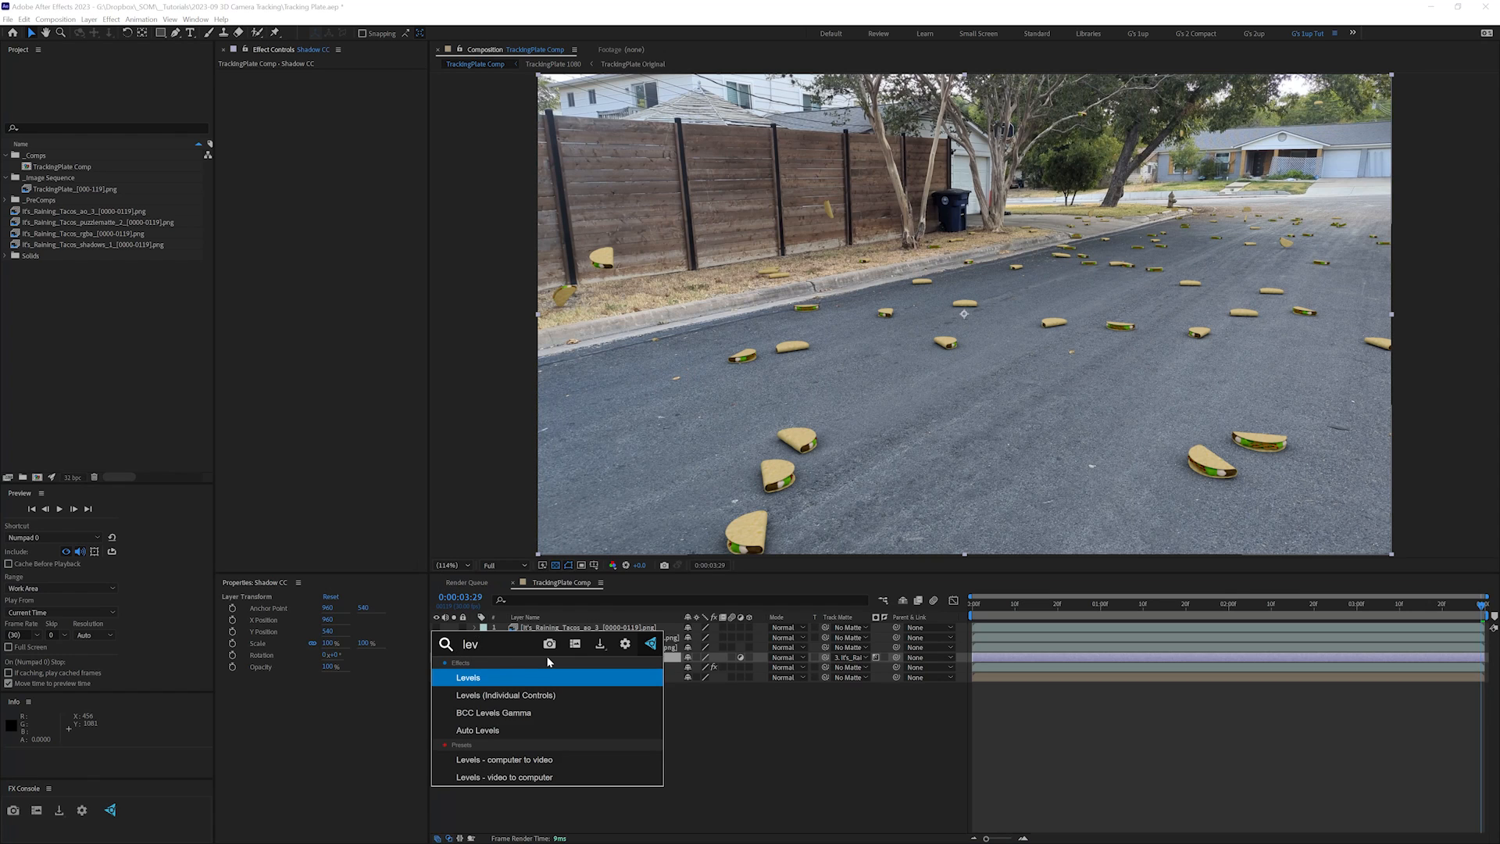
{"action": "key", "text": "Return"}
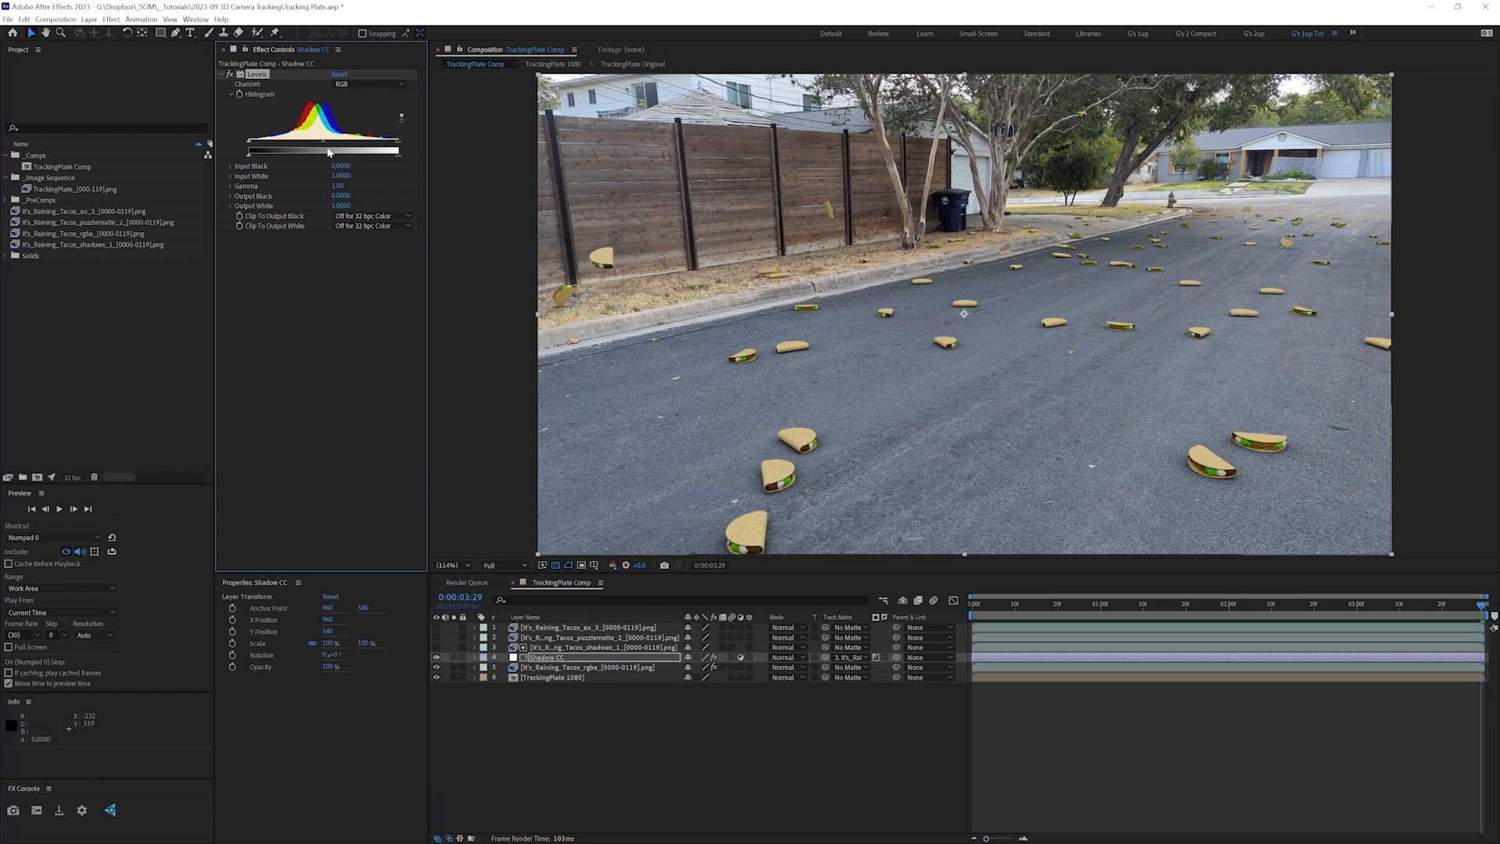
- Try gamma values up to about 1.20 in Shadow CC's Levels effect and reset the effect
{"action": "mouse_move", "coordinate": [323, 141]}
{"action": "left_mouse_down"}
{"action": "mouse_move", "coordinate": [391, 142]}
{"action": "mouse_move", "coordinate": [278, 142]}
{"action": "mouse_move", "coordinate": [317, 145]}
{"action": "left_mouse_up"}
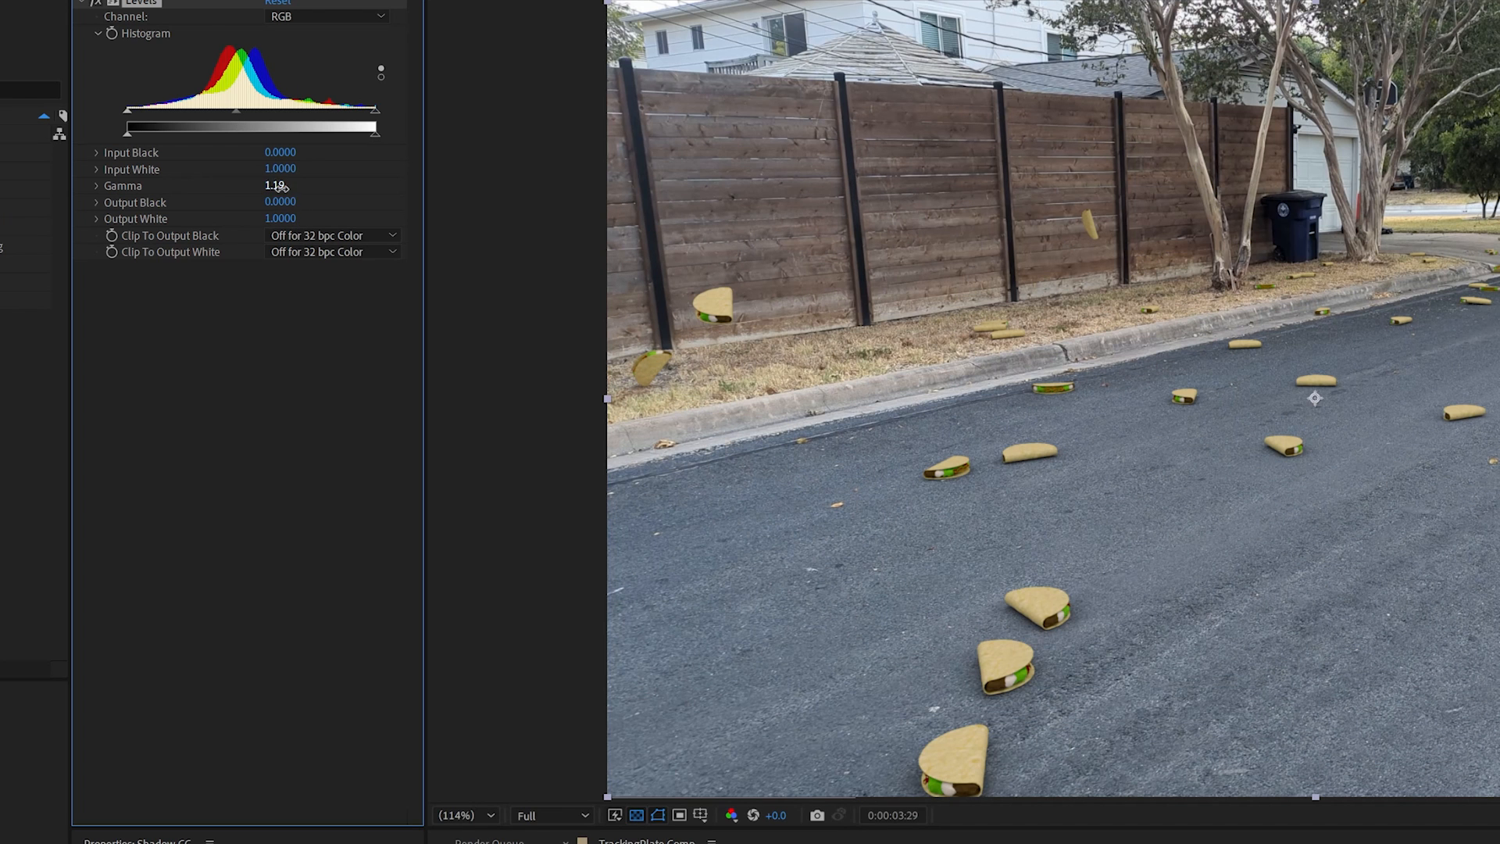
{"action": "left_click", "coordinate": [336, 186]}
{"action": "type", "text": "1"}
{"action": "key", "text": "Return"}
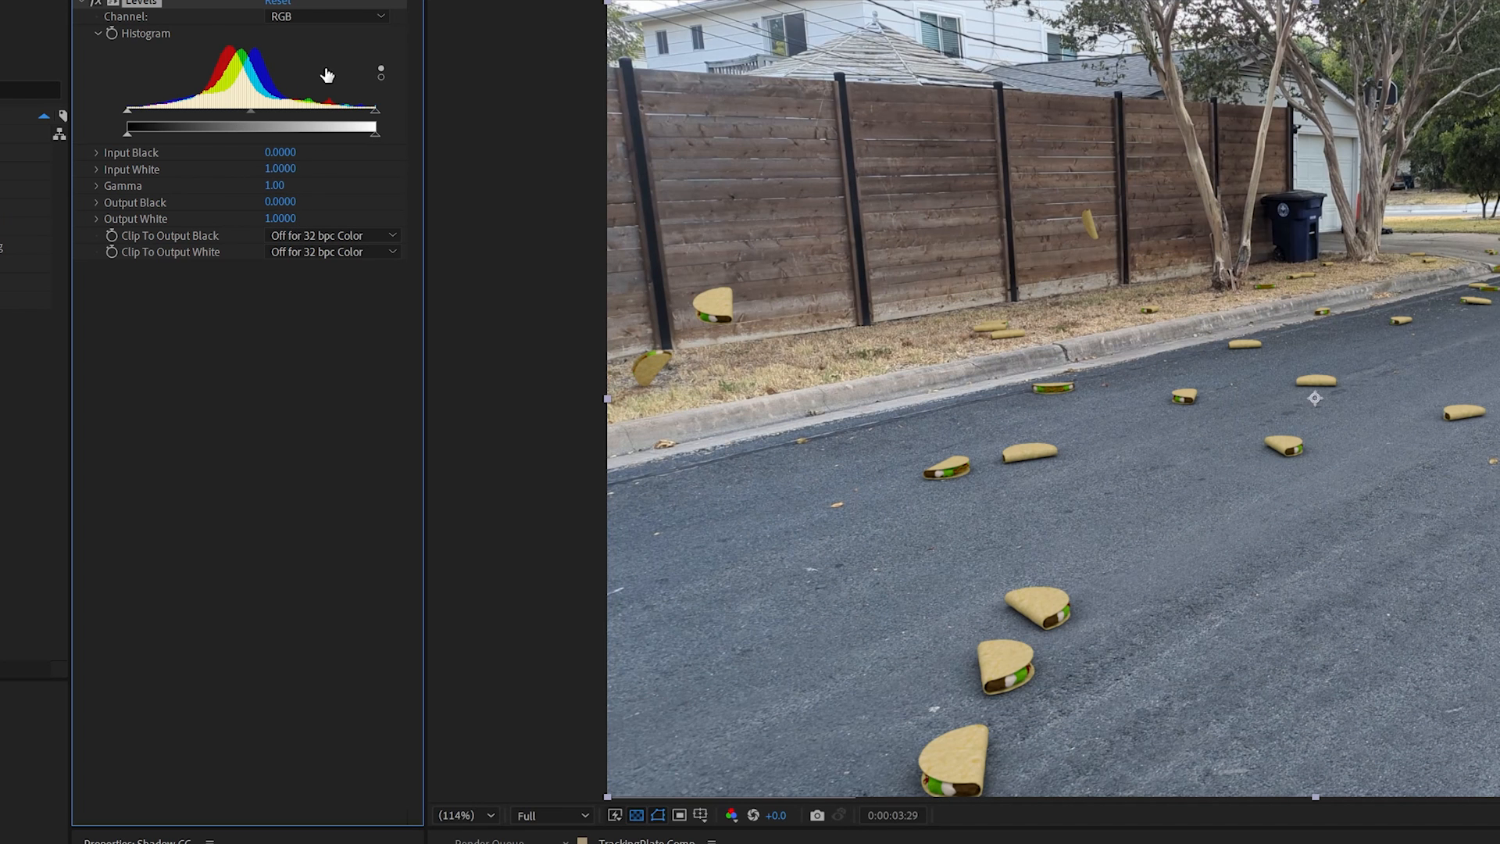
{"action": "mouse_move", "coordinate": [250, 111]}
{"action": "left_mouse_down"}
{"action": "mouse_move", "coordinate": [222, 112]}
{"action": "mouse_move", "coordinate": [237, 112]}
{"action": "left_mouse_up"}
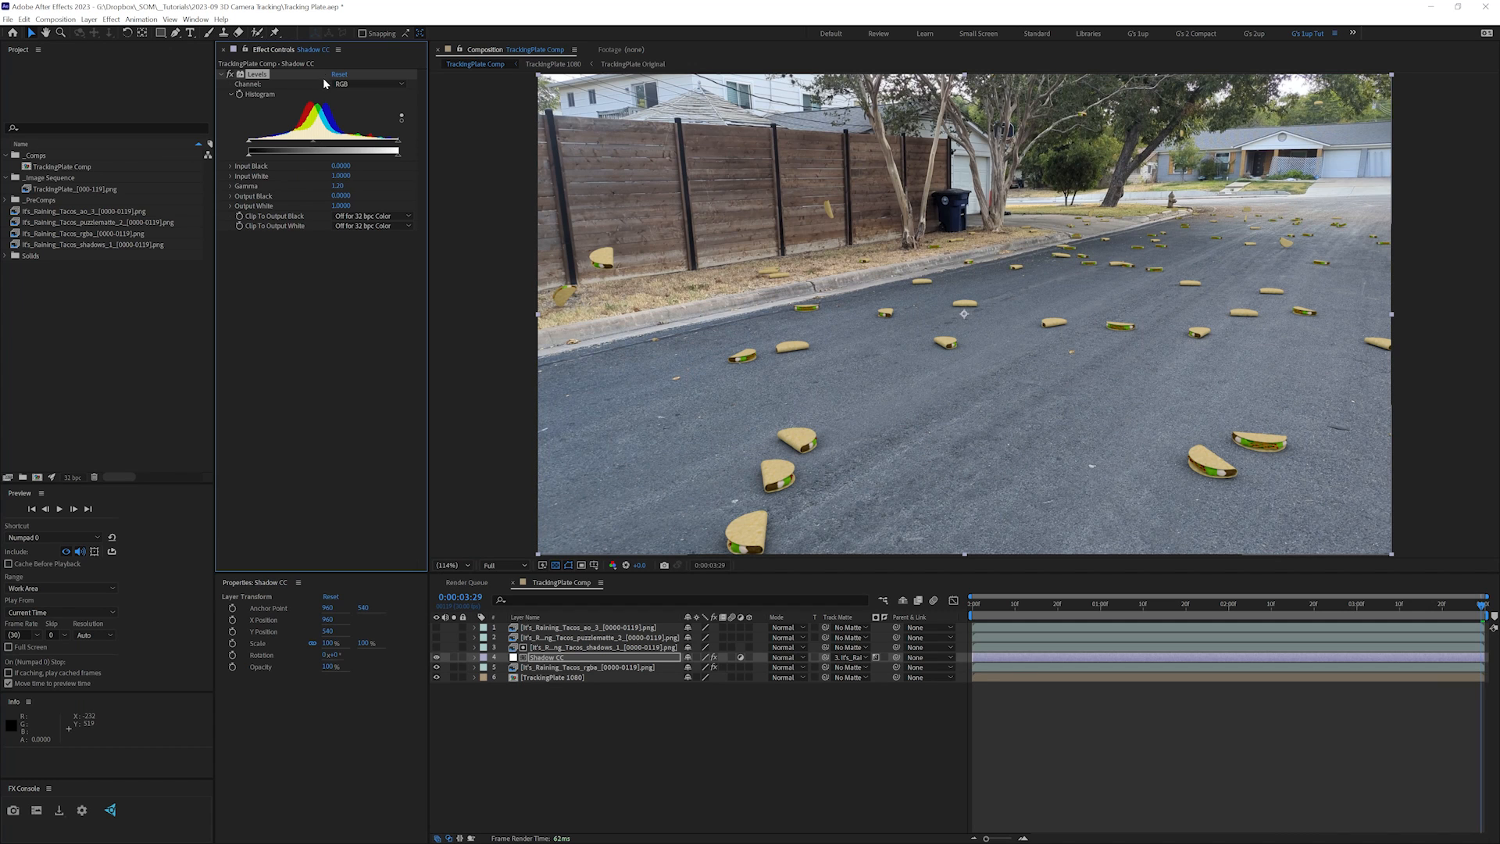
{"action": "left_click", "coordinate": [338, 74]}
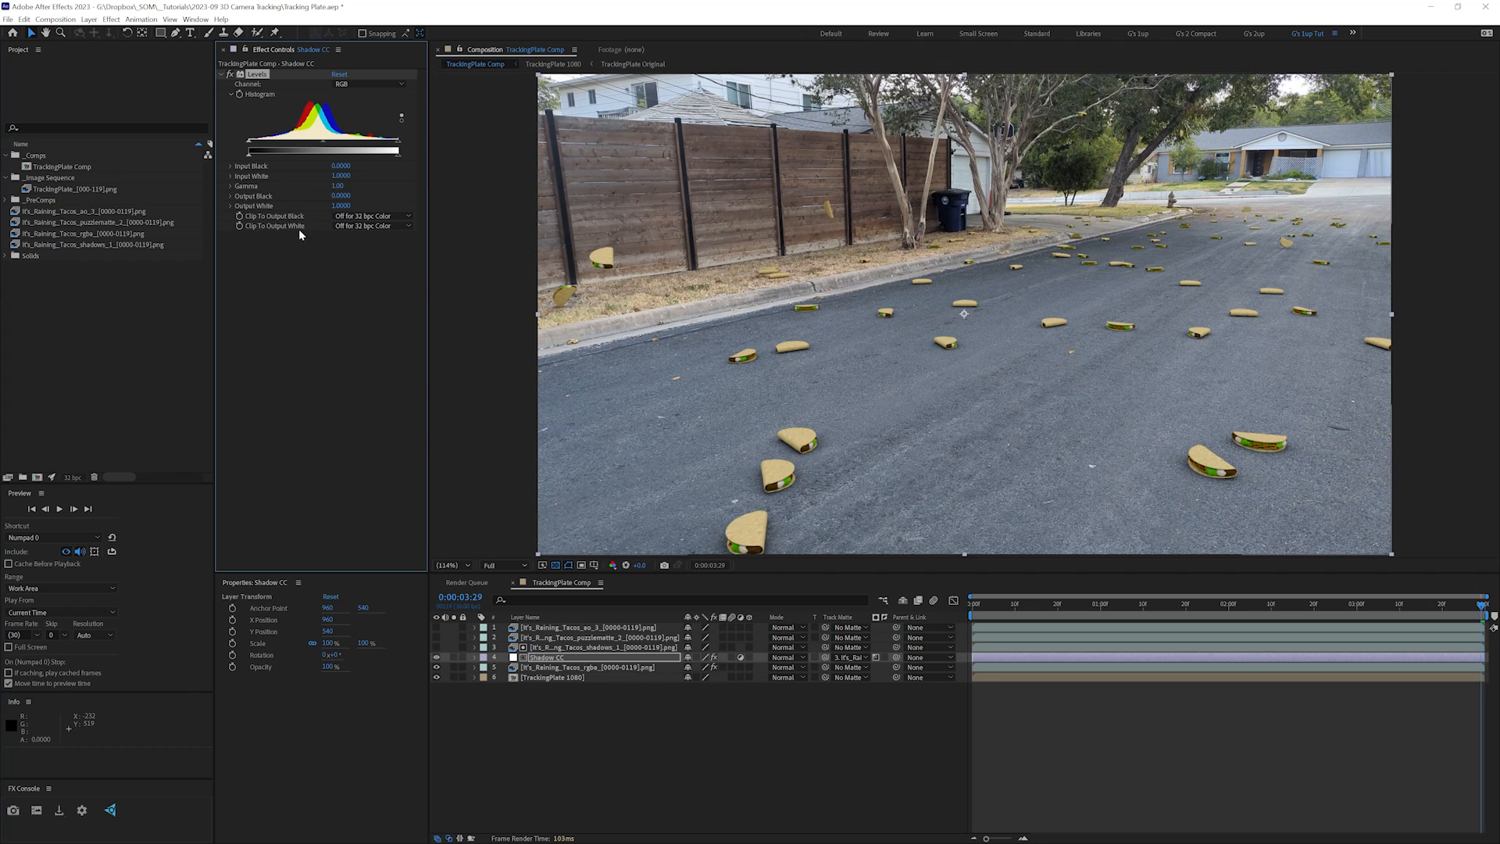
- Set the gamma of Shadow CC's Levels effect to about 1.71 and inspect the shadows under the tacos up close
{"action": "left_click_drag", "start_coordinate": [327, 147], "coordinate": [305, 142]}
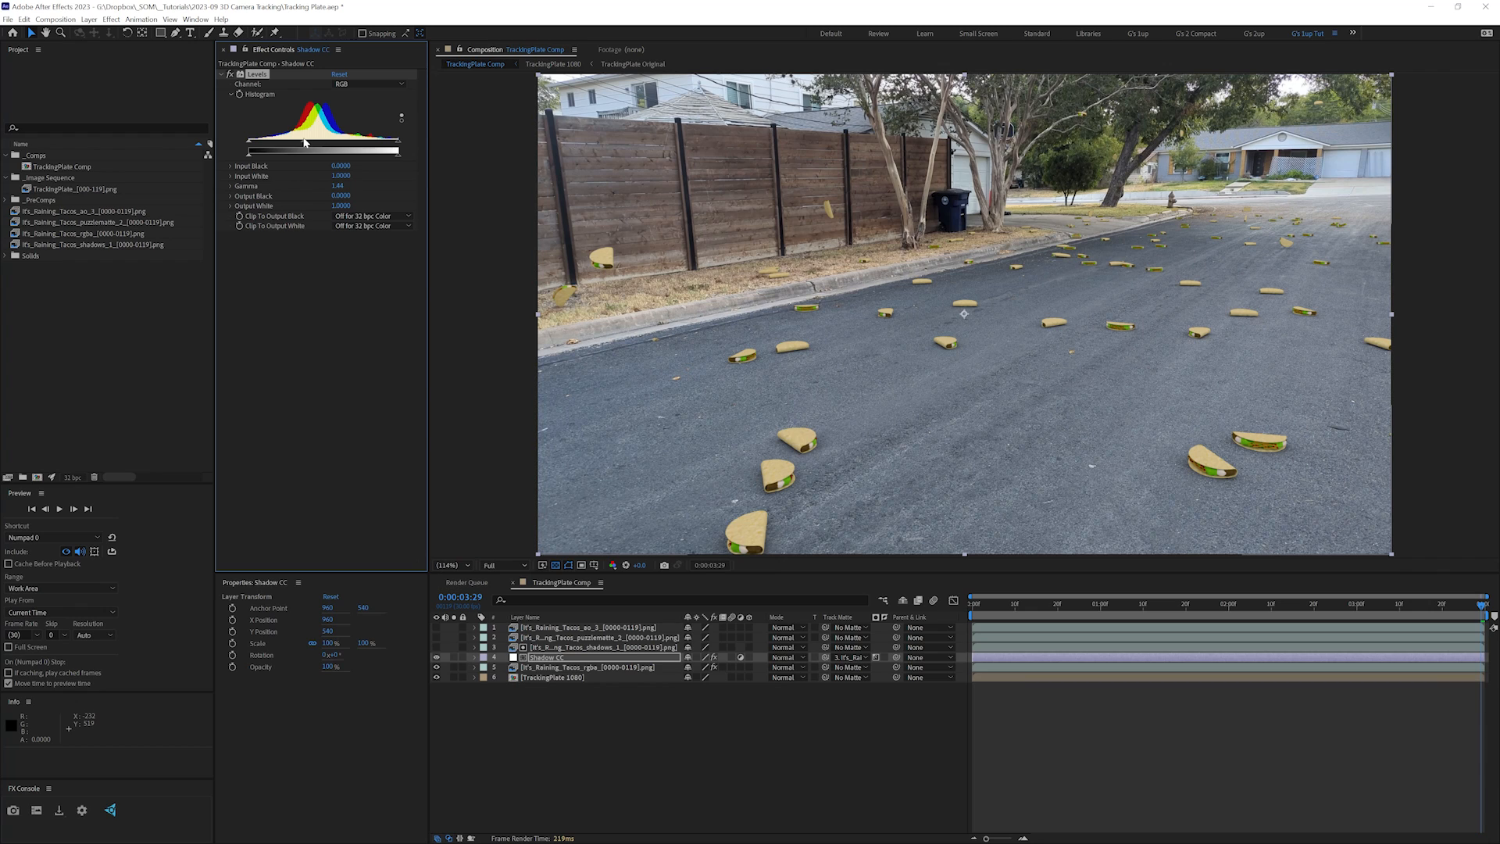
{"action": "mouse_move", "coordinate": [305, 142]}
{"action": "left_mouse_down"}
{"action": "mouse_move", "coordinate": [279, 139]}
{"action": "mouse_move", "coordinate": [296, 138]}
{"action": "left_mouse_up"}
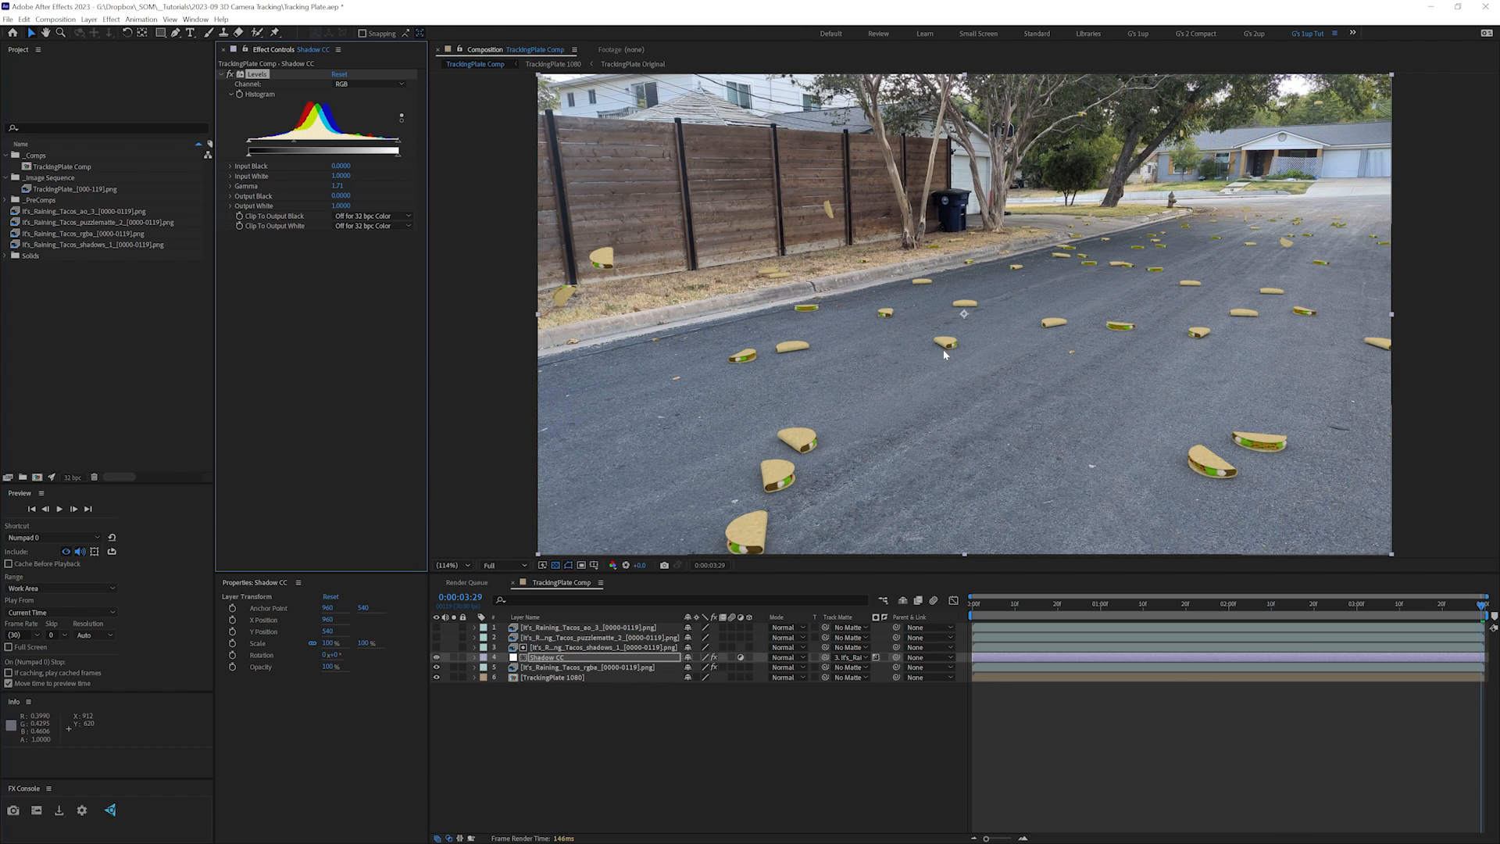
{"action": "scroll", "coordinate": [941, 351], "scroll_direction": "up", "scroll_amount": 2}
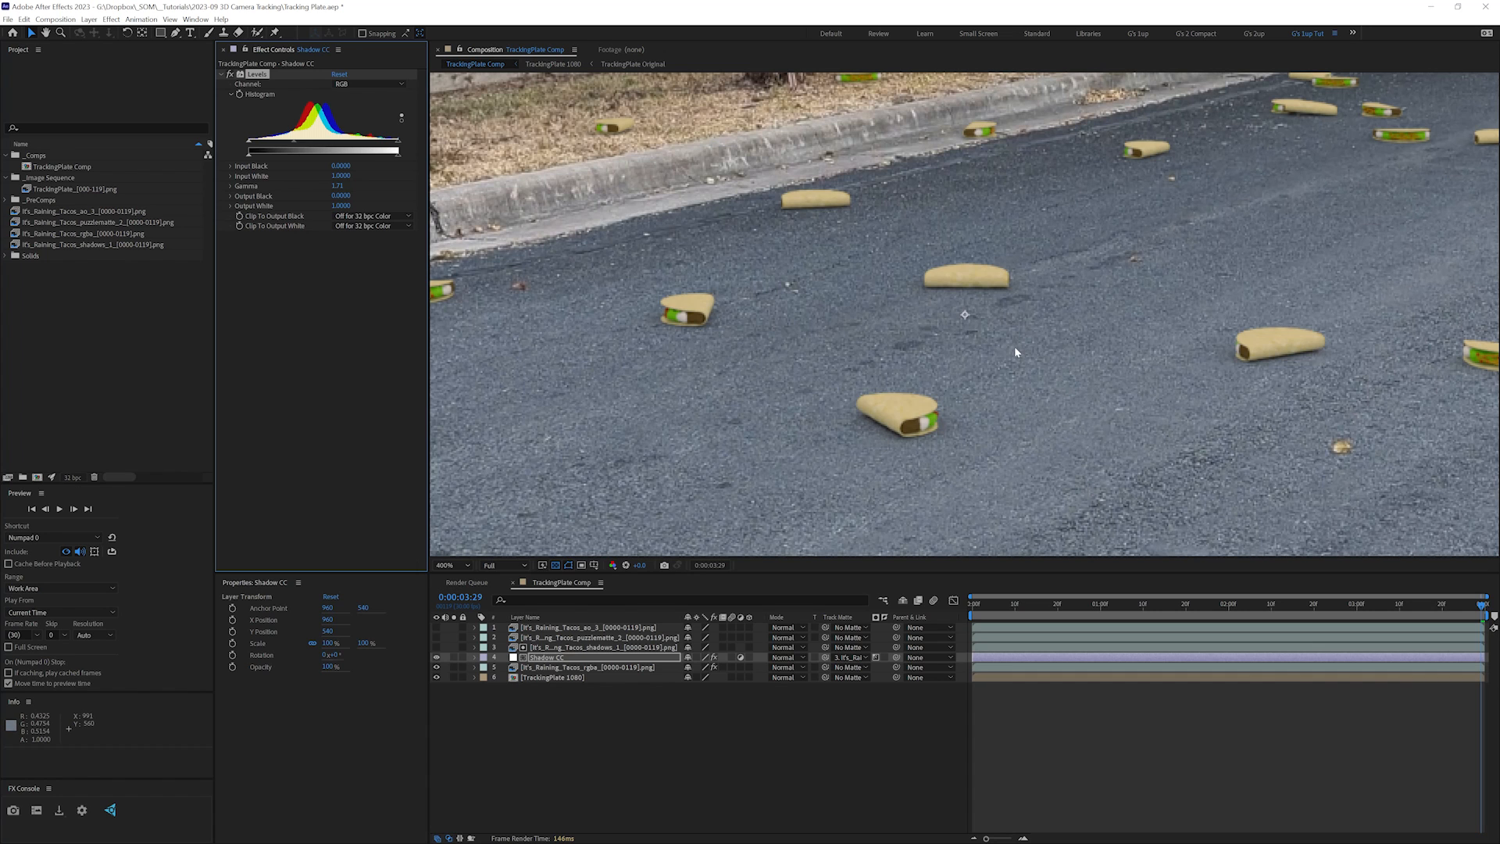
{"action": "scroll", "coordinate": [1014, 353], "scroll_direction": "down", "scroll_amount": 2}
- Add a second Levels effect to Shadow CC and set its channel to Blue
{"action": "key", "text": "ctrl+space"}
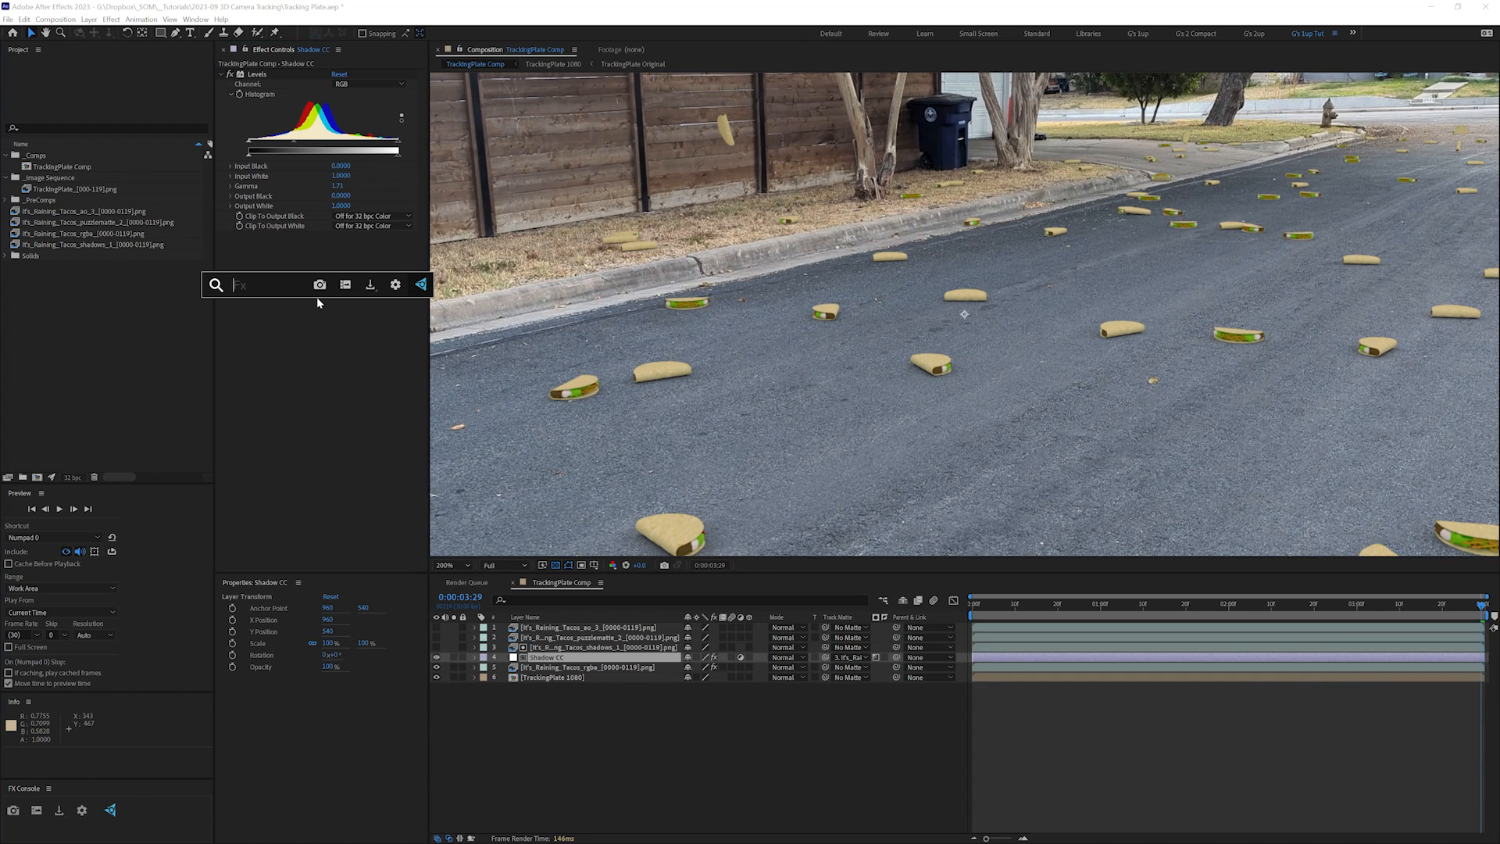
{"action": "type", "text": "level"}
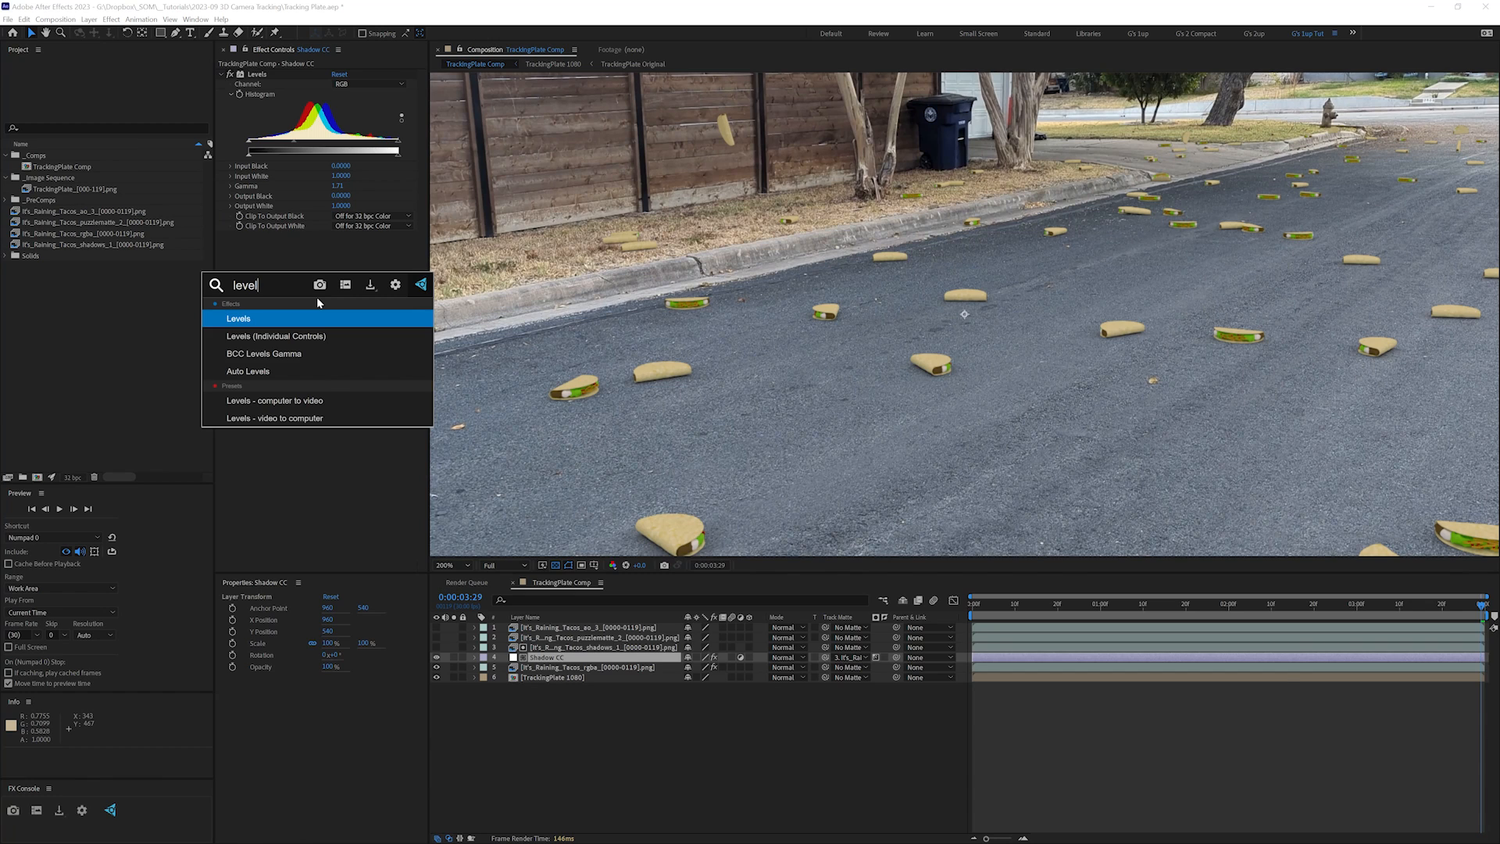
{"action": "key", "text": "Return"}
{"action": "left_click", "coordinate": [364, 243]}
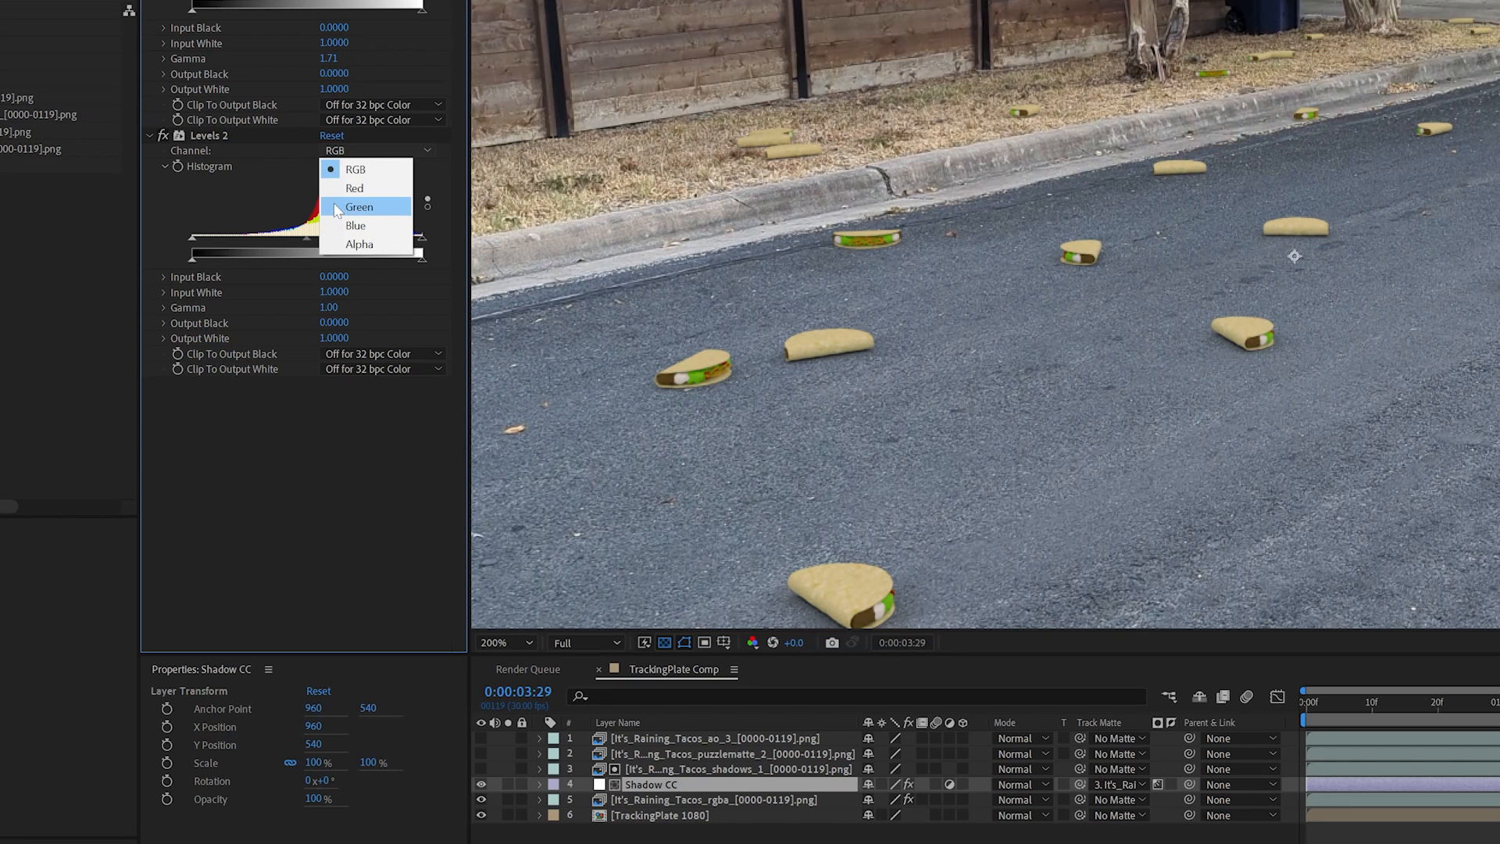
{"action": "left_click", "coordinate": [351, 226]}
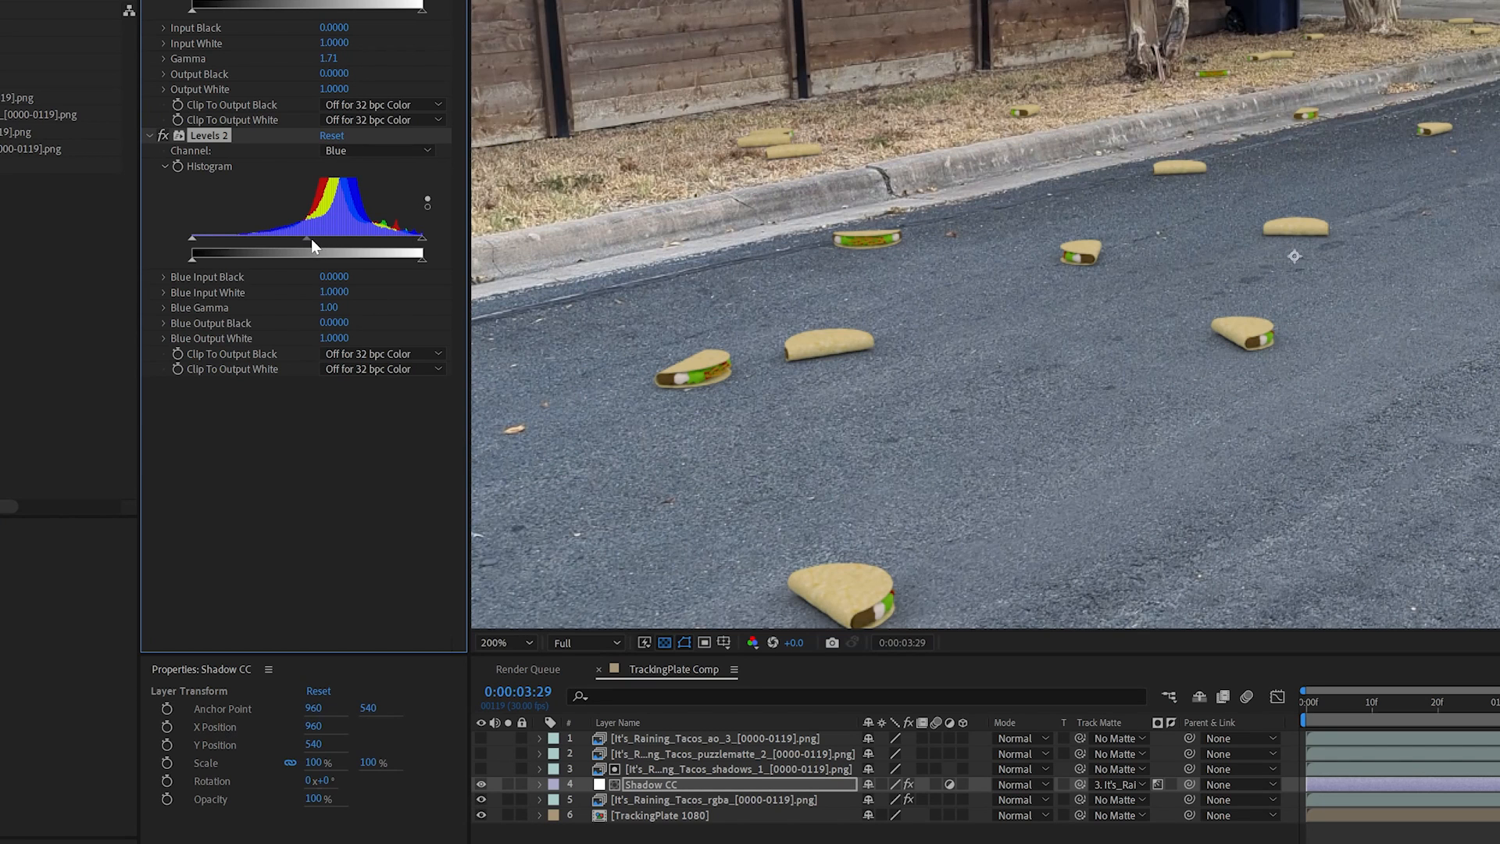
- Set the Blue Gamma in Shadow CC's second Levels effect to about 1.14 and deselect everything
{"action": "left_click_drag", "start_coordinate": [311, 240], "coordinate": [372, 248]}
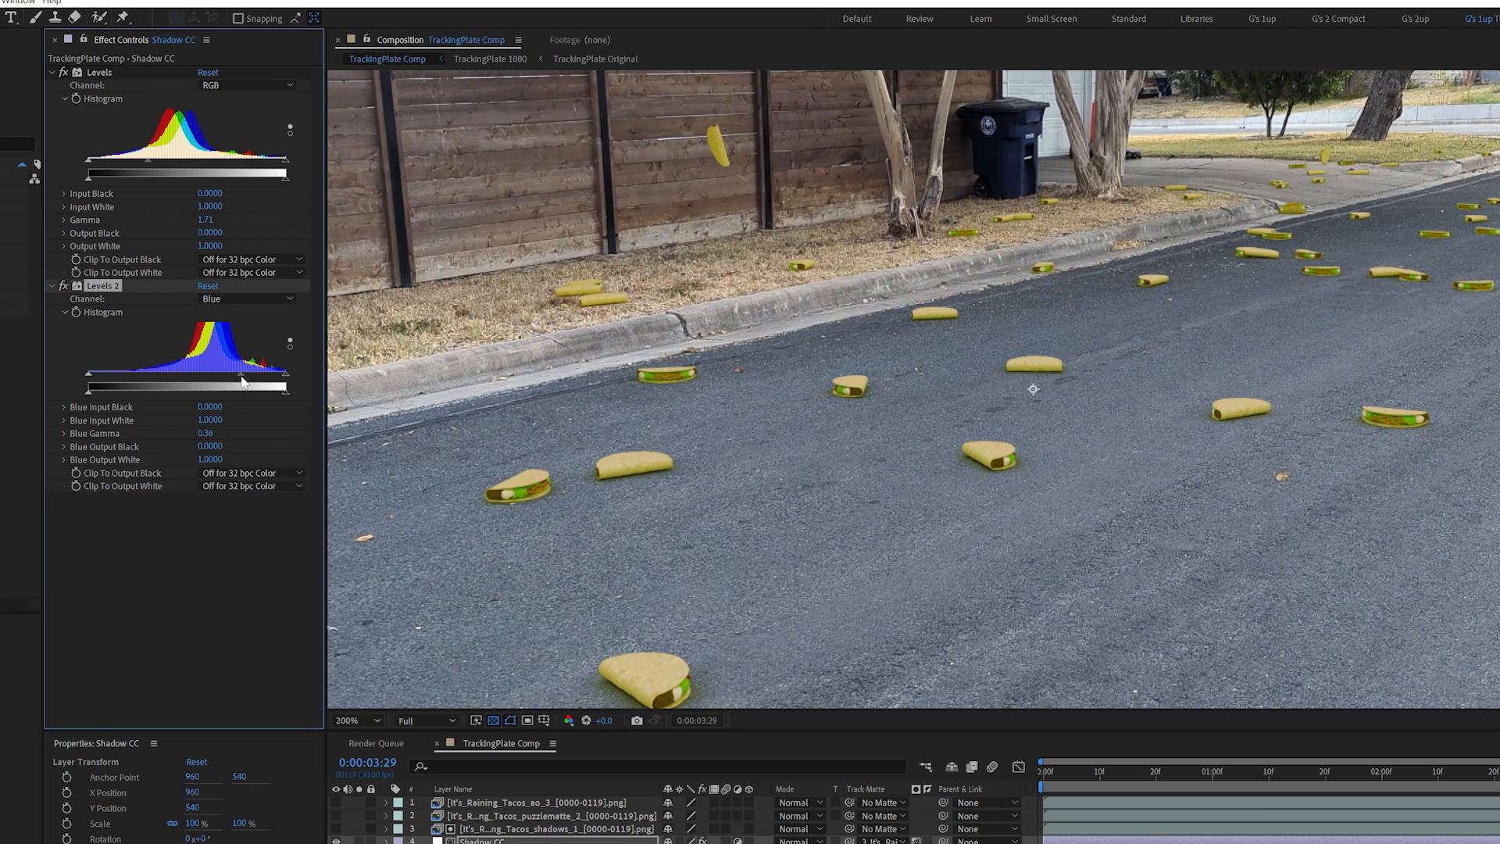
{"action": "left_click_drag", "start_coordinate": [242, 382], "coordinate": [192, 381]}
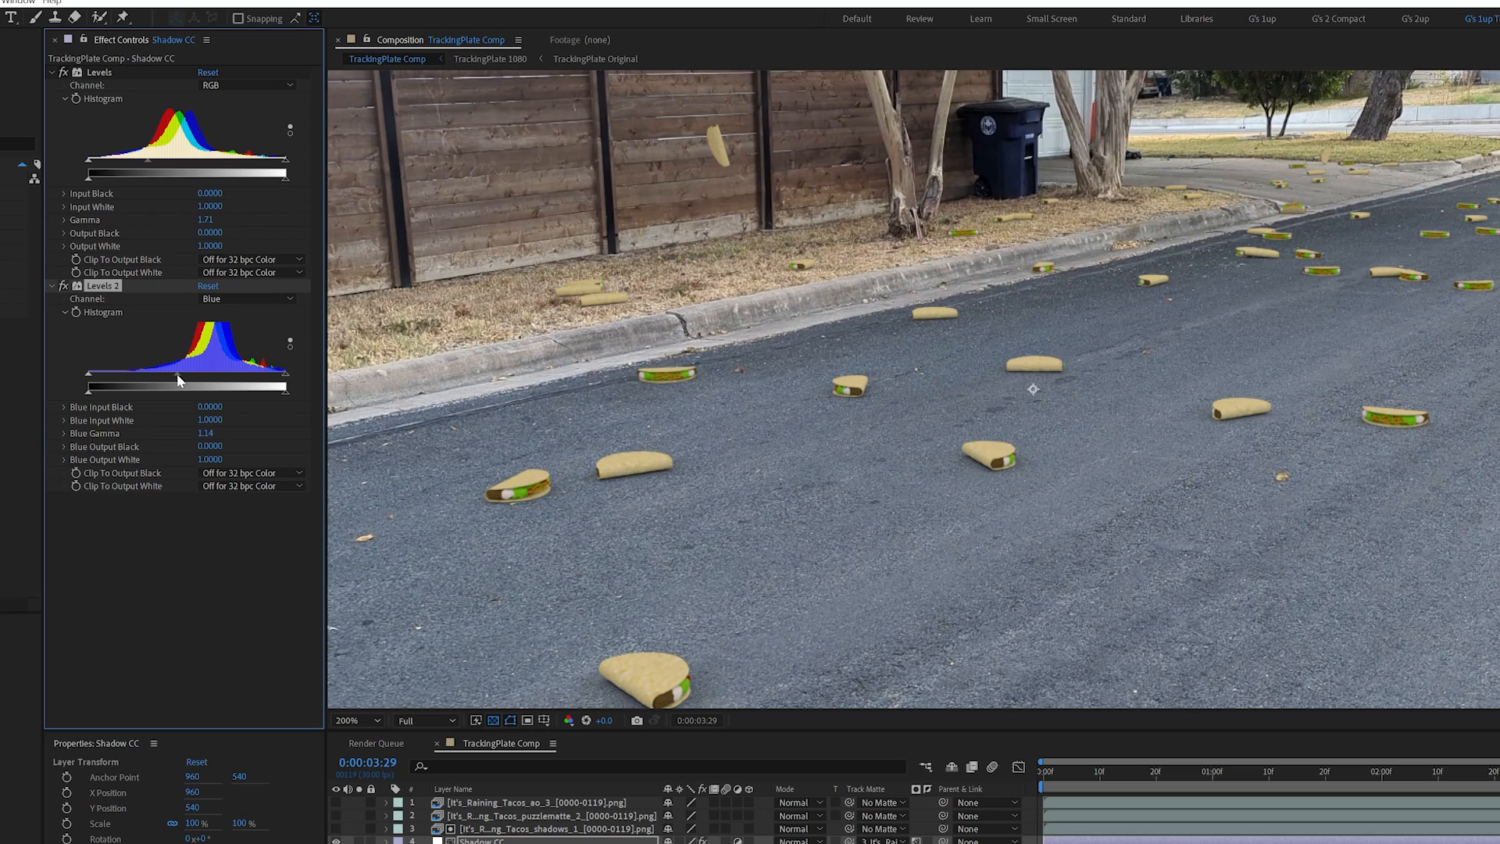
{"action": "left_click_drag", "start_coordinate": [178, 374], "coordinate": [187, 373]}
{"action": "key", "text": "comma"}
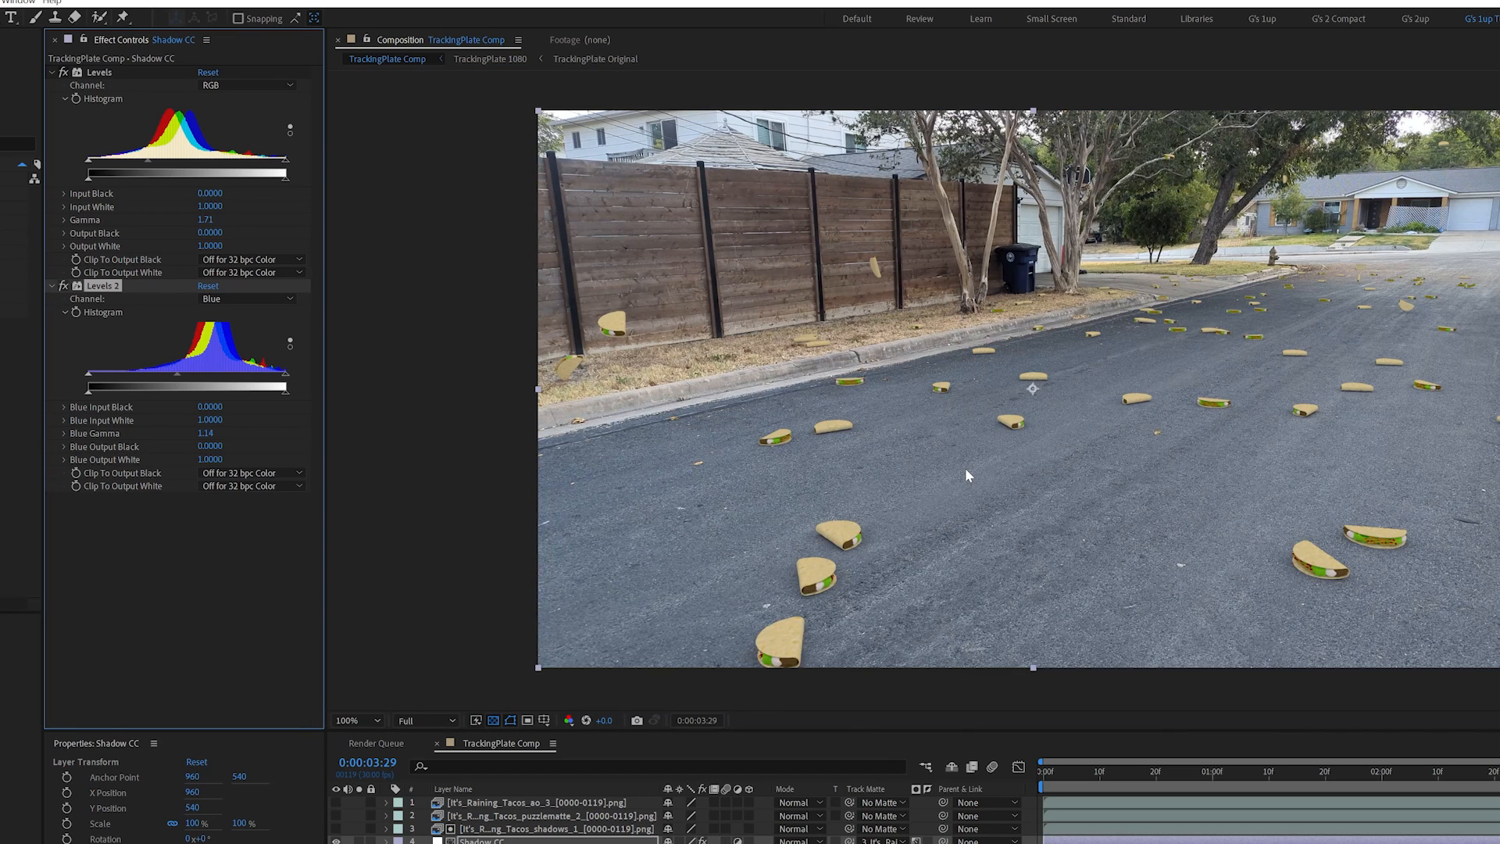
{"action": "scroll", "coordinate": [967, 474], "scroll_direction": "up", "scroll_amount": 1}
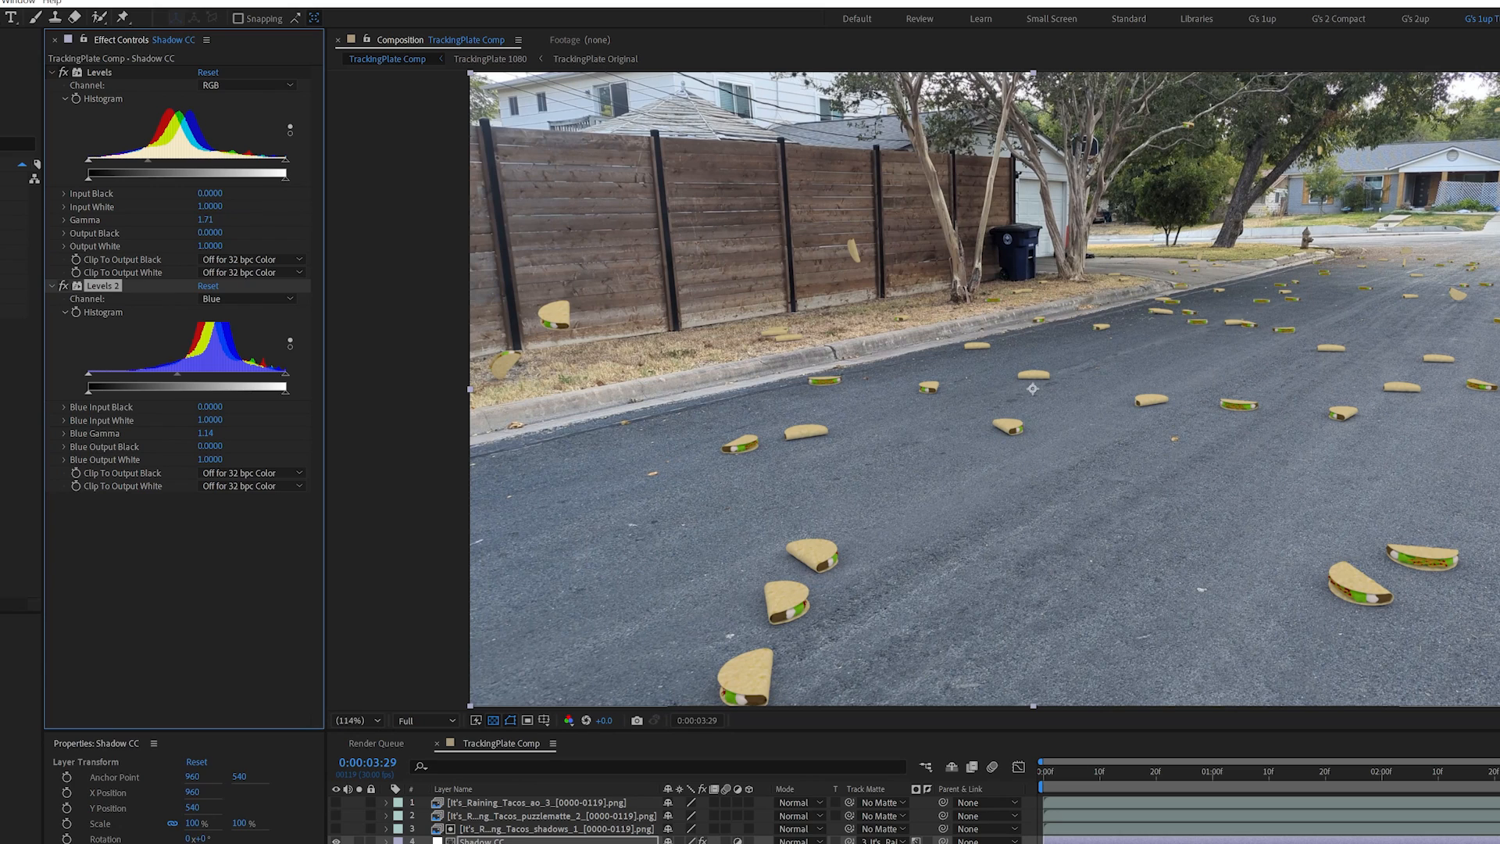
{"action": "key", "text": "ctrl+shift+a"}
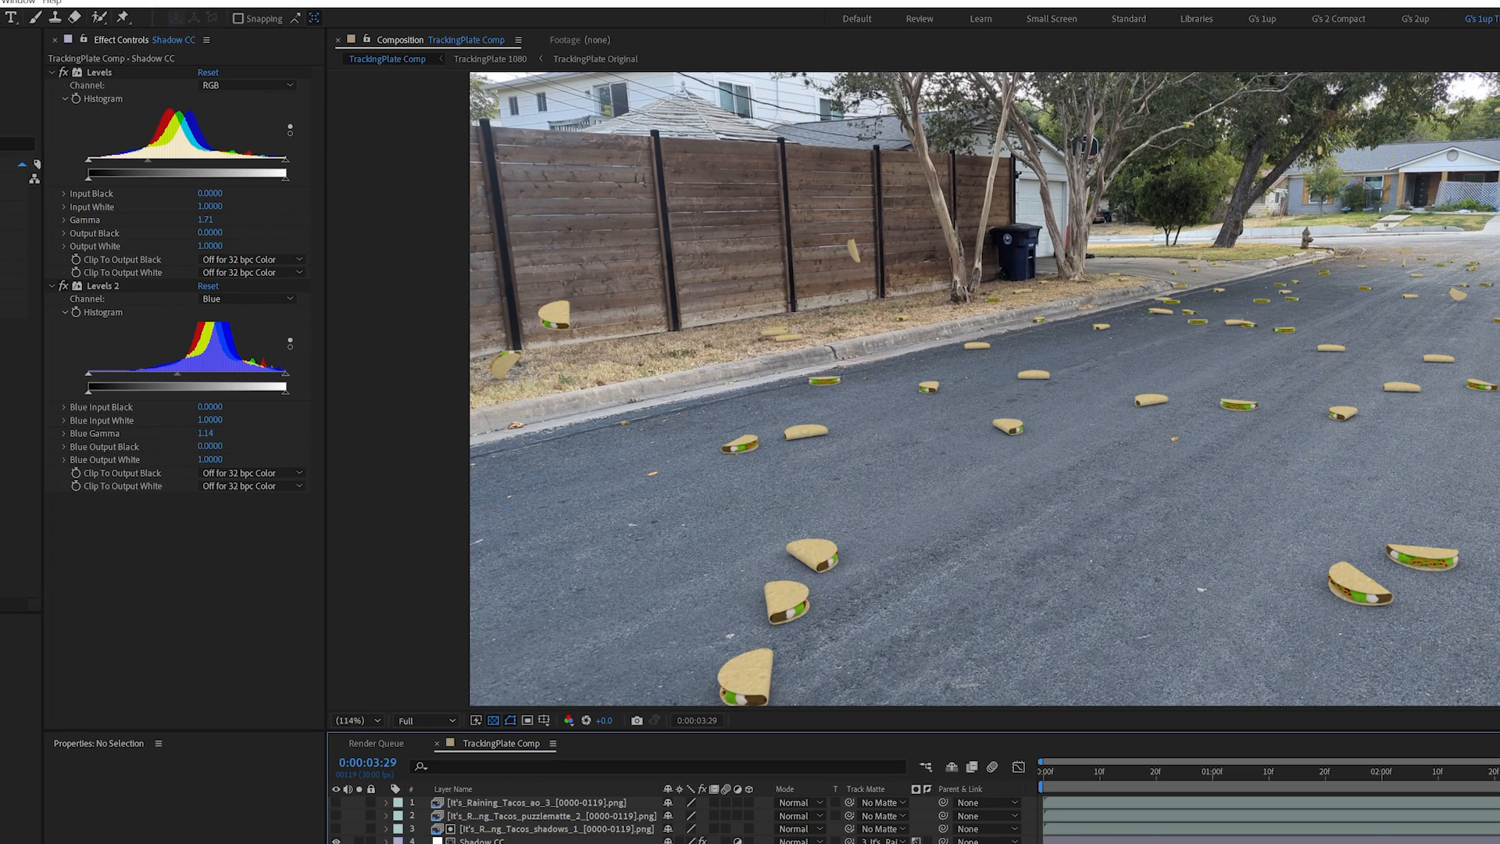
- Make the AO layer visible and move it directly below the puzzle matte layer
{"action": "left_click", "coordinate": [565, 803]}
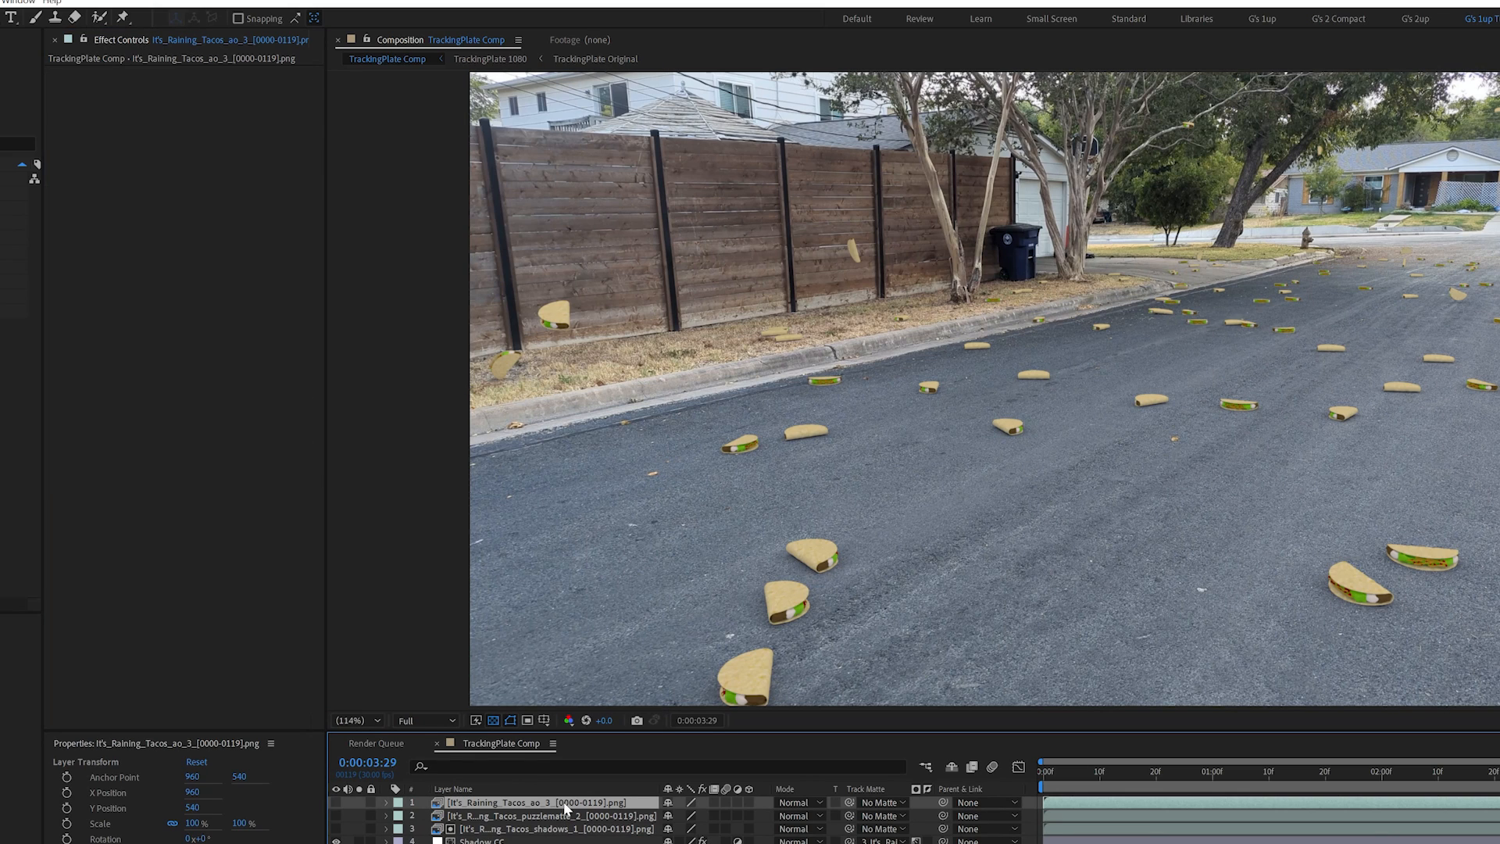
{"action": "left_click", "coordinate": [335, 802]}
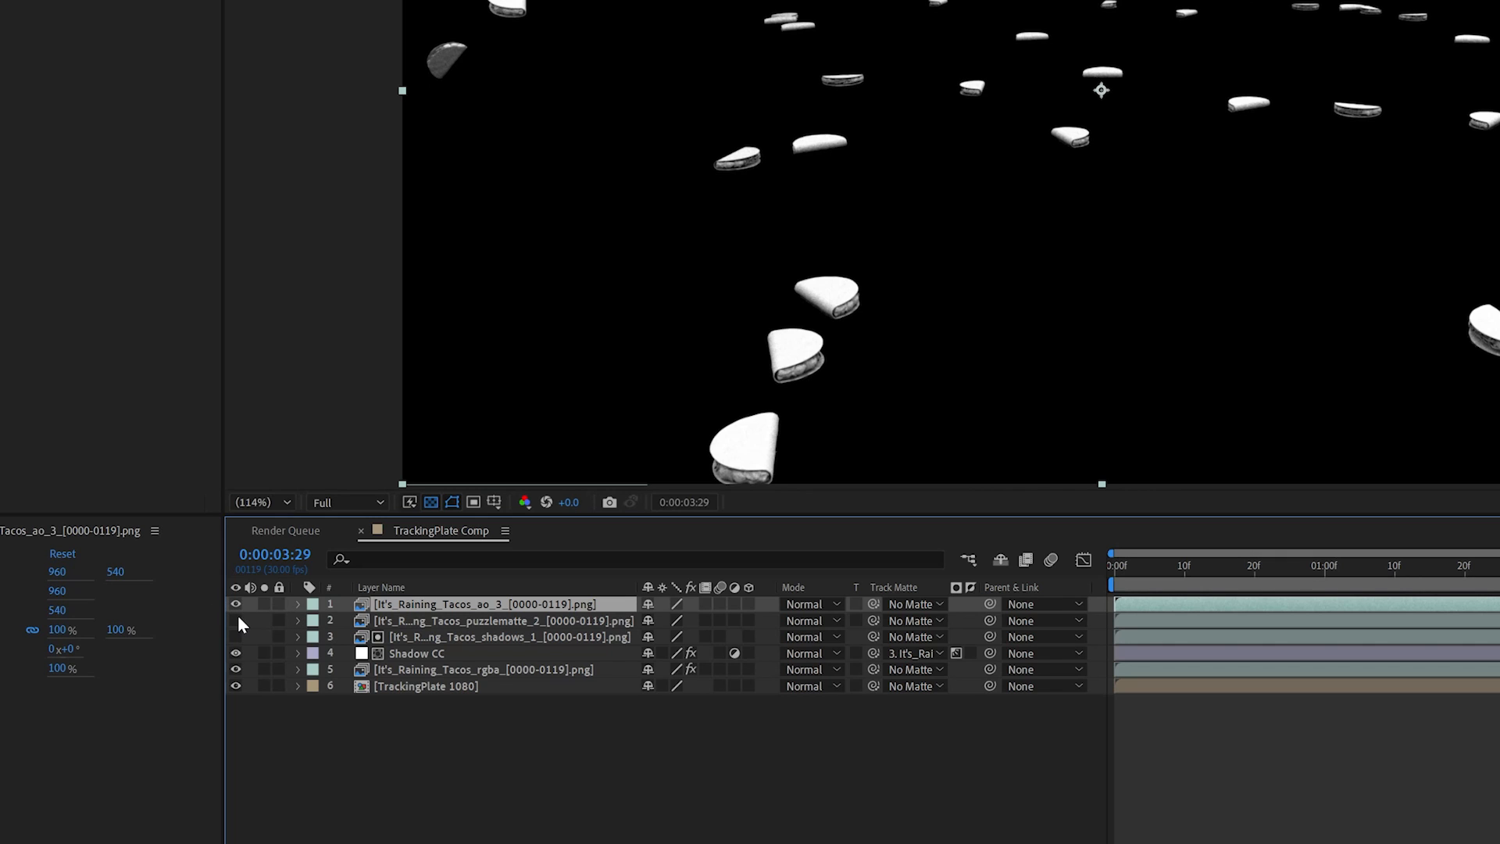
{"action": "left_click_drag", "start_coordinate": [461, 605], "coordinate": [465, 627]}
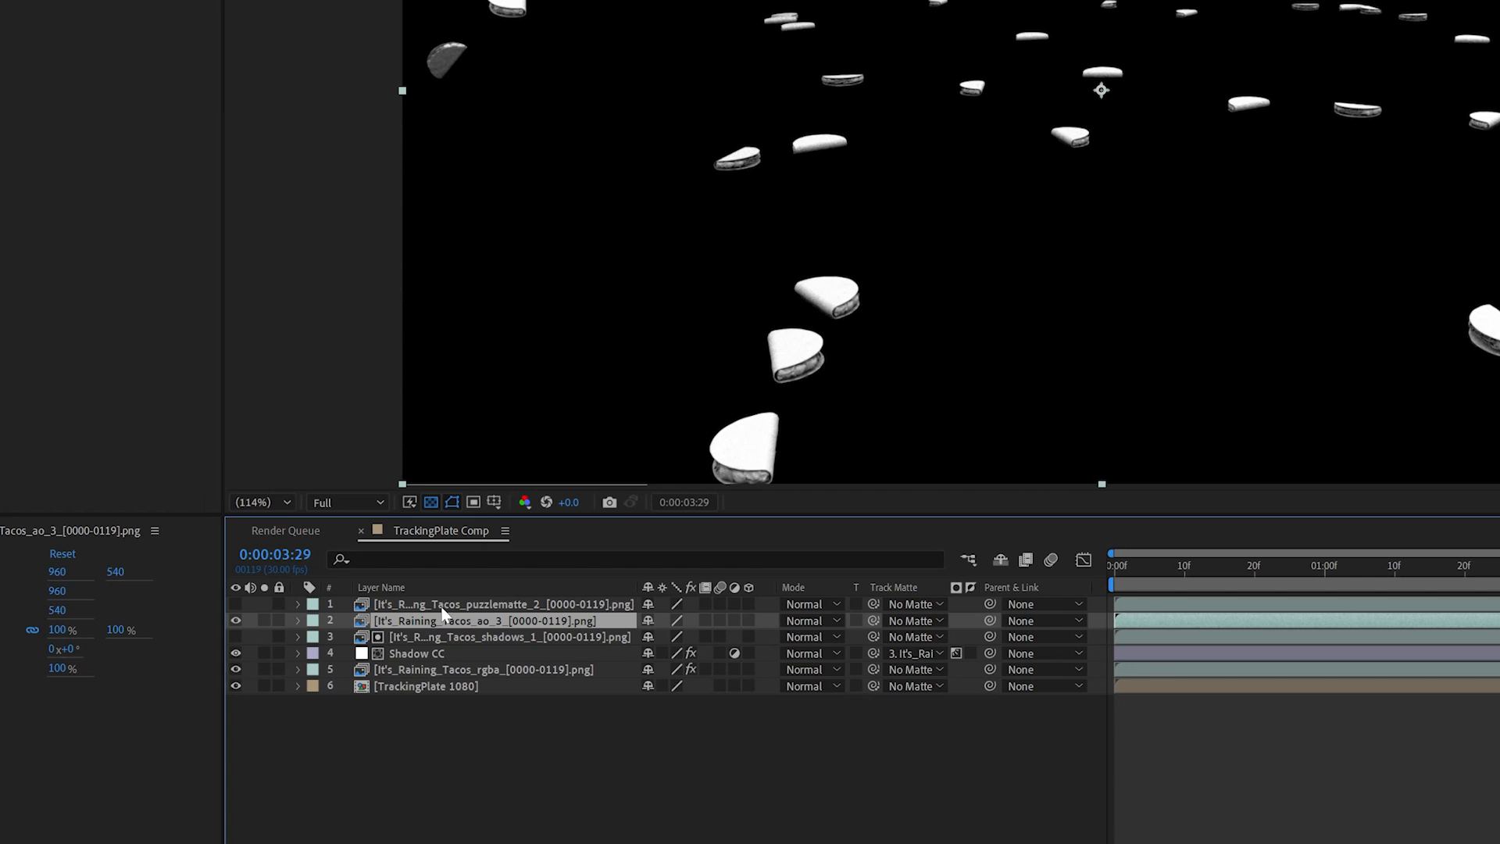
- Duplicate the puzzle matte layer and place the copy between the shadows layer and Shadow CC
{"action": "left_click", "coordinate": [457, 636]}
{"action": "left_click", "coordinate": [464, 621]}
{"action": "left_click", "coordinate": [472, 604]}
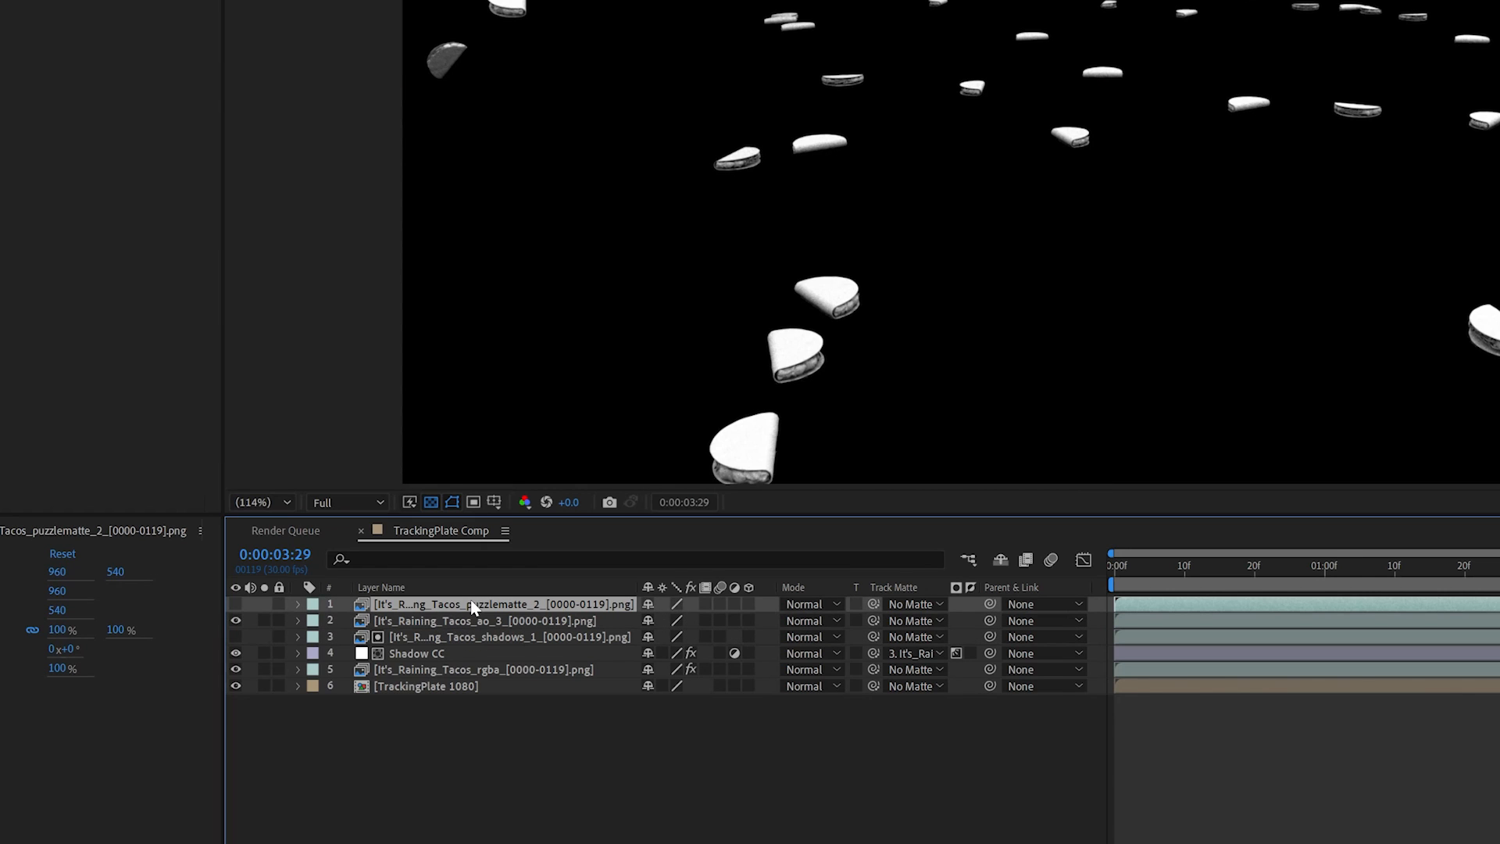
{"action": "key", "text": "ctrl+d"}
{"action": "left_click_drag", "start_coordinate": [479, 604], "coordinate": [489, 661]}
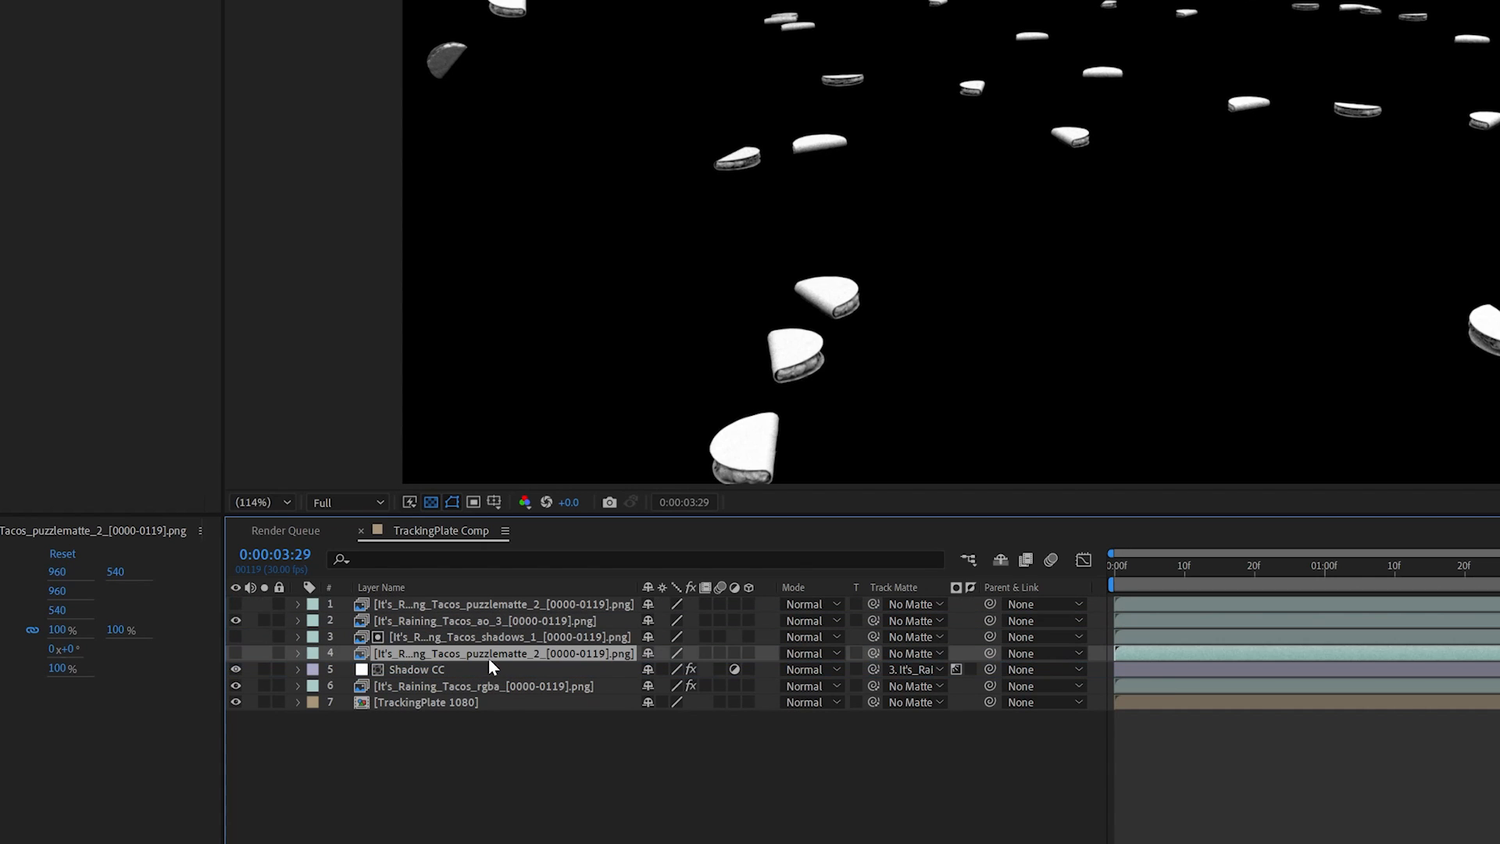
- Pre-compose the uppermost puzzle matte layer and the AO layer together into a composition named AO Matte
{"action": "left_click", "coordinate": [525, 623]}
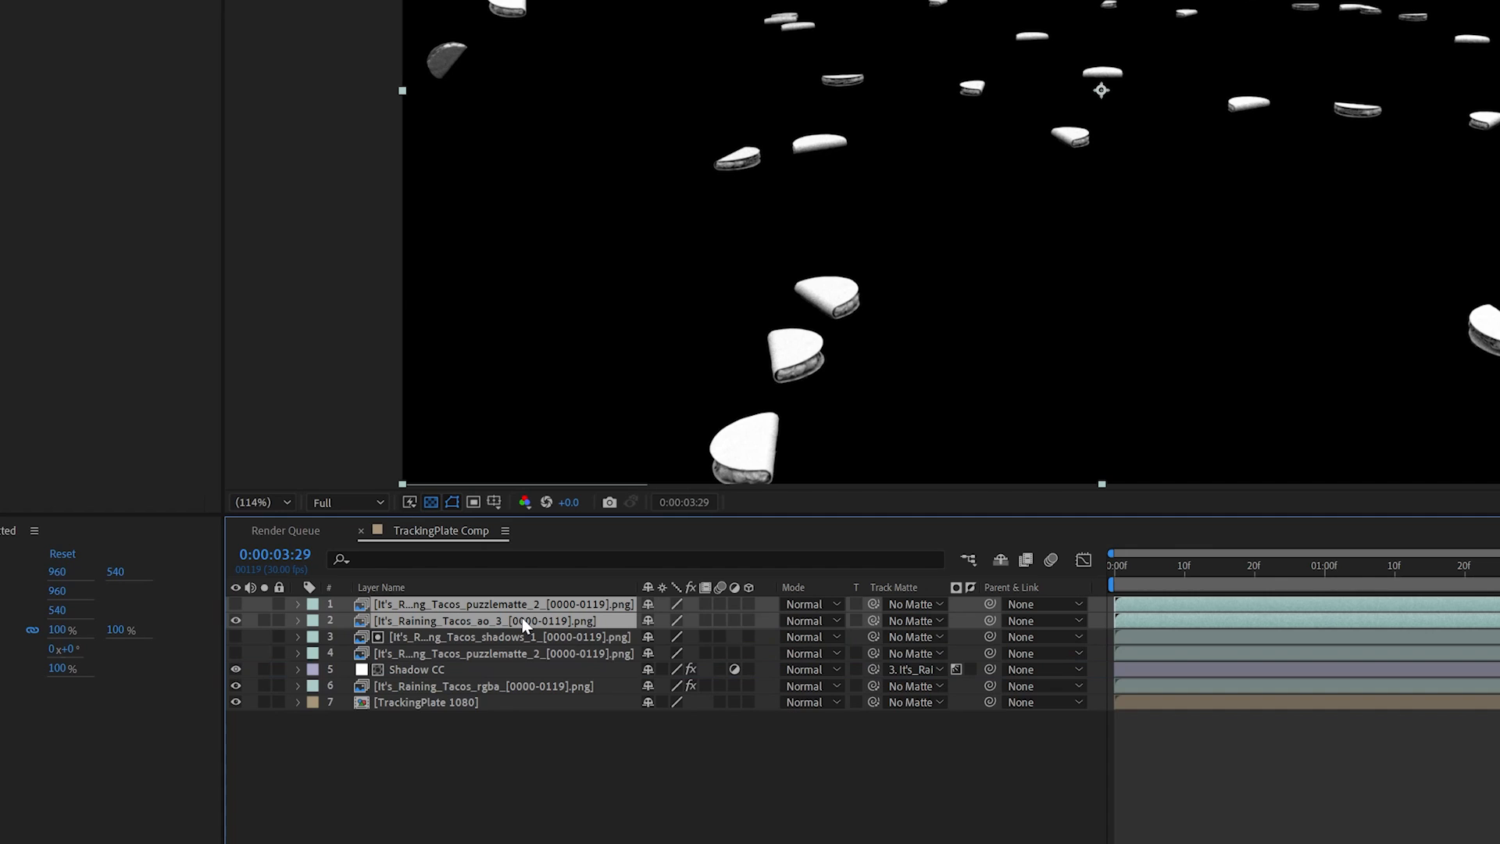
{"action": "key", "text": "ctrl+shift+c"}
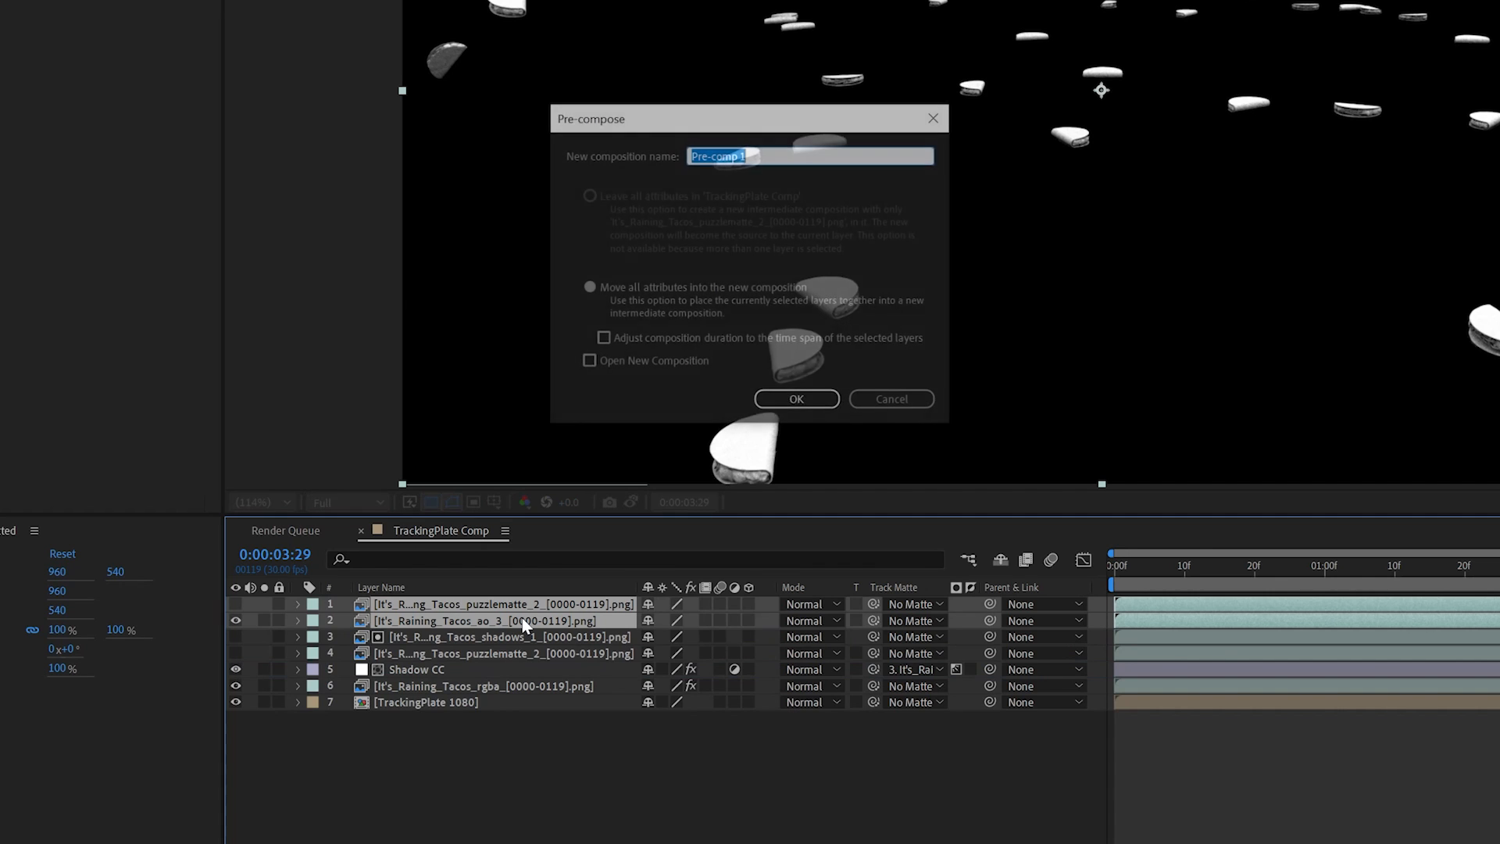
{"action": "type", "text": "AO "}
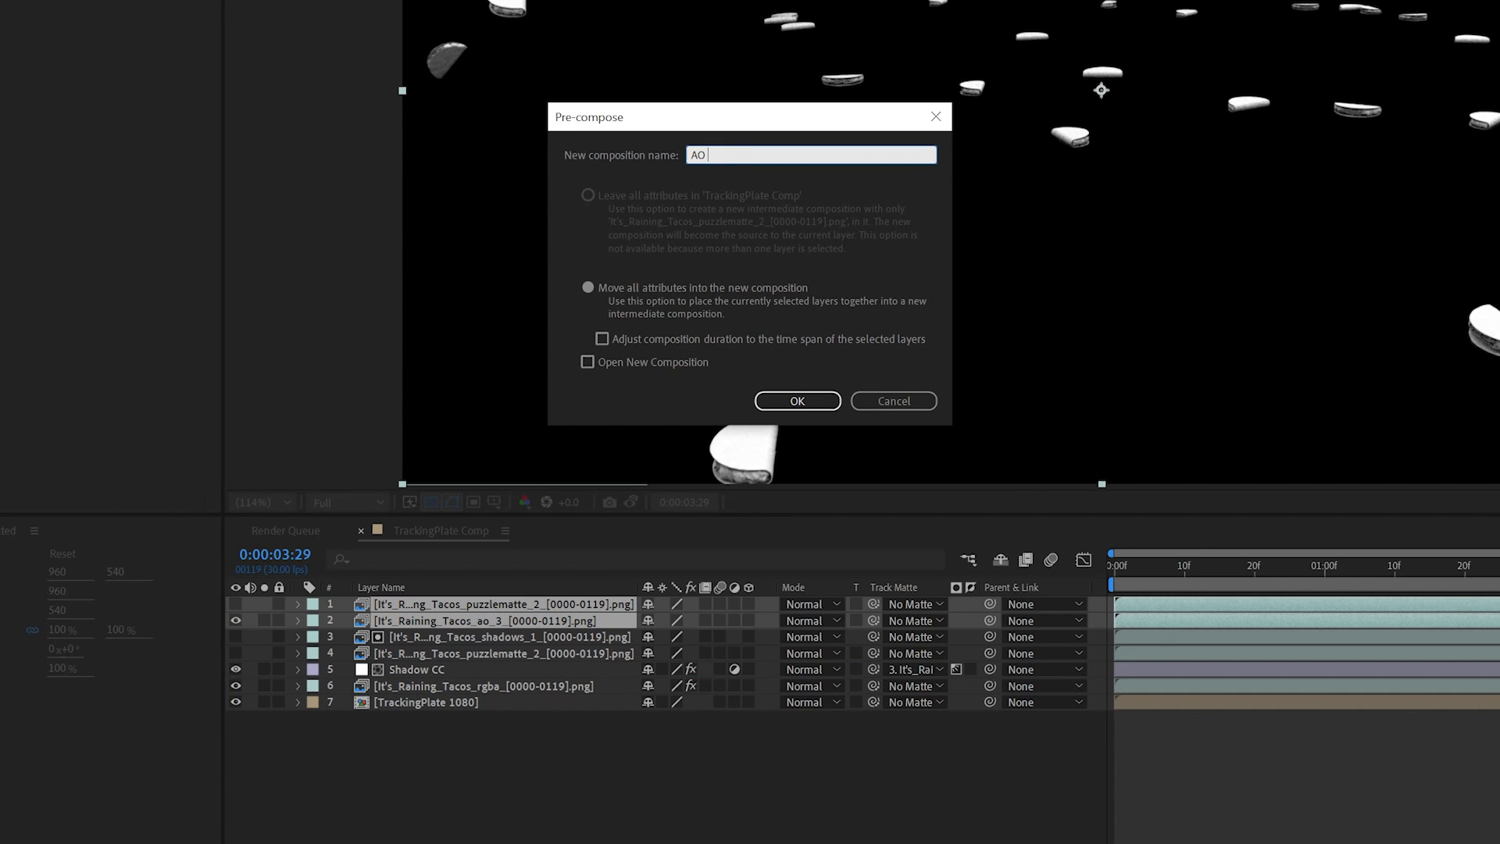
{"action": "type", "text": "Matte"}
{"action": "key", "text": "Return"}
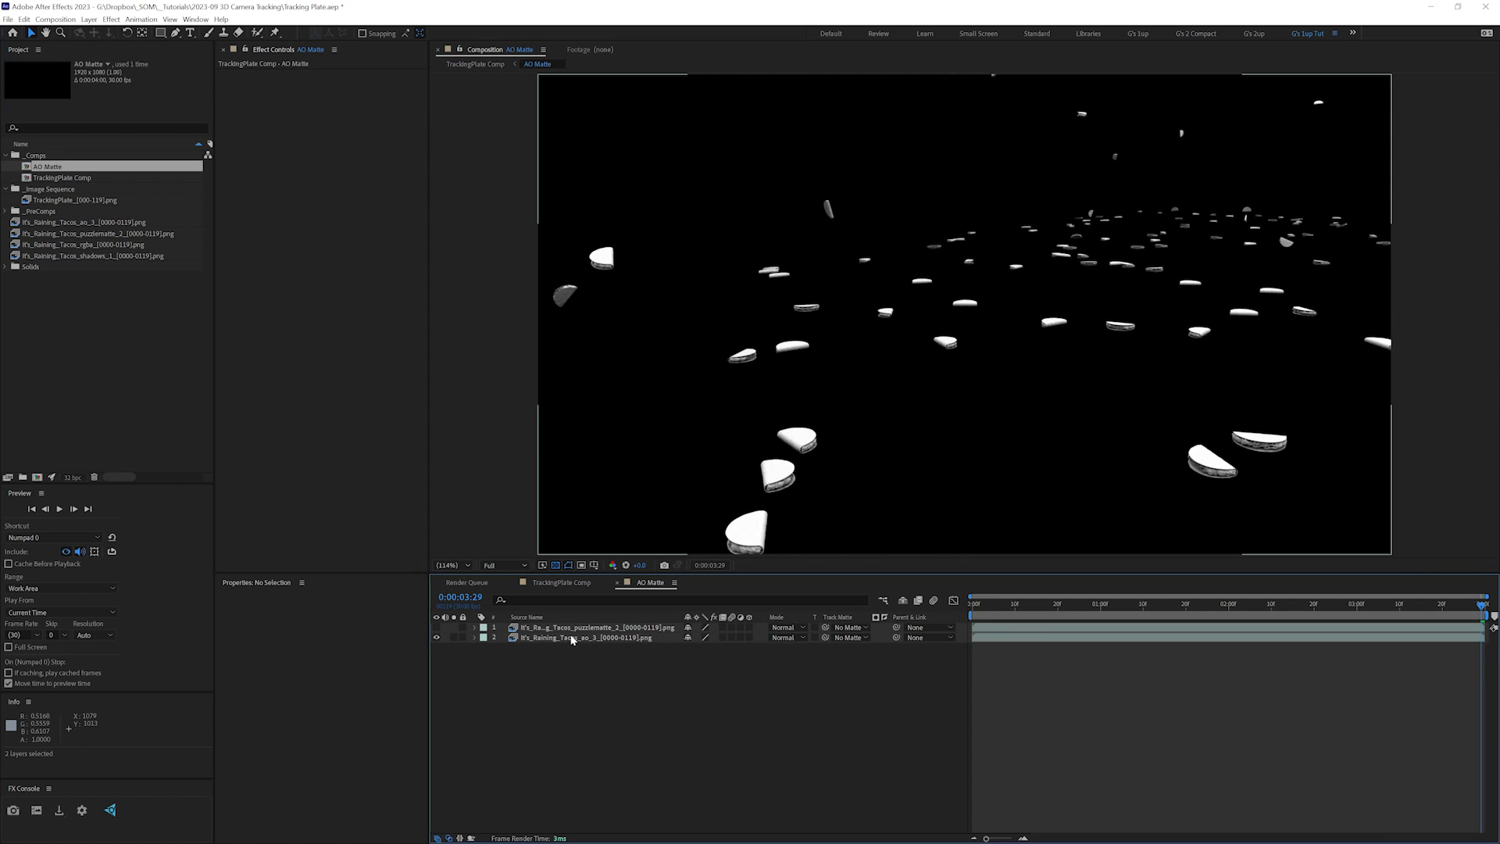
- In the AO Matte comp, check the puzzle matte layer and use it as a luma track matte for the AO layer
{"action": "left_click", "coordinate": [436, 627]}
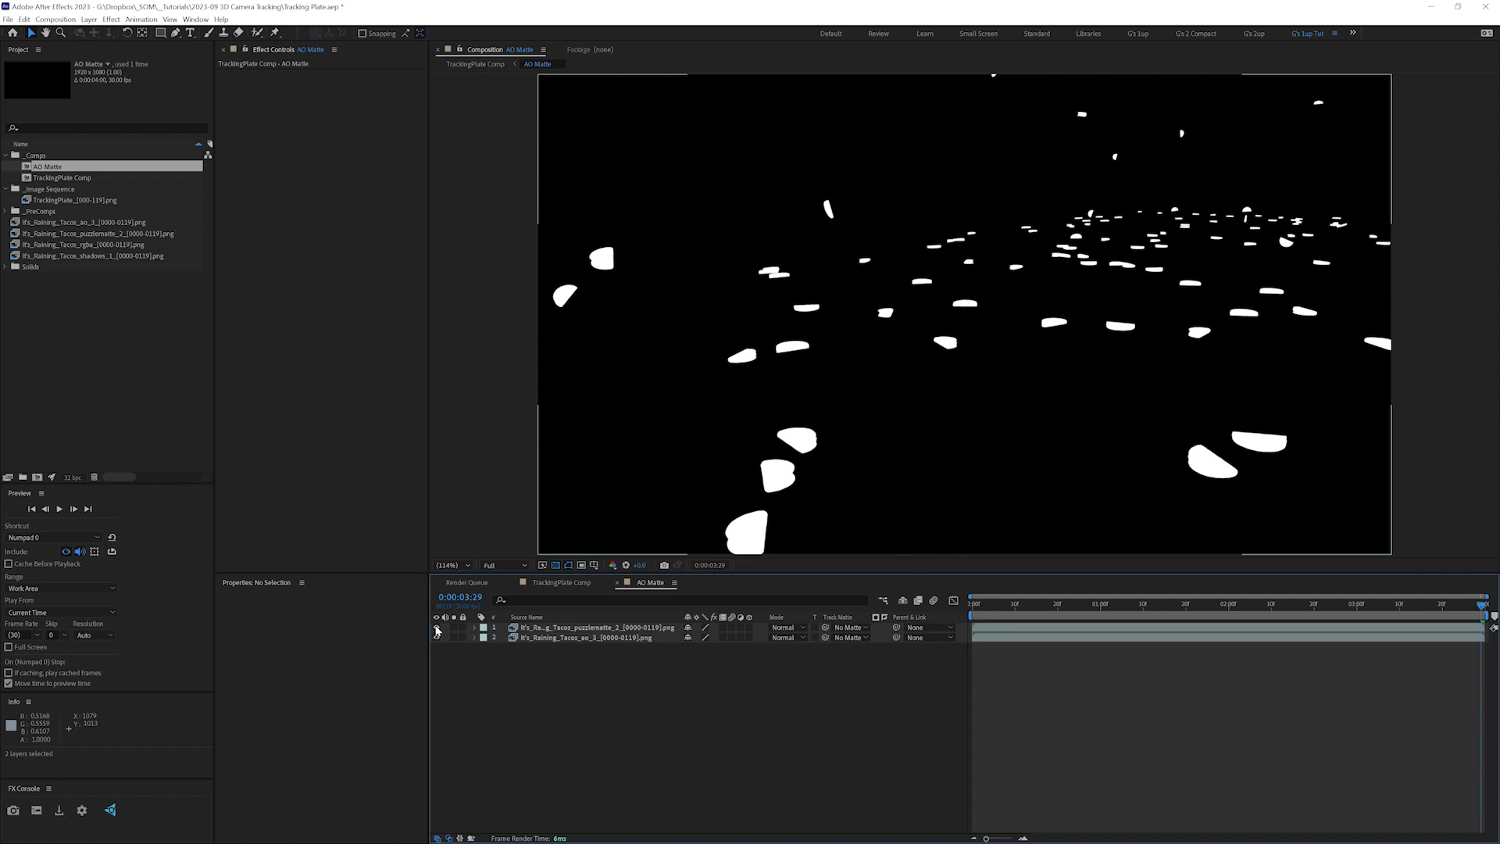
{"action": "left_click", "coordinate": [436, 628]}
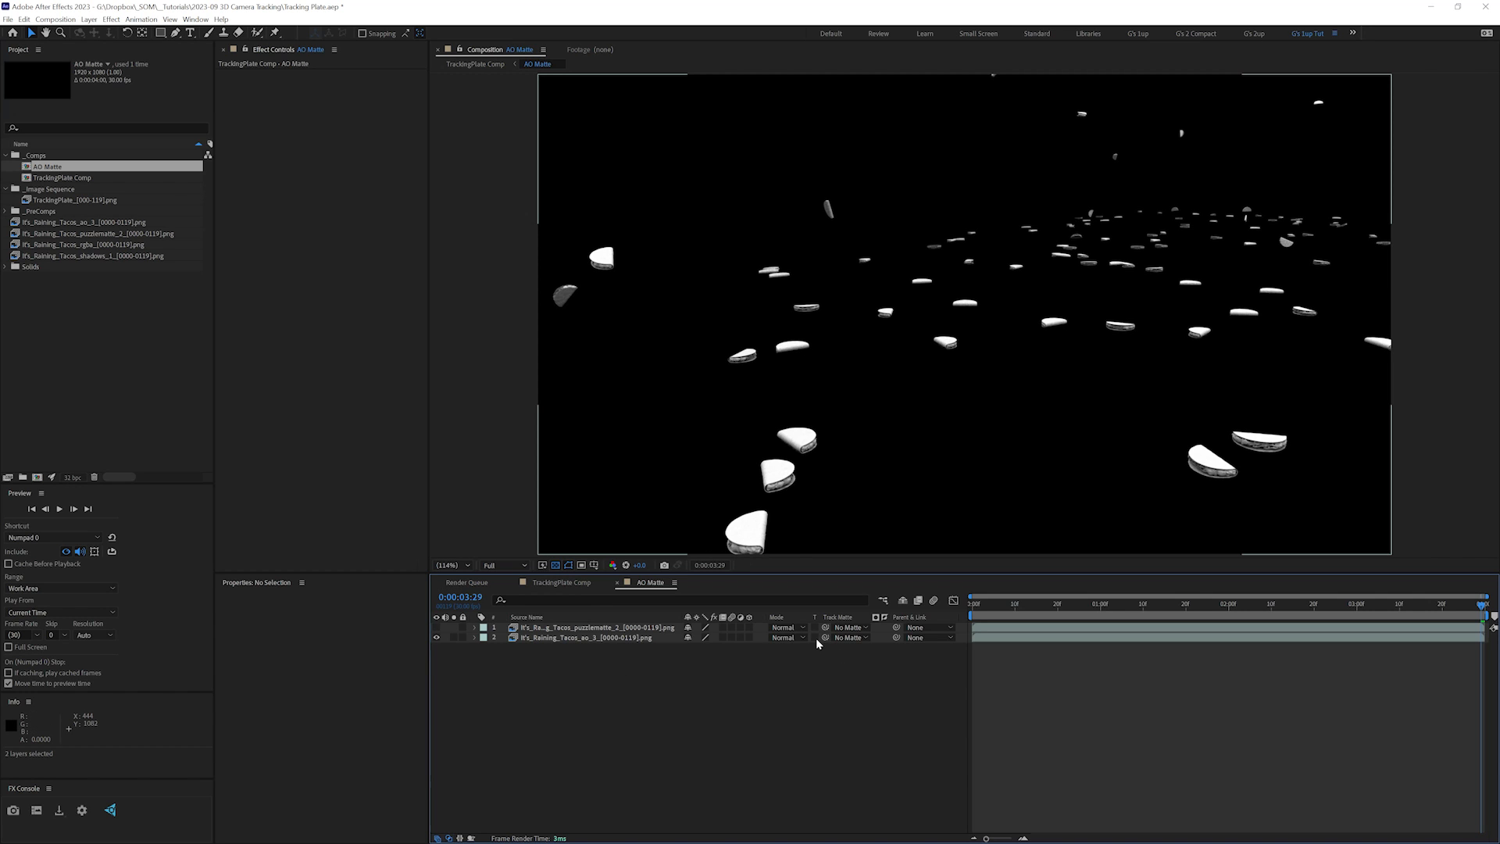
{"action": "left_click_drag", "start_coordinate": [824, 637], "coordinate": [672, 628]}
{"action": "left_click", "coordinate": [876, 637]}
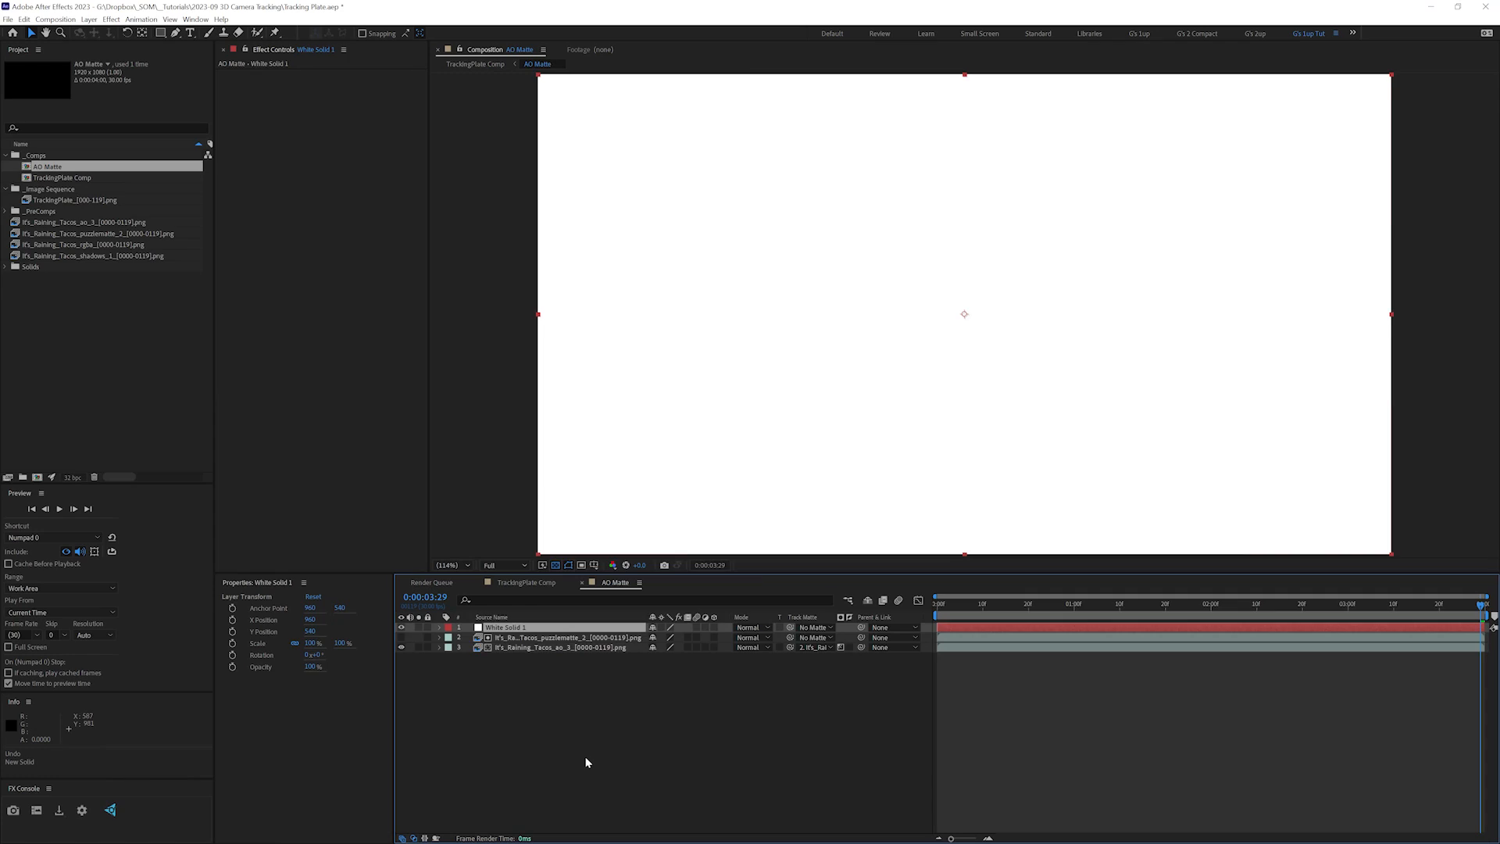
- Move the white solid beneath the puzzle matte and AO layers in the AO Matte comp
{"action": "key", "text": "ctrl+Up"}
{"action": "key", "text": "ctrl+Up"}
{"action": "key", "text": "ctrl+alt+Down"}
{"action": "key", "text": "ctrl+alt+Down"}
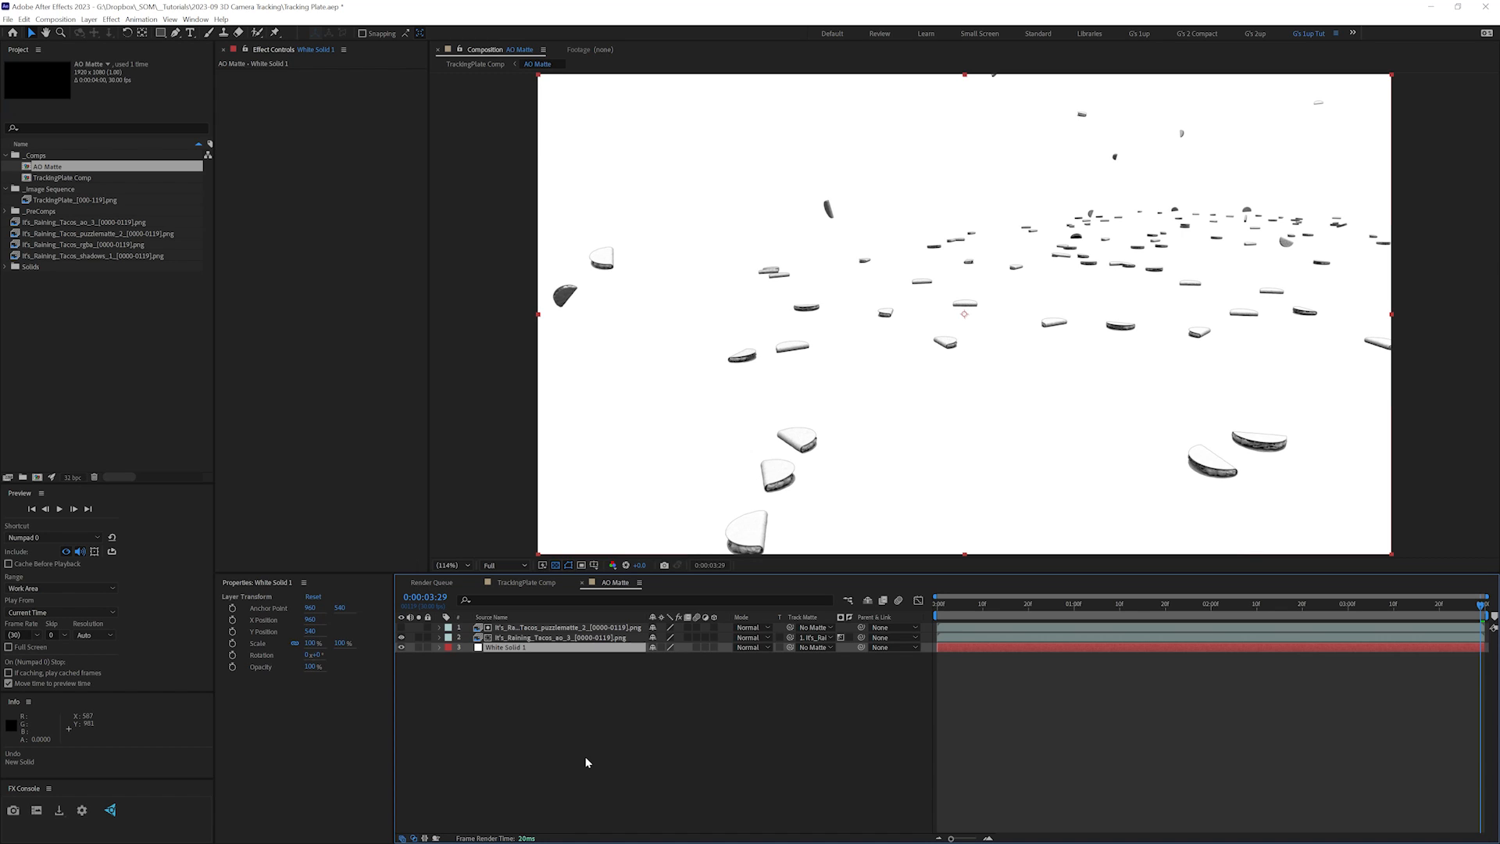
- Create an adjustment layer above all other layers in the AO Matte comp and name it Invert
{"action": "key", "text": "ctrl+alt+y"}
{"action": "key", "text": "ctrl+bracketright"}
{"action": "key", "text": "ctrl+bracketright"}
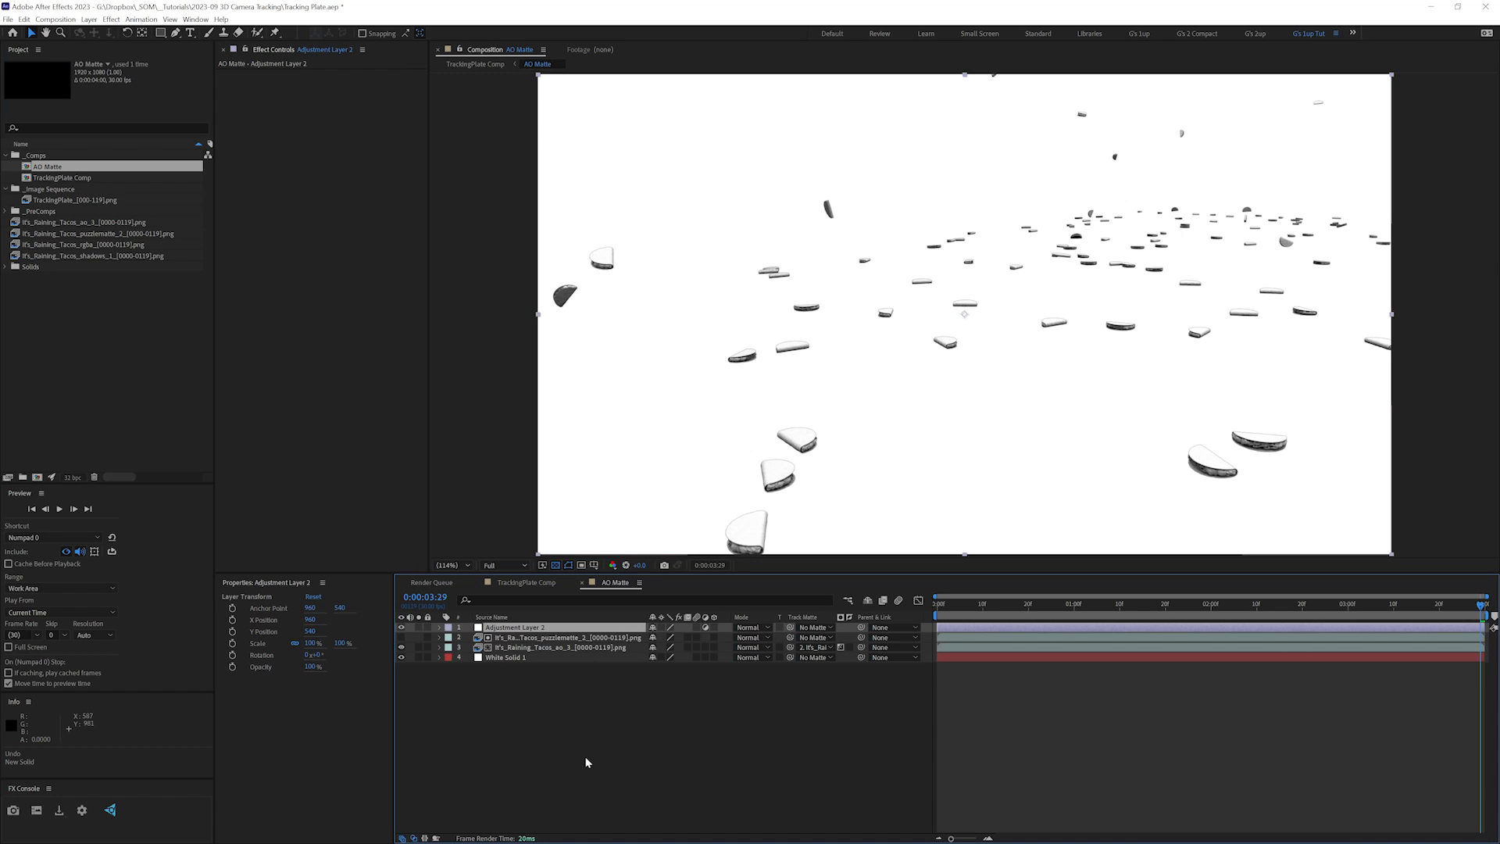
{"action": "key", "text": "Return"}
{"action": "type", "text": "Invert"}
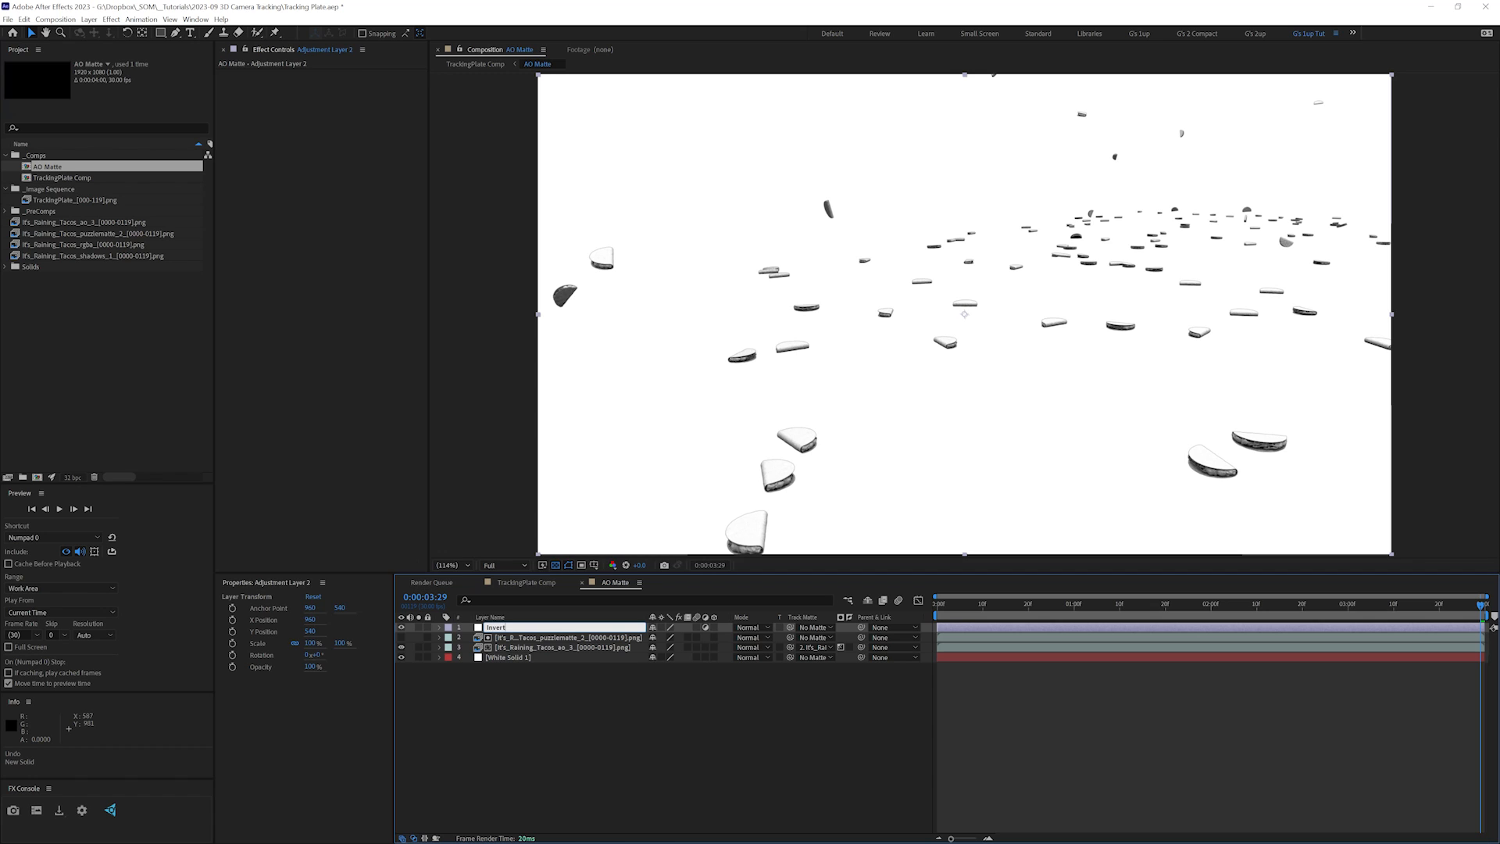
{"action": "key", "text": "Return"}
- Apply the Invert effect to the Invert adjustment layer
{"action": "key", "text": "ctrl+space"}
{"action": "type", "text": "i"}
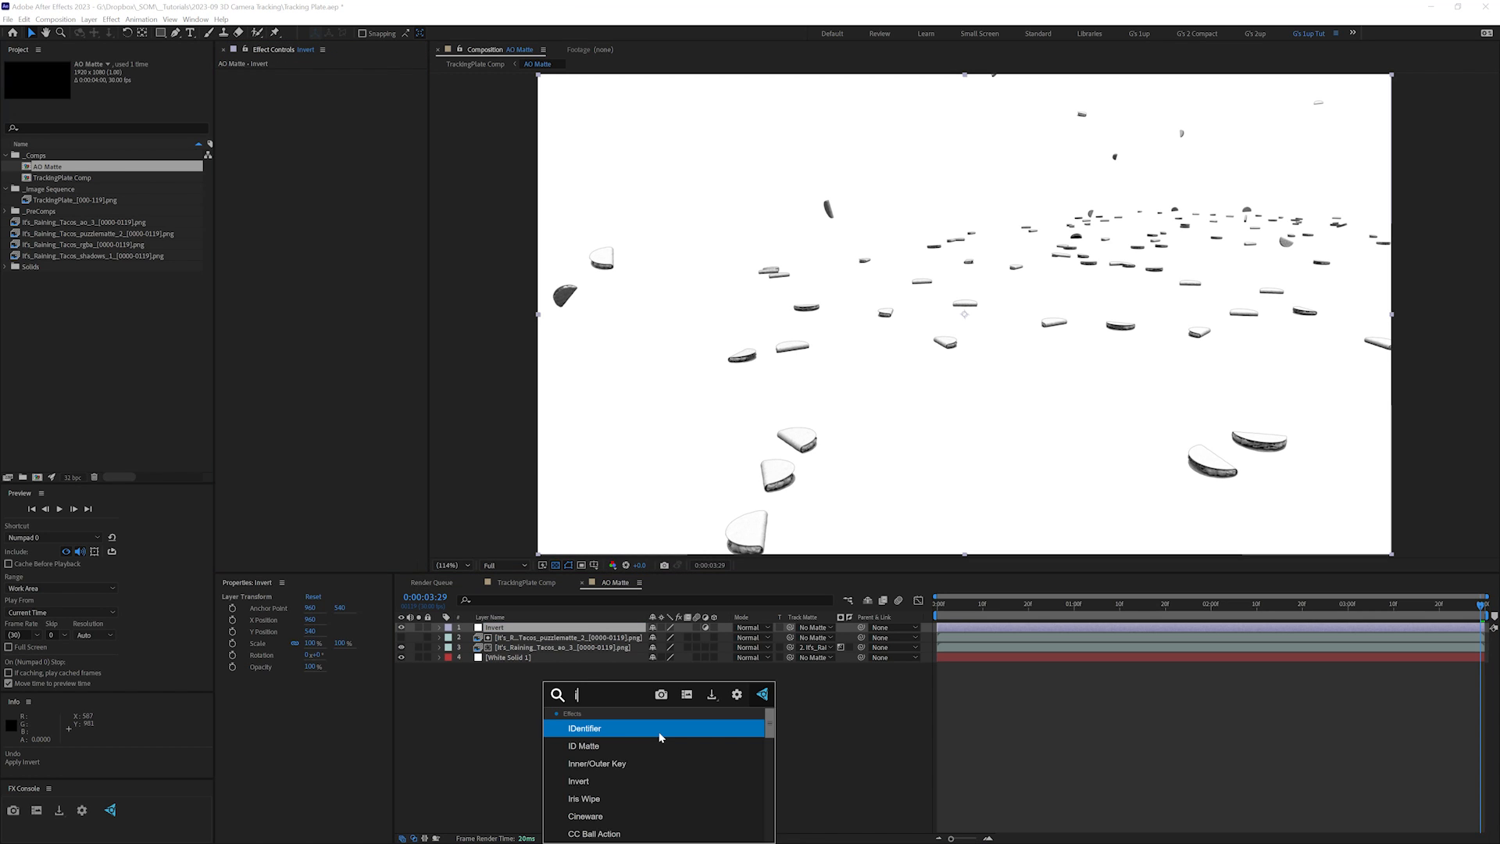
{"action": "type", "text": "nvert"}
{"action": "left_click", "coordinate": [661, 733]}
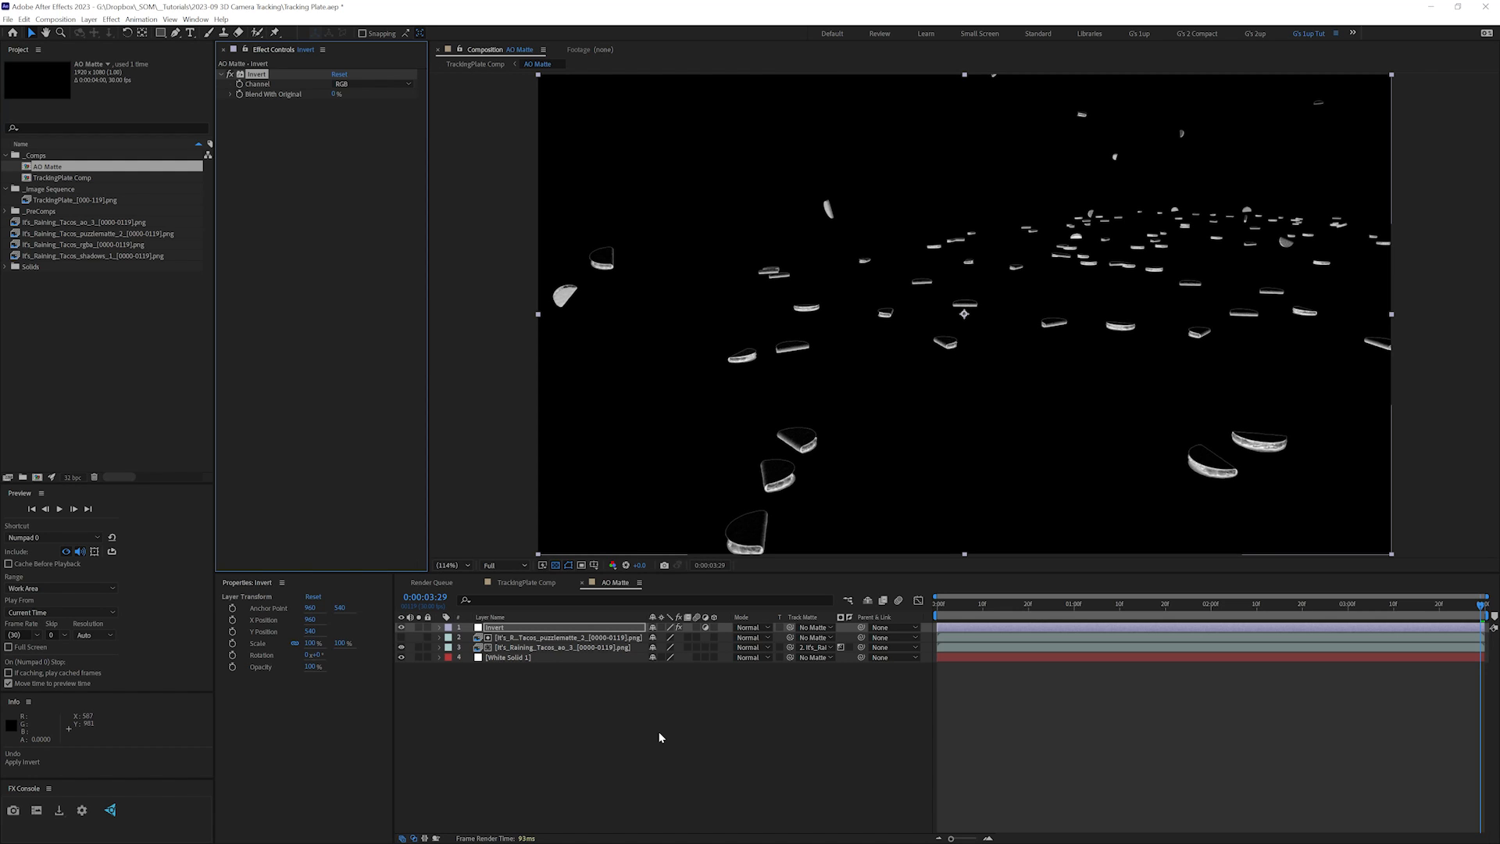
- In TrackingPlate Comp, create an adjustment layer named AO CC and place it directly above Shadow CC
{"action": "left_click", "coordinate": [531, 583]}
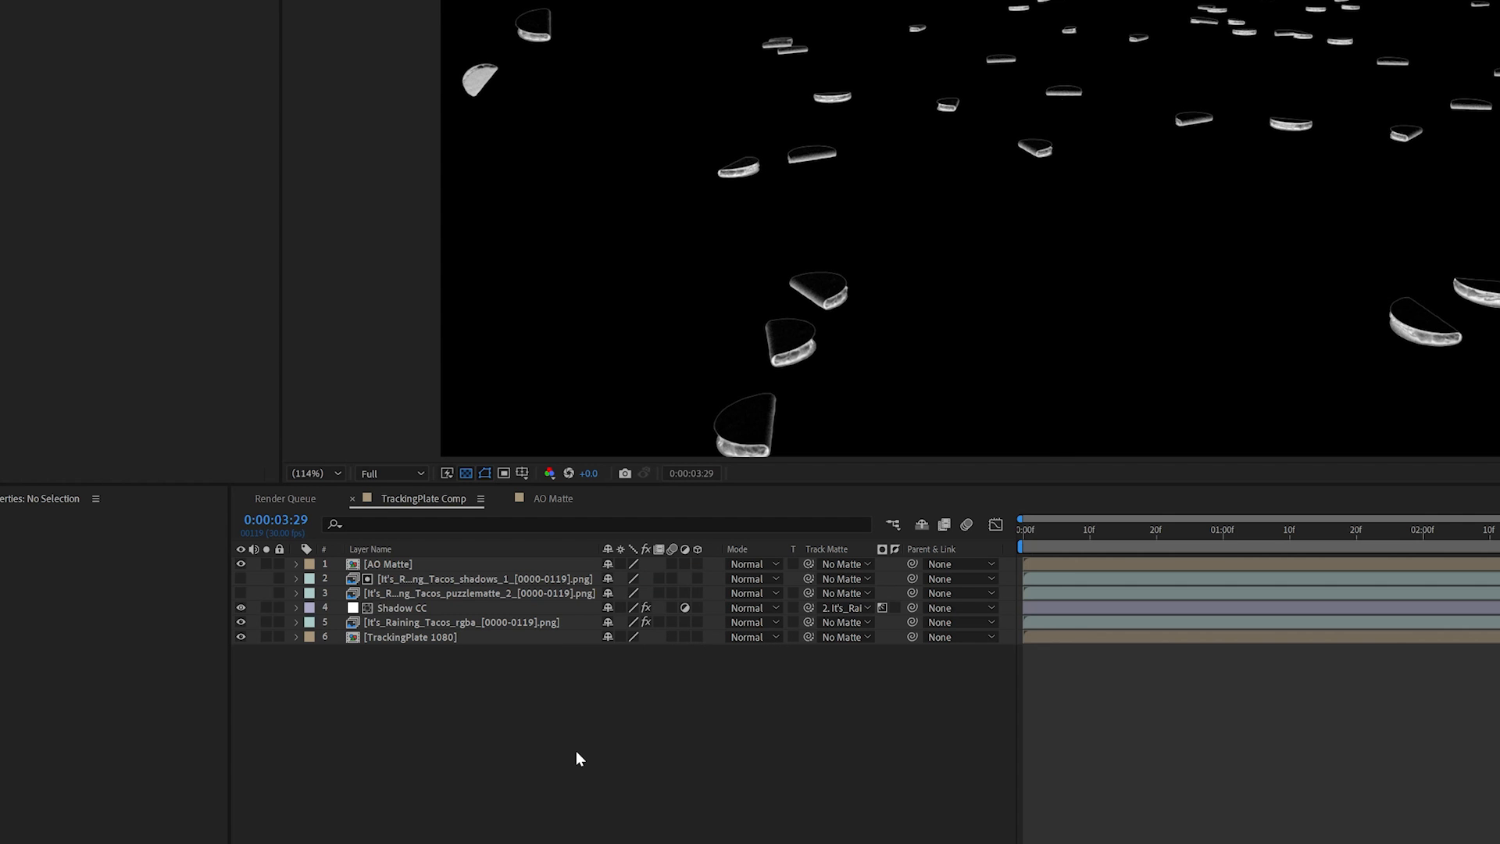
{"action": "key", "text": "ctrl+alt+y"}
{"action": "key", "text": "Return"}
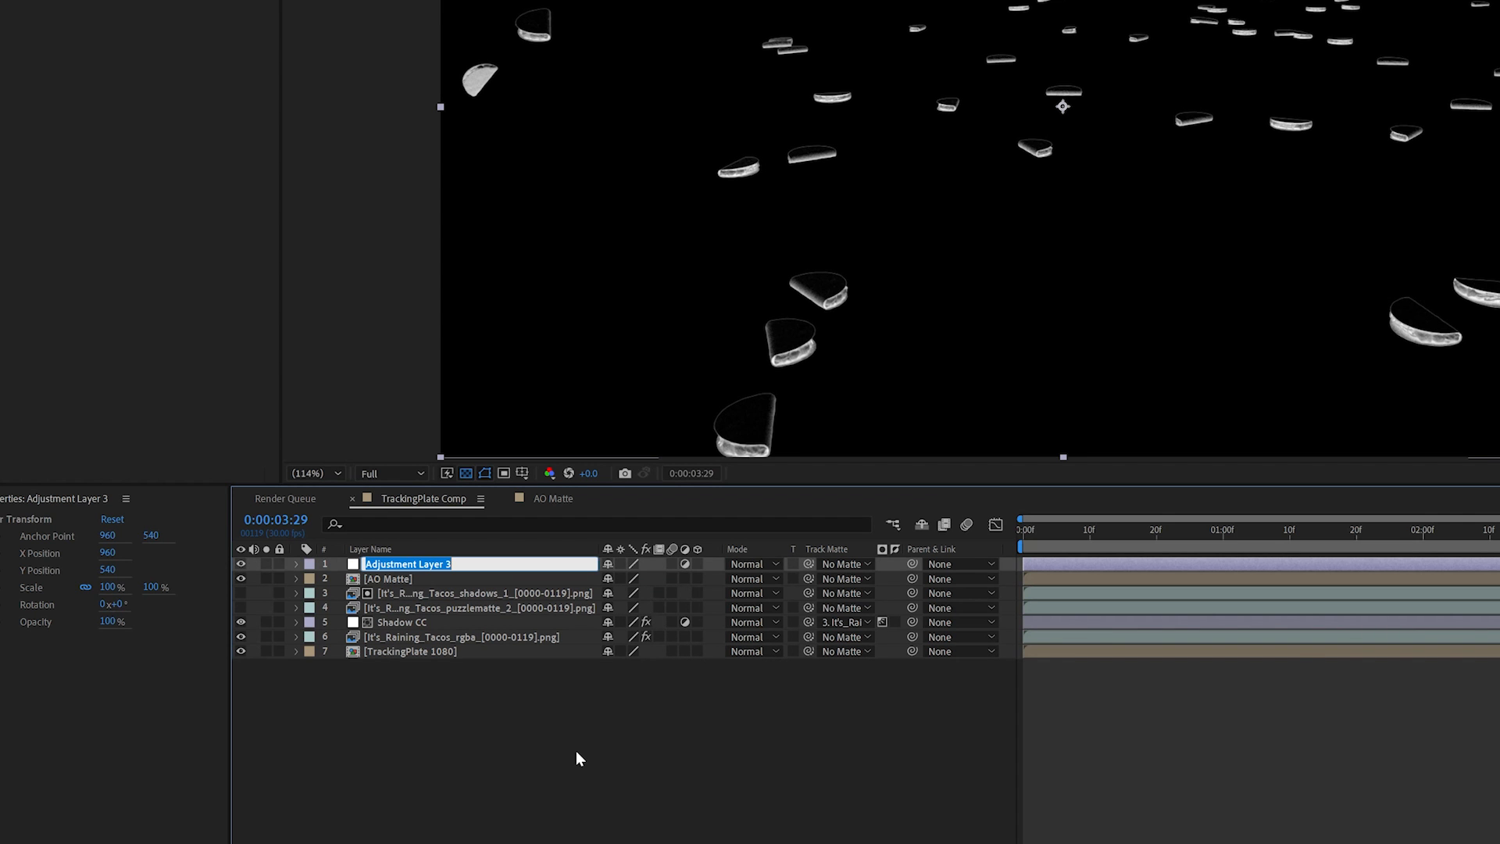
{"action": "type", "text": "AO C"}
{"action": "key", "text": "Return"}
{"action": "key", "text": "ctrl+bracketleft"}
{"action": "key", "text": "ctrl+bracketleft"}
{"action": "key", "text": "ctrl+bracketleft"}
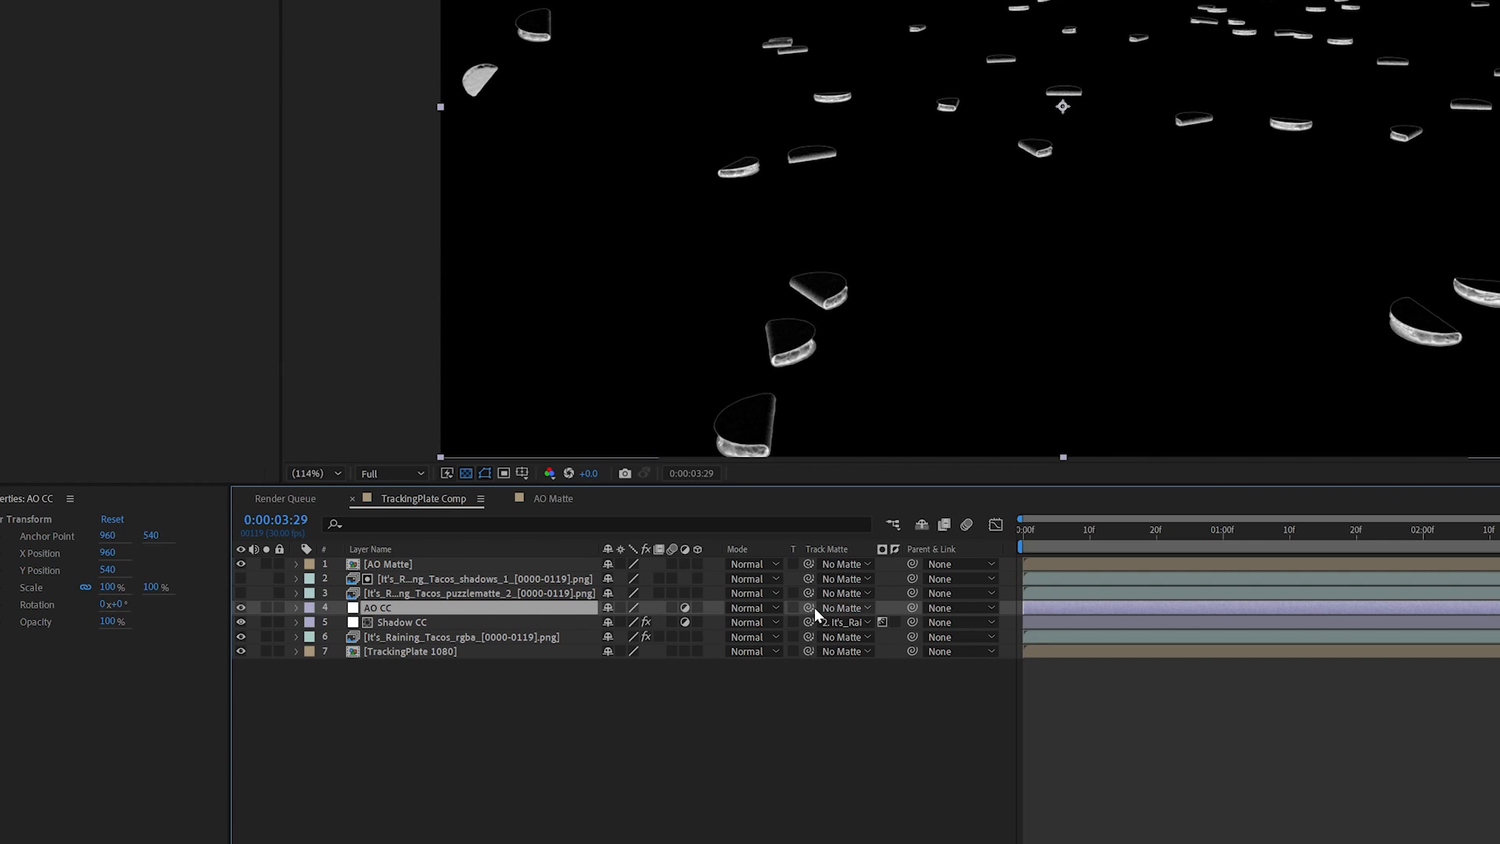
- Use the AO Matte layer as AO CC's track matte and apply a Levels effect to AO CC
{"action": "left_click_drag", "start_coordinate": [809, 607], "coordinate": [384, 562]}
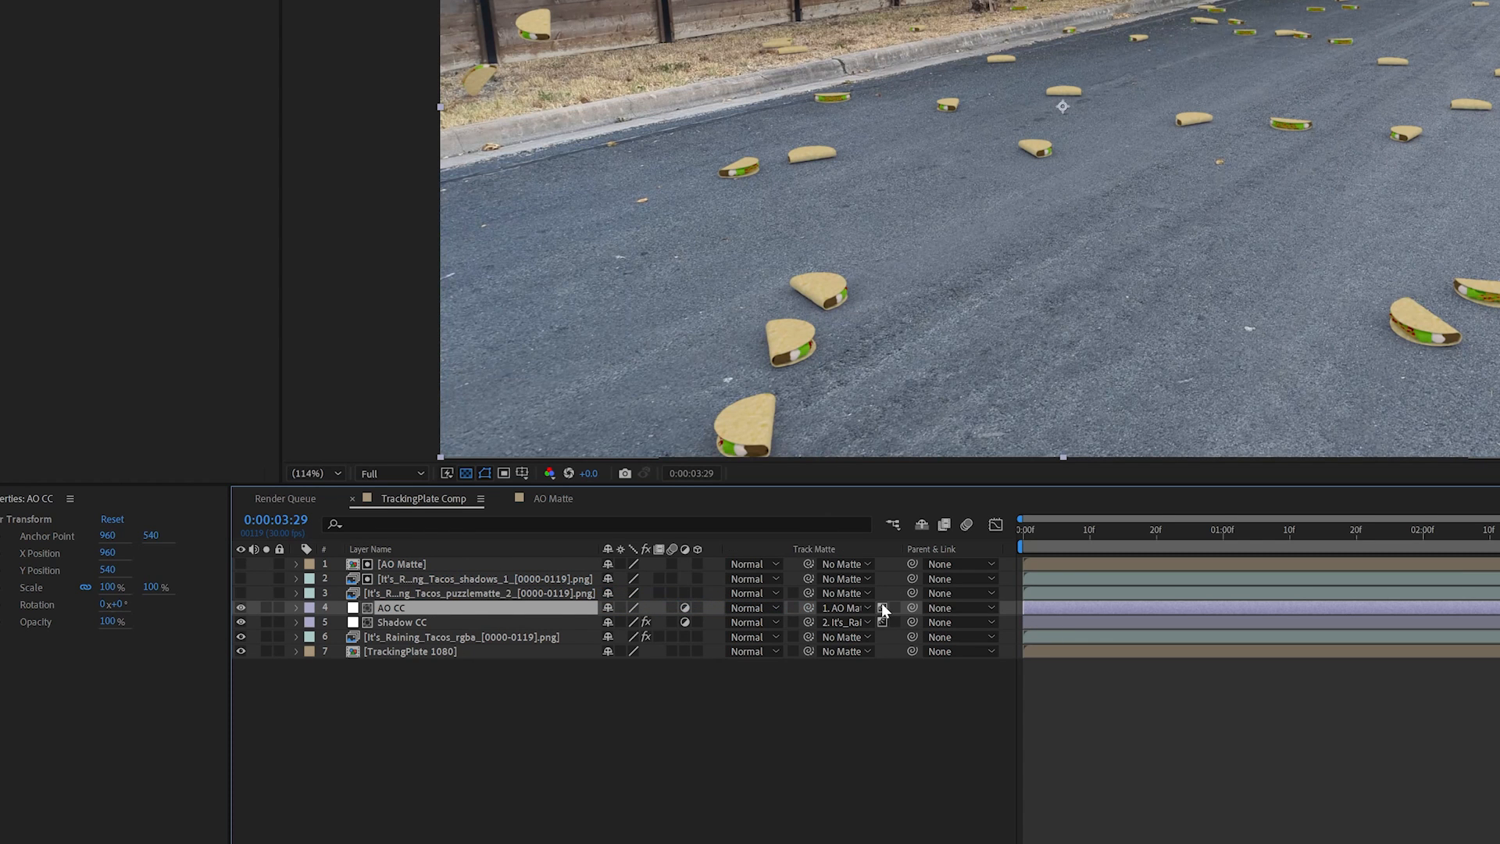
{"action": "key", "text": "ctrl+space"}
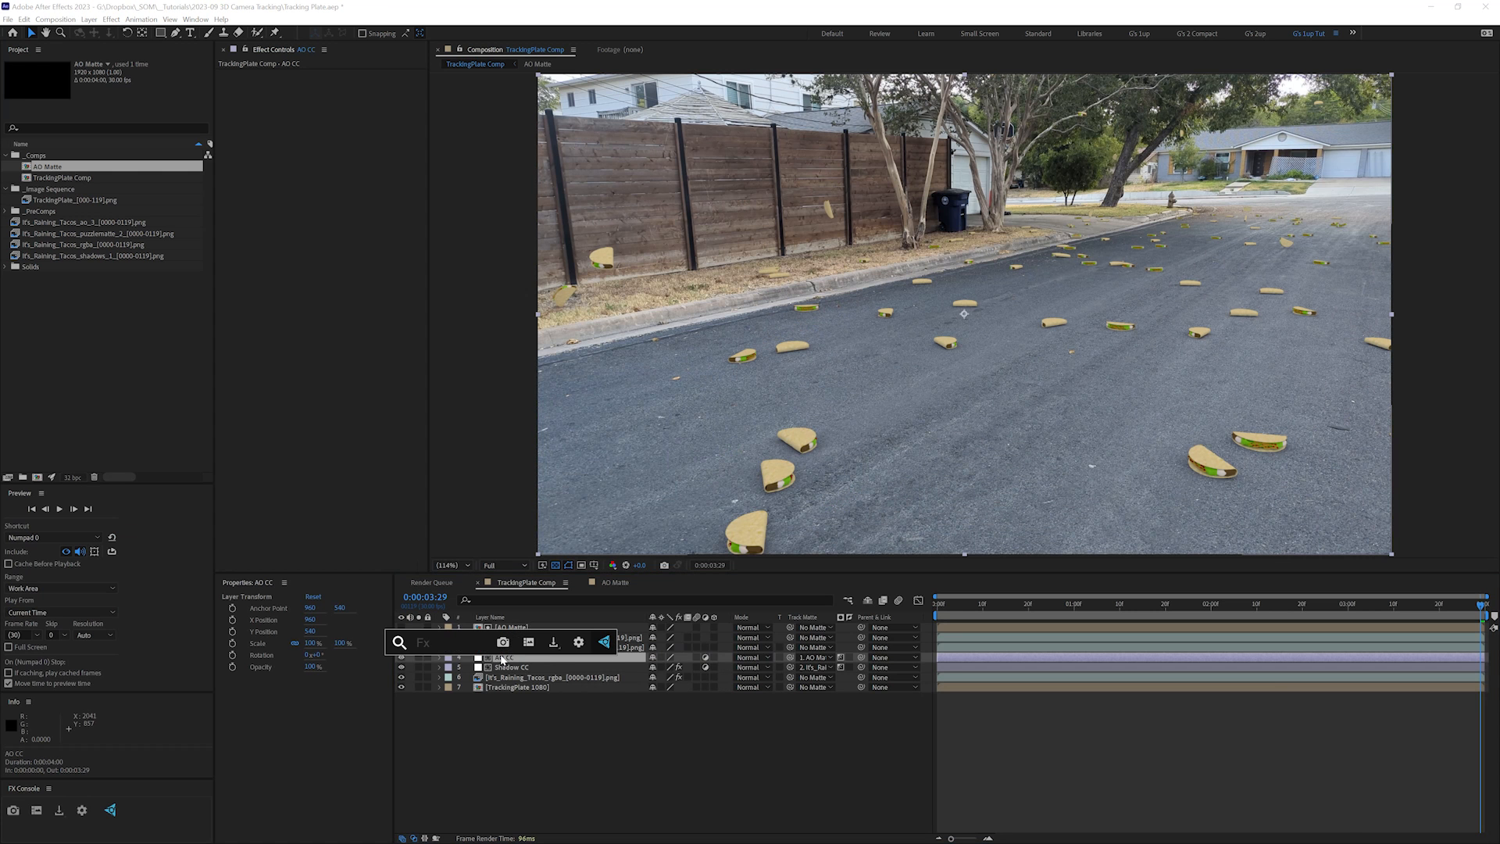
{"action": "type", "text": "level"}
{"action": "key", "text": "Return"}
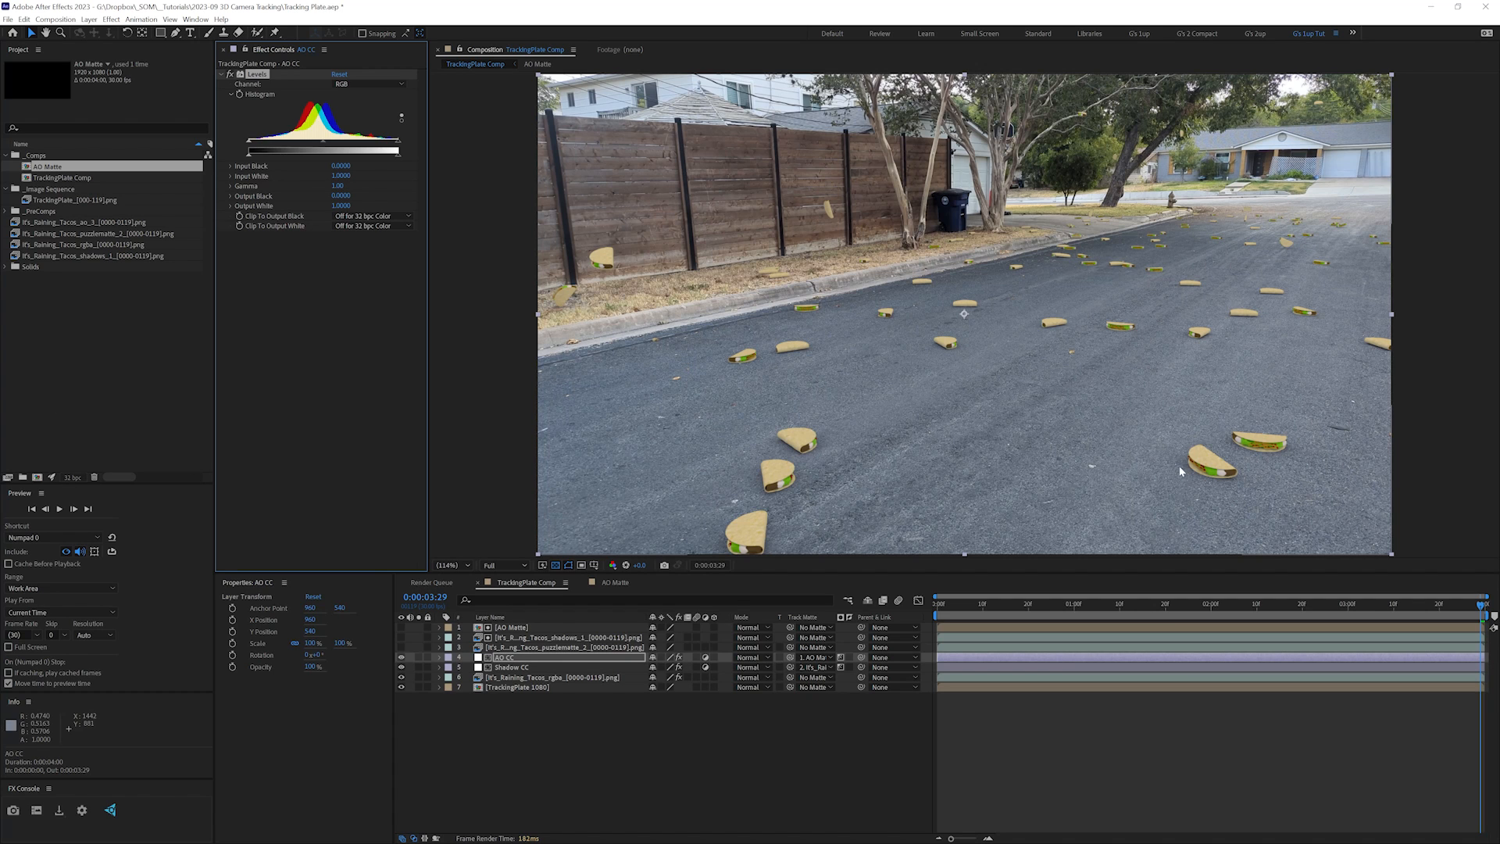
- Set the Levels Gamma on AO CC to 0.90, comparing the tacos with the effect off and on
{"action": "scroll", "coordinate": [1303, 480], "scroll_direction": "up", "scroll_amount": 1}
{"action": "key", "text": "space"}
{"action": "left_click_drag", "start_coordinate": [1335, 453], "coordinate": [878, 295]}
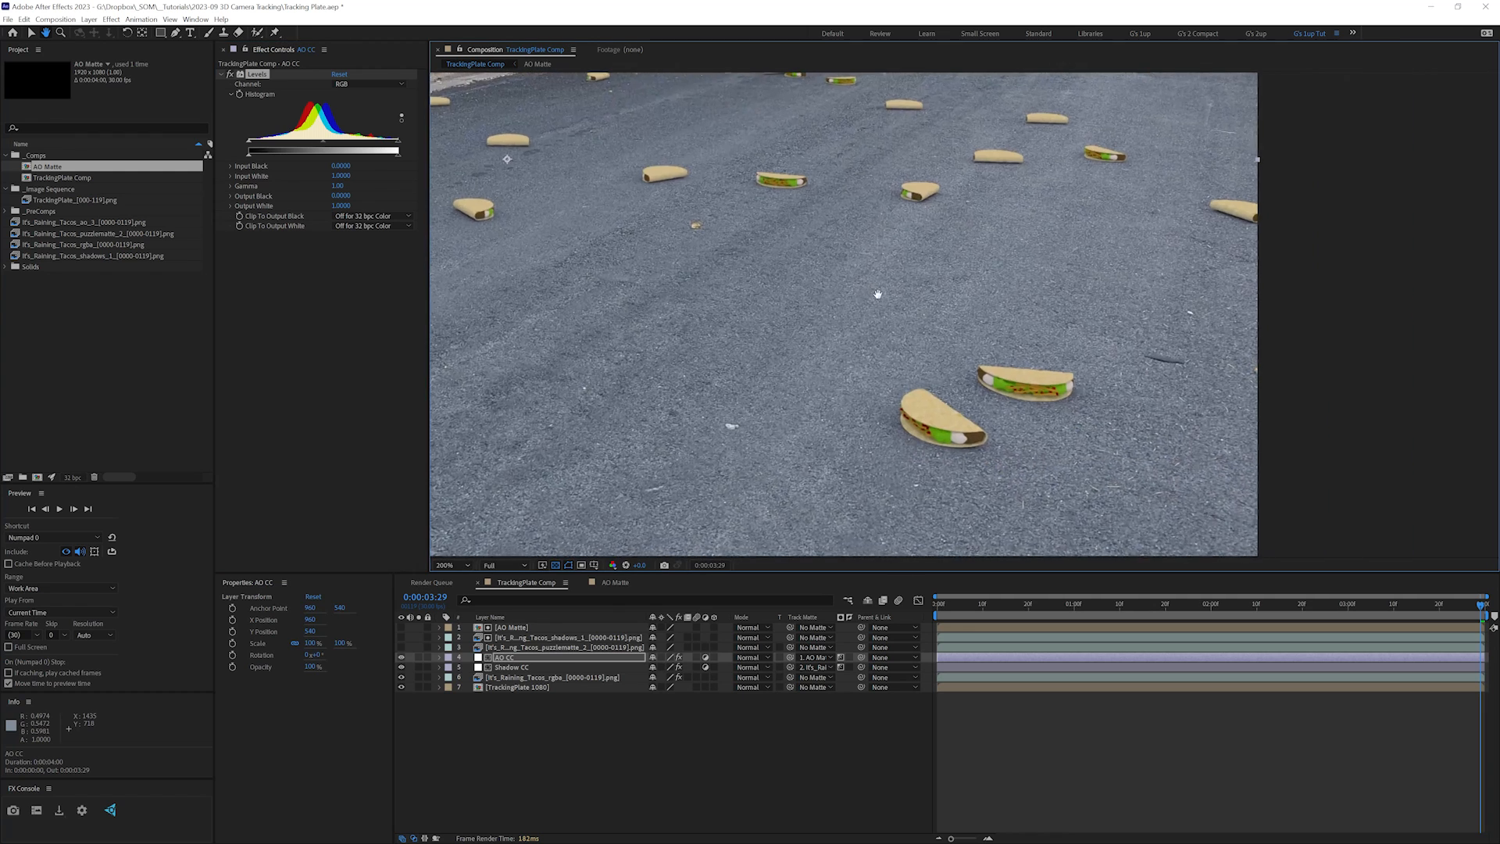
{"action": "scroll", "coordinate": [973, 456], "scroll_direction": "up", "scroll_amount": 1}
{"action": "key", "text": "space"}
{"action": "left_click_drag", "start_coordinate": [998, 444], "coordinate": [996, 297]}
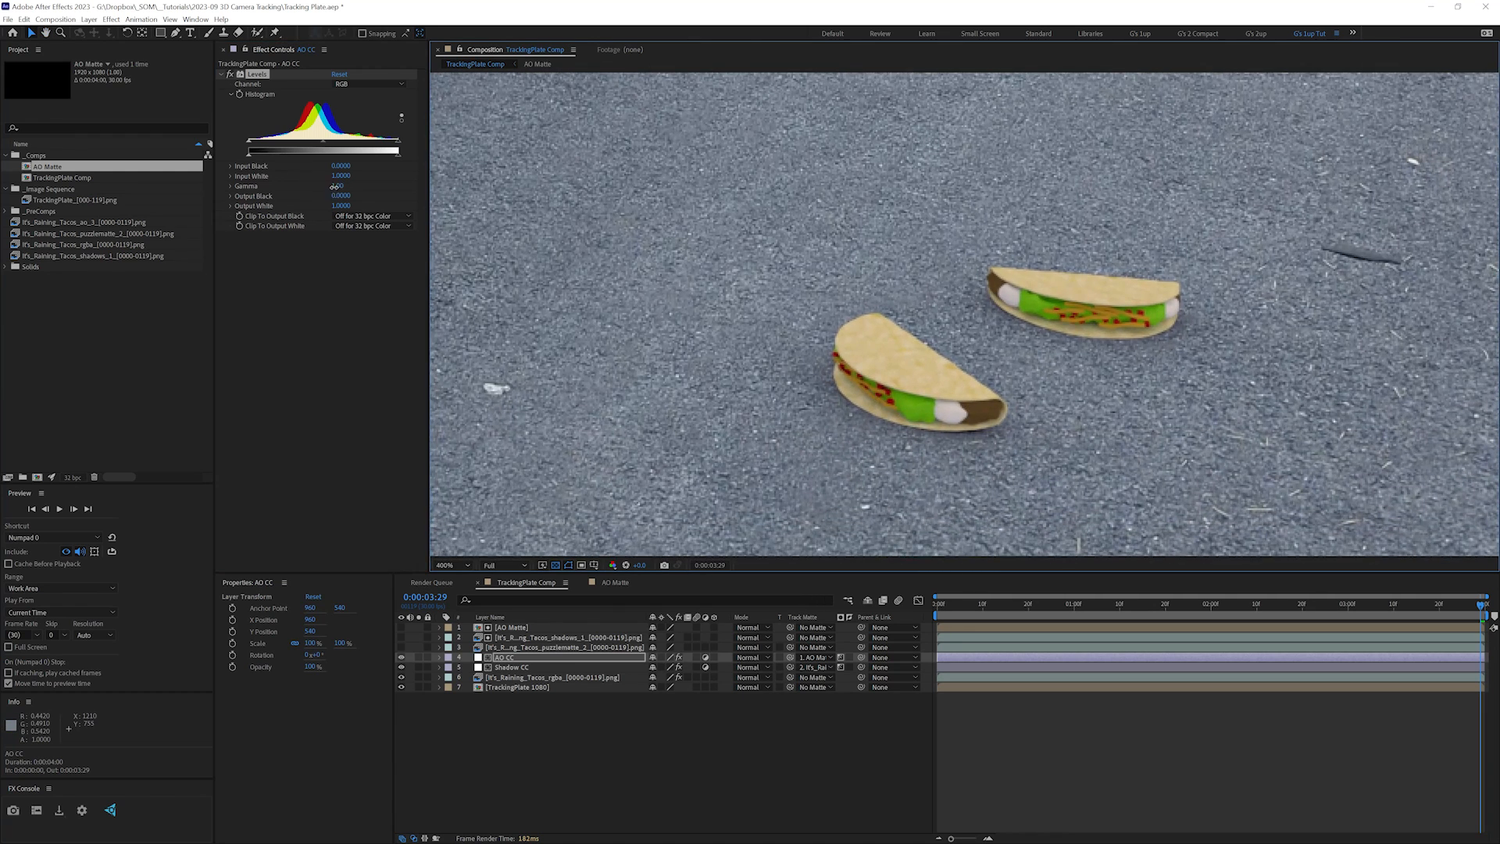
{"action": "left_click_drag", "start_coordinate": [335, 186], "coordinate": [304, 172]}
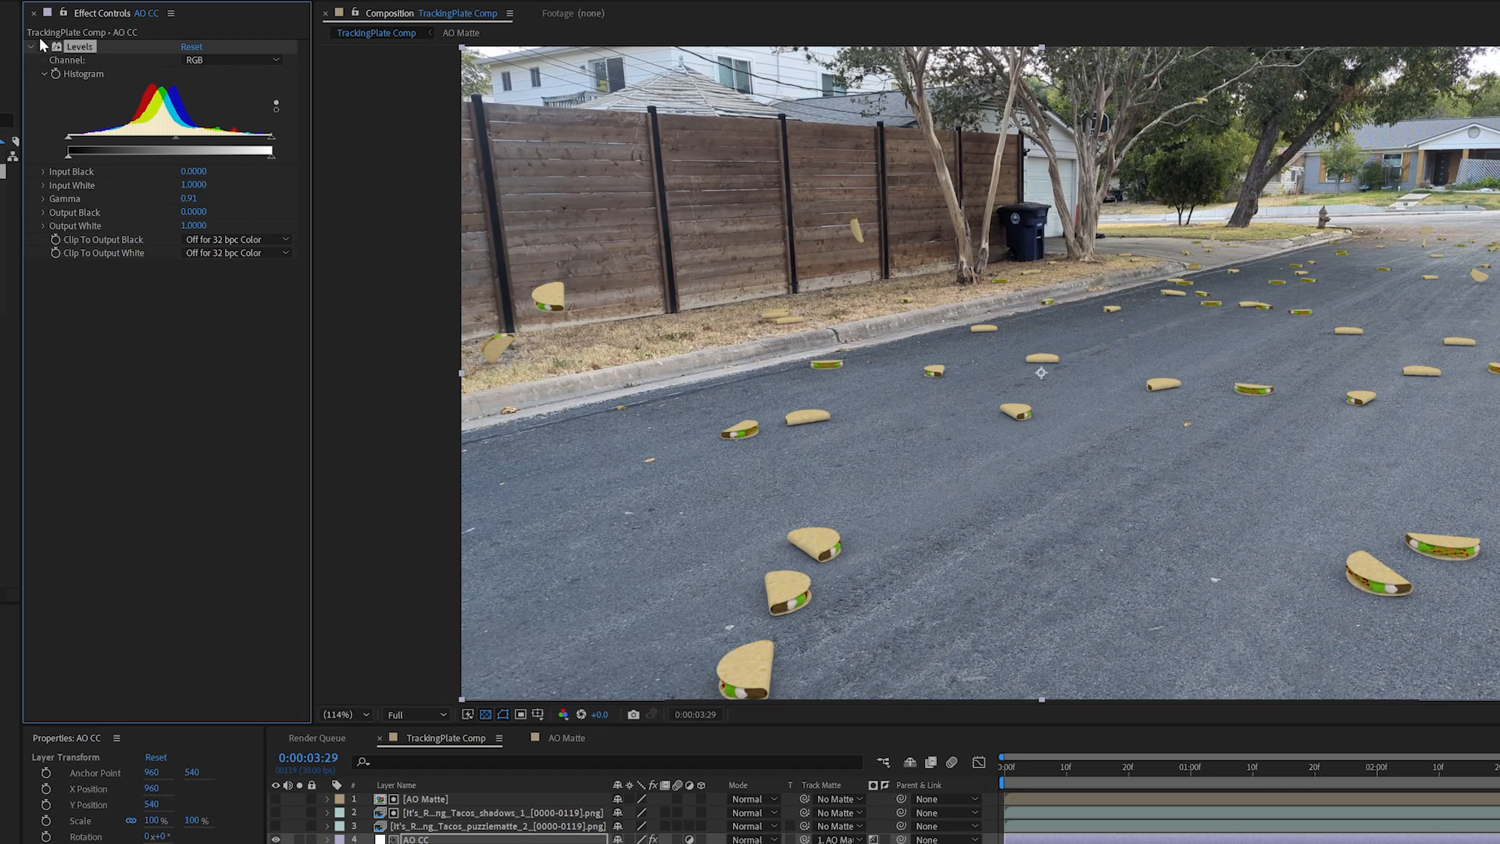
{"action": "left_click", "coordinate": [229, 74]}
{"action": "left_click_drag", "start_coordinate": [190, 202], "coordinate": [178, 197]}
{"action": "left_click", "coordinate": [43, 47]}
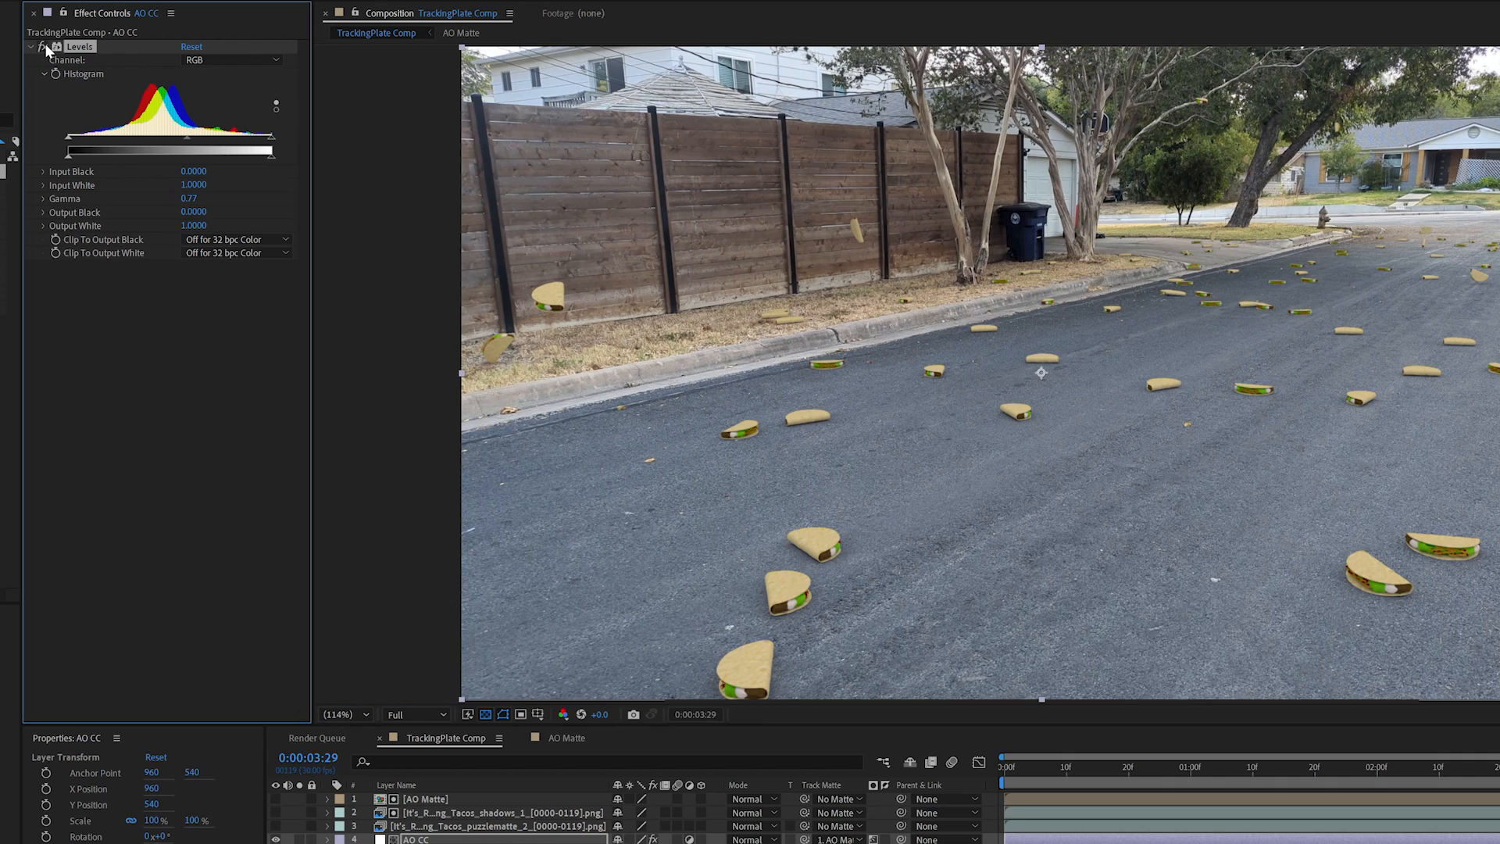
{"action": "left_click", "coordinate": [43, 47]}
{"action": "left_click", "coordinate": [43, 47]}
{"action": "left_click_drag", "start_coordinate": [186, 198], "coordinate": [195, 198]}
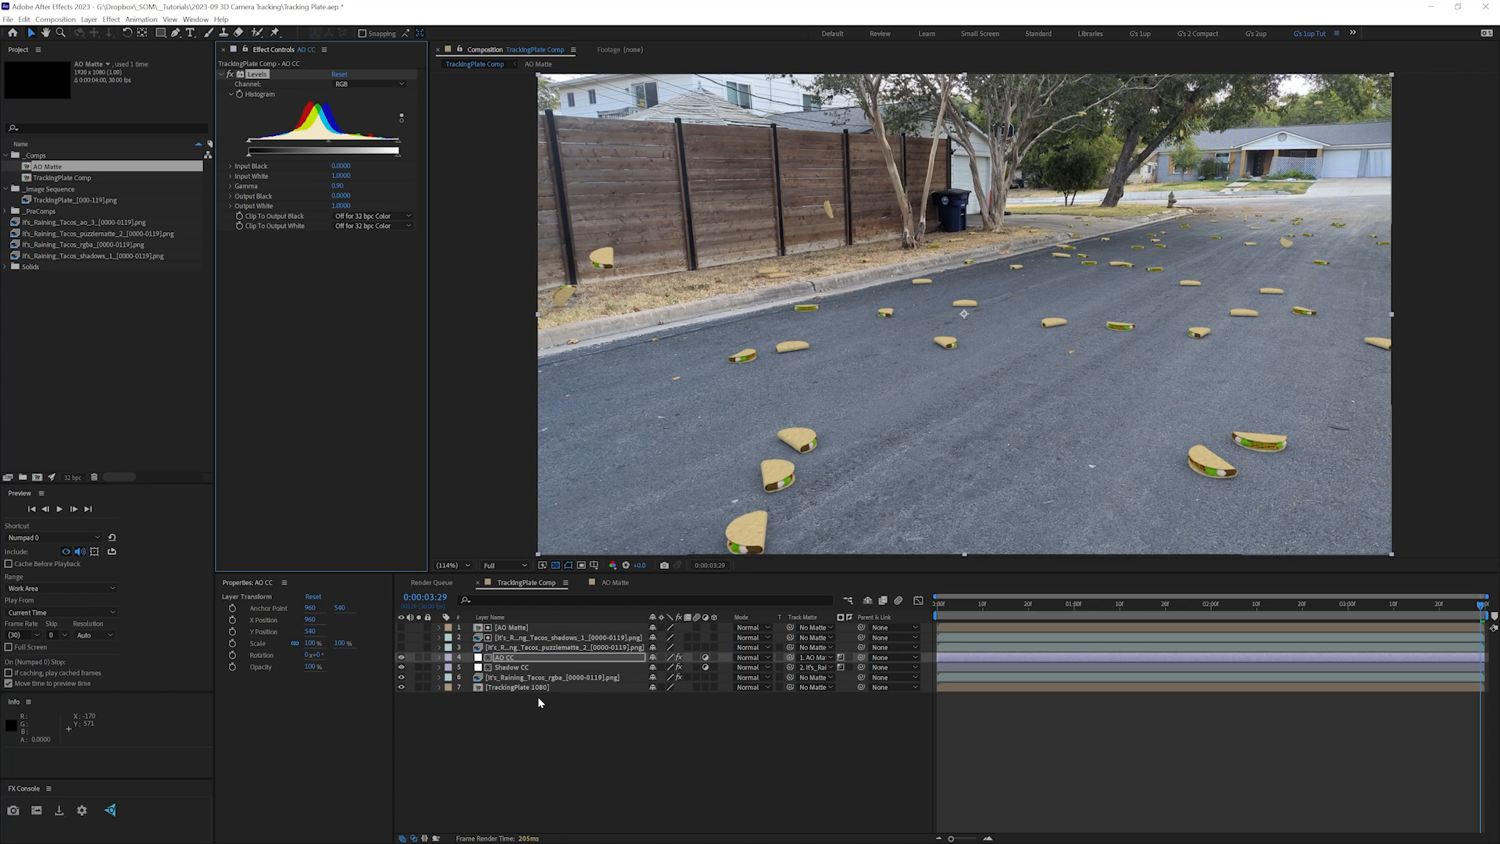
- Compare the composite with the rgba layer's Lumetri Color, Shadow CC and AO CC each switched off and on
{"action": "left_click", "coordinate": [551, 678]}
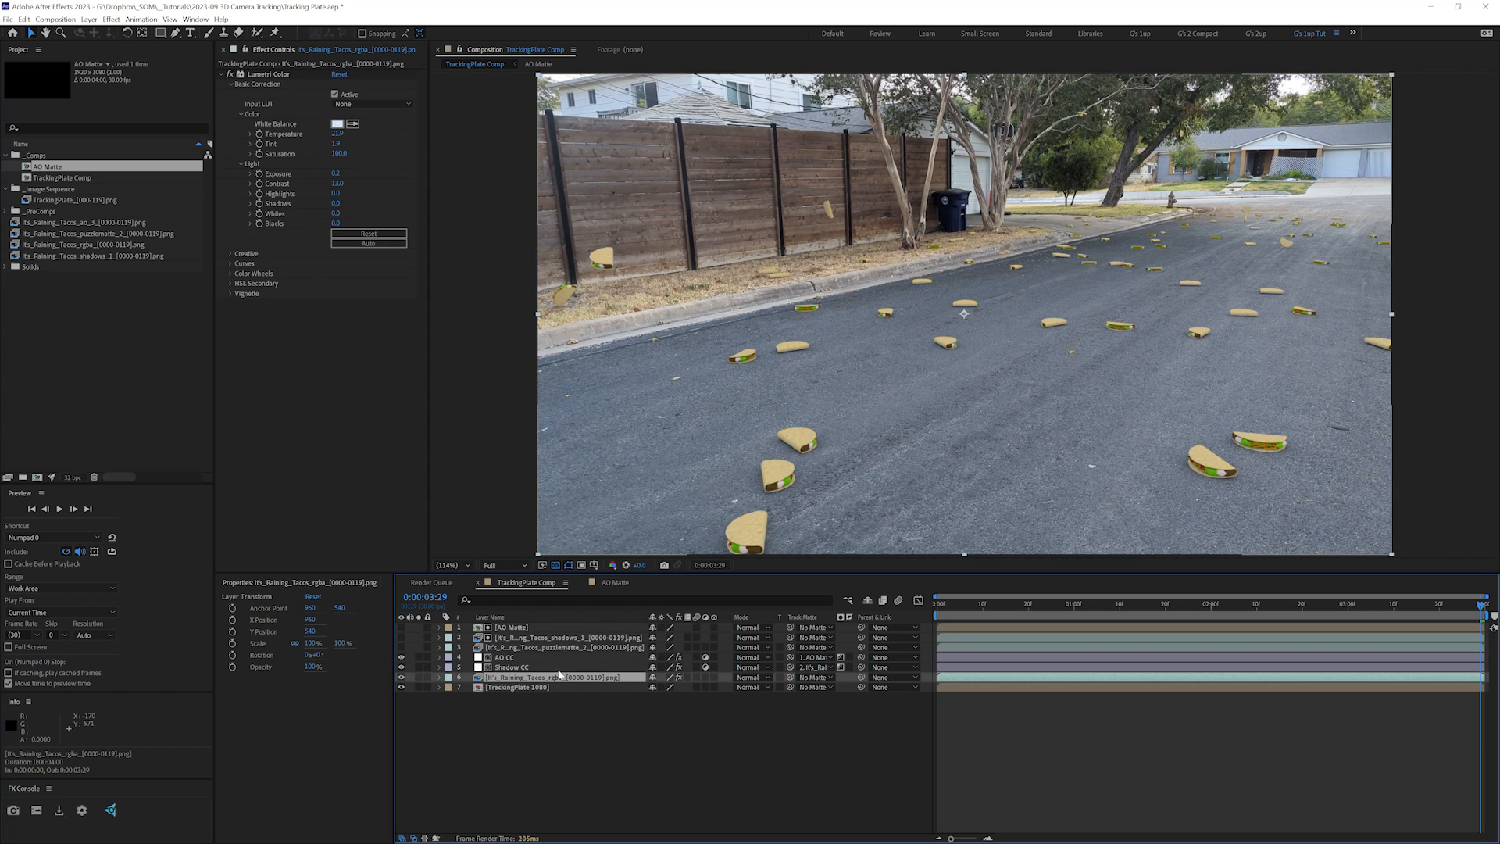
{"action": "left_click", "coordinate": [230, 75]}
{"action": "left_click", "coordinate": [229, 75]}
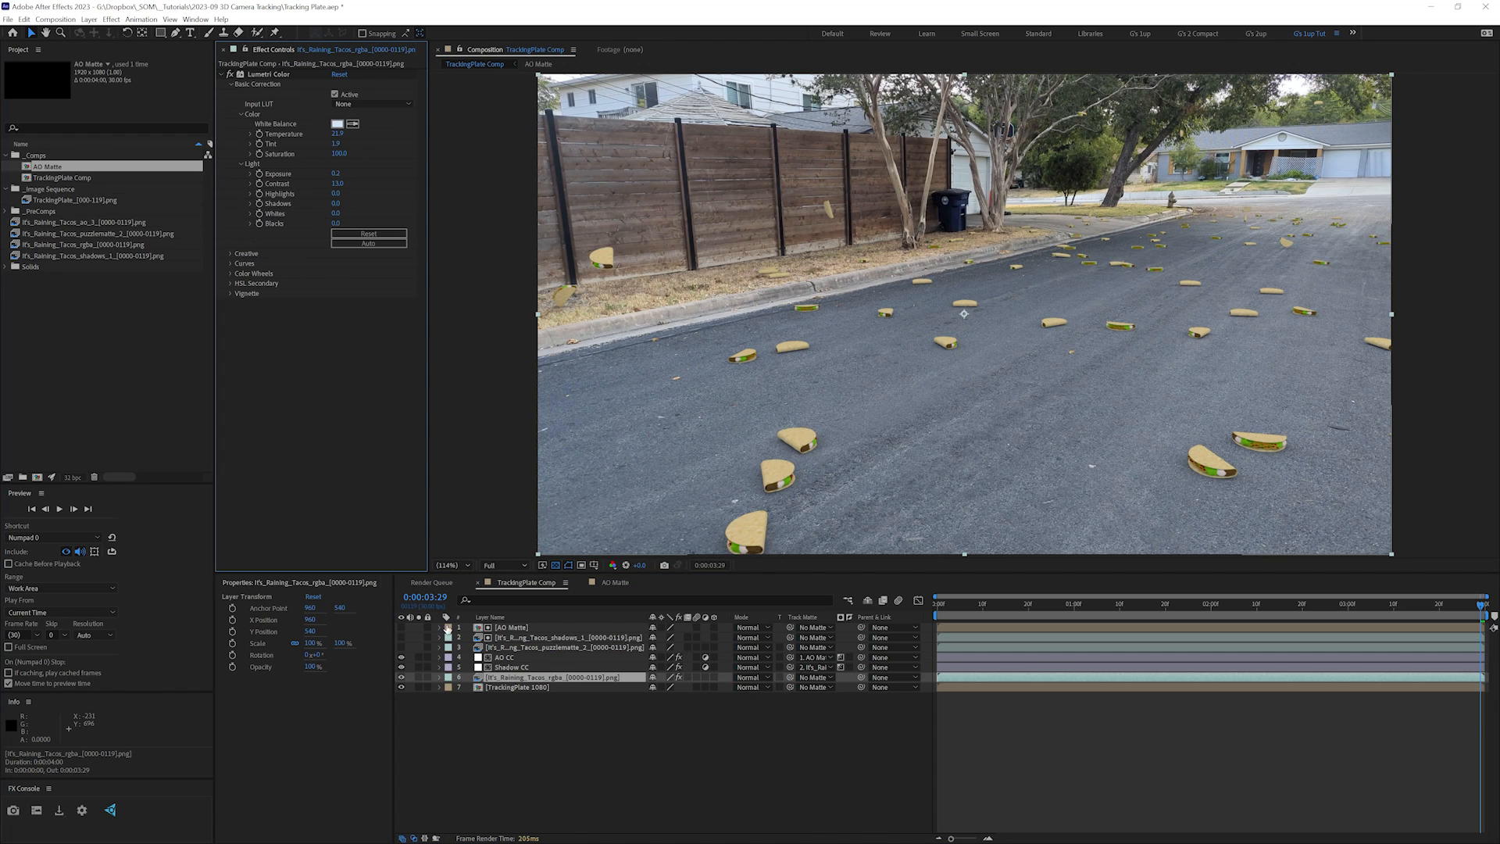
{"action": "left_click", "coordinate": [401, 667]}
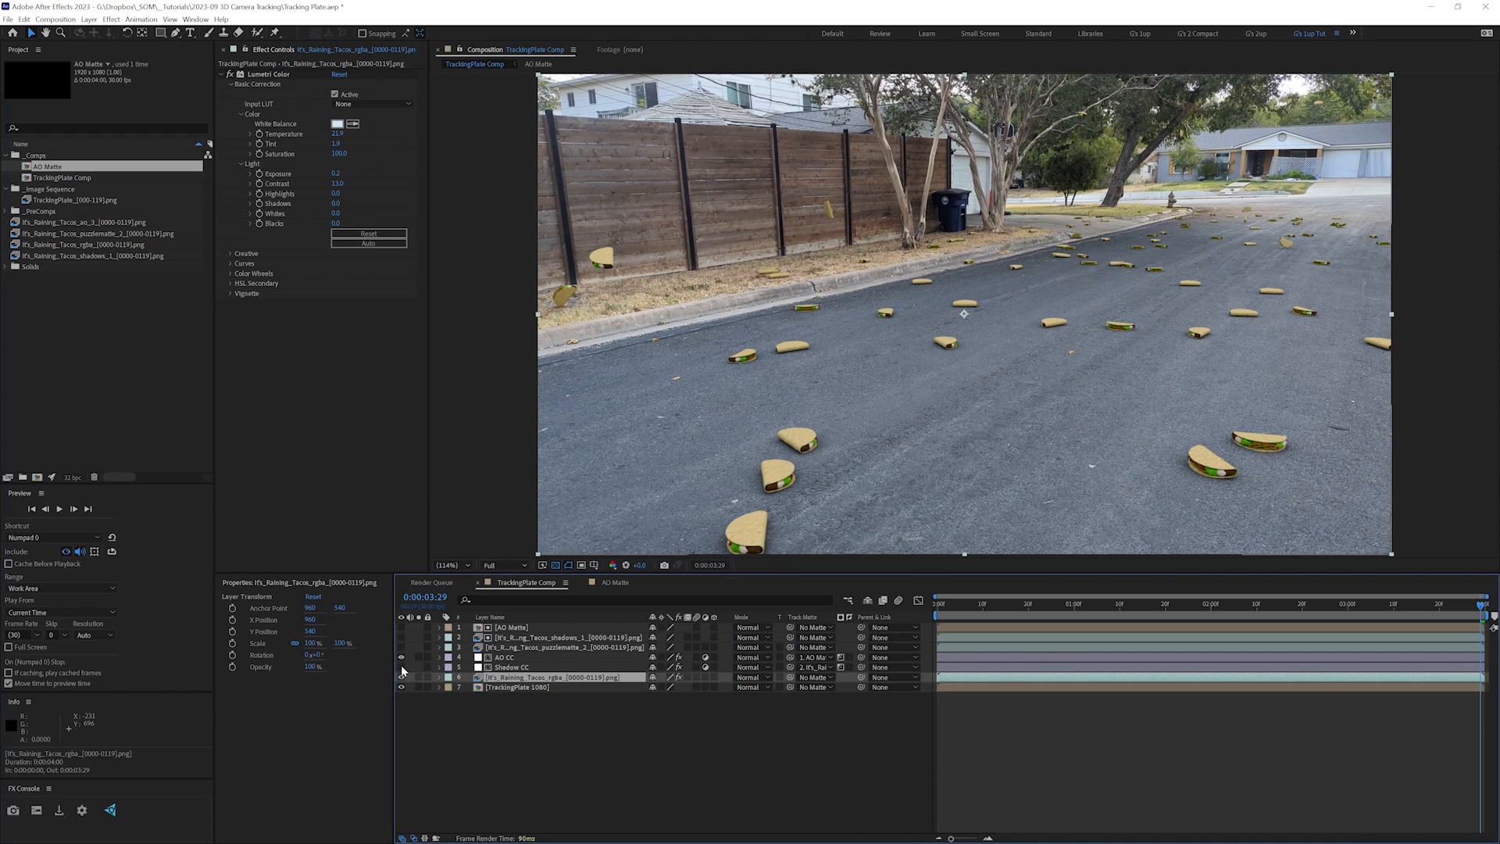
{"action": "left_click", "coordinate": [401, 668]}
{"action": "left_click", "coordinate": [402, 668]}
{"action": "left_click", "coordinate": [401, 668]}
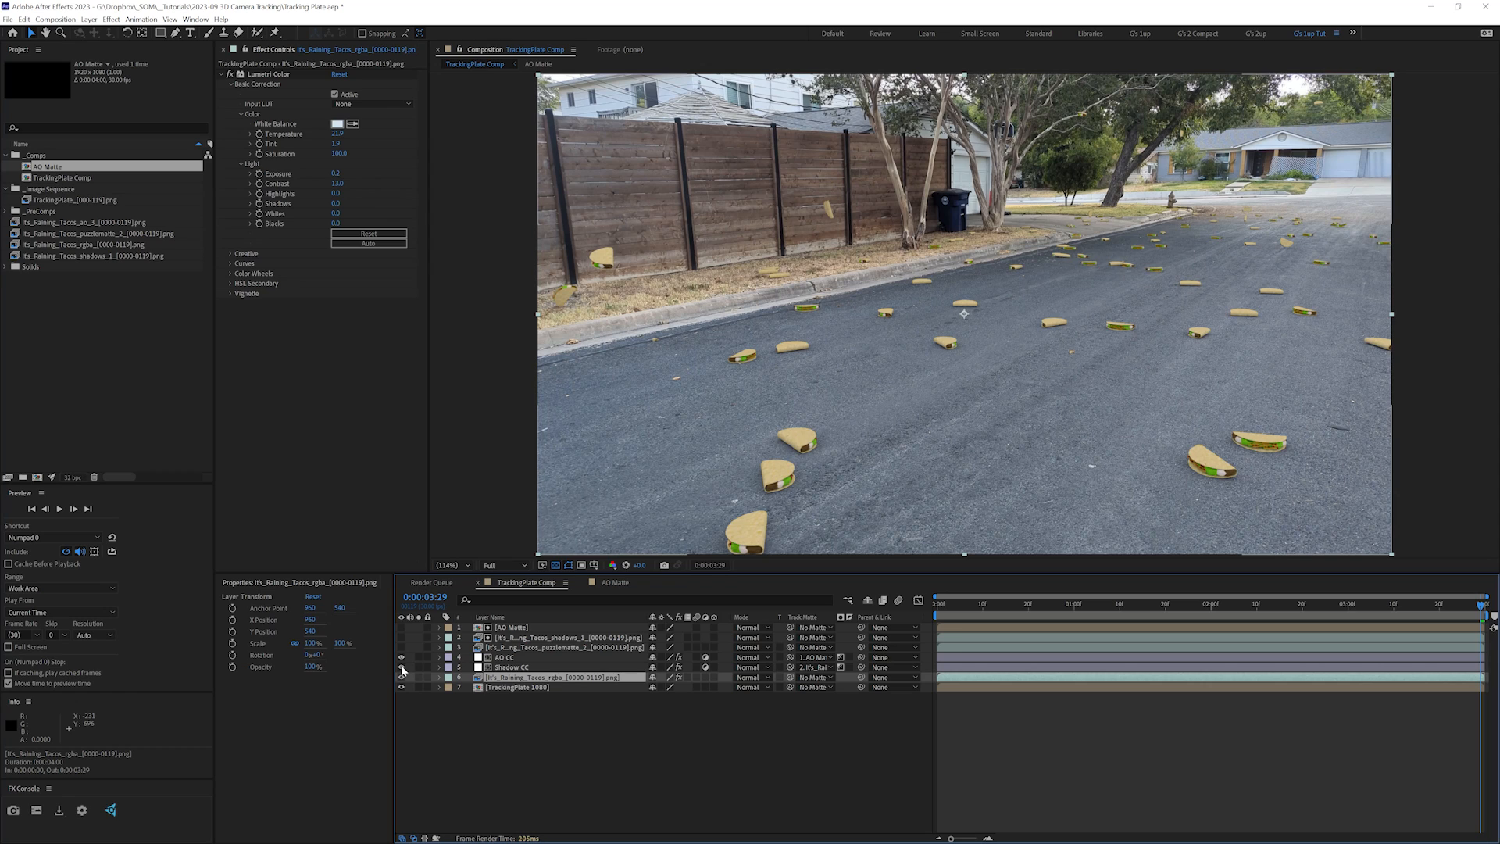
{"action": "left_click", "coordinate": [401, 667]}
{"action": "left_click", "coordinate": [401, 665]}
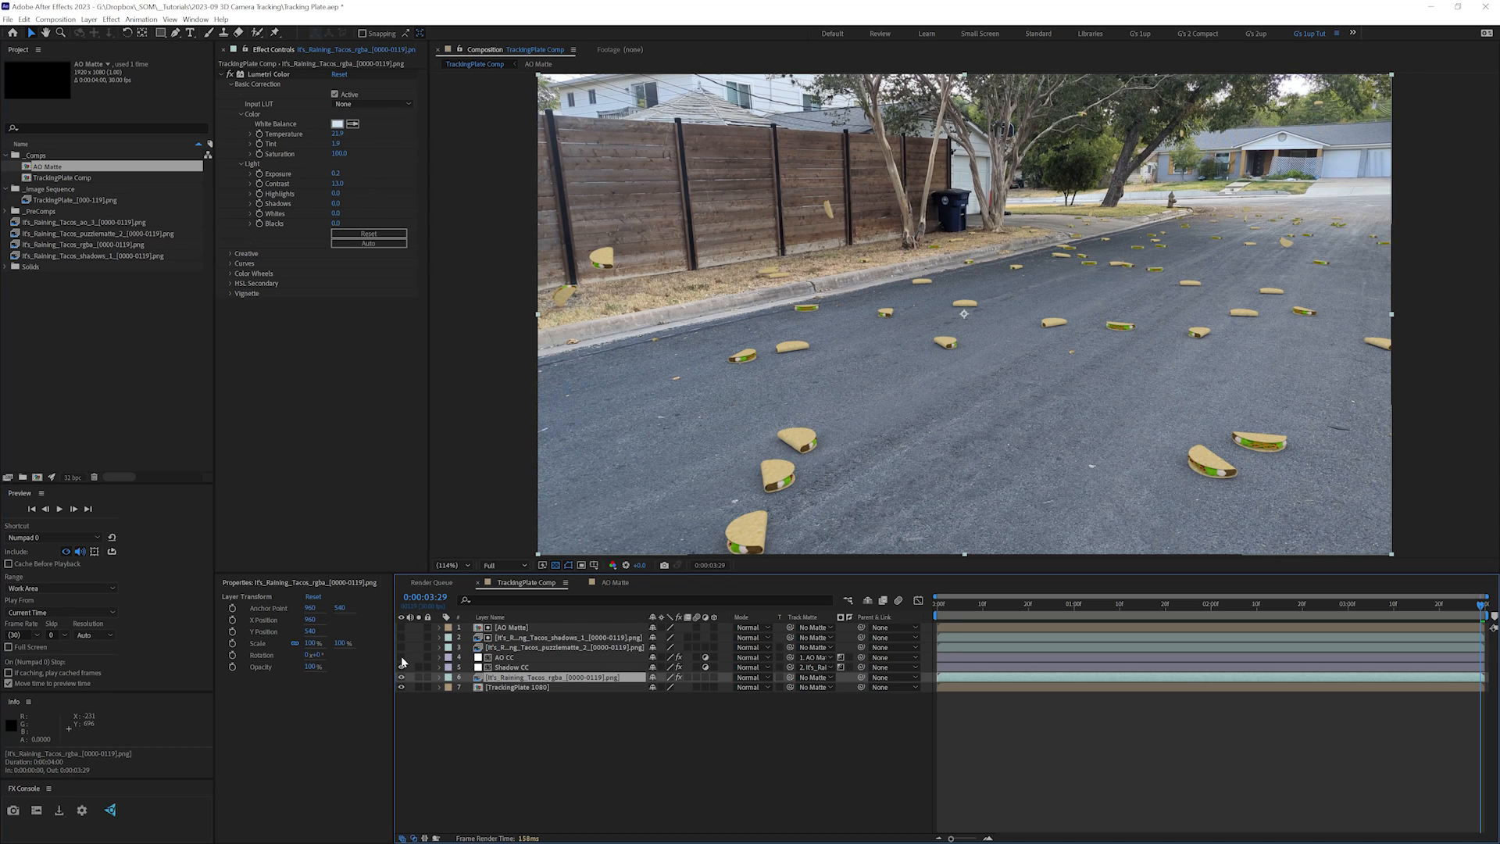
{"action": "left_click", "coordinate": [402, 664]}
{"action": "left_click", "coordinate": [402, 664]}
{"action": "left_click", "coordinate": [401, 664]}
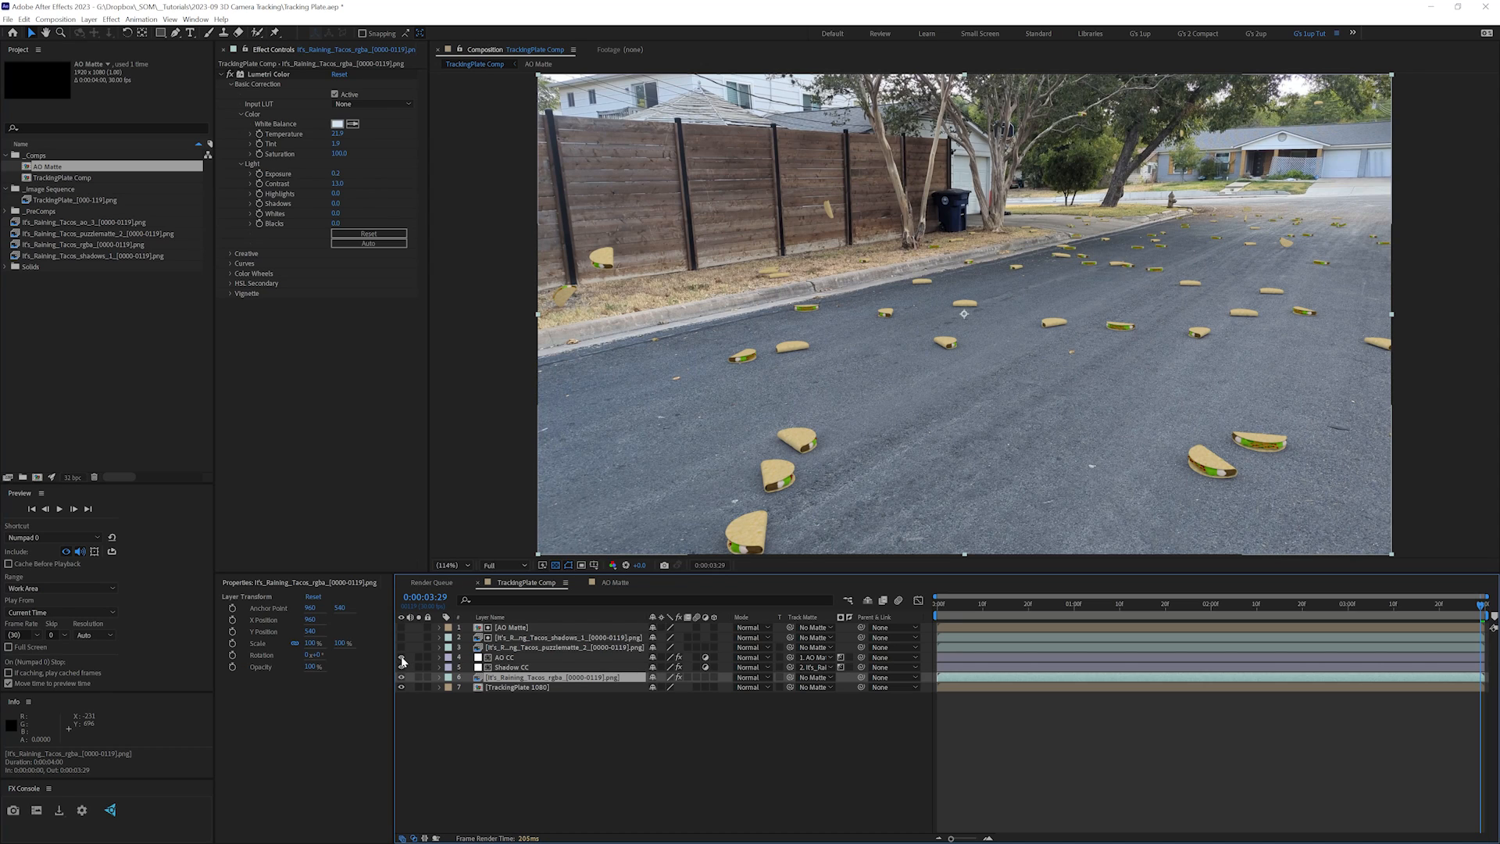
{"action": "left_click", "coordinate": [401, 657]}
{"action": "left_click", "coordinate": [401, 657]}
{"action": "left_click", "coordinate": [402, 657]}
{"action": "left_click", "coordinate": [401, 657]}
{"action": "key", "text": "ctrl+alt+shift+n"}
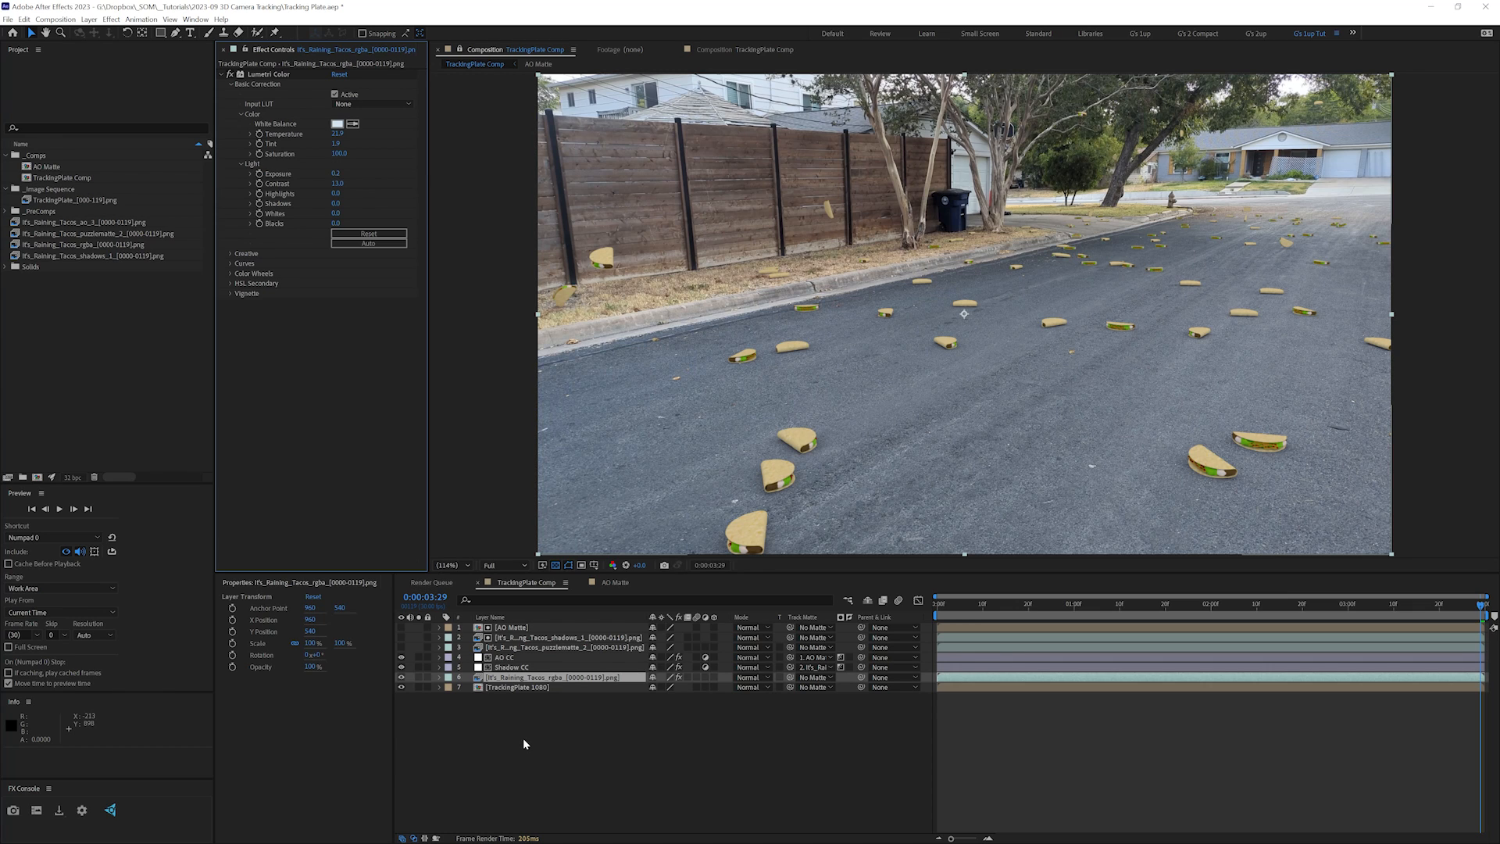
- Apply Pixel Motion Blur to the rgba taco layer and move the effect above Lumetri Color
{"action": "key", "text": "ctrl+space"}
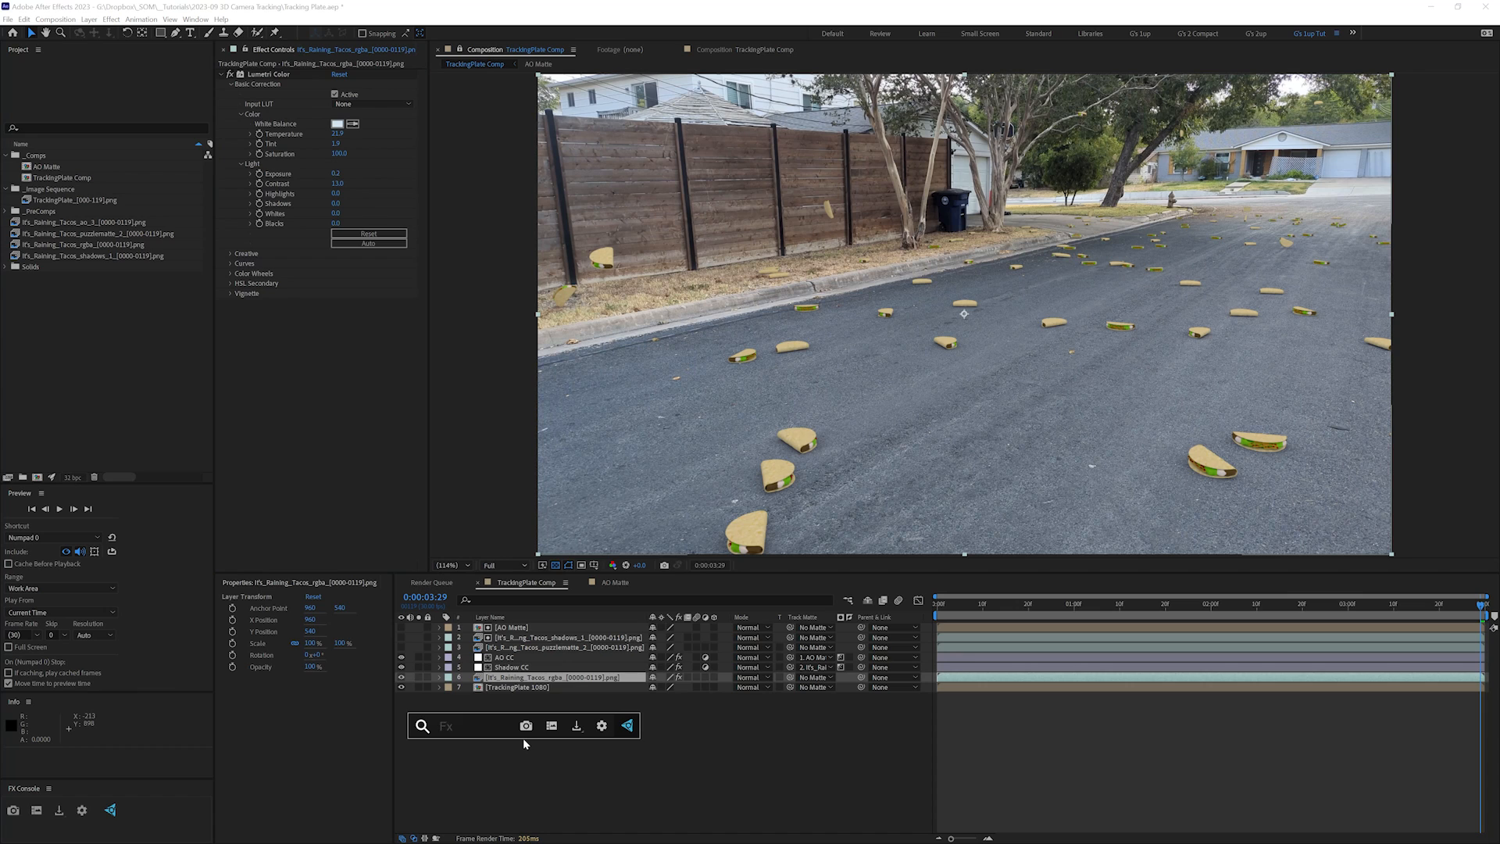
{"action": "type", "text": "pixel m"}
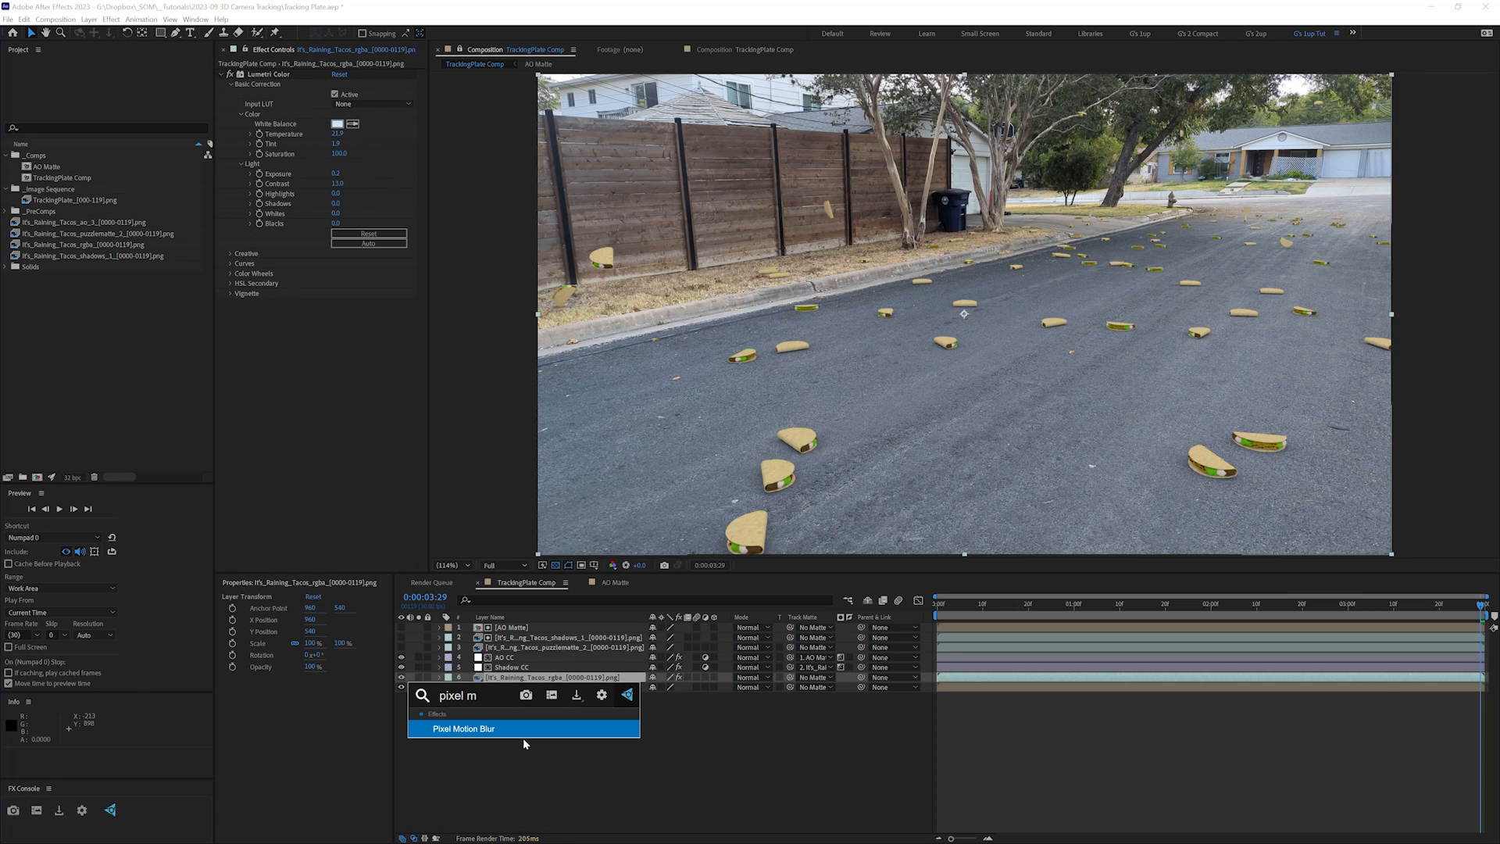
{"action": "key", "text": "Return"}
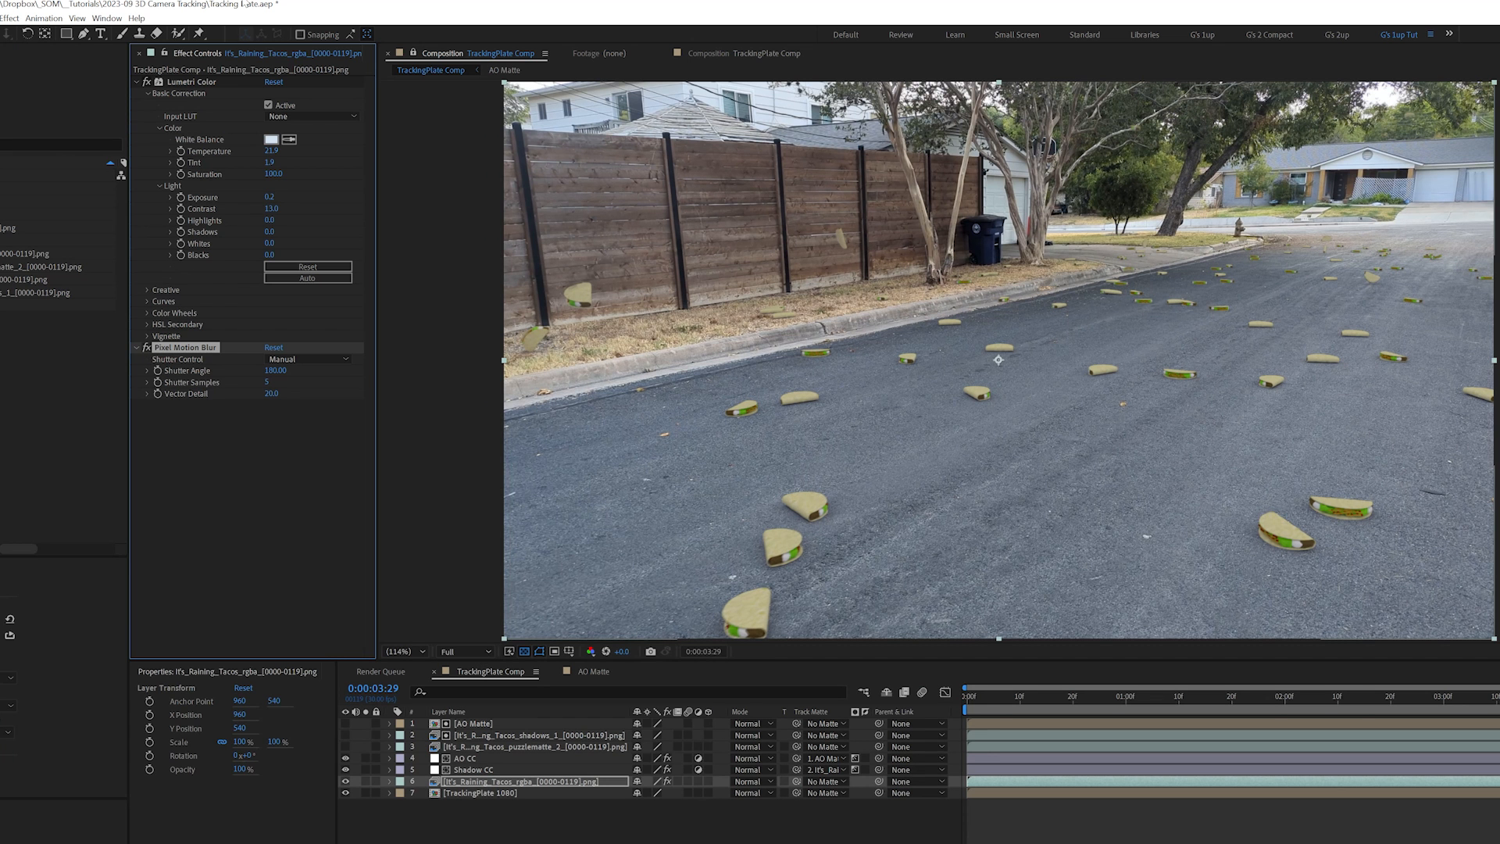
{"action": "left_click", "coordinate": [146, 347]}
{"action": "left_click_drag", "start_coordinate": [185, 351], "coordinate": [208, 81]}
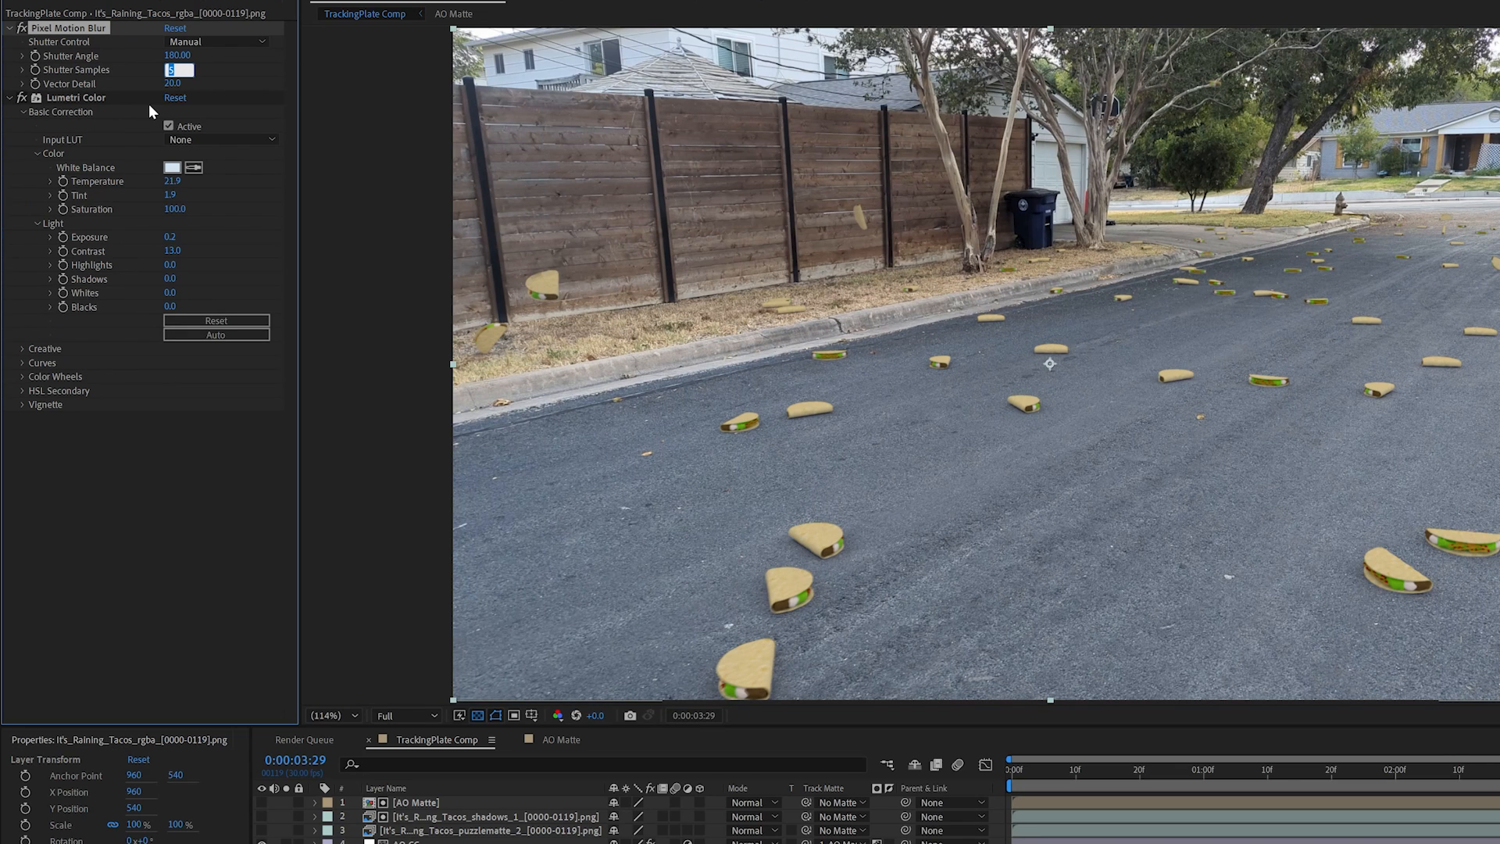
- Set Pixel Motion Blur's Shutter Samples to 10 and Vector Detail to 50
{"action": "type", "text": "10"}
{"action": "left_click", "coordinate": [172, 82]}
{"action": "type", "text": "50"}
{"action": "key", "text": "Return"}
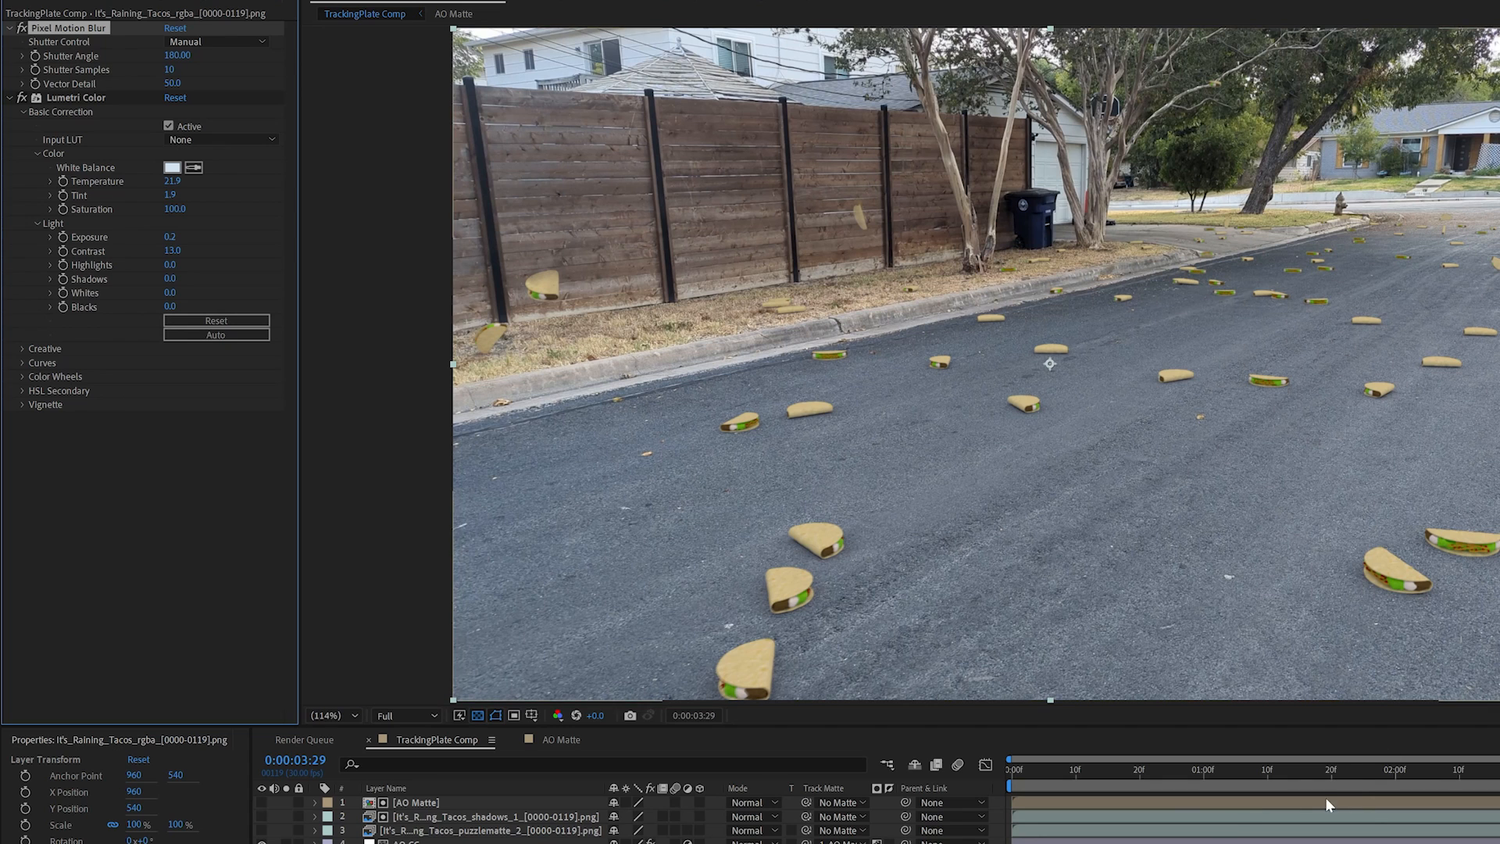
- Examine the taco motion blur at several frames, comparing frame 0:00:02:22 with Pixel Motion Blur off and on
{"action": "left_click", "coordinate": [1361, 771]}
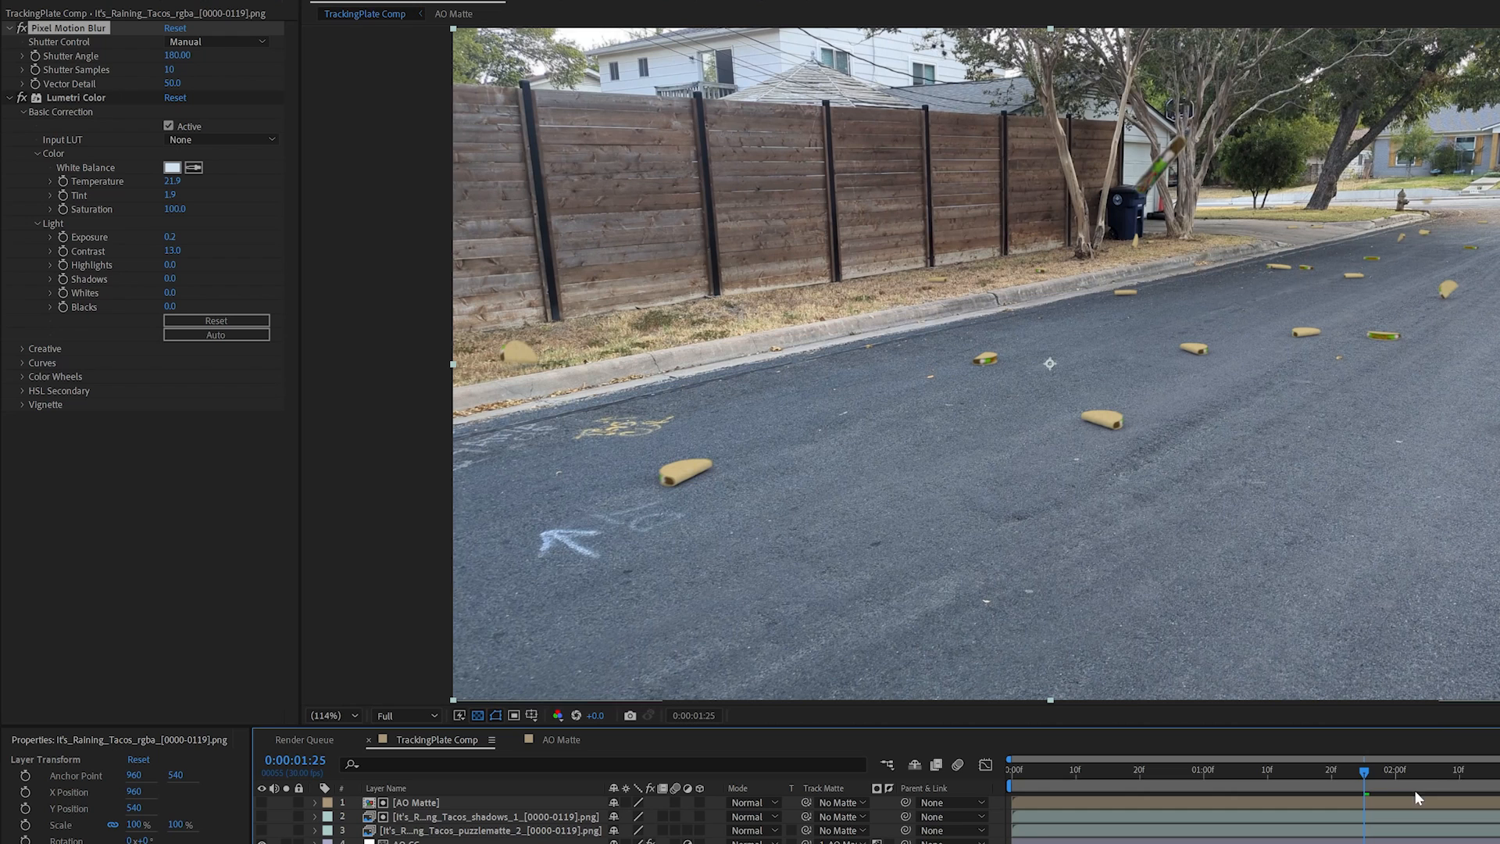
{"action": "left_click", "coordinate": [1459, 770]}
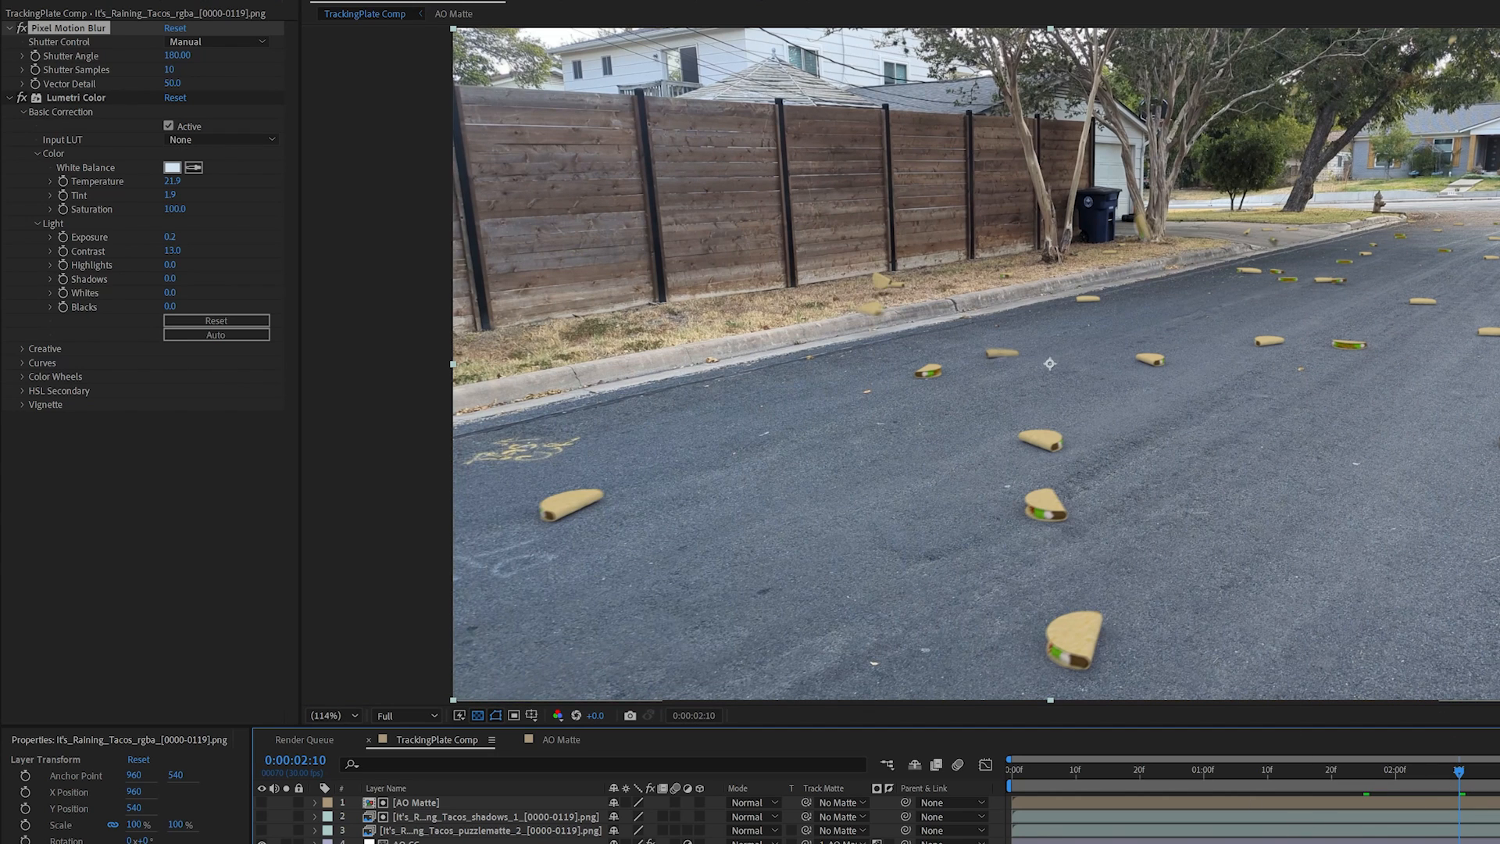
{"action": "key", "text": "space"}
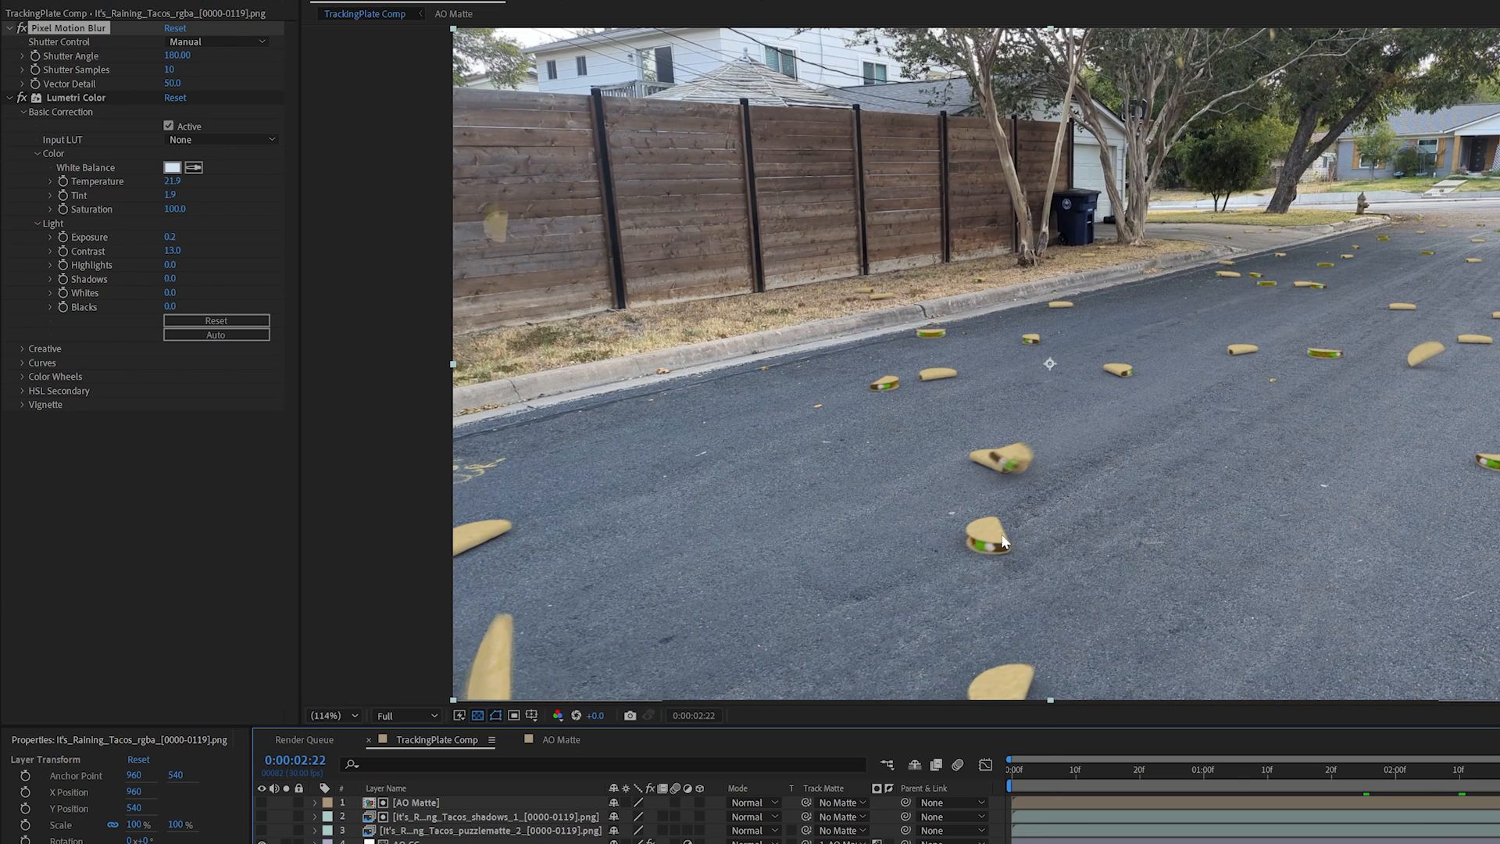
{"action": "left_click", "coordinate": [24, 32]}
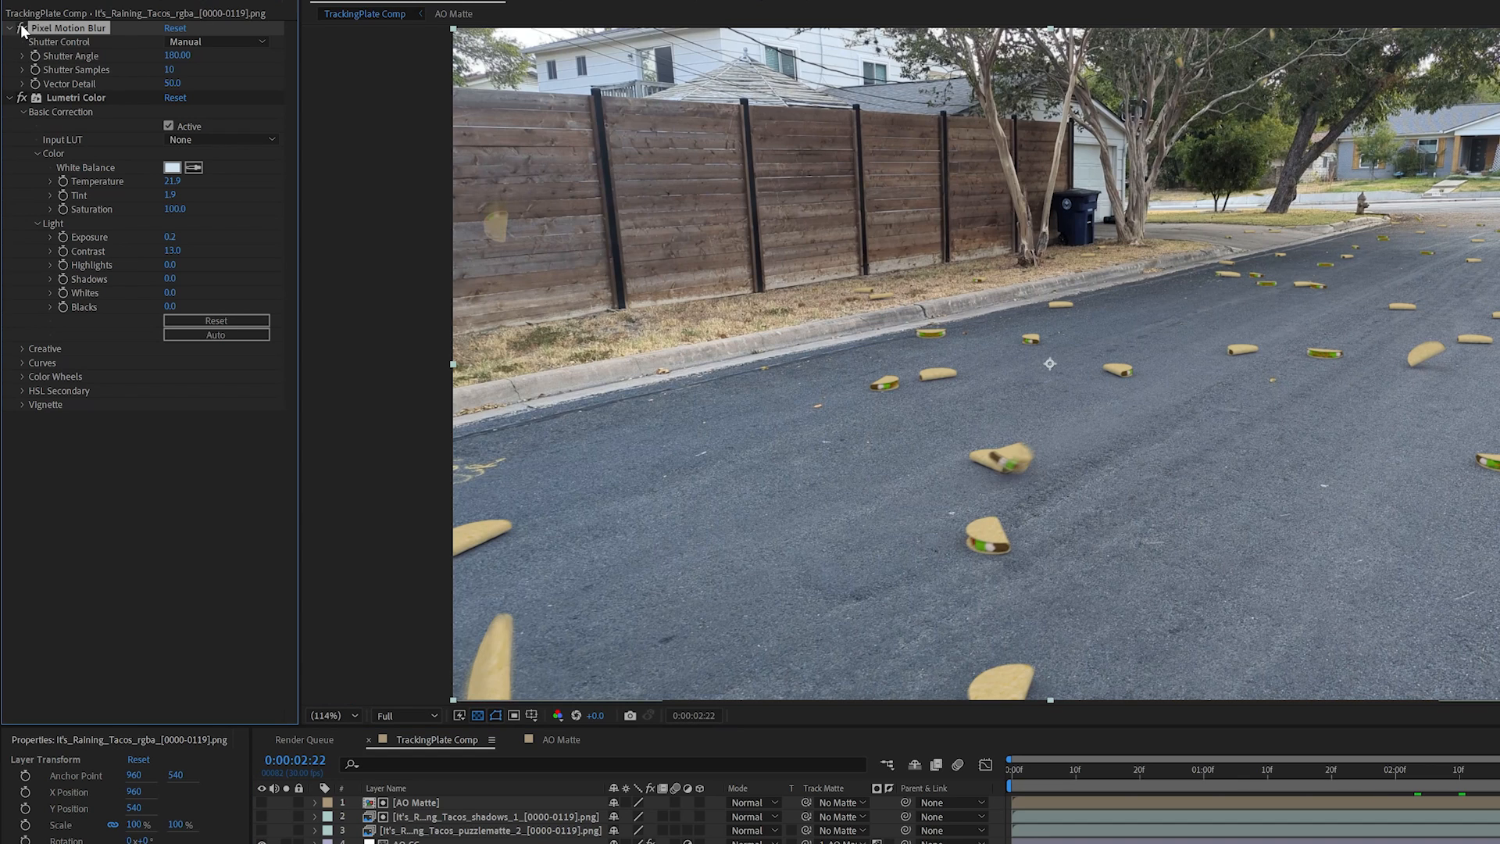
{"action": "left_click", "coordinate": [21, 24]}
{"action": "left_click", "coordinate": [22, 28]}
{"action": "left_click", "coordinate": [109, 482]}
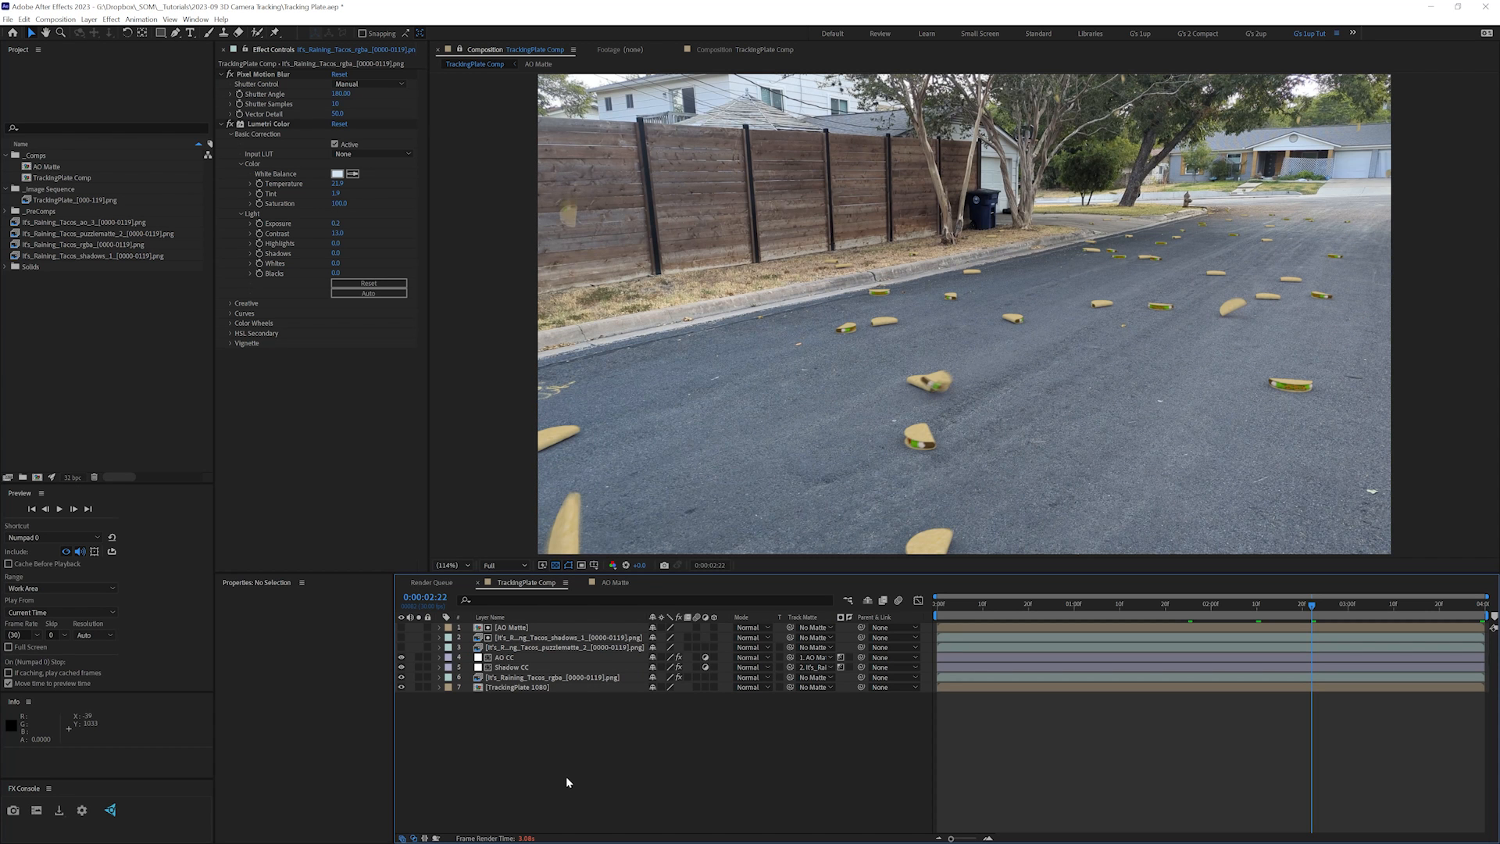
- Add an adjustment layer named CC above the other layers and apply Lumetri Color to it
{"action": "key", "text": "ctrl+alt+y"}
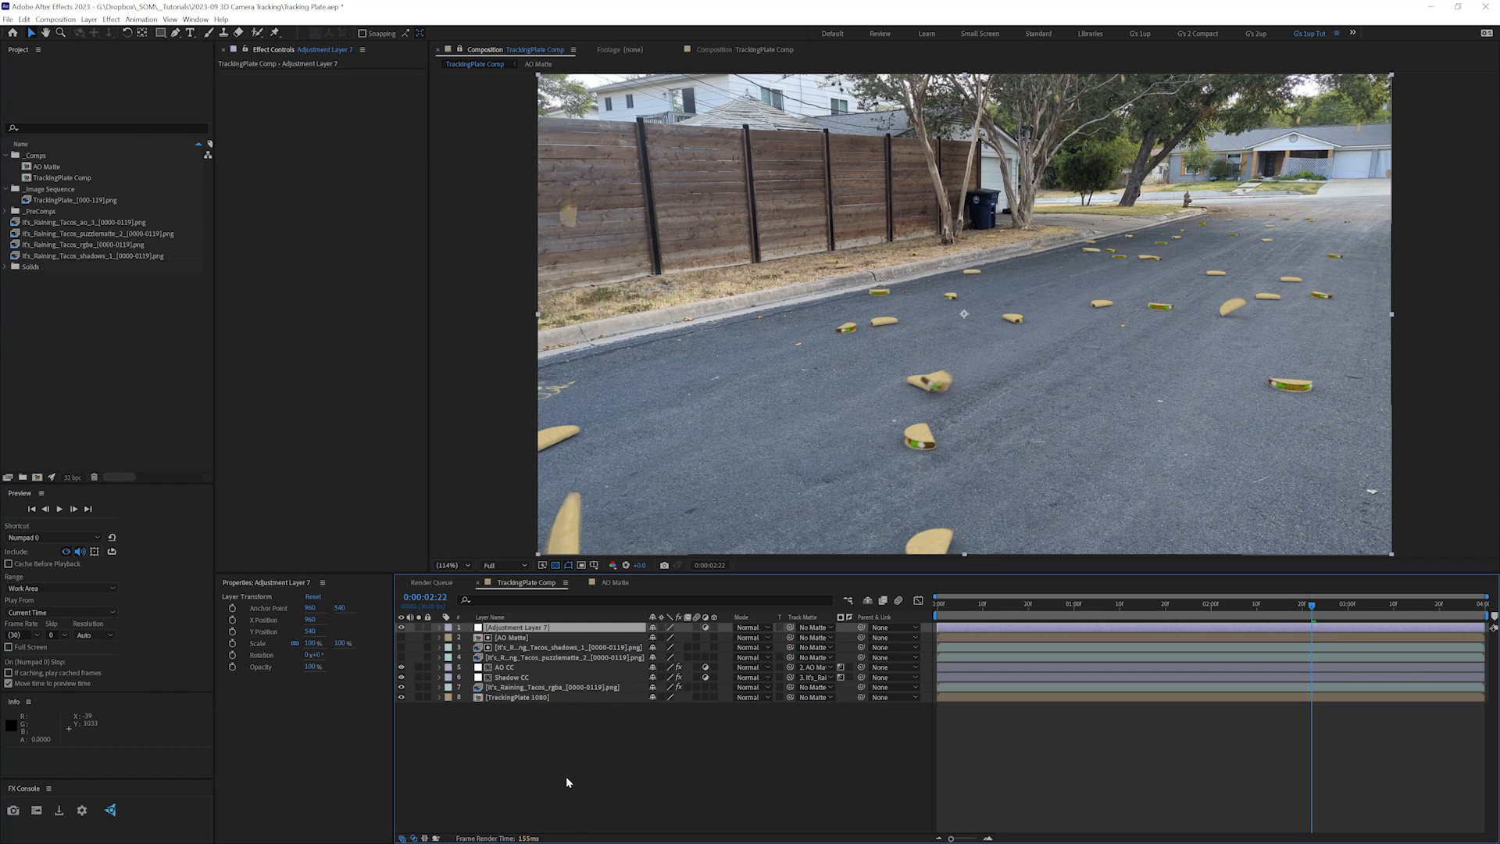
{"action": "key", "text": "Return"}
{"action": "type", "text": "CC"}
{"action": "key", "text": "Return"}
{"action": "key", "text": "ctrl+space"}
{"action": "type", "text": "lume"}
{"action": "key", "text": "Return"}
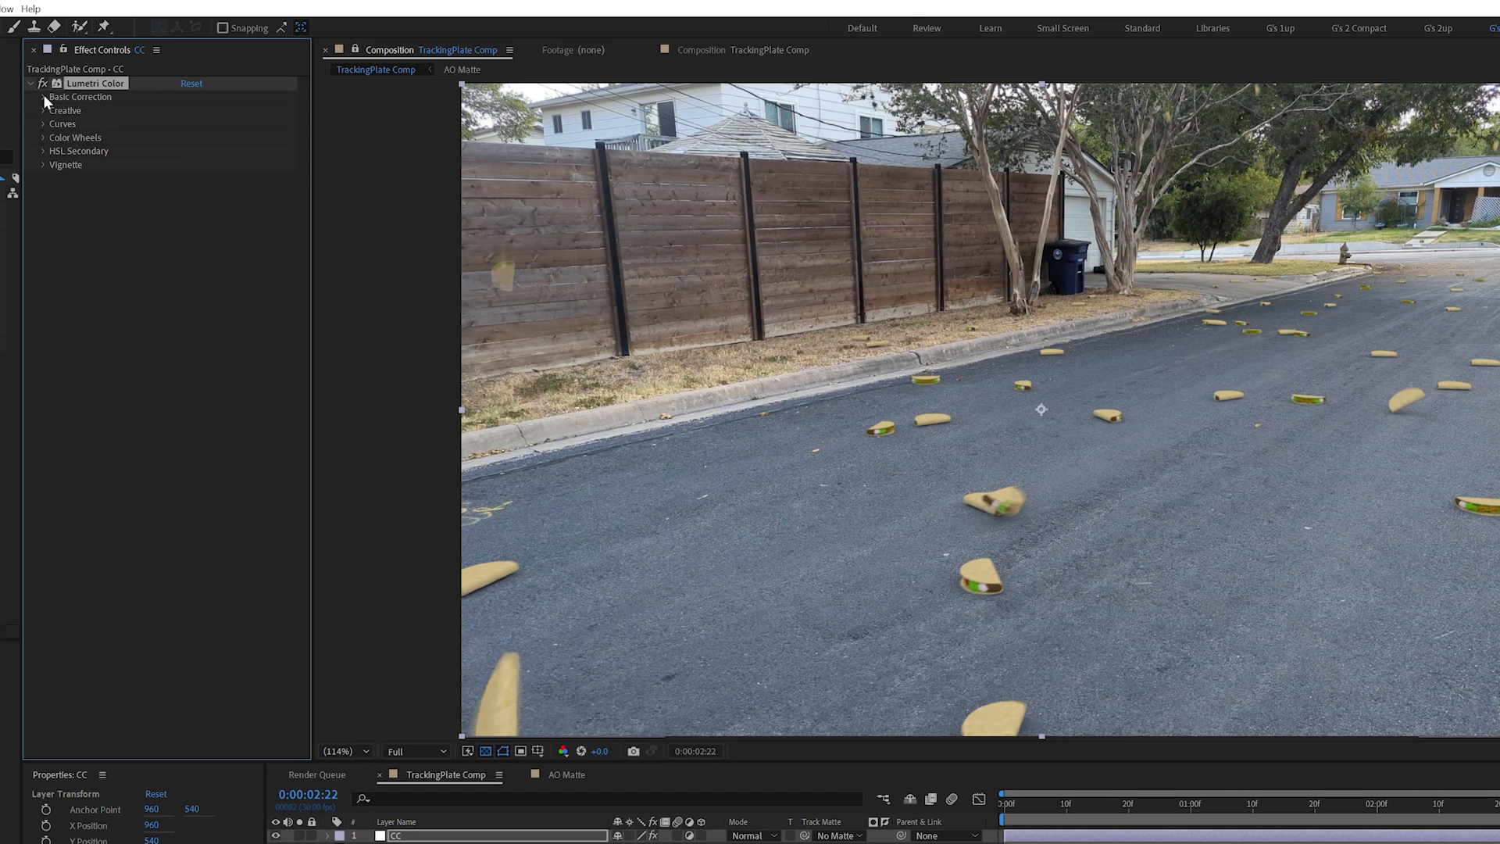
- Sample CC's Lumetri white balance from the white house wall, then adjust Temperature to 6.9 and Tint to 4.8
{"action": "left_click", "coordinate": [44, 96]}
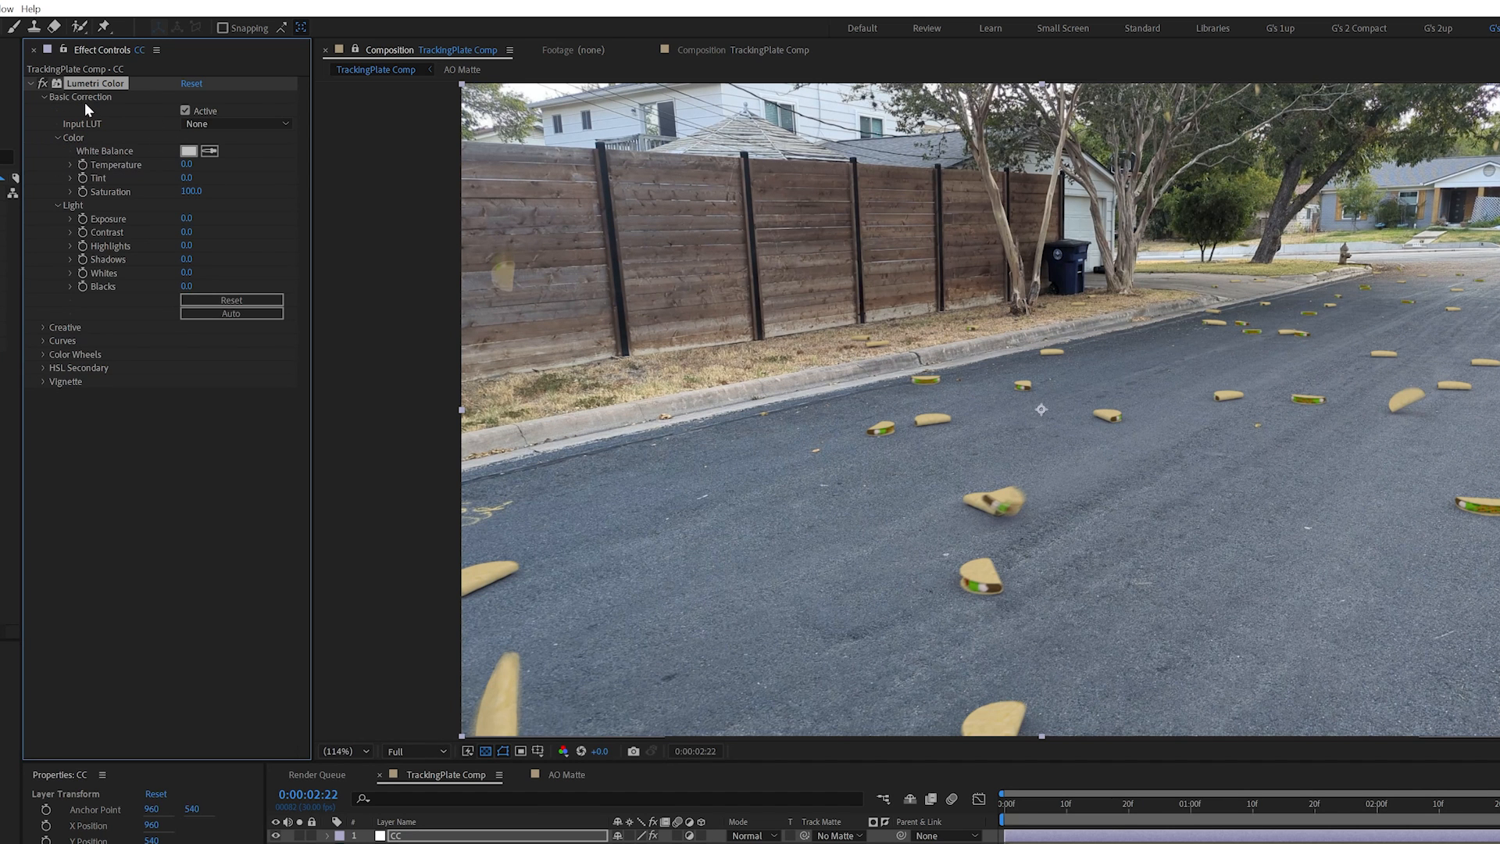
{"action": "left_click", "coordinate": [211, 152]}
{"action": "left_click", "coordinate": [832, 117]}
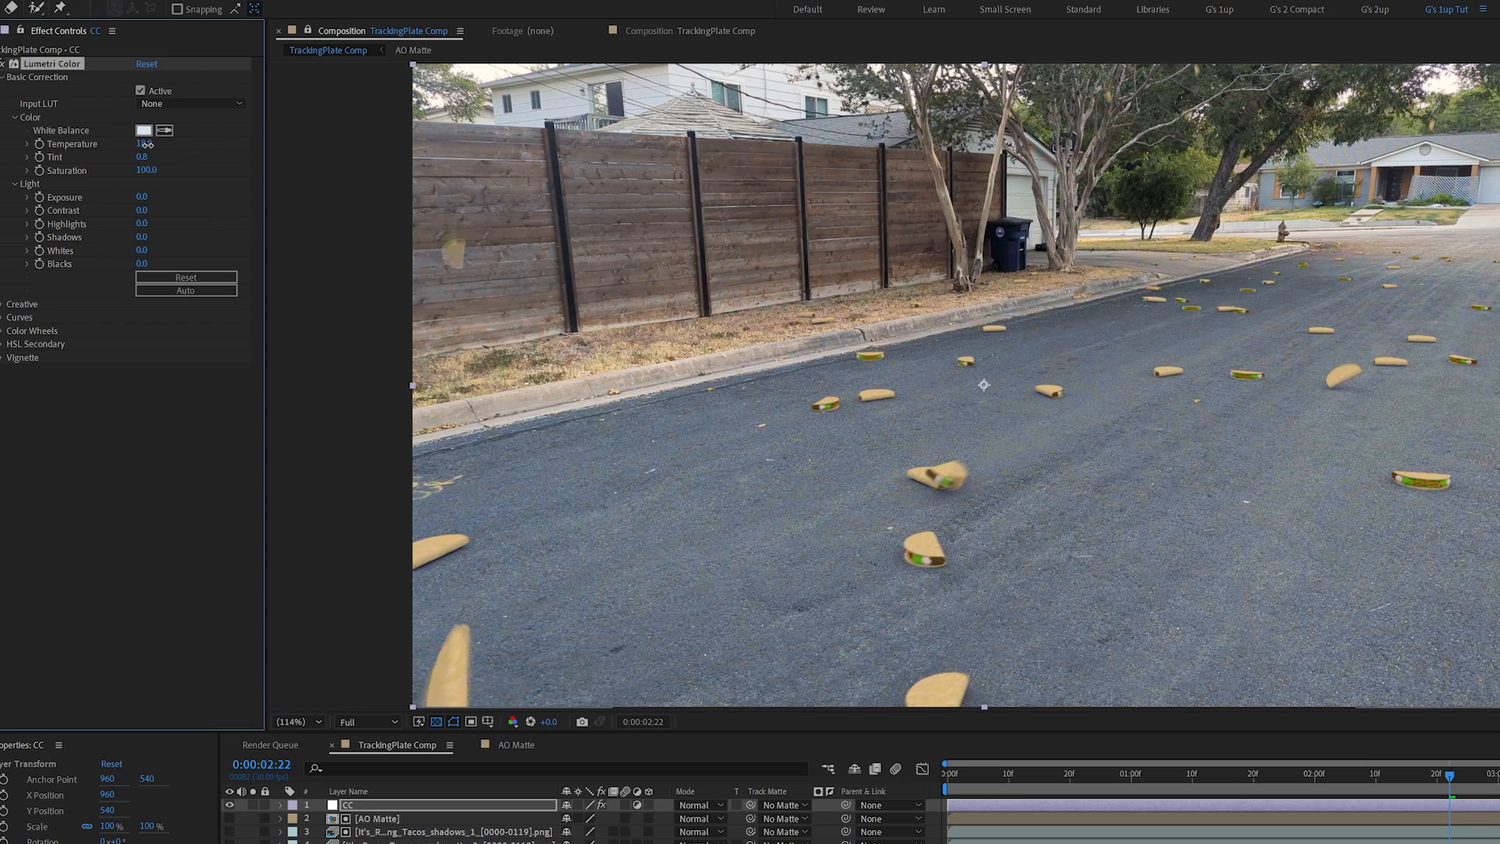
{"action": "left_click_drag", "start_coordinate": [141, 144], "coordinate": [4, 105]}
{"action": "mouse_move", "coordinate": [142, 156]}
{"action": "left_mouse_down"}
{"action": "mouse_move", "coordinate": [165, 154]}
{"action": "mouse_move", "coordinate": [135, 154]}
{"action": "mouse_move", "coordinate": [149, 154]}
{"action": "left_mouse_up"}
- Set Exposure to 0.7, Contrast to 50 and Saturation to 95 in CC's Lumetri Color
{"action": "left_click_drag", "start_coordinate": [139, 199], "coordinate": [143, 197]}
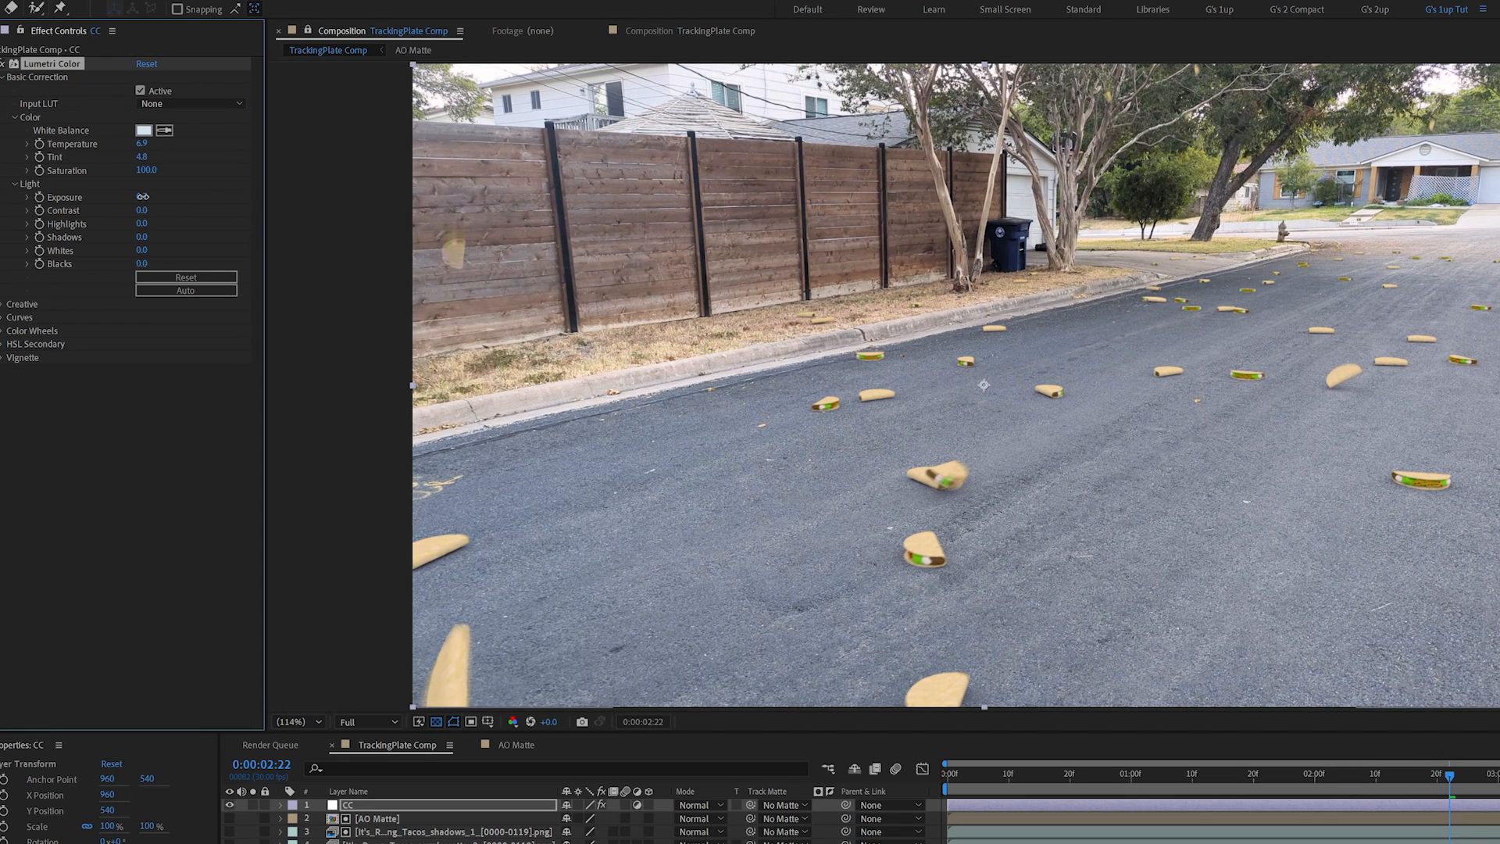
{"action": "left_click_drag", "start_coordinate": [142, 197], "coordinate": [185, 211]}
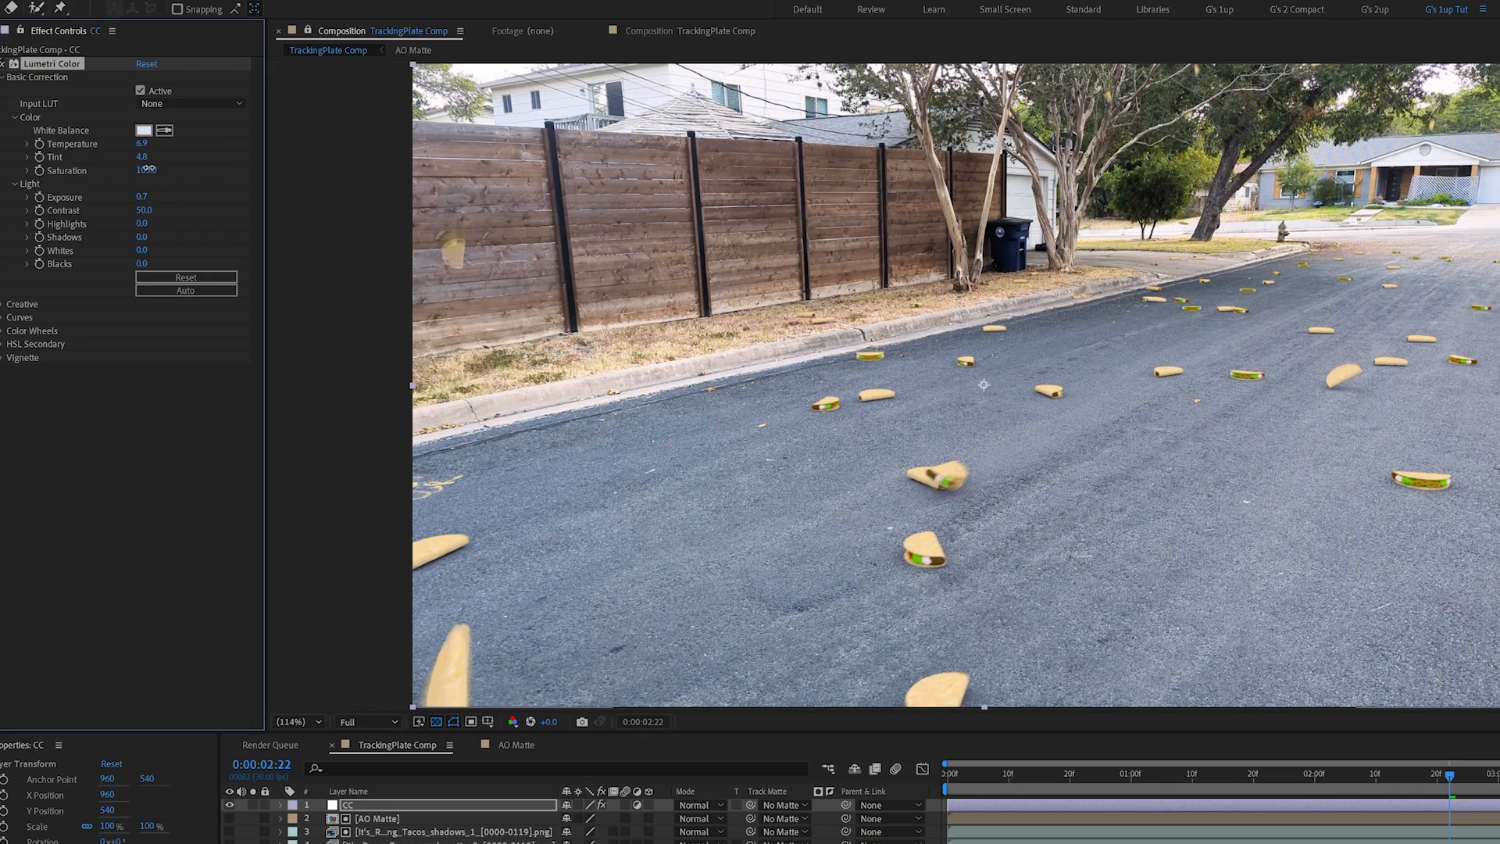
{"action": "left_click_drag", "start_coordinate": [142, 168], "coordinate": [140, 168]}
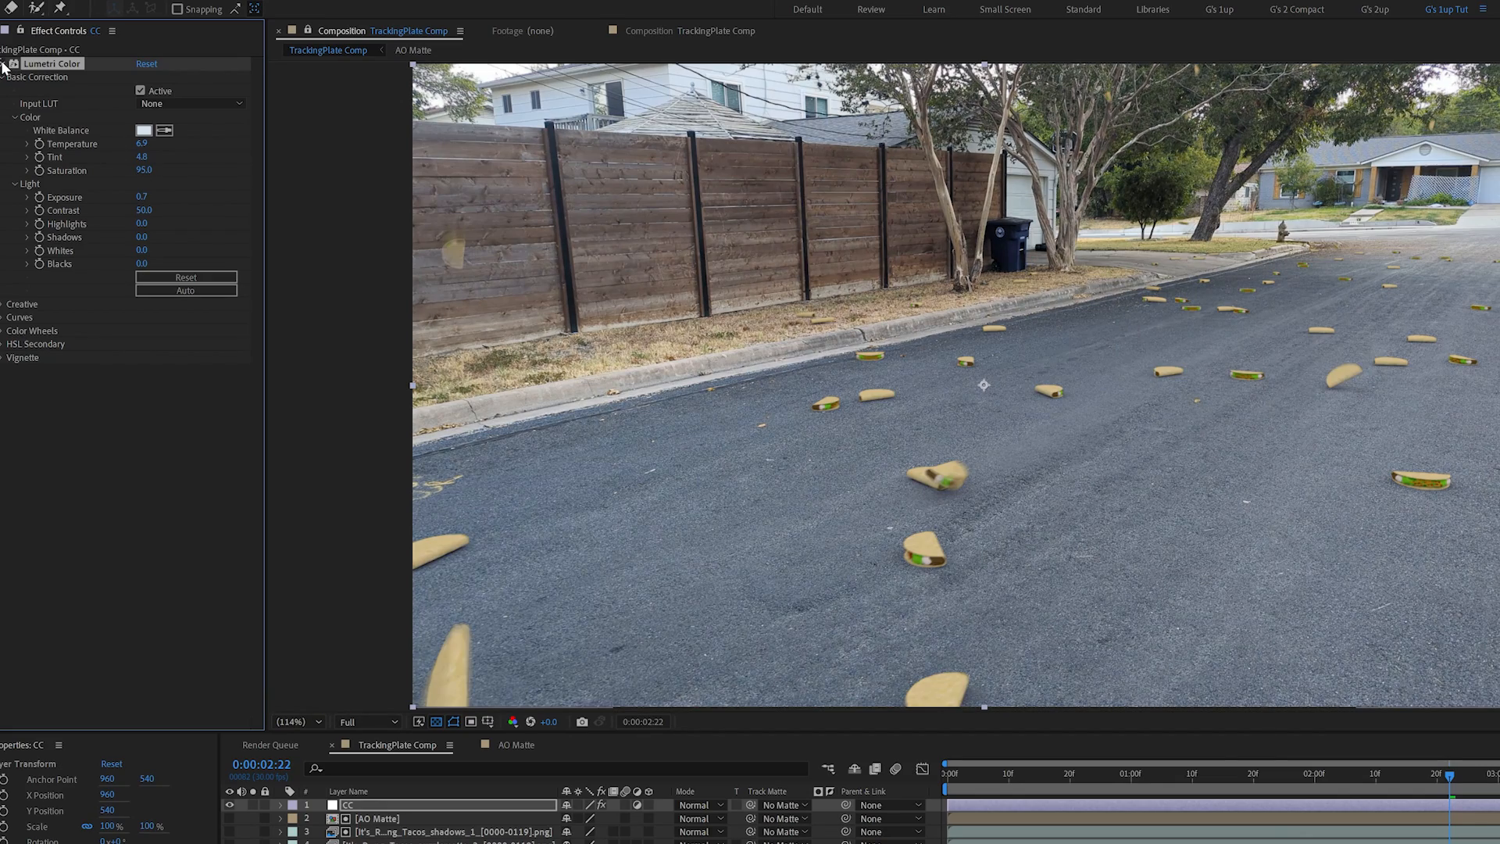
- Compare the composite with the CC layer's Lumetri Color switched off and on
{"action": "left_click", "coordinate": [3, 63]}
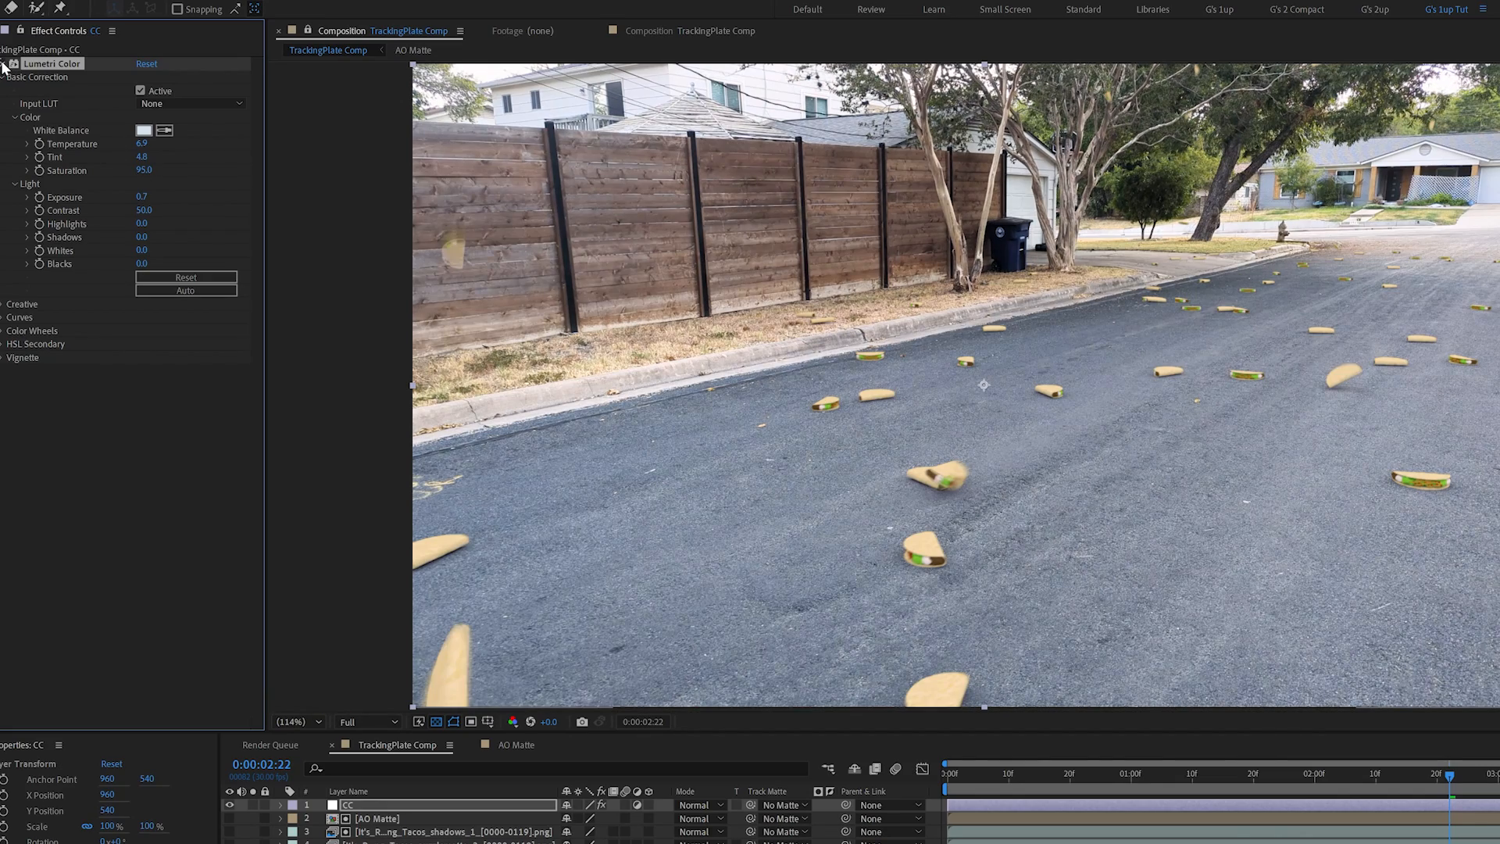
{"action": "left_click", "coordinate": [3, 64]}
{"action": "left_click", "coordinate": [3, 63]}
{"action": "left_click", "coordinate": [95, 409]}
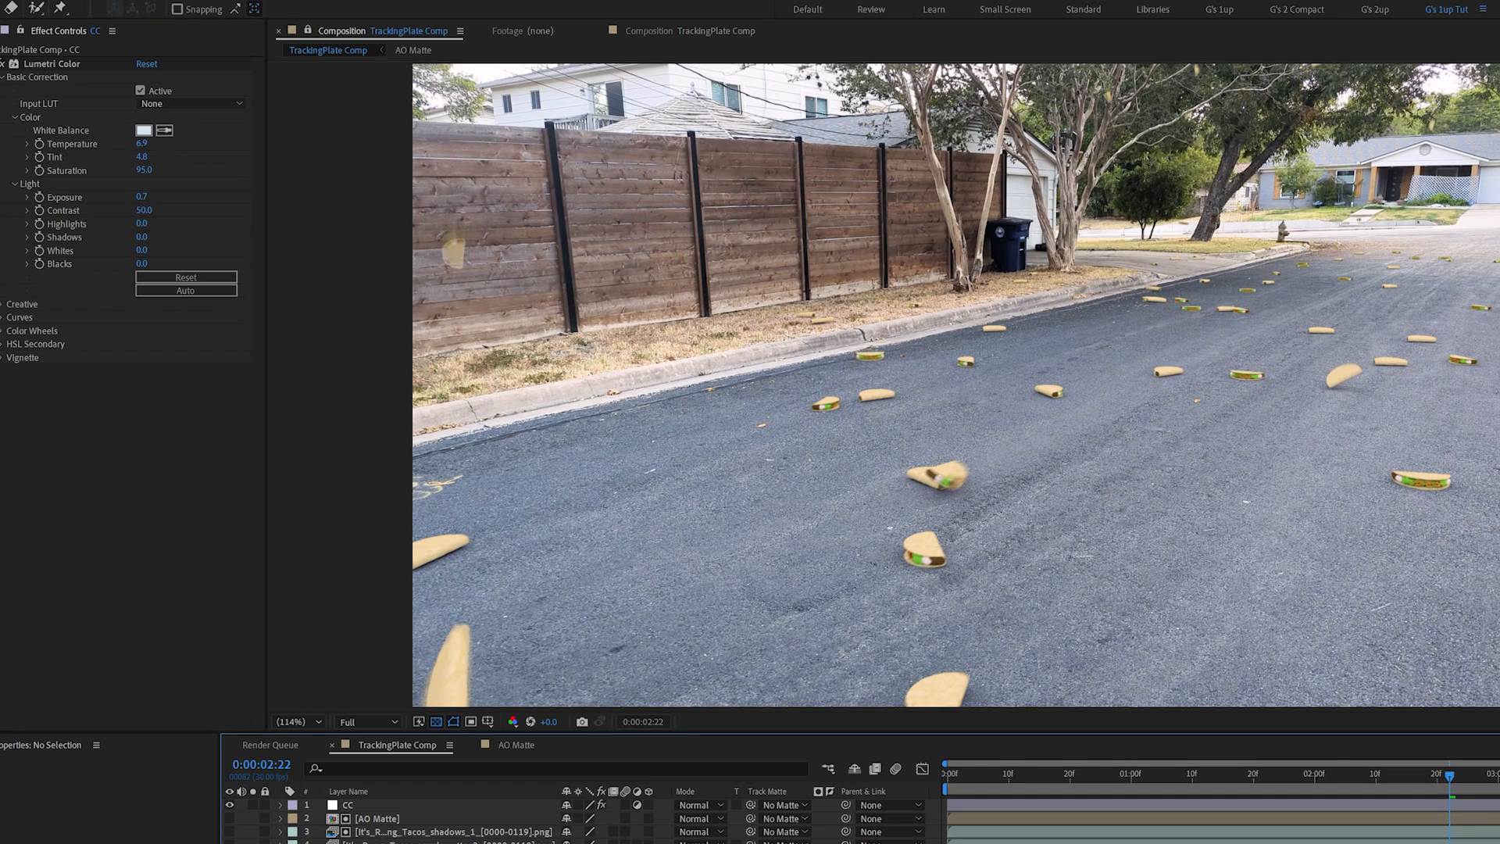
- Add a top adjustment layer named Vignette and apply Levels to it with Gamma at 0.65
{"action": "key", "text": "ctrl+alt+y"}
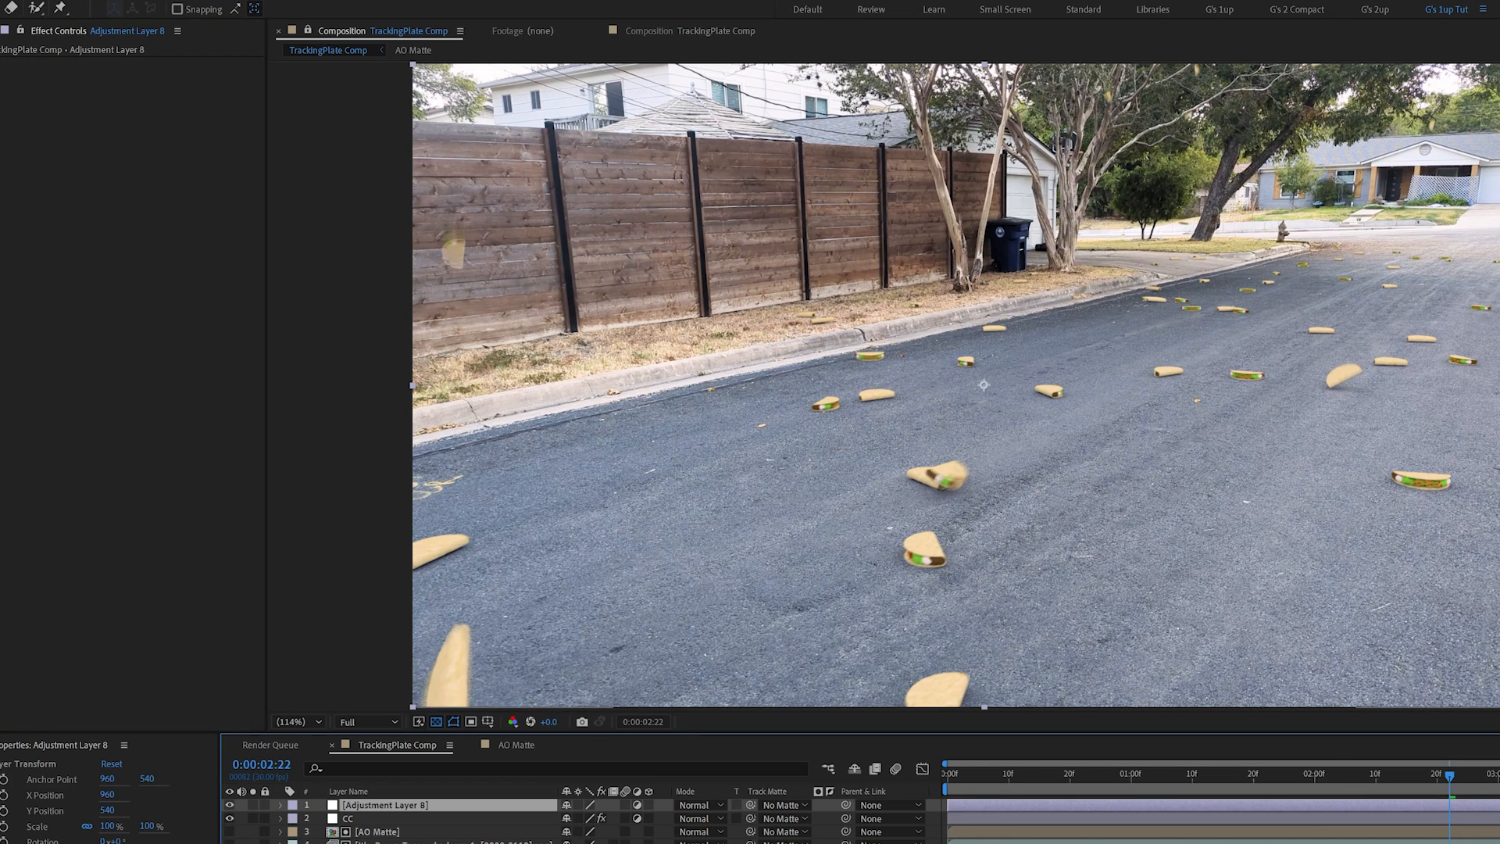
{"action": "key", "text": "Return"}
{"action": "type", "text": "Vigne"}
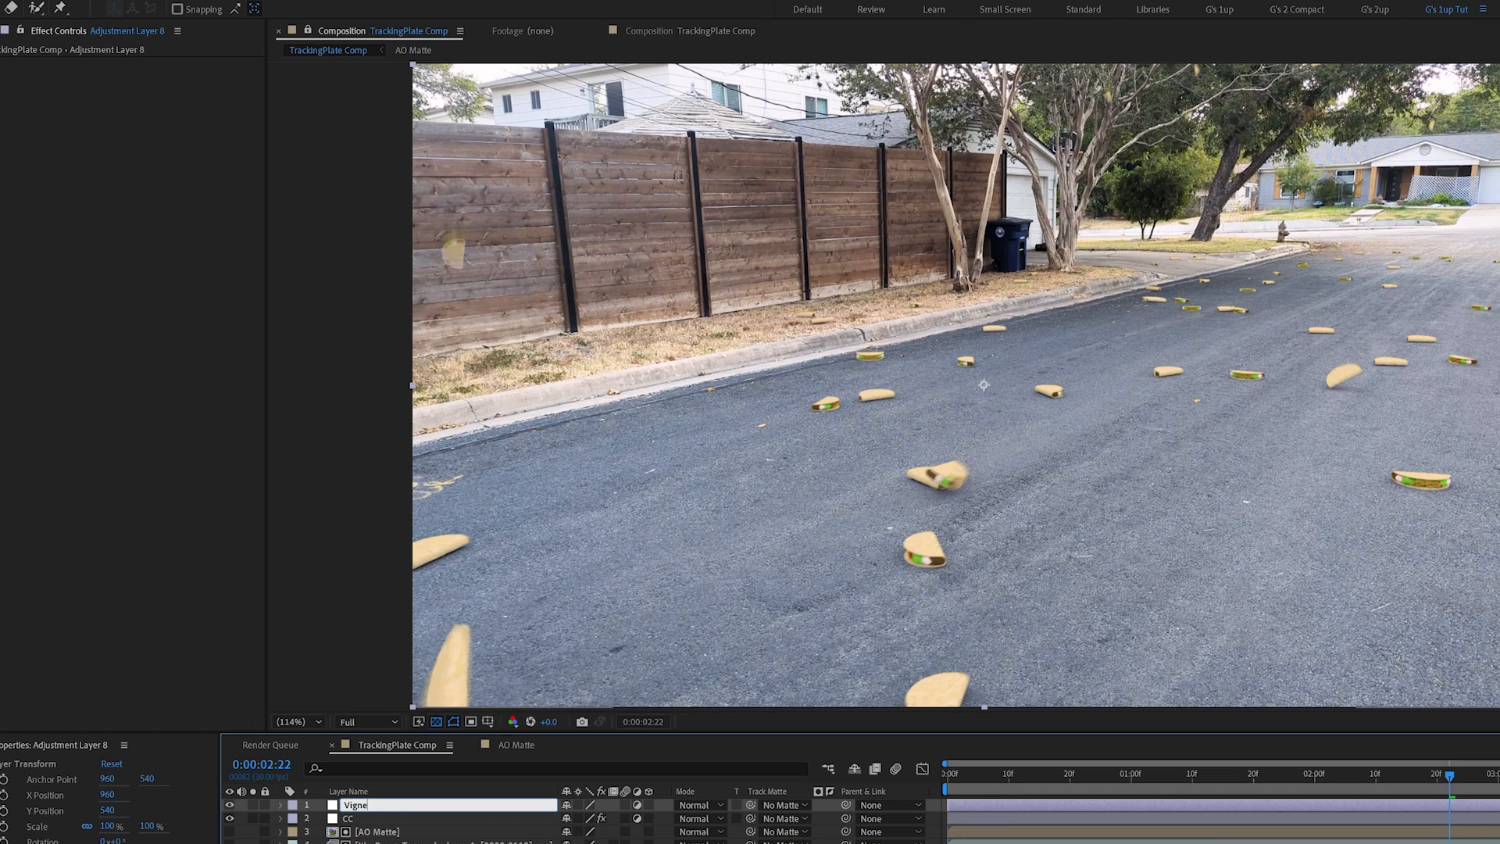
{"action": "type", "text": "tte"}
{"action": "key", "text": "Return"}
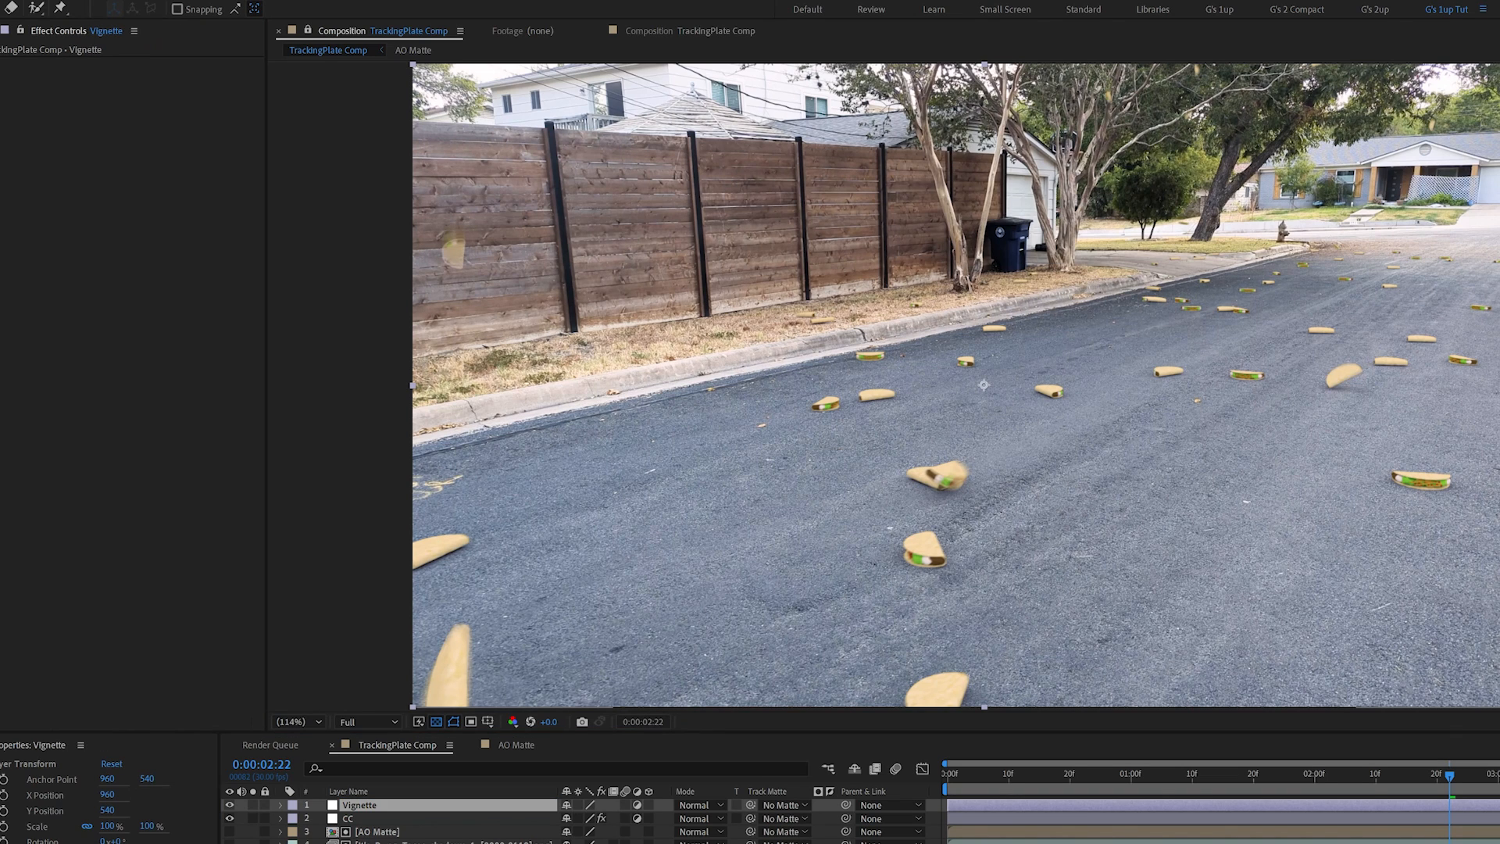
{"action": "left_click_drag", "start_coordinate": [125, 152], "coordinate": [154, 155]}
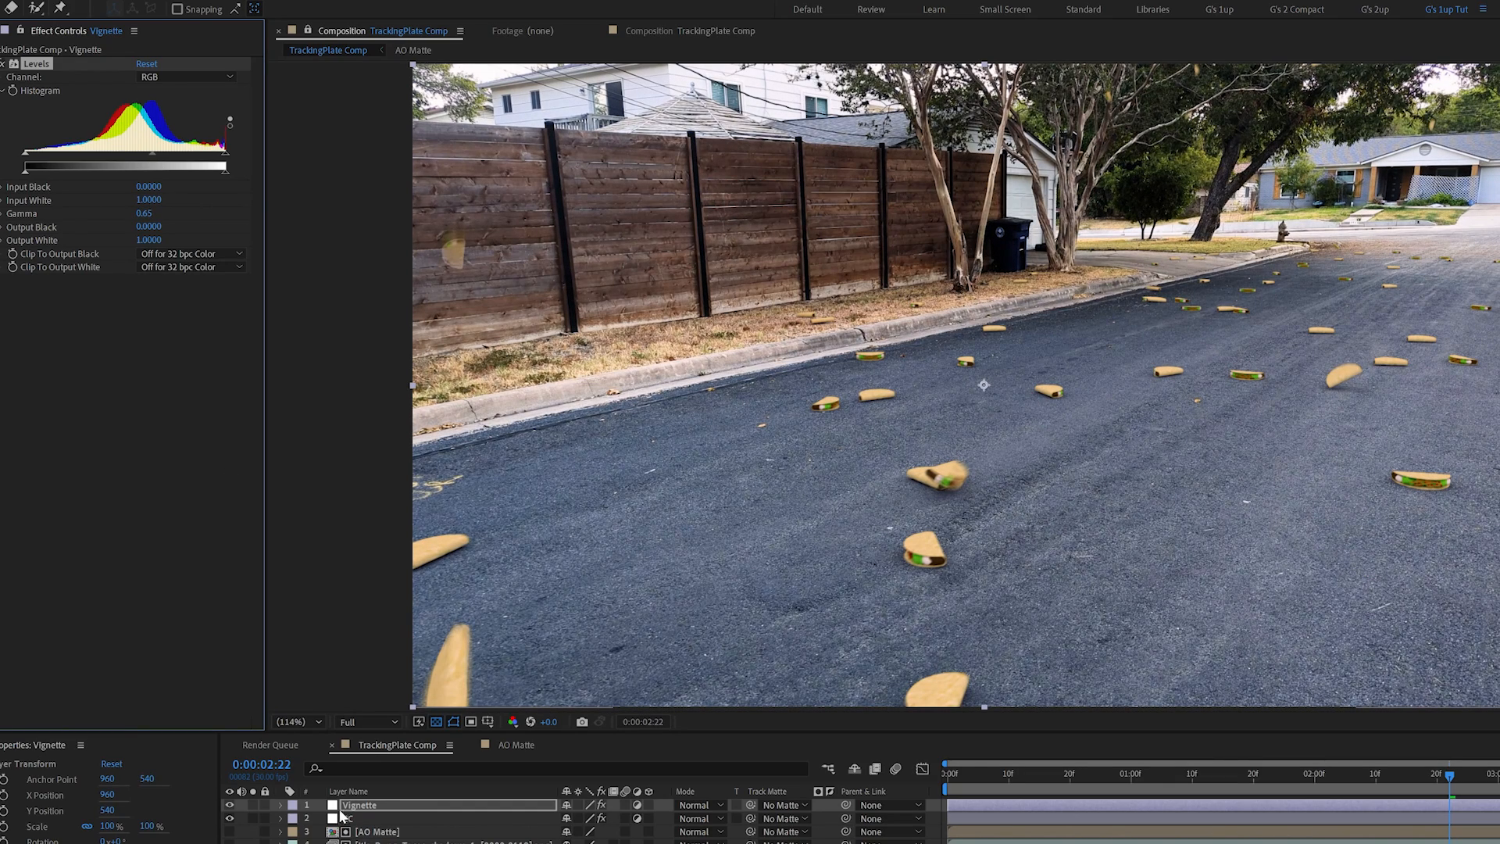
- Add a frame-filling elliptical mask to the Vignette layer and set its mode to Subtract
{"action": "left_click", "coordinate": [351, 807]}
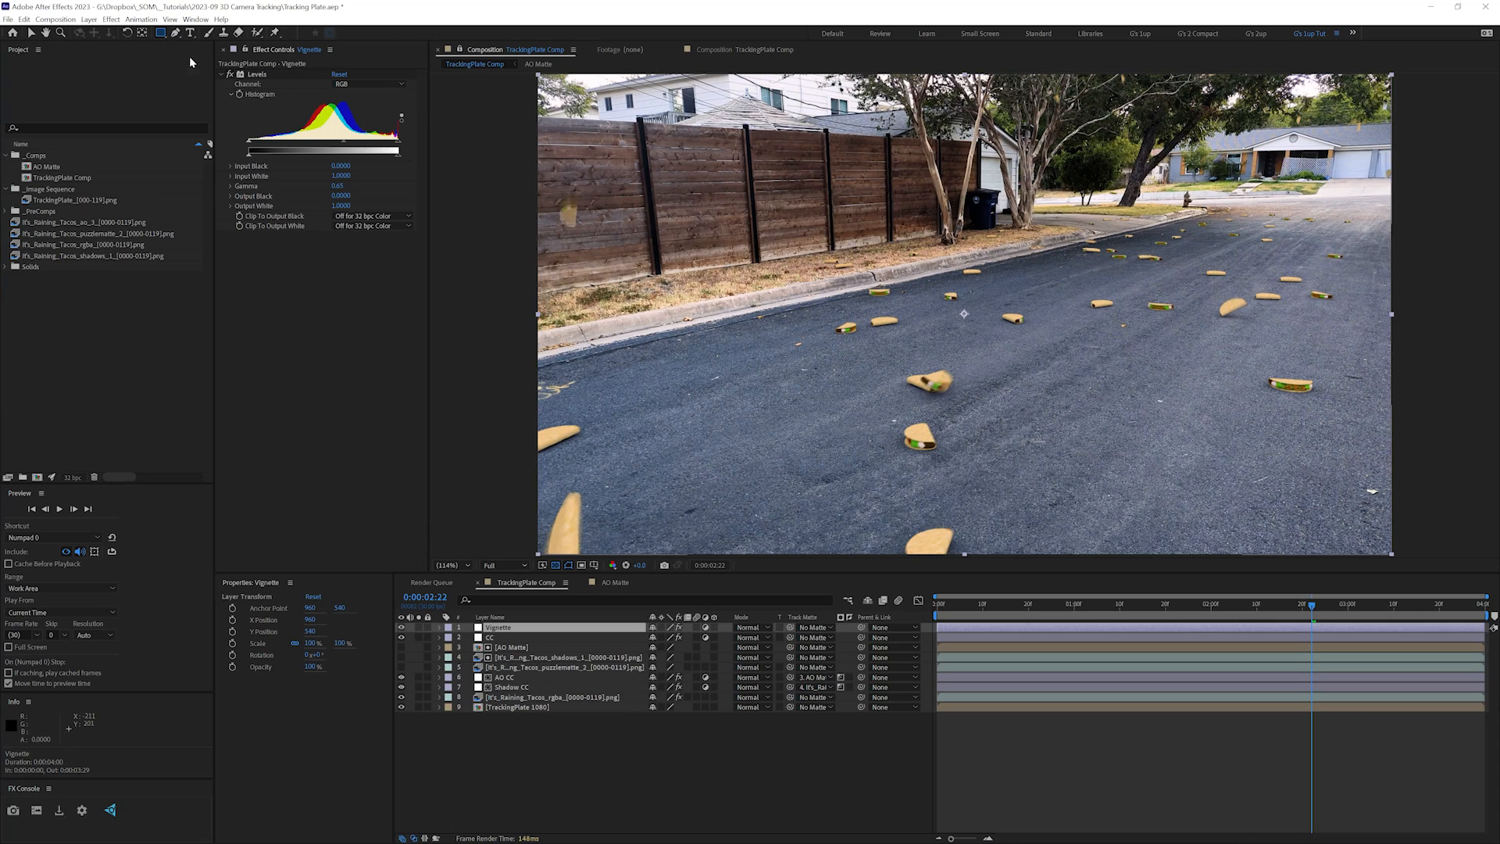
{"action": "double_click", "coordinate": [160, 35]}
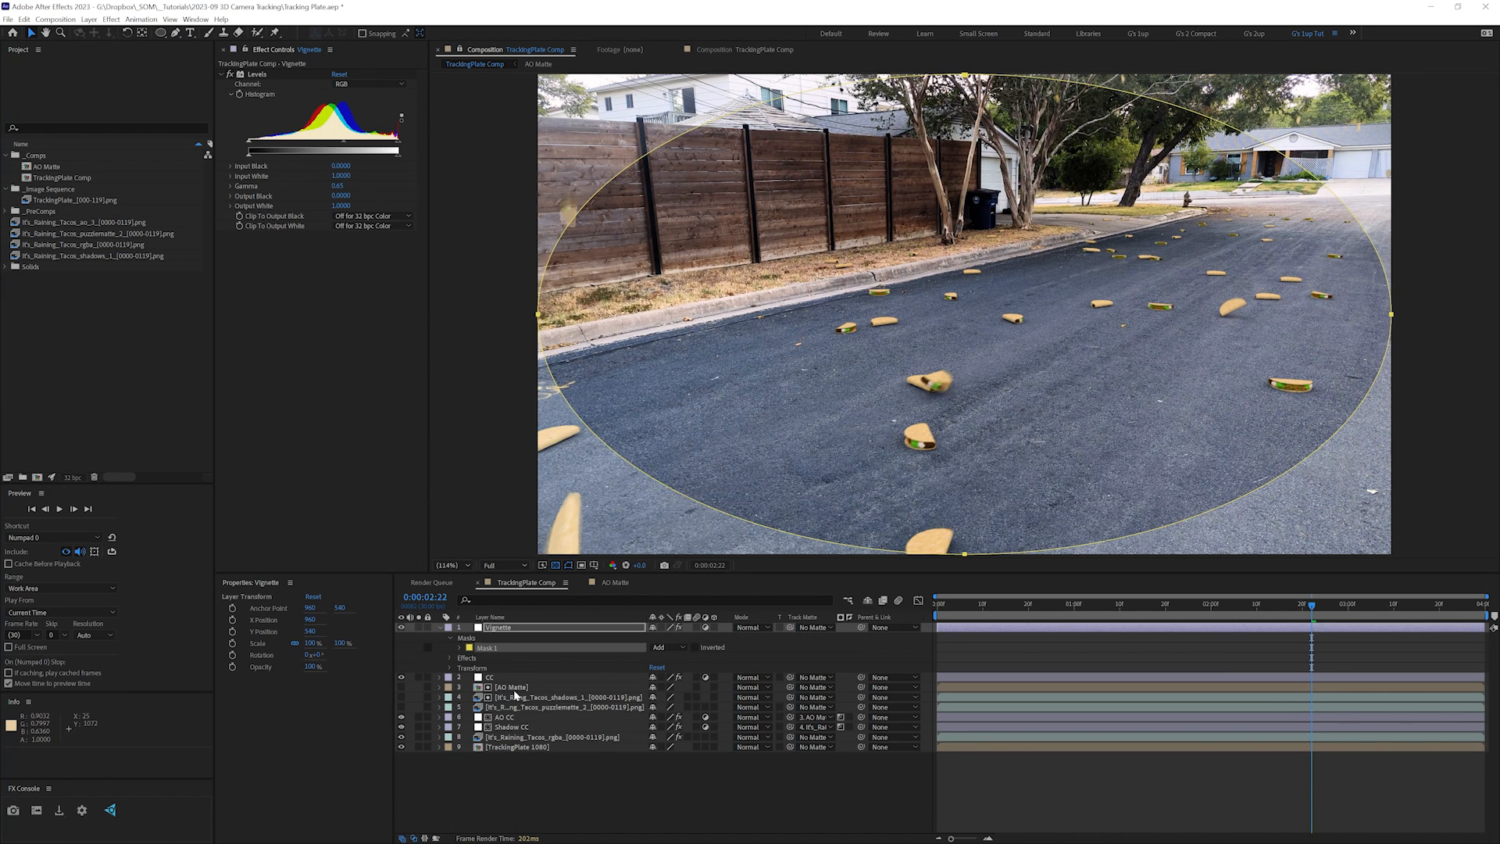
{"action": "left_click", "coordinate": [673, 647]}
{"action": "left_click", "coordinate": [671, 678]}
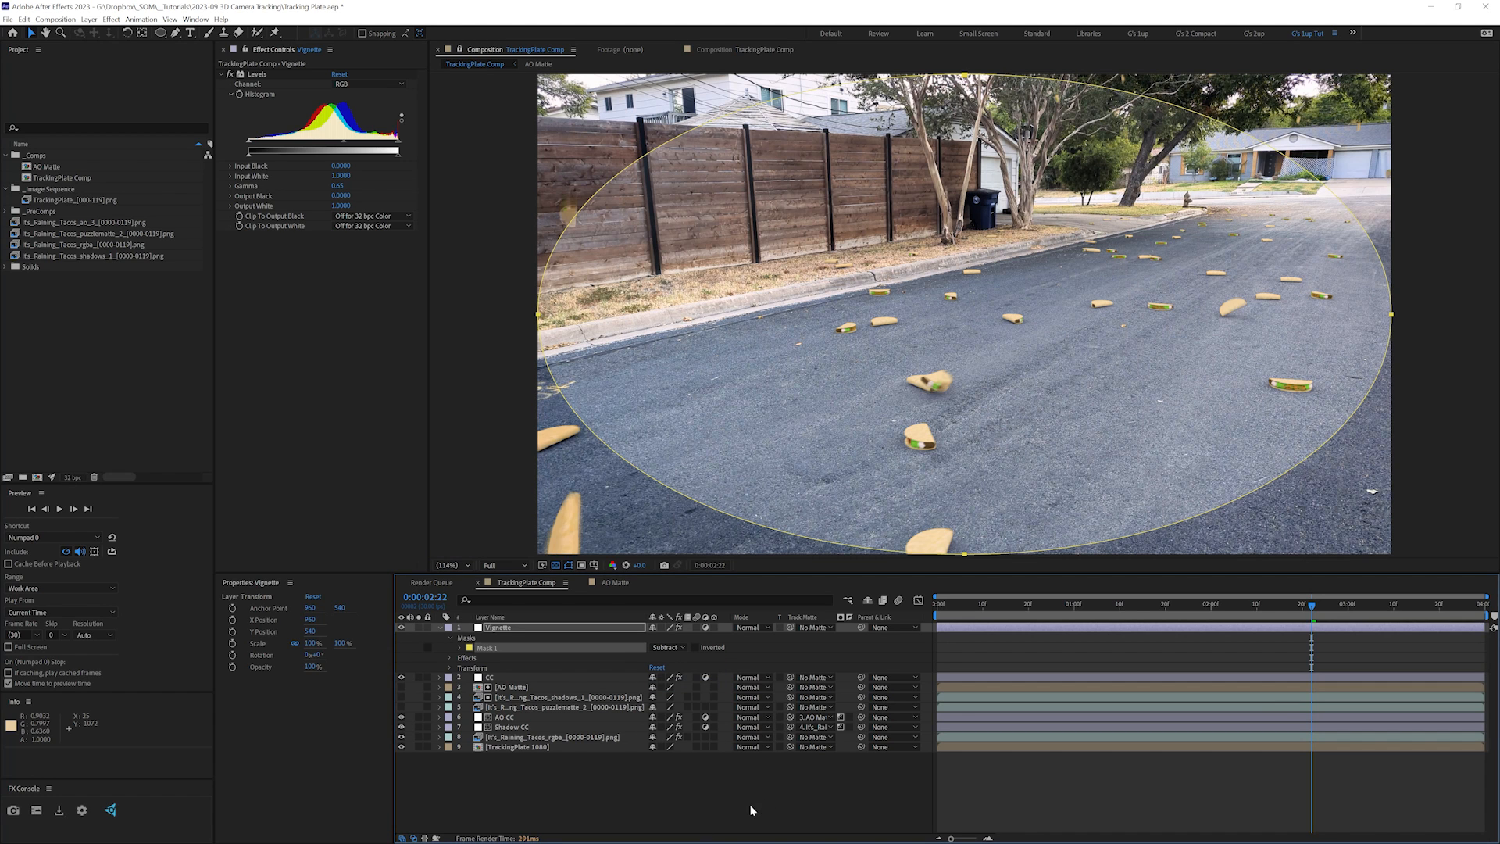
- Set the Vignette mask's Mask Feather to 300 pixels
{"action": "left_click", "coordinate": [486, 648]}
{"action": "key", "text": "f"}
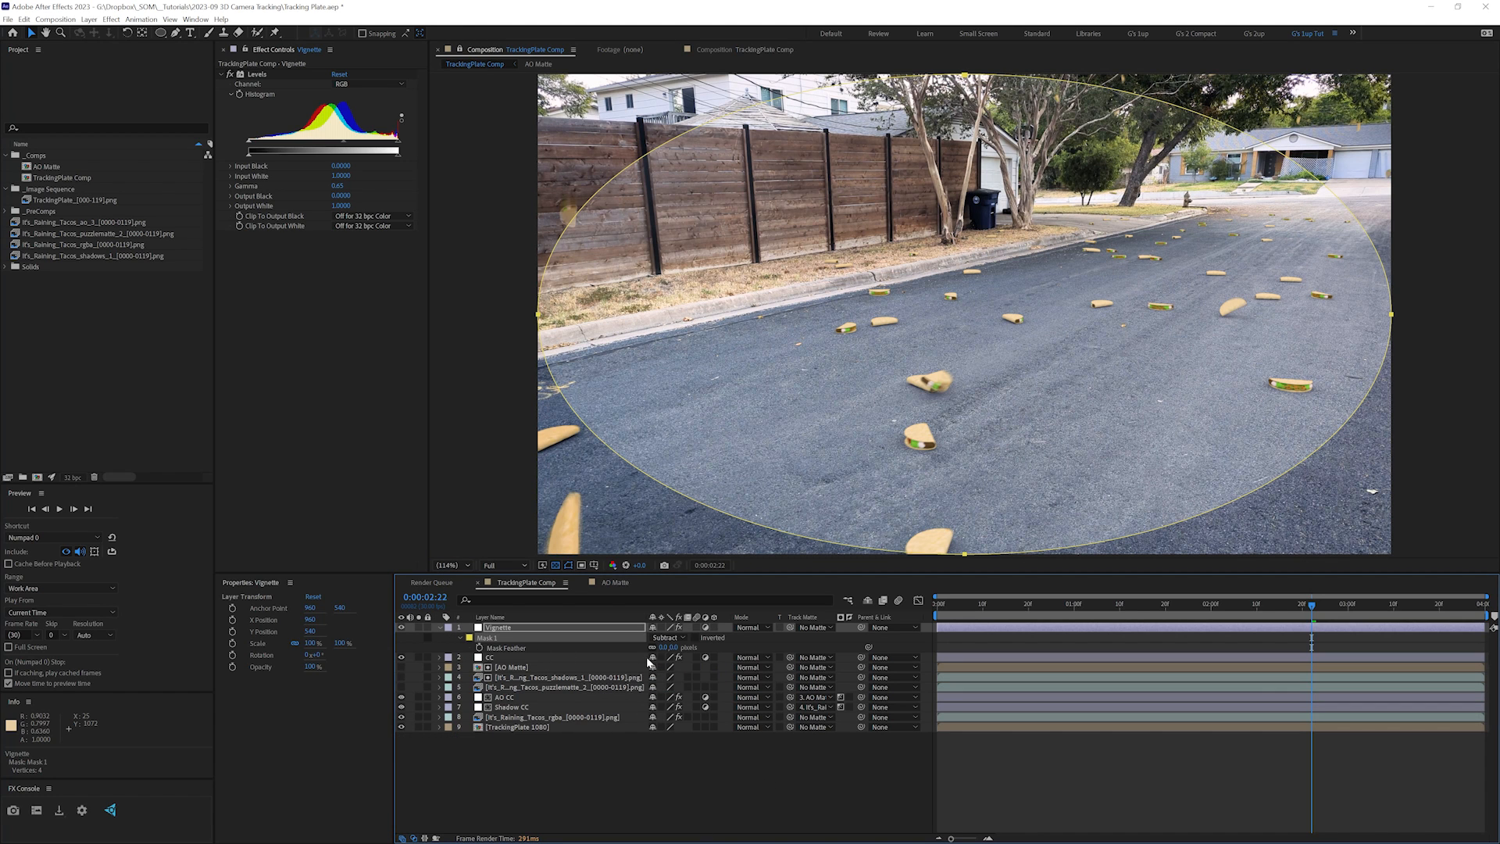
{"action": "left_click", "coordinate": [676, 647]}
{"action": "type", "text": "300"}
{"action": "key", "text": "Return"}
{"action": "scroll", "coordinate": [571, 238], "scroll_direction": "down", "scroll_amount": 1}
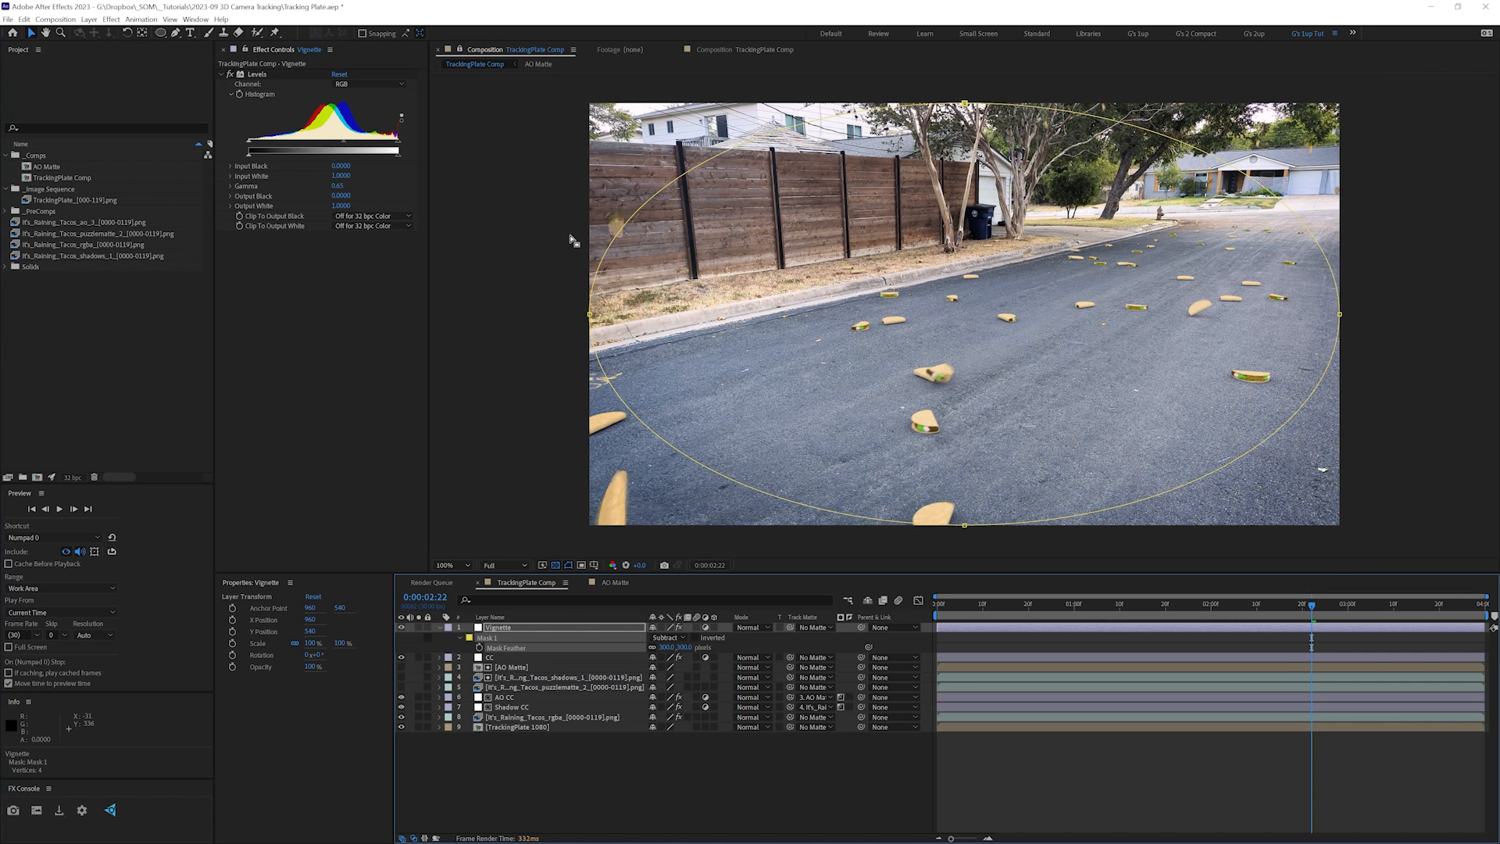
- Reshape the Vignette mask into an irregular oval by moving its upper, right and lower points inward and tilting the curve handles
{"action": "left_click", "coordinate": [589, 314]}
{"action": "left_click_drag", "start_coordinate": [590, 199], "coordinate": [622, 183]}
{"action": "left_click_drag", "start_coordinate": [882, 85], "coordinate": [994, 147]}
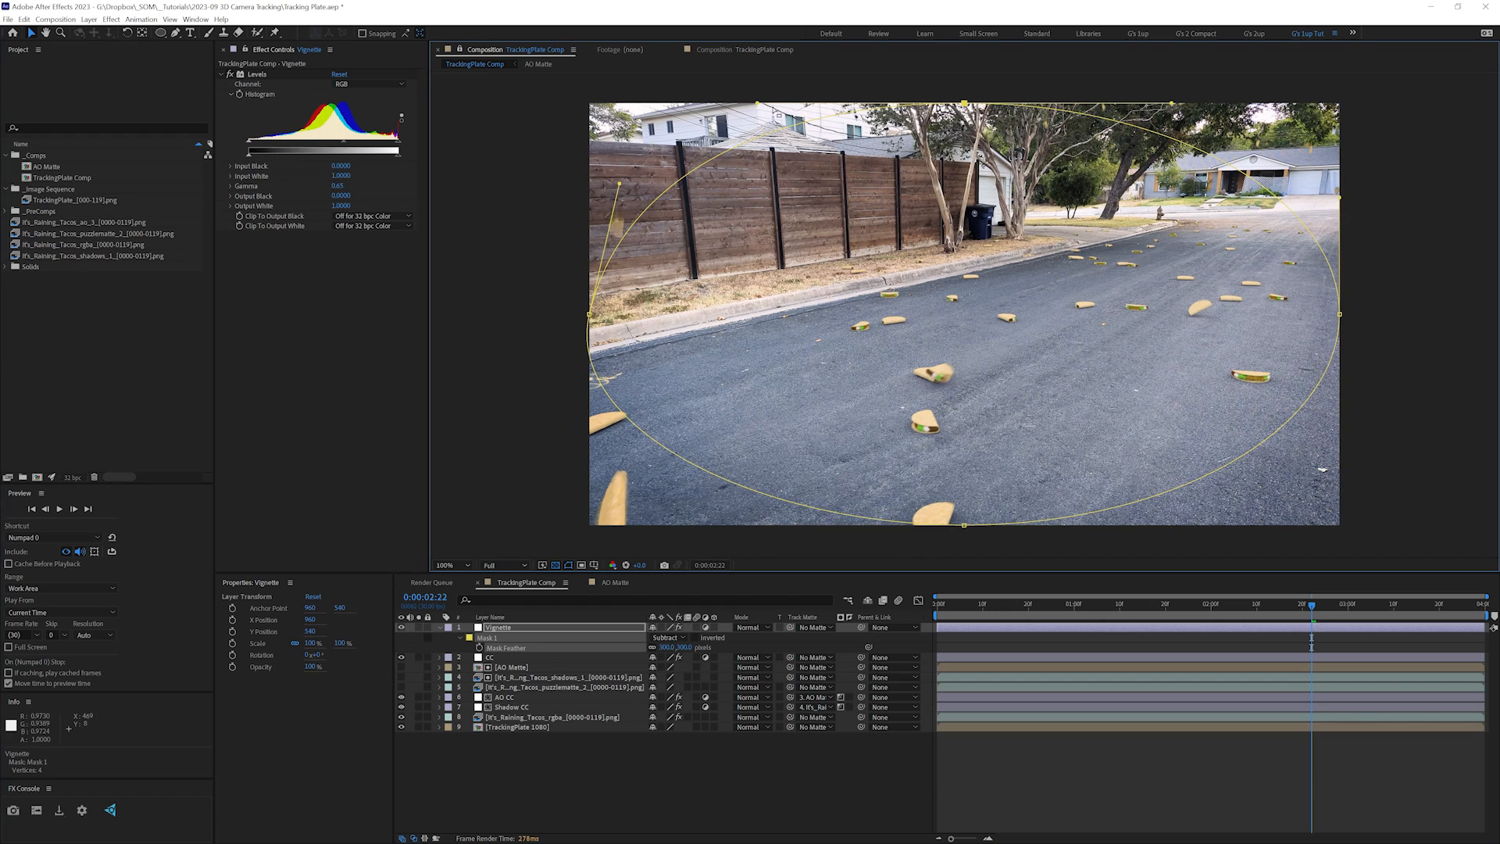
{"action": "left_click_drag", "start_coordinate": [757, 103], "coordinate": [756, 85]}
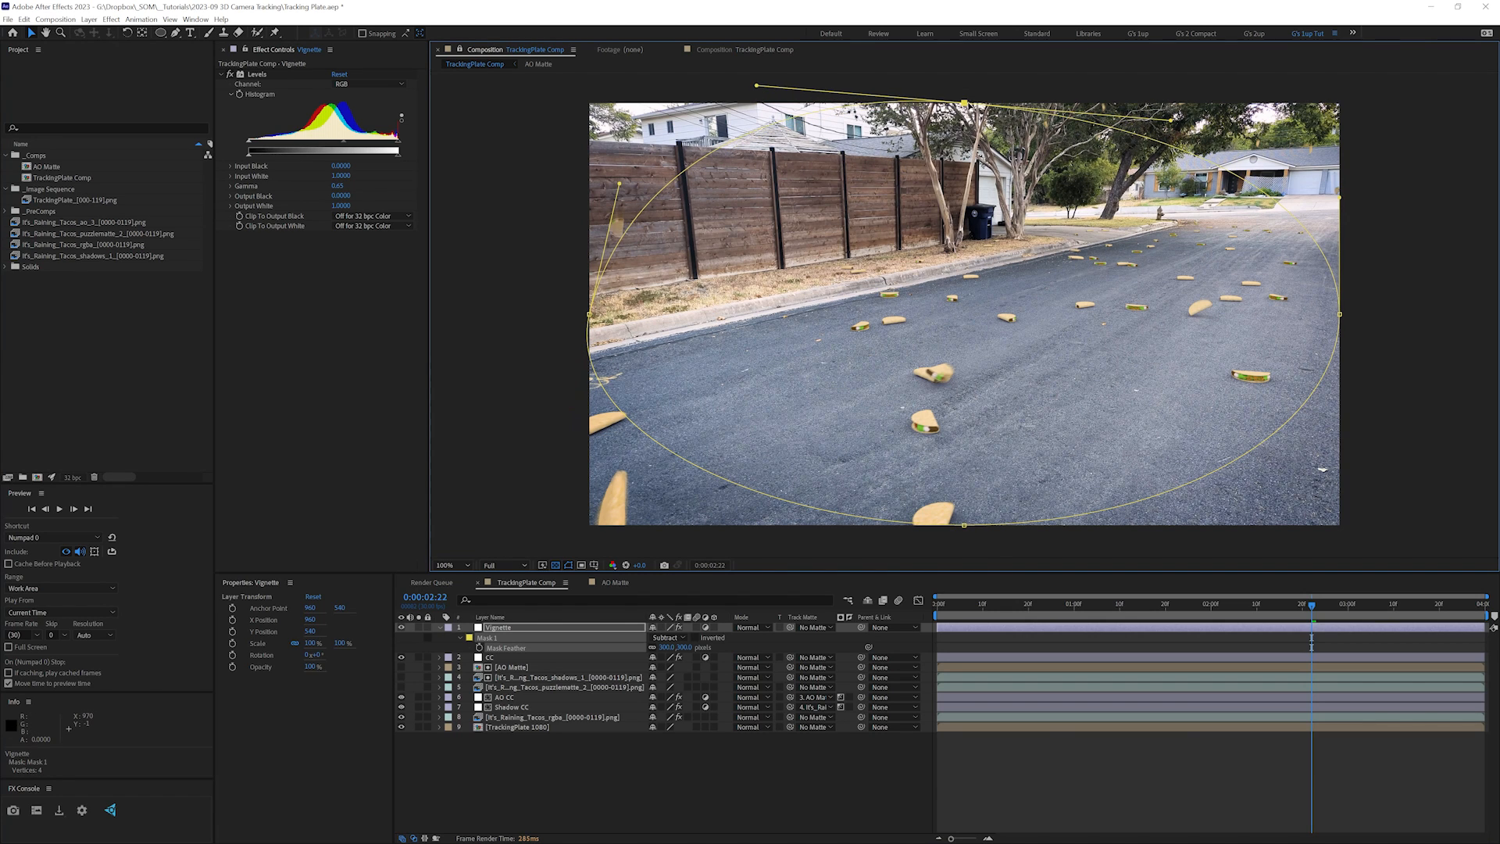
{"action": "left_click_drag", "start_coordinate": [968, 104], "coordinate": [968, 125]}
{"action": "left_click_drag", "start_coordinate": [1306, 280], "coordinate": [1380, 341]}
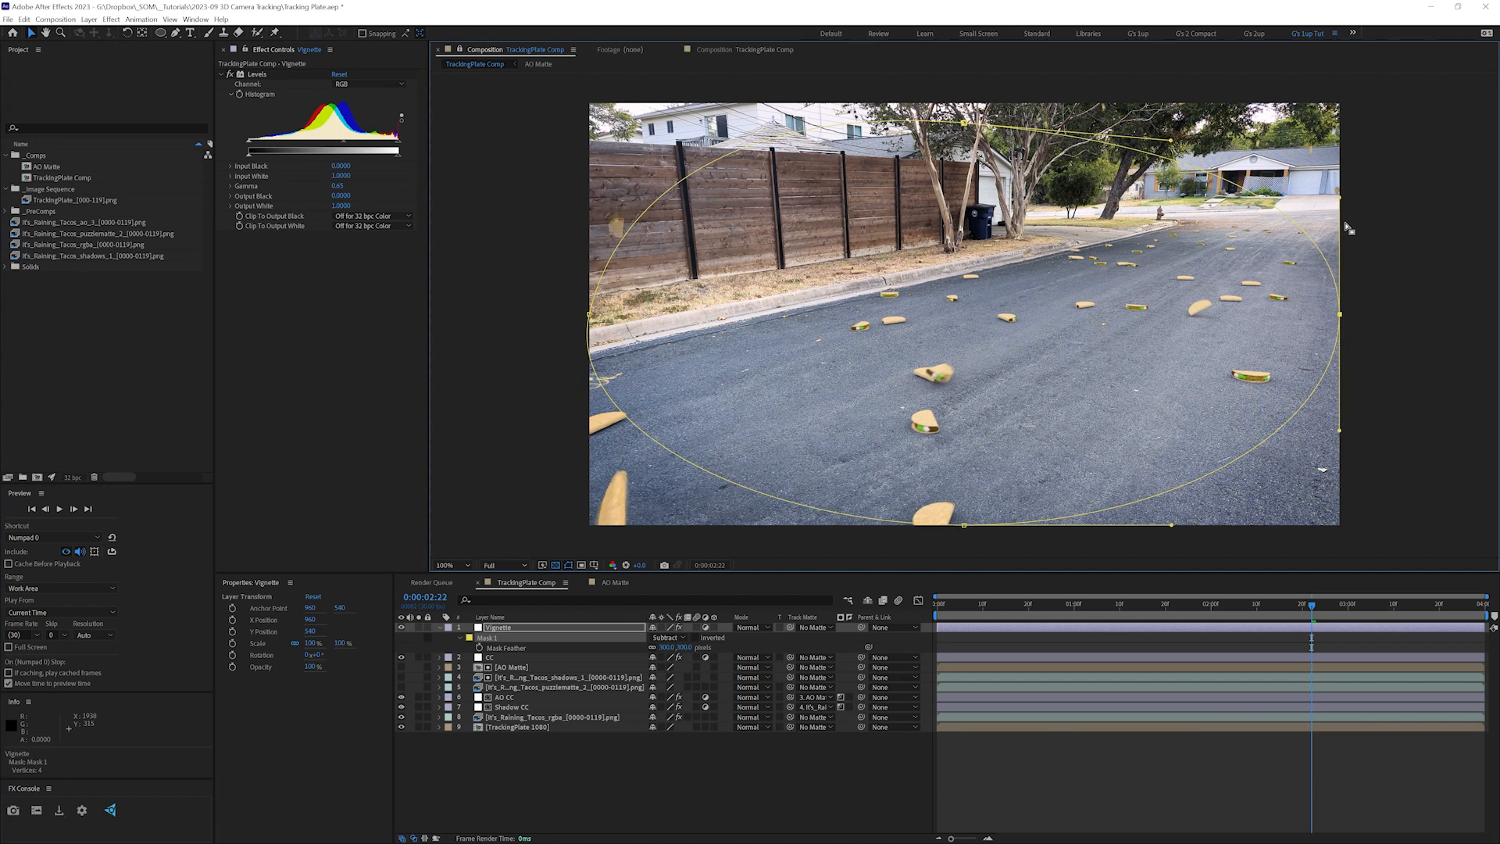
{"action": "left_click_drag", "start_coordinate": [1339, 199], "coordinate": [1322, 197]}
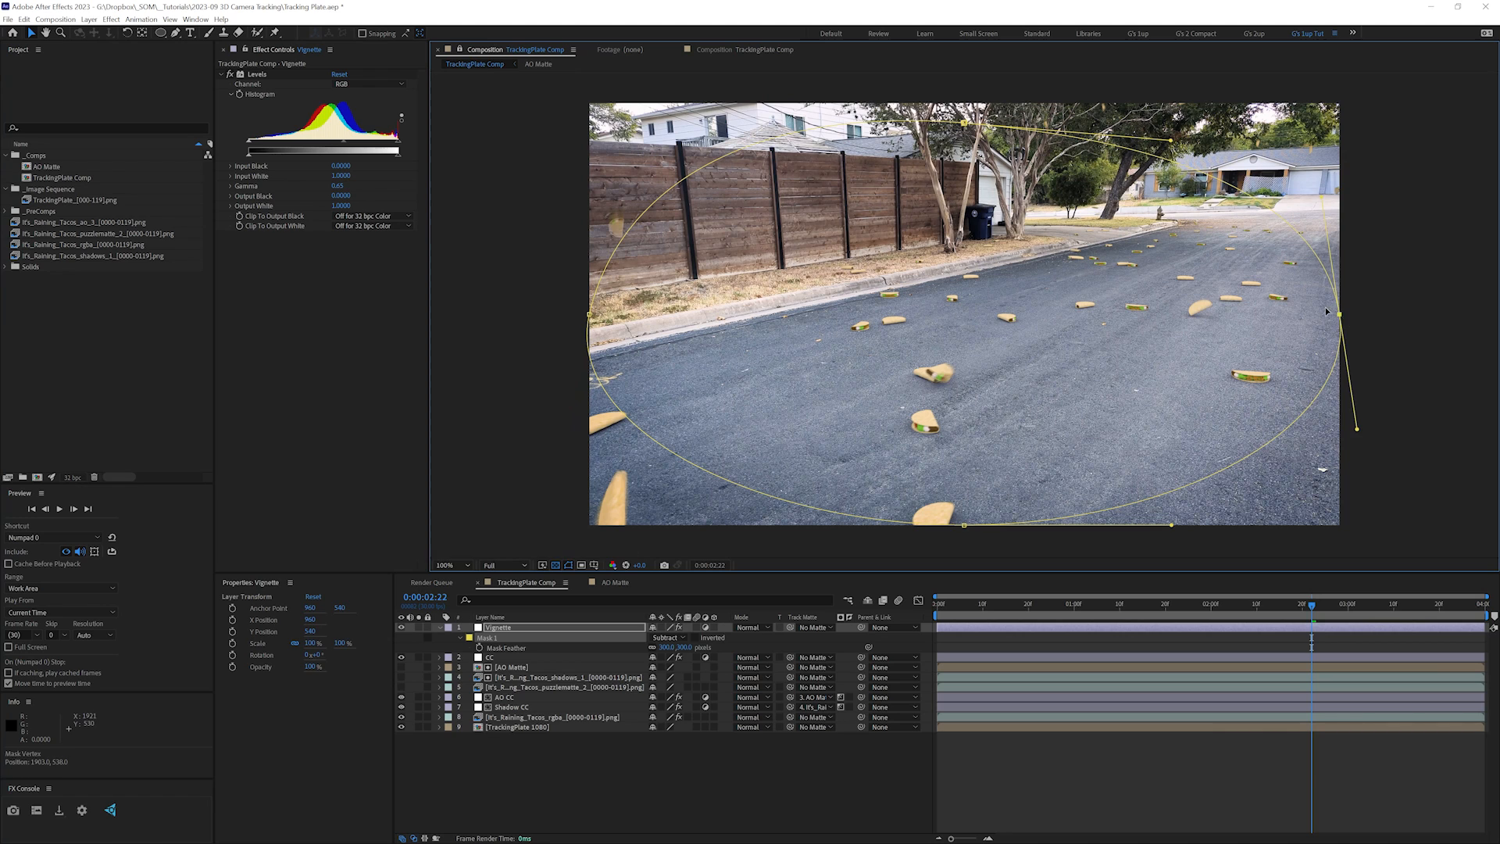
{"action": "left_click_drag", "start_coordinate": [1339, 313], "coordinate": [1325, 312]}
{"action": "left_click_drag", "start_coordinate": [1111, 475], "coordinate": [959, 506]}
{"action": "left_click_drag", "start_coordinate": [1170, 510], "coordinate": [1179, 488]}
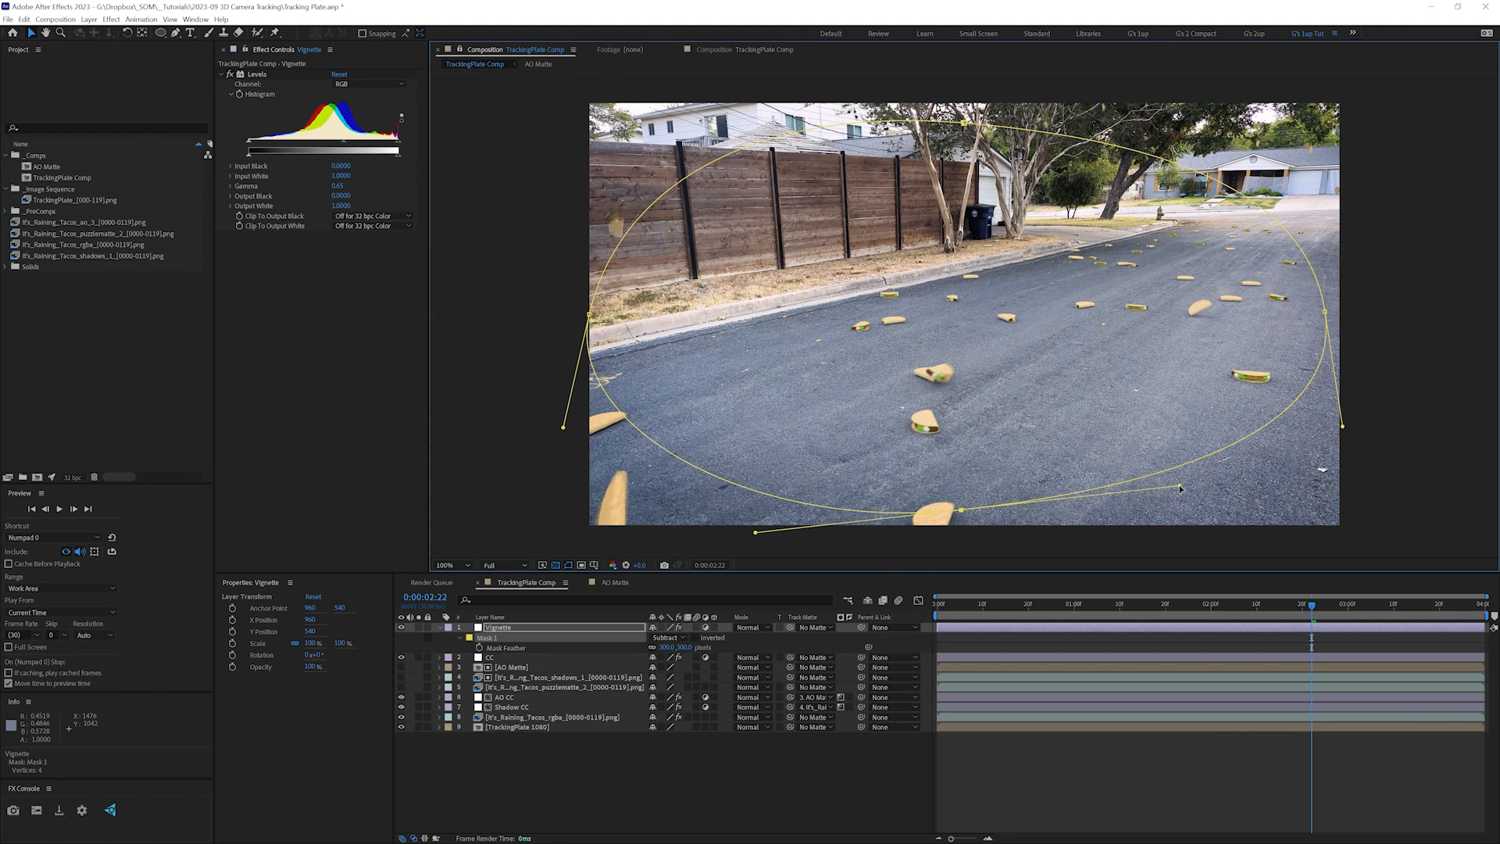
{"action": "left_click", "coordinate": [613, 805]}
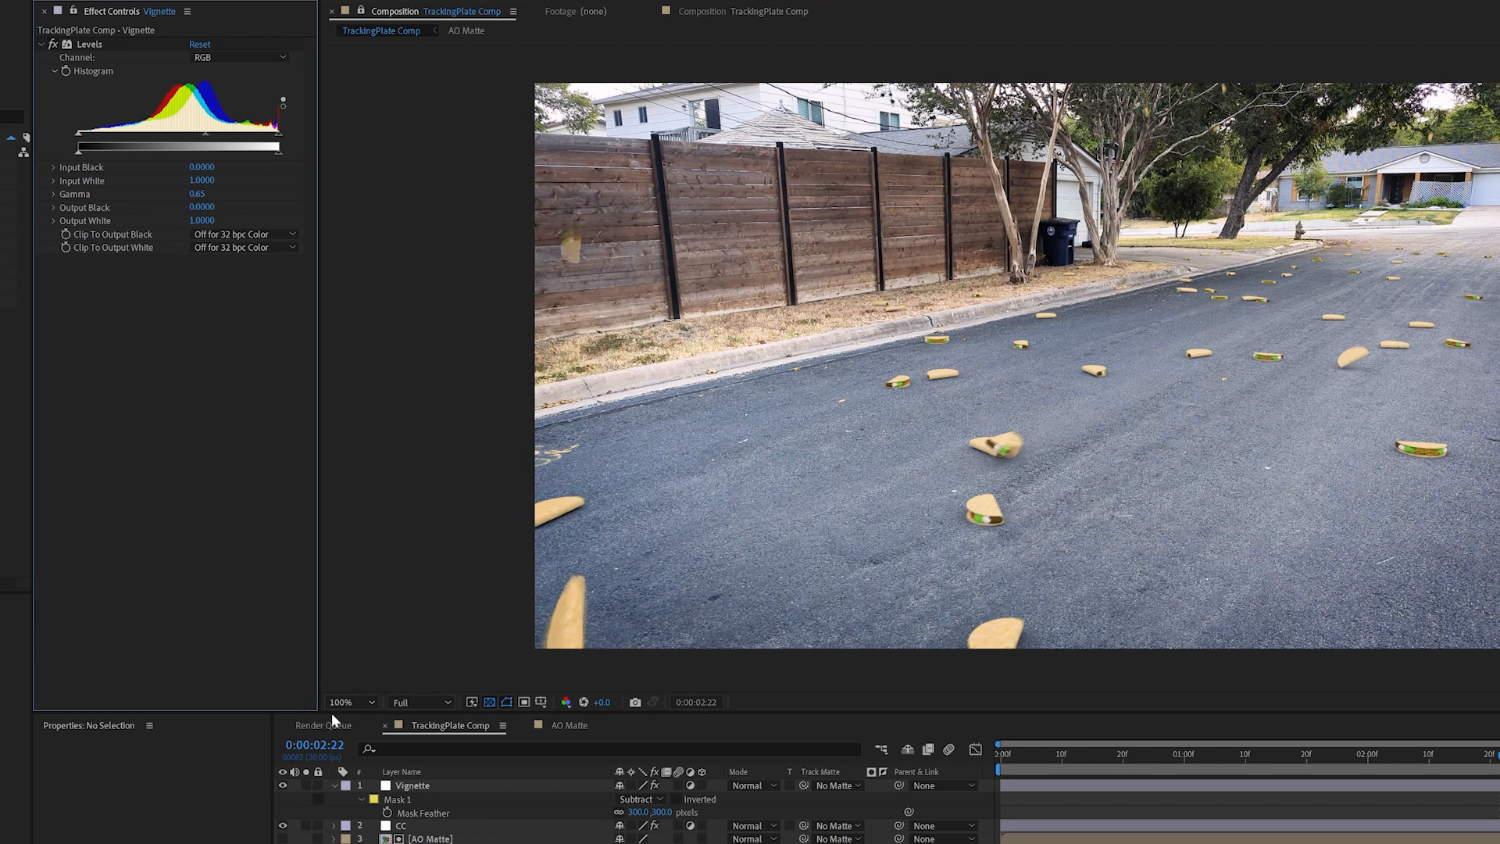
- Lower the Vignette layer's Opacity to soften the darkened edges, hiding the mask outline and layer controls to judge the result
{"action": "left_click", "coordinate": [412, 788]}
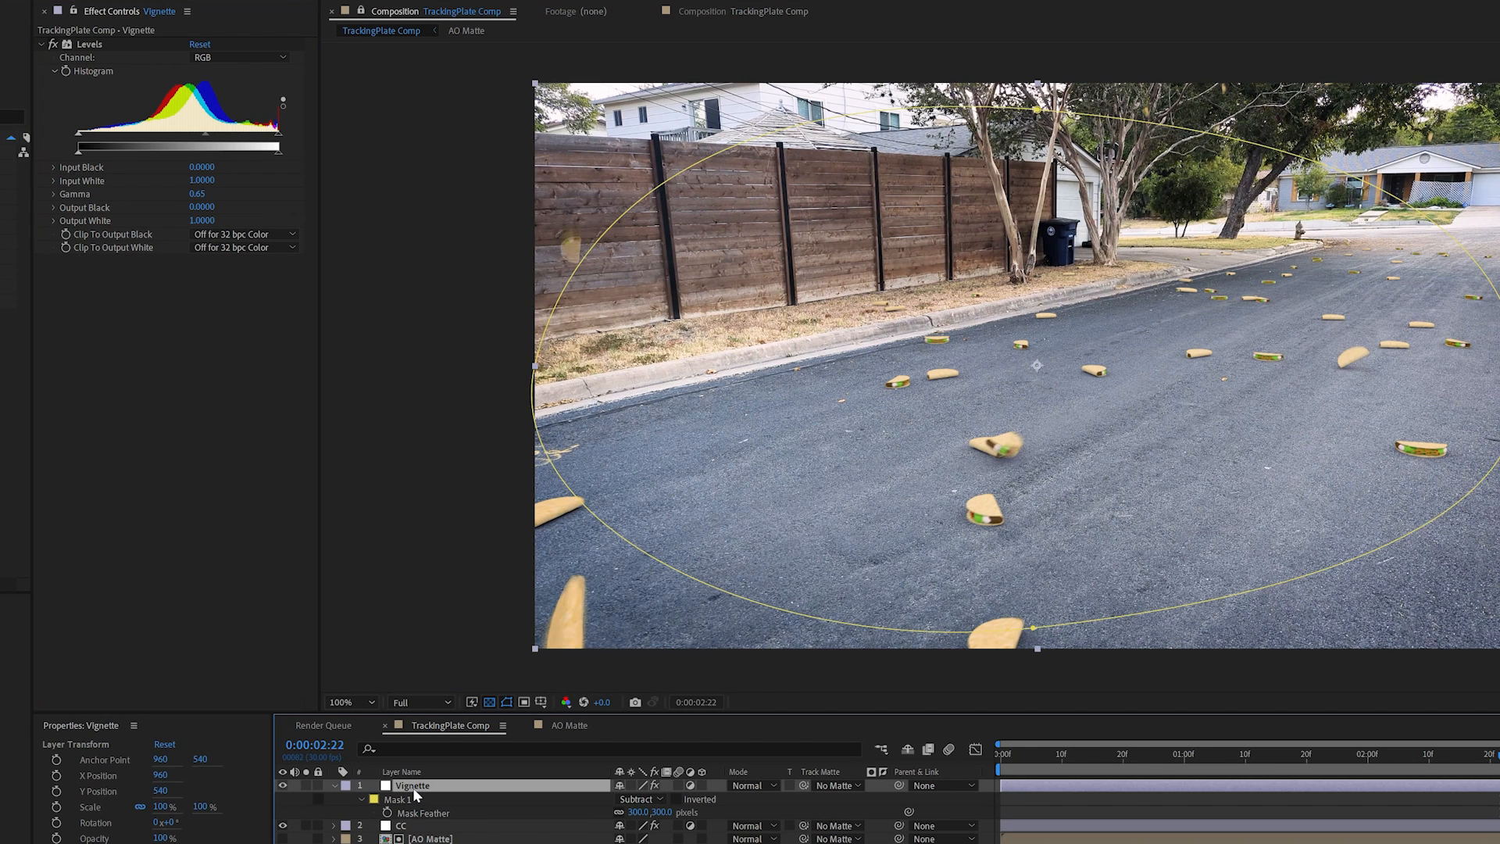
{"action": "key", "text": "t"}
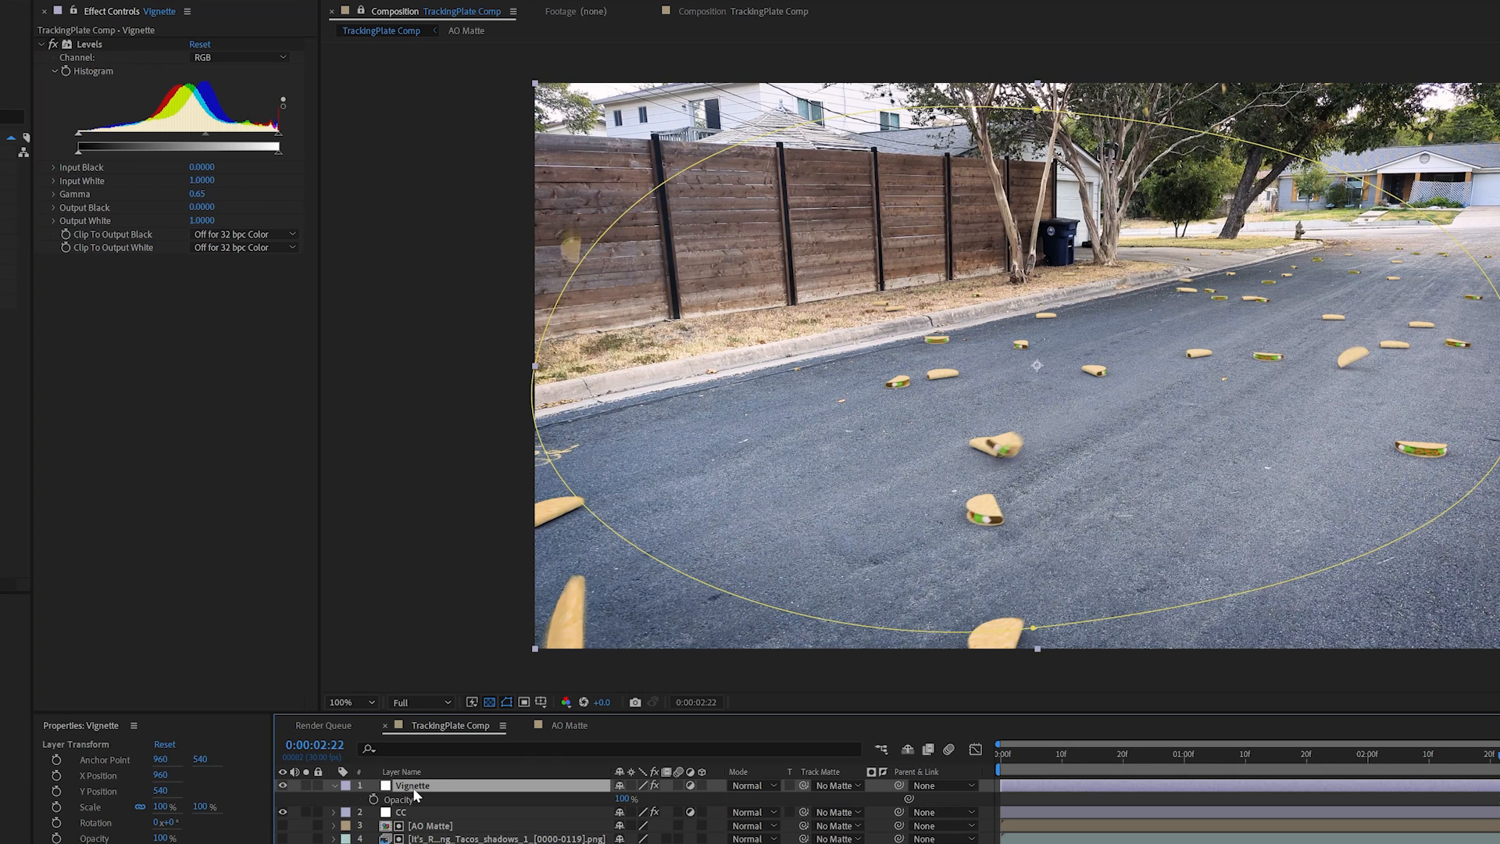
{"action": "left_click_drag", "start_coordinate": [619, 801], "coordinate": [601, 801]}
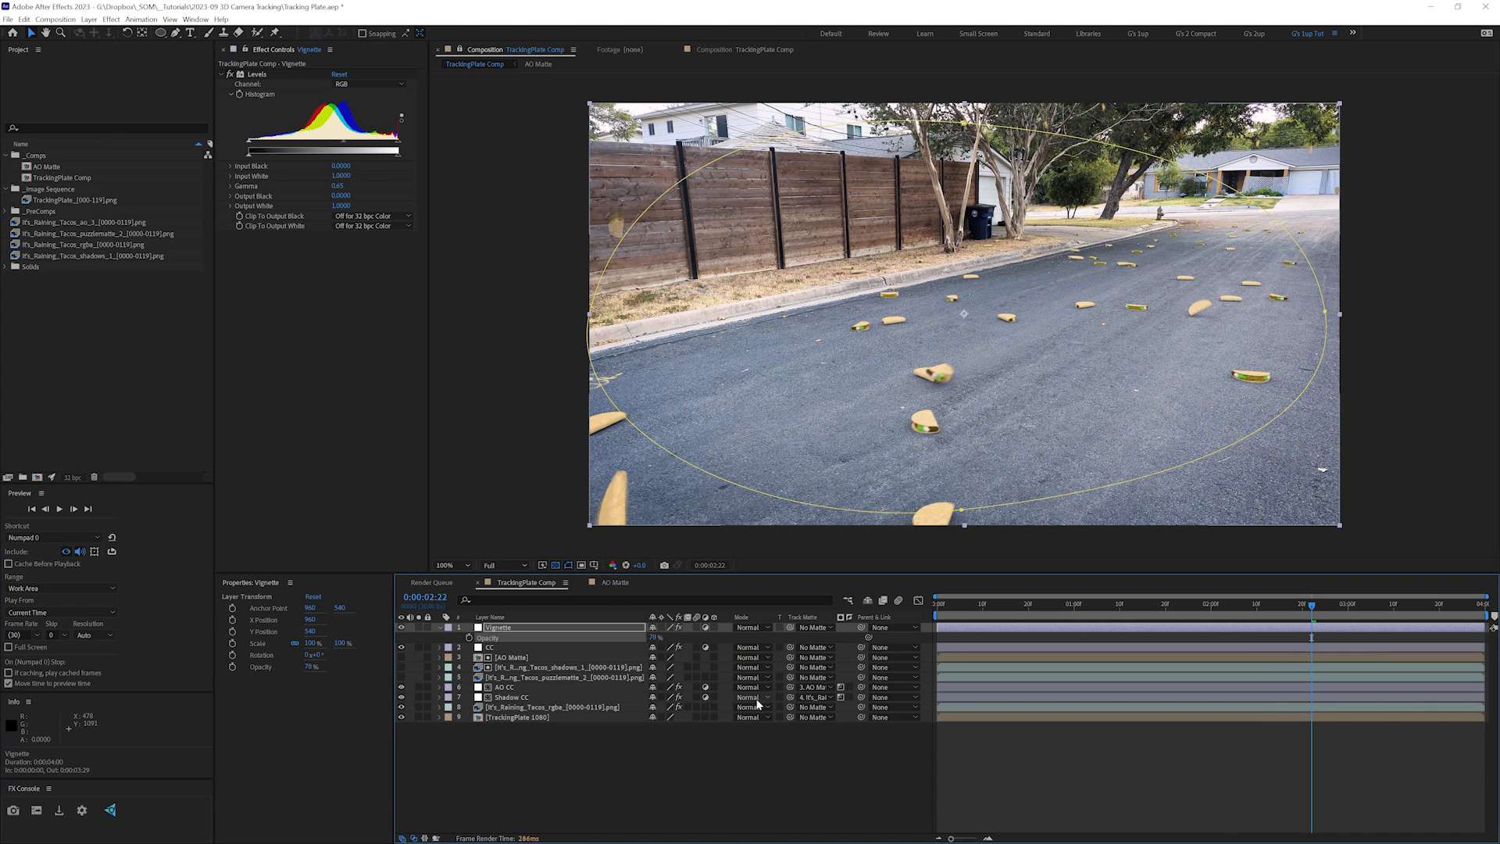
{"action": "key", "text": "ctrl+shift+h"}
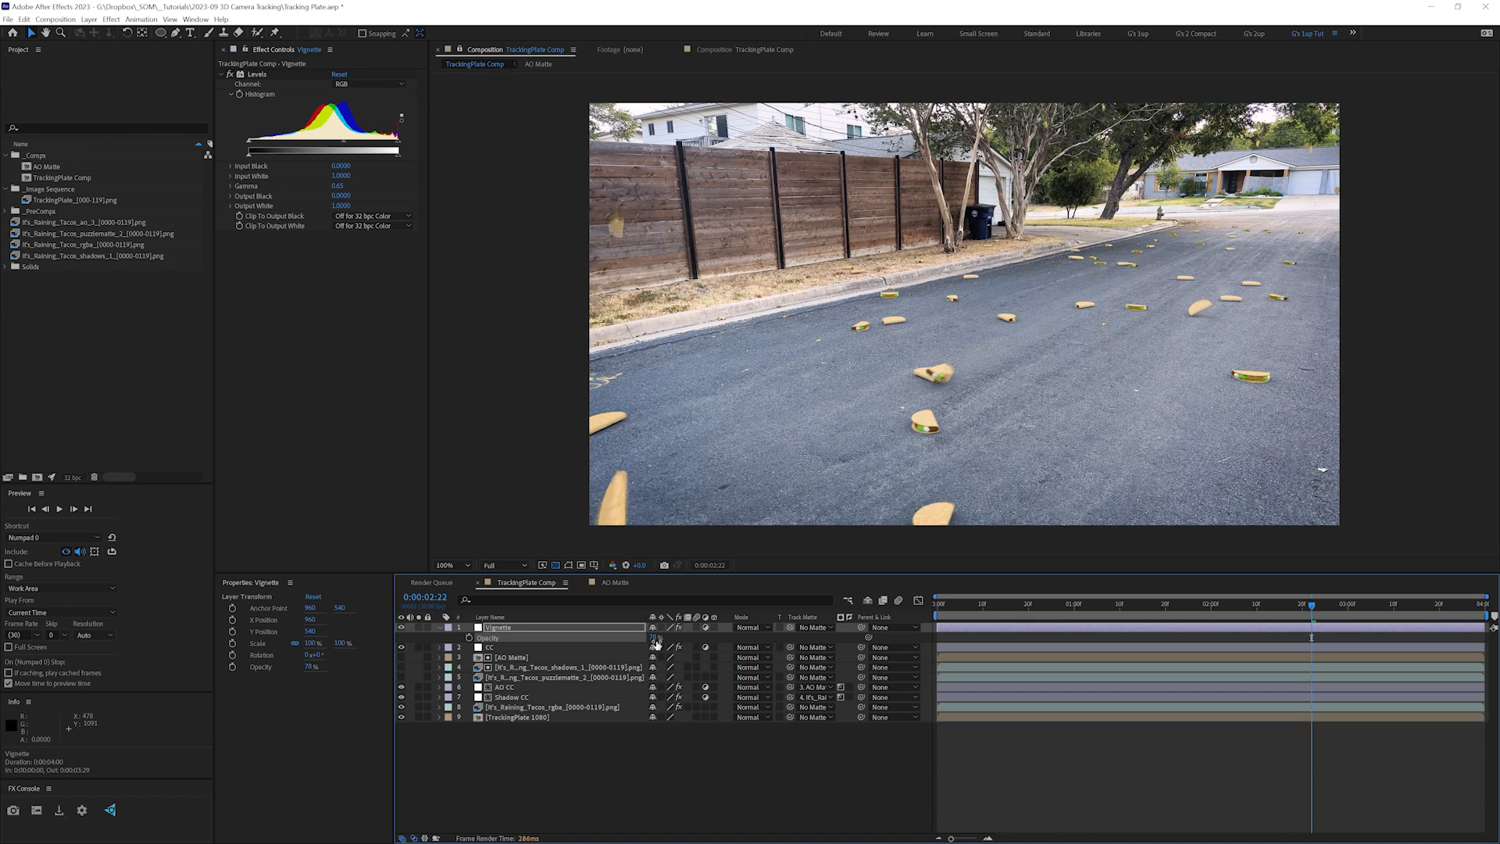
{"action": "left_click_drag", "start_coordinate": [654, 636], "coordinate": [494, 648]}
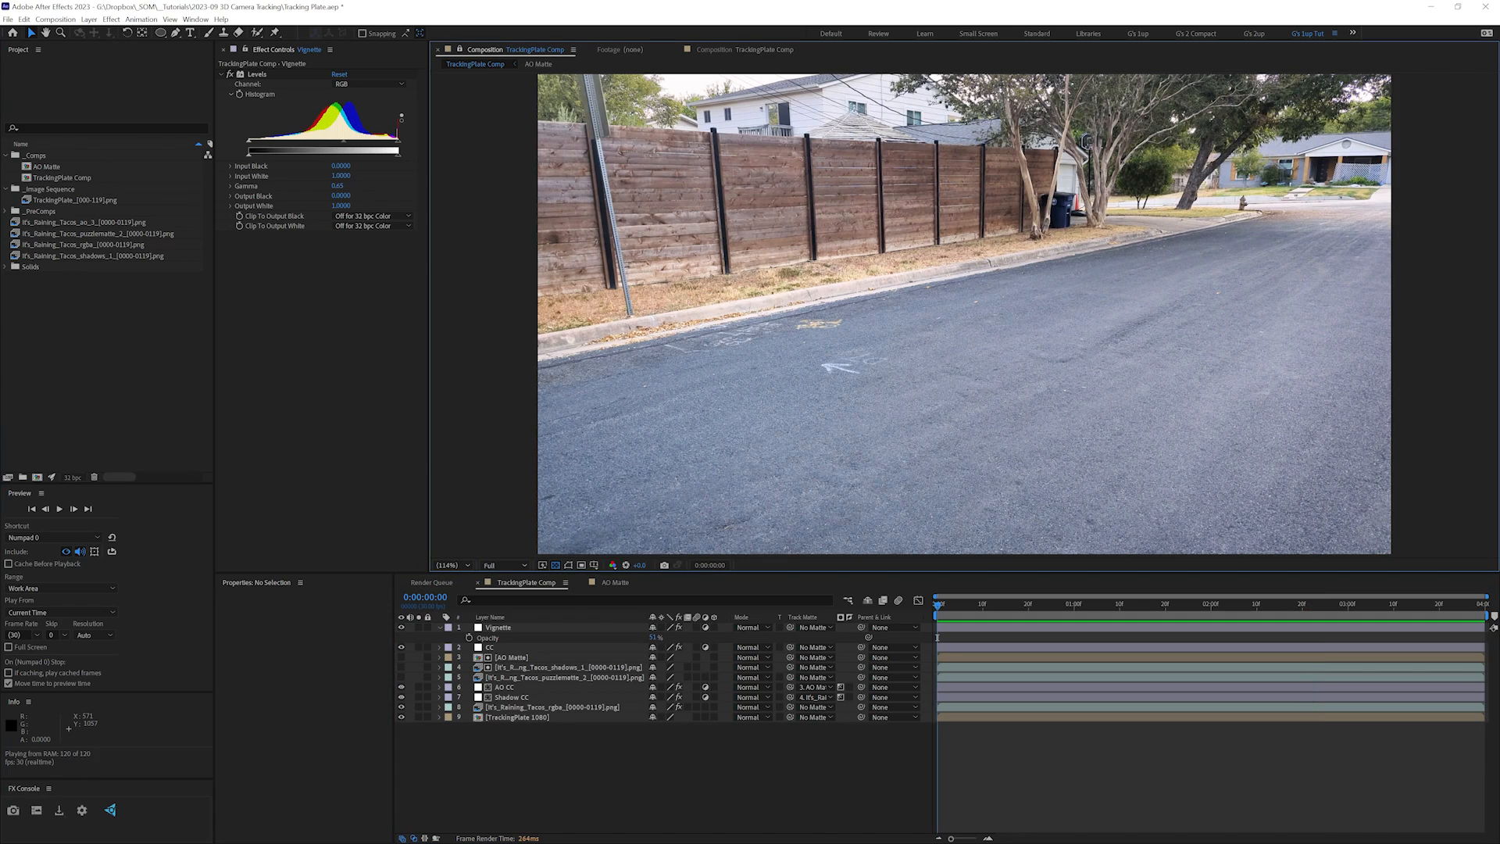
- Play back the finished composite with the composition view enlarged to fill the workspace
{"action": "key", "text": "grave"}
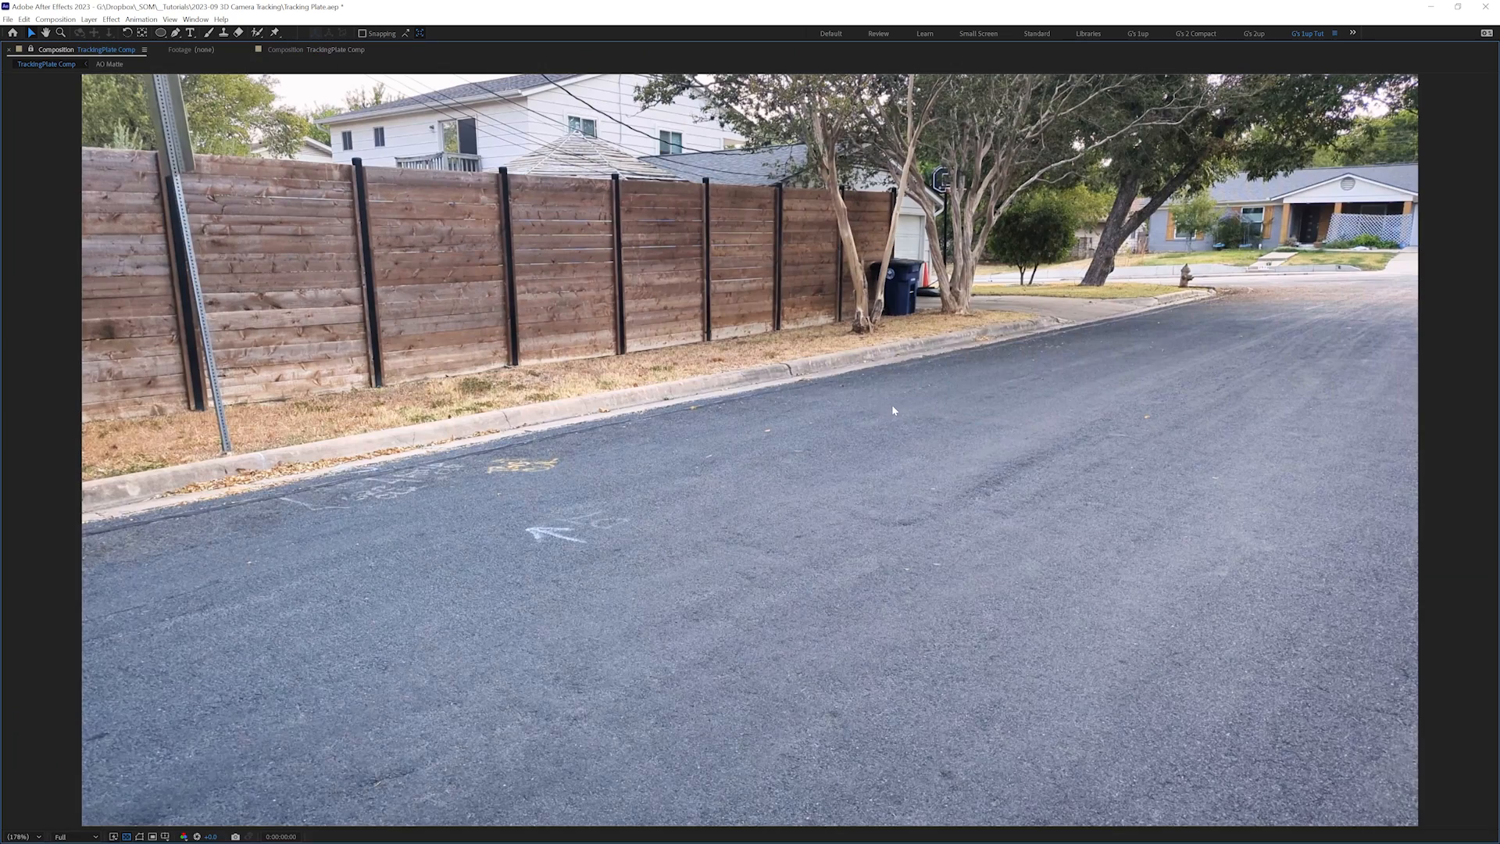
{"action": "key", "text": "space"}
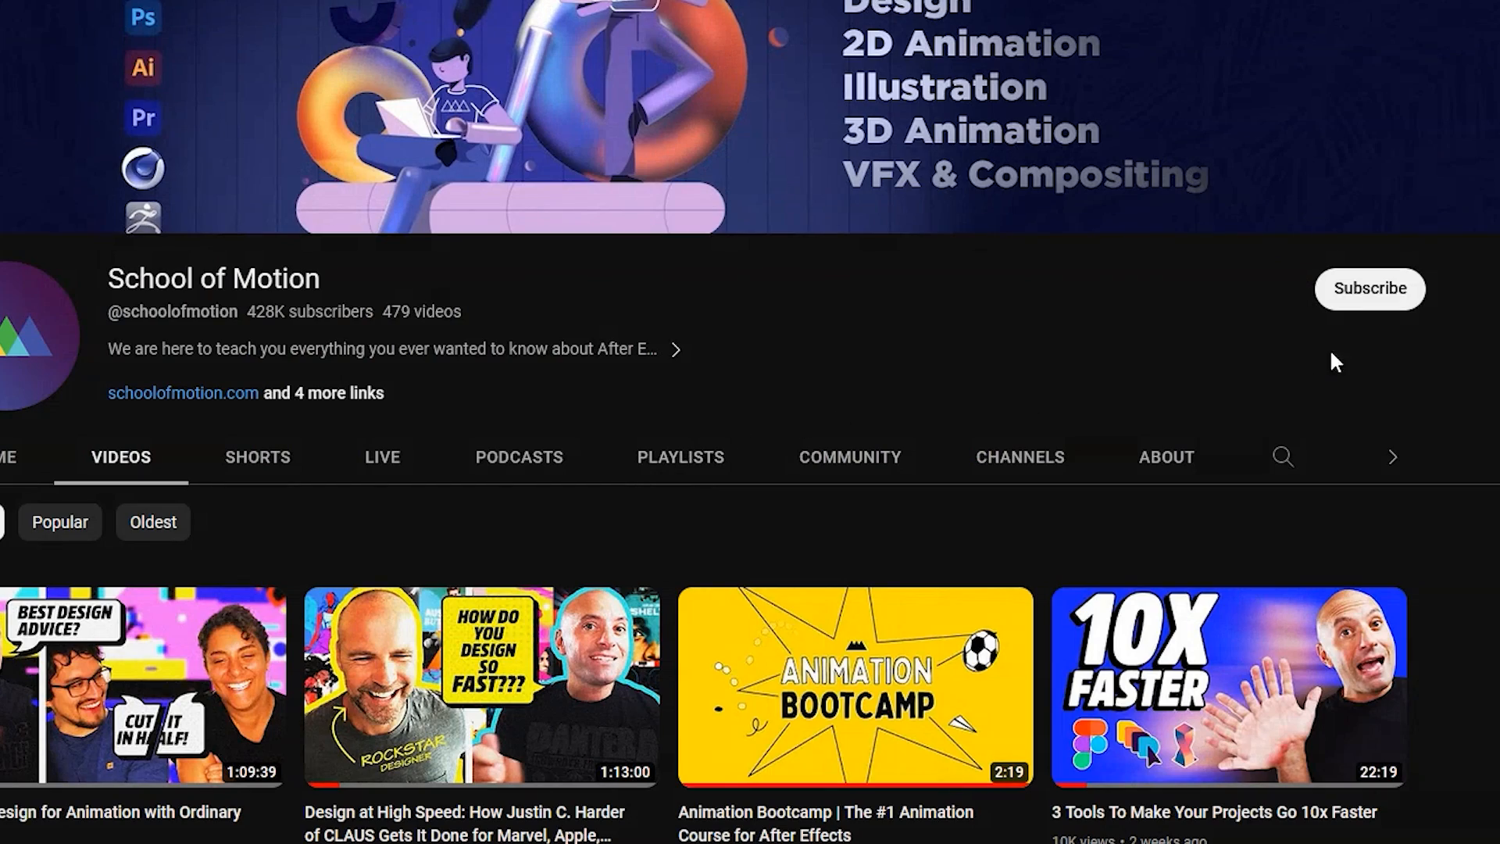
- Switch to YouTube, subscribe to the School of Motion channel and browse its videos
{"action": "left_click", "coordinate": [1356, 290]}
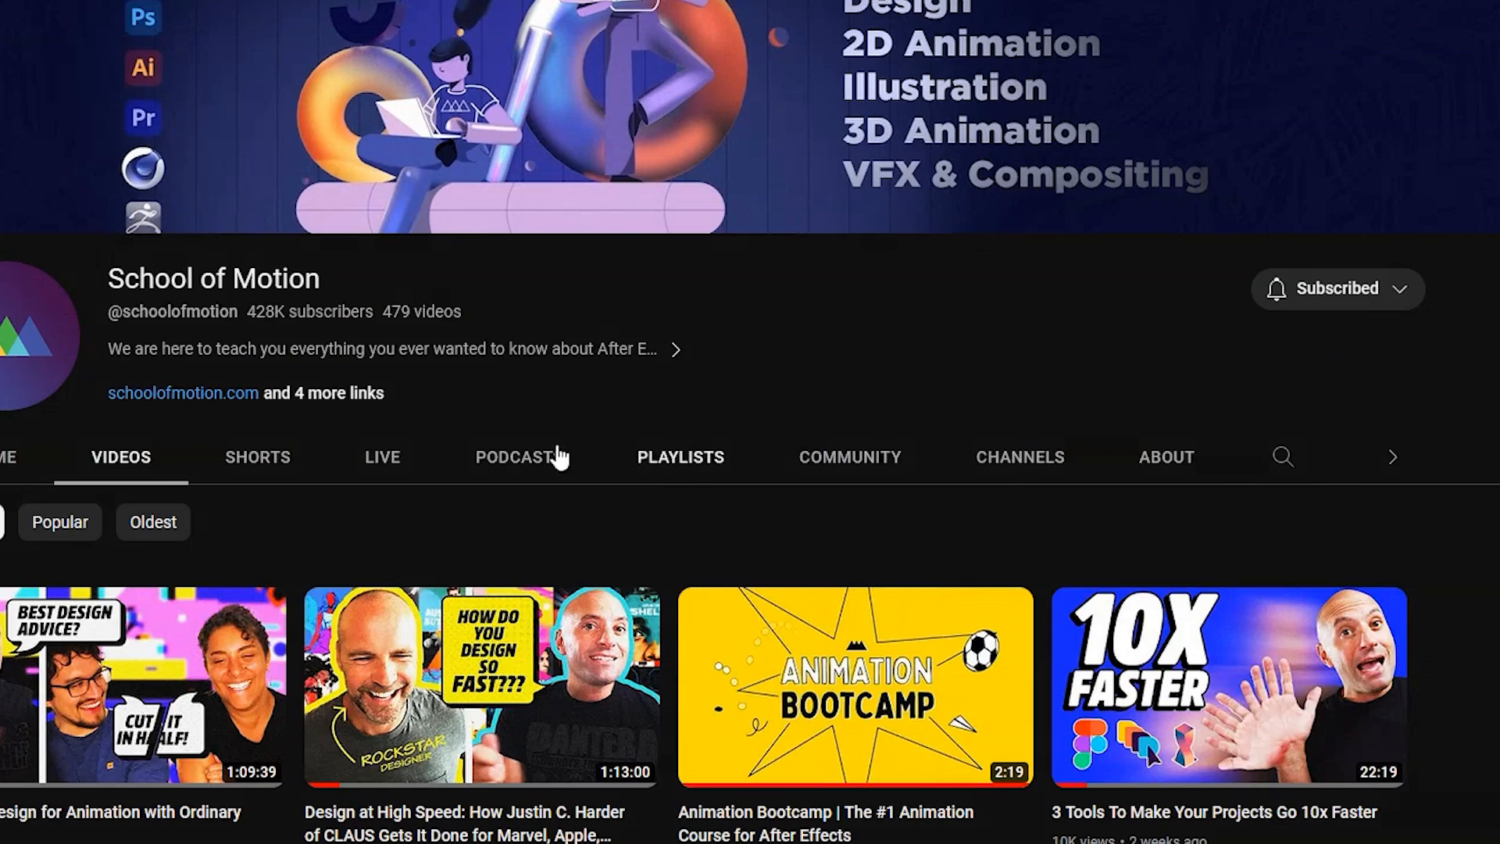
{"action": "scroll", "coordinate": [750, 422], "scroll_direction": "down", "scroll_amount": 3}
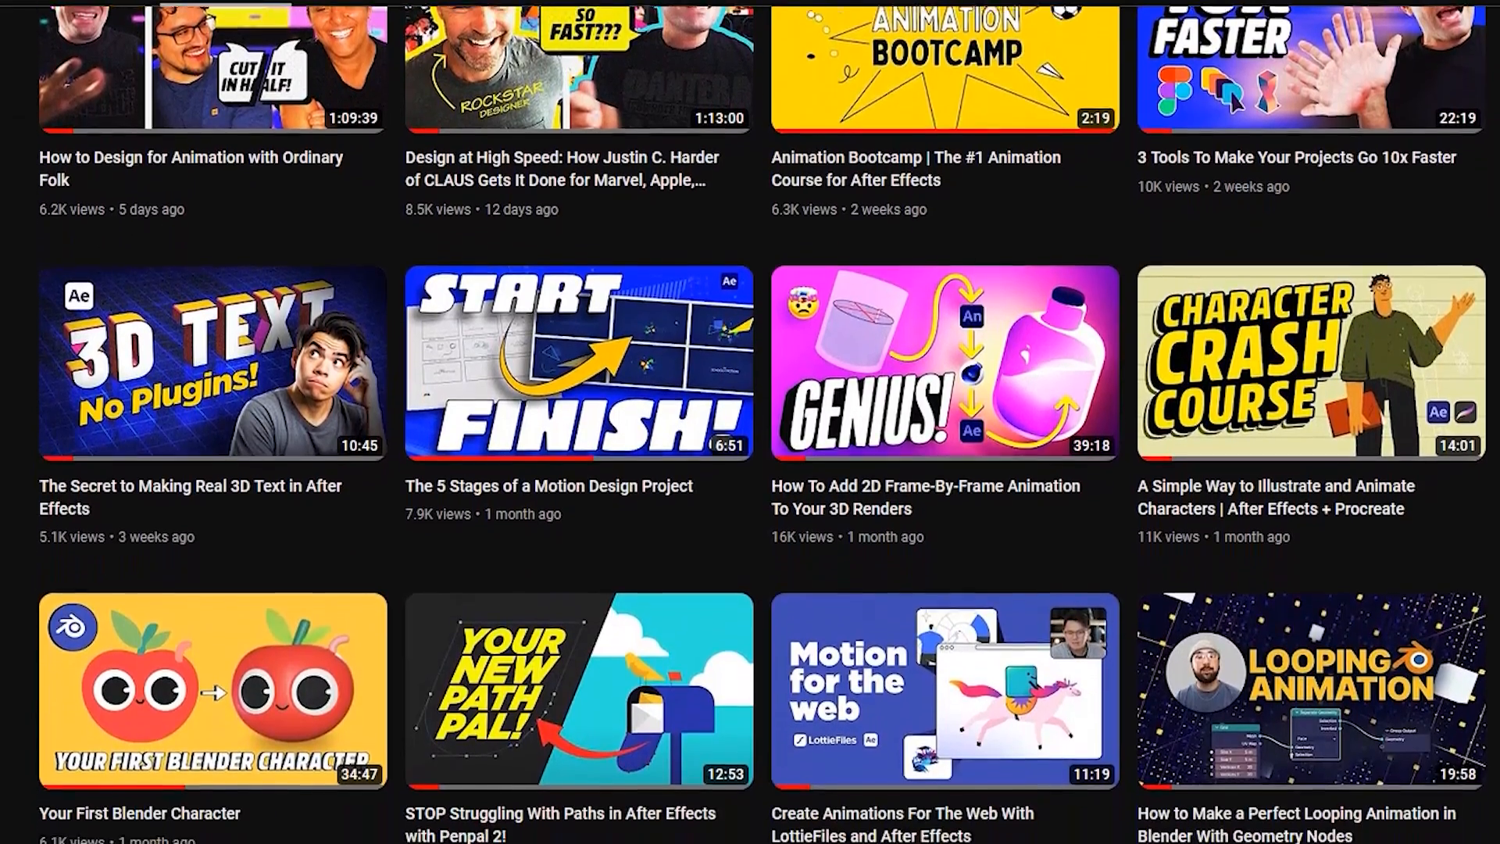